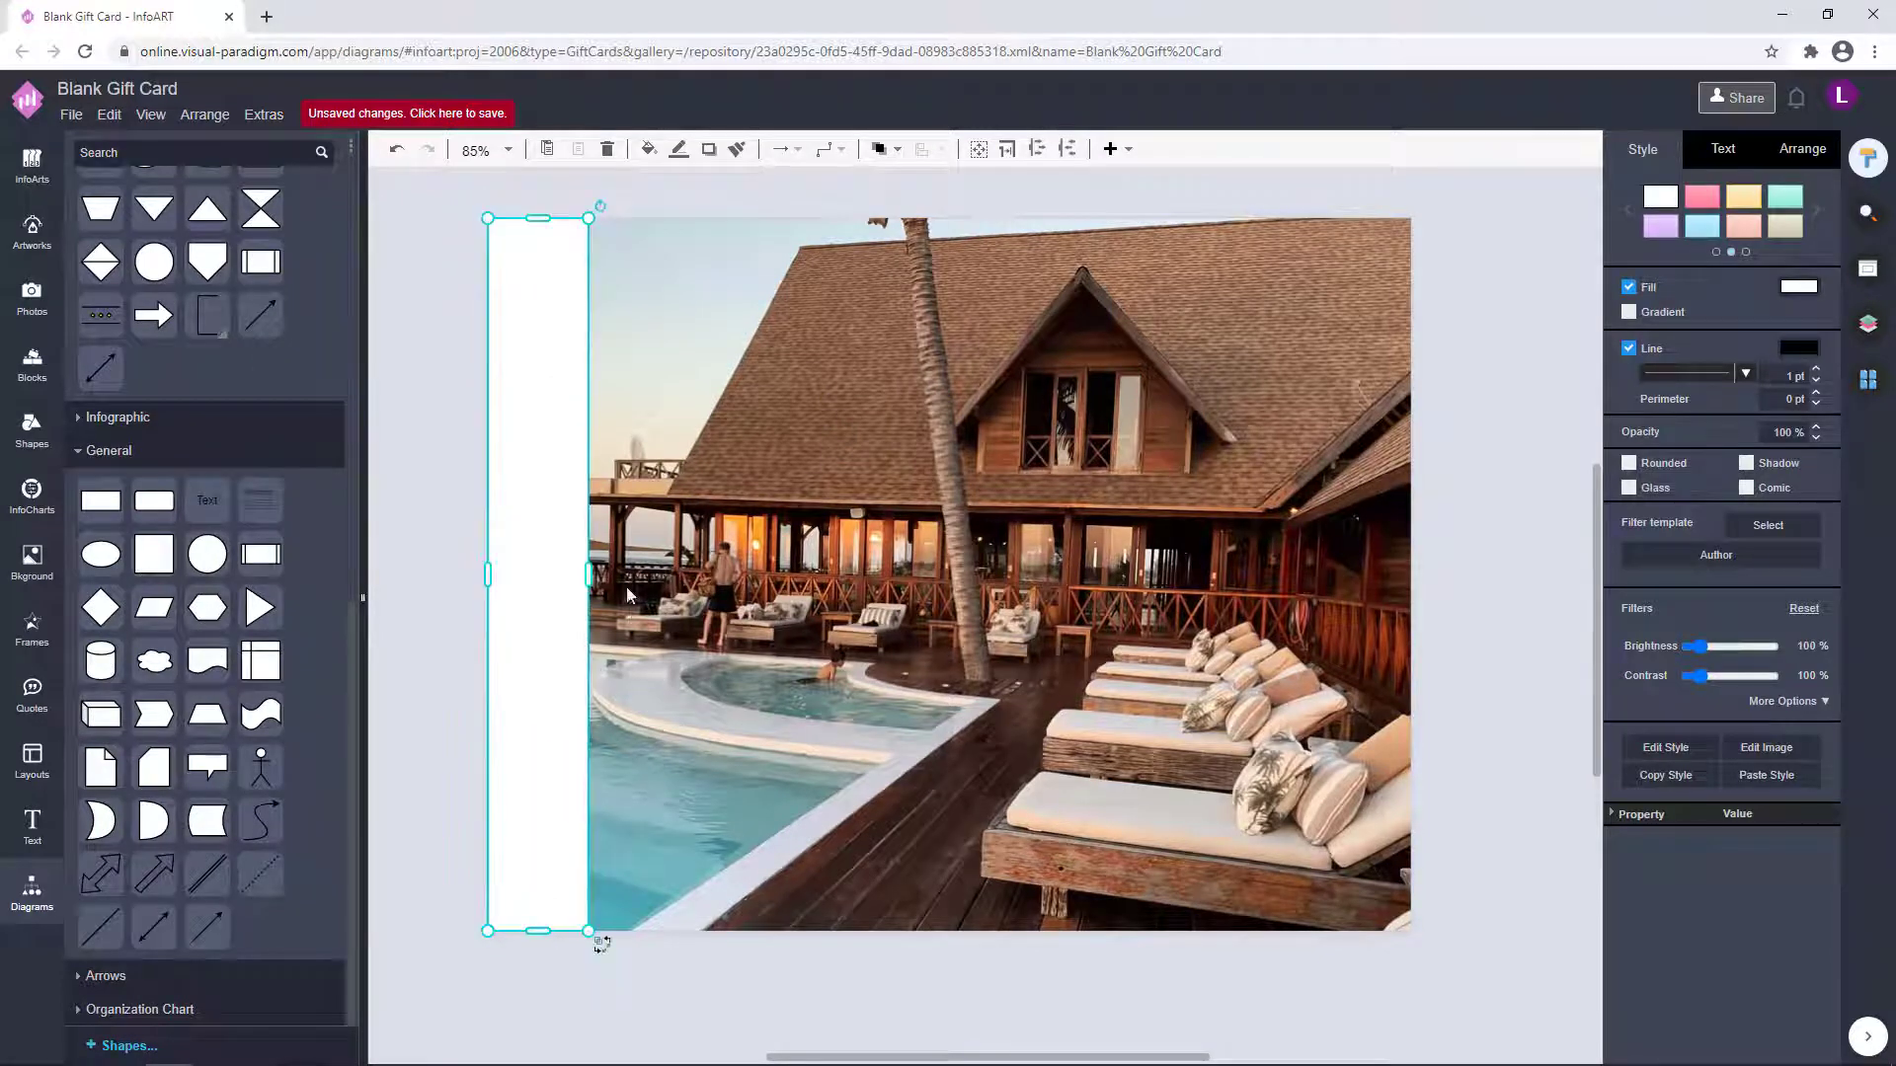
# - Widen the white rectangle to about half the card and replace the background photo with the desk lamp photo
pyautogui.moveTo(590, 578); pyautogui.dragTo(929, 578)
pyautogui.click(31, 296)
pyautogui.moveTo(270, 571); pyautogui.dragTo(1300, 553)
pyautogui.click(1486, 561)
pyautogui.scroll(-4, 279, 765)
pyautogui.moveTo(271, 555); pyautogui.dragTo(1175, 562)
# - Browse further through the hotel photos and replace the background with the photo of cushions on a sofa by the window
pyautogui.scroll(-8, 237, 655)
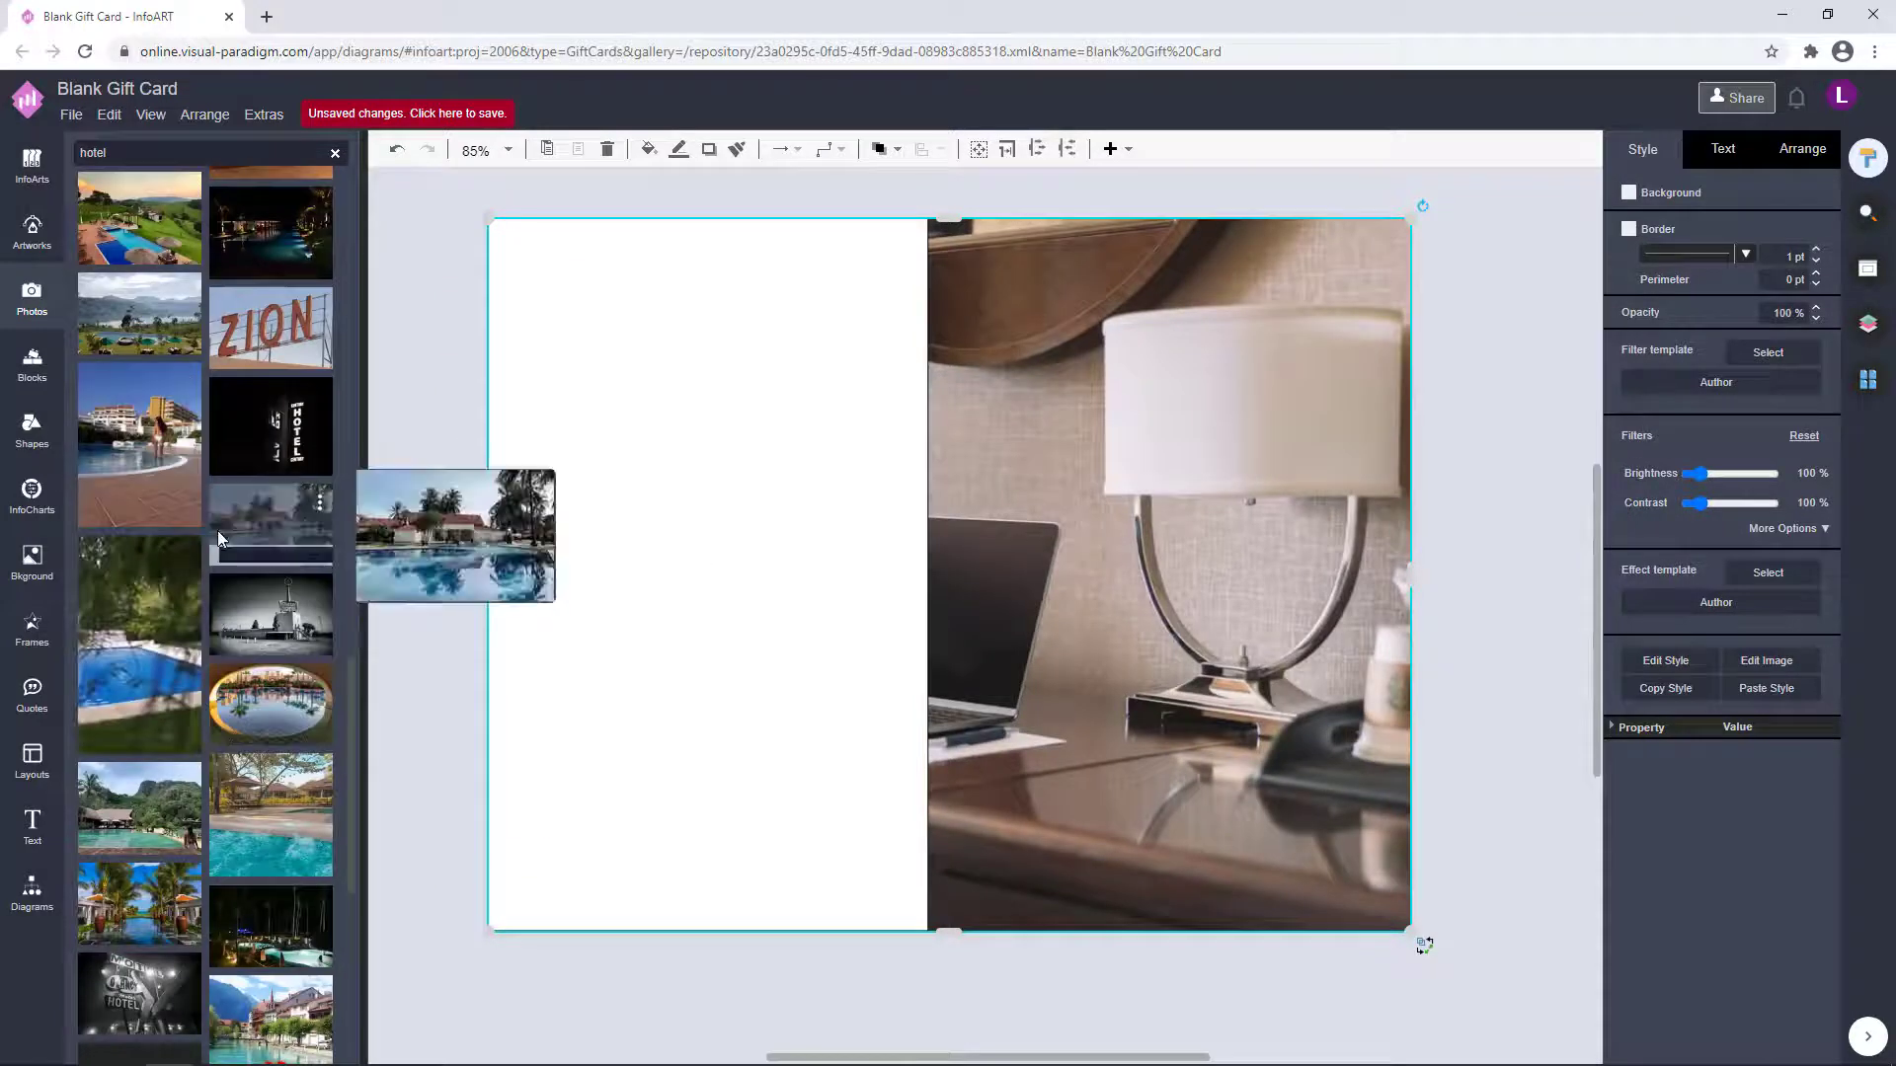
pyautogui.scroll(-10, 211, 643)
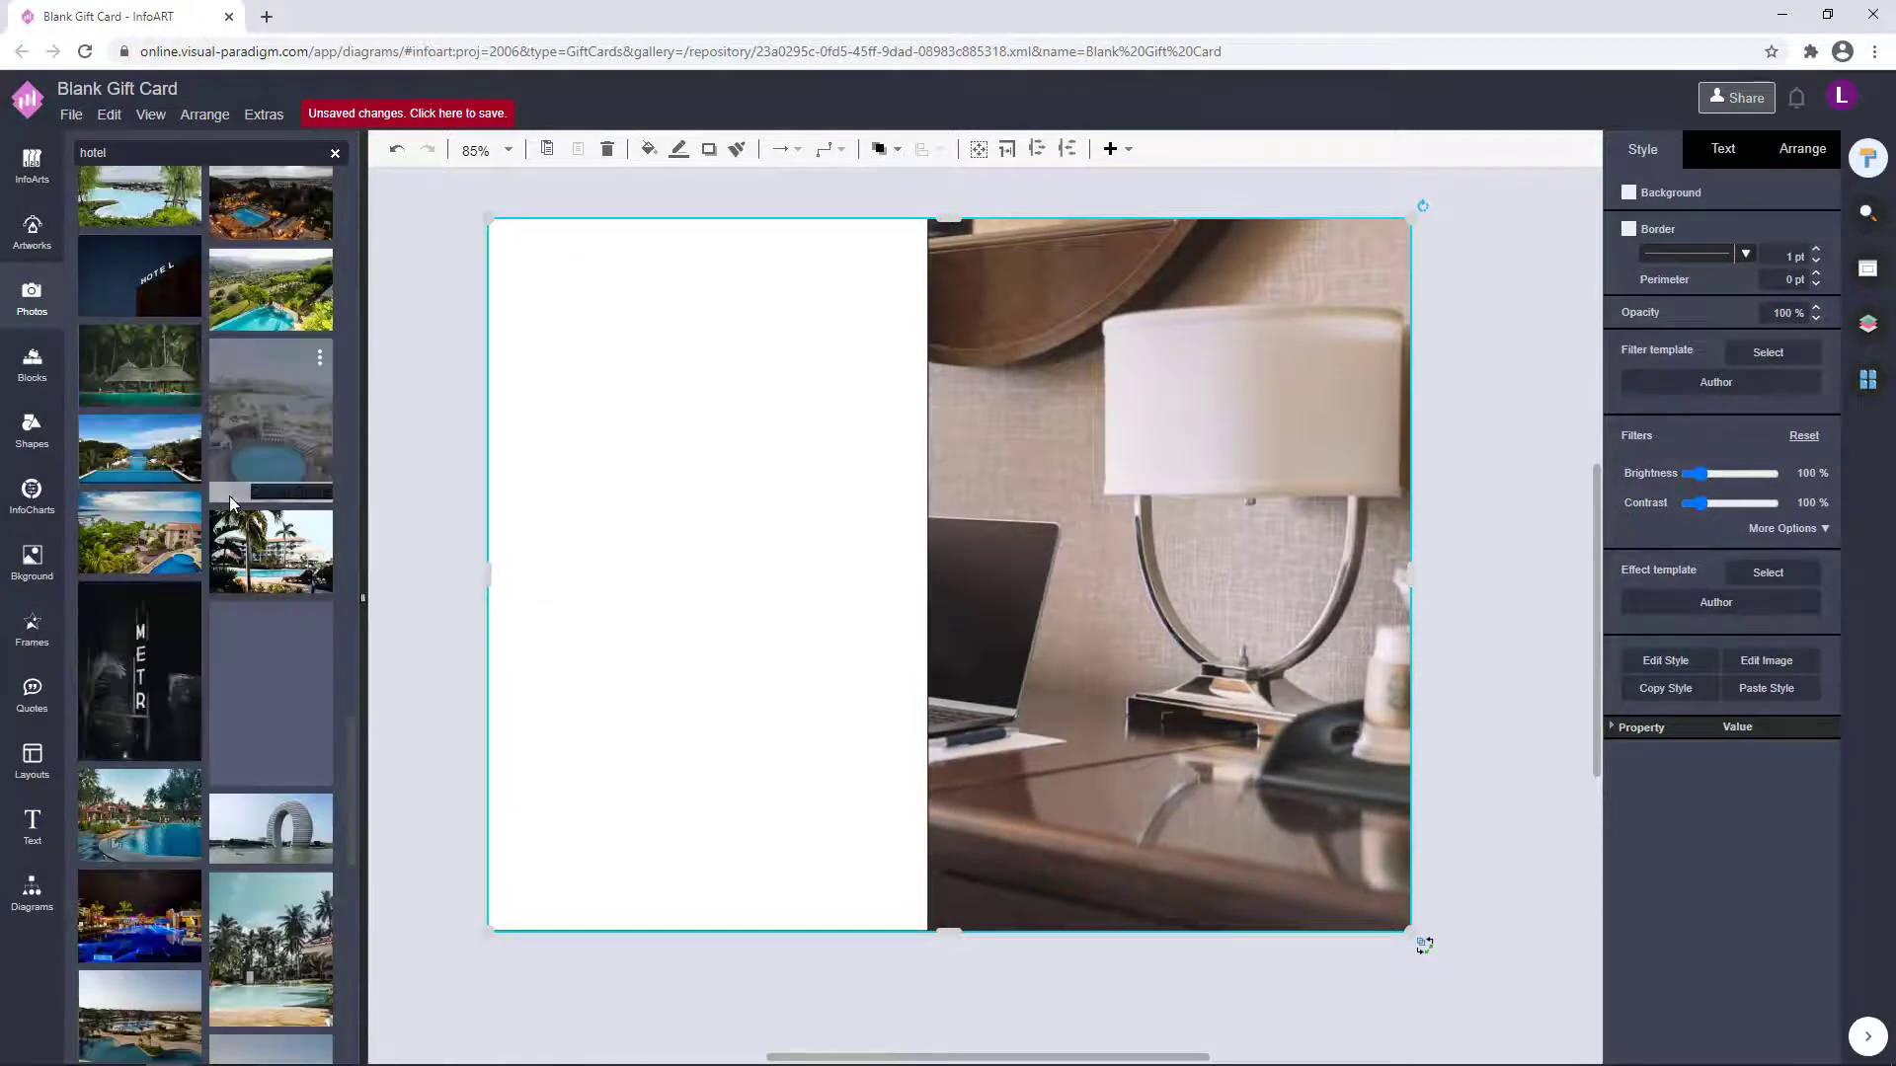
pyautogui.scroll(-4, 163, 783)
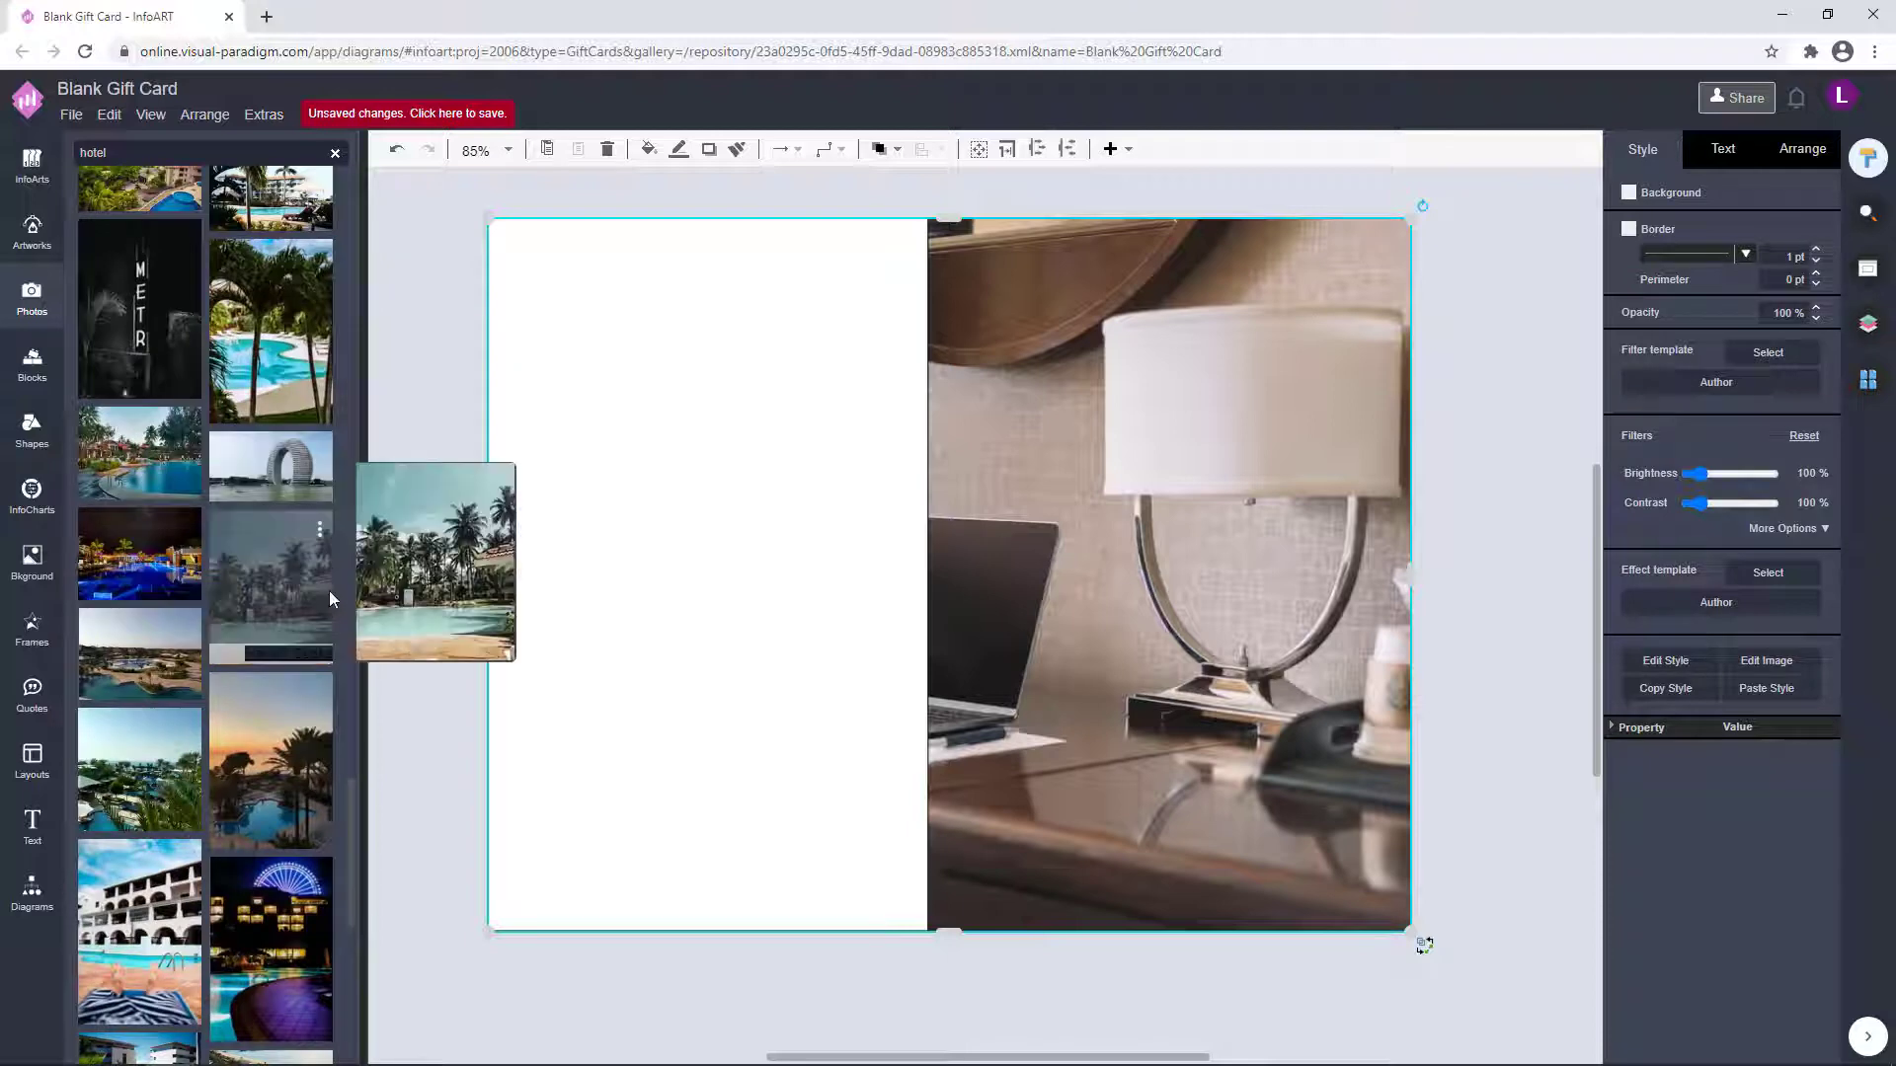
pyautogui.moveTo(294, 759)
pyautogui.scroll(-10, 293, 755)
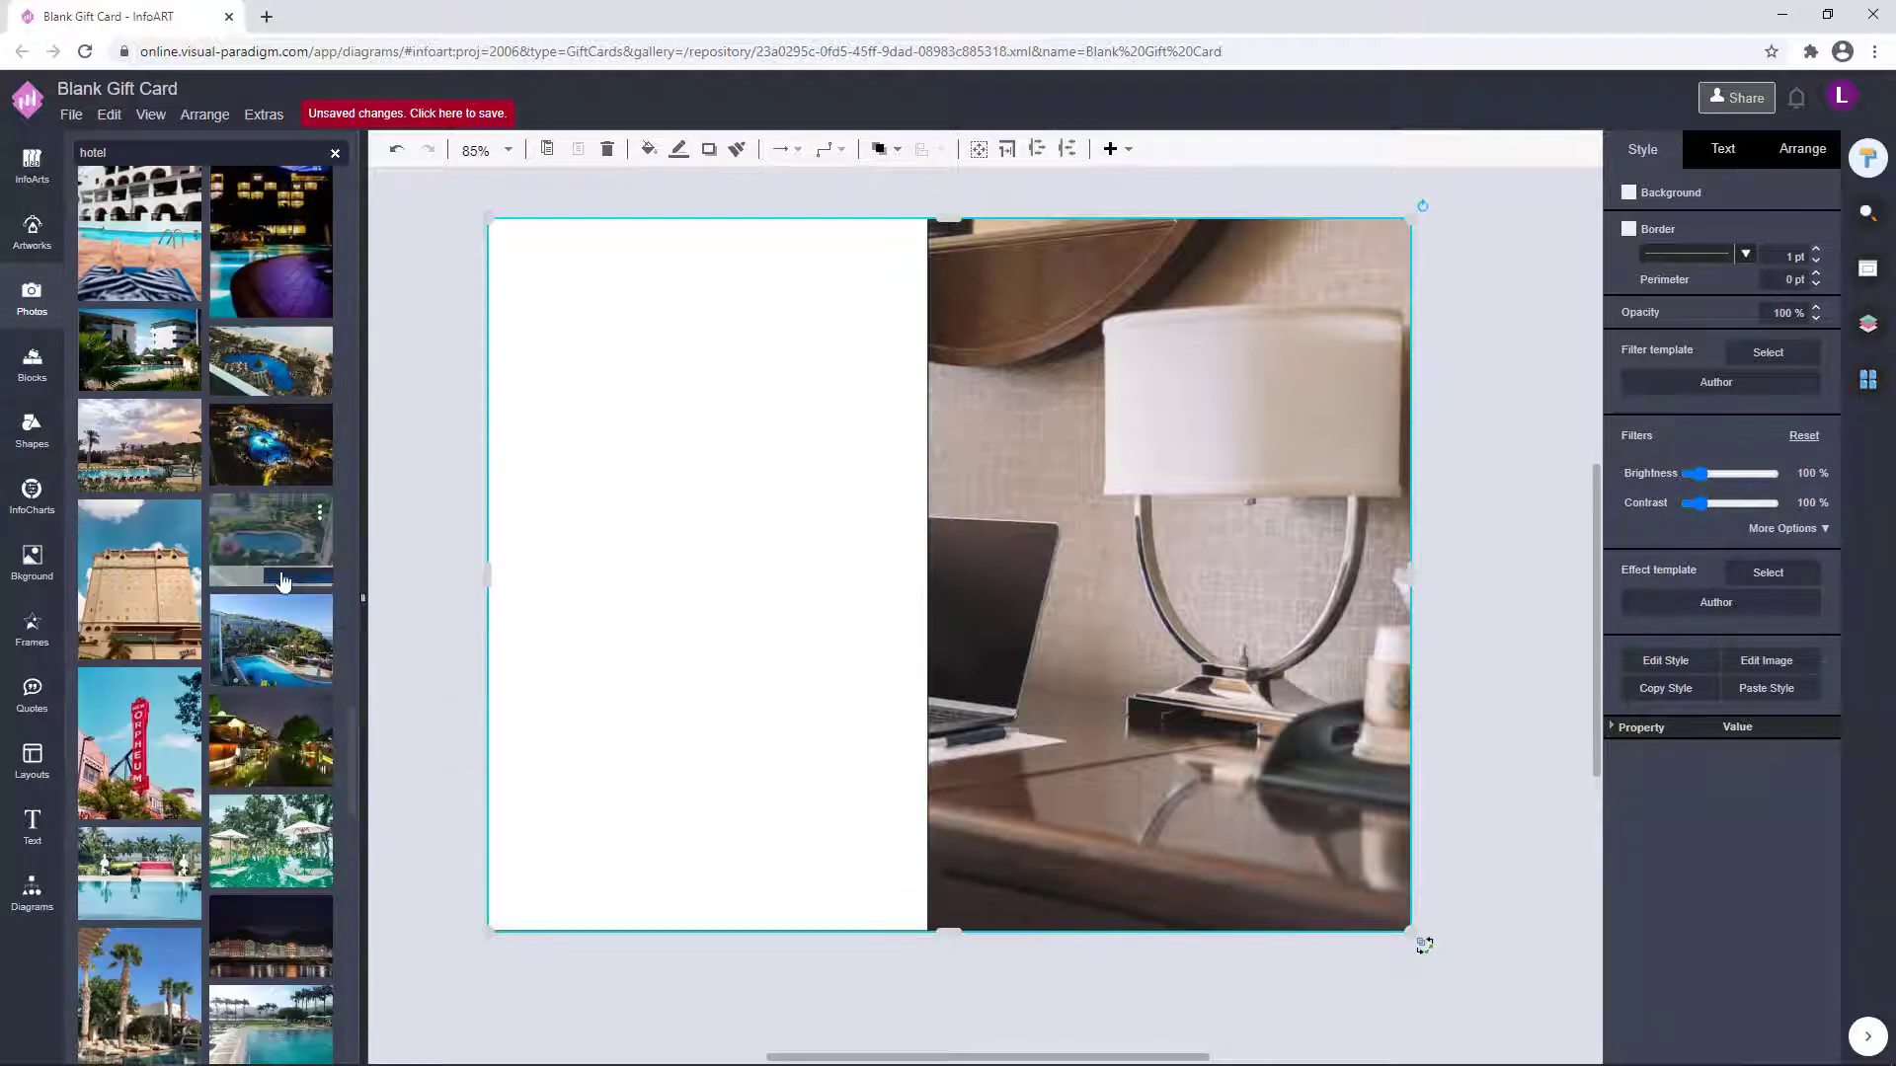
pyautogui.scroll(-10, 269, 584)
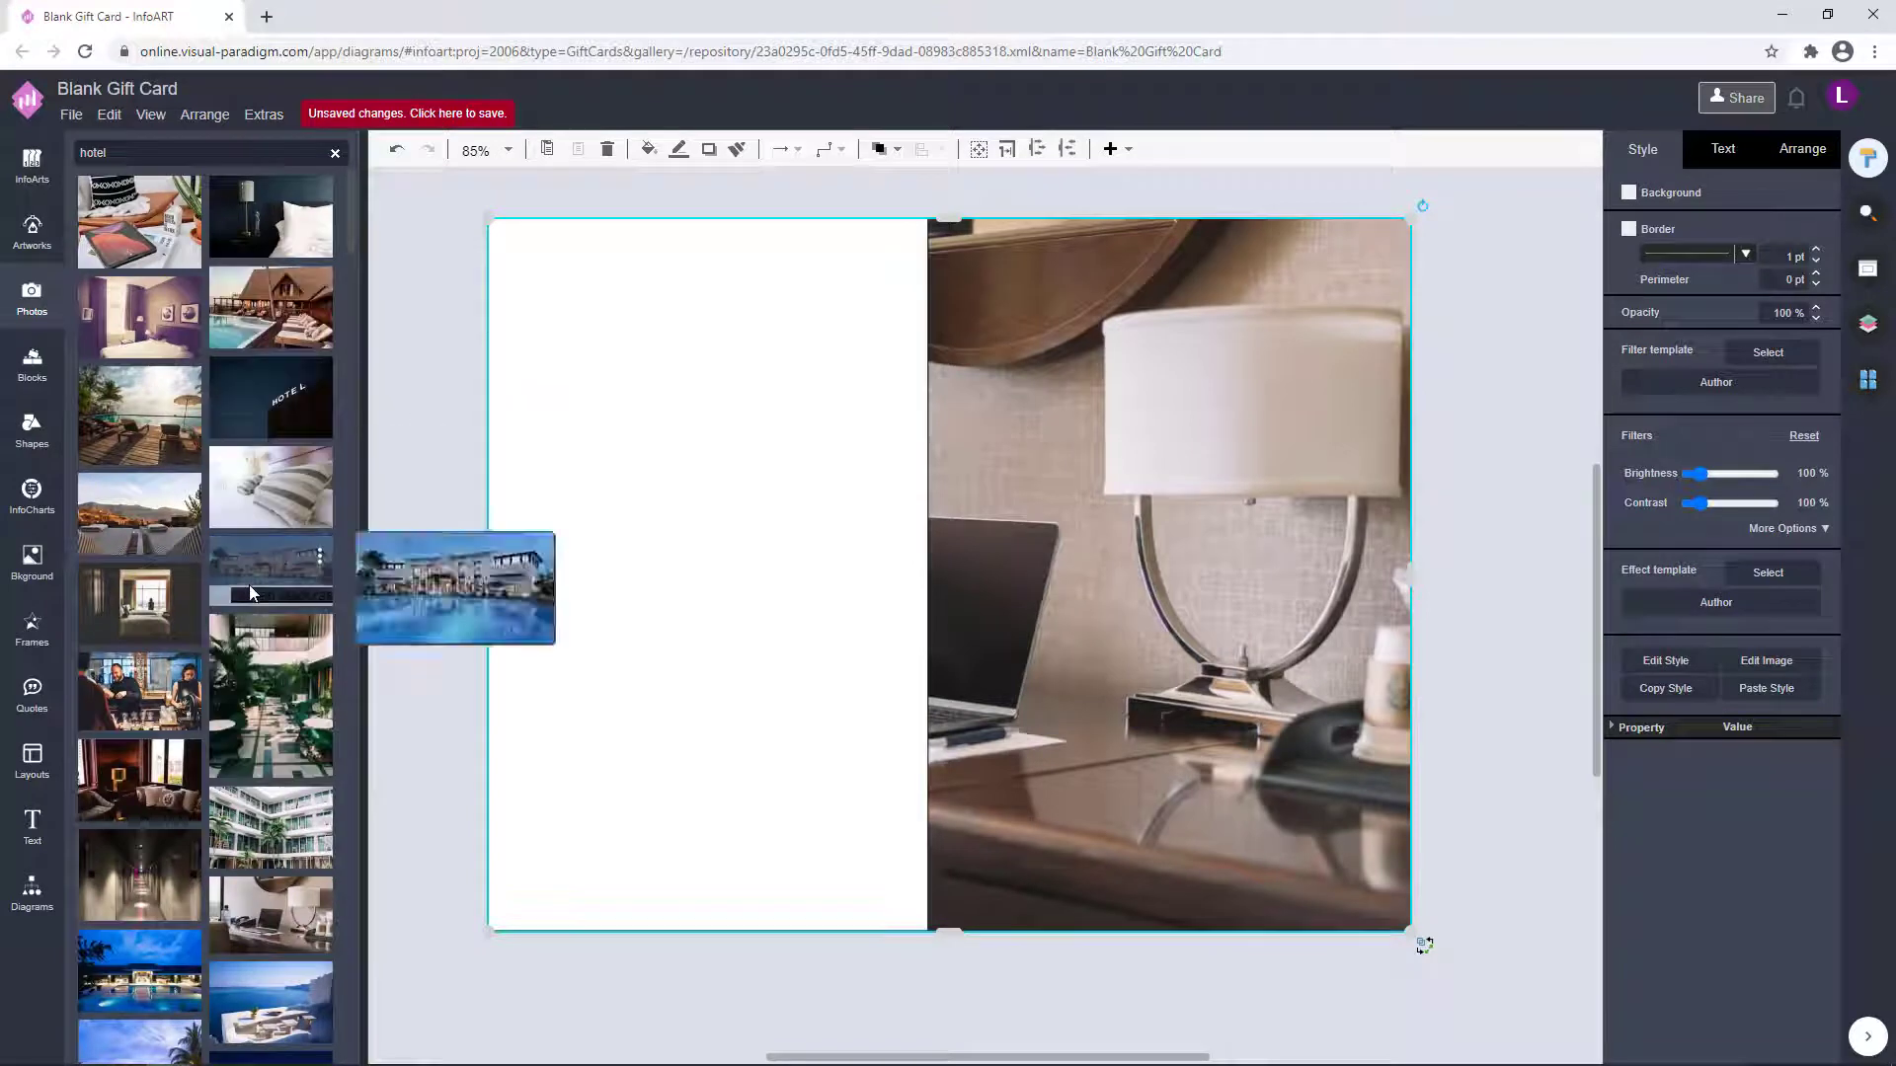
pyautogui.scroll(-4, 254, 593)
pyautogui.moveTo(158, 417); pyautogui.dragTo(510, 263)
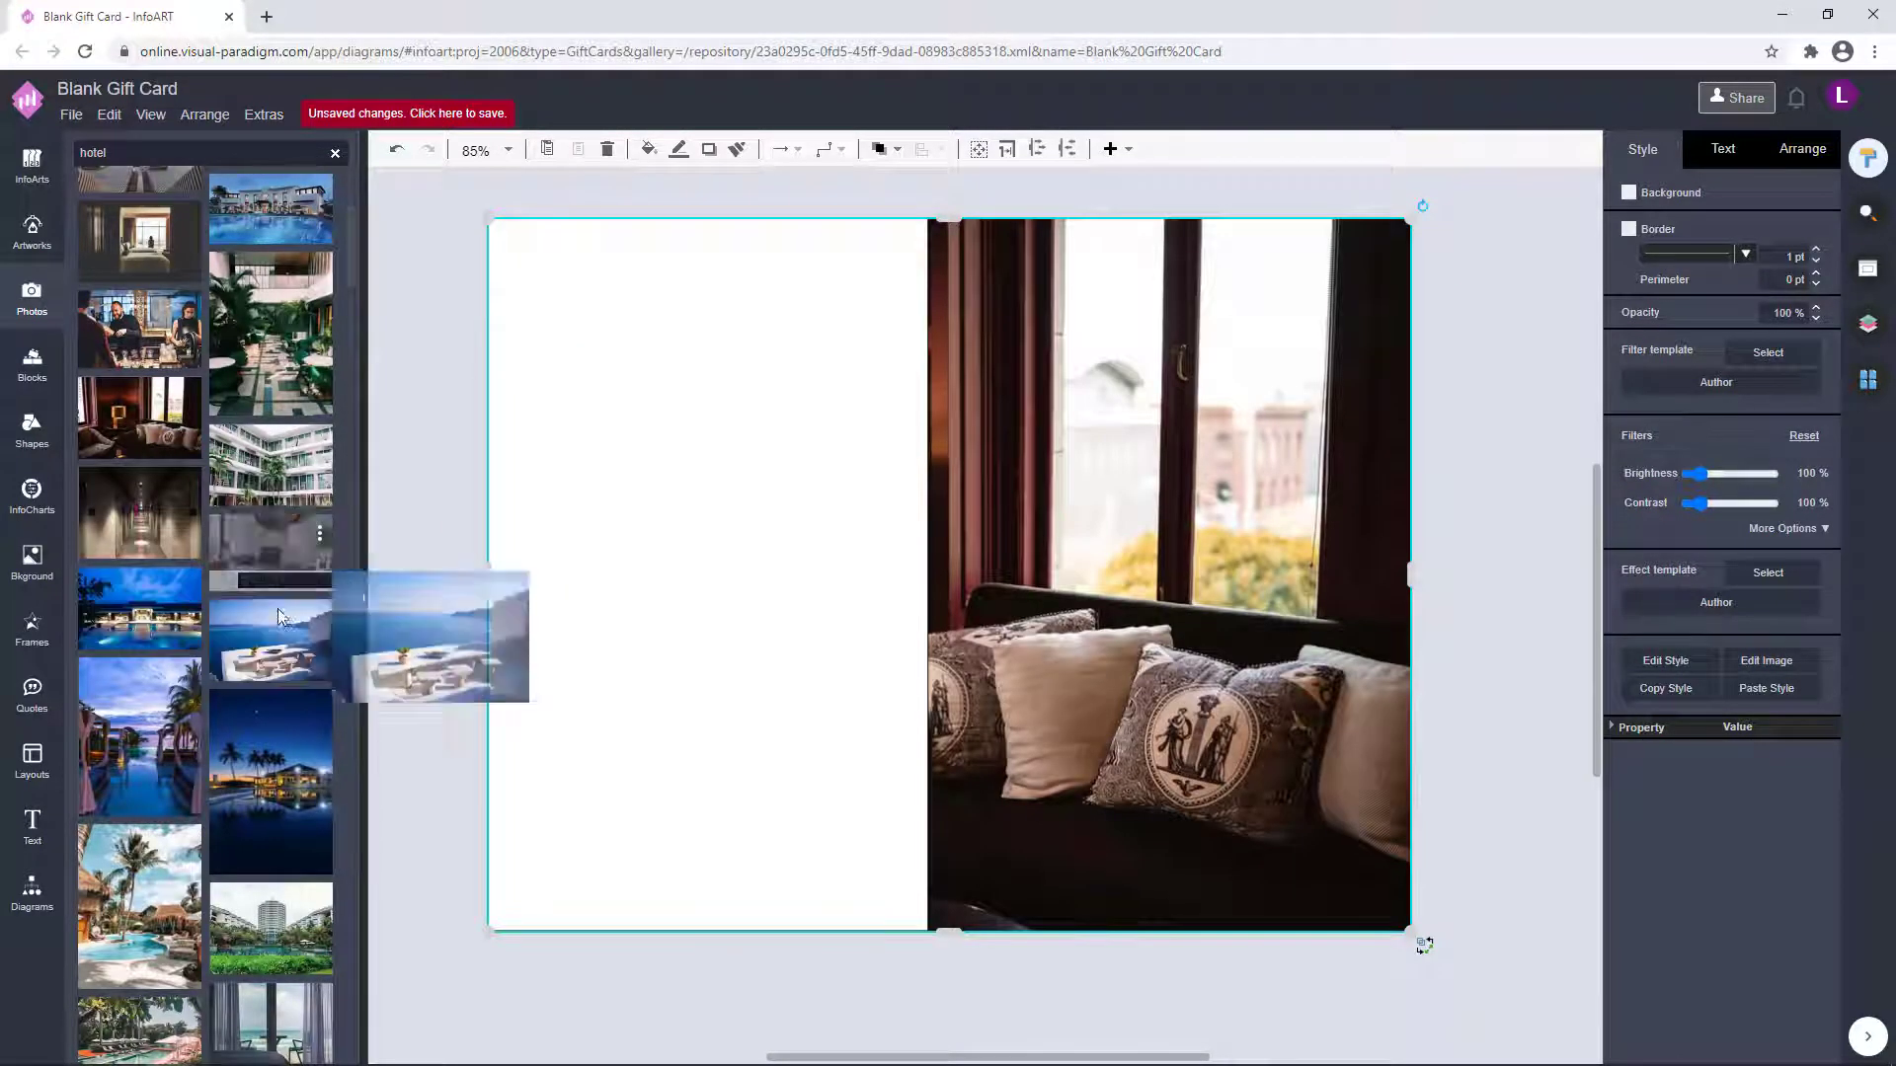
# - Move the white rectangle against the card's right edge and use the palm-tree pool at dusk photo as the background
pyautogui.moveTo(279, 624); pyautogui.dragTo(1245, 538)
pyautogui.click(969, 560)
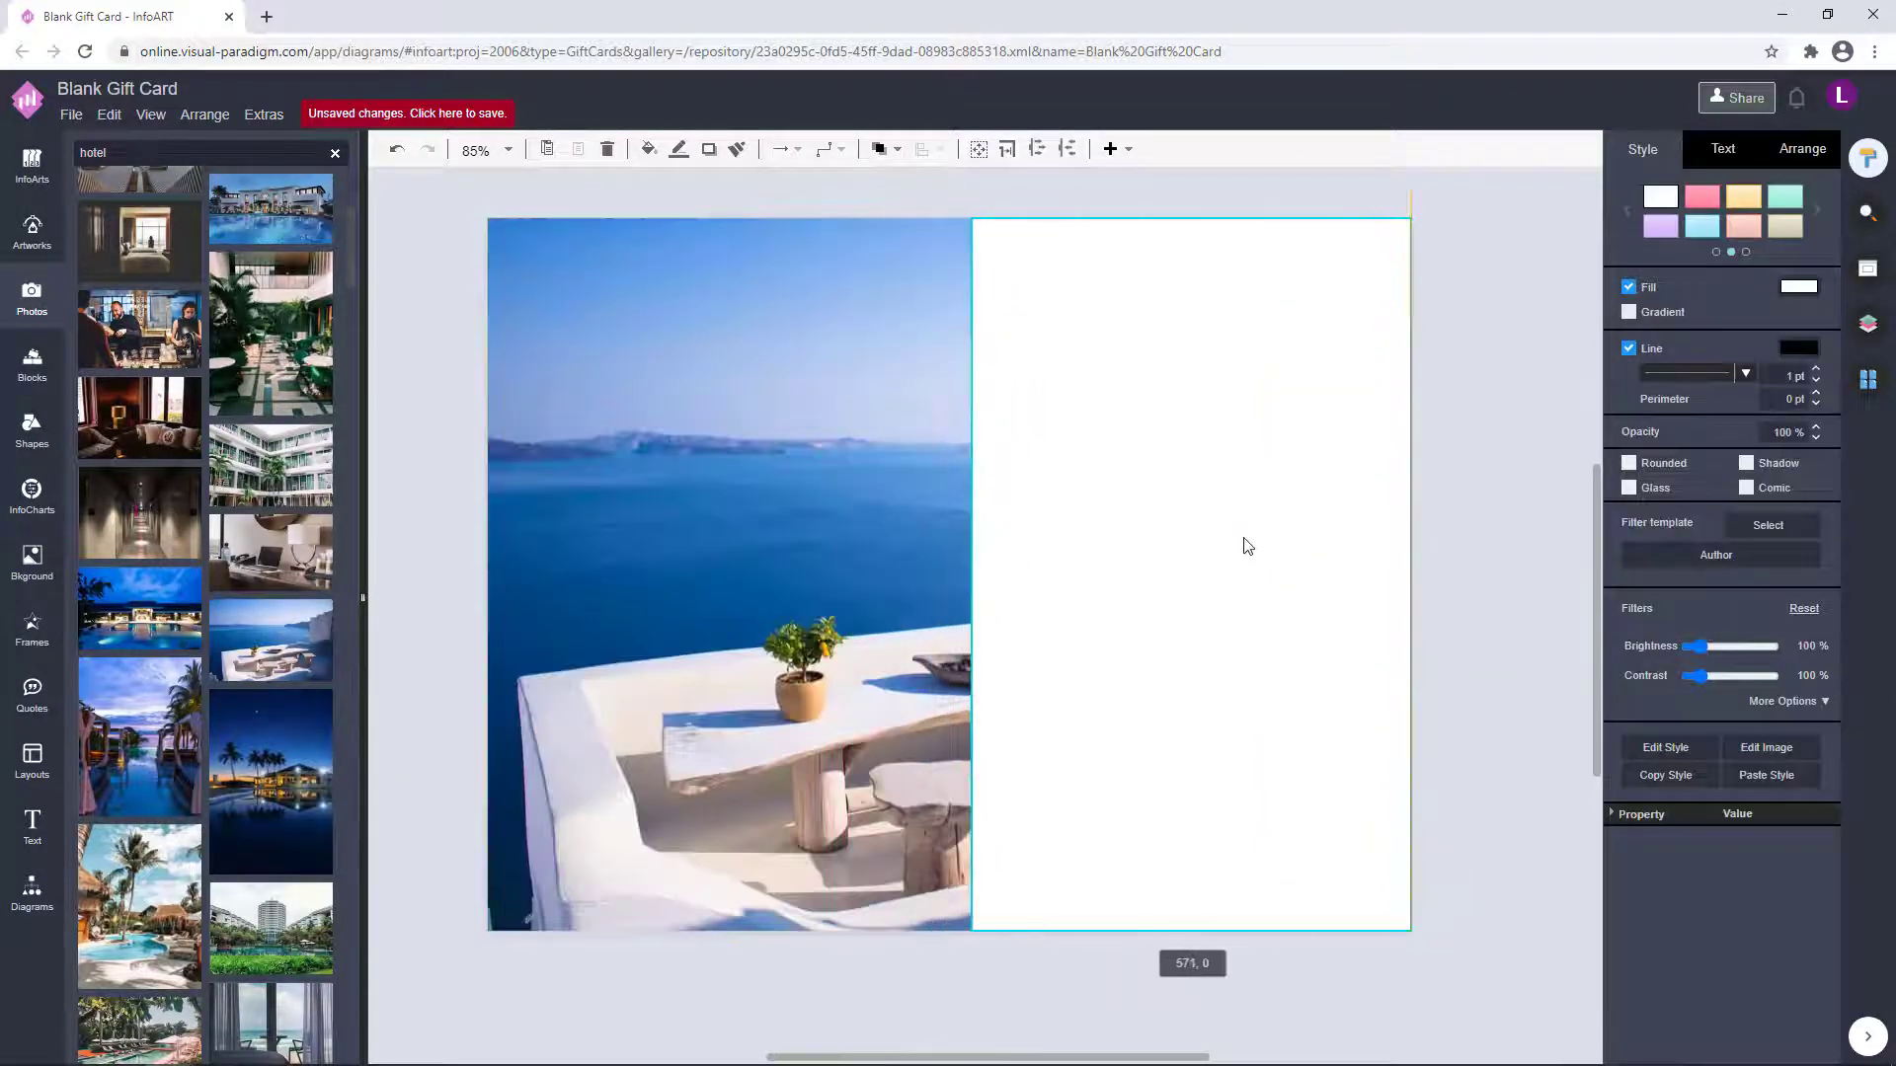
pyautogui.click(1524, 530)
pyautogui.scroll(-4, 333, 743)
pyautogui.moveTo(296, 419); pyautogui.dragTo(472, 407)
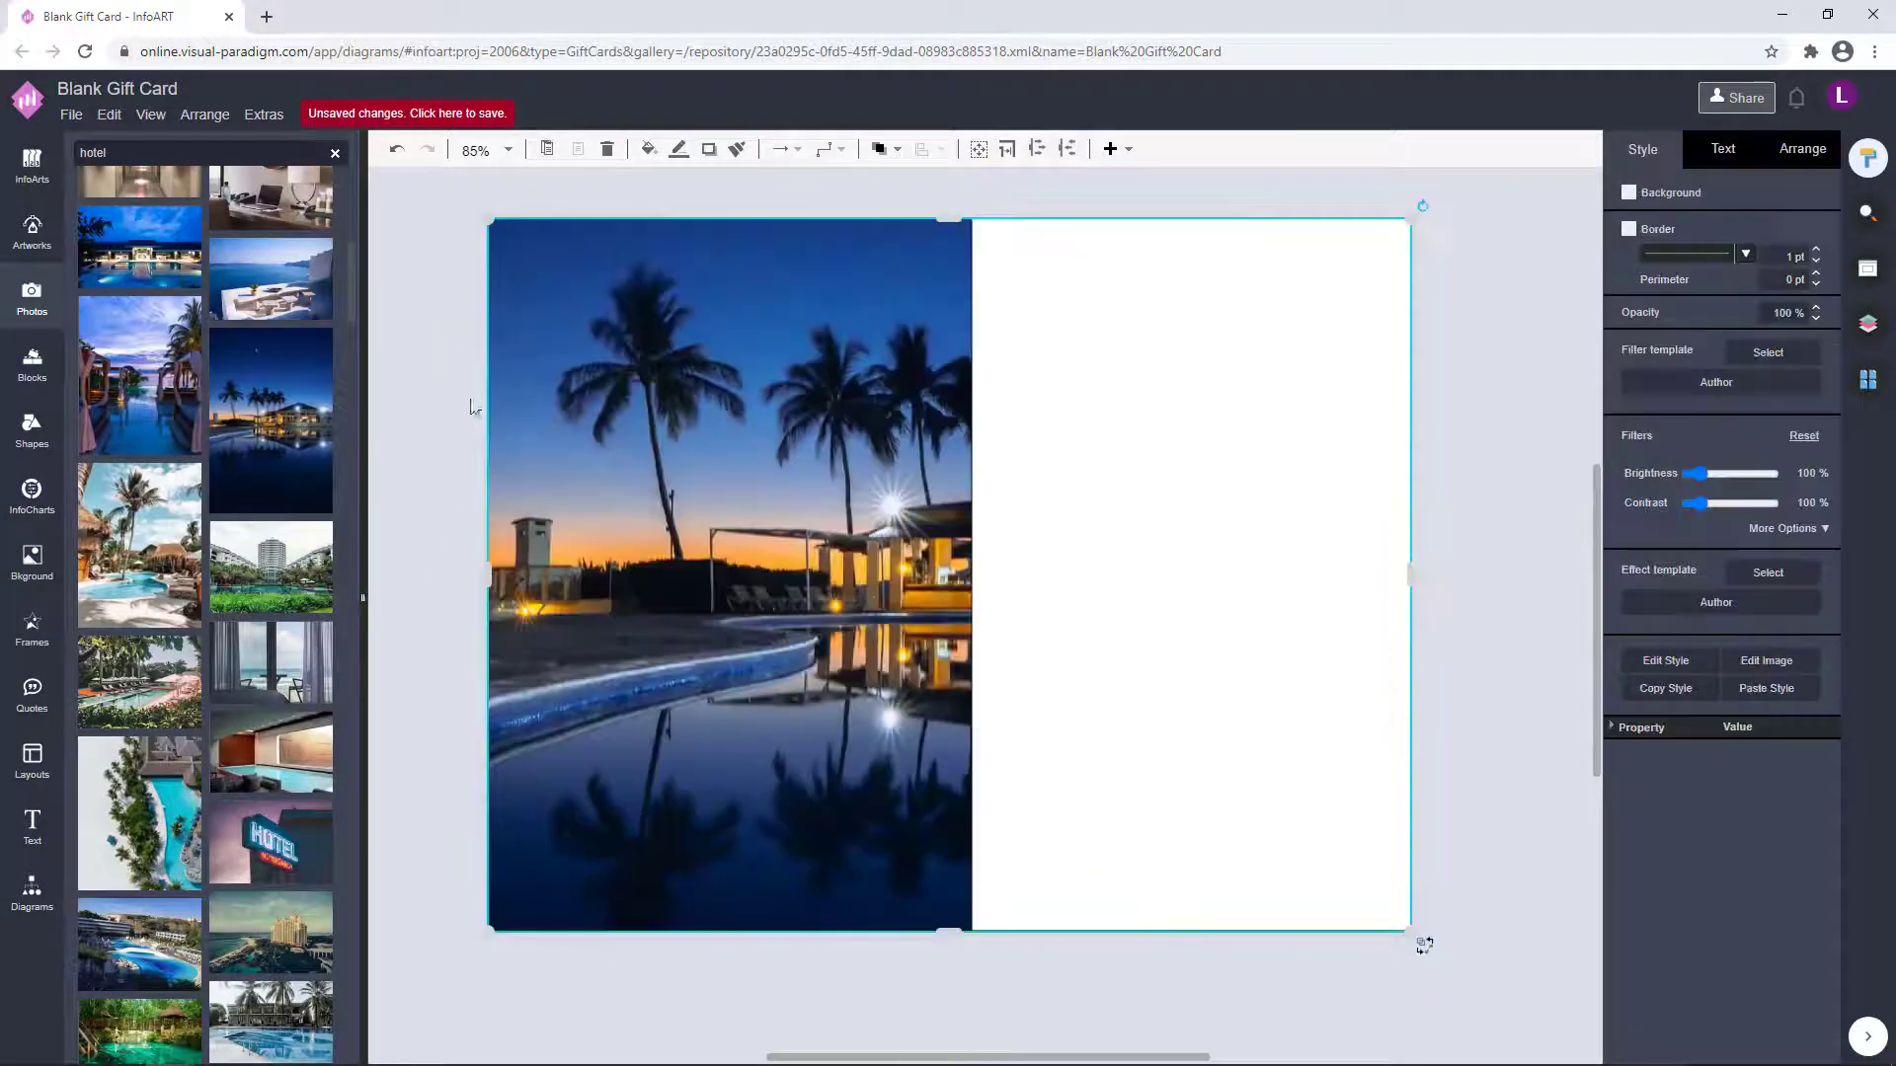
# - Narrow the white rectangle to about a third of the card's width and remove its outline
pyautogui.click(1105, 524)
pyautogui.click(1501, 533)
pyautogui.click(1165, 553)
pyautogui.moveTo(972, 573); pyautogui.dragTo(1084, 569)
pyautogui.click(1629, 348)
pyautogui.click(1510, 415)
# - Search the photos for "hotel room" and replace the background with the bright room photo showing a wall-mounted TV and desk
pyautogui.scroll(-4, 277, 415)
pyautogui.click(184, 158)
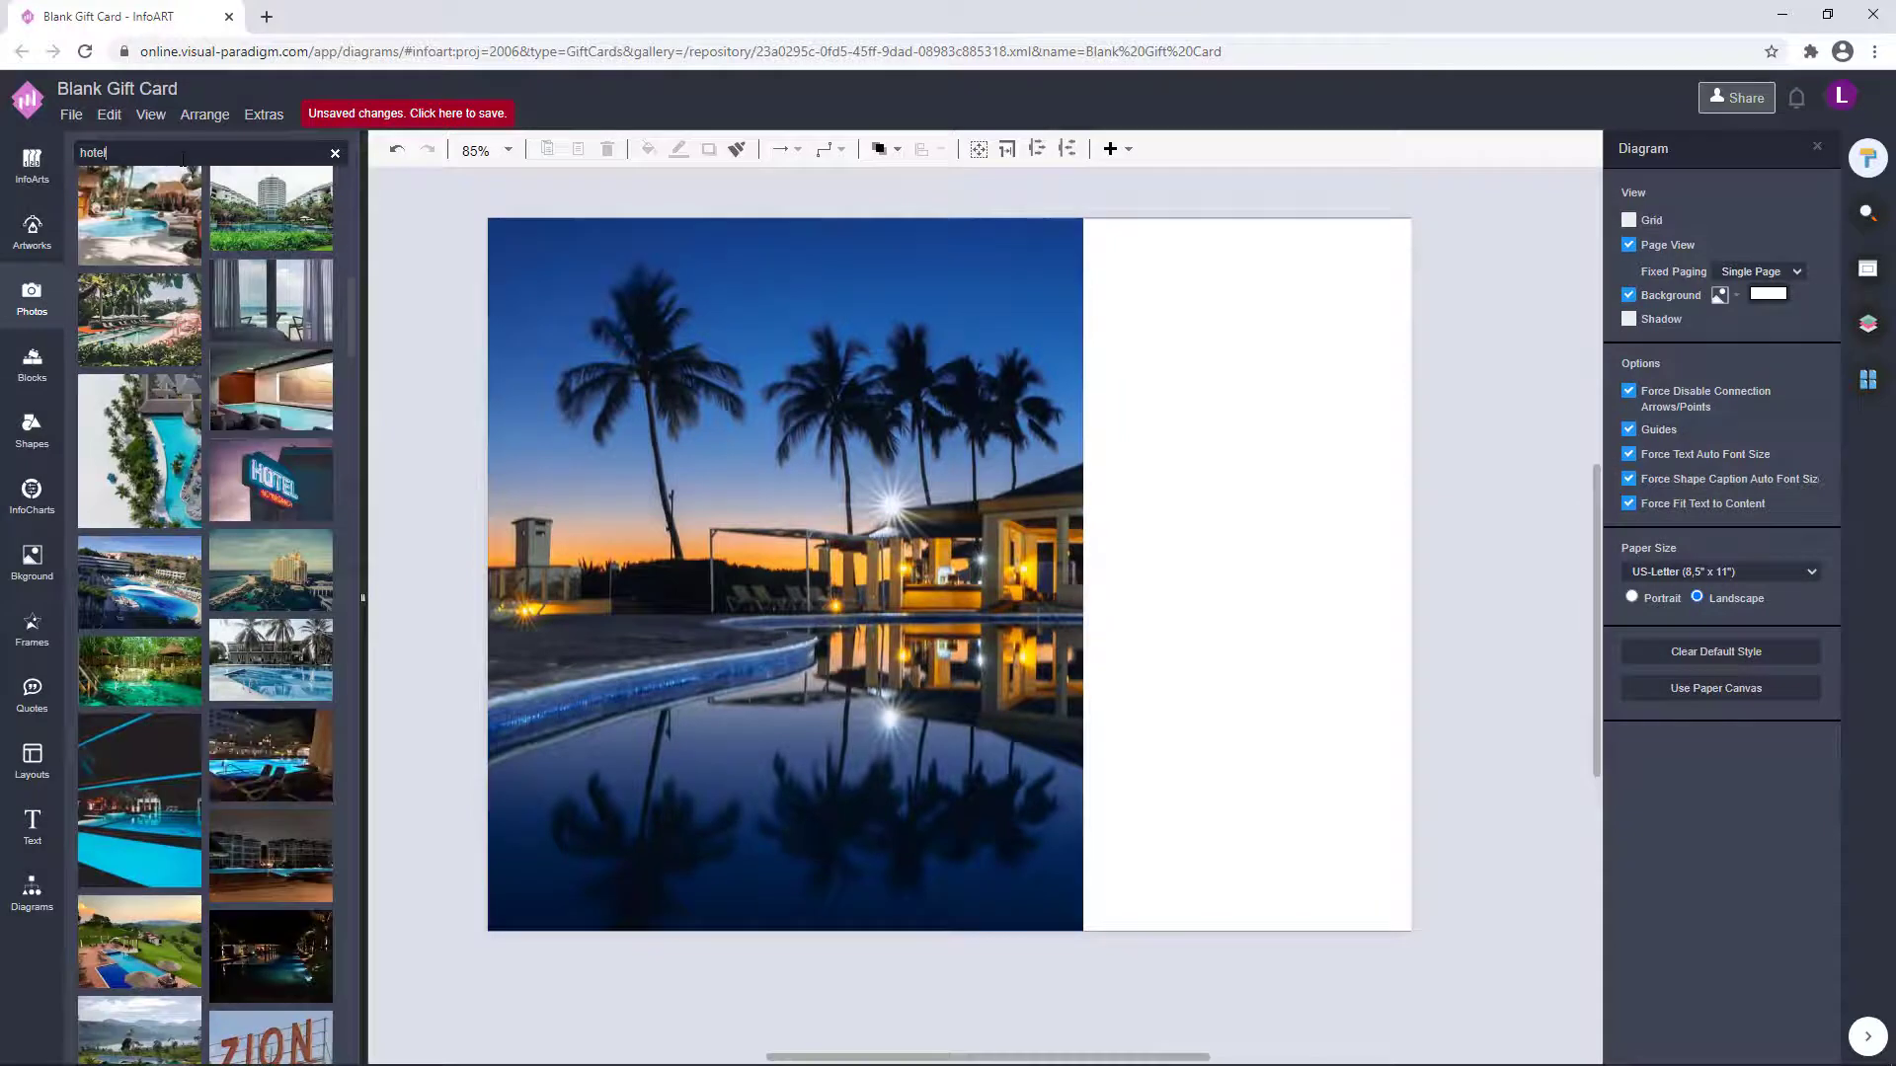
pyautogui.write('room')
pyautogui.press('Return')
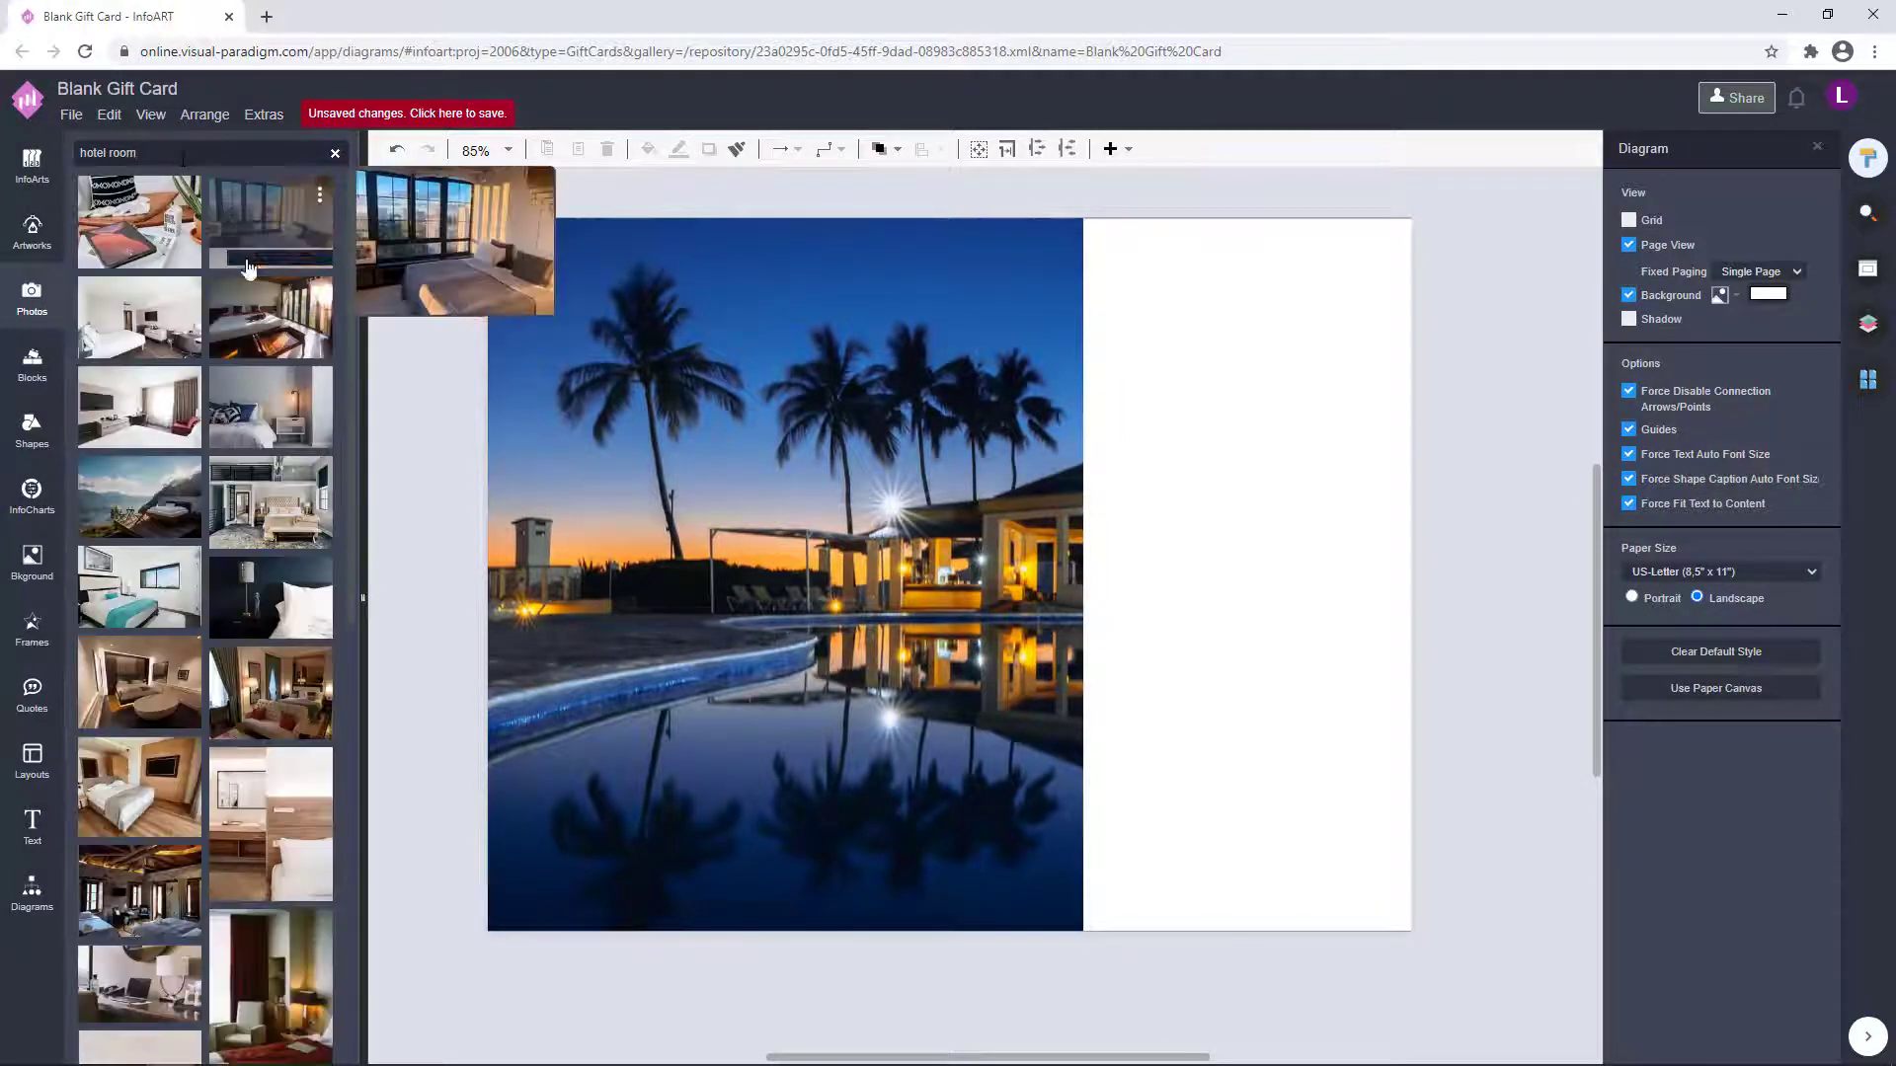
pyautogui.moveTo(127, 399); pyautogui.dragTo(470, 340)
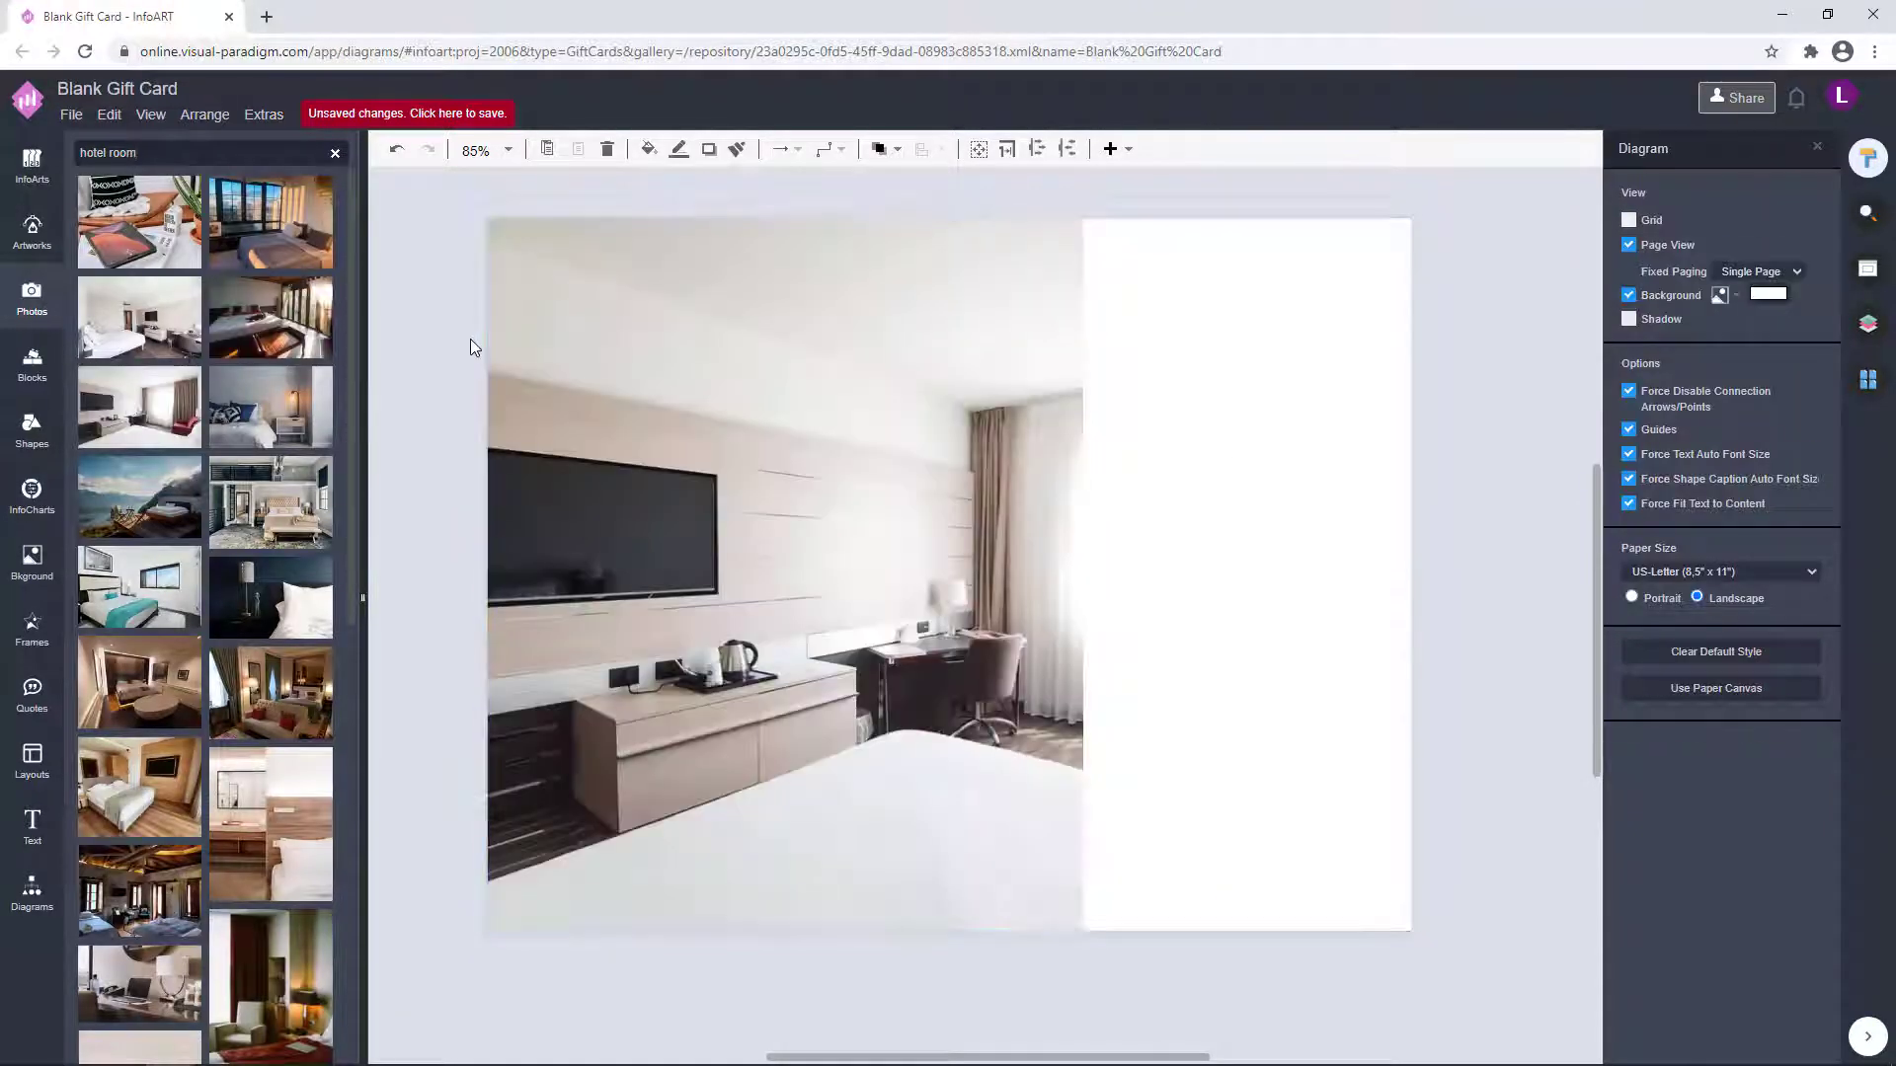
# - Fill the white rectangle beside the room photo with a muted tan colour
pyautogui.click(1404, 469)
pyautogui.click(1810, 287)
pyautogui.click(1771, 489)
pyautogui.click(1828, 736)
pyautogui.click(1485, 563)
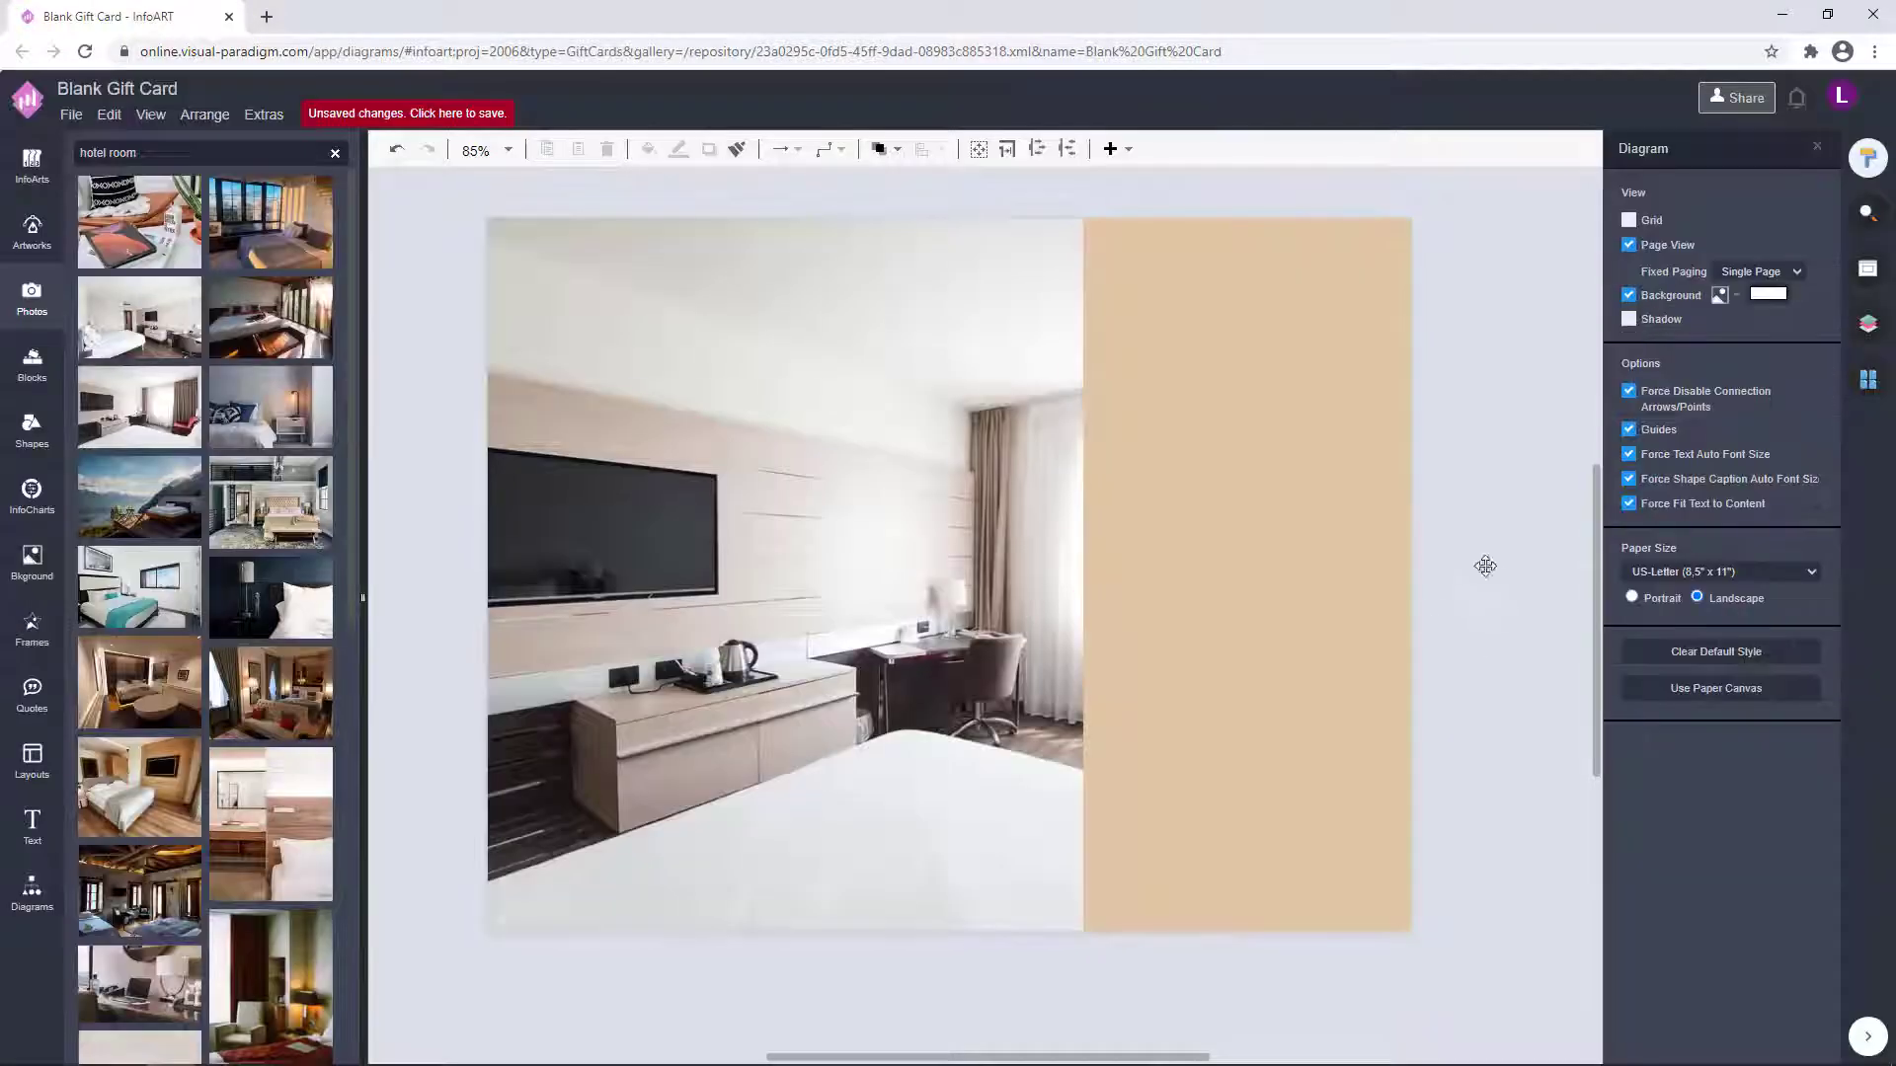
pyautogui.click(1278, 484)
pyautogui.click(1810, 288)
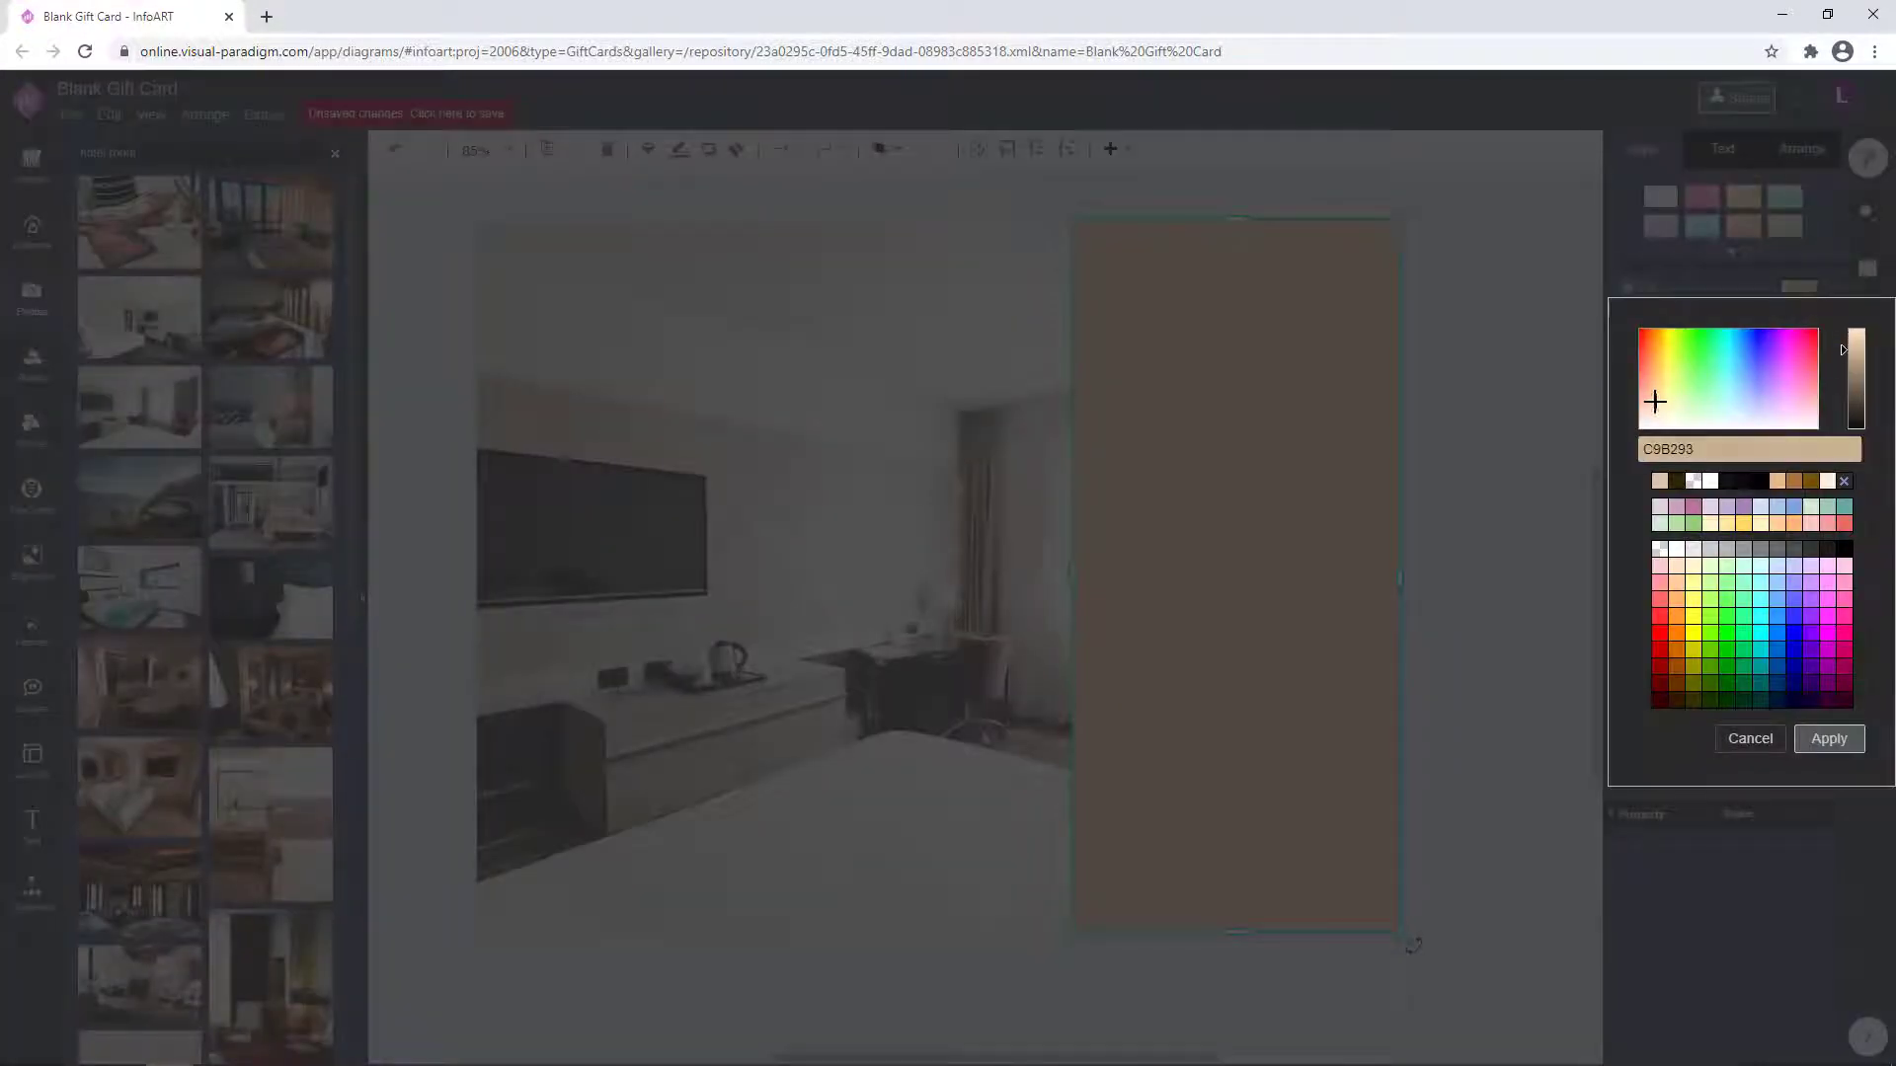
pyautogui.click(1829, 739)
pyautogui.click(1800, 286)
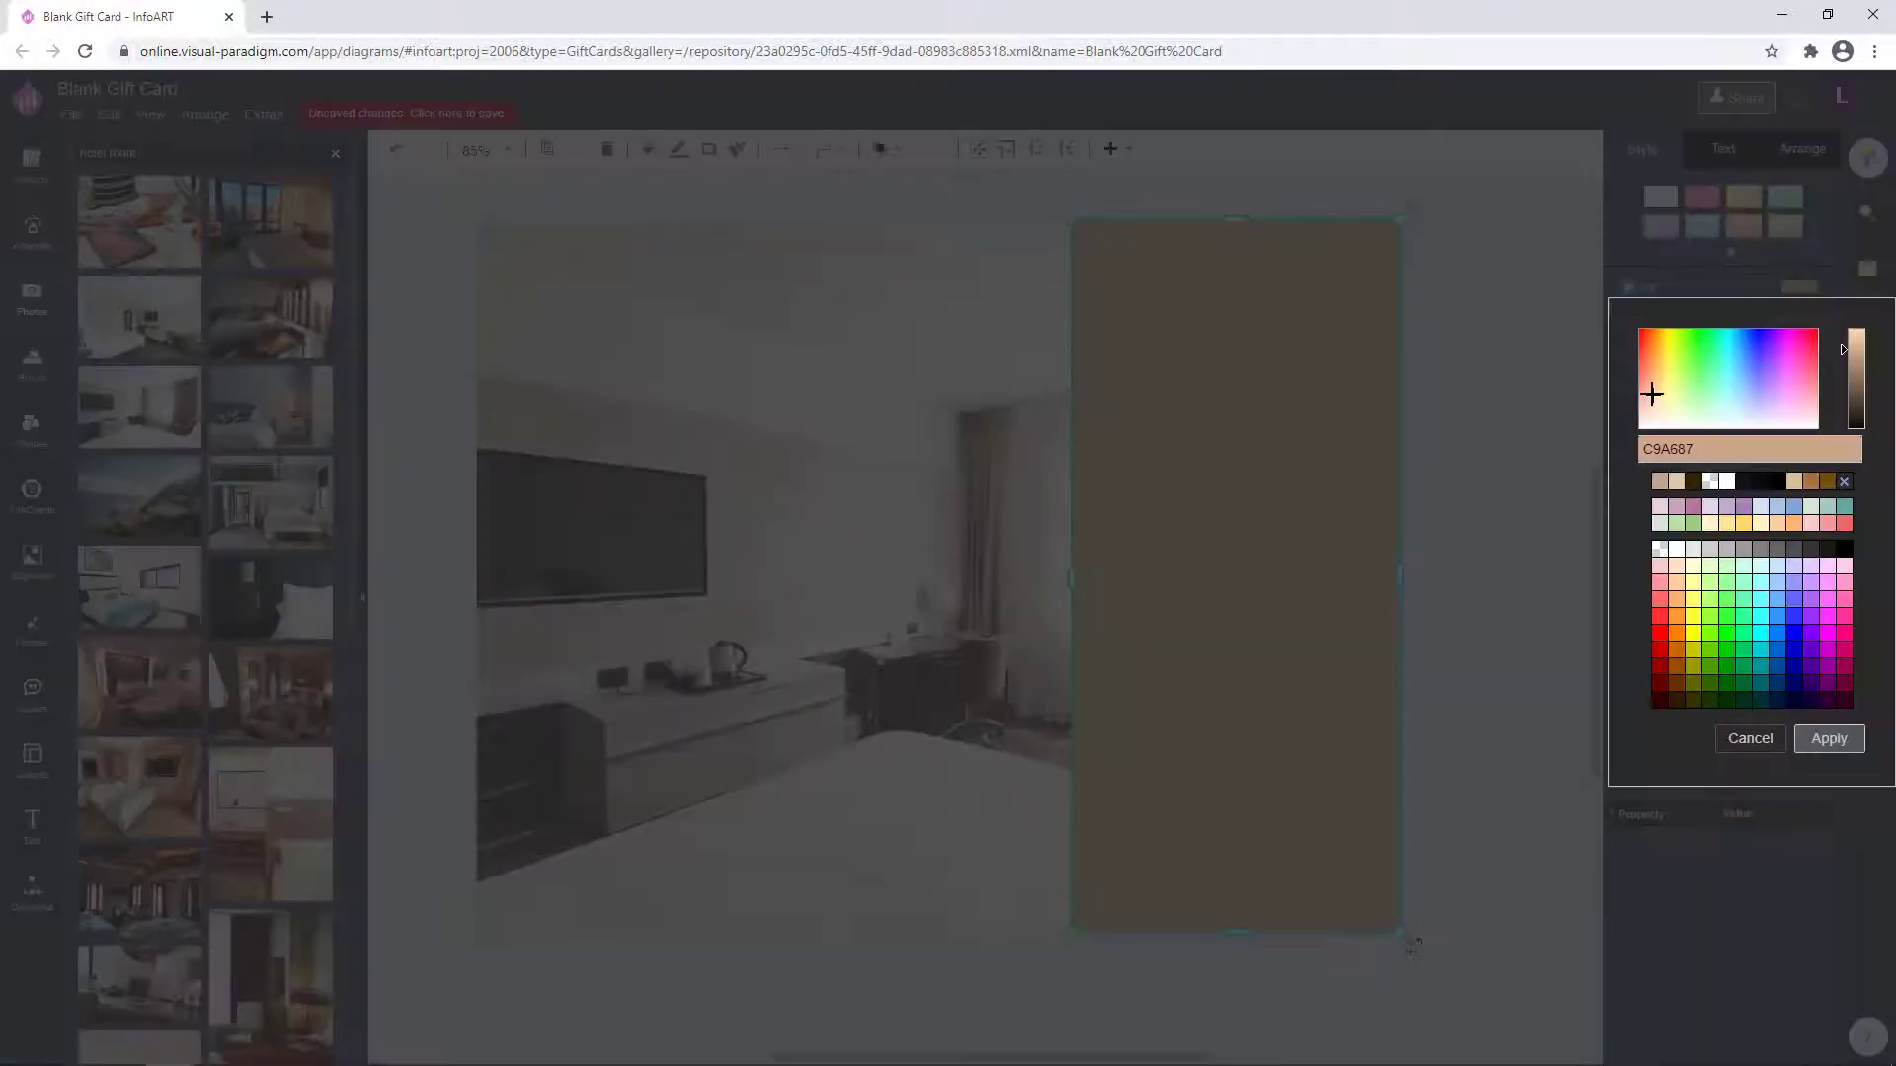
pyautogui.click(1750, 739)
# - Set the page background to a tan colour matching the rectangle
pyautogui.click(1459, 592)
pyautogui.click(1767, 295)
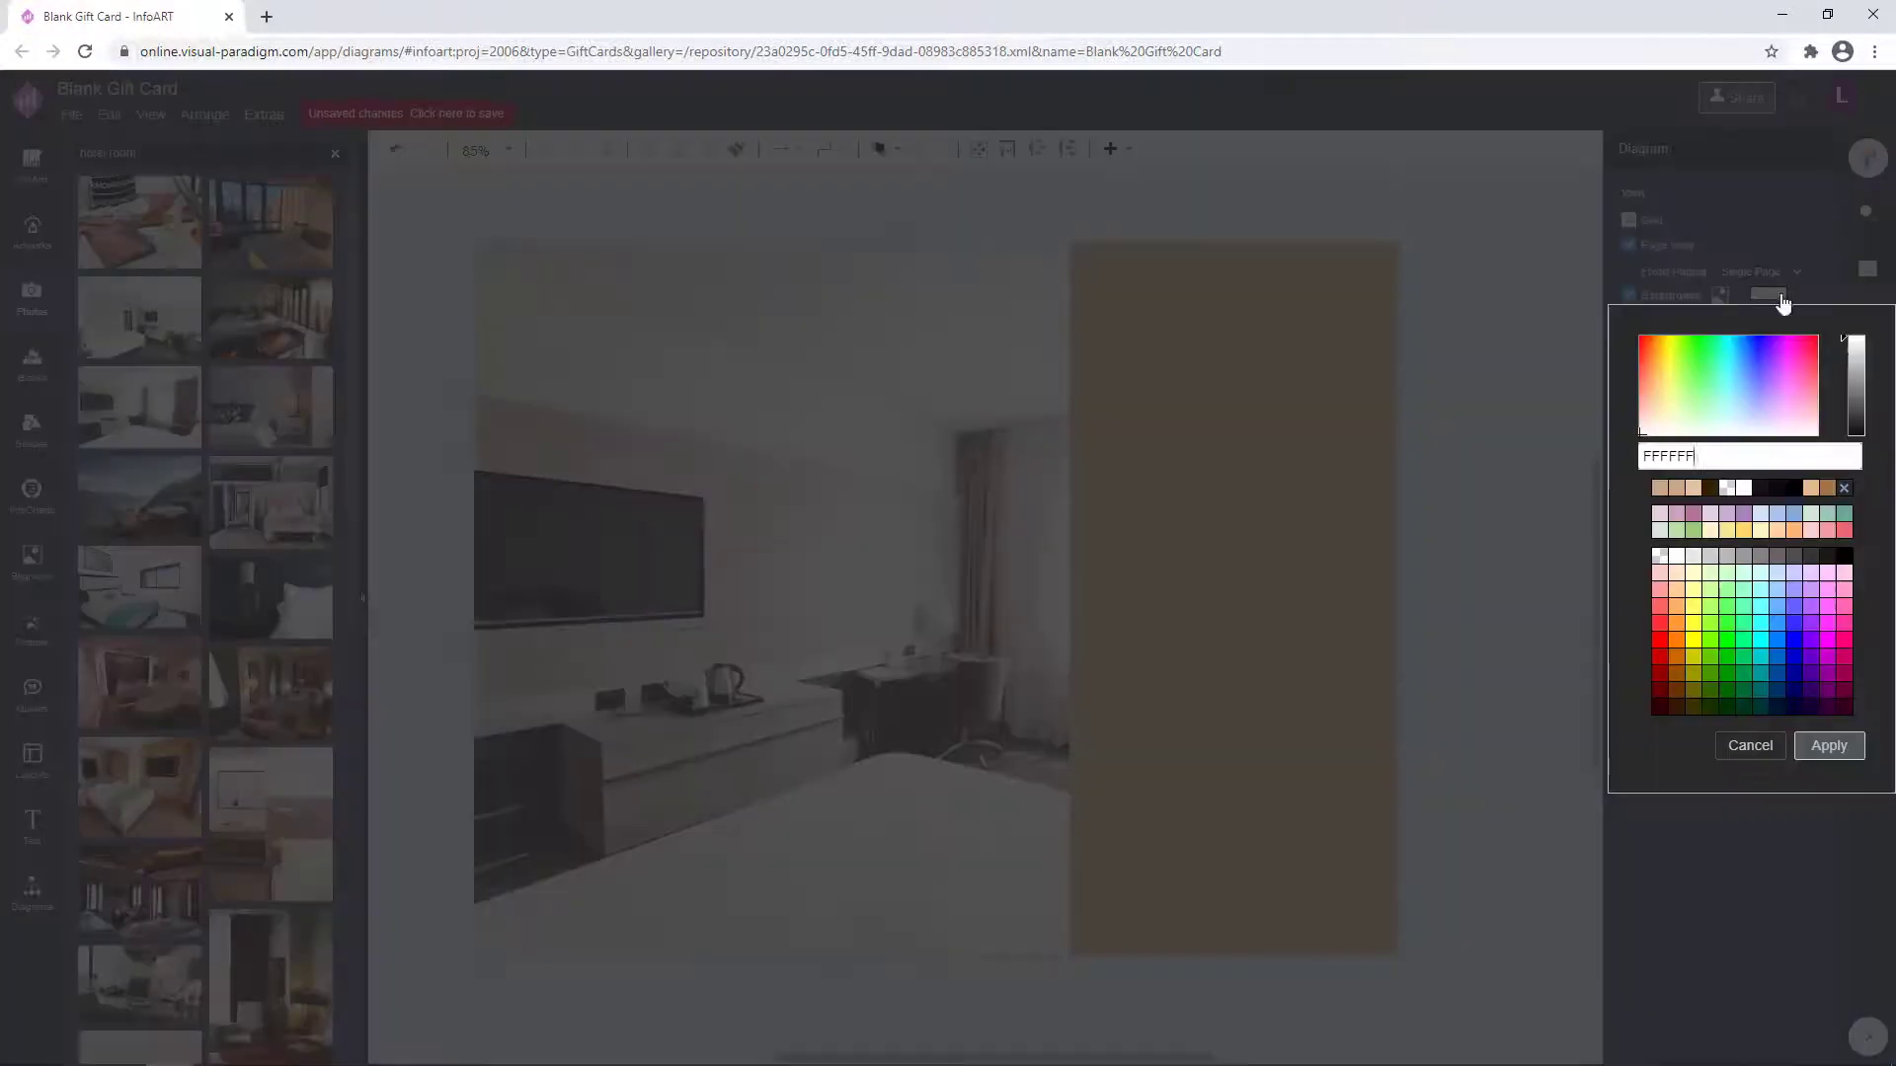
pyautogui.click(1828, 745)
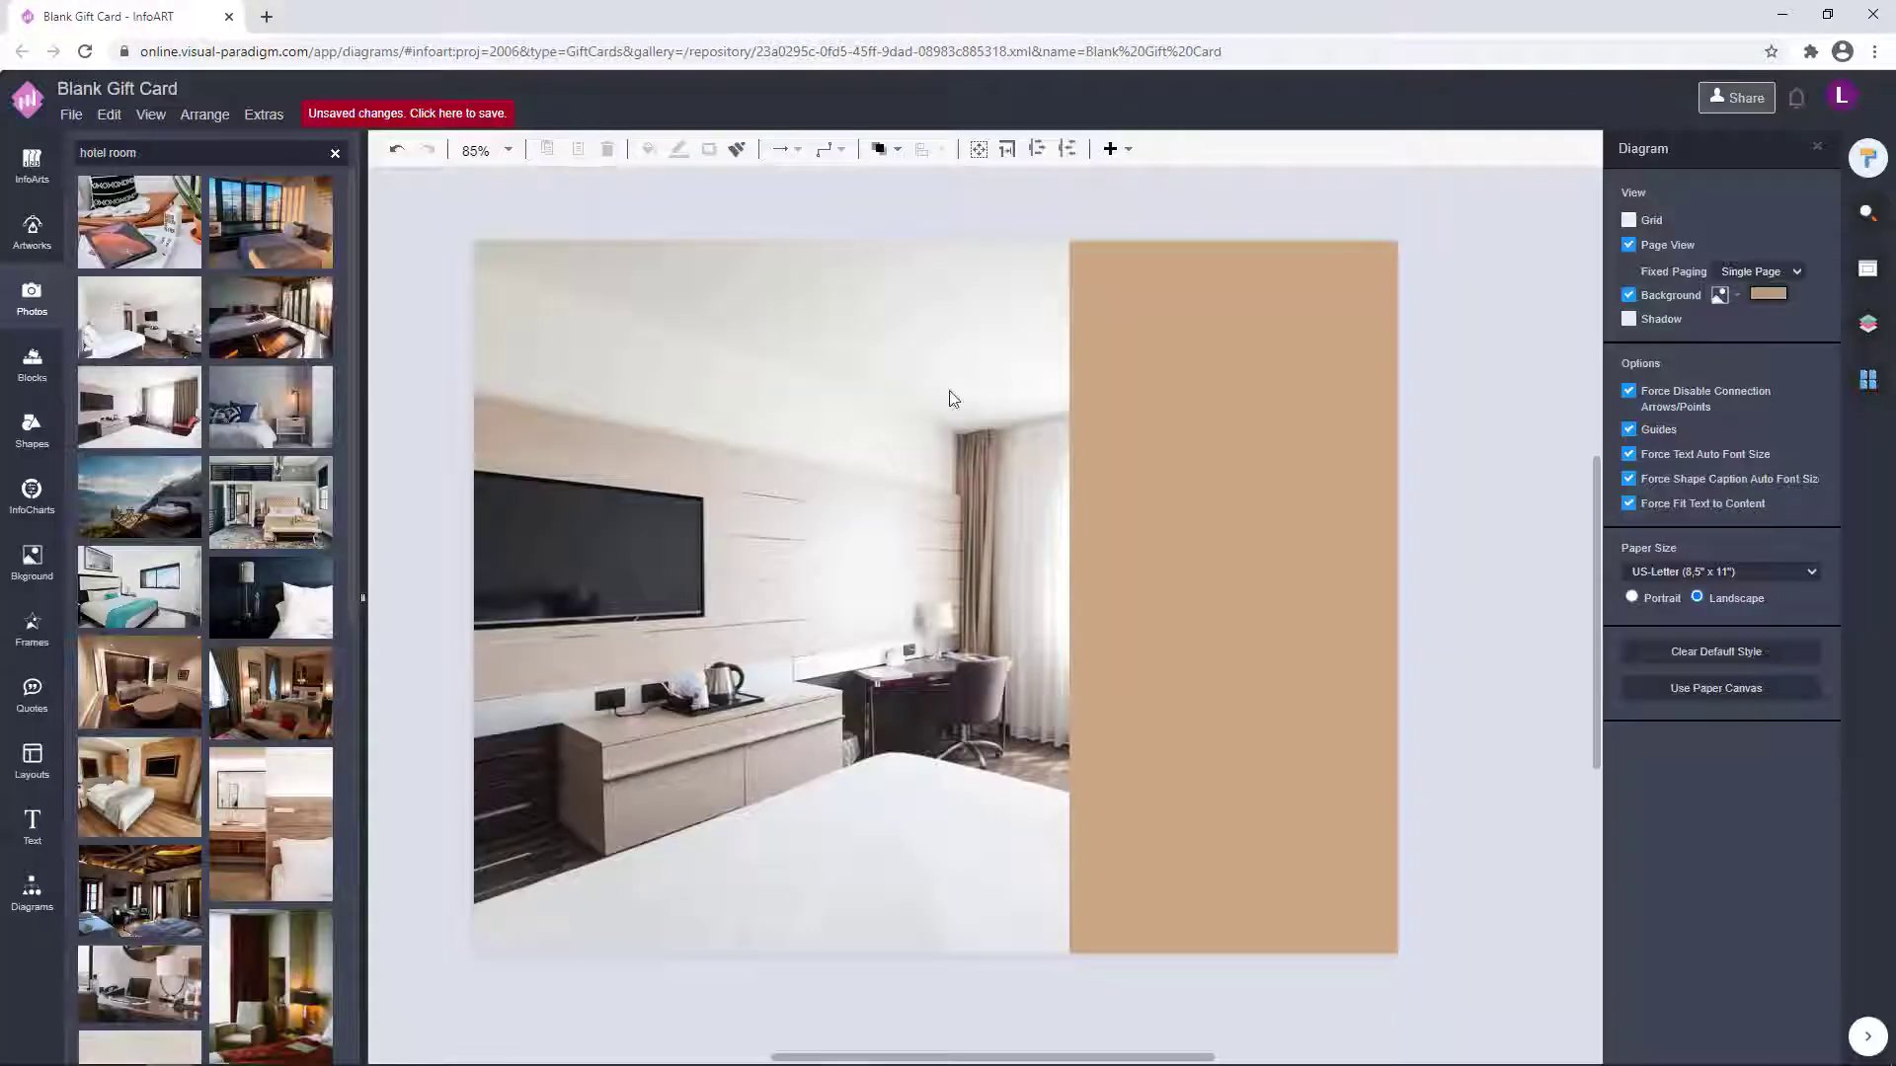
# - Insert a text box and place it on the upper half of the tan panel
pyautogui.doubleClick(797, 205)
pyautogui.moveTo(830, 220); pyautogui.dragTo(1197, 474)
pyautogui.click(1471, 533)
# - Search the artworks for "queen" and place the solid black chess-queen crown above the text on the tan panel
pyautogui.click(32, 232)
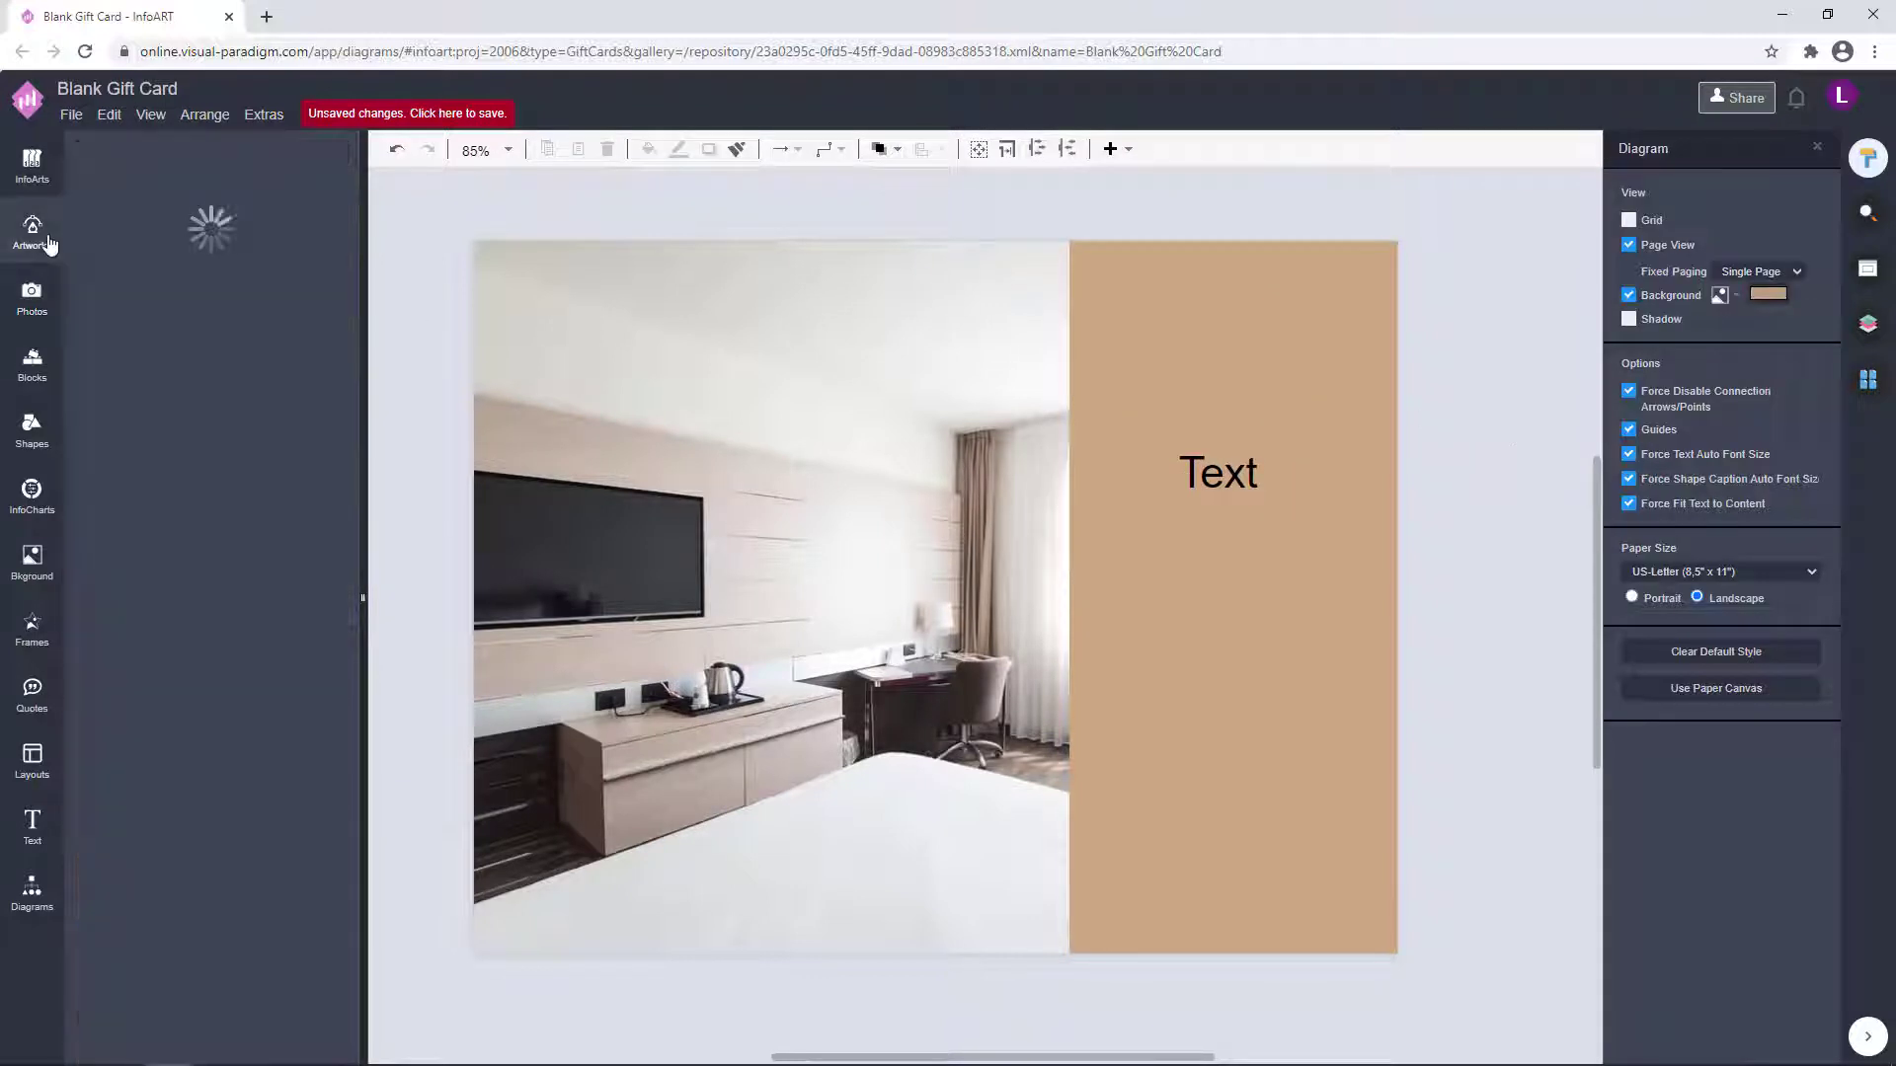
pyautogui.press('Return')
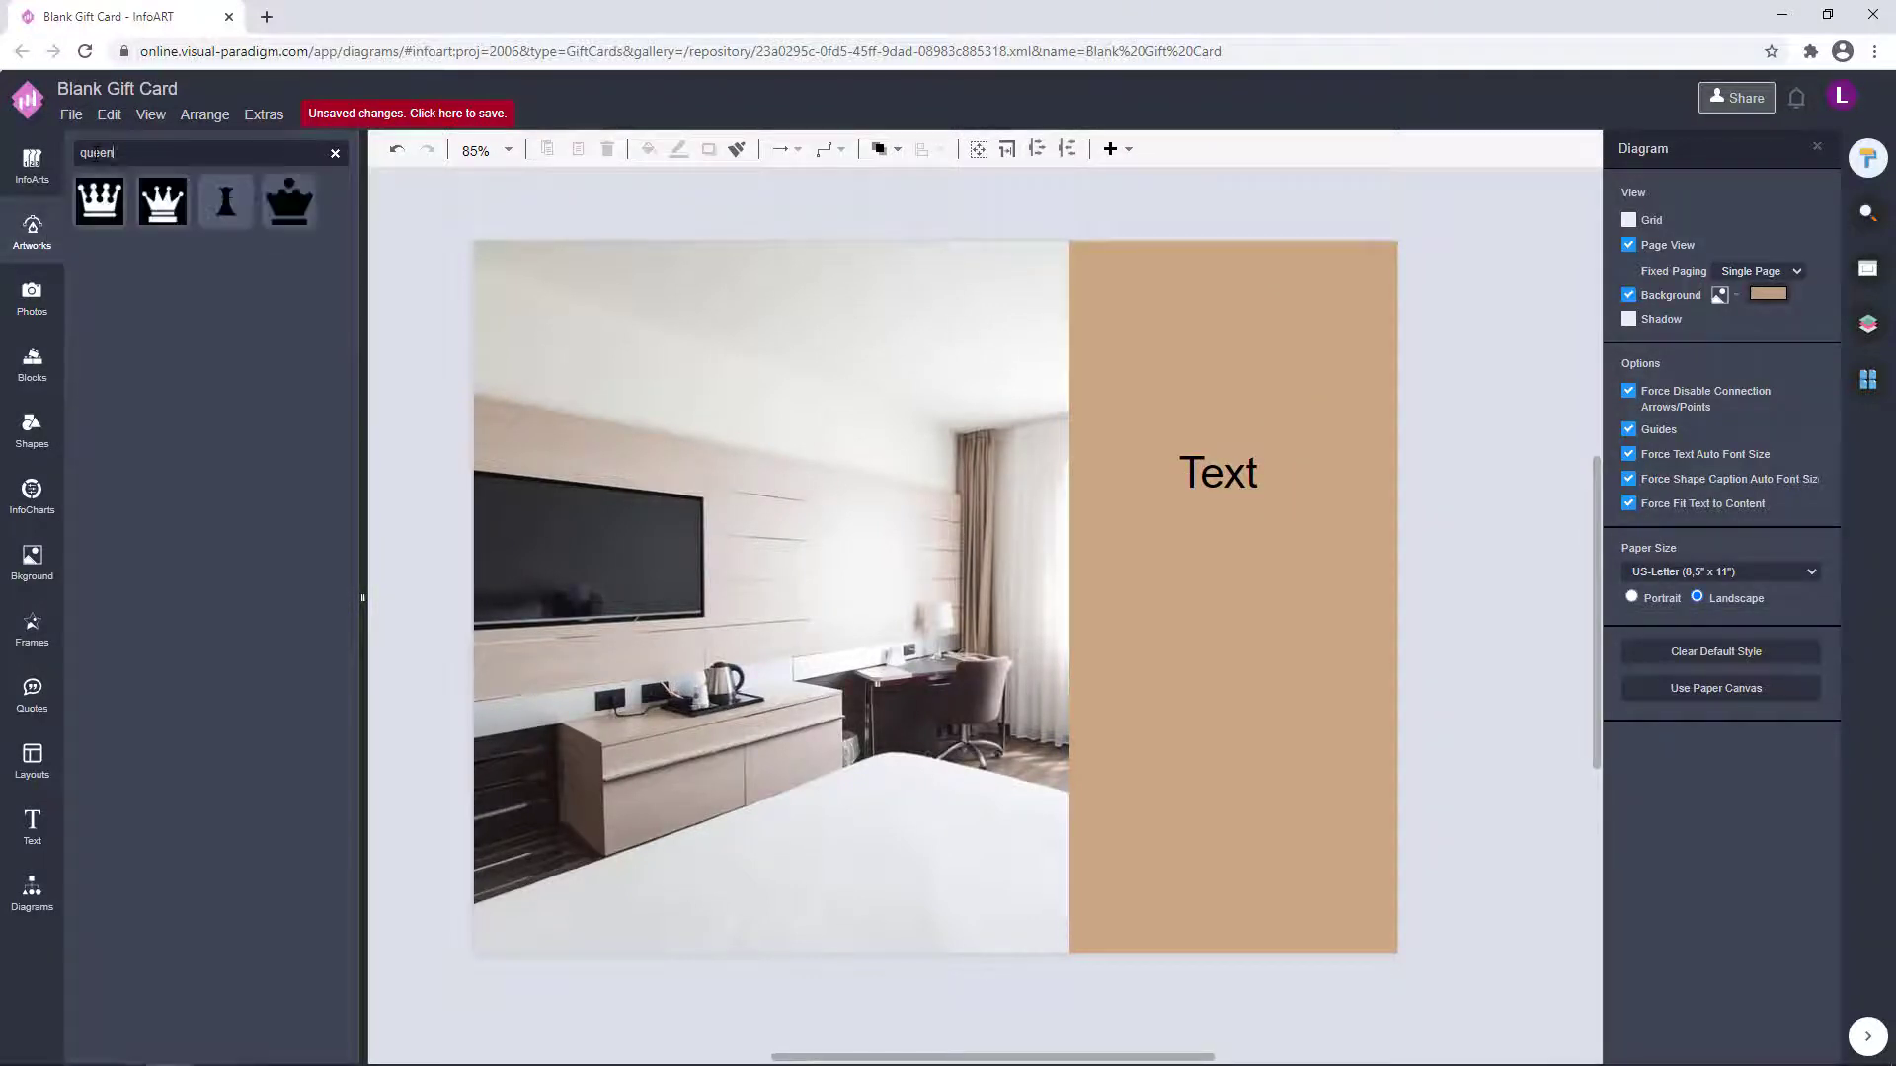
pyautogui.moveTo(290, 203); pyautogui.dragTo(1185, 334)
pyautogui.moveTo(1227, 375); pyautogui.dragTo(1196, 343)
# - Resize the crown icon above the text and colour it dark brown 4A2C0D
pyautogui.click(1638, 226)
pyautogui.click(1728, 428)
pyautogui.click(1828, 679)
pyautogui.click(1438, 414)
pyautogui.click(1234, 373)
pyautogui.moveTo(1172, 321); pyautogui.dragTo(1281, 387)
pyautogui.click(1395, 308)
pyautogui.click(1246, 321)
pyautogui.click(1633, 226)
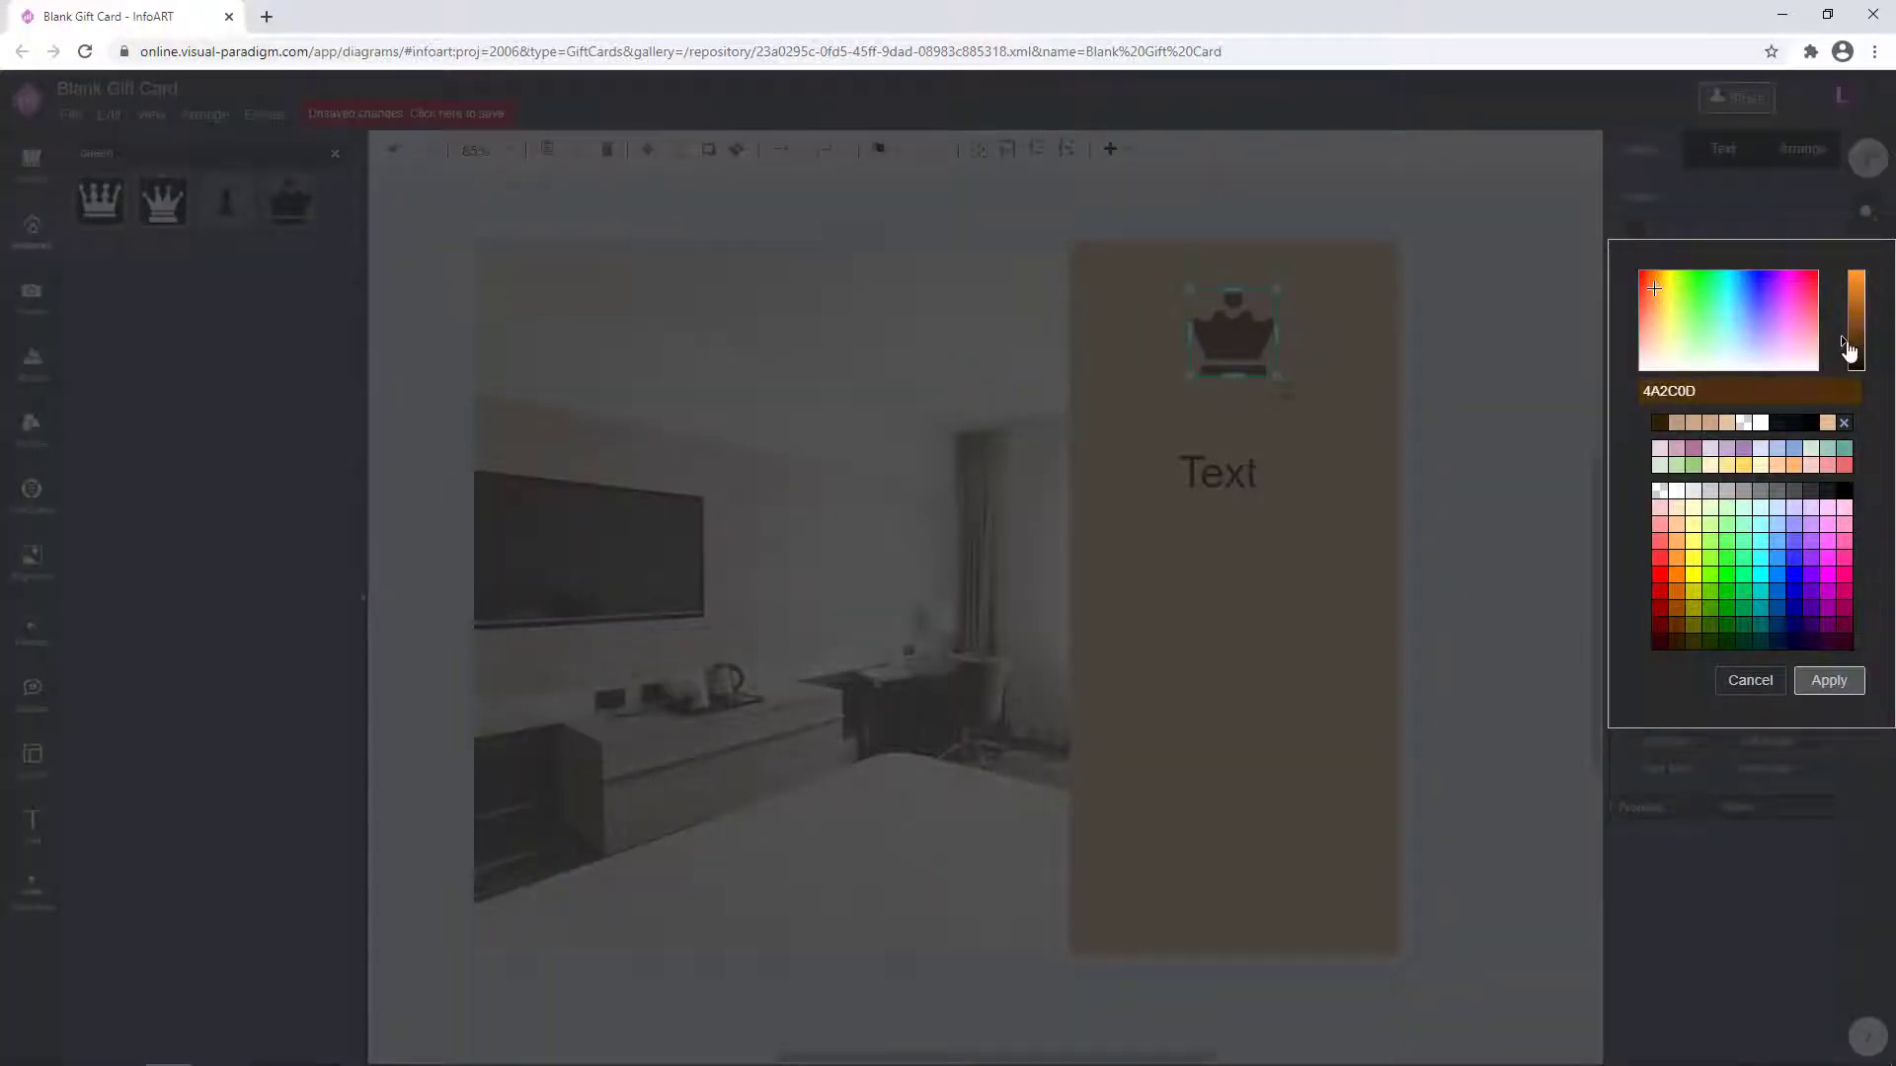
pyautogui.click(1827, 679)
pyautogui.click(1469, 415)
# - Change the placeholder text's font colour to dark brown to match the crown
pyautogui.click(1225, 484)
pyautogui.click(1723, 148)
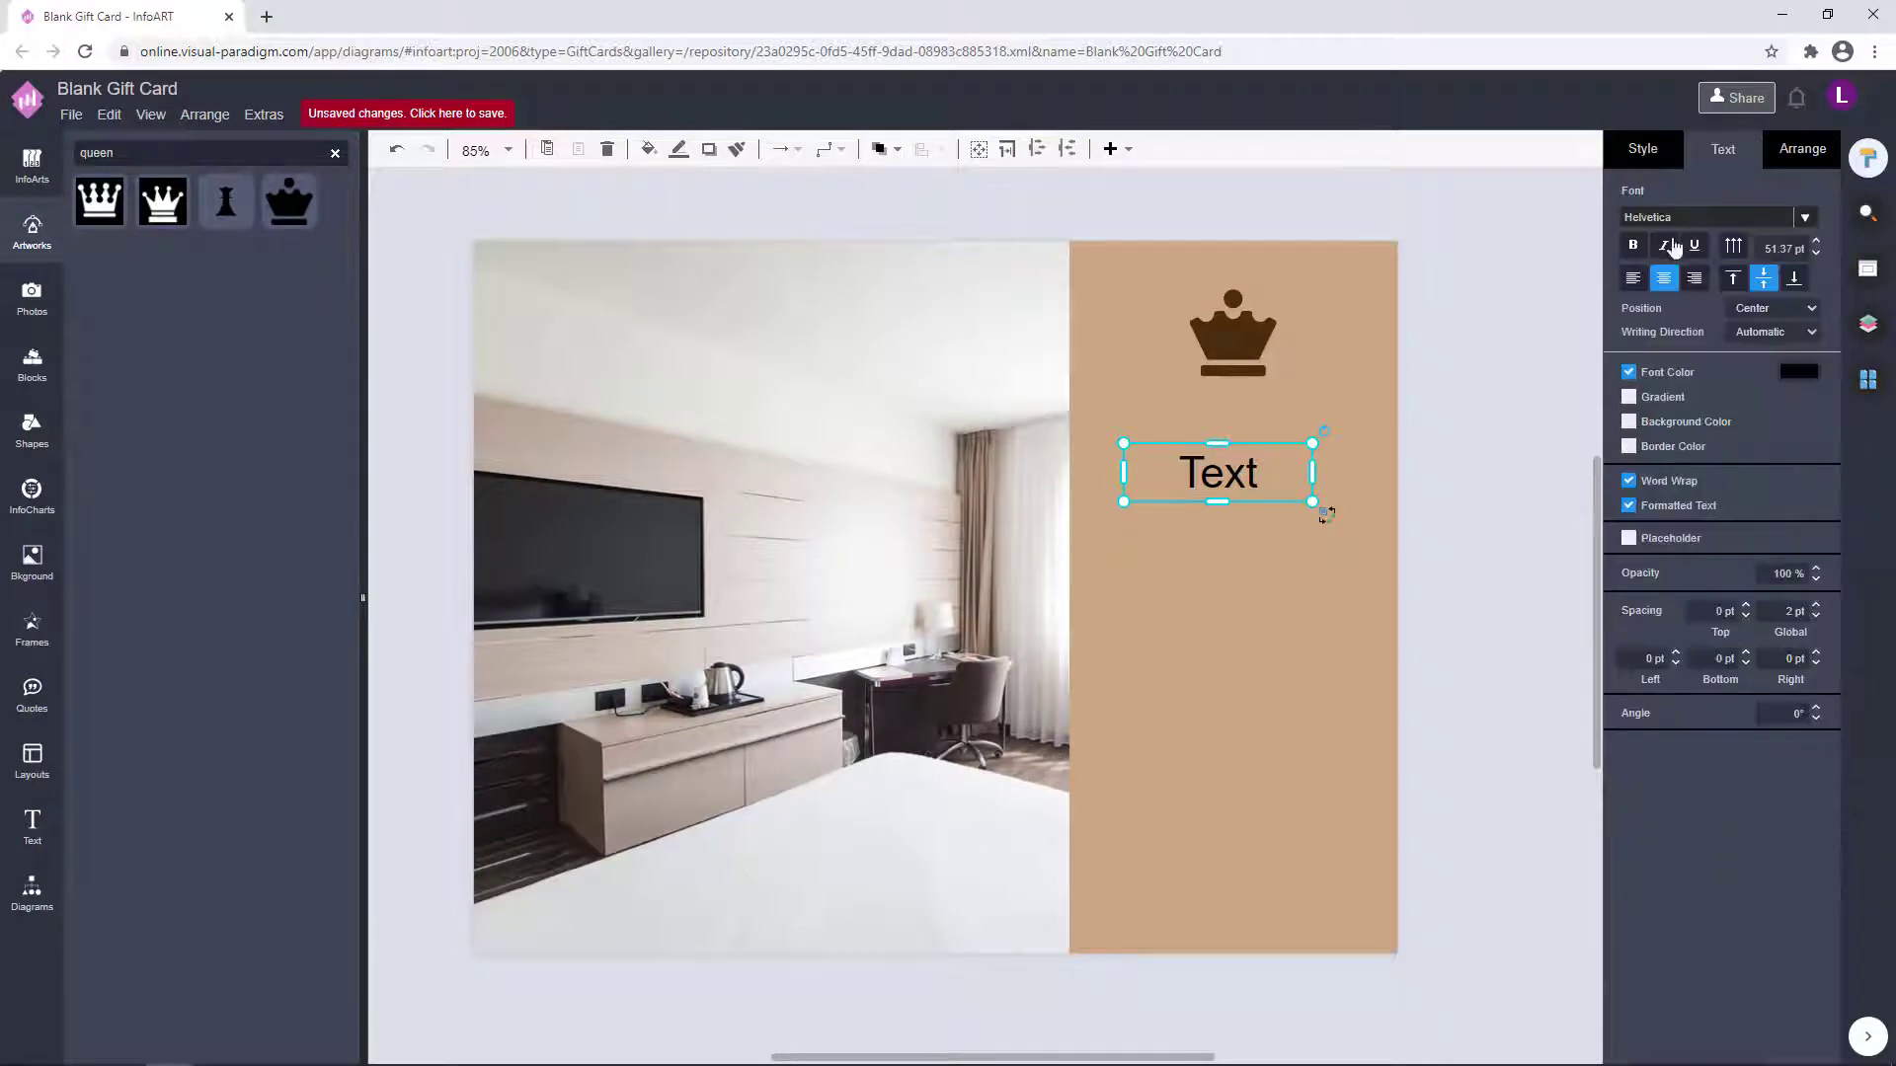
pyautogui.click(1799, 372)
pyautogui.click(1668, 566)
pyautogui.click(1826, 827)
pyautogui.click(1267, 465)
pyautogui.click(1478, 405)
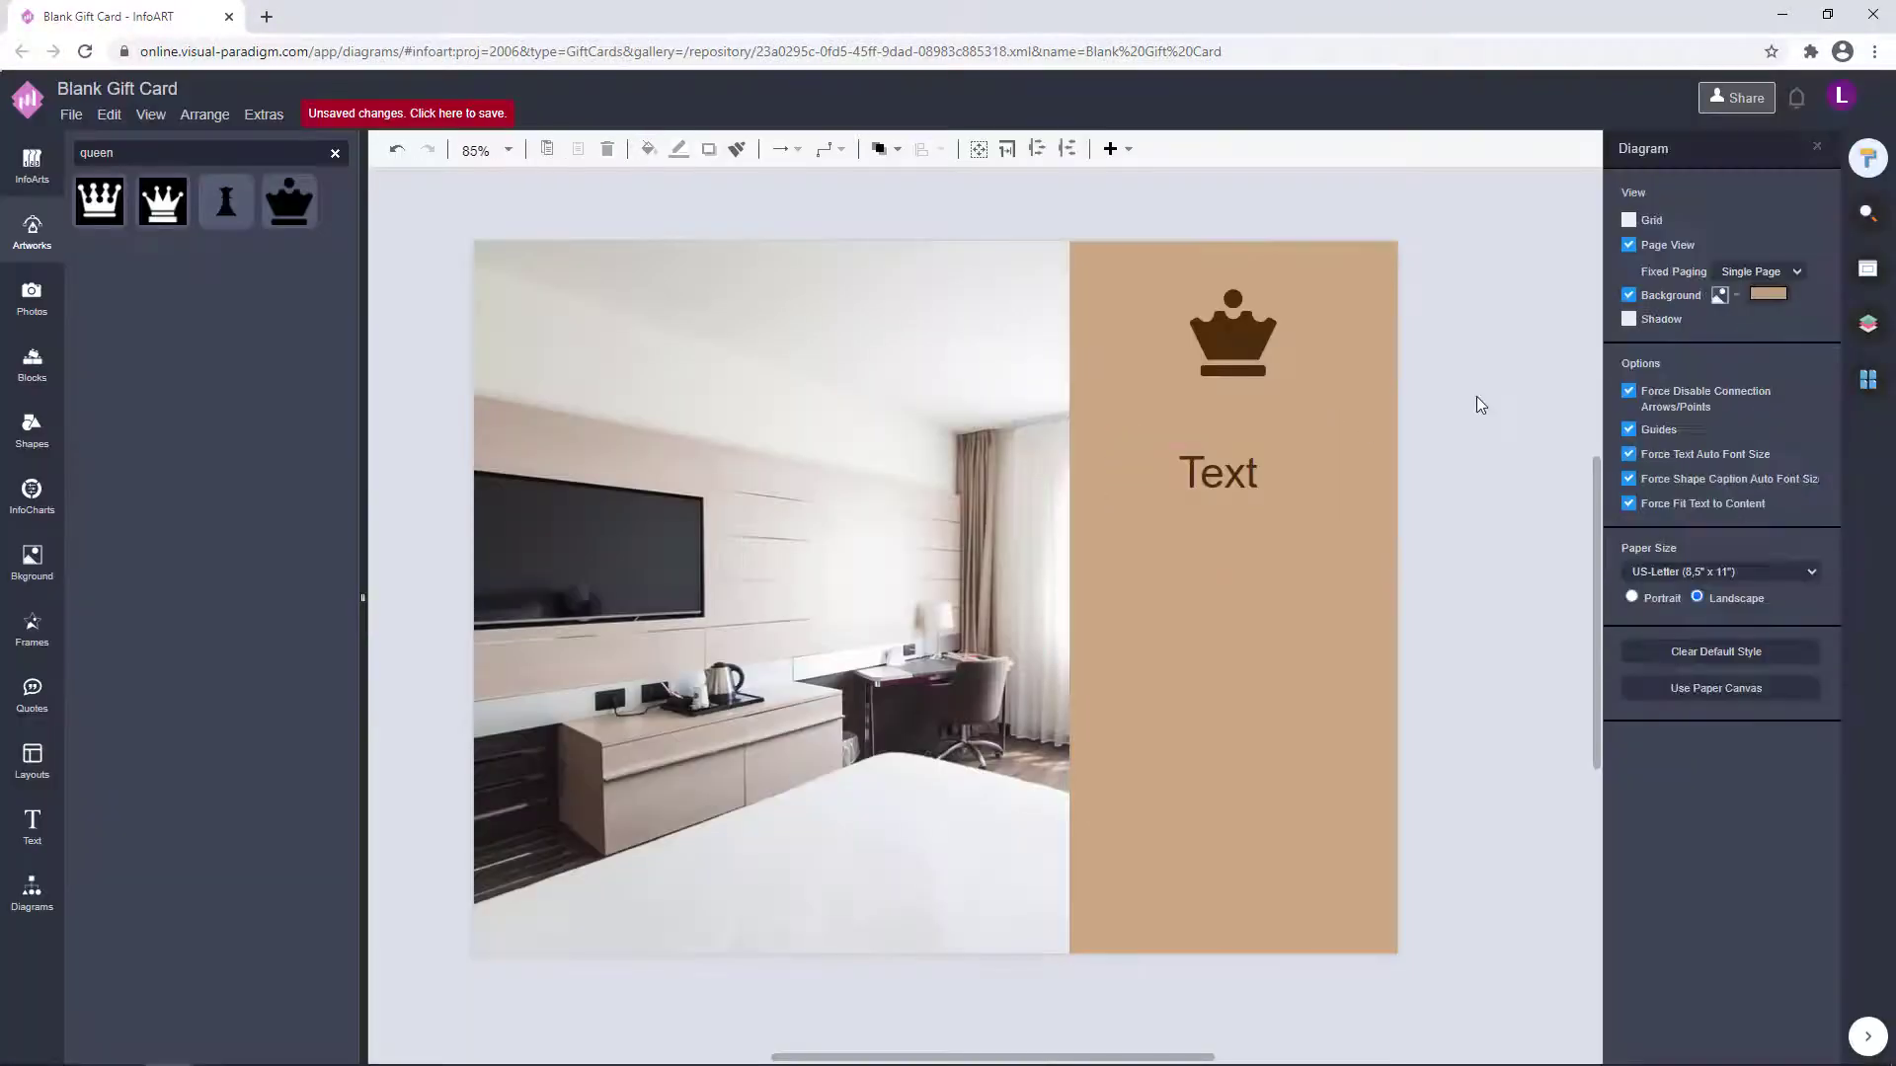
# - Replace the placeholder text beneath the crown with SEASIDE GRAND HOTEL
pyautogui.doubleClick(1242, 470)
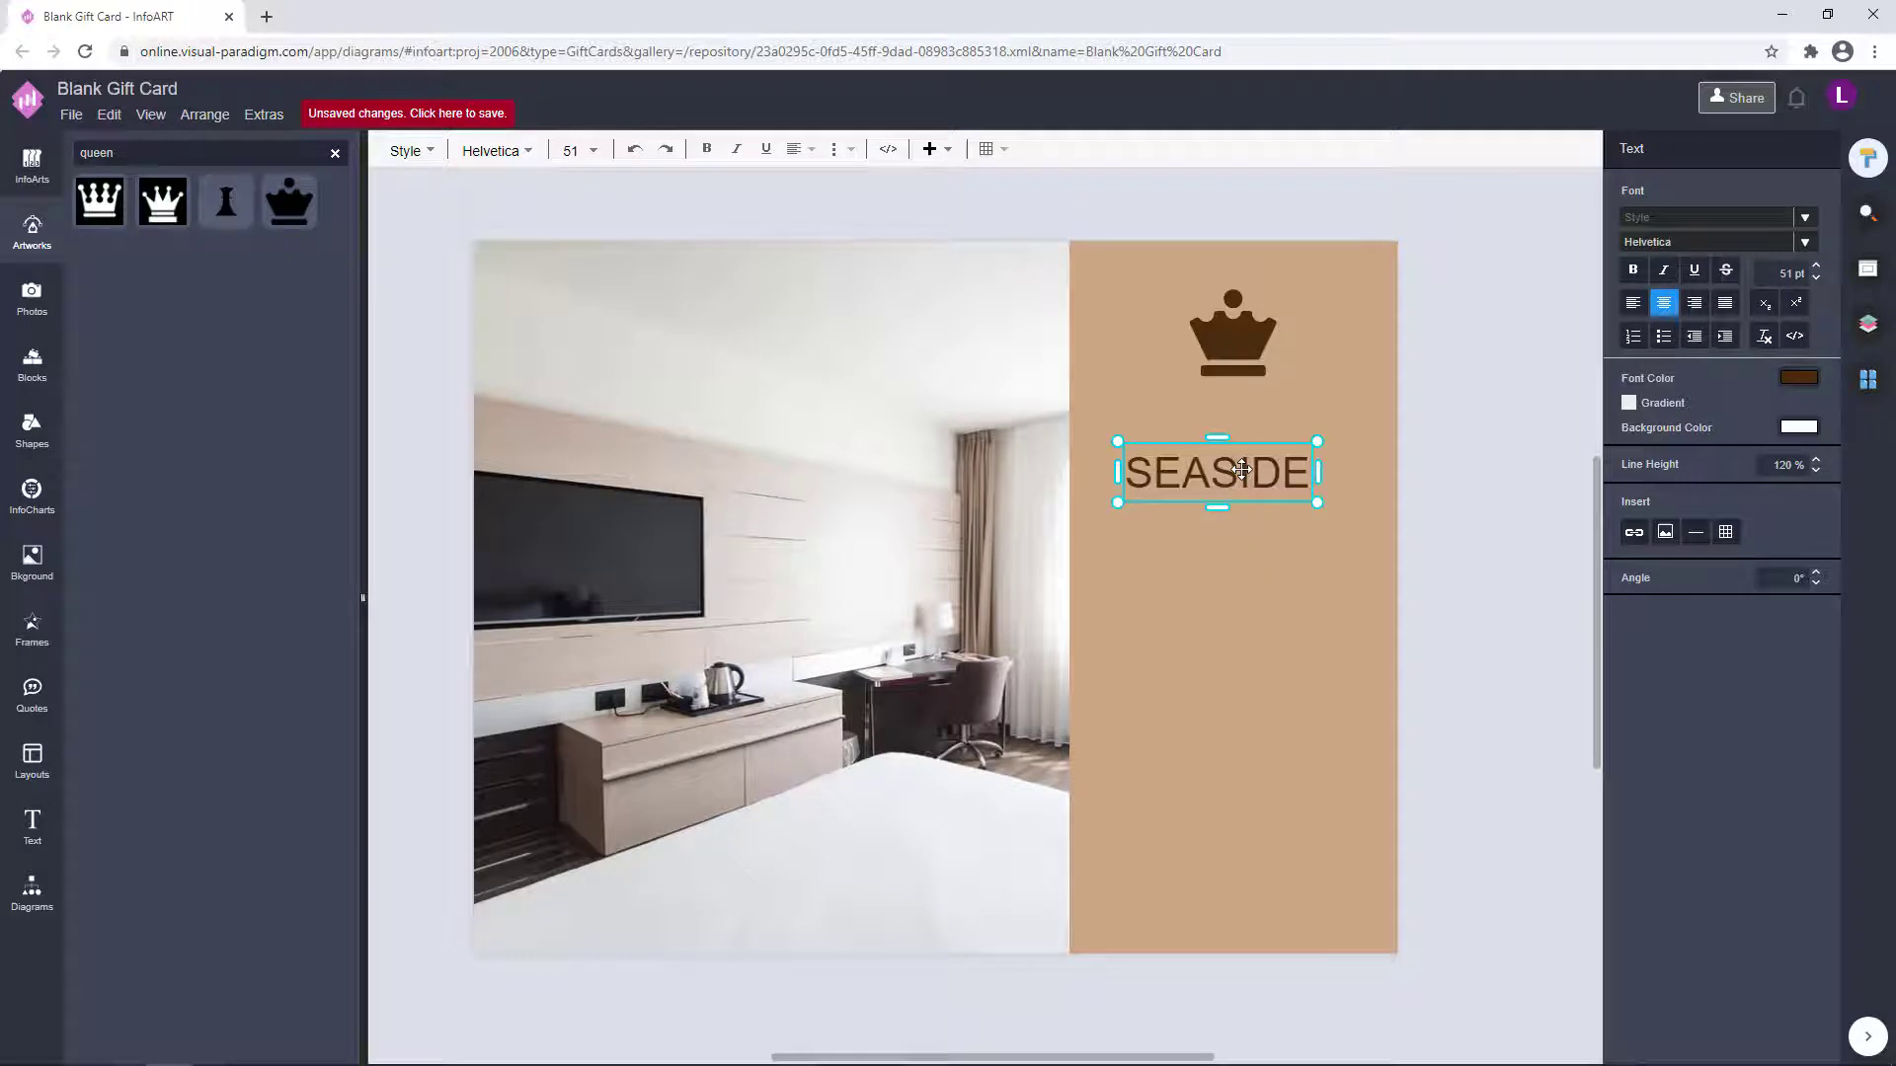
pyautogui.write('SEASIDE GRAND HOTERL')
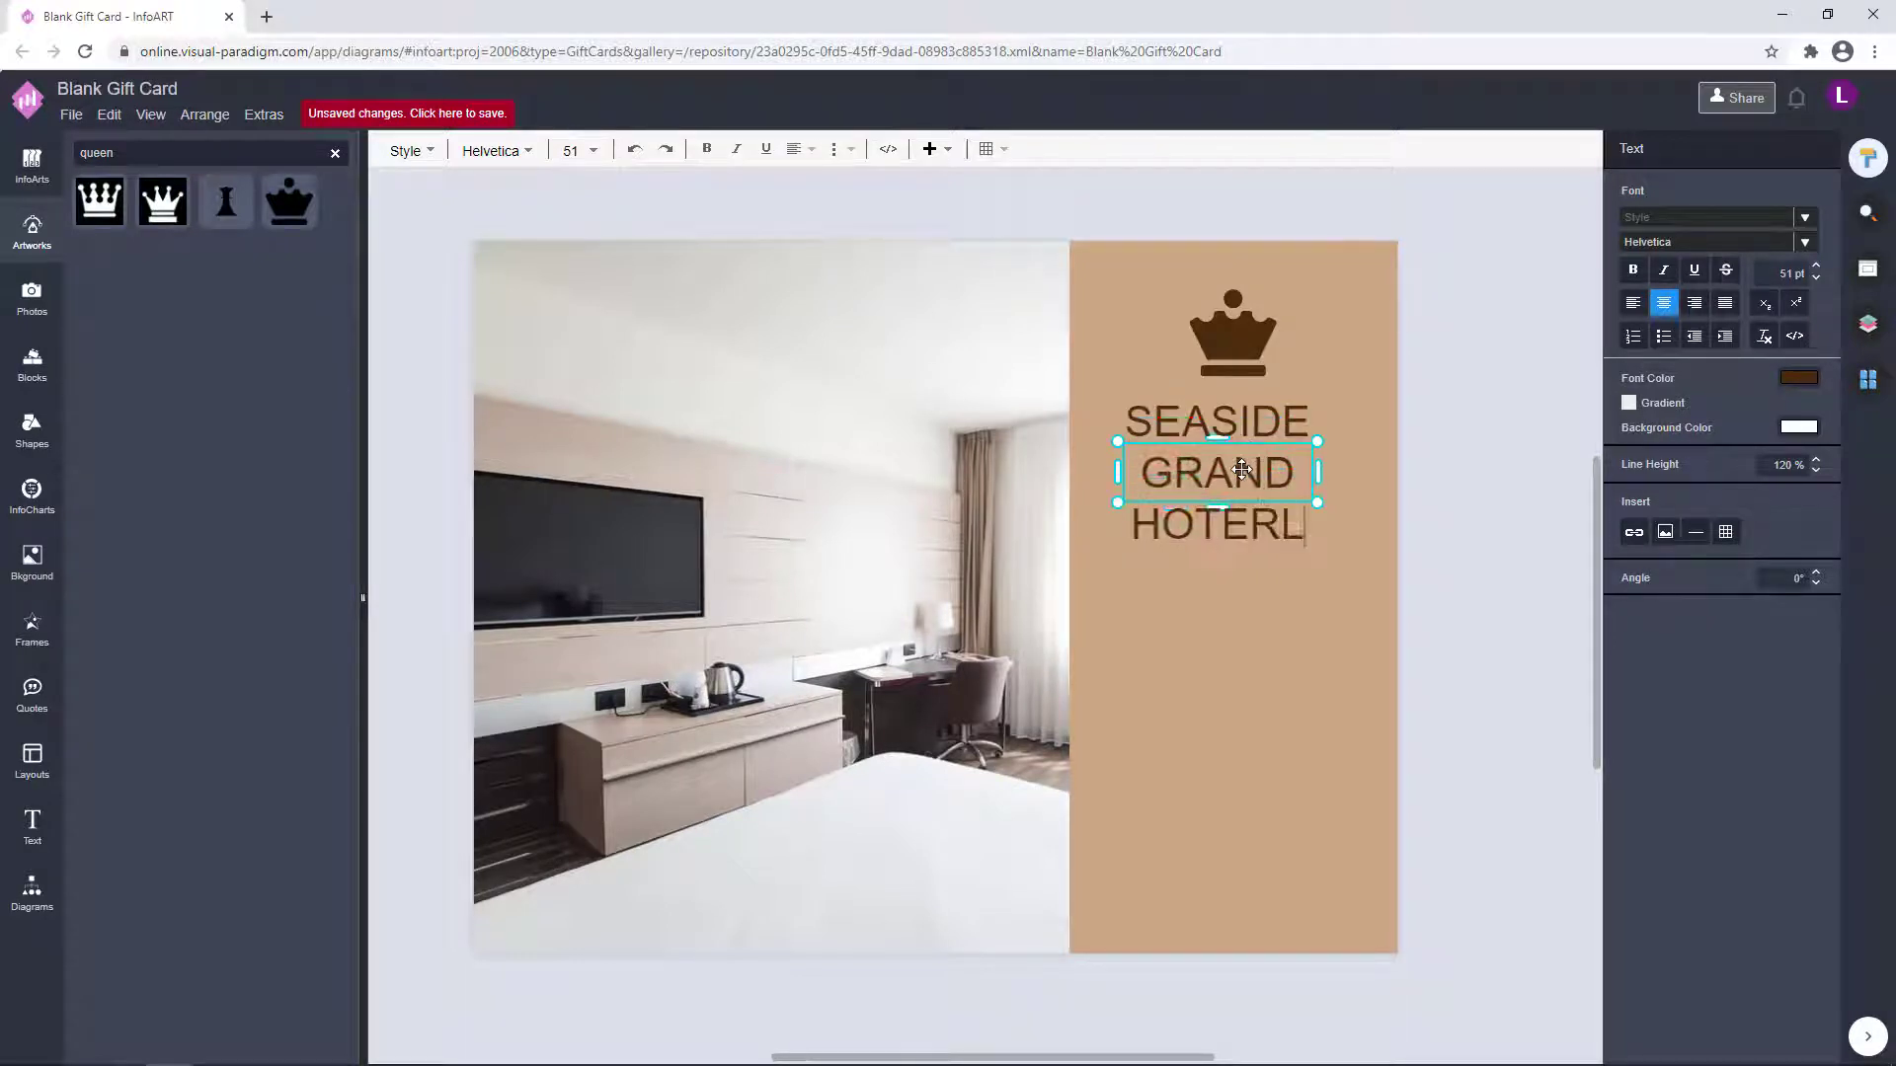
pyautogui.click(1492, 471)
# - Shrink the hotel name so it fits on two lines and position it directly beneath the crown
pyautogui.moveTo(1218, 578); pyautogui.dragTo(1241, 385)
pyautogui.click(1479, 439)
pyautogui.click(1280, 427)
pyautogui.click(1494, 406)
pyautogui.click(1276, 413)
pyautogui.keyDown('shift'); pyautogui.click(1254, 326); pyautogui.keyUp('shift')
pyautogui.click(1481, 420)
pyautogui.click(1228, 416)
pyautogui.click(1461, 453)
pyautogui.click(1248, 432)
pyautogui.click(1438, 381)
# - Adjust the crown and hotel name together as a compact logo centred near the top of the tan panel
pyautogui.click(1220, 336)
pyautogui.keyDown('shift'); pyautogui.click(1244, 426); pyautogui.keyUp('shift')
pyautogui.click(1384, 381)
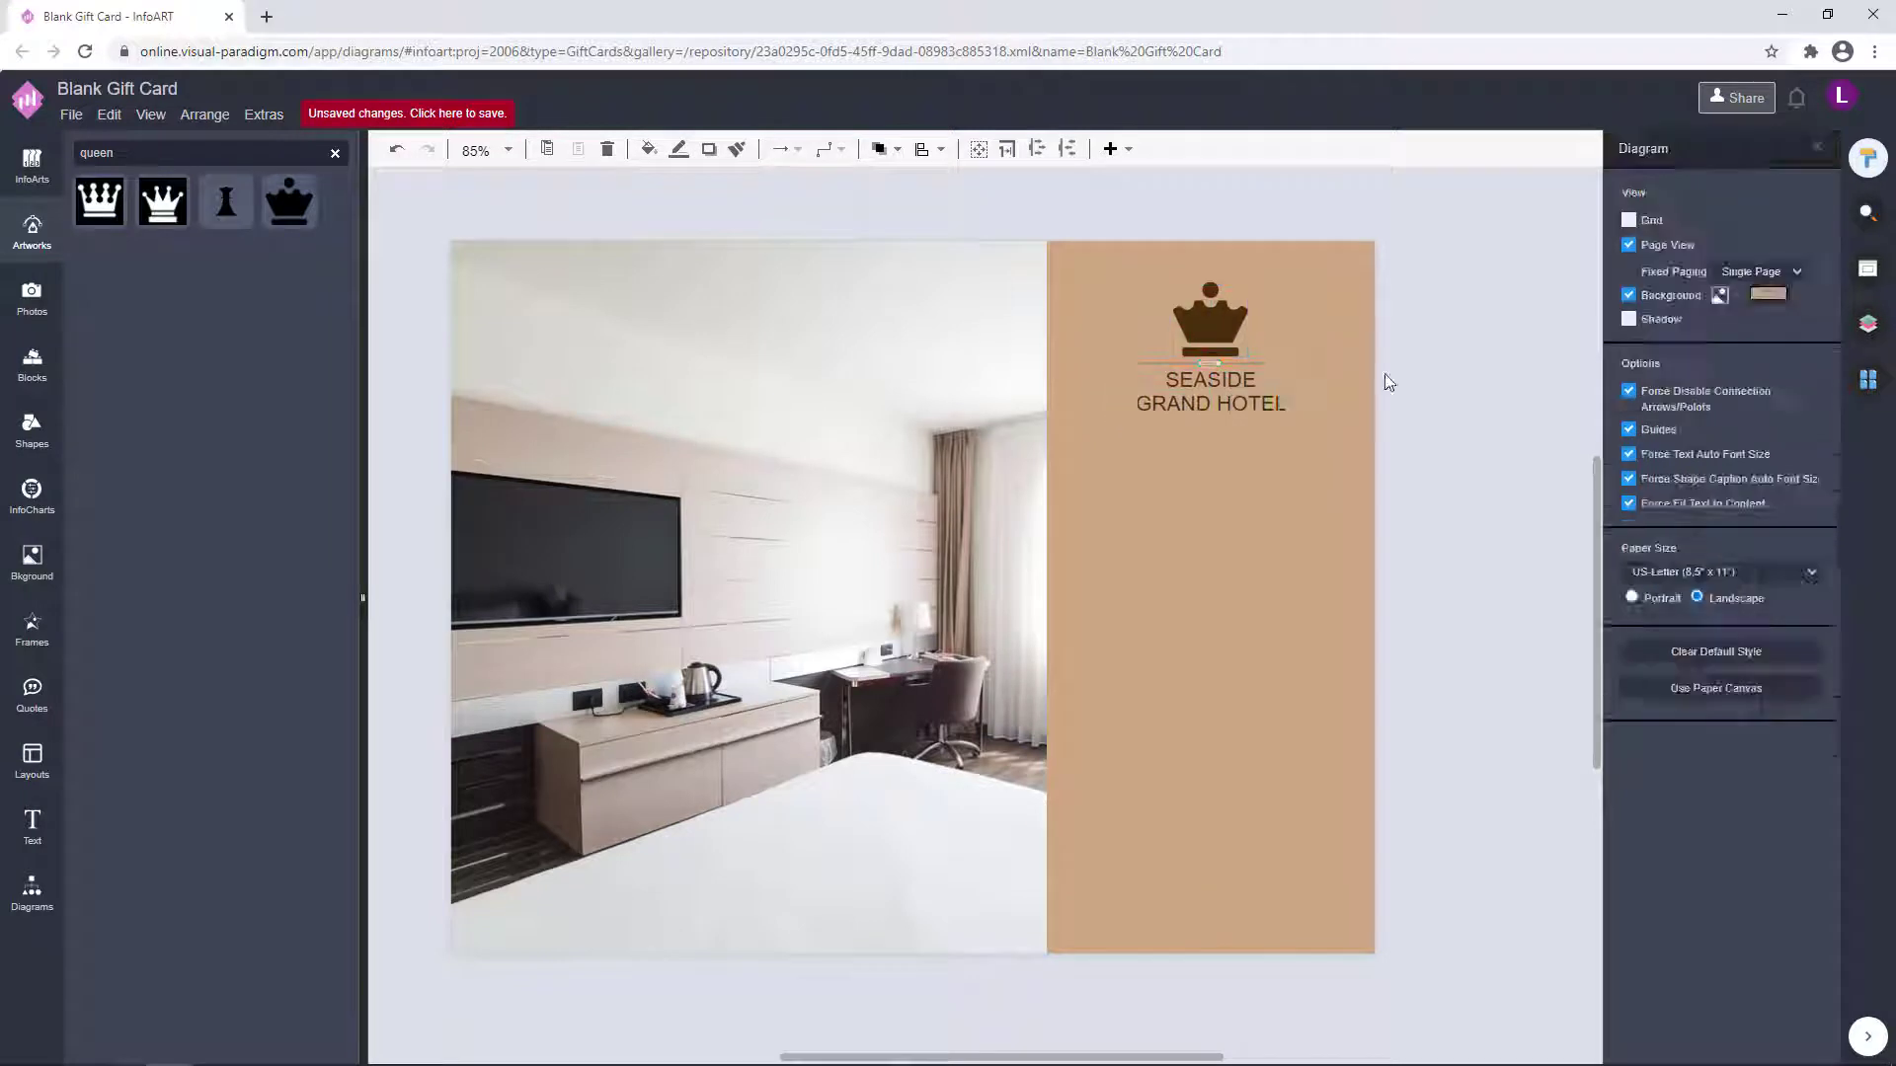
pyautogui.click(1256, 394)
pyautogui.click(1418, 406)
pyautogui.click(1252, 397)
pyautogui.keyDown('shift'); pyautogui.click(1247, 324); pyautogui.keyUp('shift')
pyautogui.click(1422, 337)
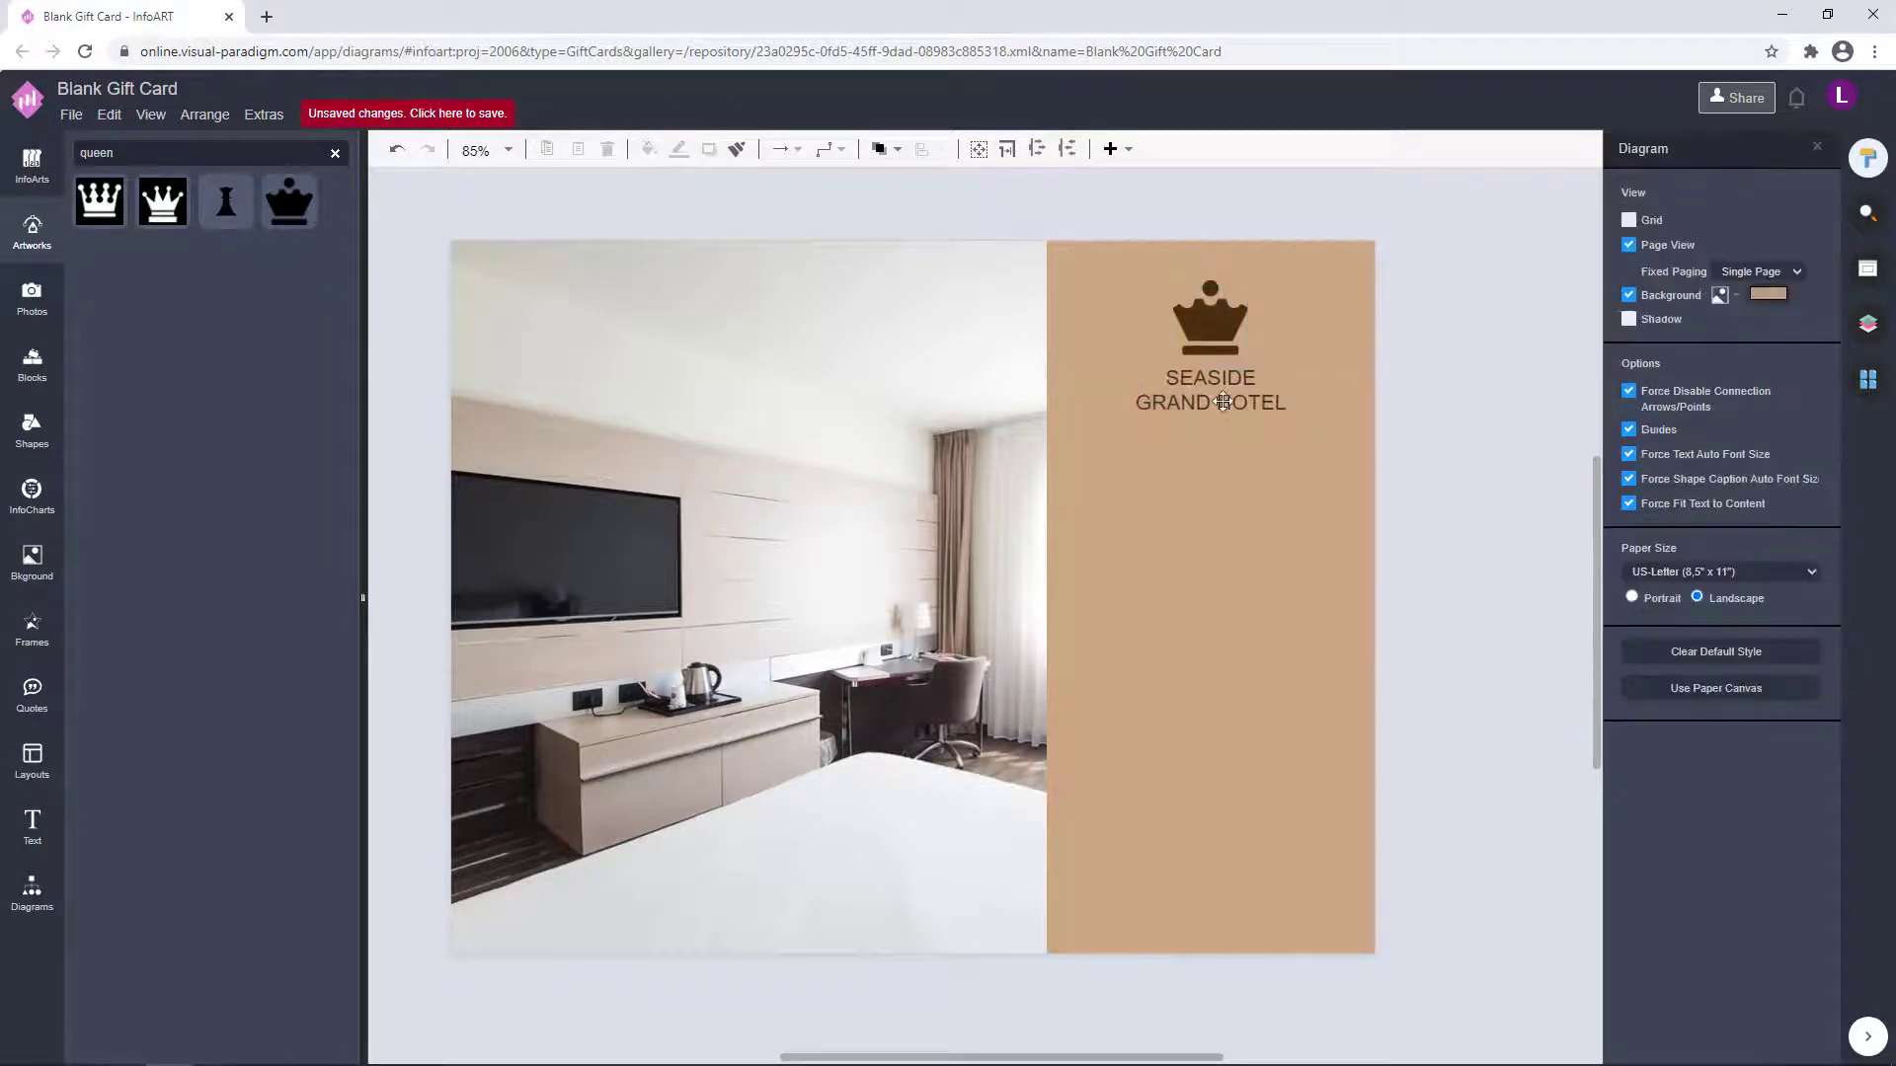
# - Add a large text box below the hotel name on the tan panel reading $200
pyautogui.click(1221, 403)
pyautogui.click(826, 211)
pyautogui.doubleClick(826, 211)
pyautogui.moveTo(846, 228); pyautogui.dragTo(867, 252)
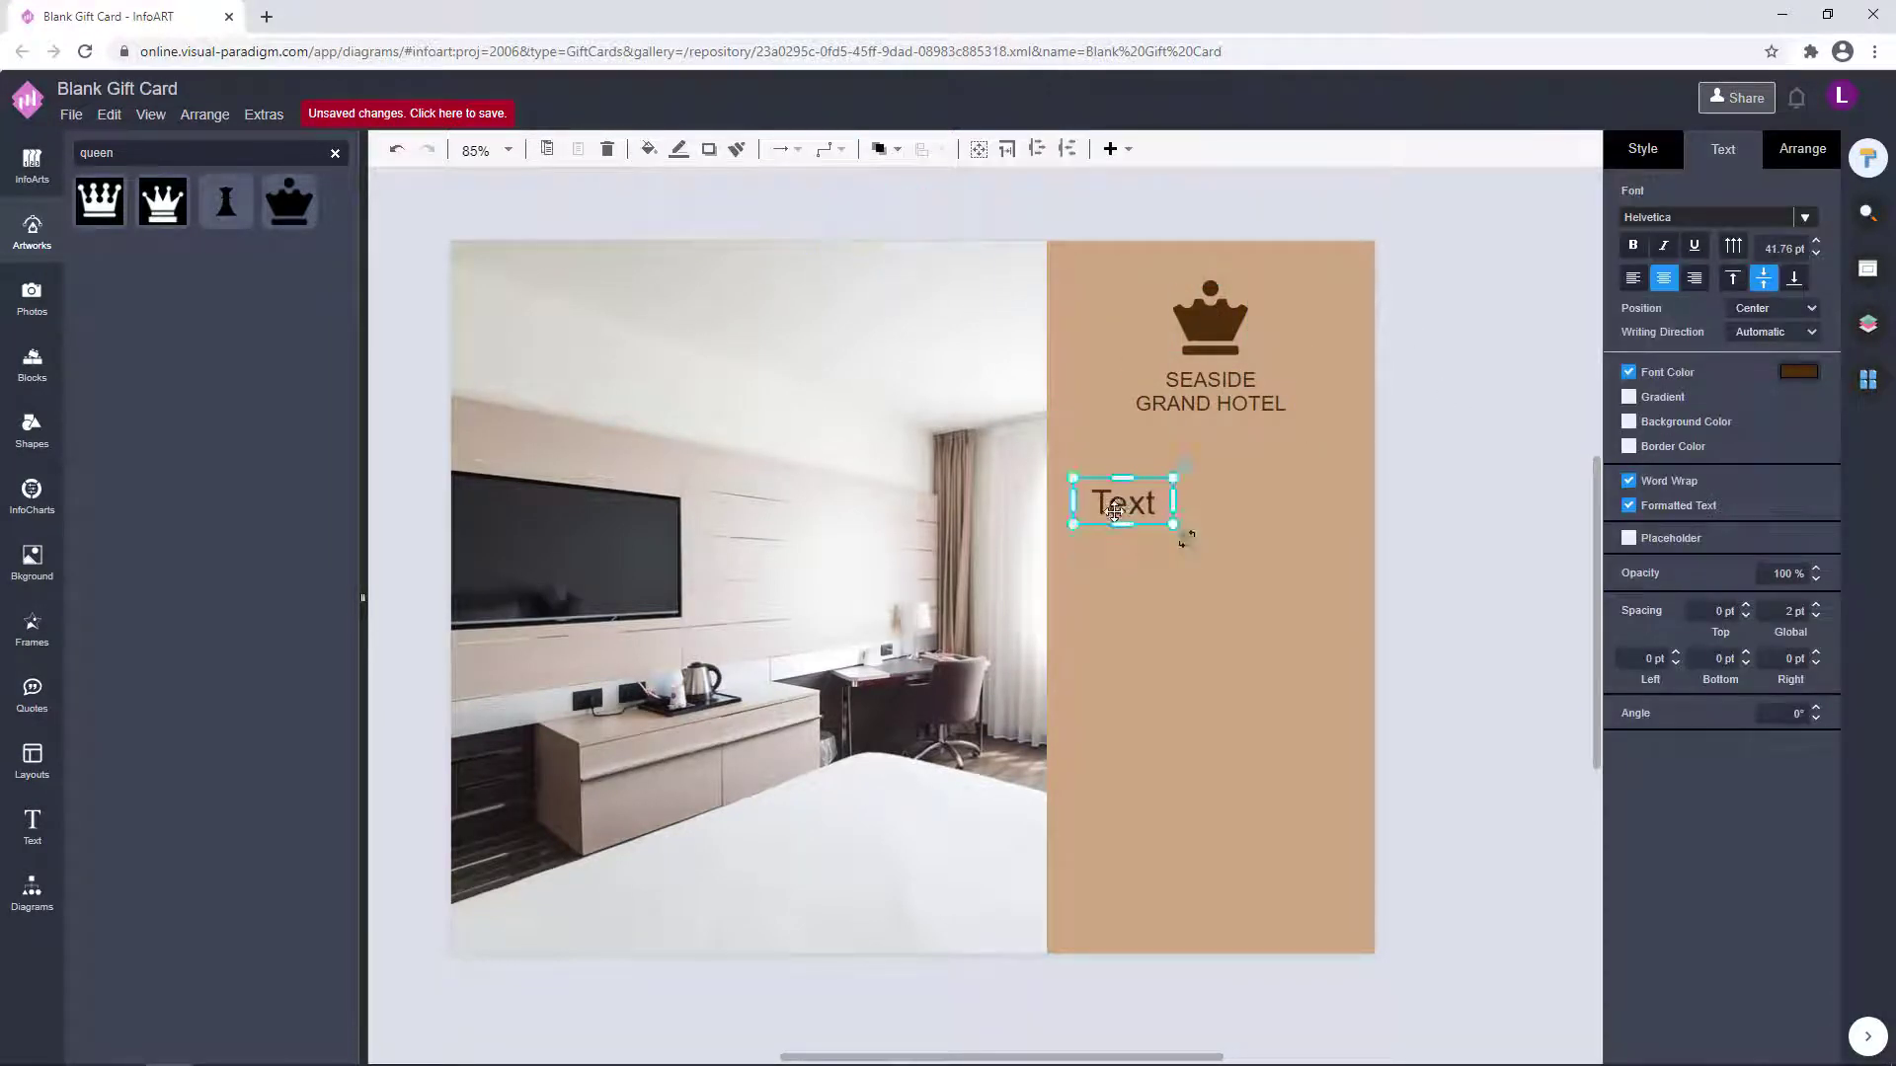
pyautogui.moveTo(1173, 663); pyautogui.dragTo(1353, 702)
pyautogui.doubleClick(1247, 629)
pyautogui.write('$200')
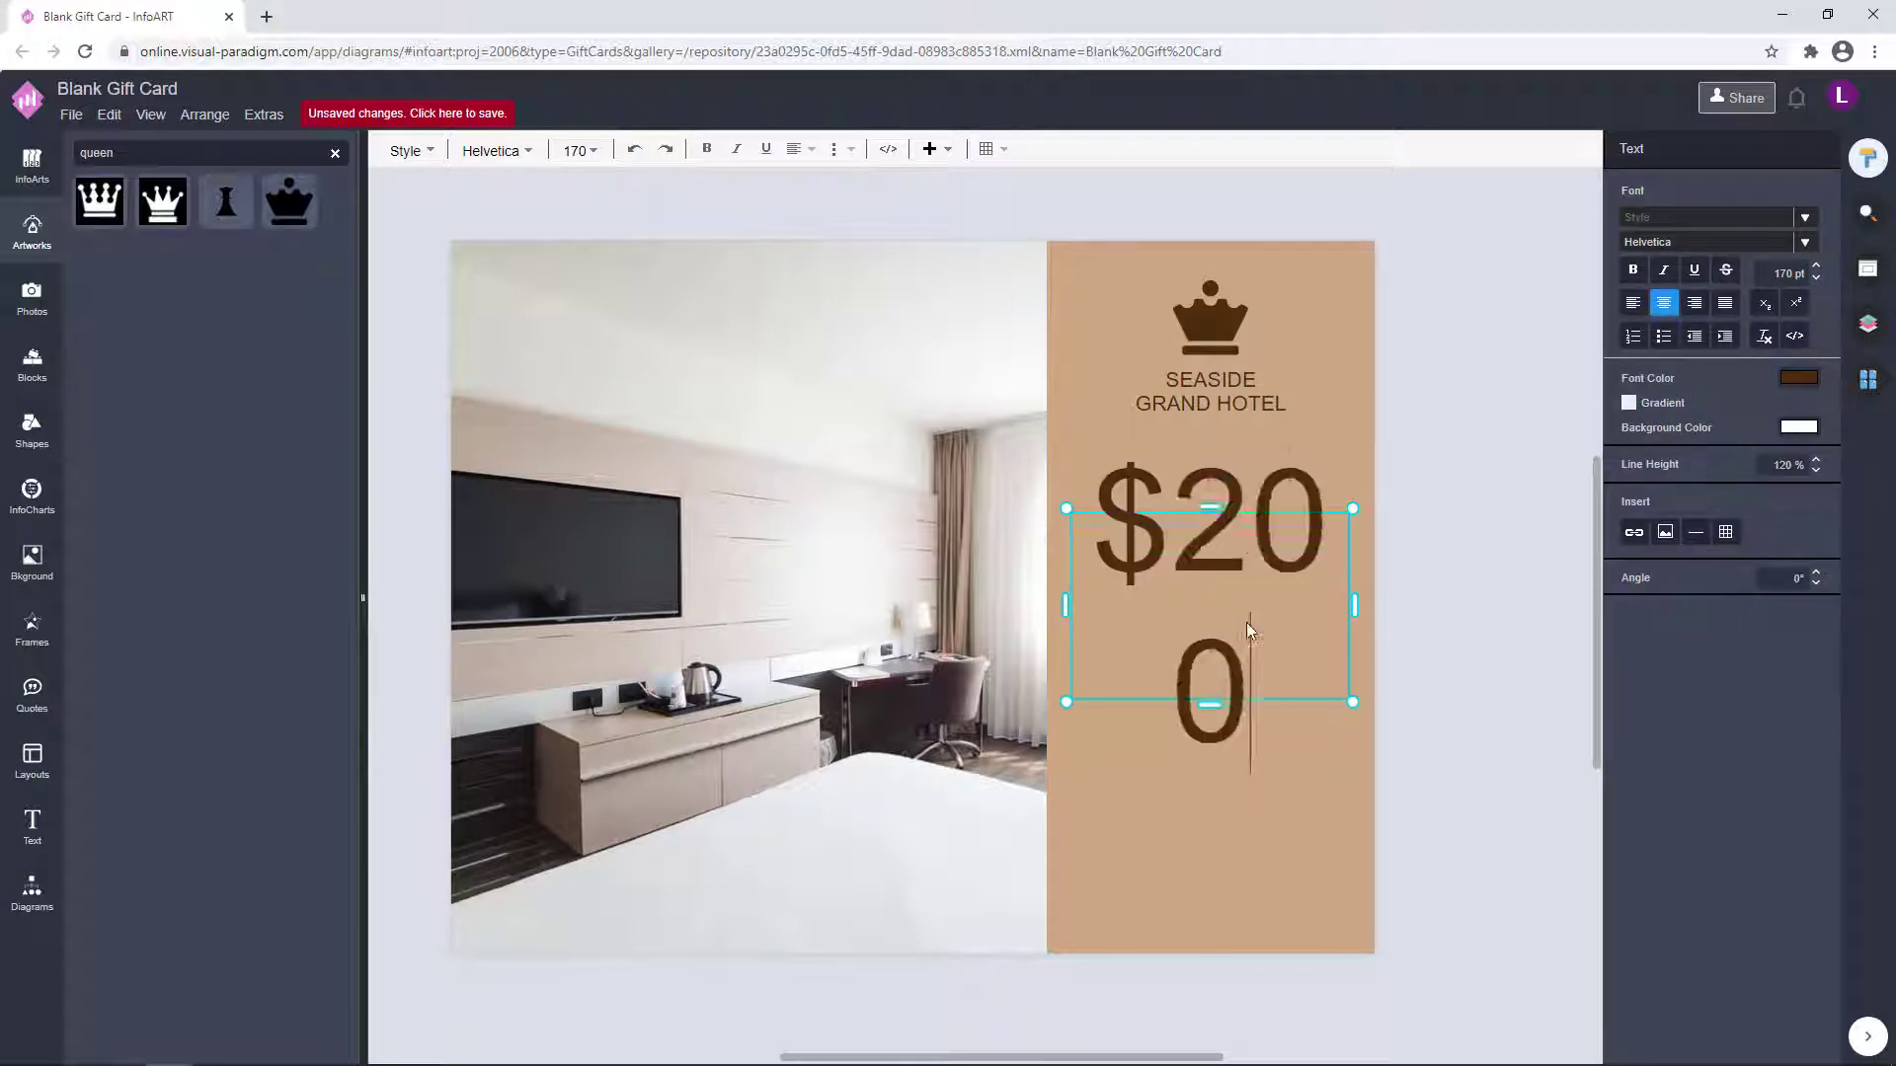
# - Fit the $200 text on one line, scale it down and position it around the middle of the tan panel
pyautogui.click(1422, 610)
pyautogui.click(1261, 613)
pyautogui.moveTo(1210, 778); pyautogui.dragTo(1211, 599)
pyautogui.moveTo(1220, 530); pyautogui.dragTo(1231, 626)
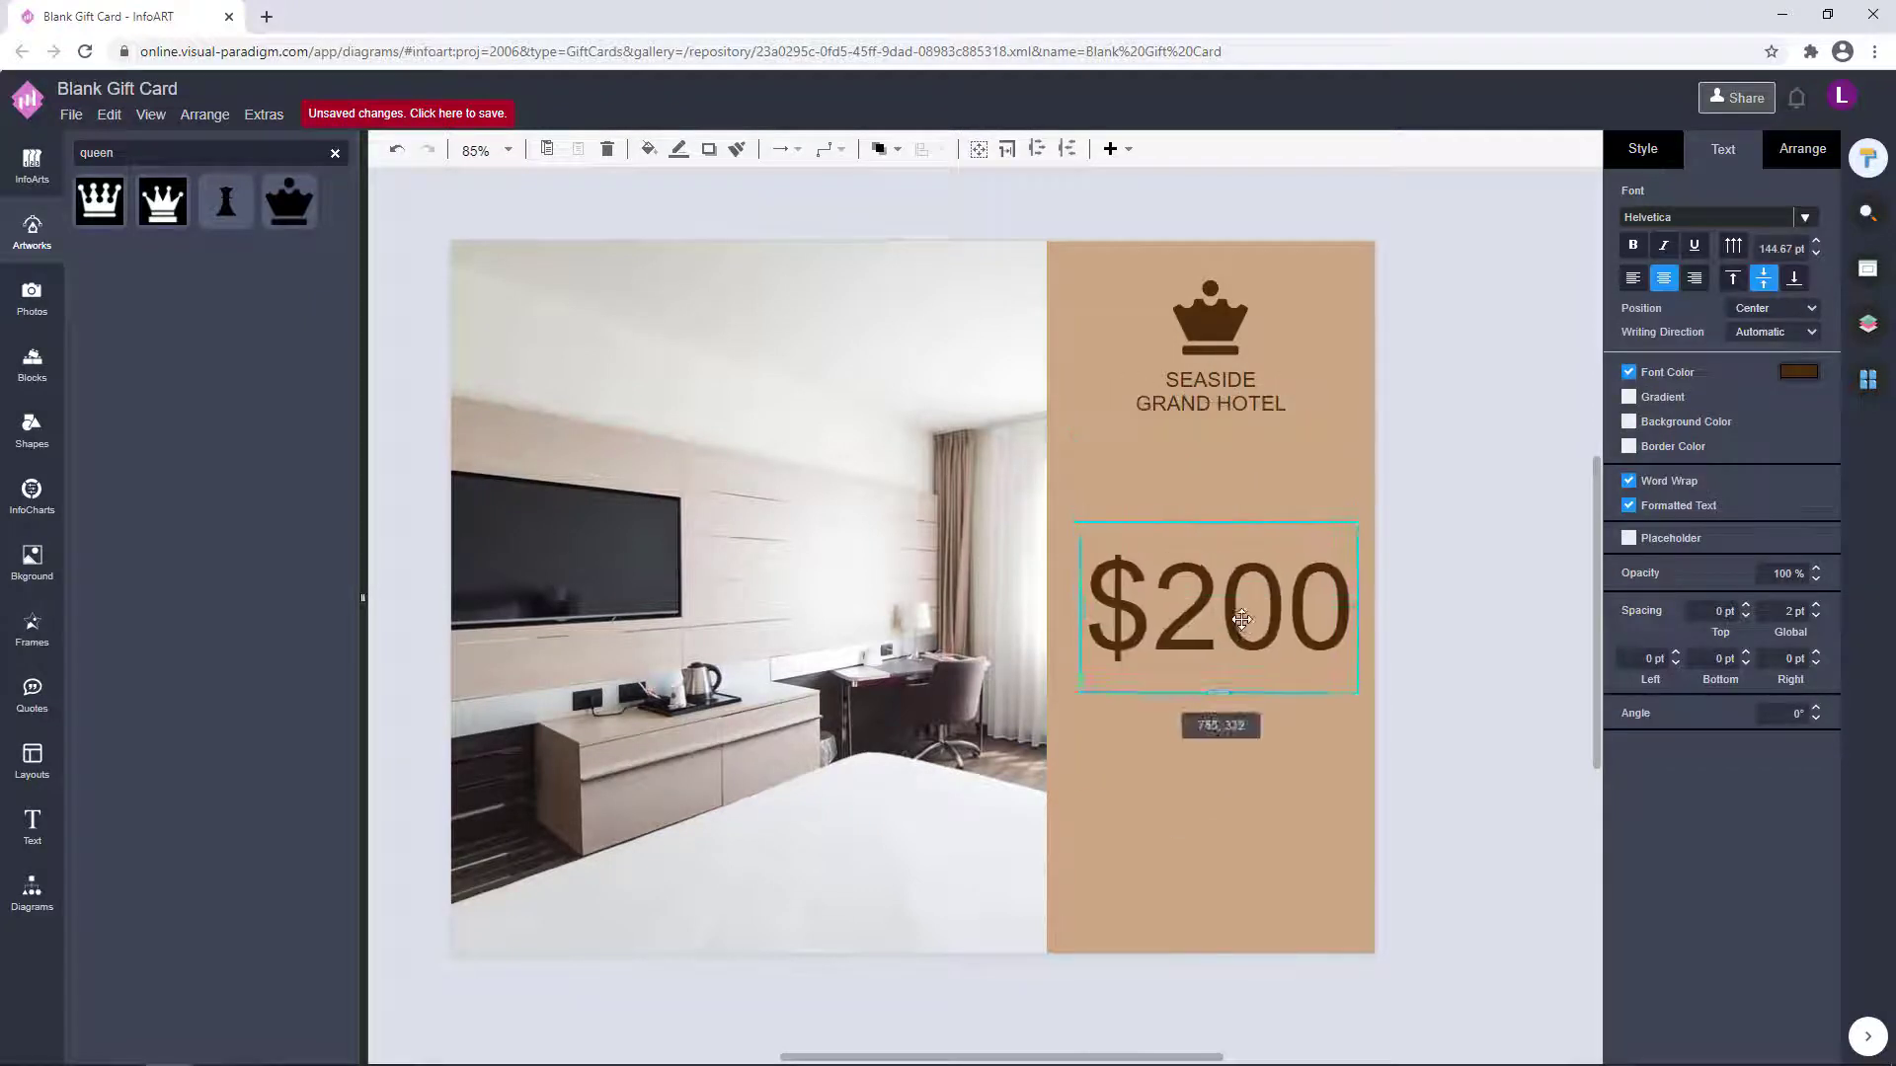
pyautogui.moveTo(1359, 523); pyautogui.dragTo(1331, 560)
pyautogui.click(1478, 588)
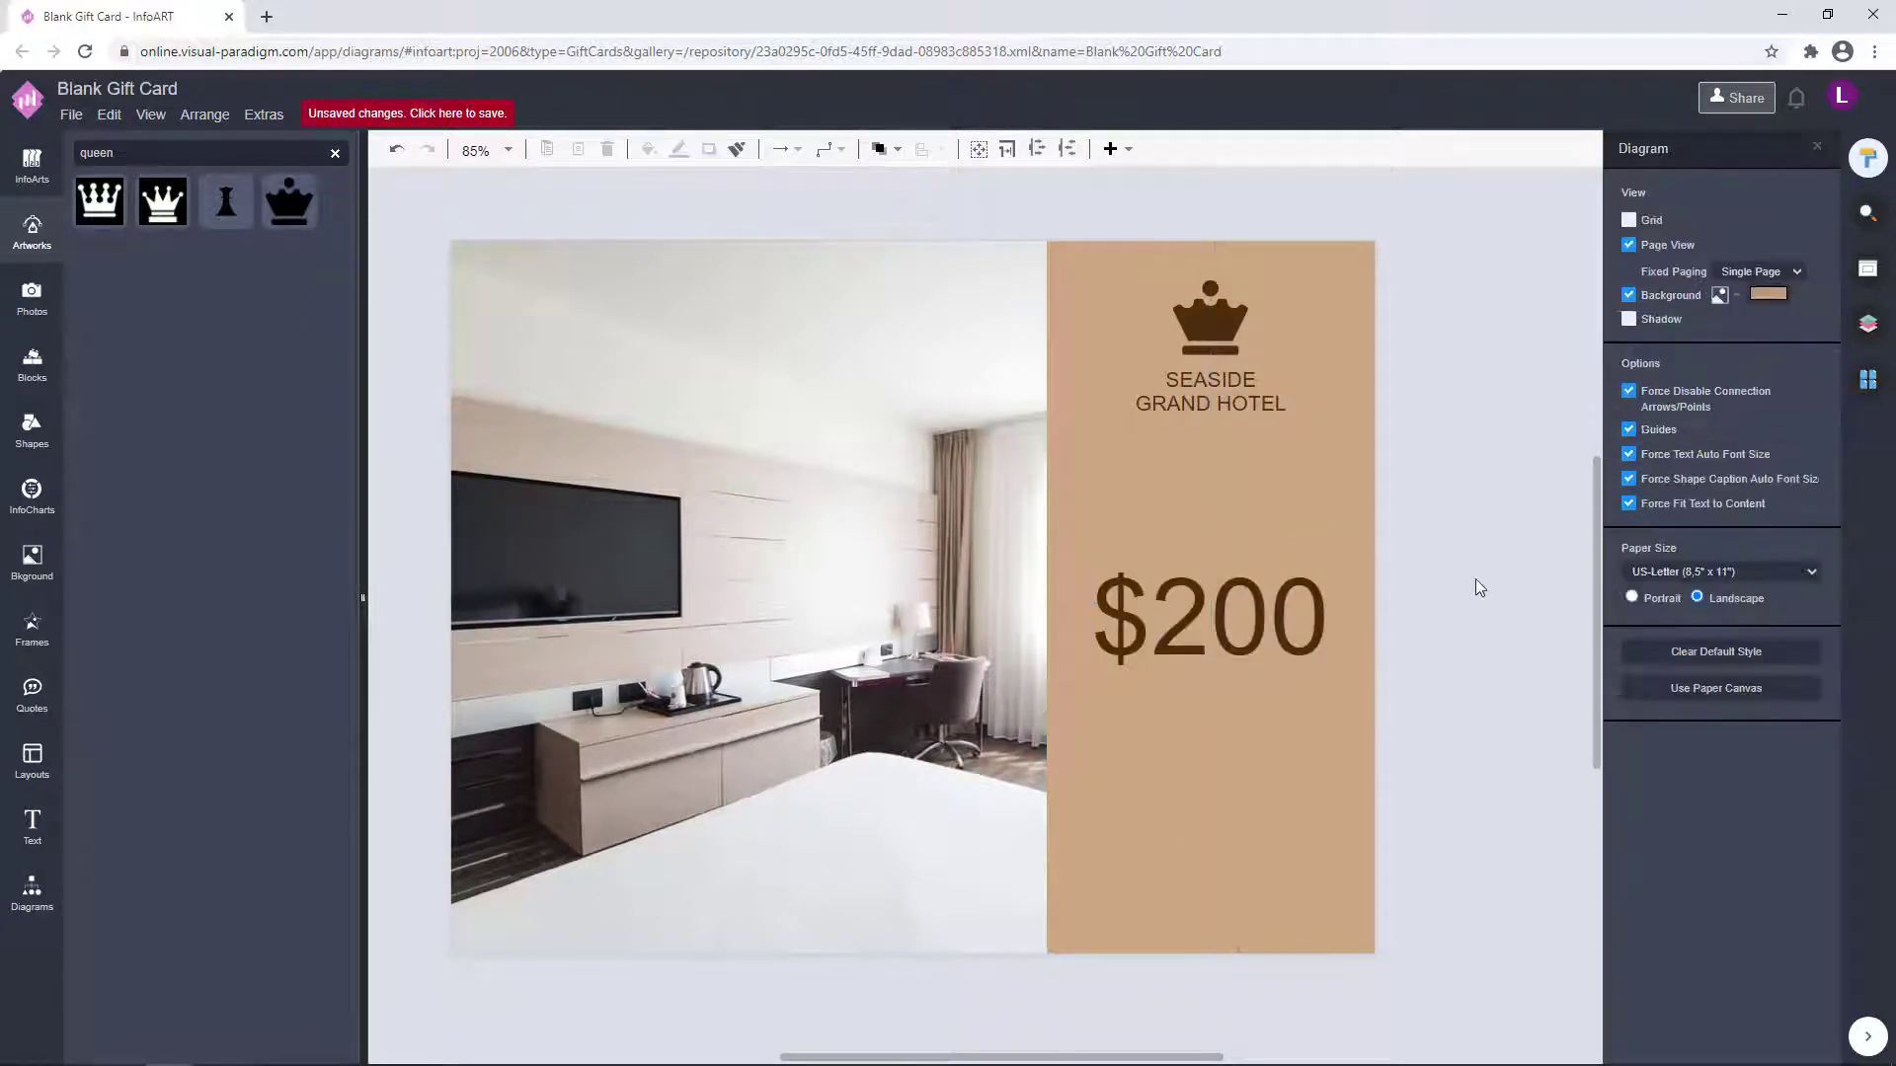
# - Duplicate the hotel name text, place the copy above $200 and change it to GIFT CERTIFICATE on one line
pyautogui.click(1224, 412)
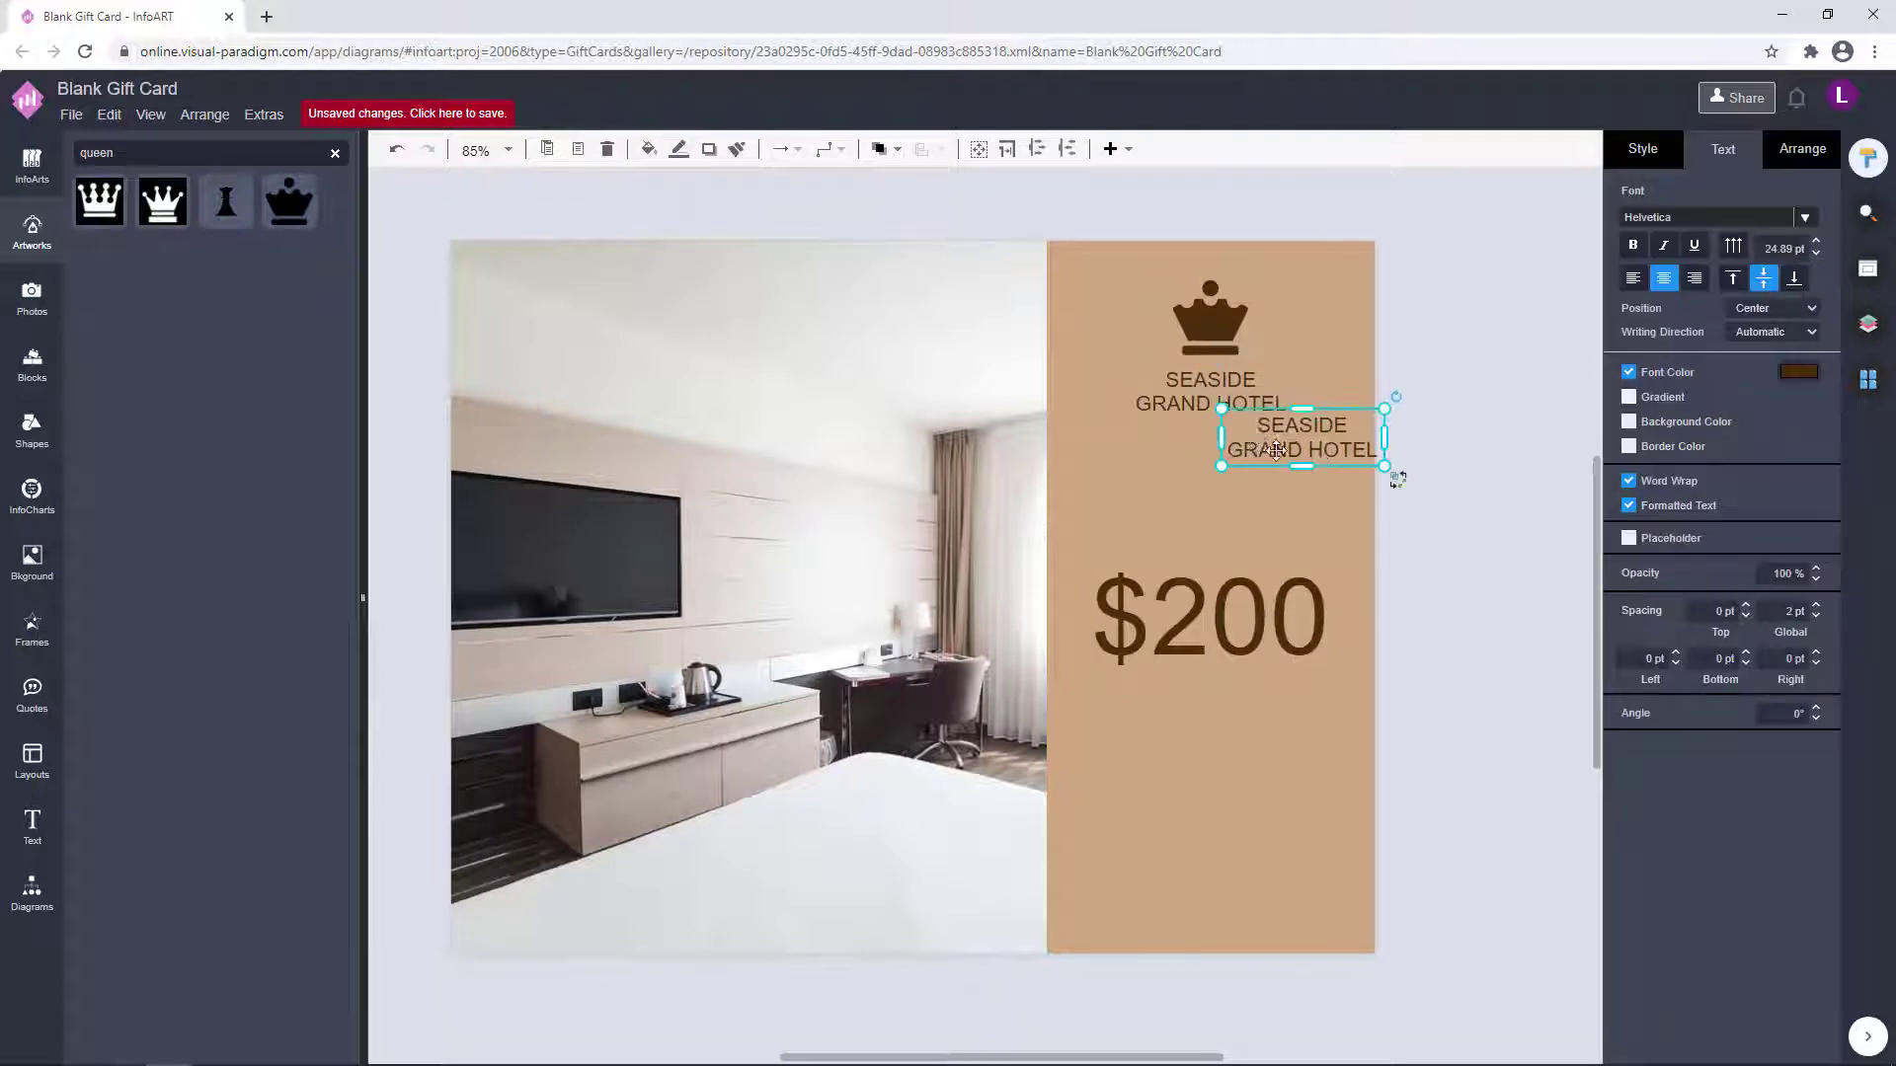
pyautogui.moveTo(1300, 718); pyautogui.dragTo(1303, 547)
pyautogui.doubleClick(1266, 530)
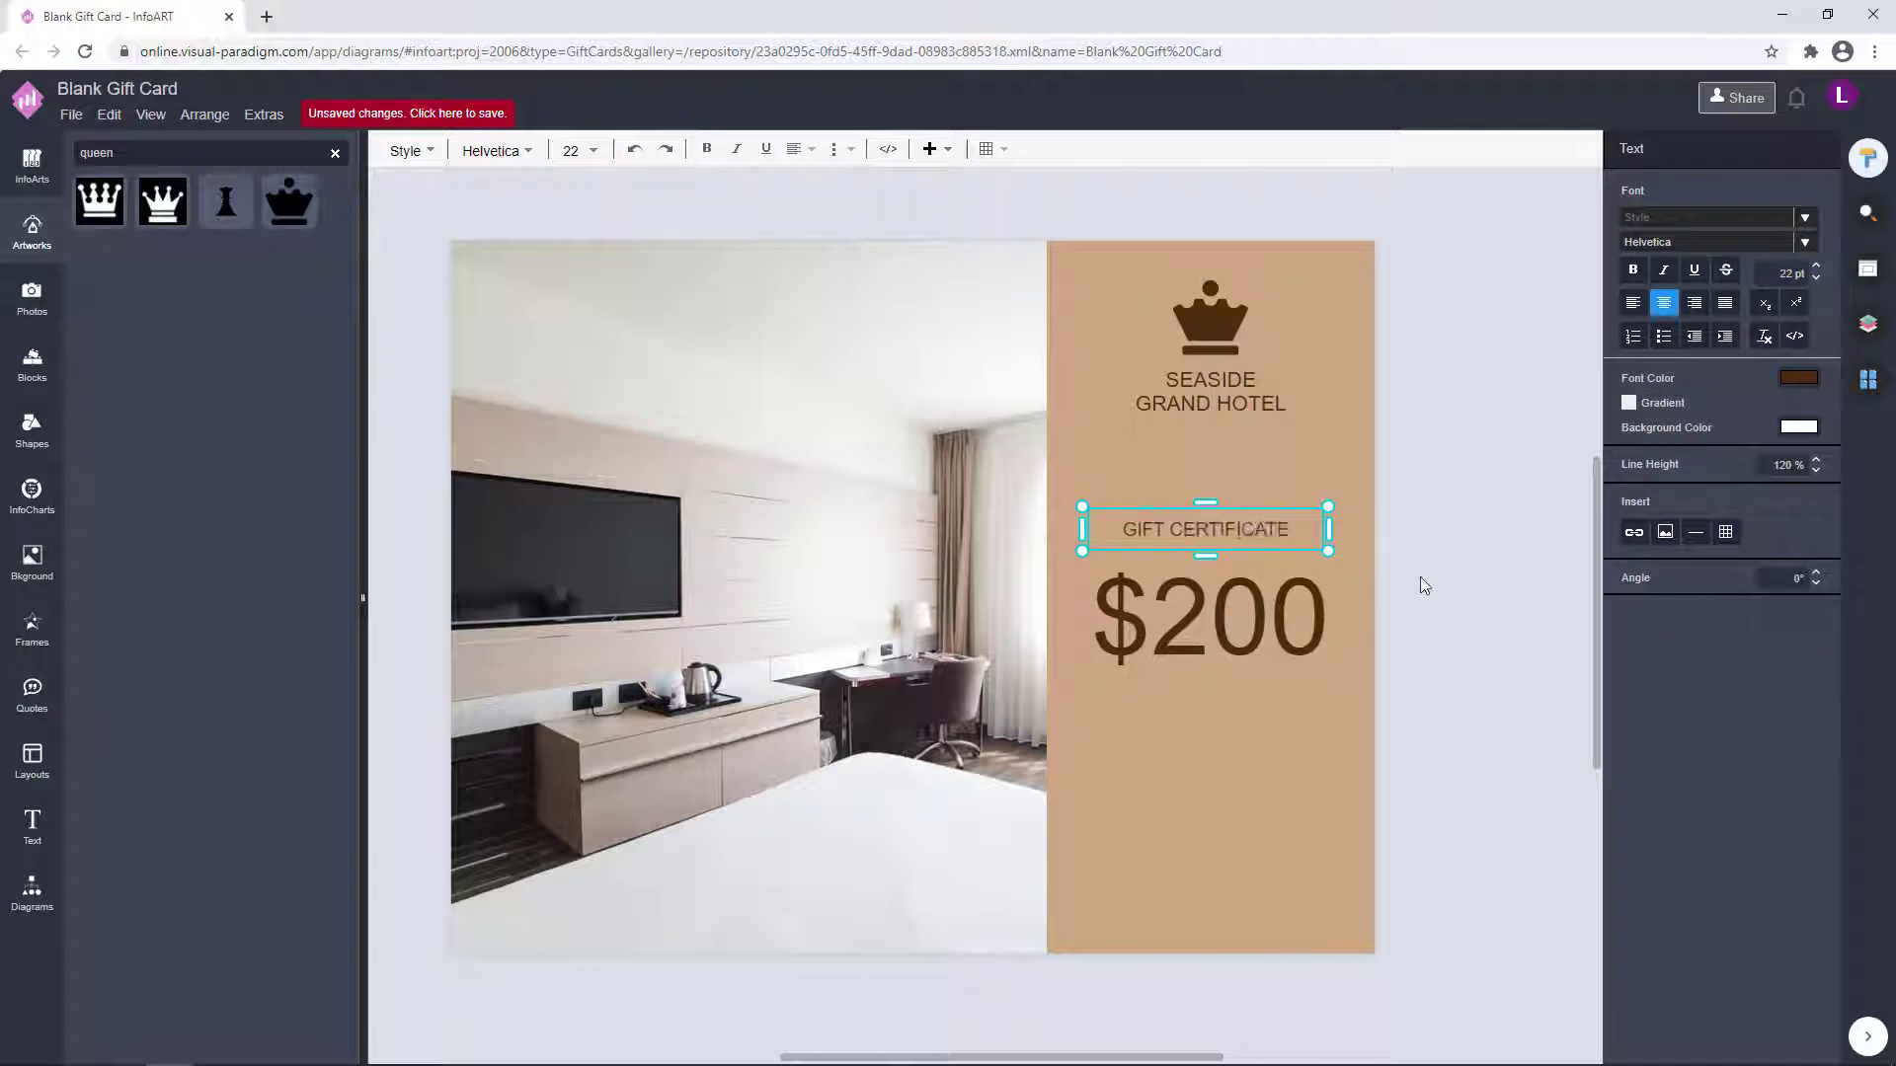
pyautogui.press('Escape')
pyautogui.moveTo(1414, 591); pyautogui.dragTo(1202, 897)
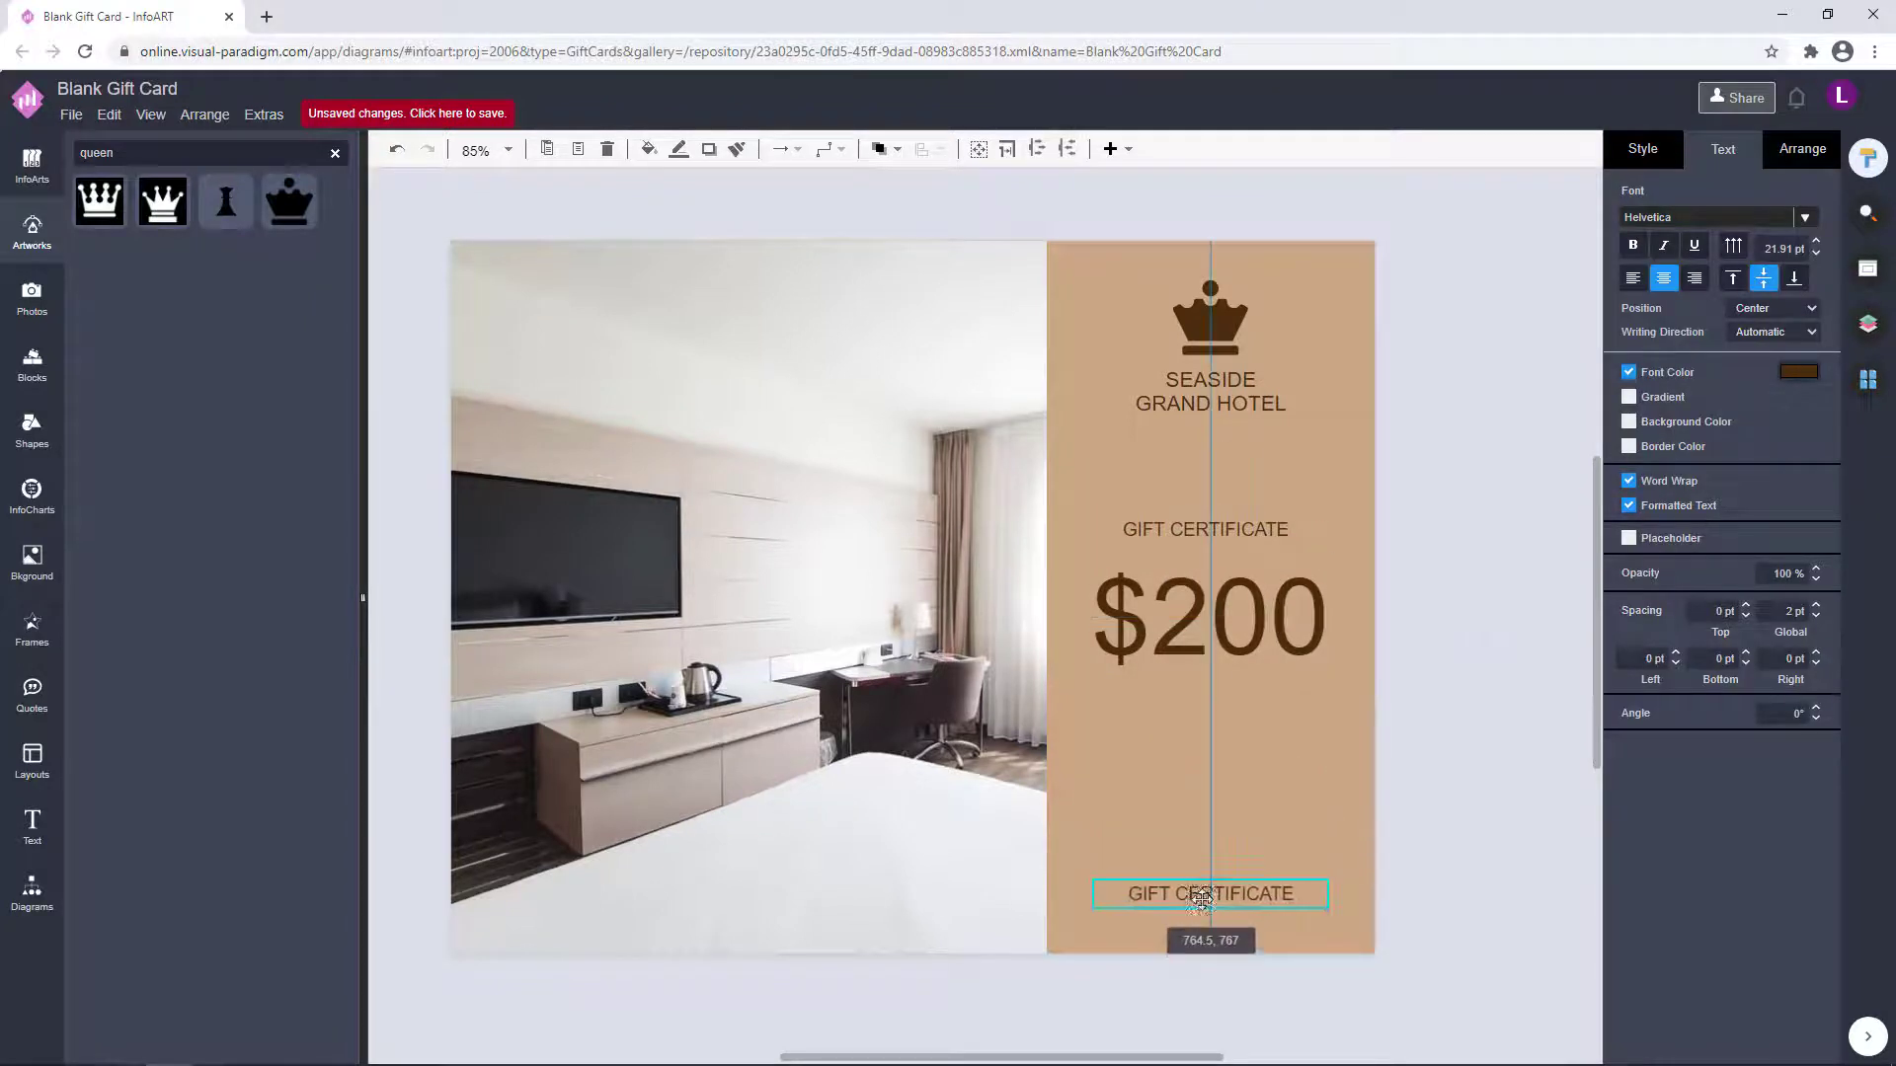
pyautogui.doubleClick(1201, 904)
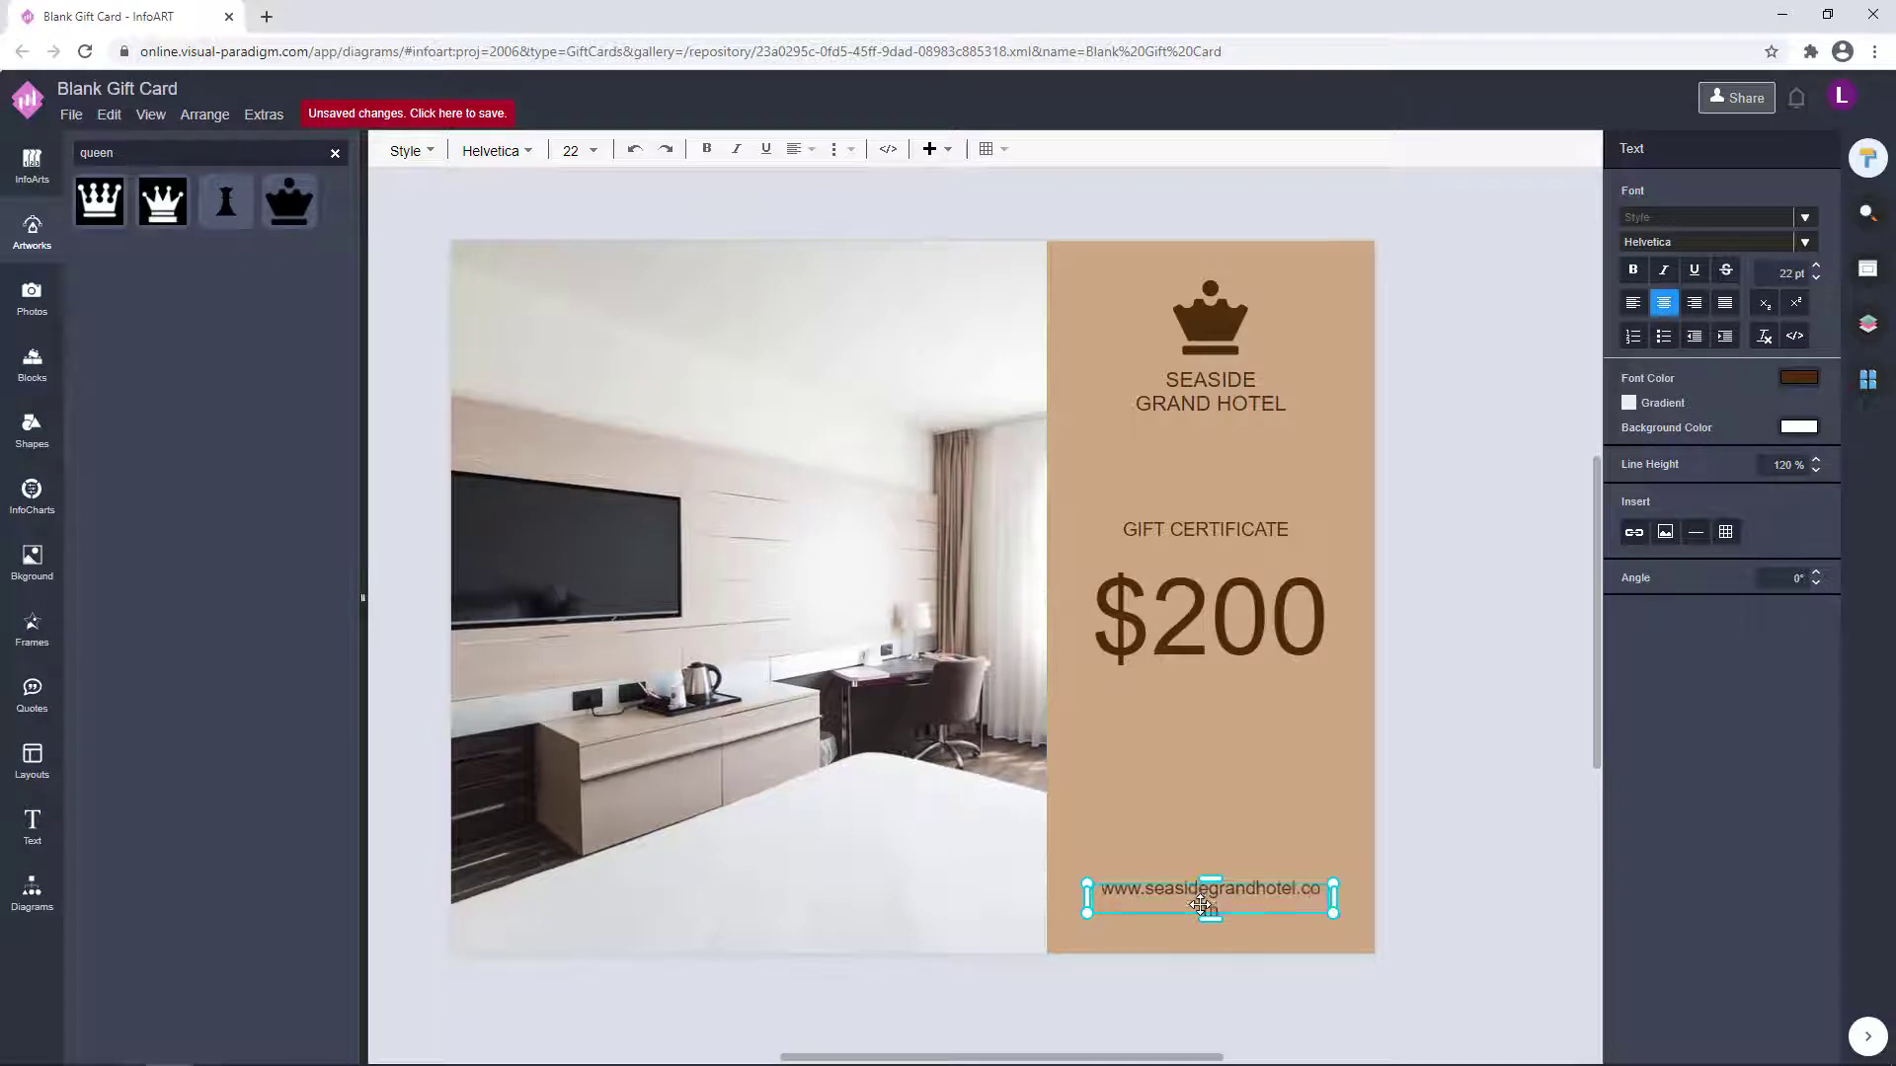
pyautogui.moveTo(1200, 905); pyautogui.dragTo(1303, 912)
pyautogui.click(1422, 879)
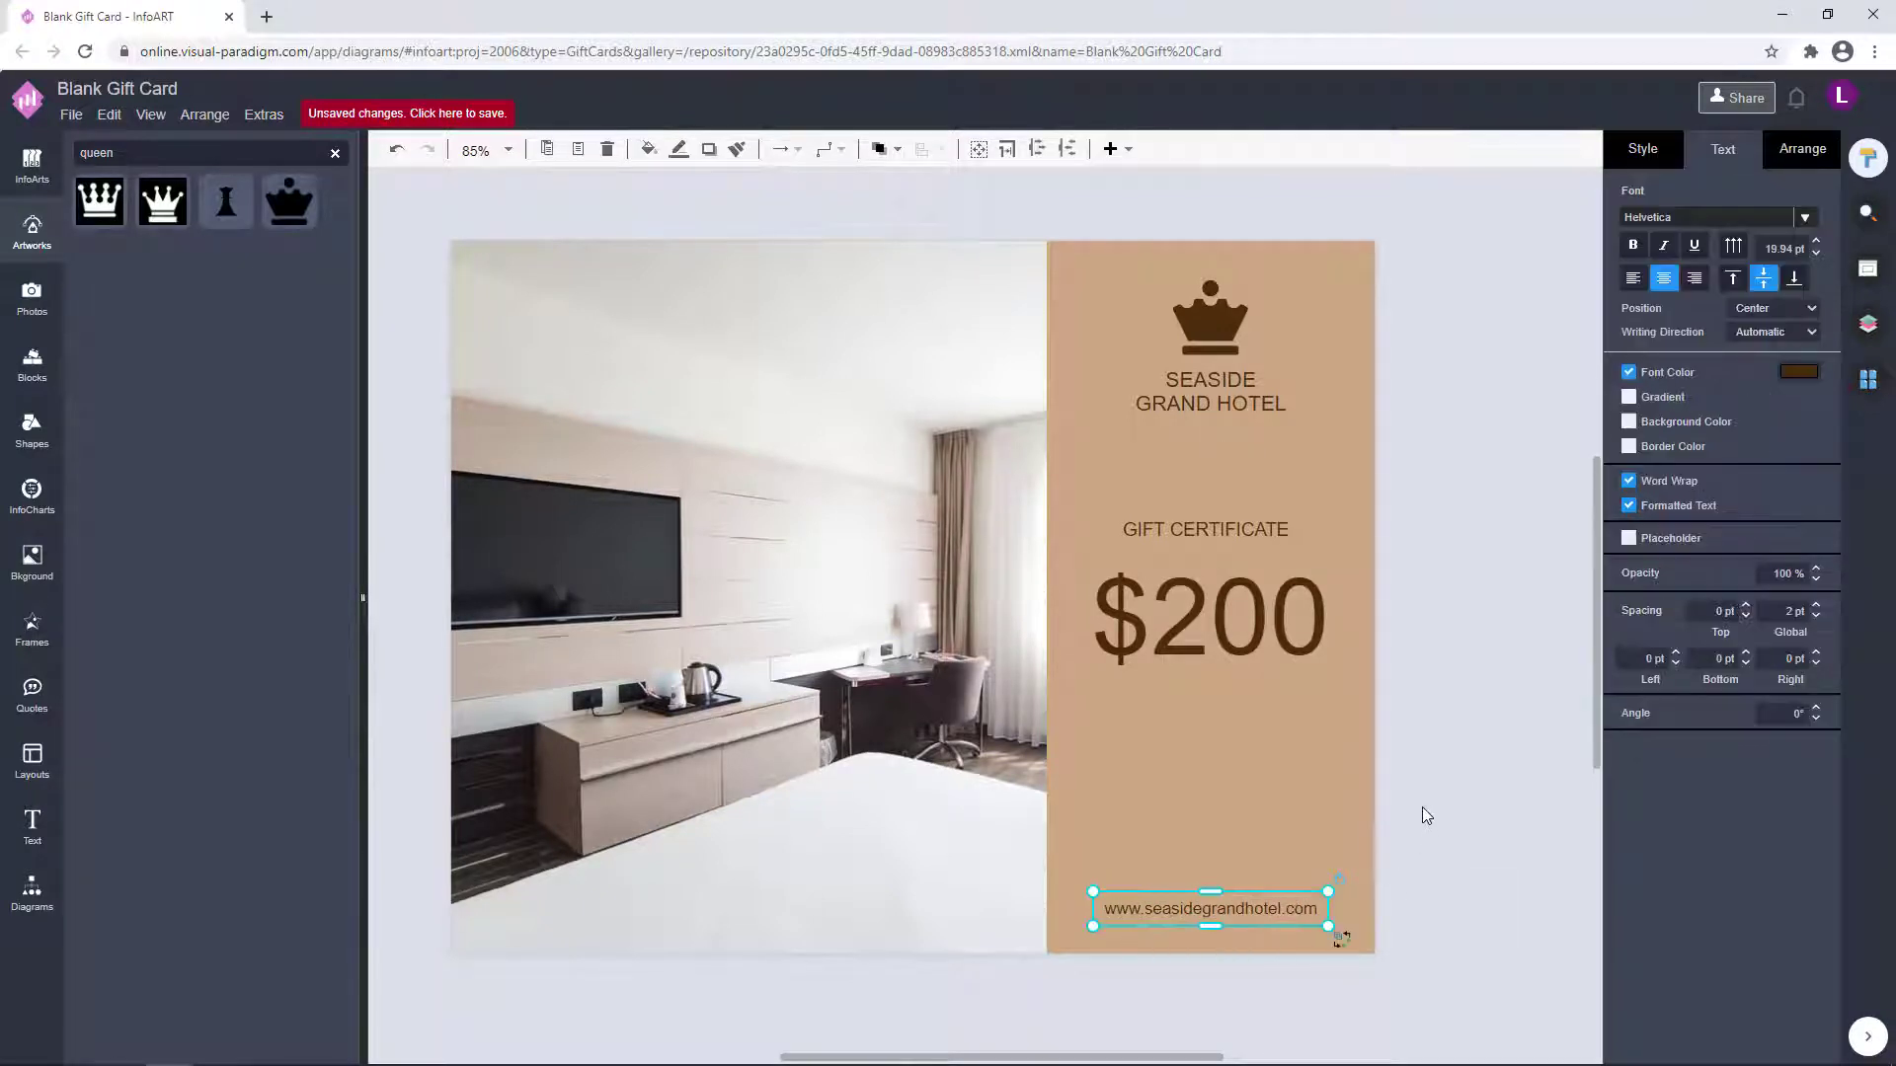
# - Move the GIFT CERTIFICATE and $200 texts together slightly lower on the tan panel
pyautogui.click(1428, 756)
pyautogui.click(1264, 621)
pyautogui.keyDown('shift'); pyautogui.click(1264, 529); pyautogui.keyUp('shift')
pyautogui.moveTo(1264, 529); pyautogui.dragTo(1264, 541)
pyautogui.keyDown('shift'); pyautogui.click(1355, 528); pyautogui.keyUp('shift')
pyautogui.click(1510, 511)
pyautogui.click(1264, 543)
pyautogui.keyDown('shift'); pyautogui.click(1246, 608); pyautogui.keyUp('shift')
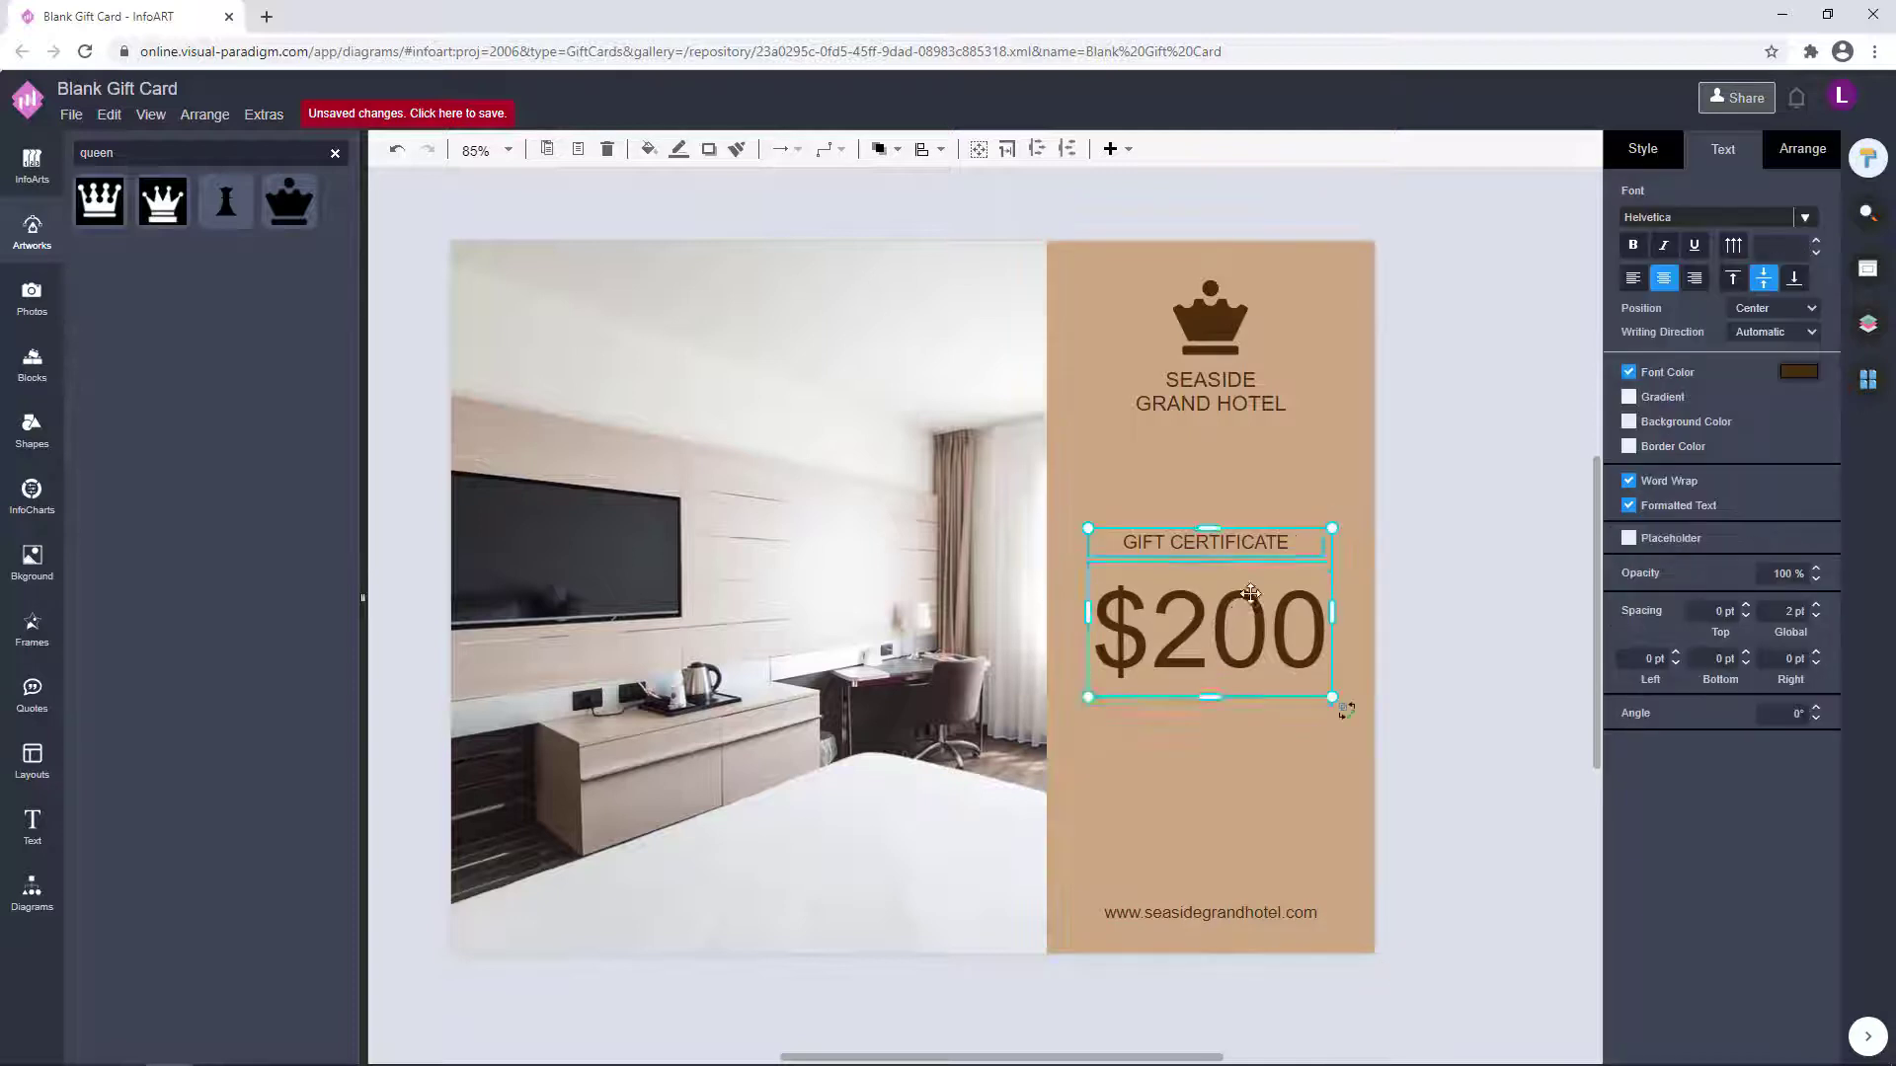
pyautogui.moveTo(1246, 609); pyautogui.dragTo(1246, 604)
# - Tighten the gap between GIFT CERTIFICATE and $200 and shift both a little further down the panel
pyautogui.click(1432, 563)
pyautogui.click(1276, 541)
pyautogui.click(1422, 583)
pyautogui.moveTo(1276, 539); pyautogui.dragTo(1216, 611)
pyautogui.click(1287, 633)
pyautogui.keyDown('shift'); pyautogui.click(1280, 543); pyautogui.keyUp('shift')
pyautogui.click(1363, 600)
pyautogui.click(1253, 406)
pyautogui.click(1442, 578)
# - Select the hotel name, GIFT CERTIFICATE, $200 and website texts and set their font to Bellefair
pyautogui.click(1228, 549)
pyautogui.keyDown('shift'); pyautogui.click(1217, 604); pyautogui.keyUp('shift')
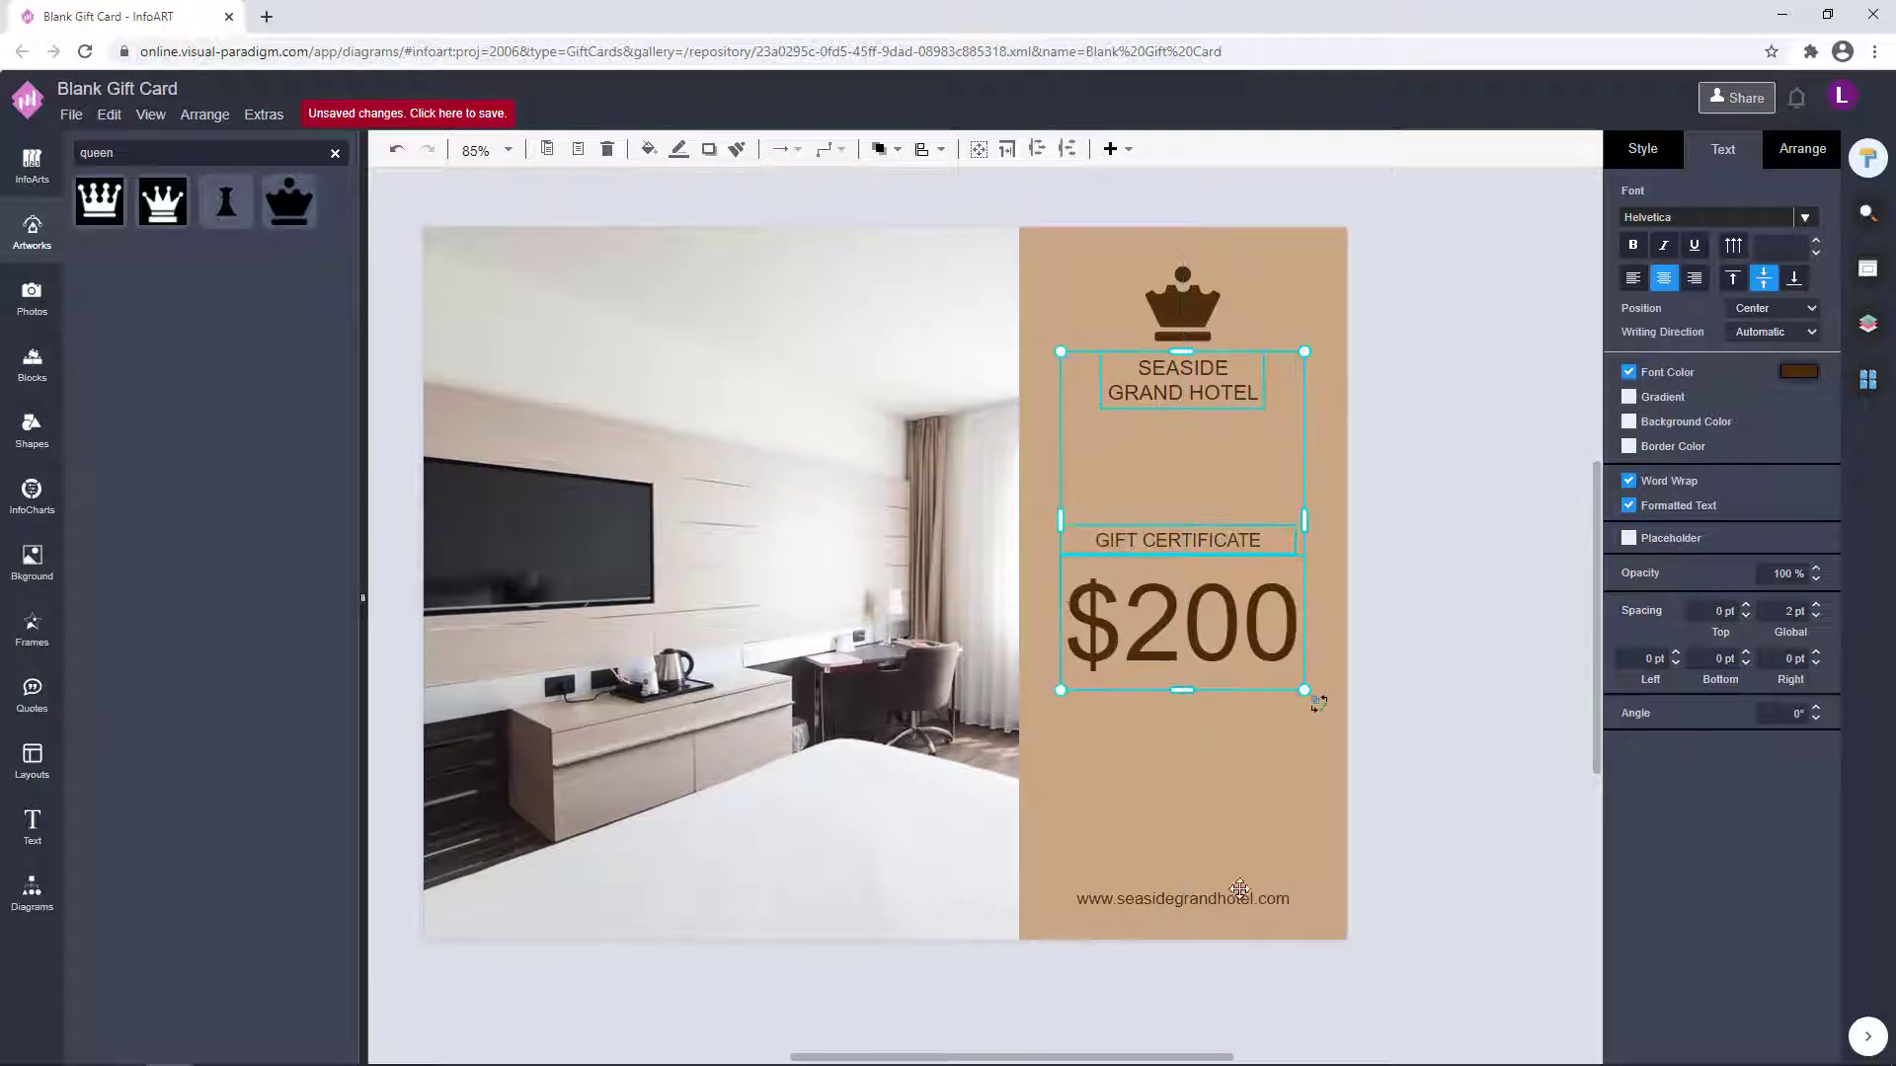
pyautogui.click(1811, 223)
pyautogui.scroll(-5, 1634, 454)
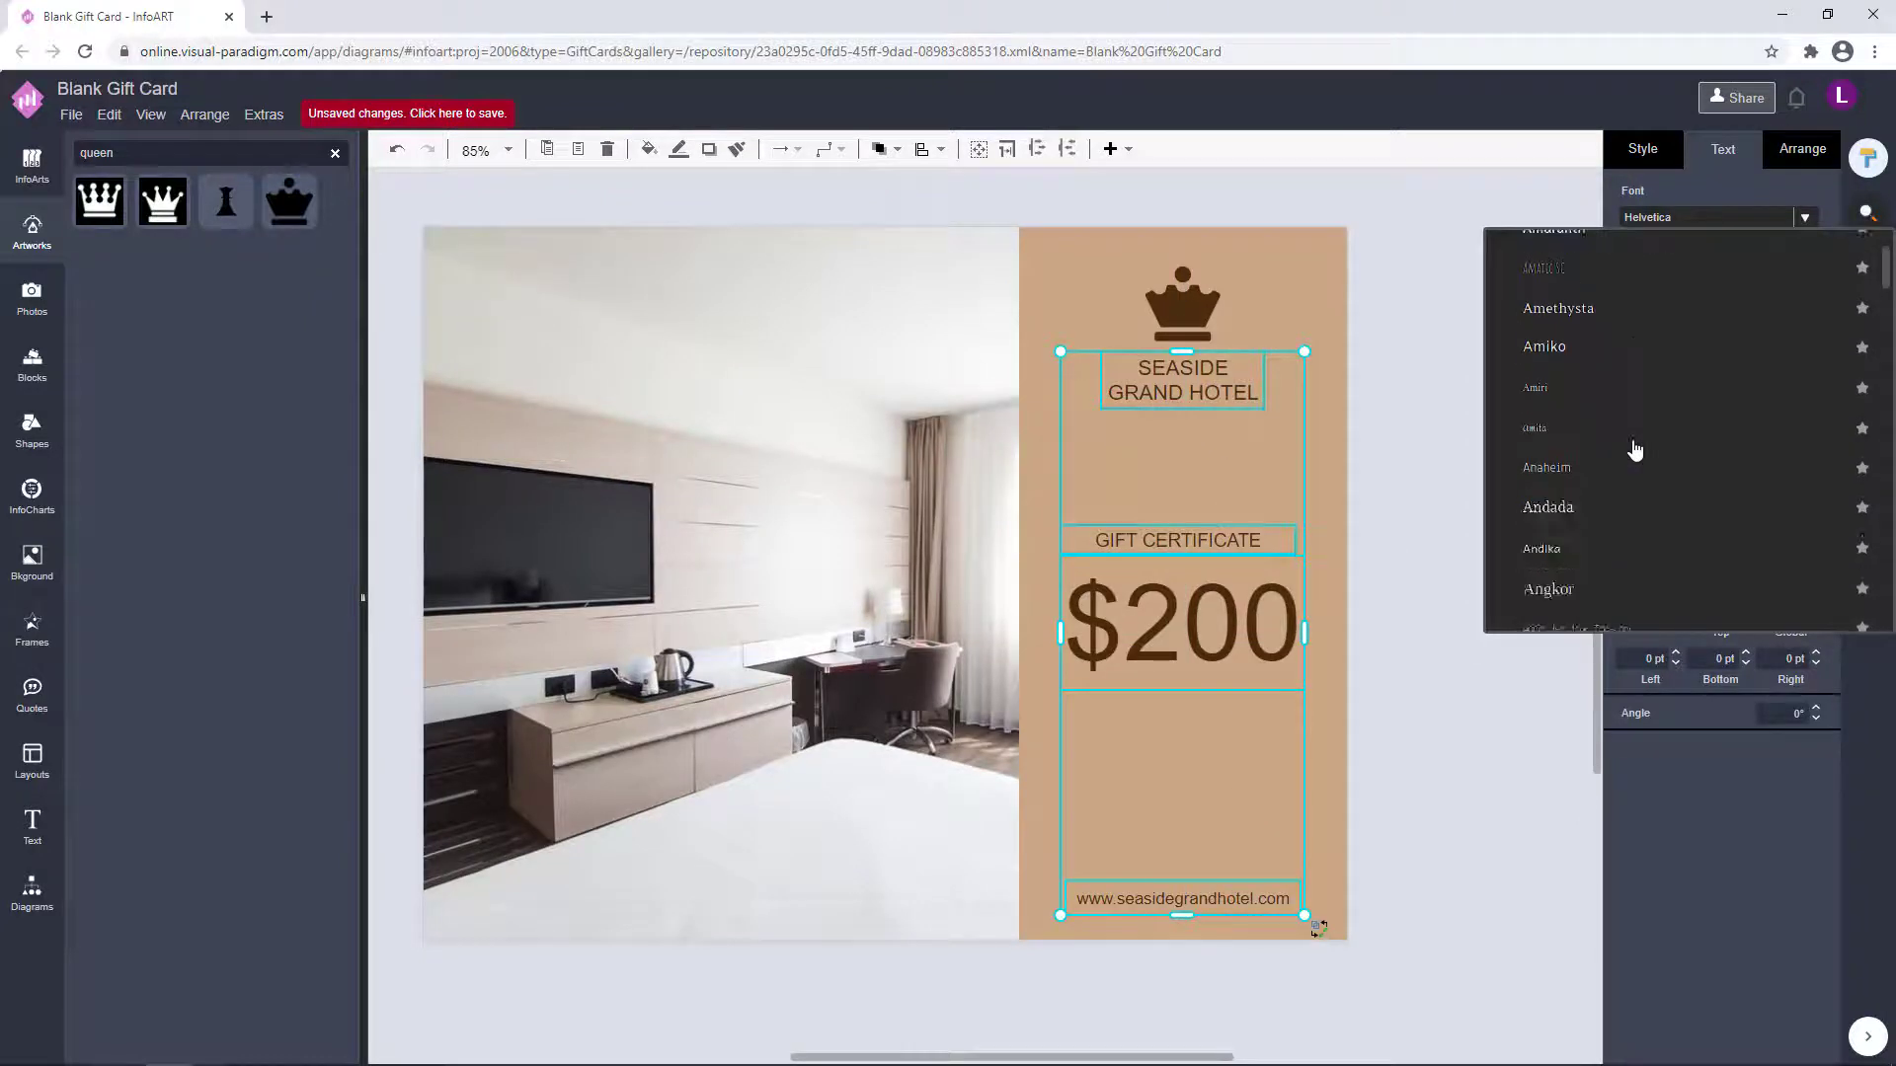
pyautogui.scroll(-20, 1636, 450)
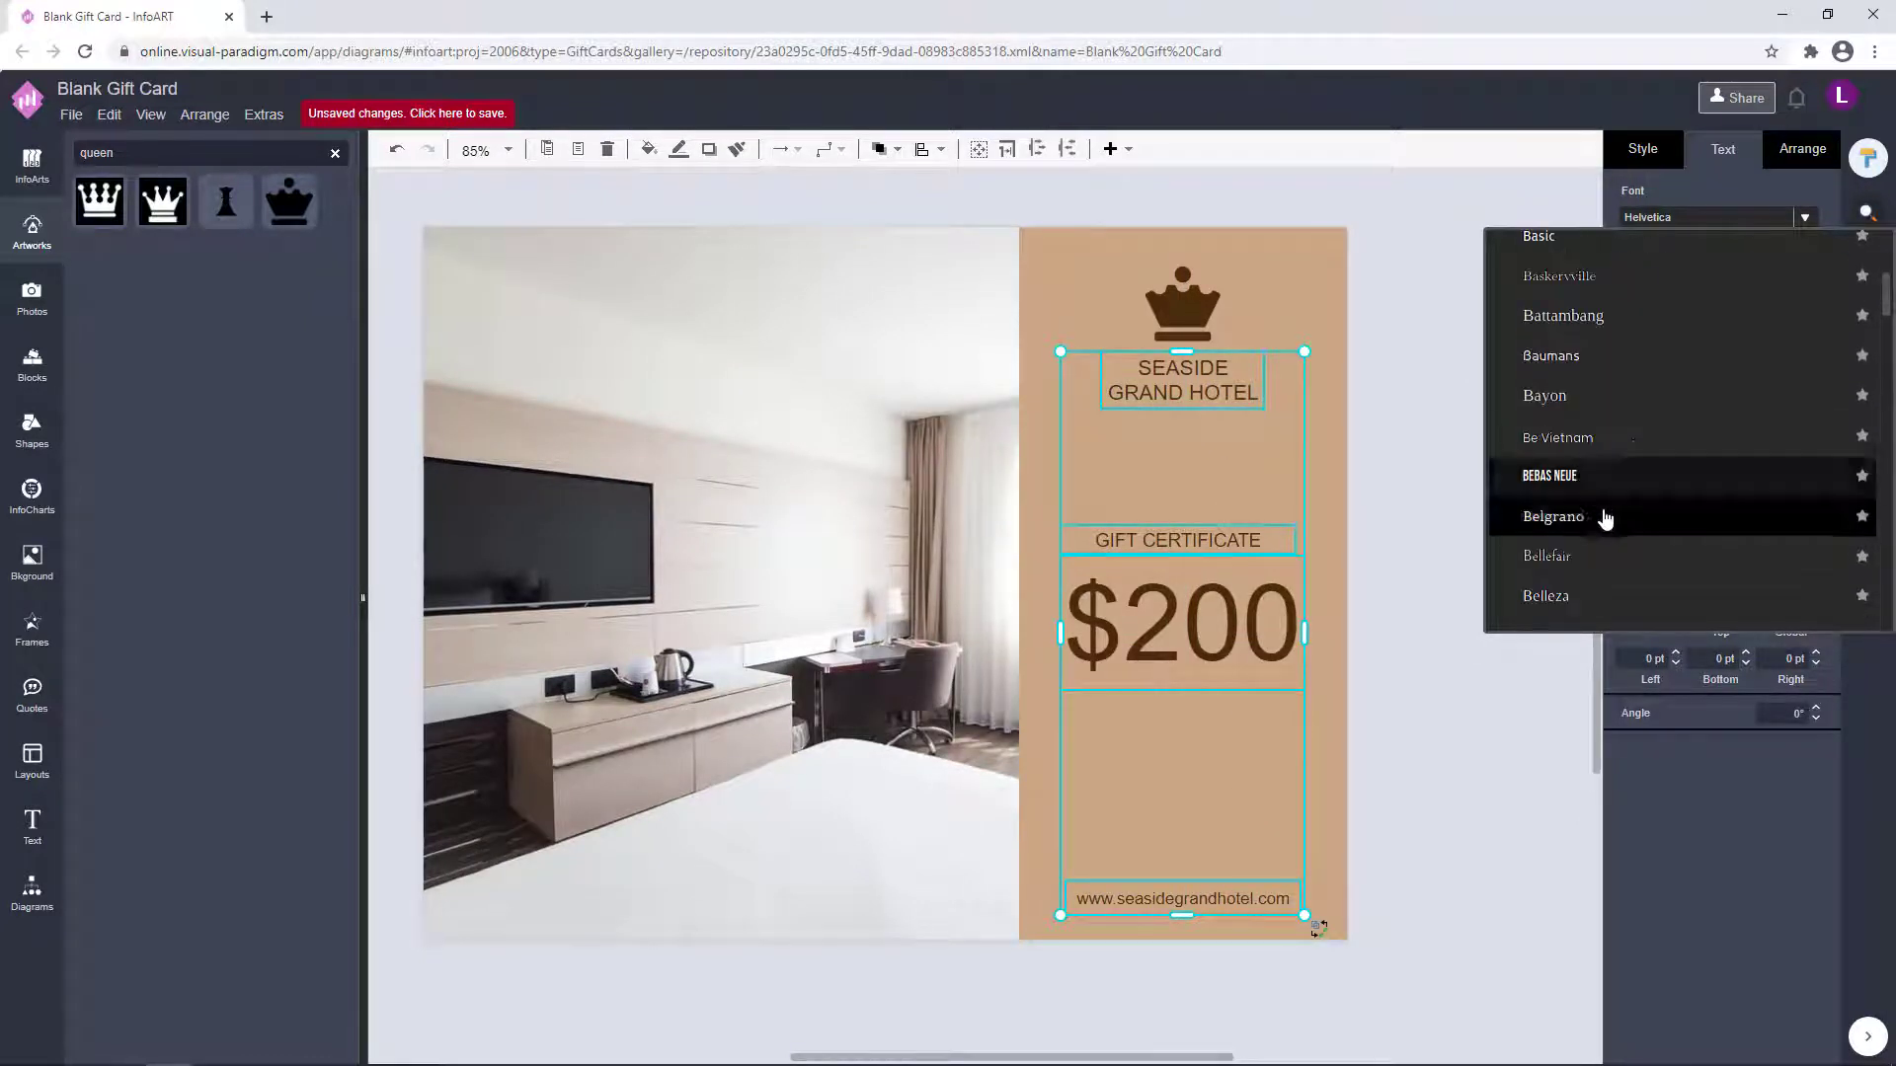
pyautogui.click(1600, 556)
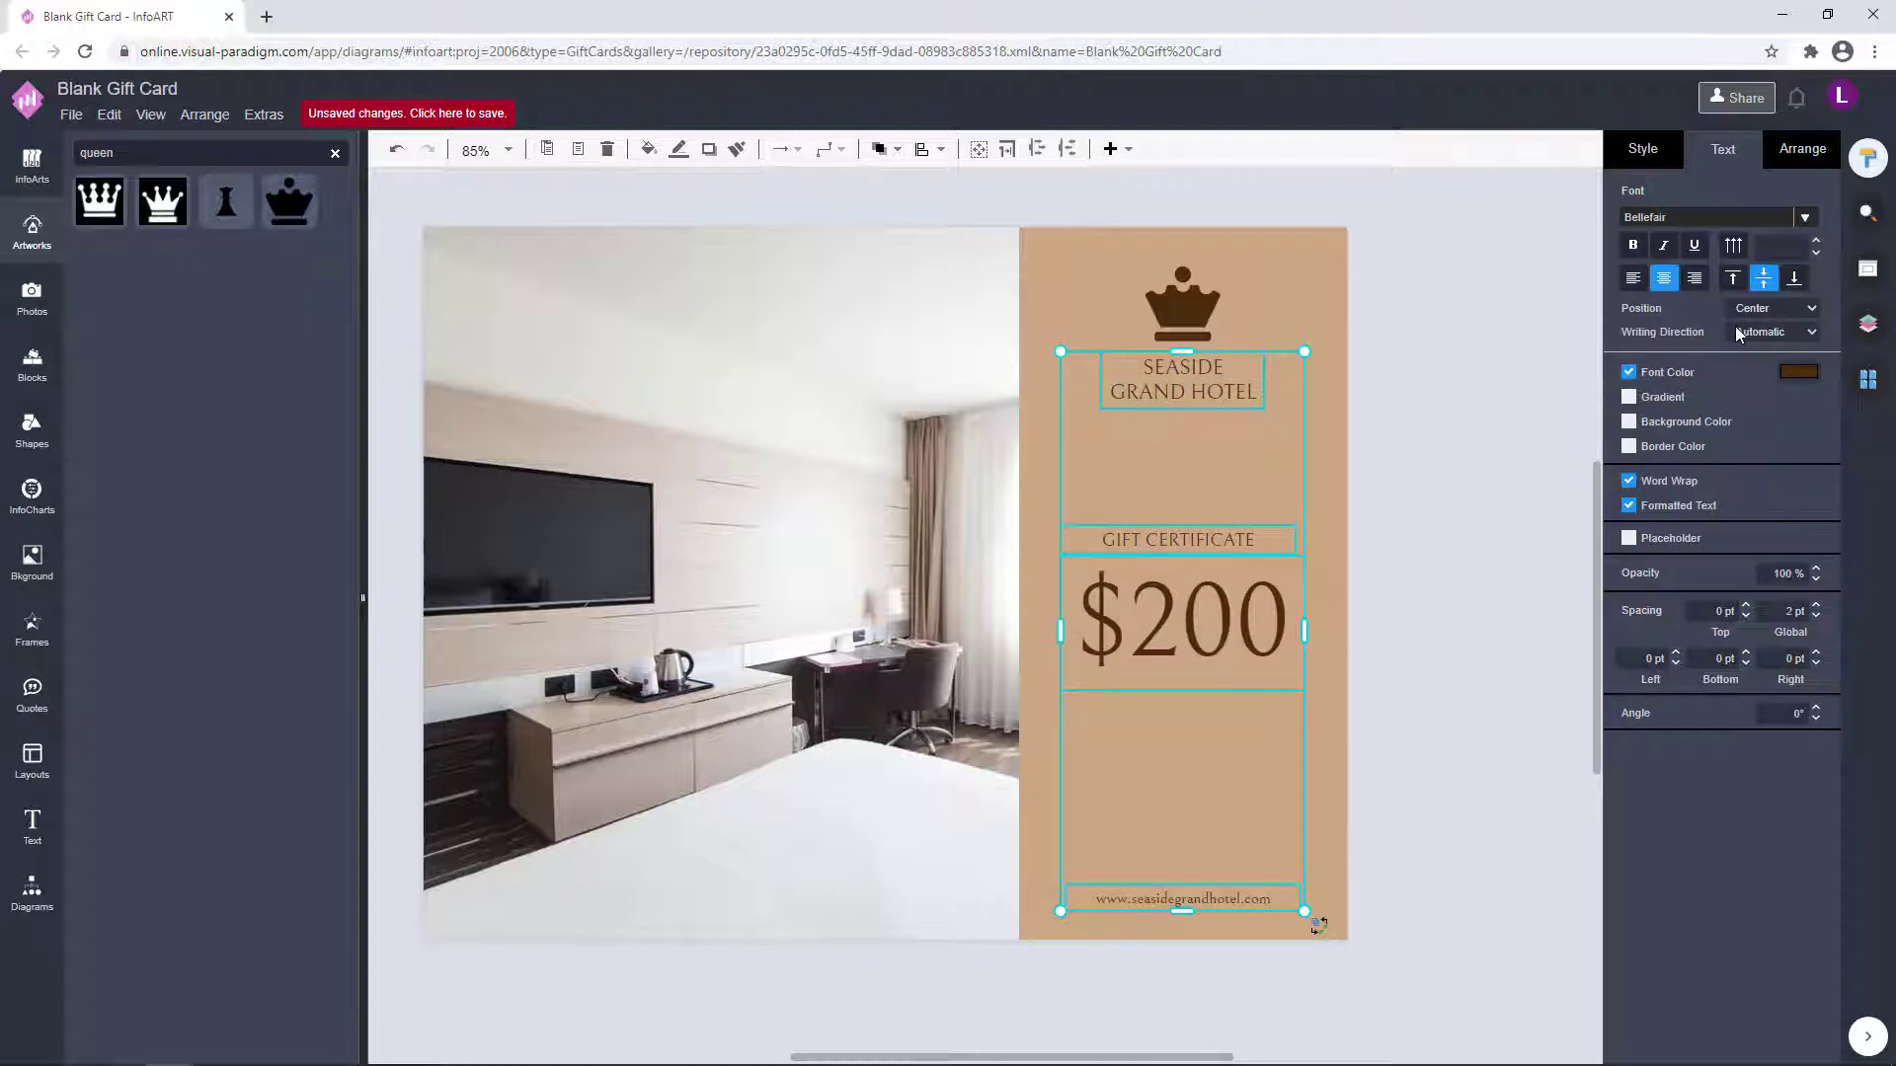
pyautogui.click(1799, 372)
pyautogui.click(1751, 825)
# - Try the Amarante font on the four selected panel texts and settle on Arbutus Slab
pyautogui.click(1805, 217)
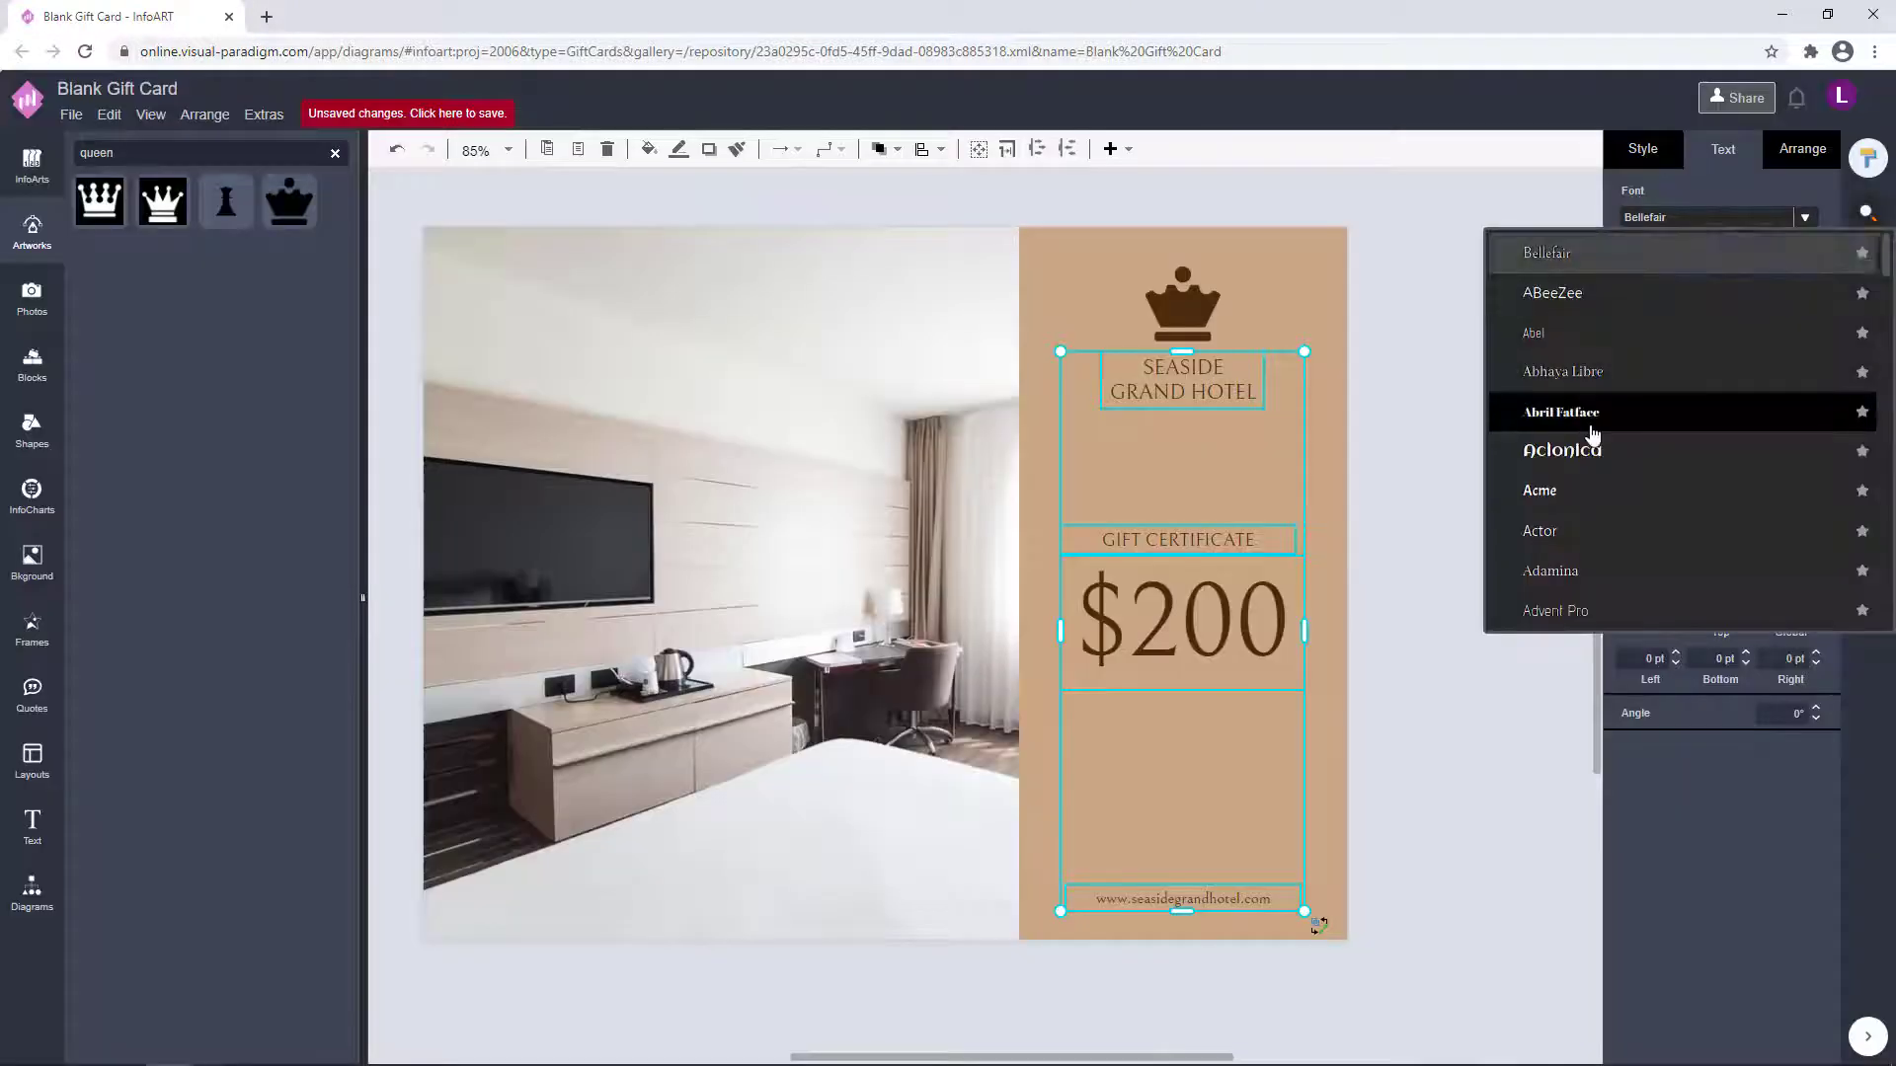
pyautogui.scroll(10, 1612, 382)
pyautogui.scroll(-4, 1612, 382)
pyautogui.click(1595, 561)
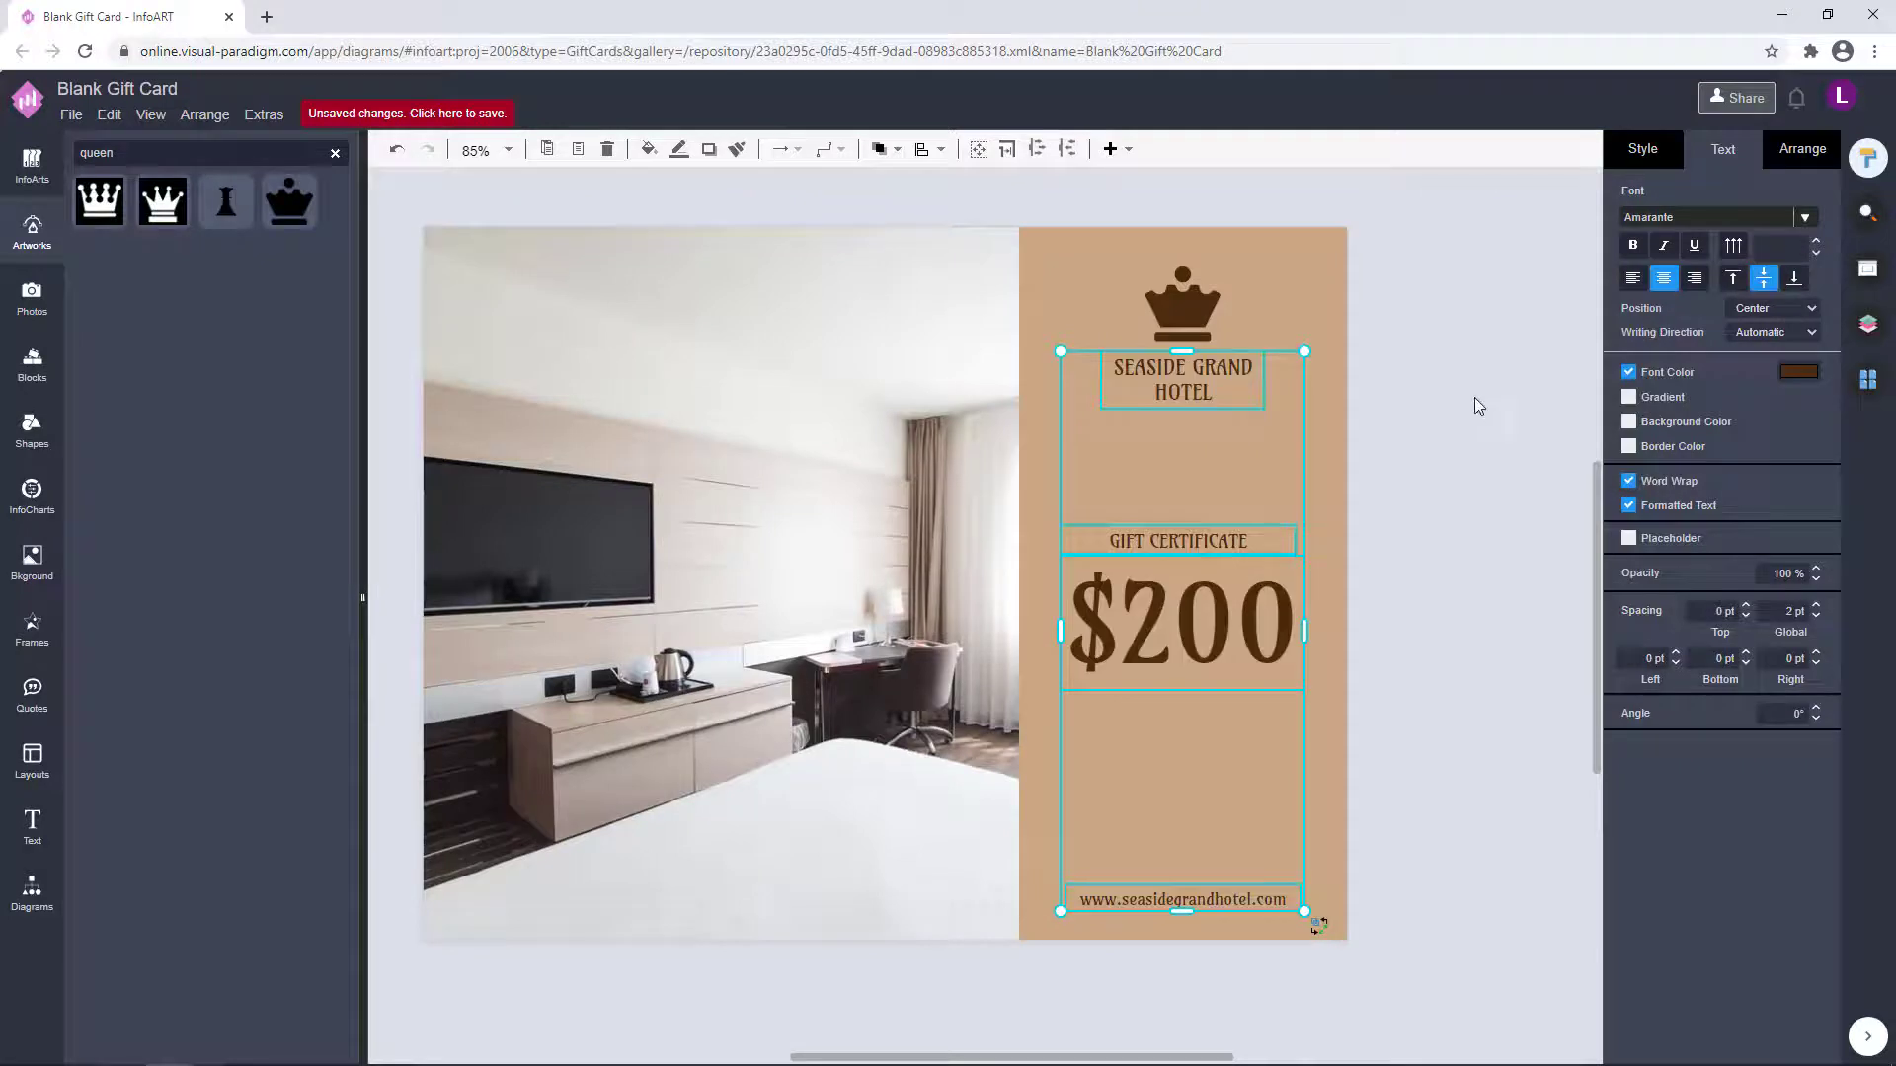
pyautogui.click(1805, 218)
pyautogui.click(1609, 550)
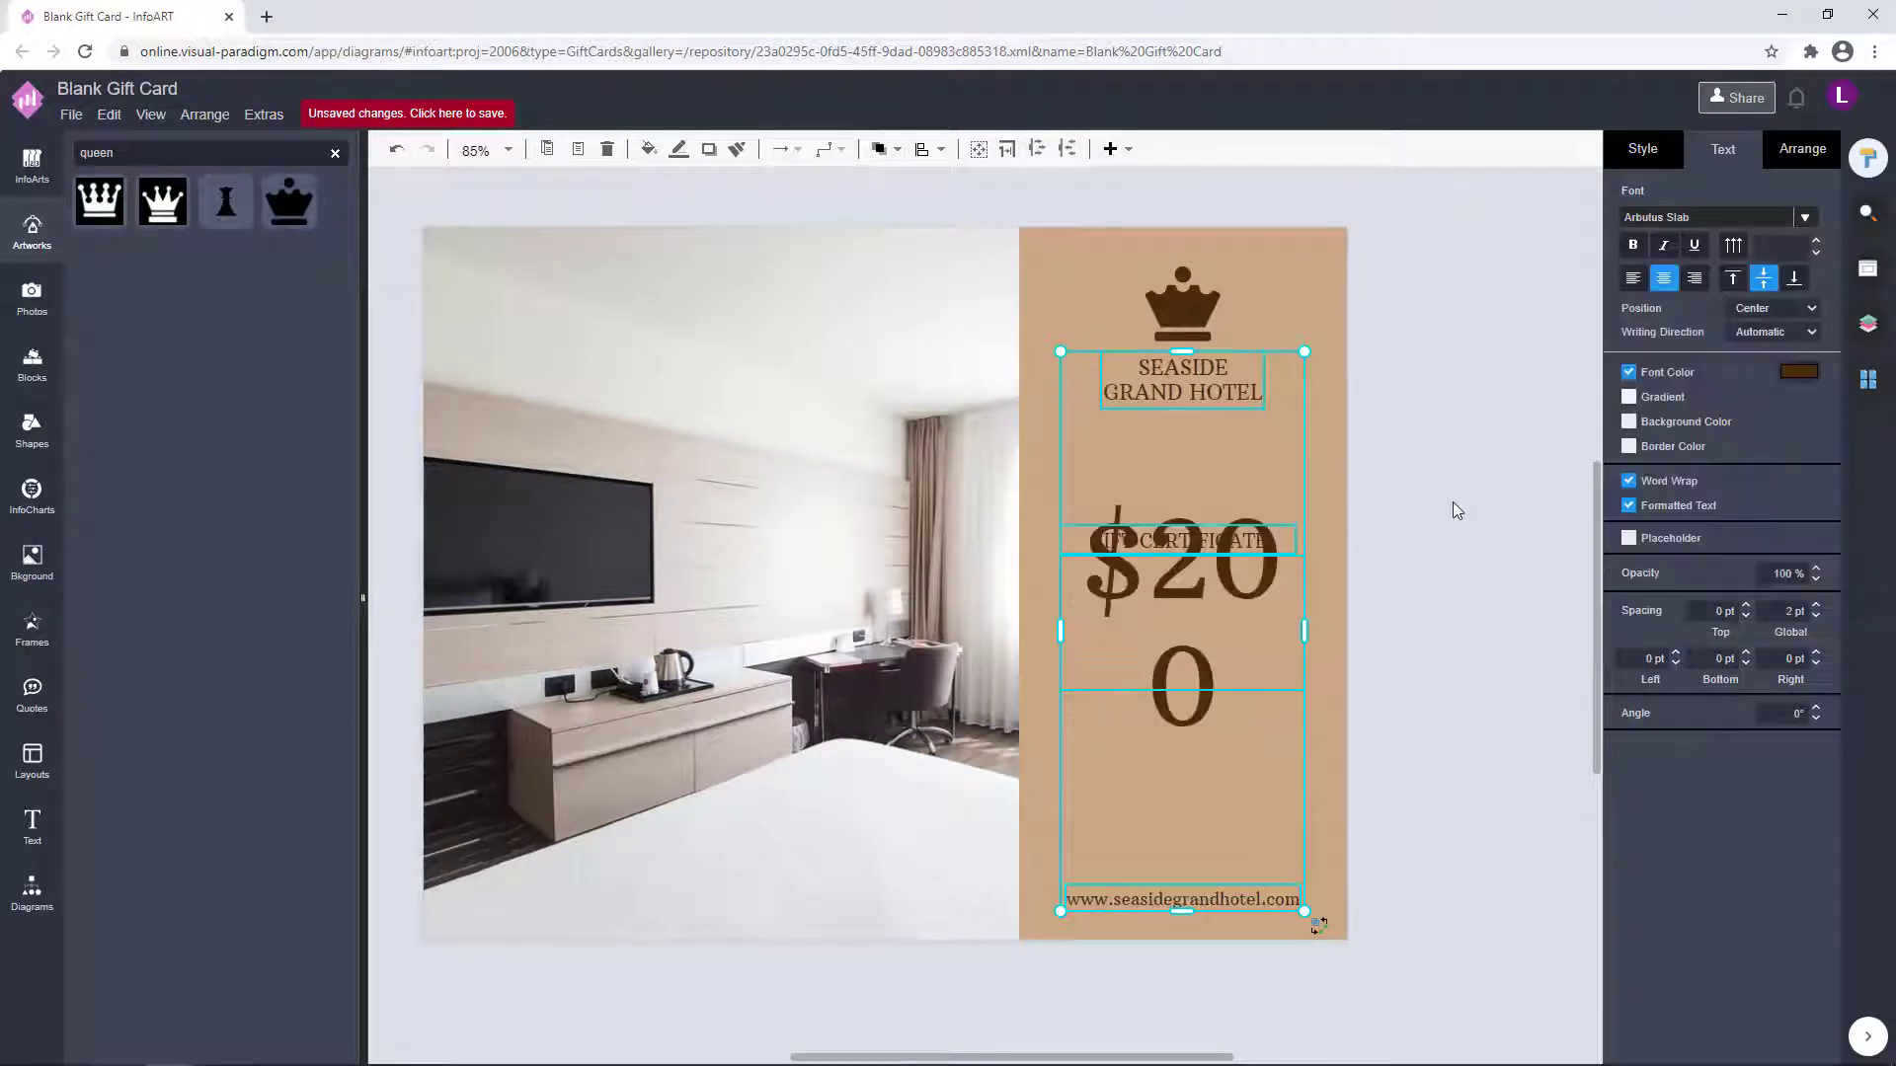
# - Widen and scale the $200 text to 114.83 pt on a single line, centered below GIFT CERTIFICATE
pyautogui.click(1457, 510)
pyautogui.click(1228, 619)
pyautogui.moveTo(1310, 693); pyautogui.dragTo(1317, 698)
pyautogui.moveTo(1237, 651); pyautogui.dragTo(1232, 625)
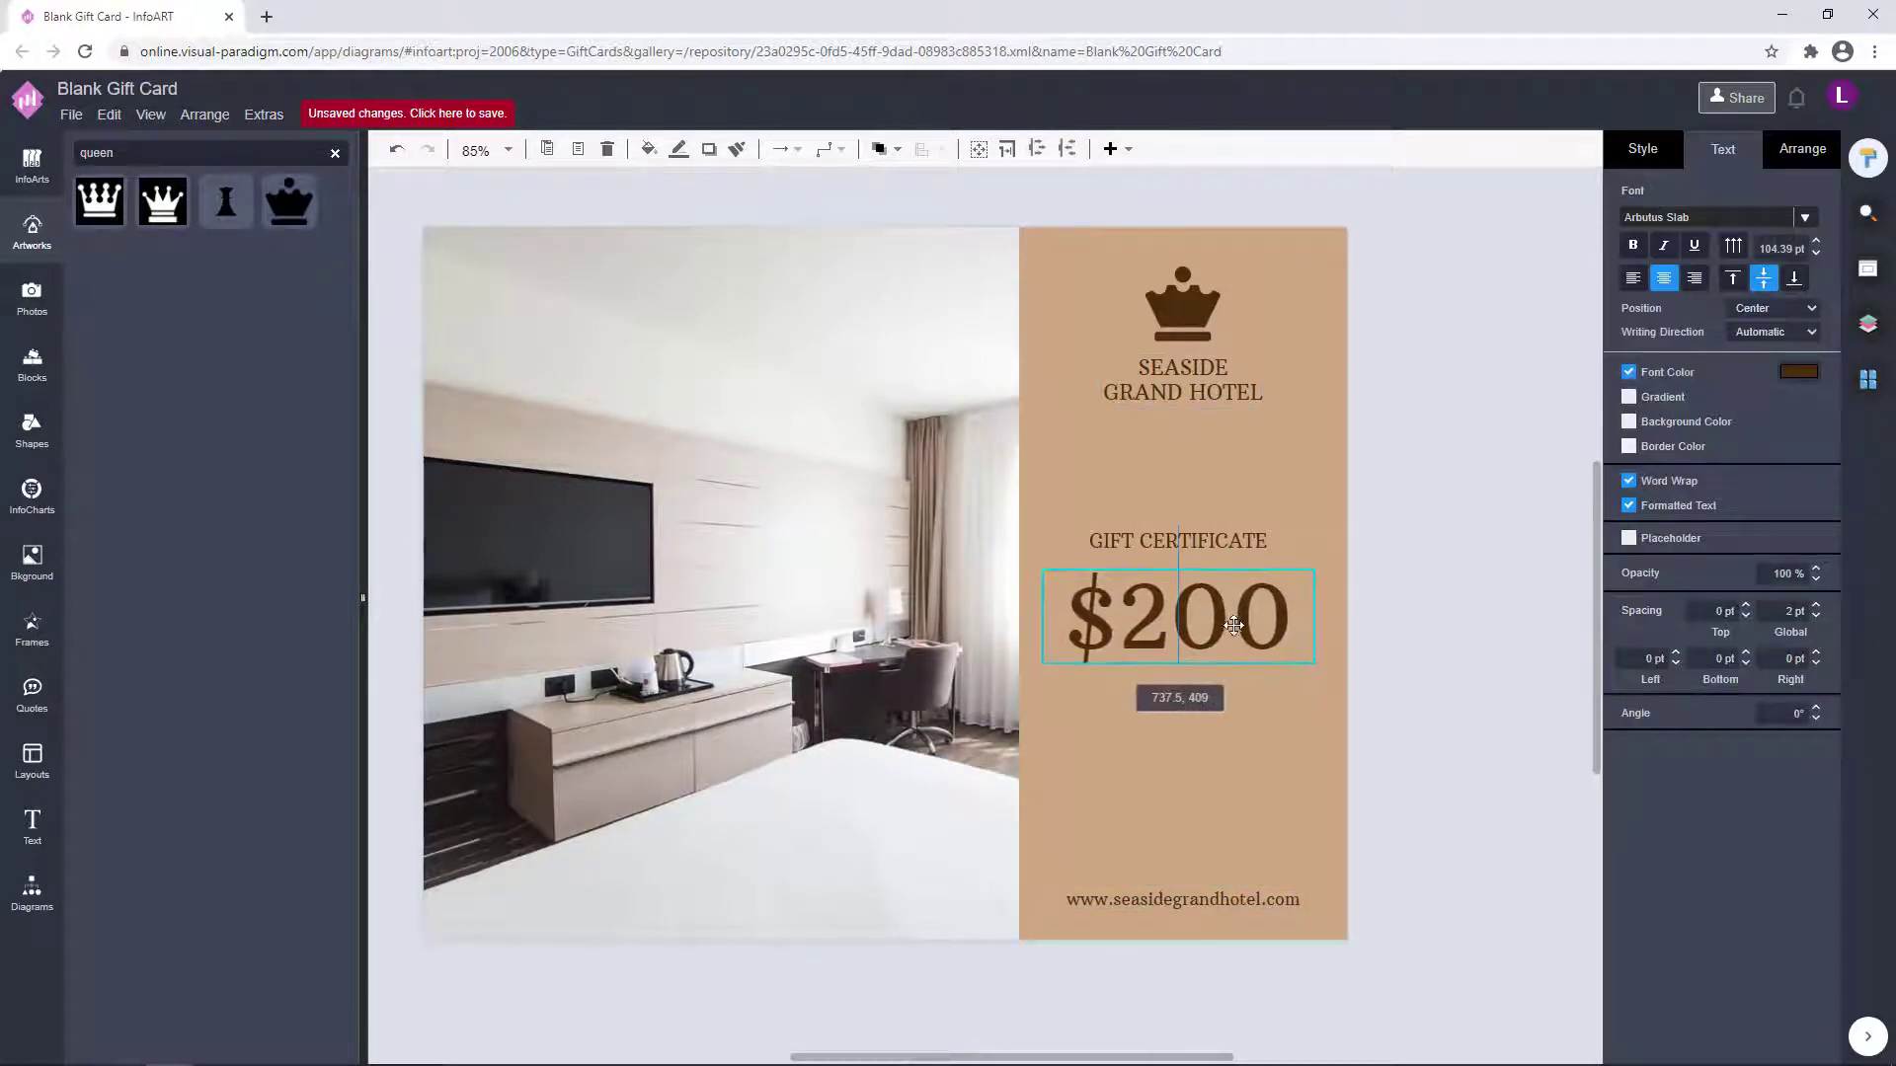
pyautogui.click(1515, 611)
pyautogui.click(1232, 620)
pyautogui.moveTo(1320, 674); pyautogui.dragTo(1332, 674)
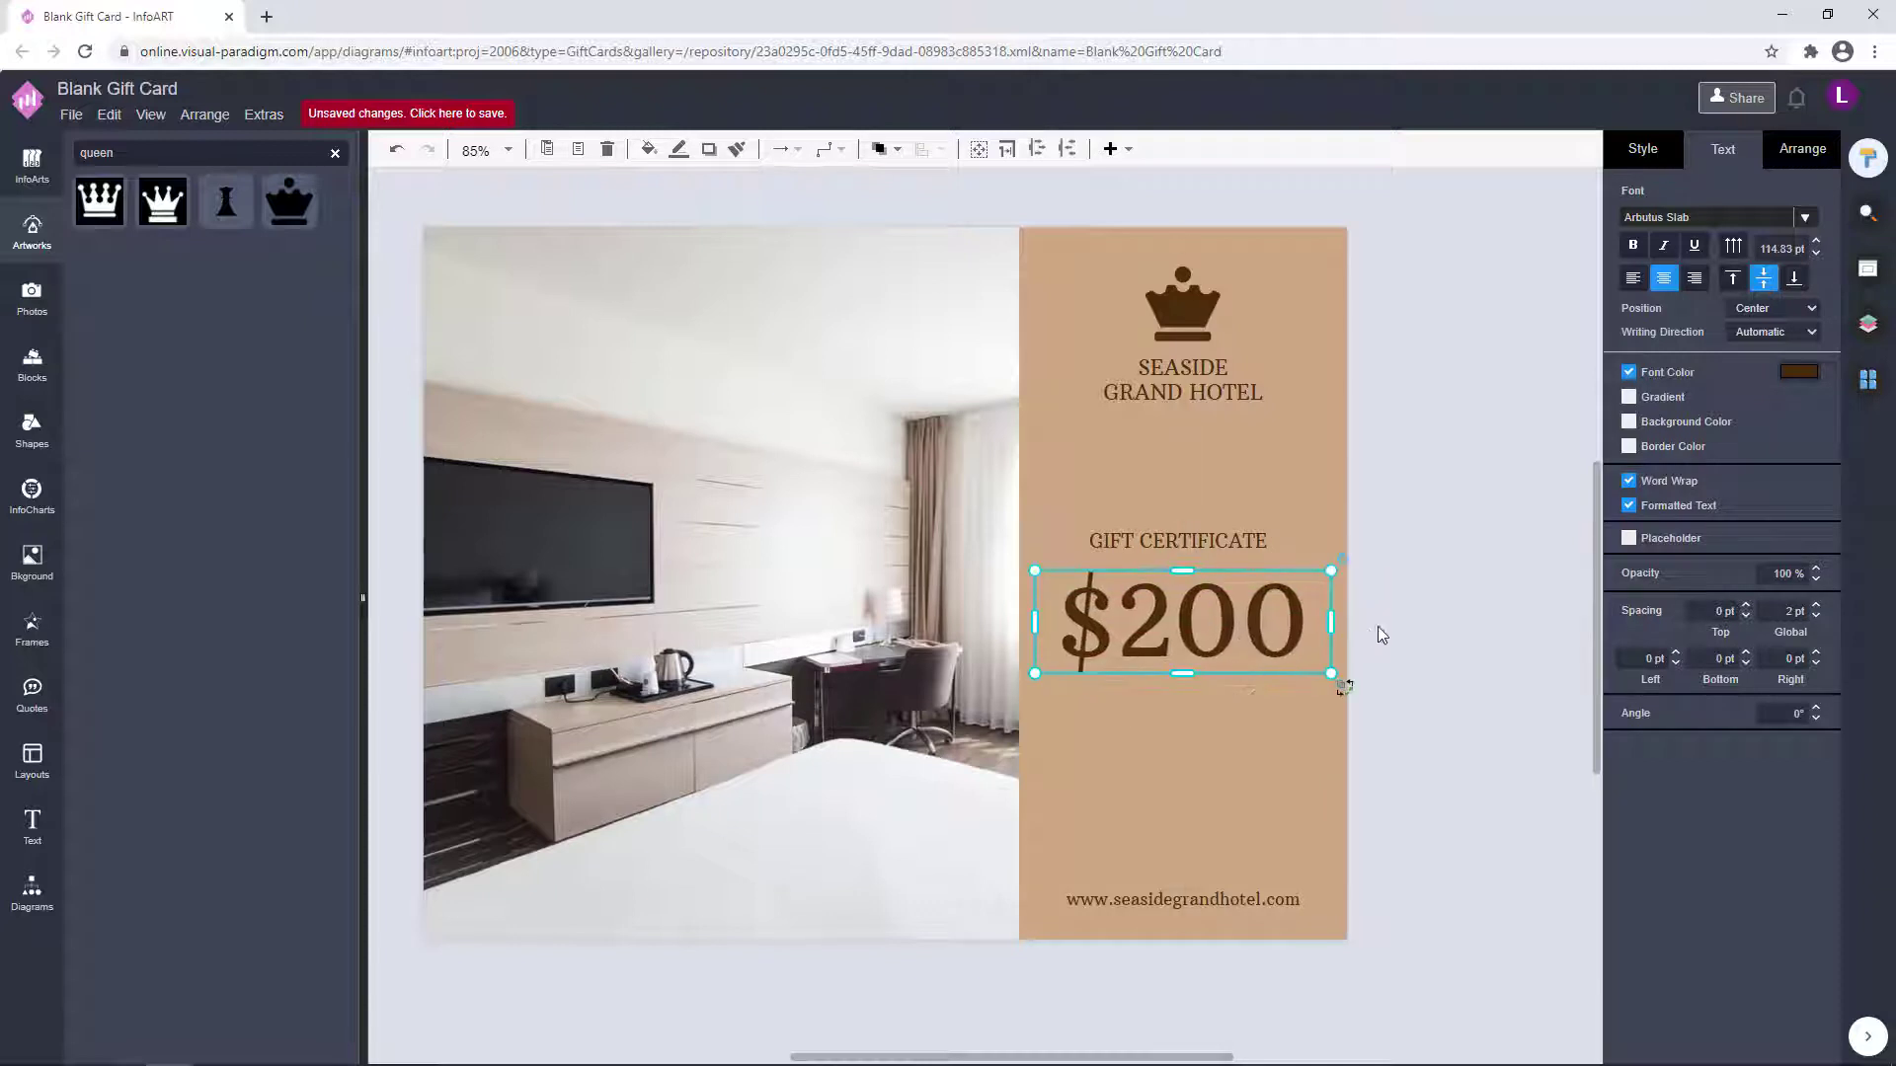
# - Move $200 slightly up and align the centers of the hotel name, GIFT CERTIFICATE, $200 and website texts
pyautogui.click(1393, 609)
pyautogui.click(1234, 622)
pyautogui.click(1252, 515)
pyautogui.moveTo(1237, 624); pyautogui.dragTo(1236, 607)
pyautogui.keyDown('shift'); pyautogui.click(1225, 541); pyautogui.keyUp('shift')
pyautogui.keyDown('shift'); pyautogui.click(1215, 392); pyautogui.keyUp('shift')
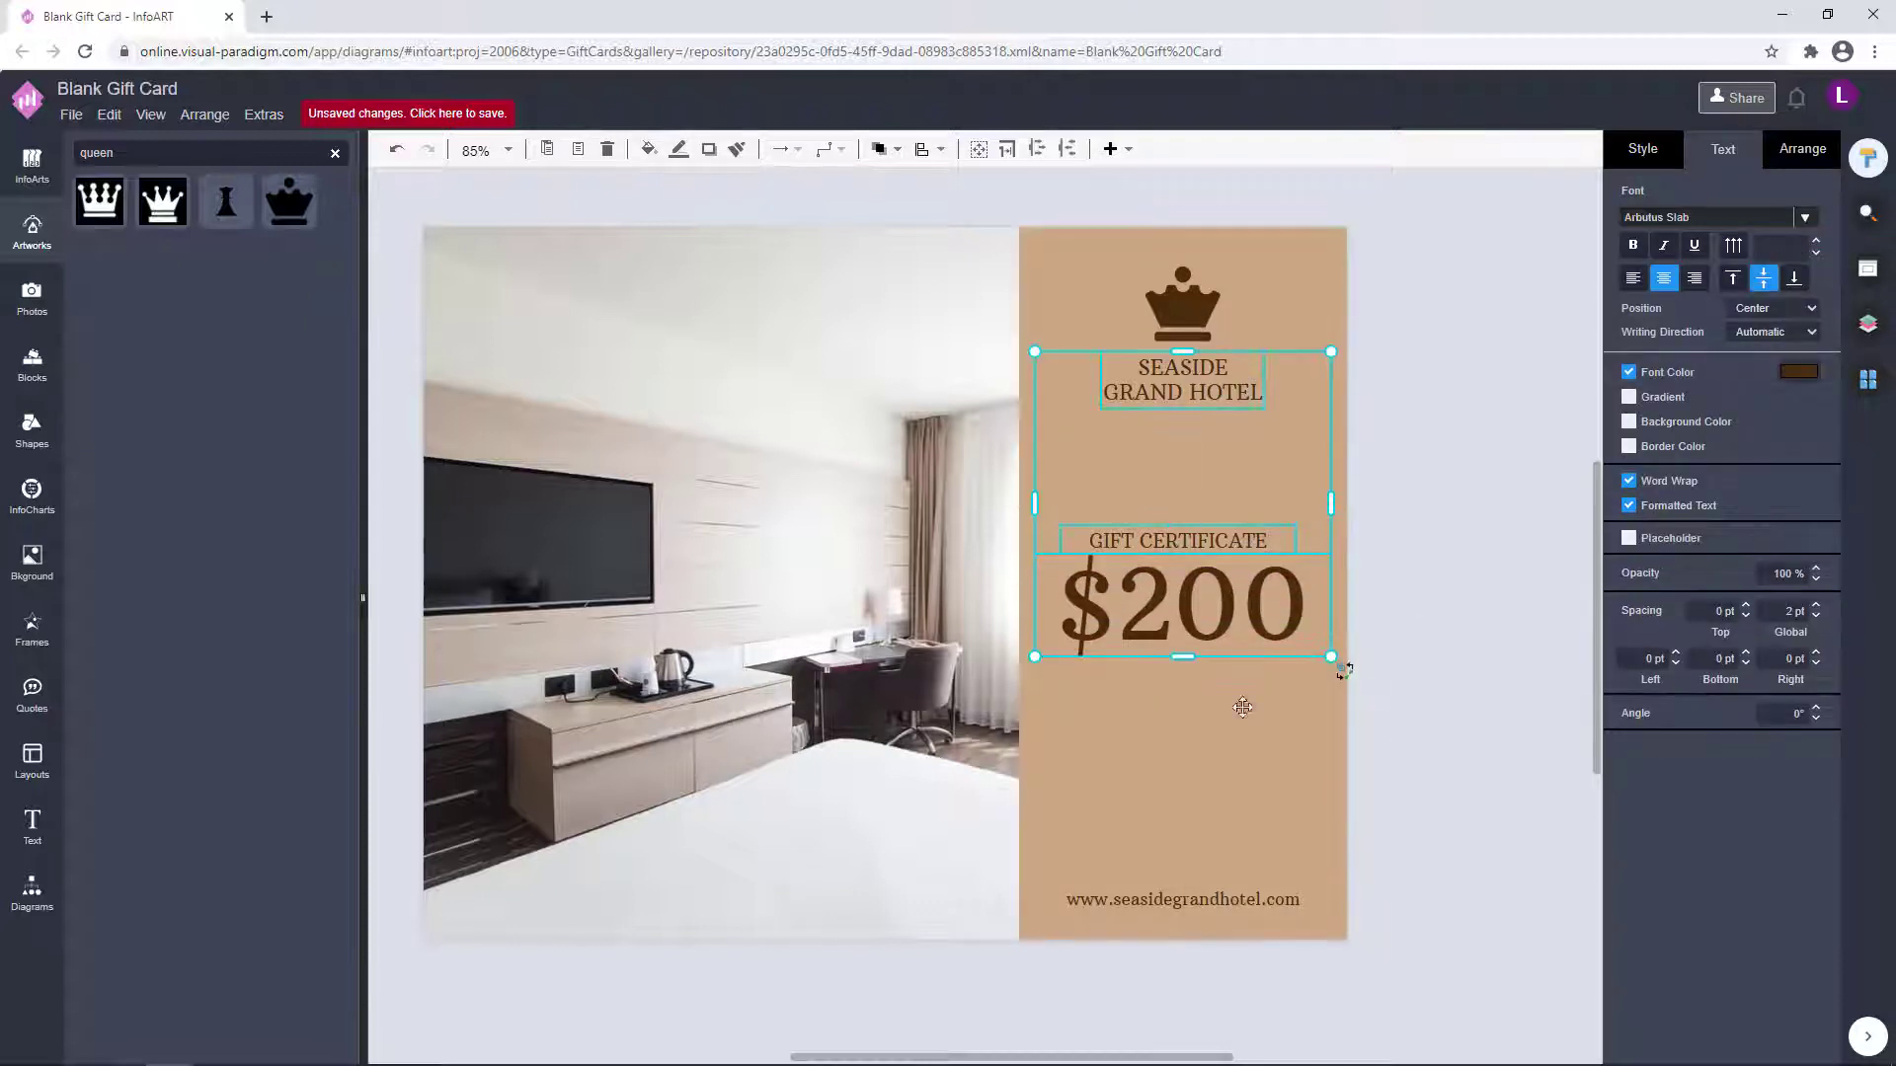
pyautogui.click(1802, 148)
pyautogui.click(1403, 592)
# - Move GIFT CERTIFICATE slightly up to leave more space above $200
pyautogui.click(1247, 541)
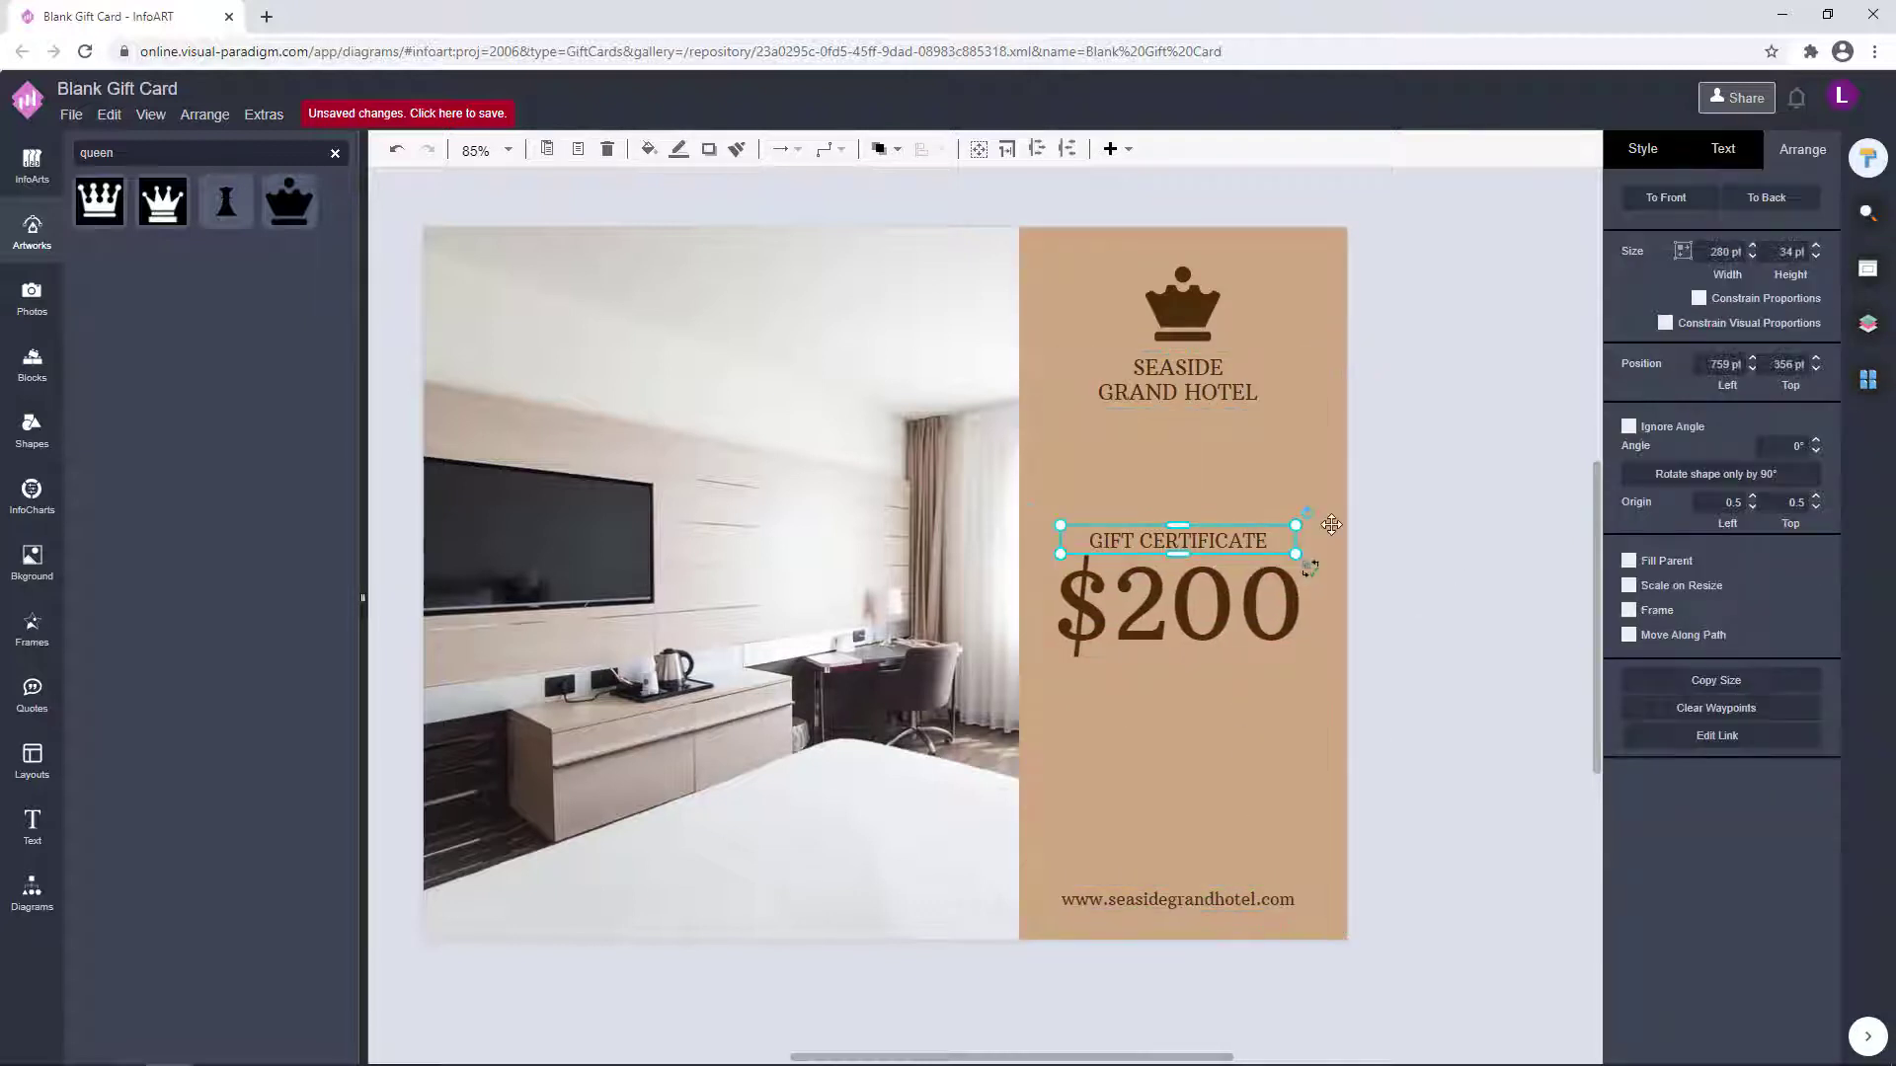
pyautogui.click(1382, 509)
pyautogui.moveTo(1258, 534); pyautogui.dragTo(1257, 531)
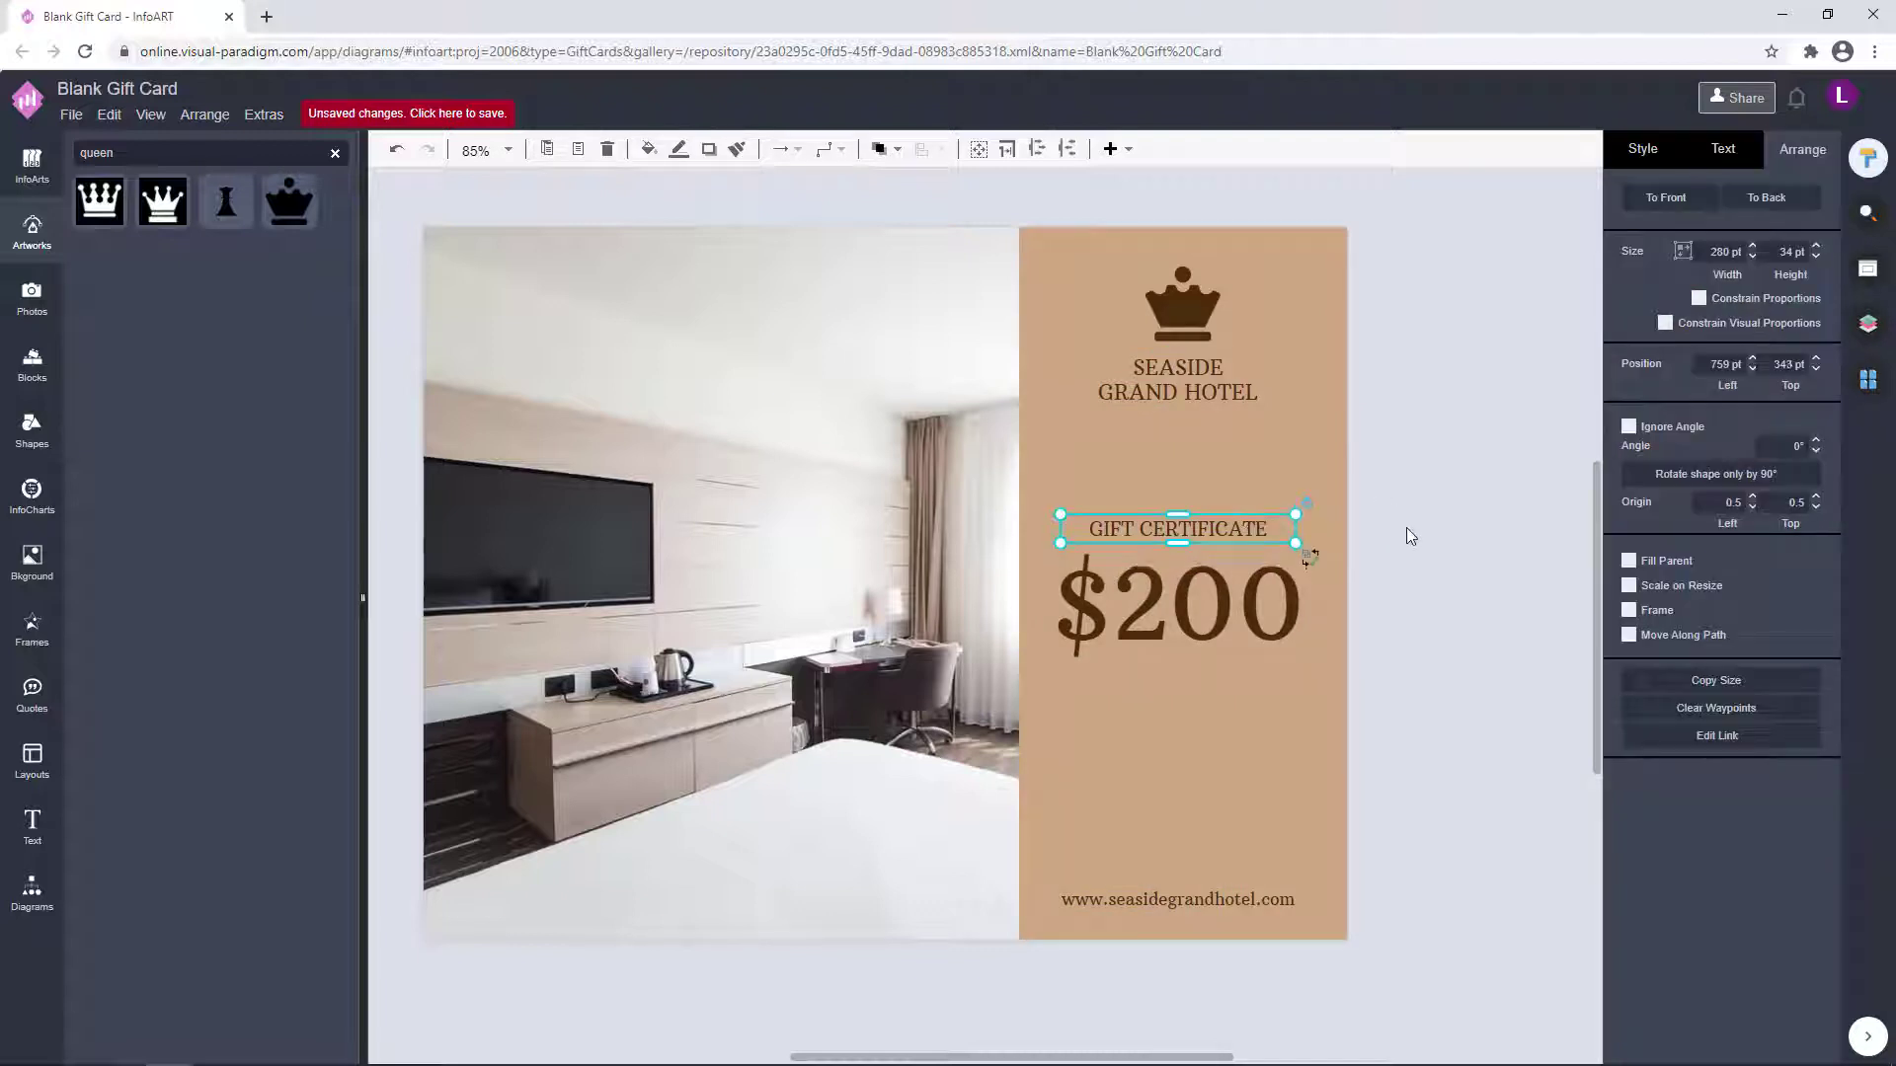
pyautogui.click(1465, 500)
# - Widen the tan panel over the photo's edge and recenter the crown and all four texts on it
pyautogui.click(1038, 471)
pyautogui.moveTo(1019, 584); pyautogui.dragTo(989, 580)
pyautogui.click(1394, 523)
pyautogui.moveTo(1376, 950); pyautogui.dragTo(973, 194)
pyautogui.click(1432, 419)
pyautogui.click(1215, 604)
pyautogui.keyDown('shift'); pyautogui.click(1219, 525); pyautogui.keyUp('shift')
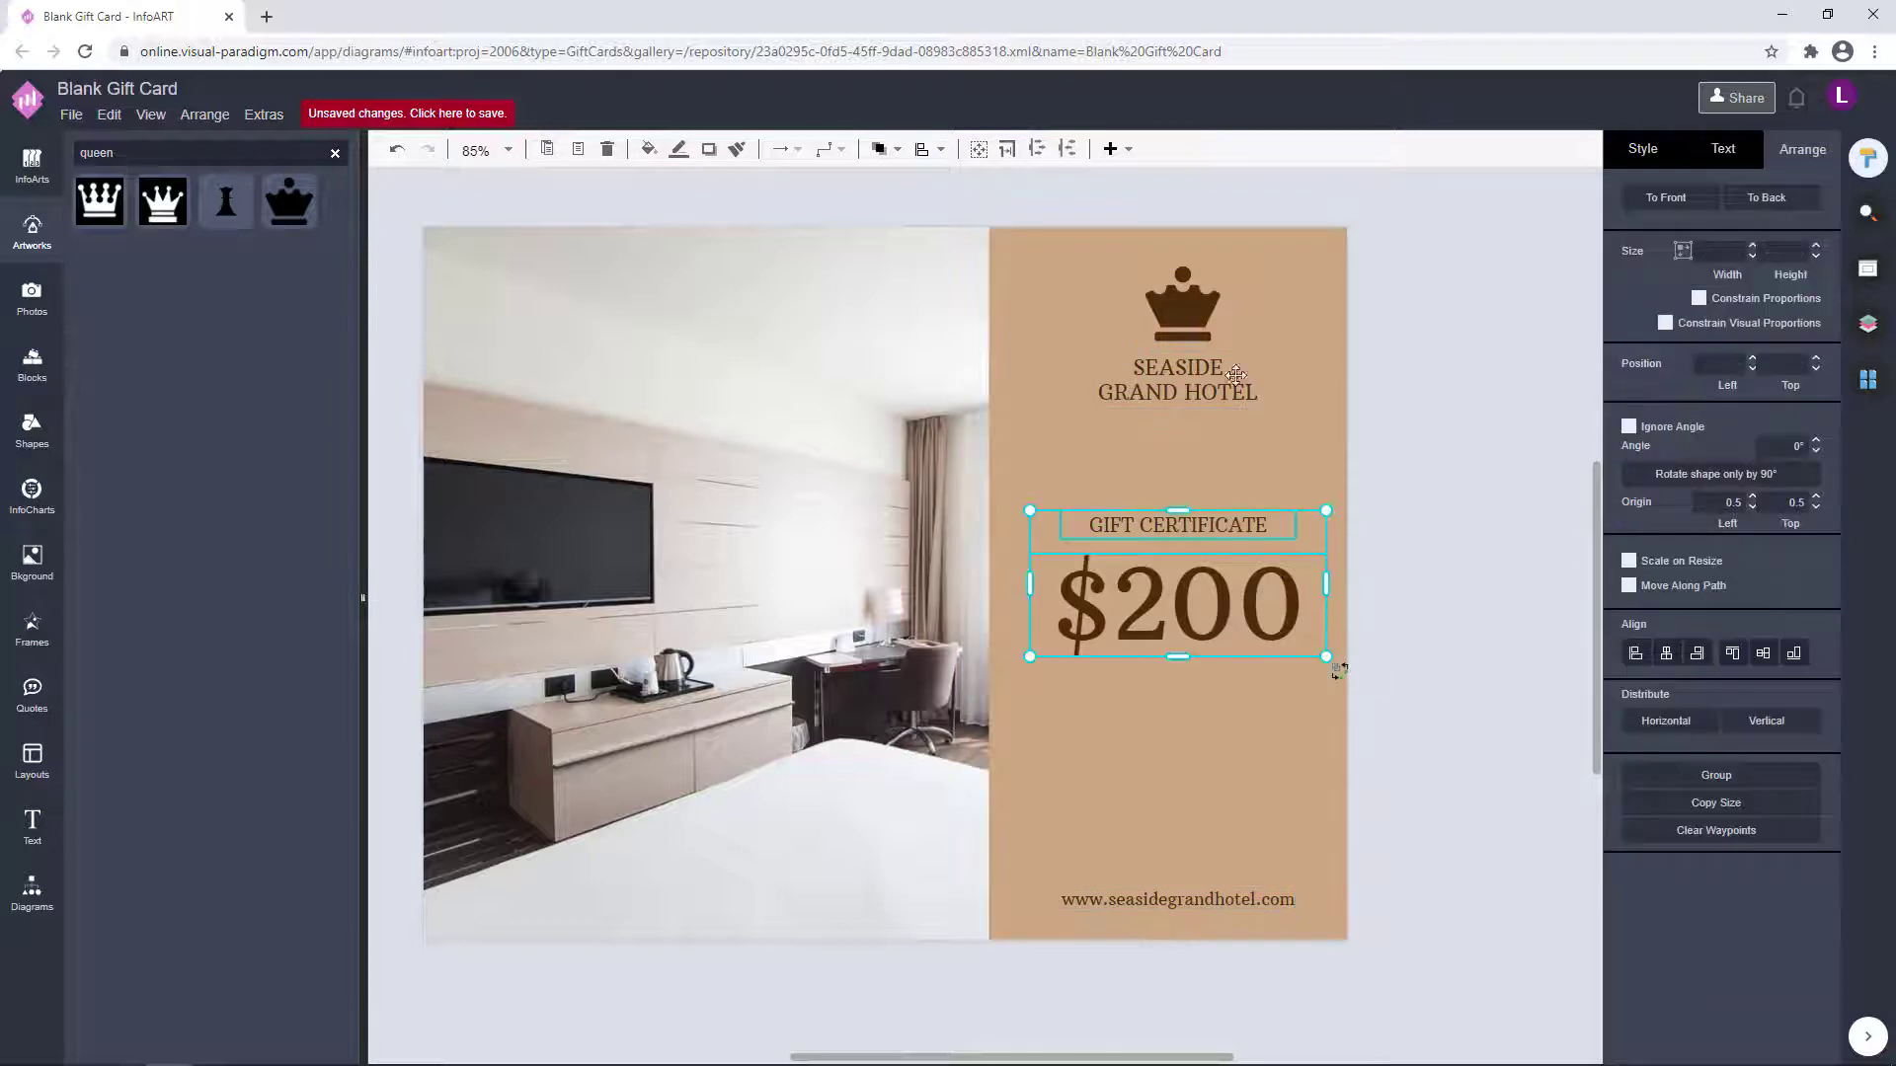
pyautogui.keyDown('shift'); pyautogui.click(1233, 391); pyautogui.keyUp('shift')
pyautogui.keyDown('shift'); pyautogui.click(1225, 900); pyautogui.keyUp('shift')
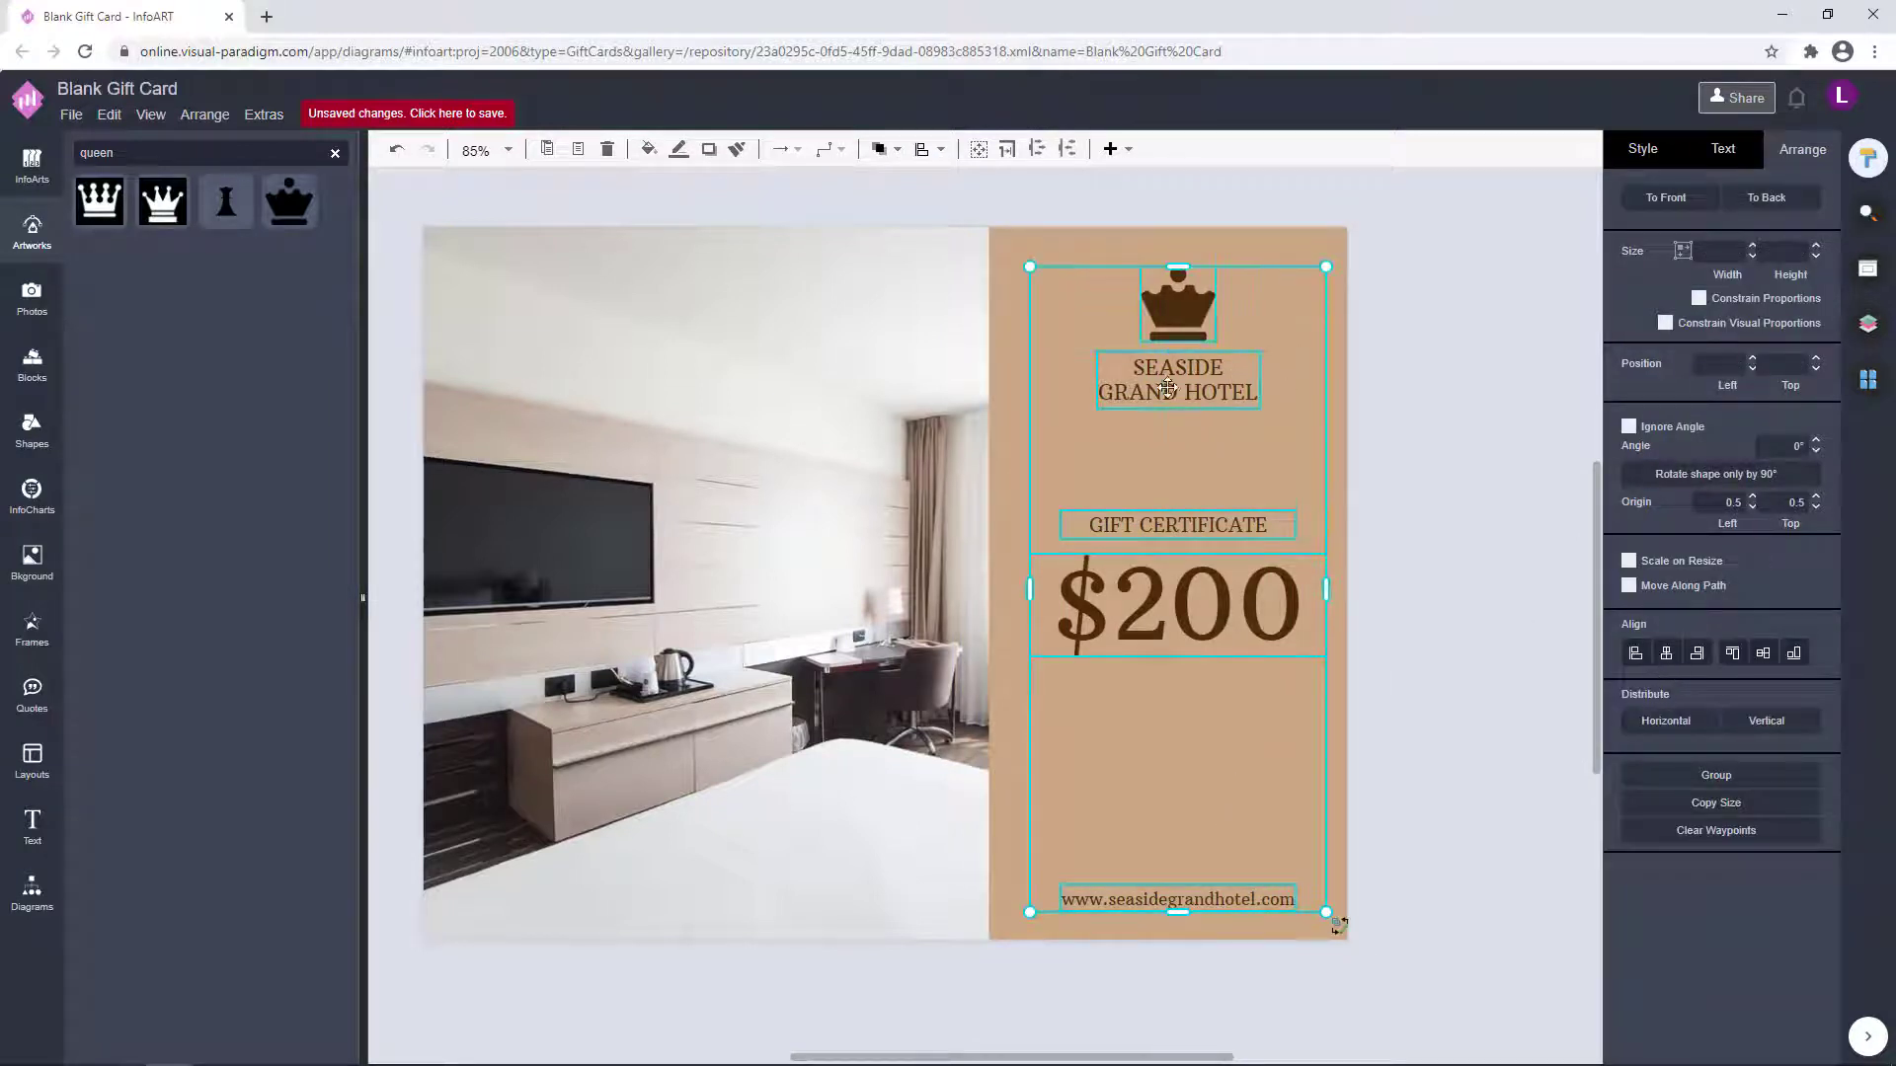
pyautogui.moveTo(1167, 388); pyautogui.dragTo(1156, 390)
pyautogui.click(1401, 411)
# - Make the $200 text italic and nudge it and GIFT CERTIFICATE to balance their placement
pyautogui.click(1259, 597)
pyautogui.click(1727, 150)
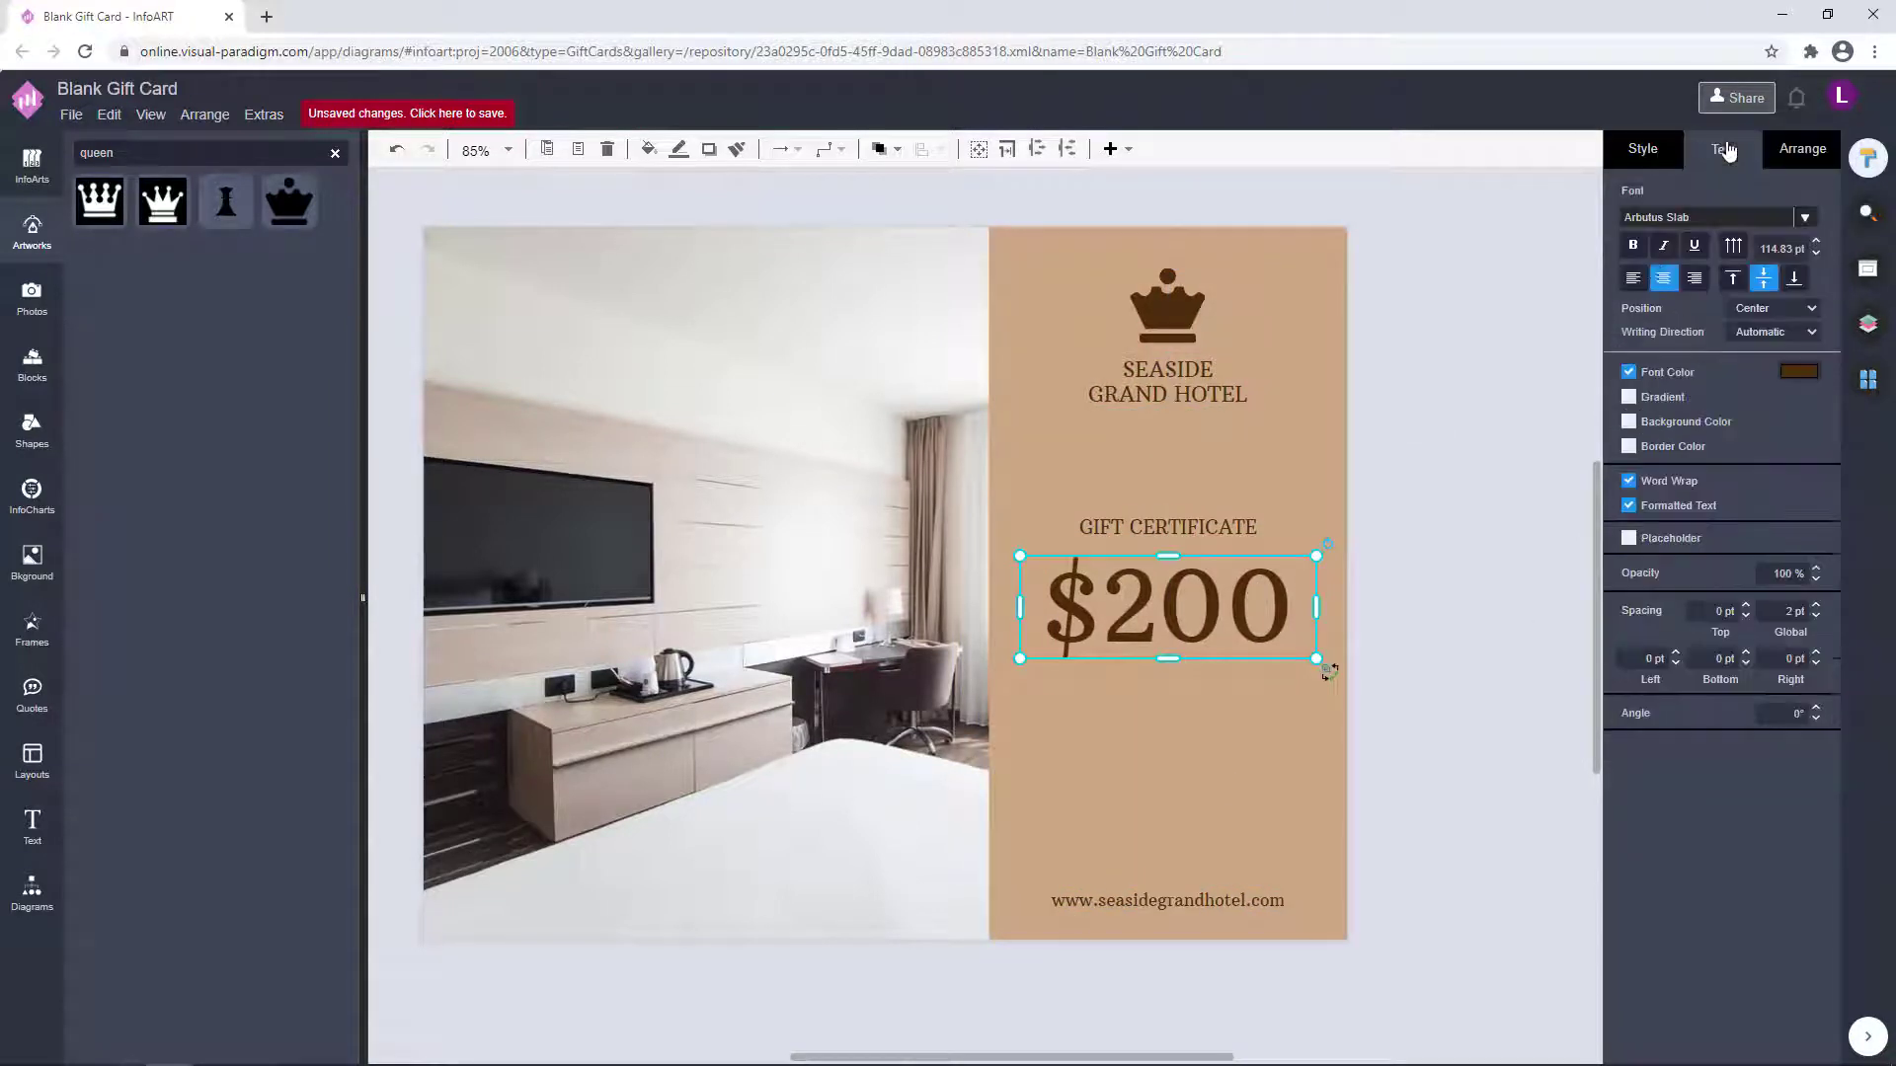
pyautogui.click(1663, 245)
pyautogui.click(1497, 462)
pyautogui.click(1262, 601)
pyautogui.click(1439, 583)
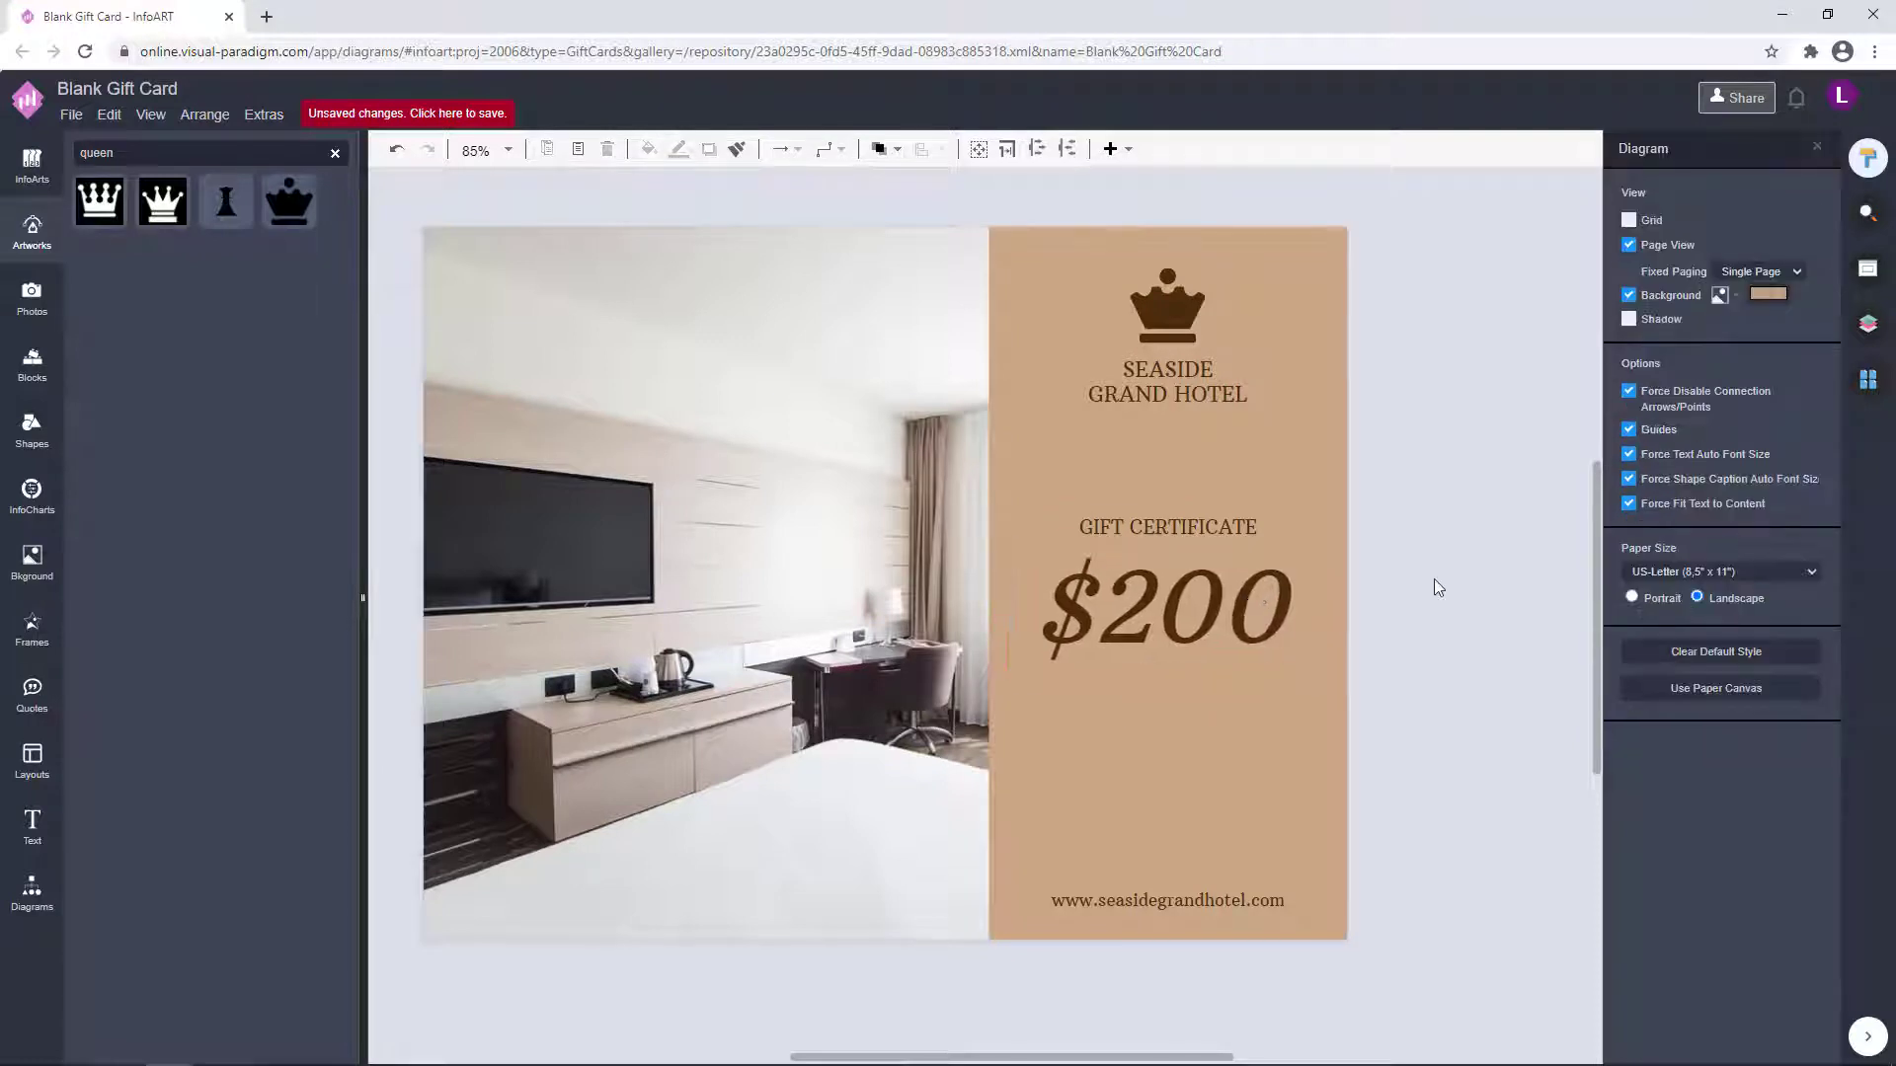
pyautogui.click(1265, 610)
pyautogui.click(1413, 538)
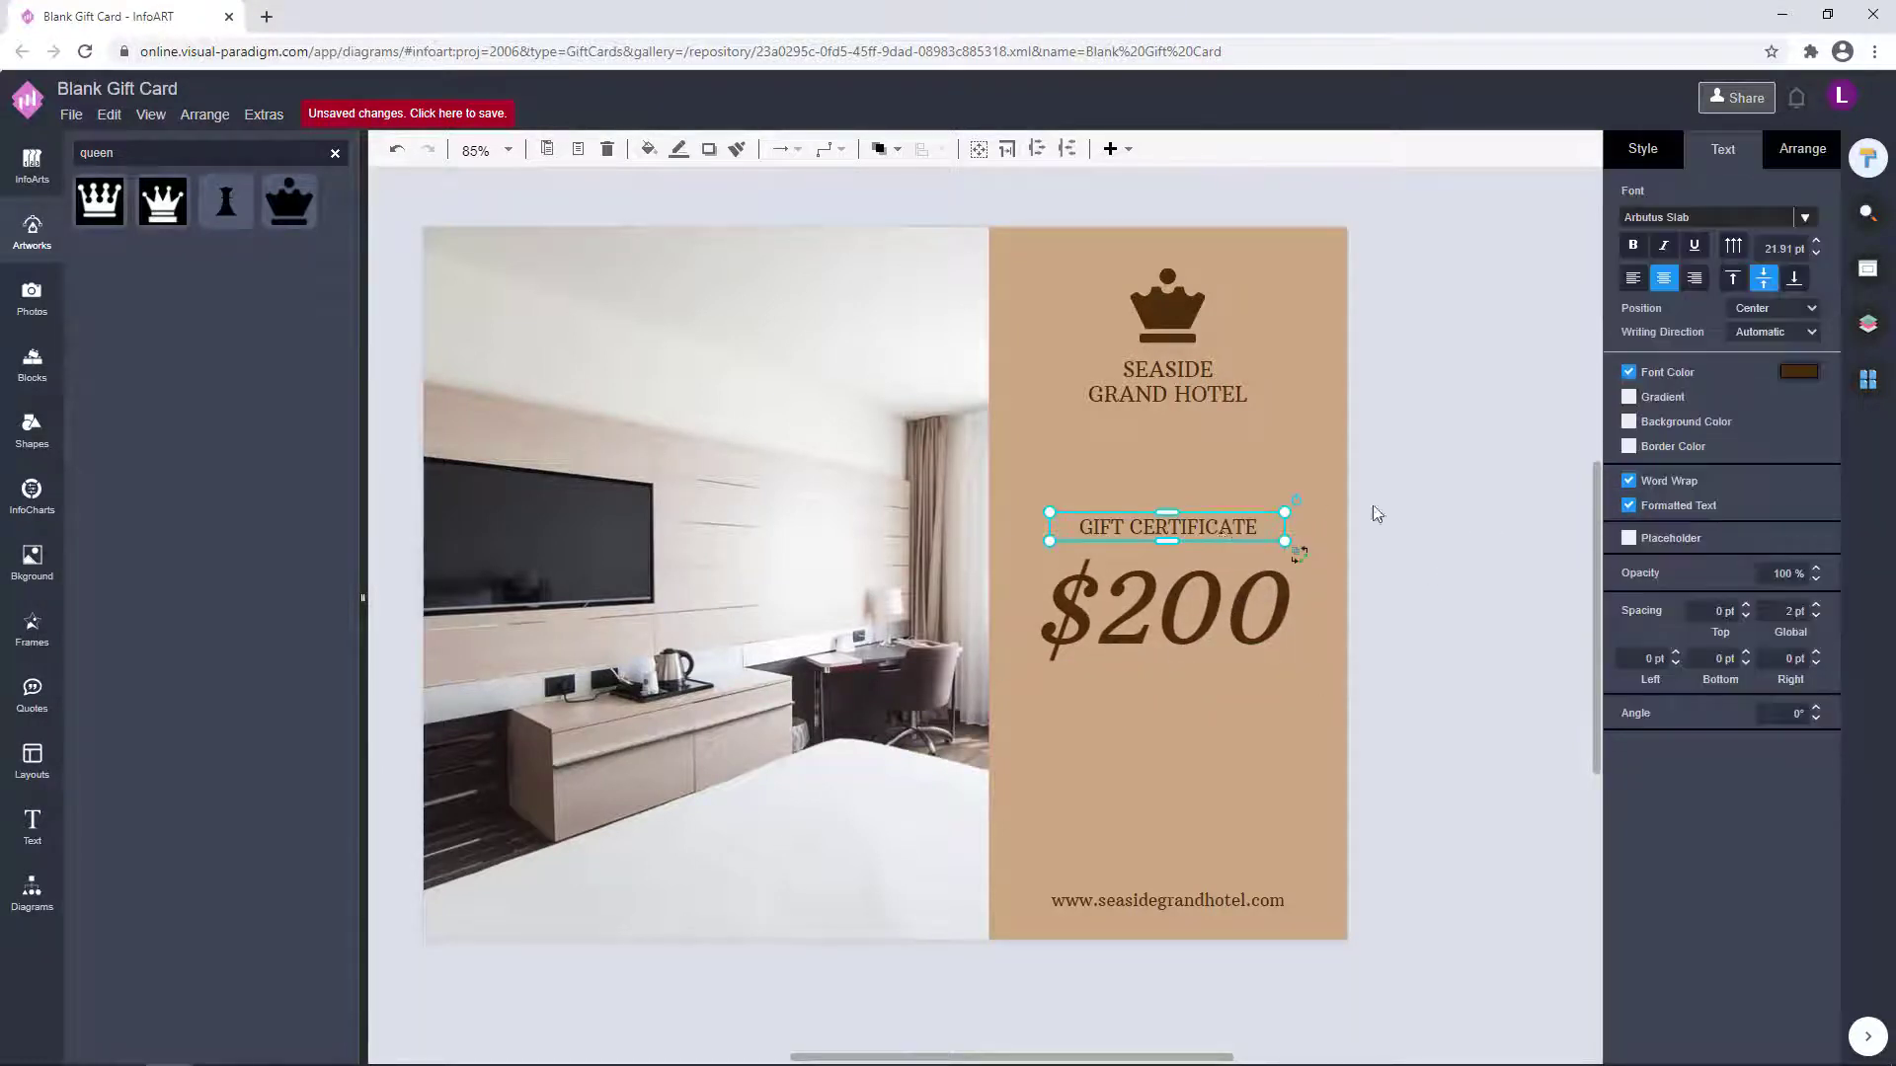
pyautogui.click(1251, 532)
pyautogui.click(1426, 525)
# - Slightly increase the line spacing of the two-line hotel name below the crown
pyautogui.doubleClick(1170, 405)
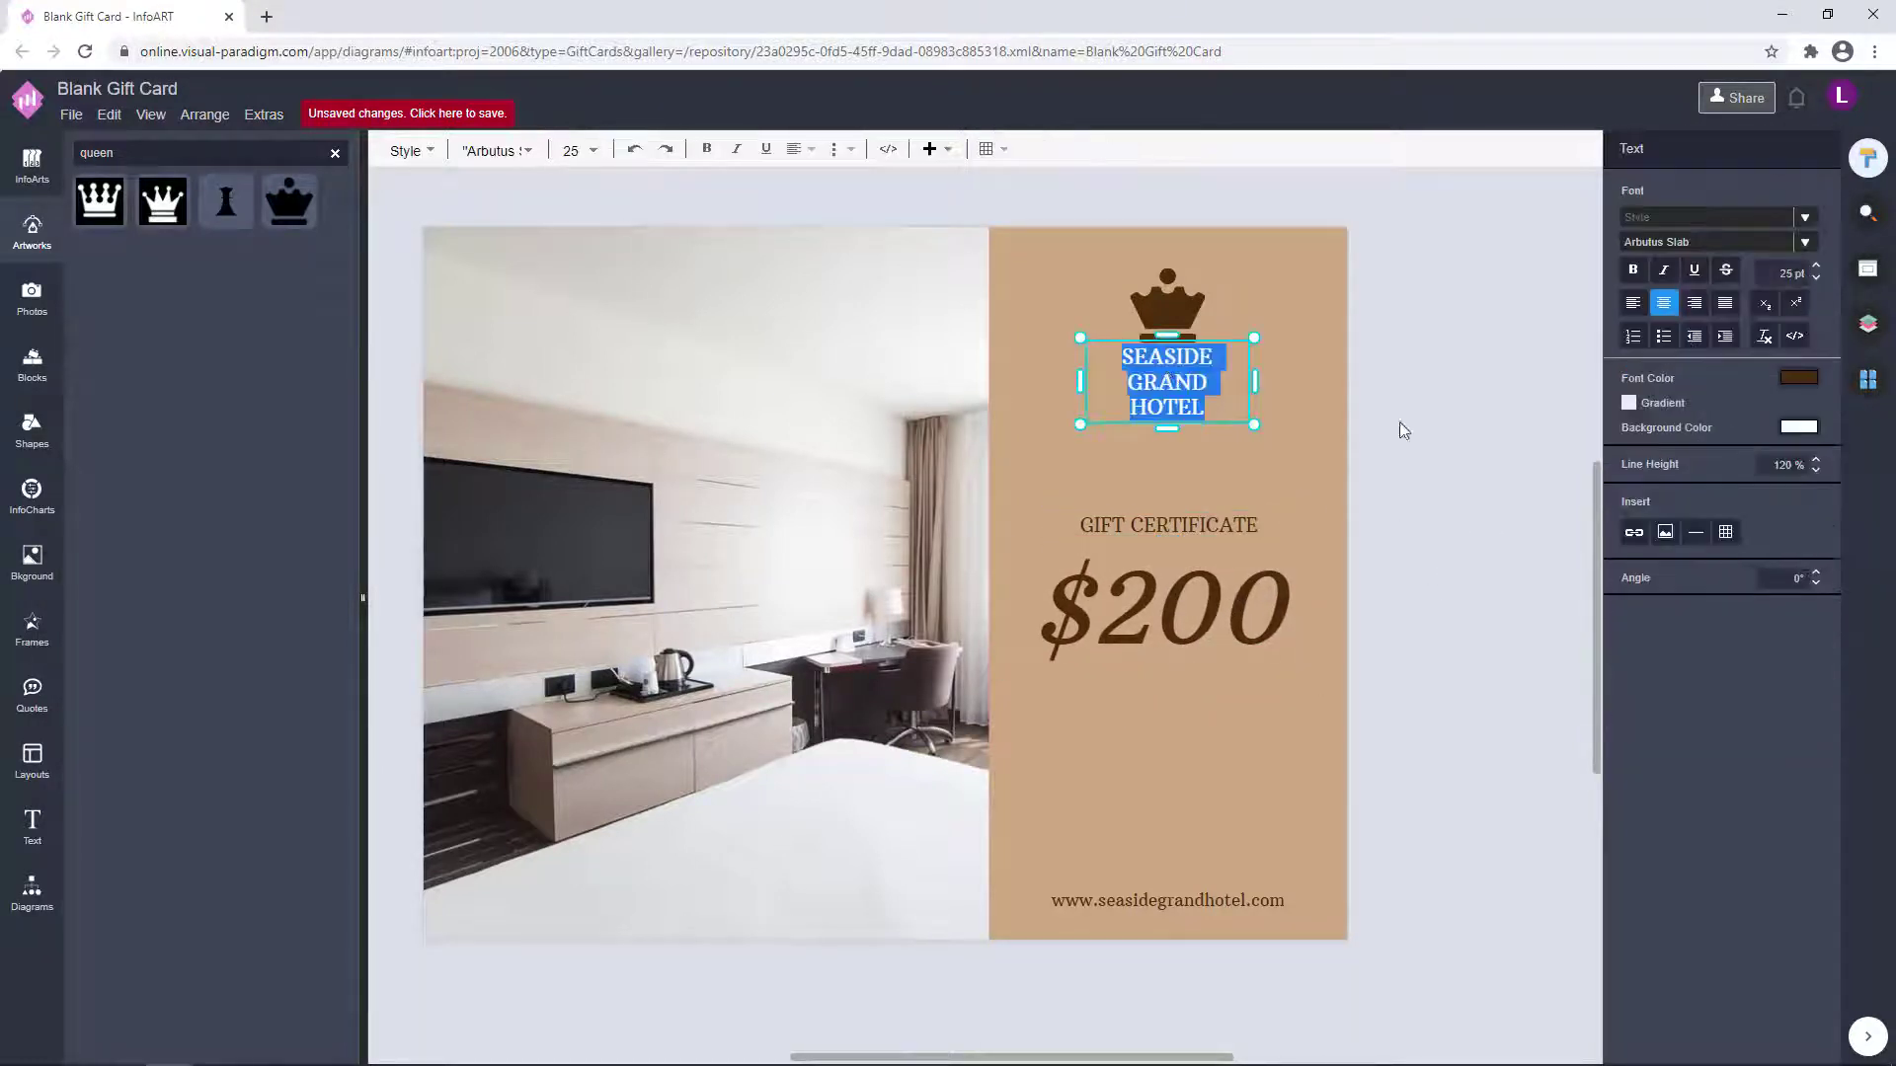
pyautogui.click(1379, 504)
pyautogui.click(1196, 388)
pyautogui.click(1379, 376)
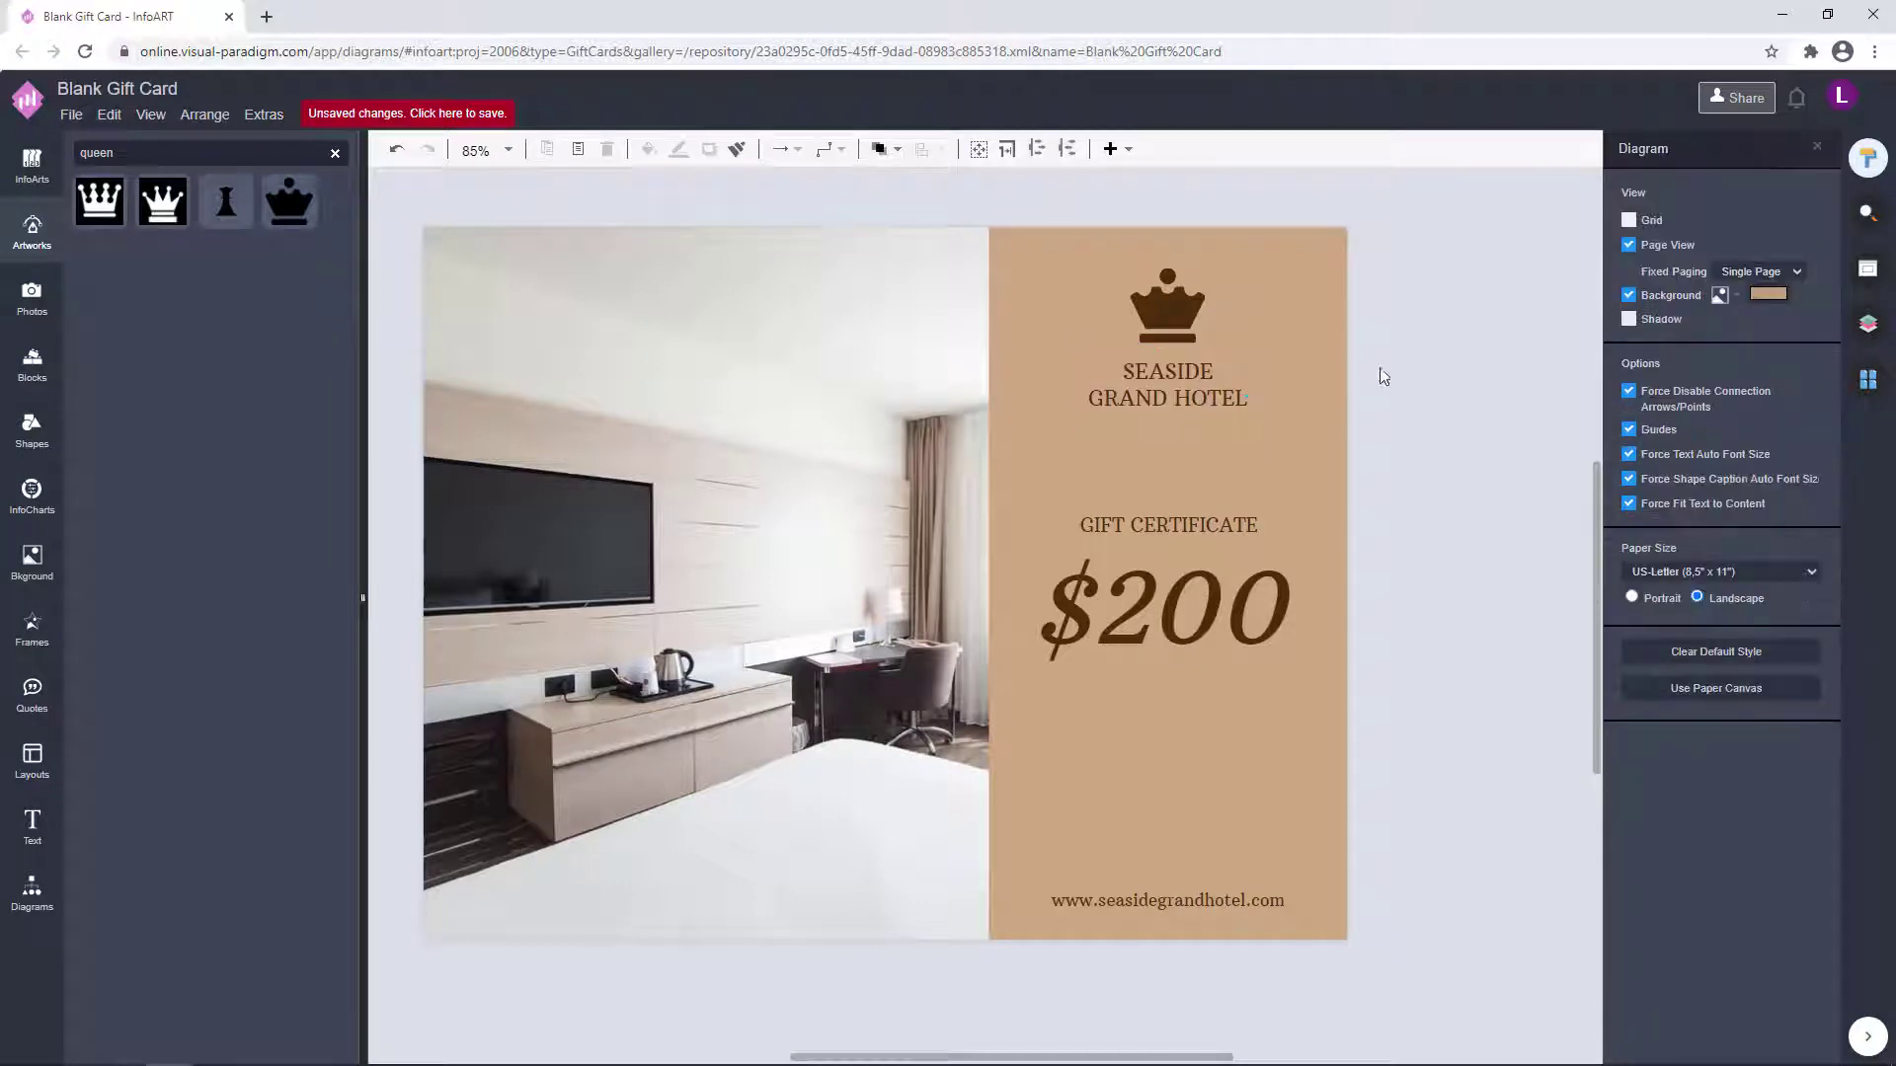
pyautogui.click(1184, 399)
# - Shift GIFT CERTIFICATE and $200 together slightly down the tan panel
pyautogui.moveTo(1436, 465); pyautogui.dragTo(972, 706)
pyautogui.moveTo(1166, 525); pyautogui.dragTo(1165, 537)
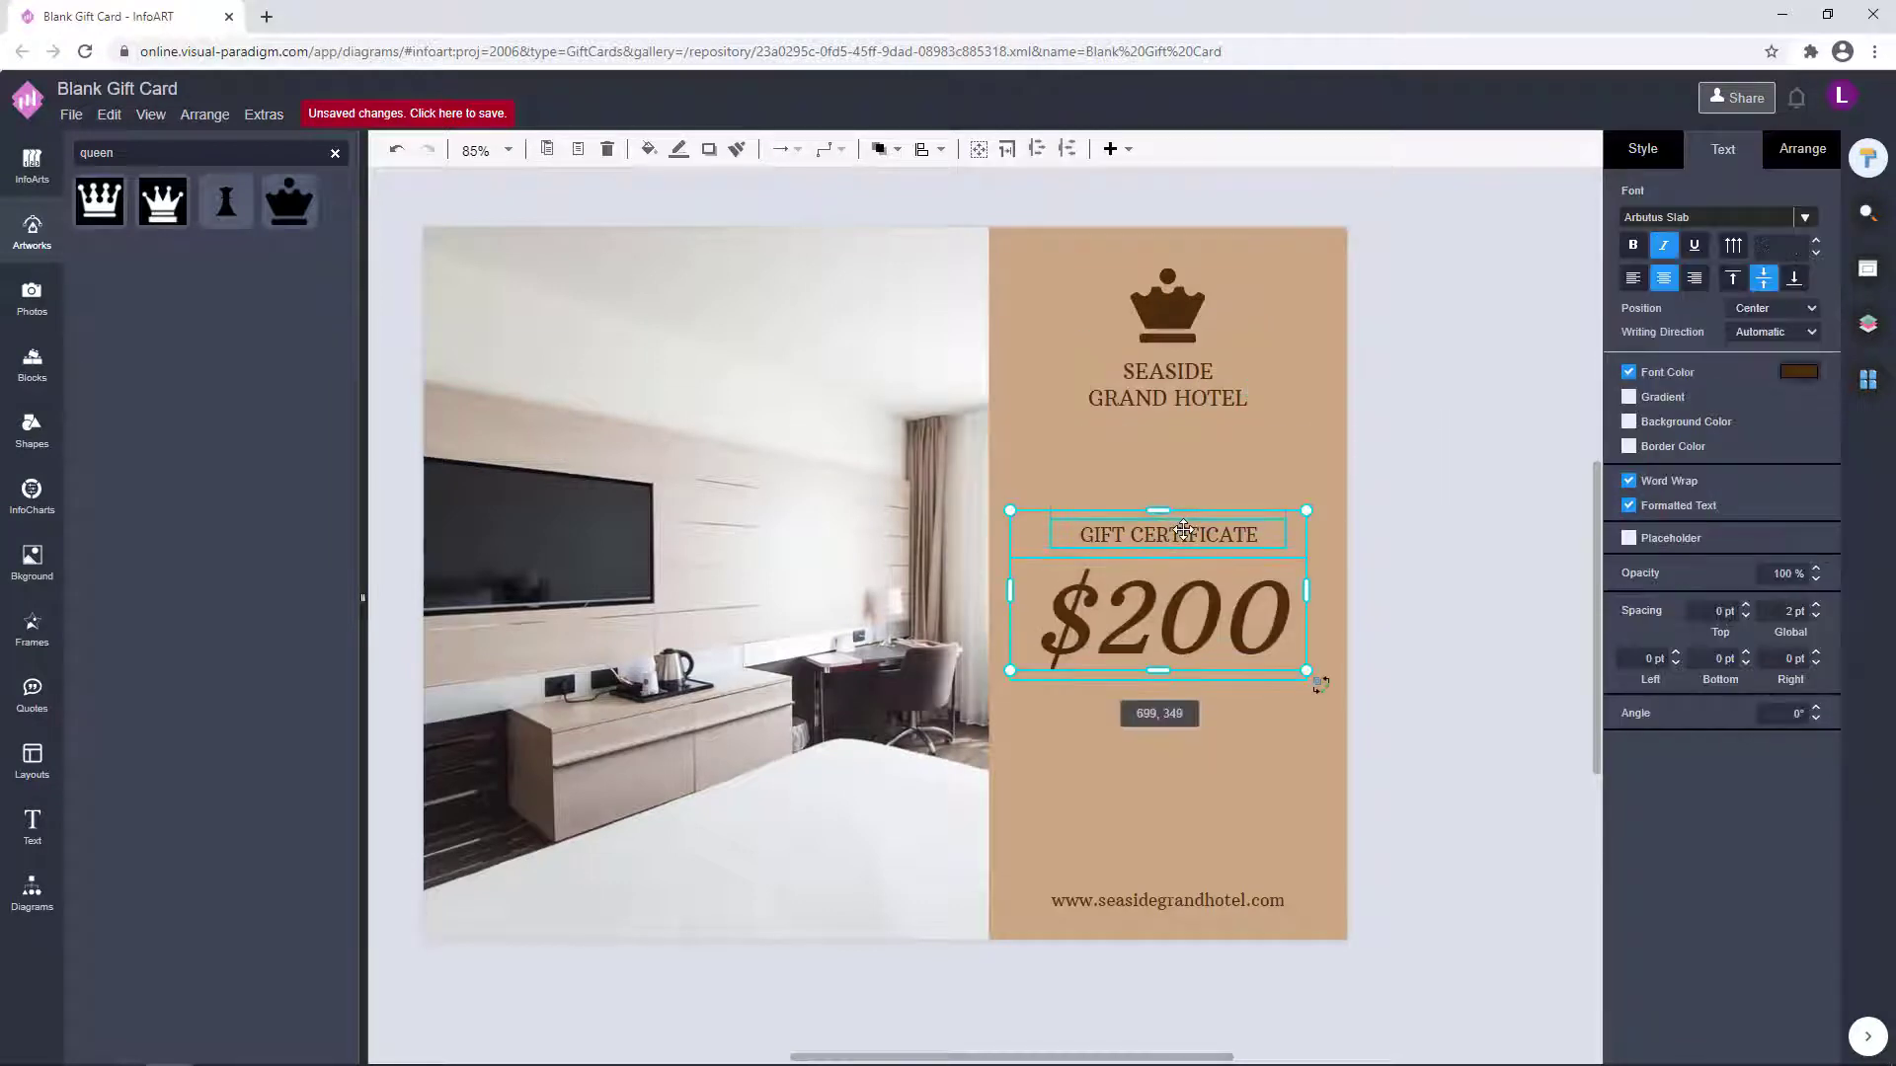
pyautogui.moveTo(1404, 465); pyautogui.dragTo(918, 719)
pyautogui.click(1402, 730)
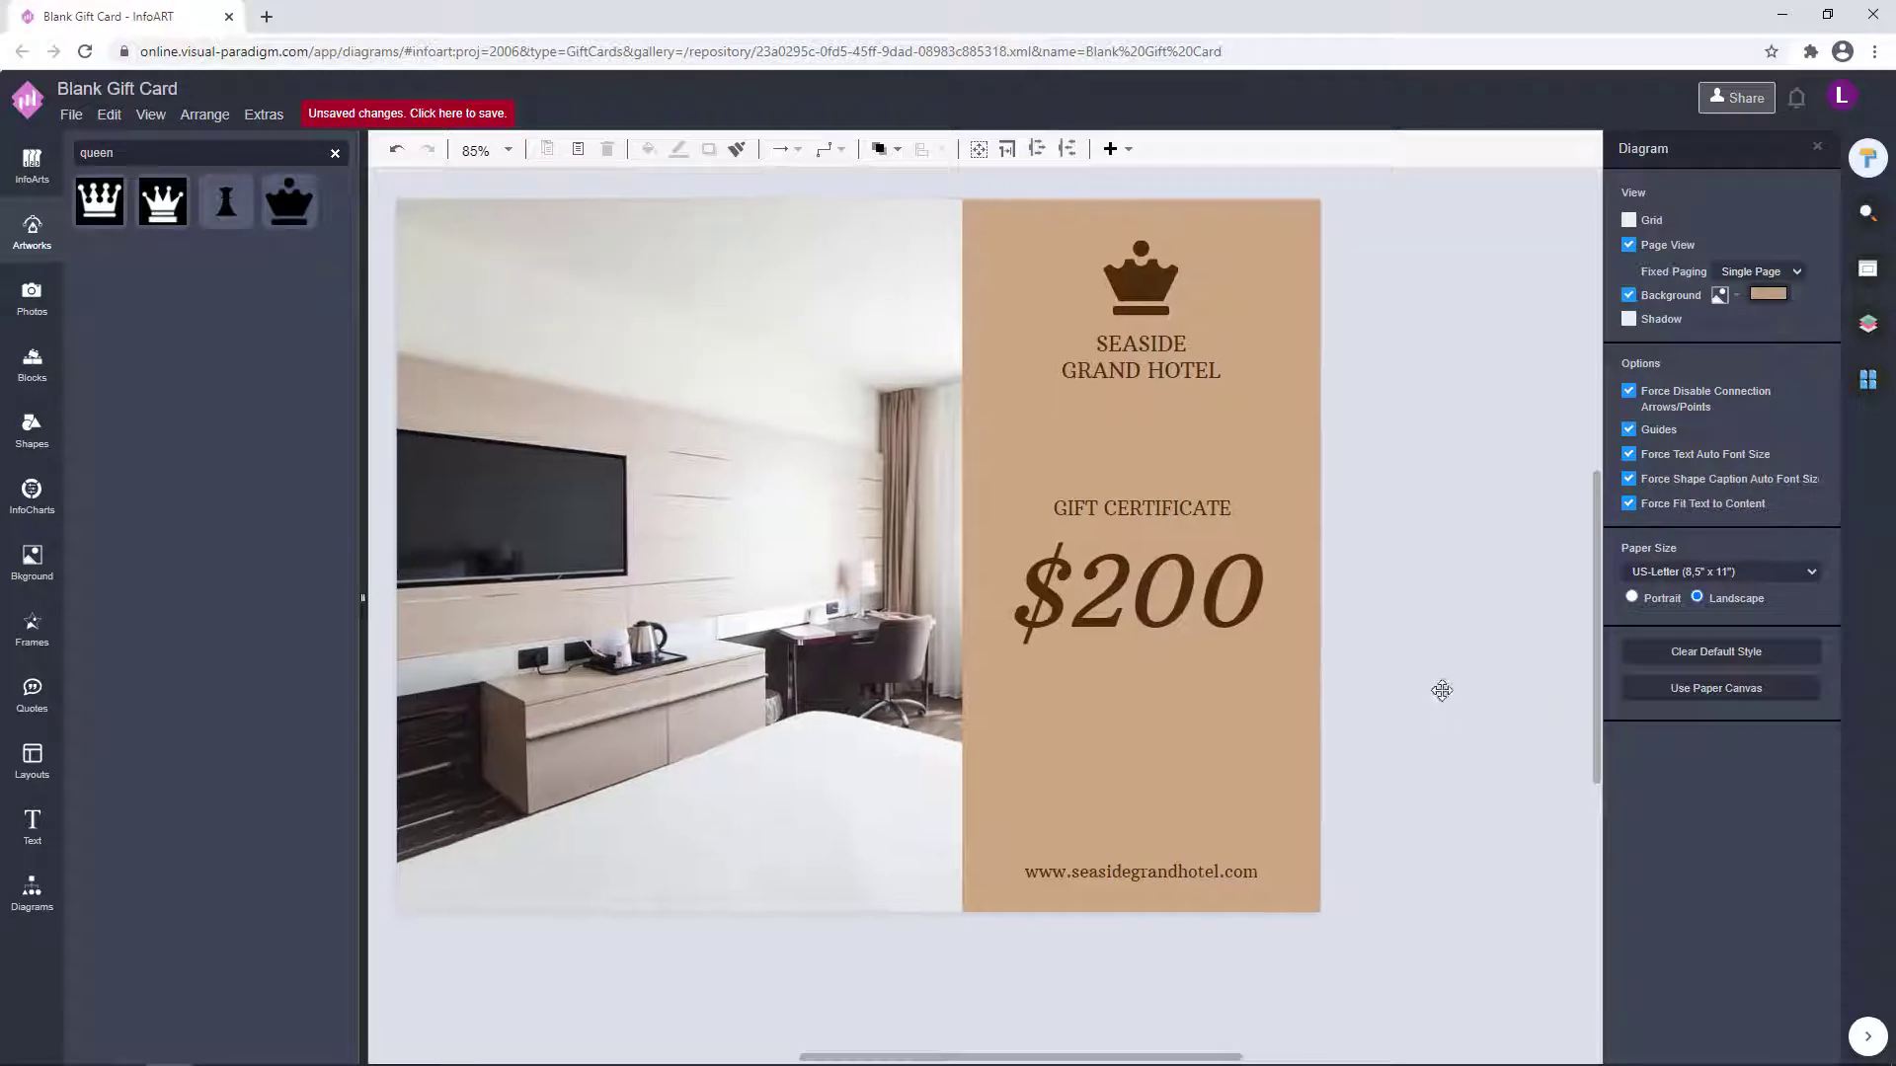
# - Nudge the website text slightly up and the crown, hotel name, GIFT CERTIFICATE and $200 slightly down
pyautogui.click(1239, 877)
pyautogui.click(1409, 784)
pyautogui.moveTo(1414, 728); pyautogui.dragTo(935, 257)
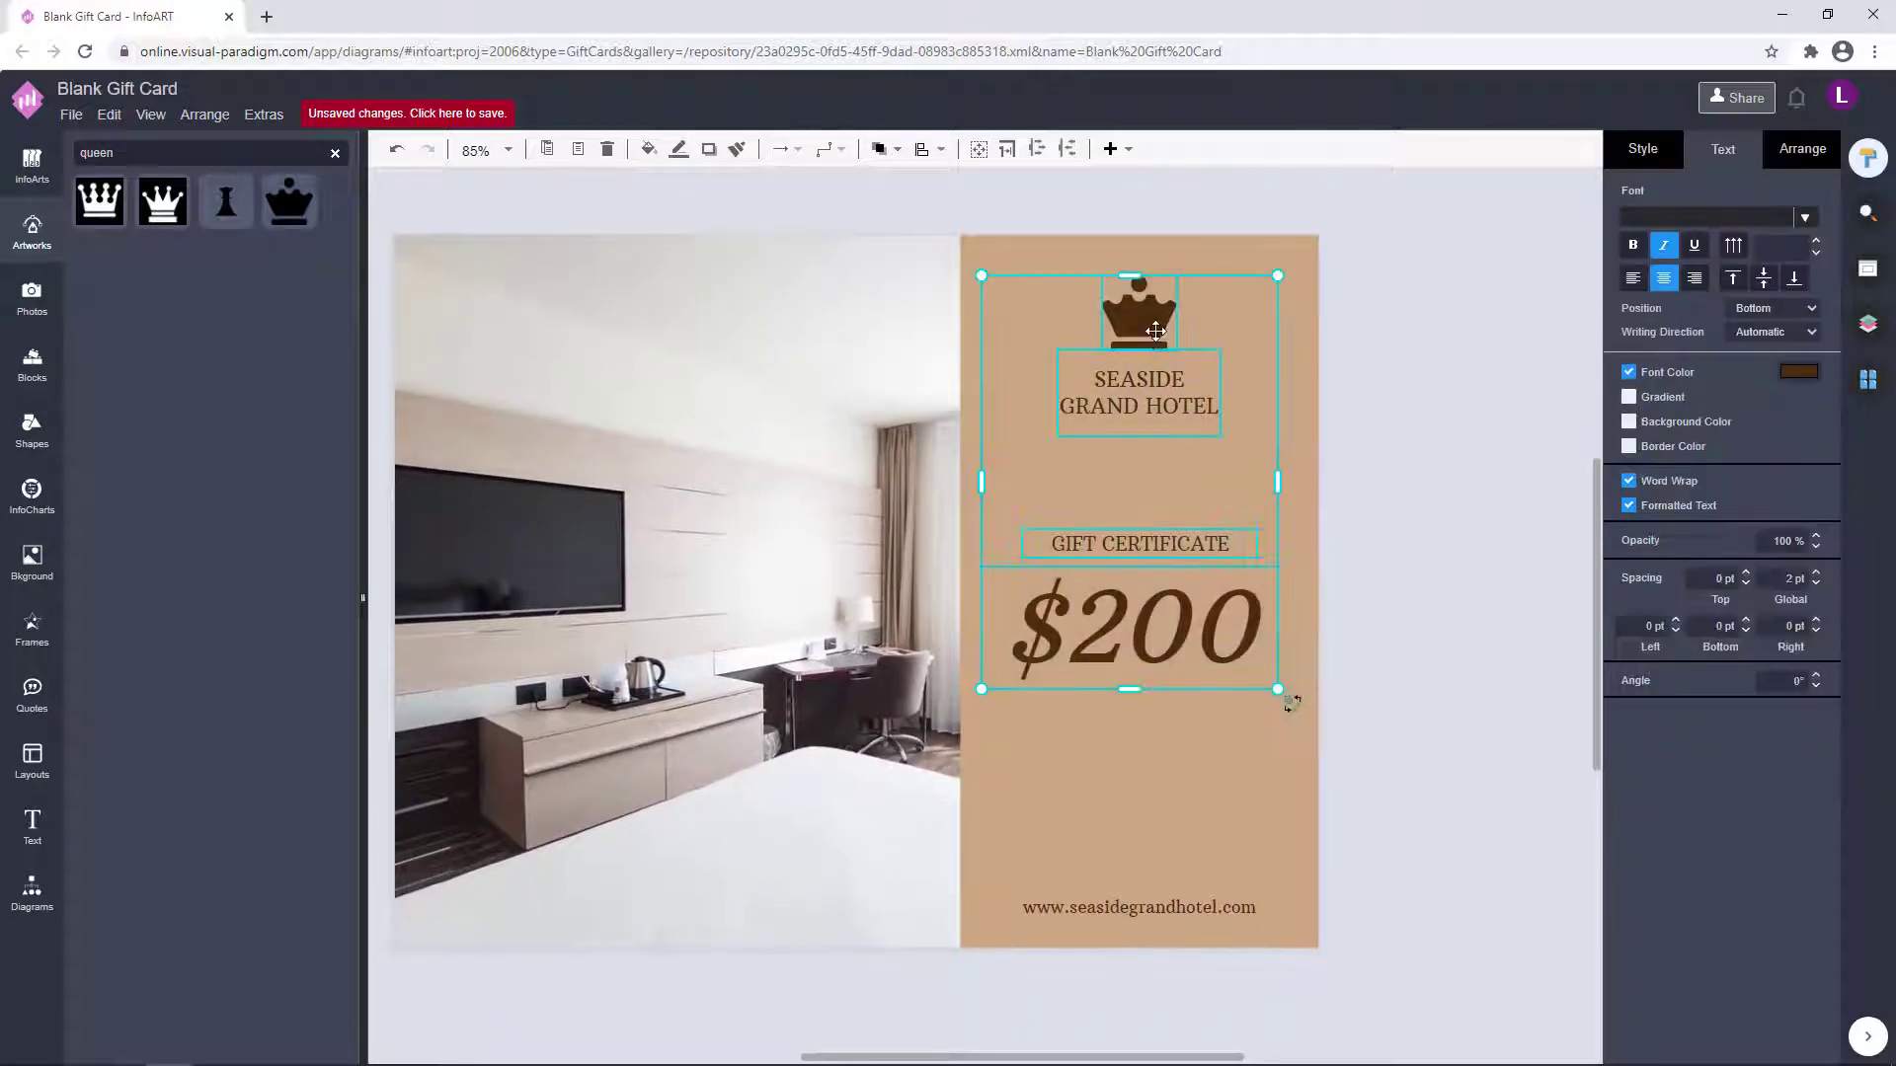
pyautogui.click(1464, 365)
pyautogui.click(1236, 901)
pyautogui.click(1418, 792)
# - Change the tan panel's fill color to dark brown 261E06
pyautogui.click(1306, 356)
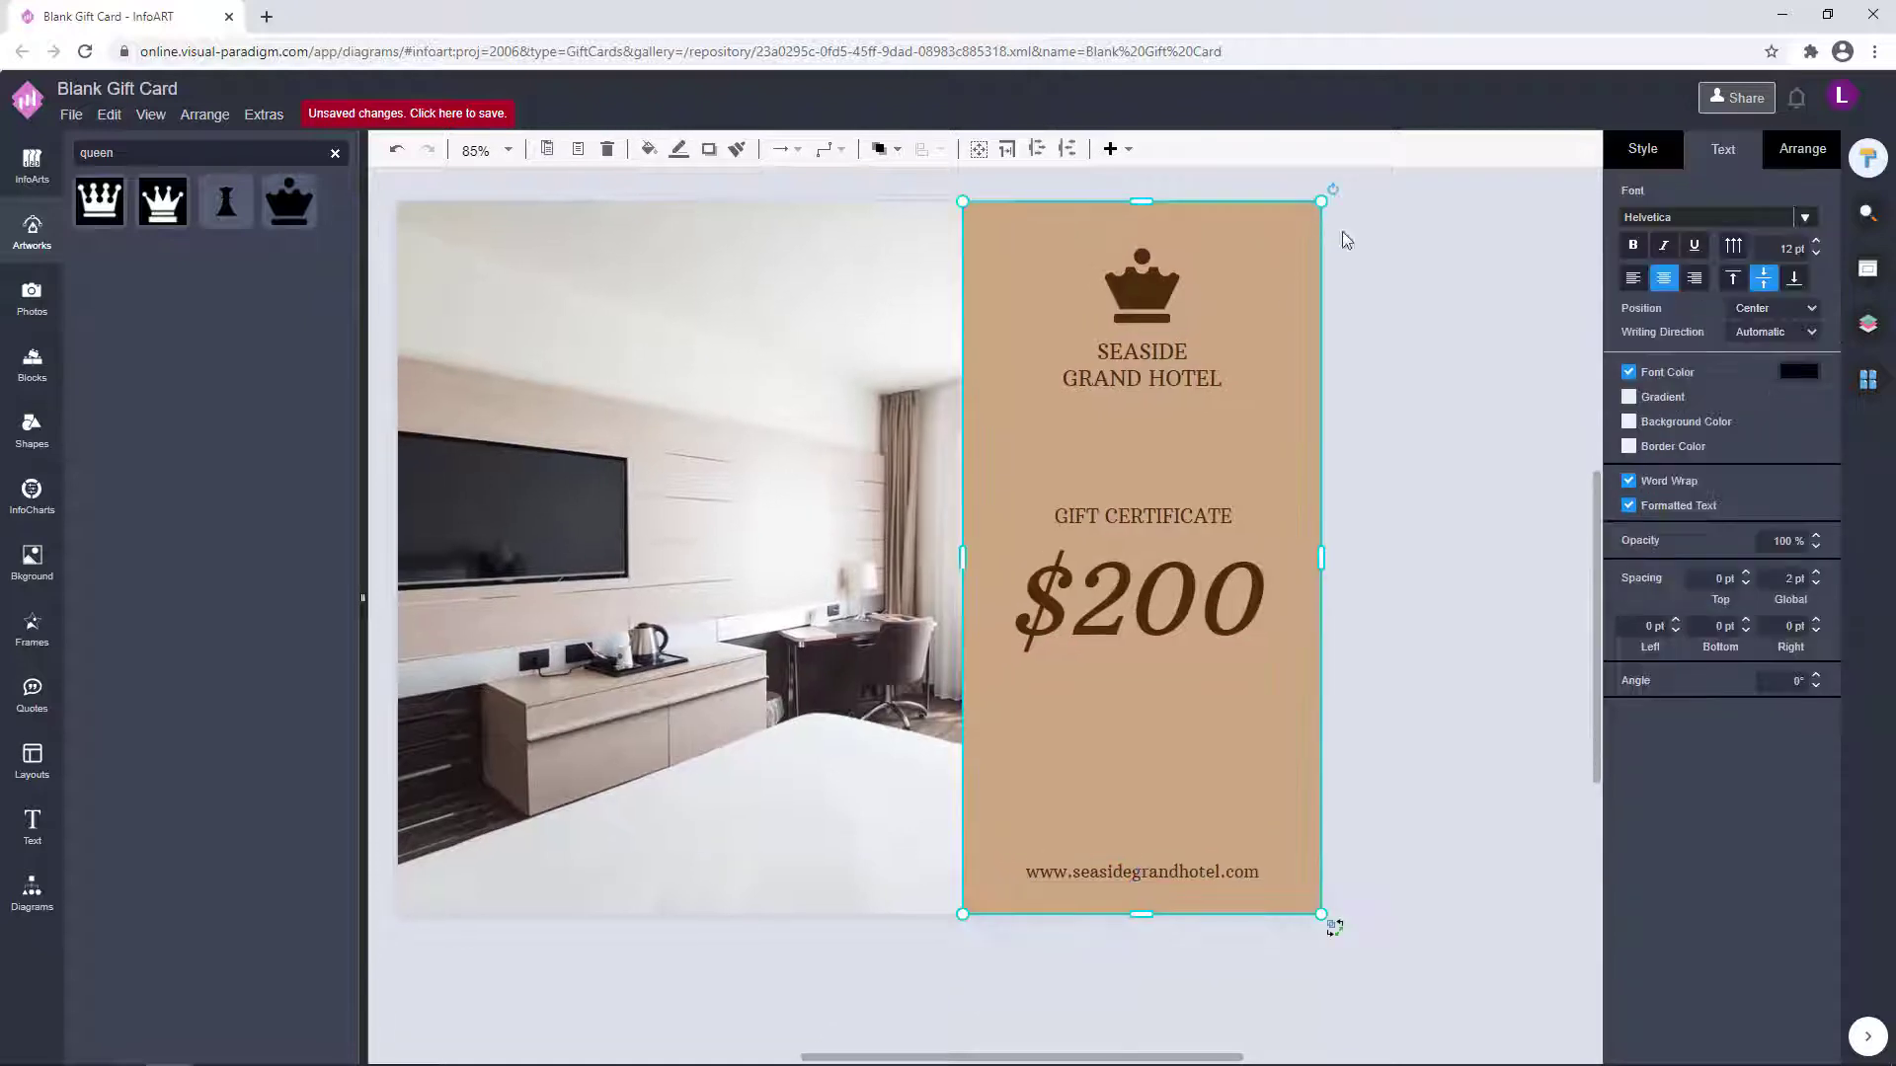
pyautogui.click(1642, 149)
pyautogui.click(1795, 294)
pyautogui.click(1678, 481)
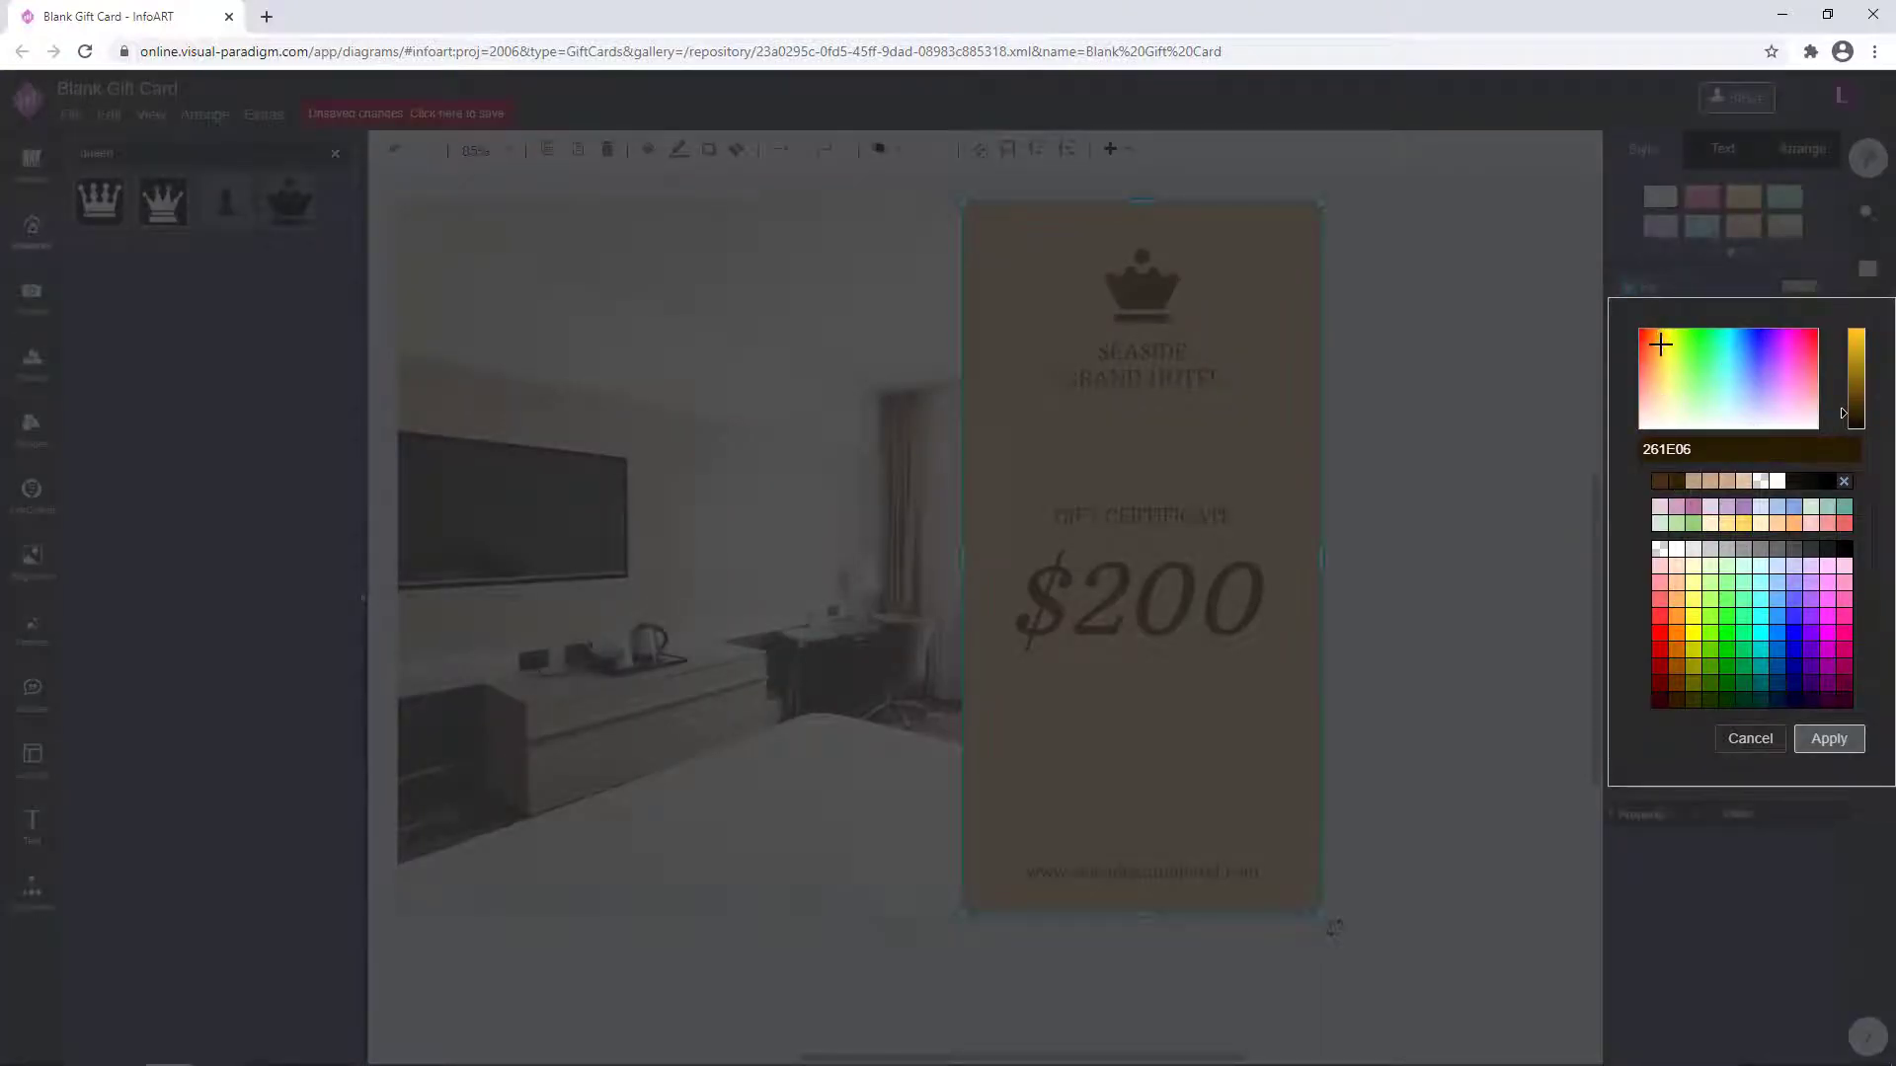
pyautogui.click(1842, 742)
# - Set the font color of the hotel name, GIFT CERTIFICATE, $200 and website texts to gold B0840C
pyautogui.click(1393, 968)
pyautogui.moveTo(1394, 968); pyautogui.dragTo(907, 219)
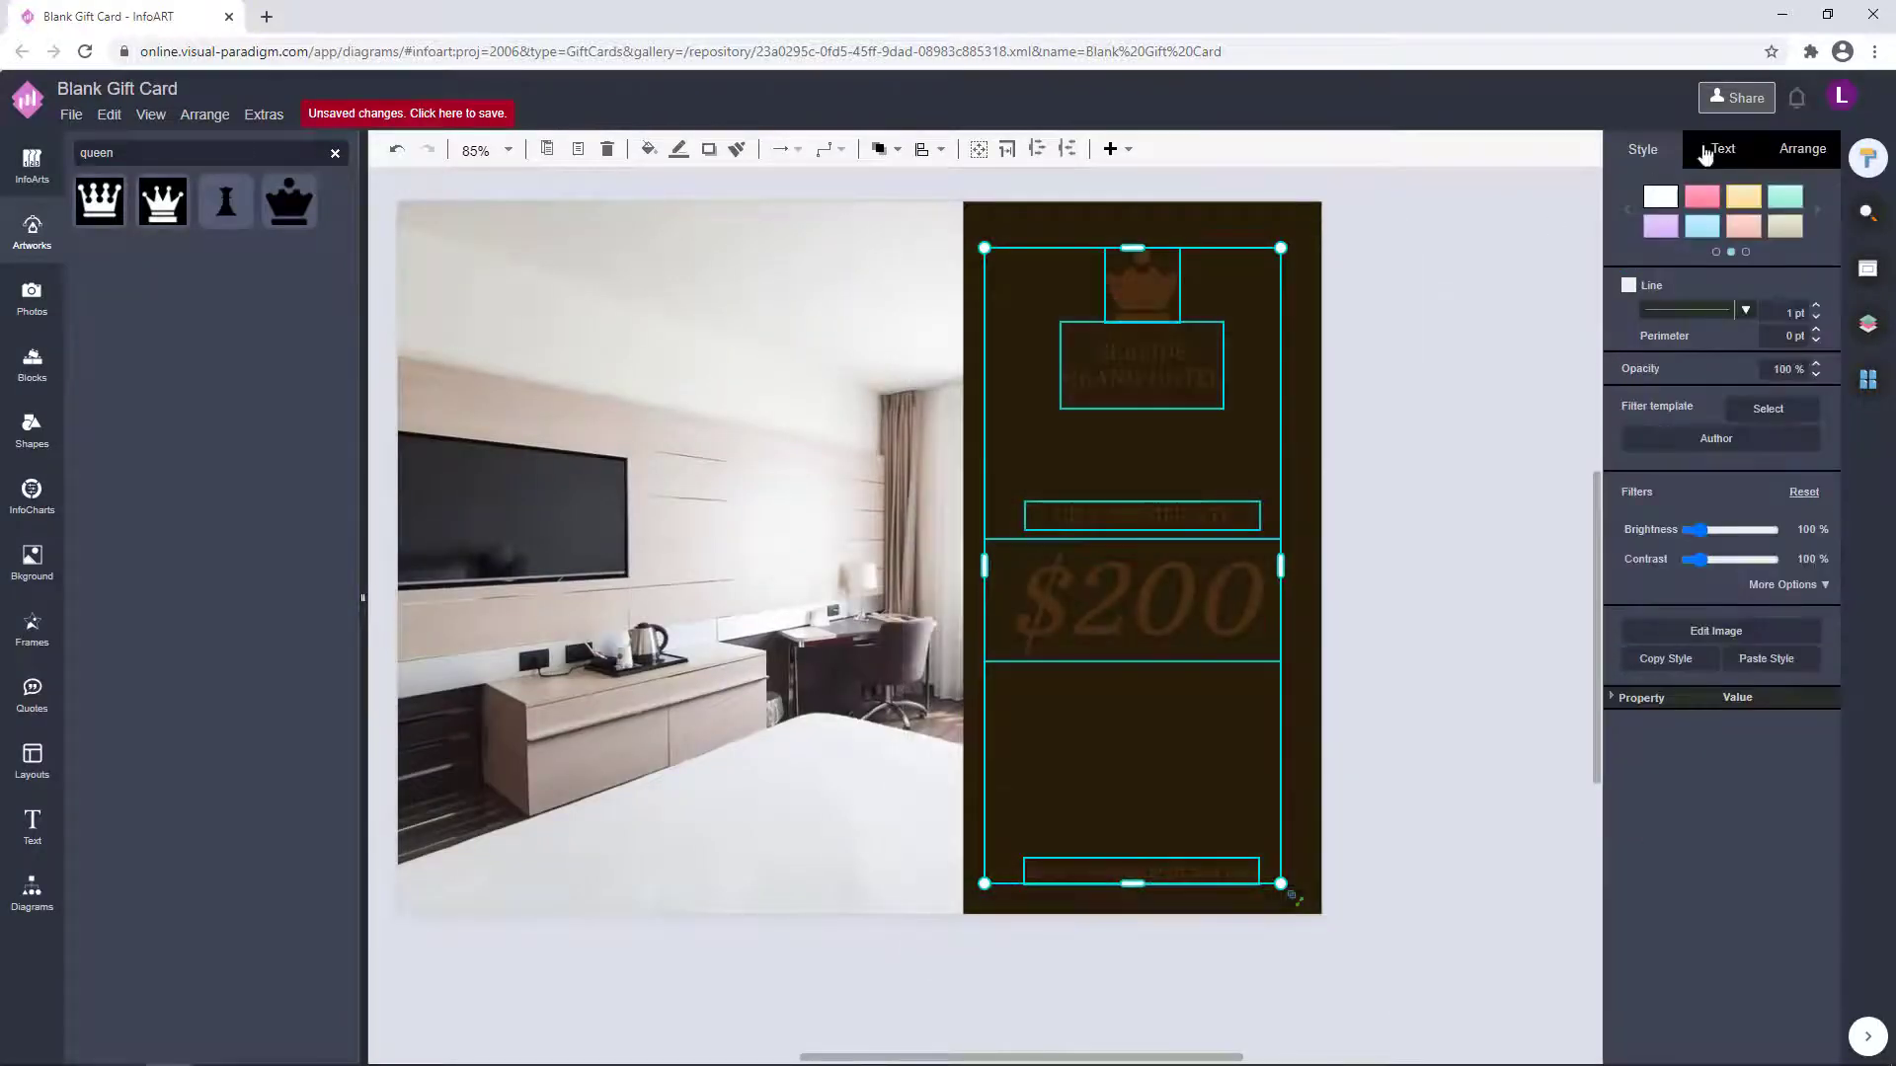
pyautogui.click(1709, 155)
pyautogui.click(1797, 373)
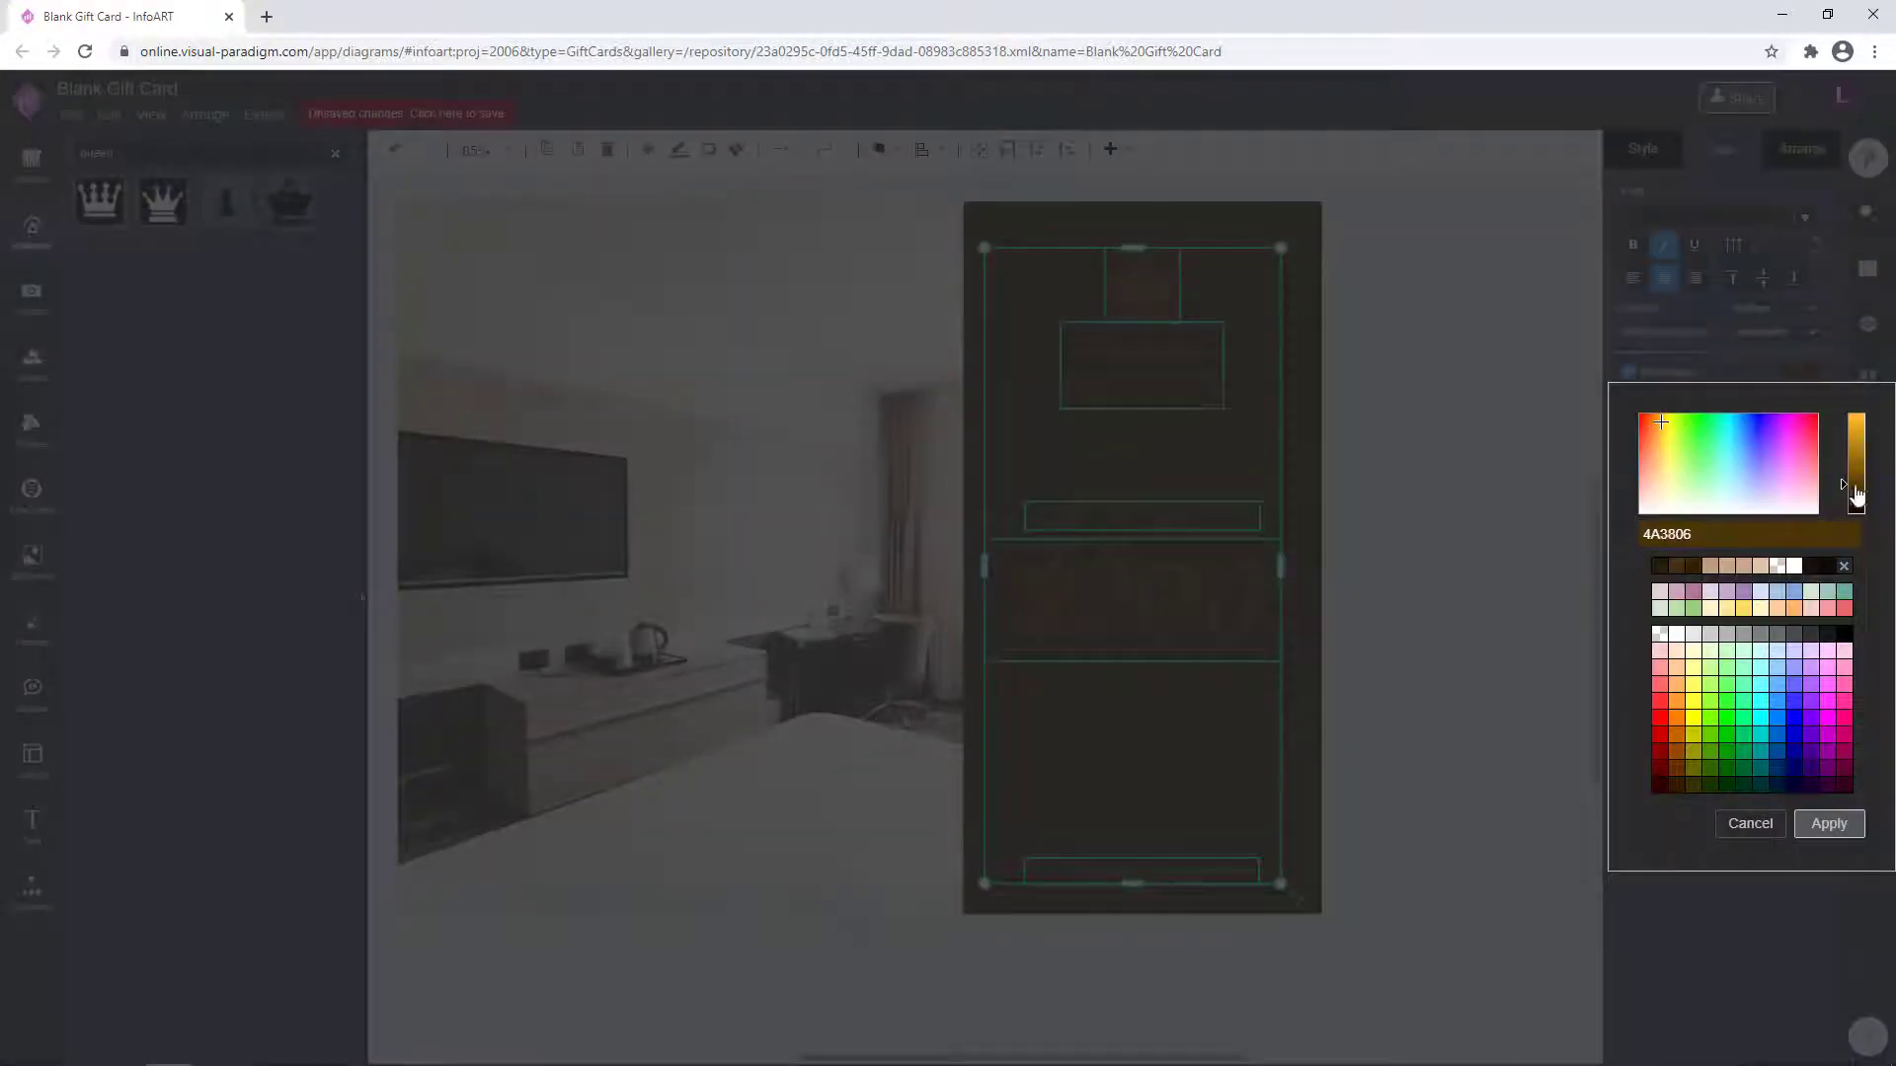
pyautogui.click(1853, 449)
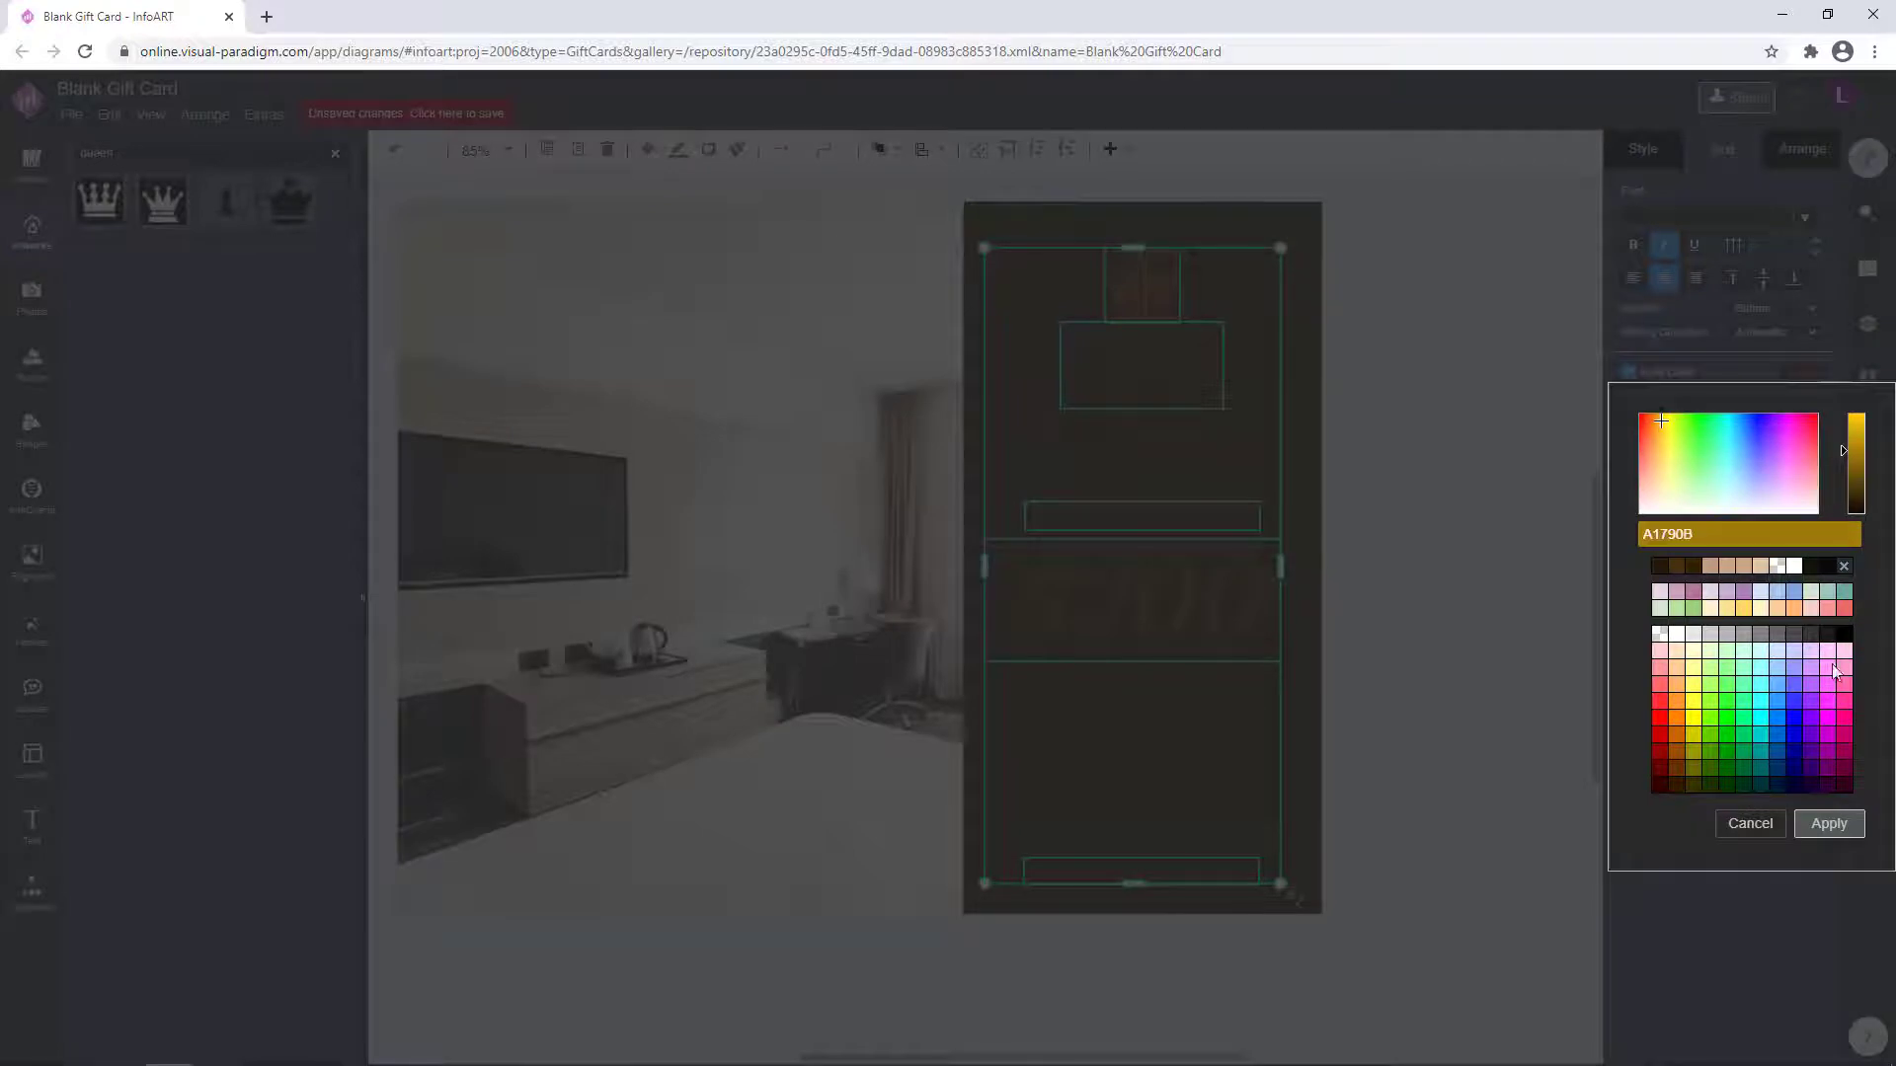
pyautogui.click(1828, 824)
pyautogui.click(1800, 375)
pyautogui.click(1846, 457)
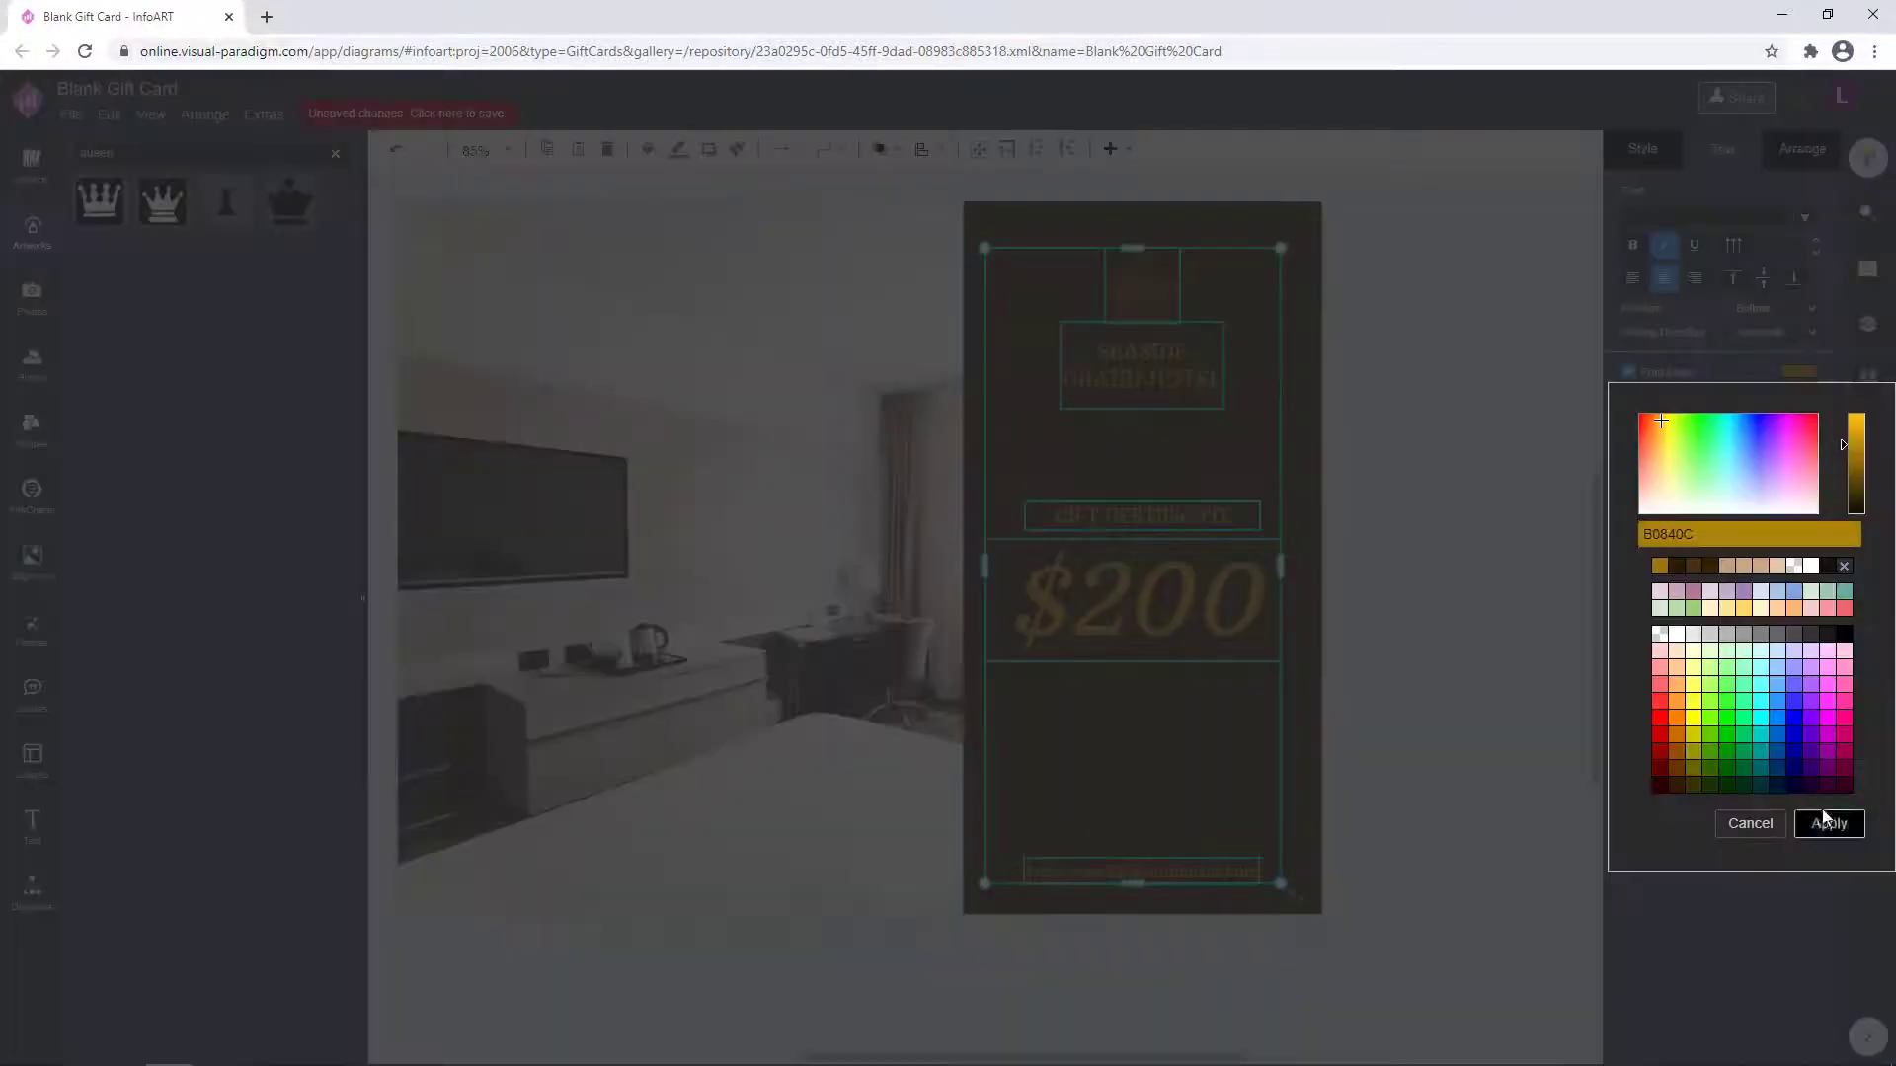
pyautogui.click(1827, 823)
# - Recolor the crown logo gold to match the panel texts
pyautogui.click(1198, 305)
pyautogui.click(1796, 371)
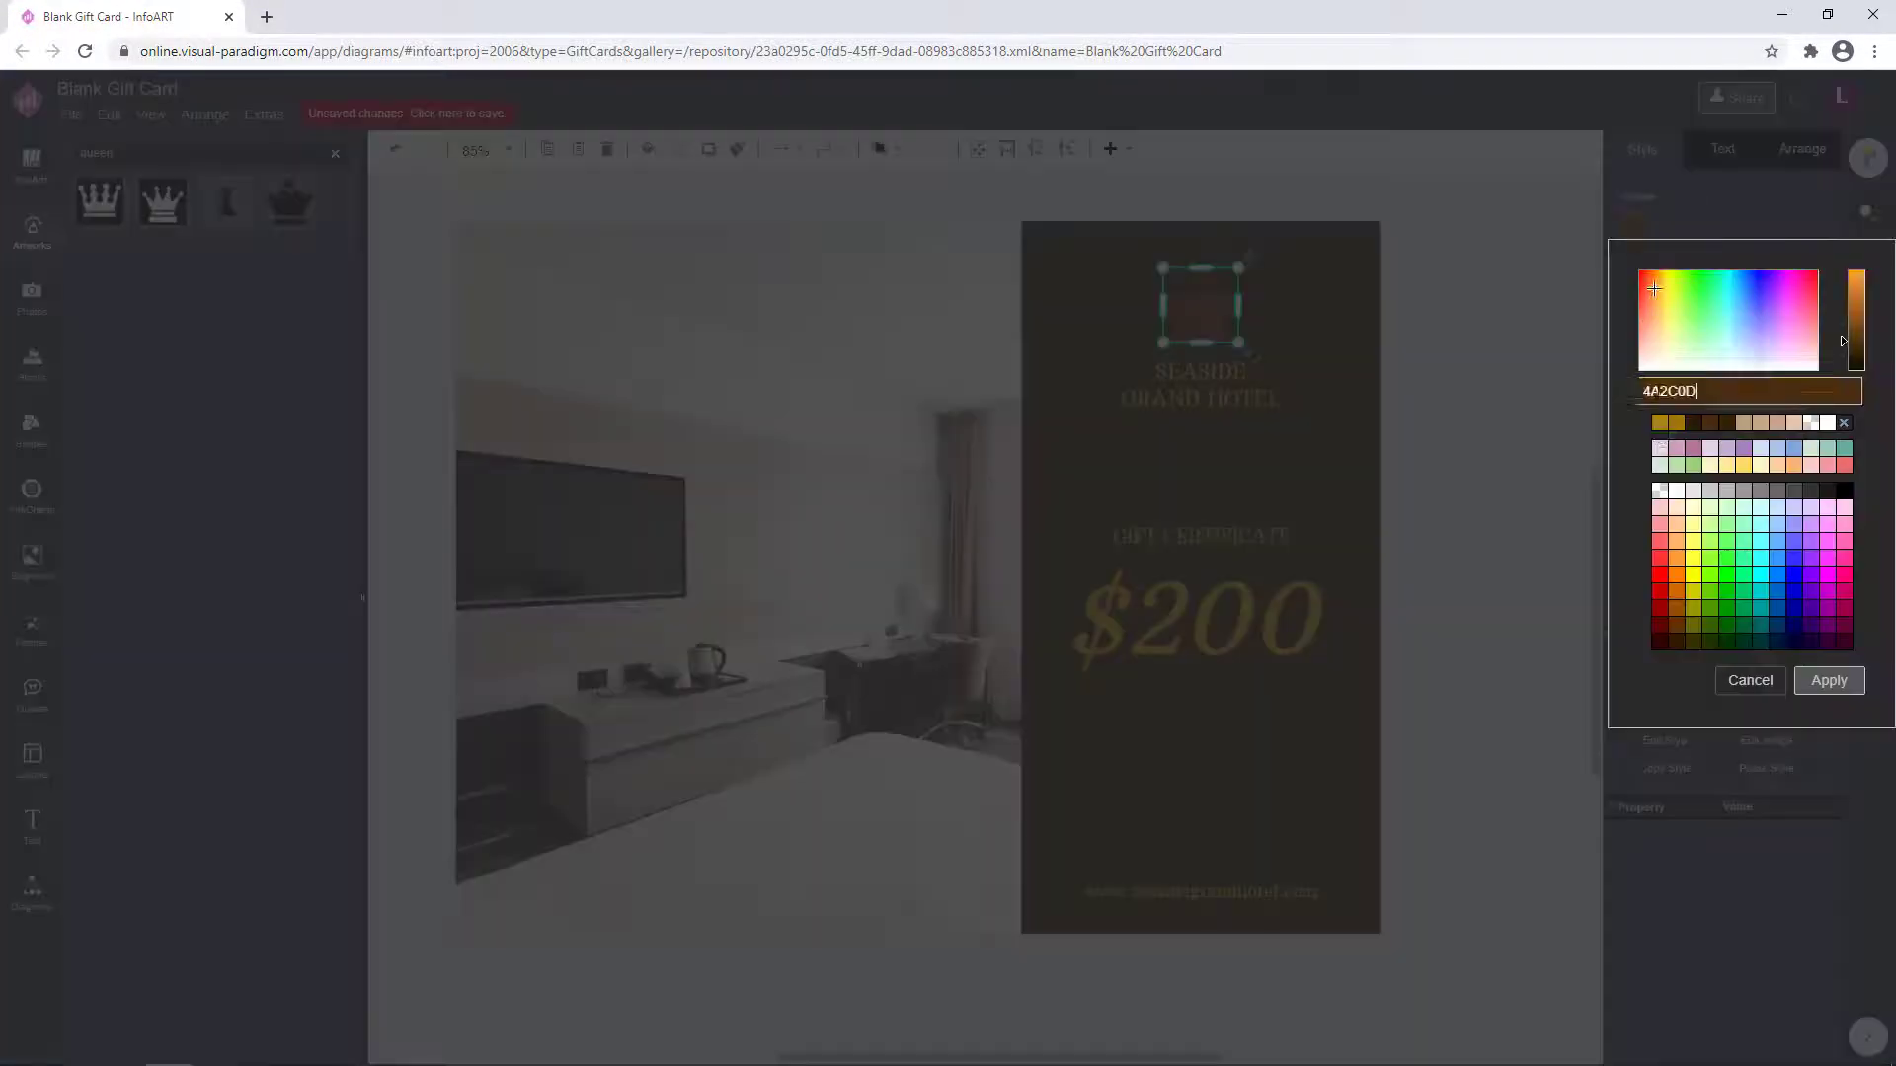
pyautogui.click(1829, 681)
# - Try a slightly different dark brown fill on the panel
pyautogui.click(1373, 918)
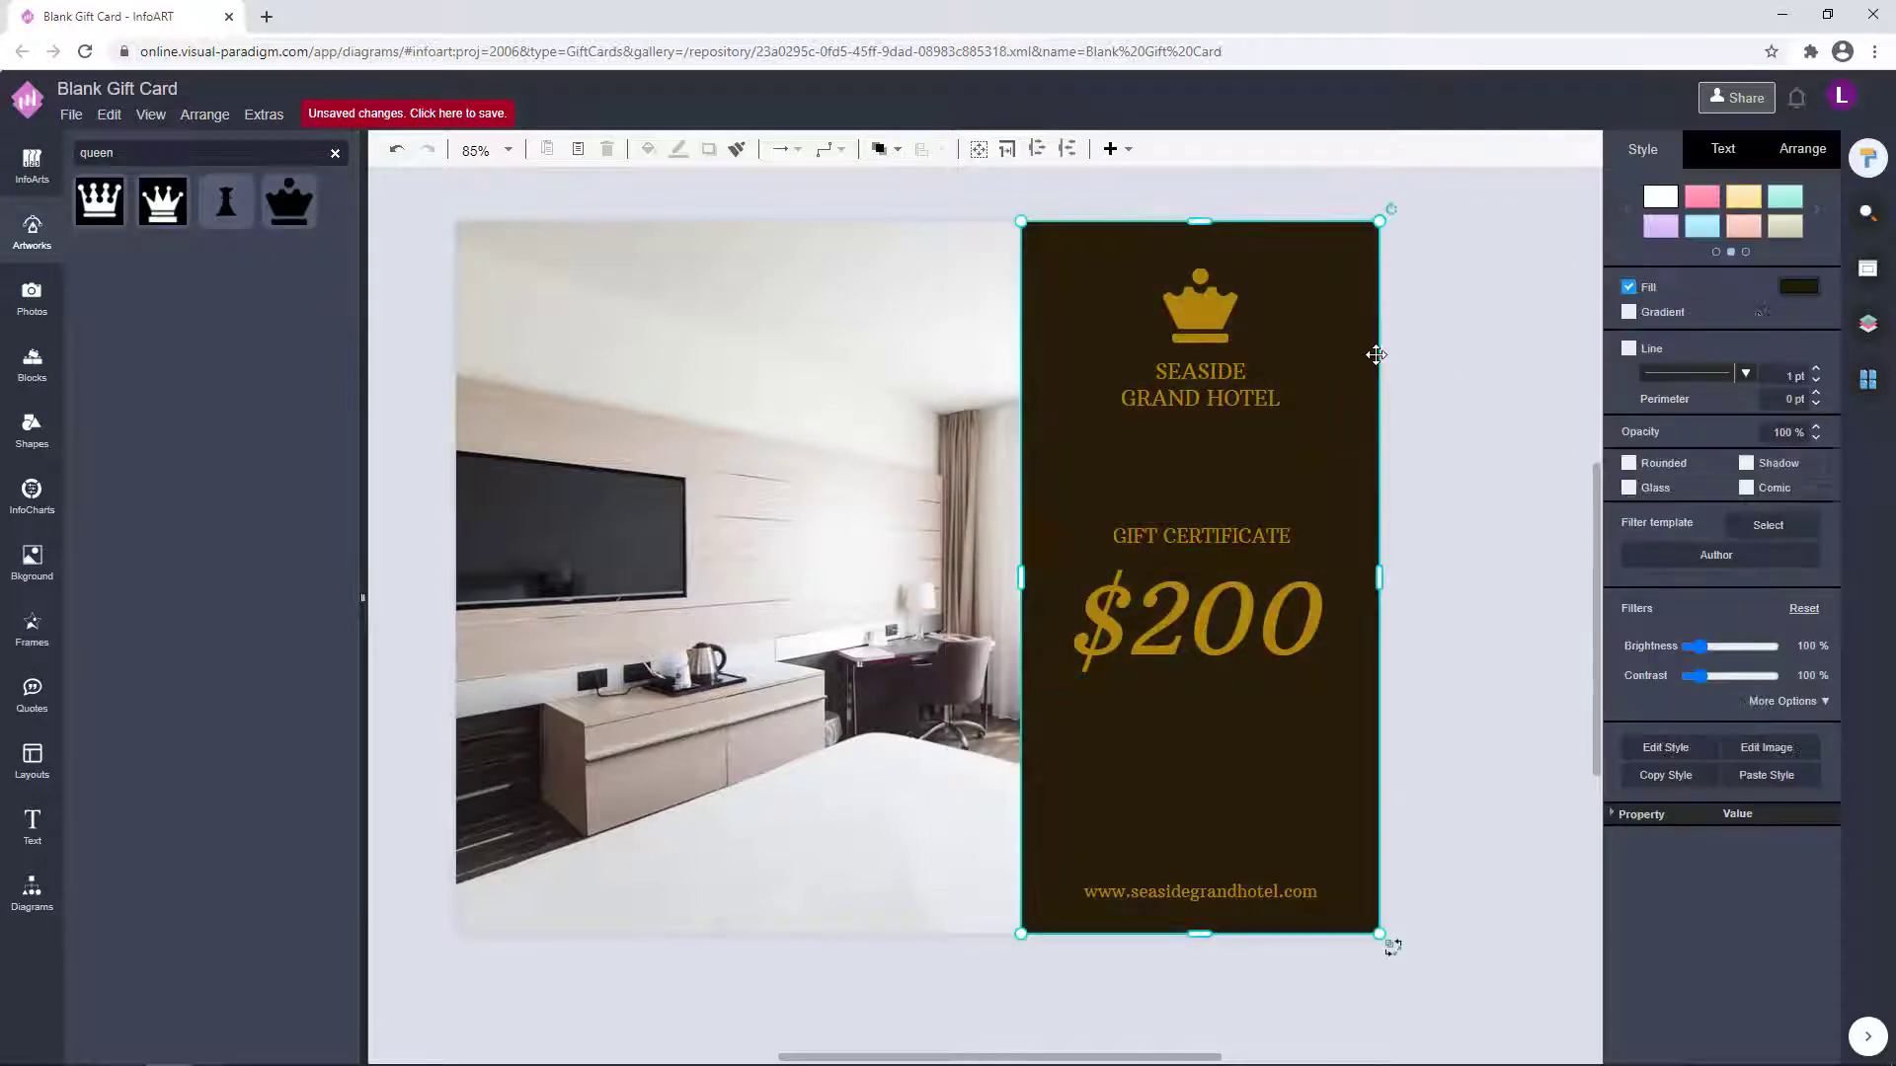
pyautogui.click(1798, 291)
pyautogui.click(1828, 738)
pyautogui.click(1509, 614)
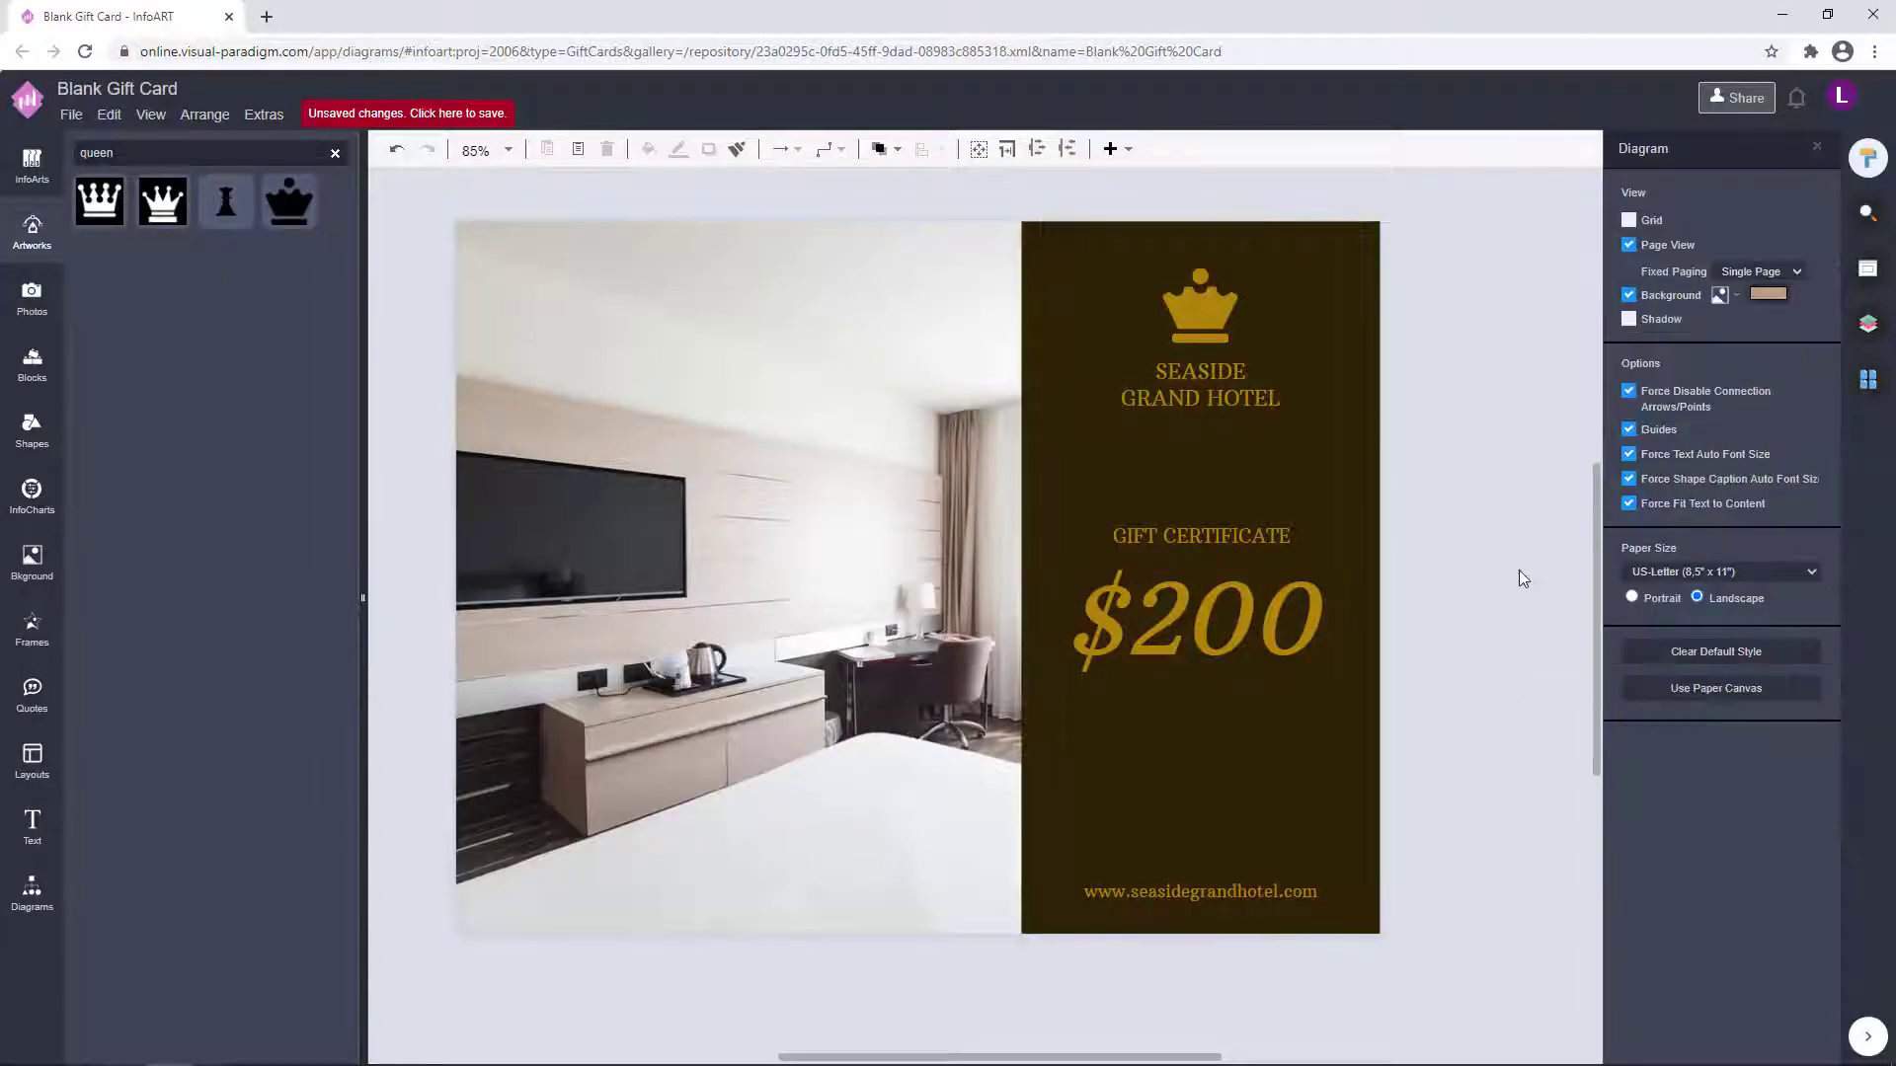
# - Set the page background color to dark brown 2E1E06
pyautogui.click(1783, 307)
pyautogui.click(1667, 489)
pyautogui.click(1854, 413)
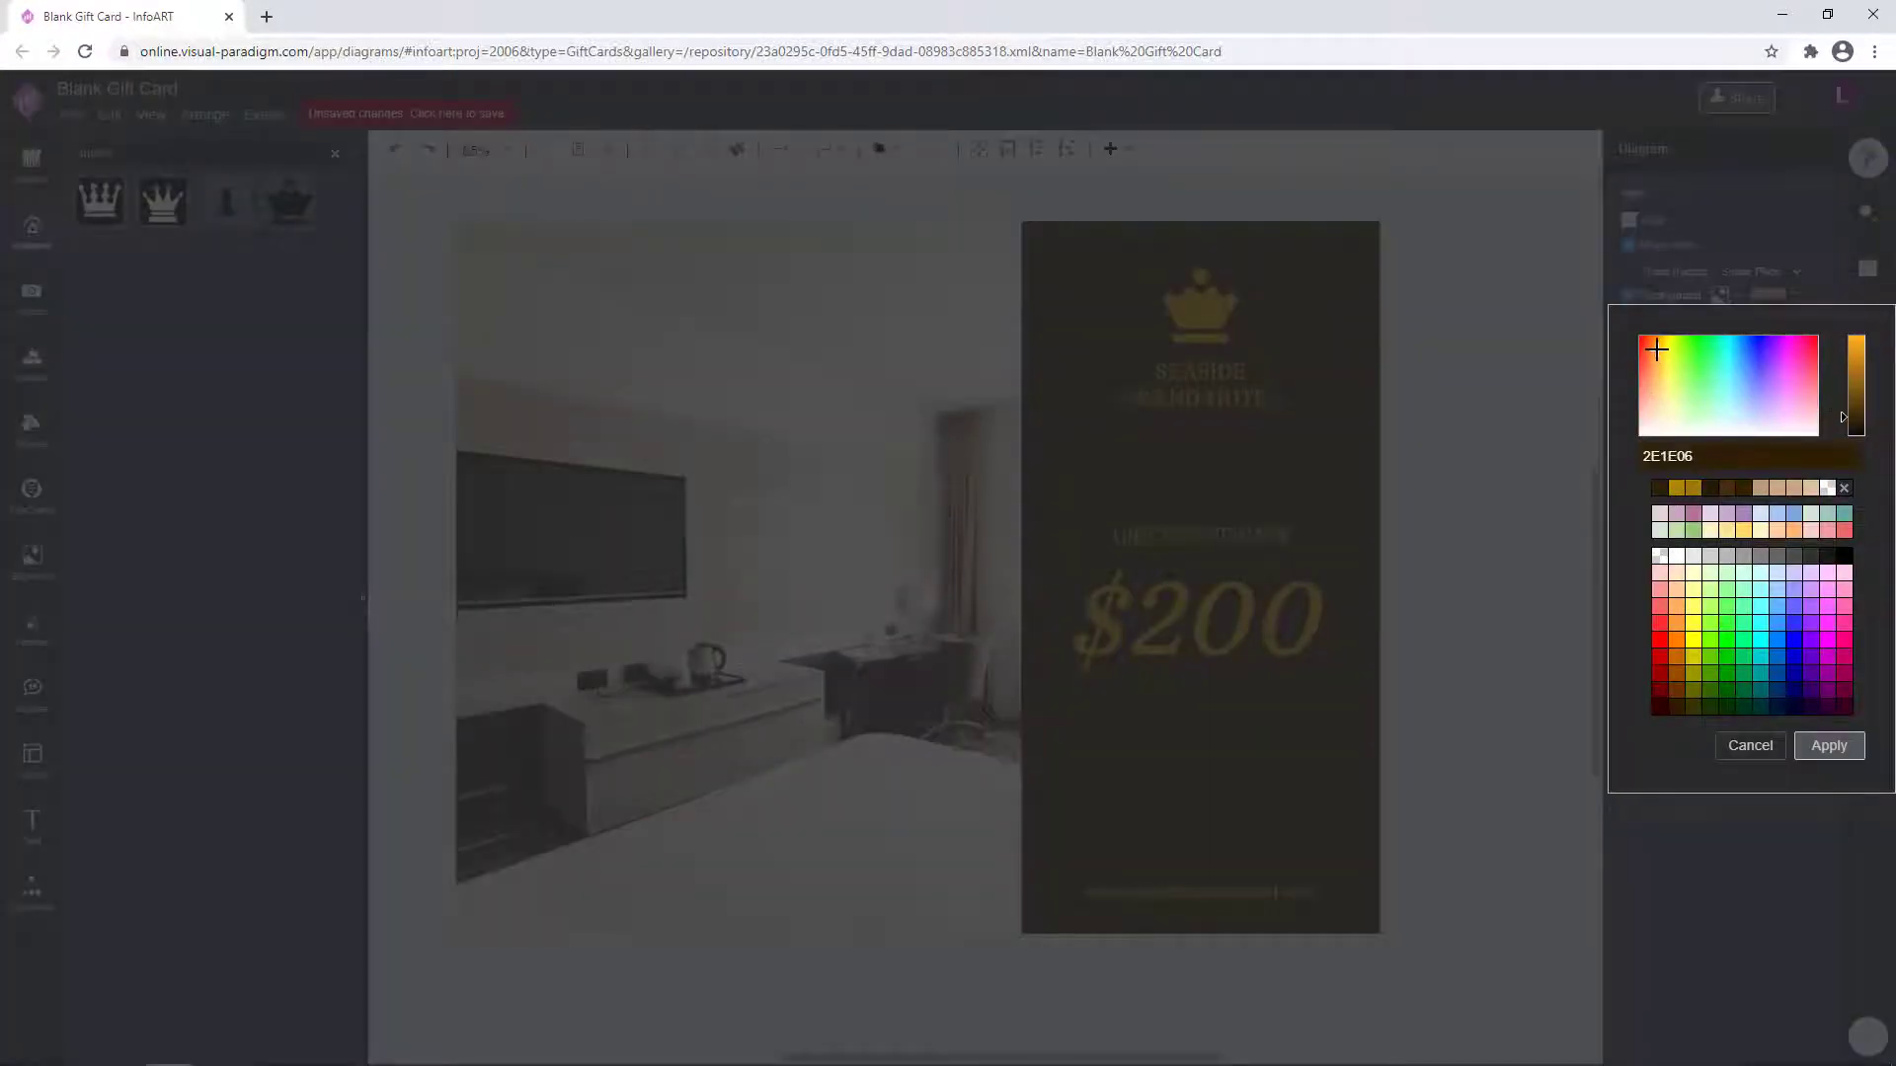
pyautogui.click(1827, 748)
pyautogui.click(1313, 888)
pyautogui.click(1464, 778)
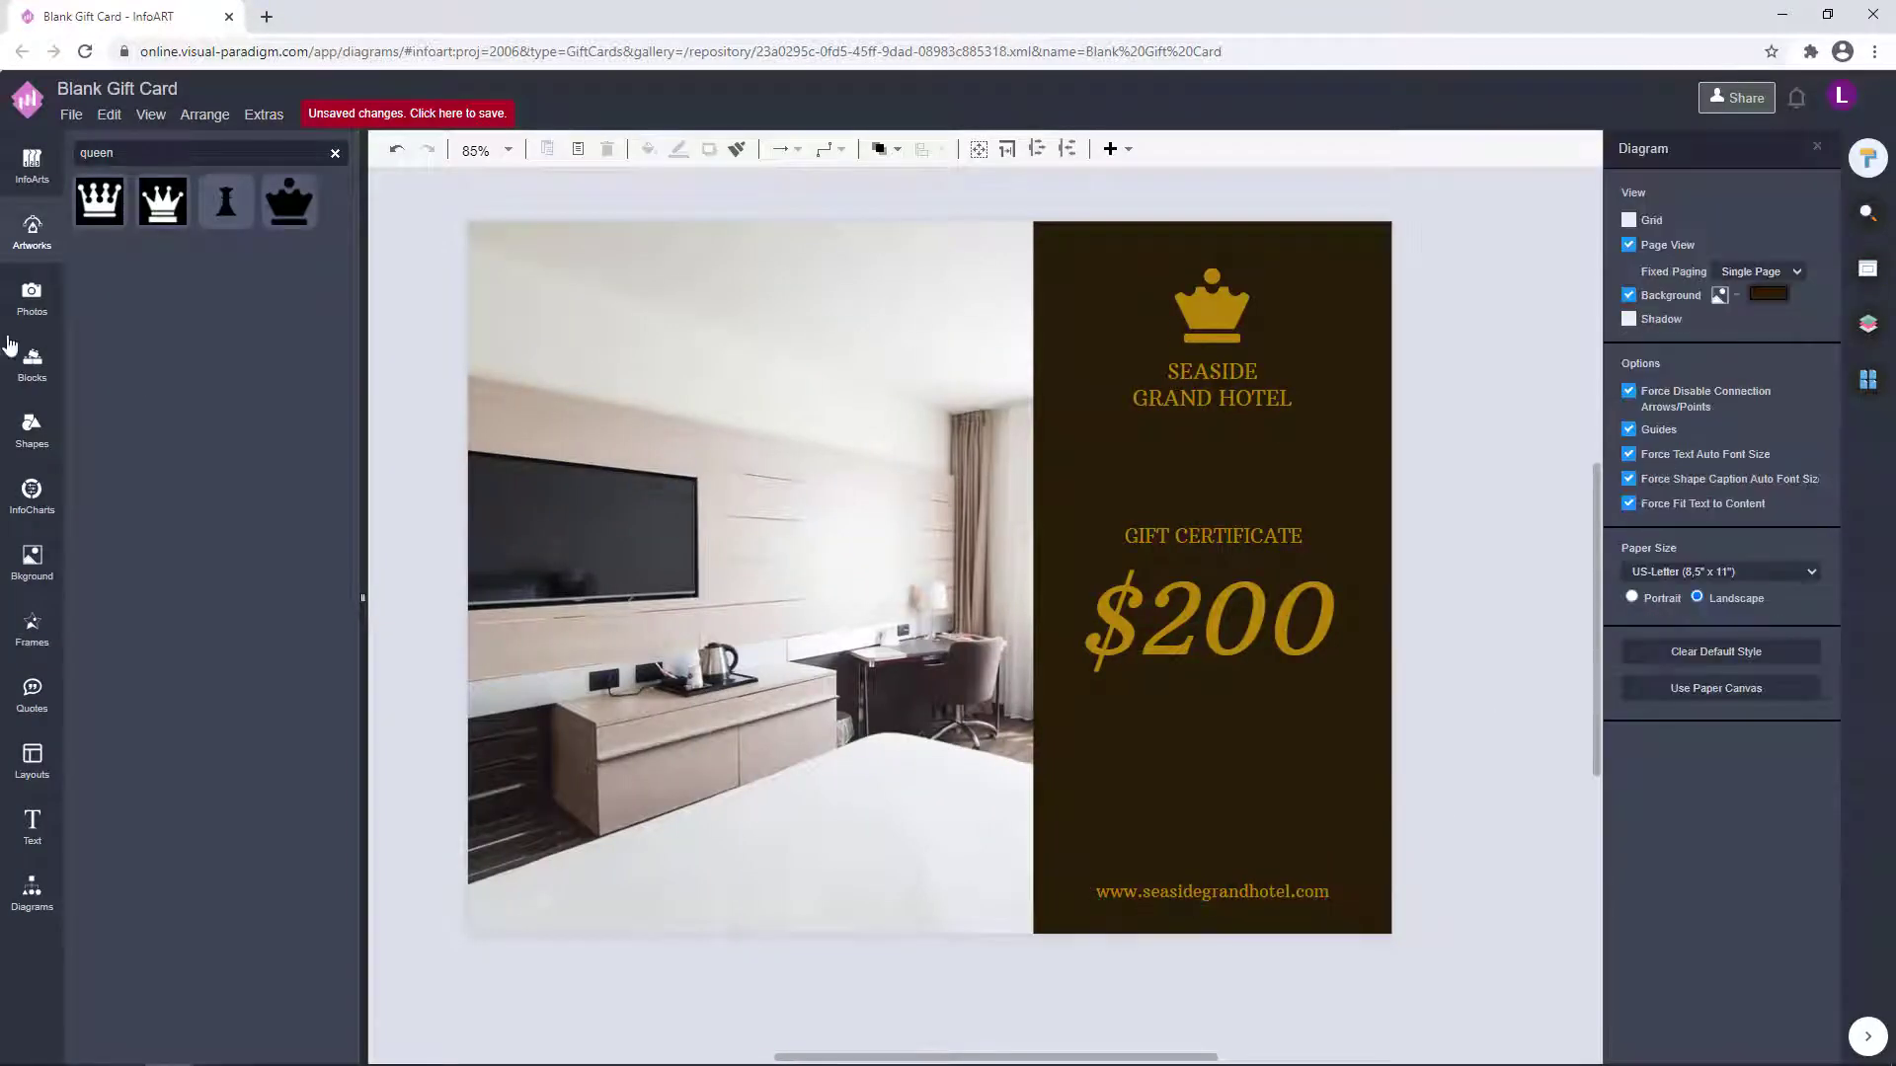
# - Browse the hotel room photos and try the night-time terrace lounge with wicker chairs as the card's photo
pyautogui.click(37, 307)
pyautogui.scroll(-10, 222, 450)
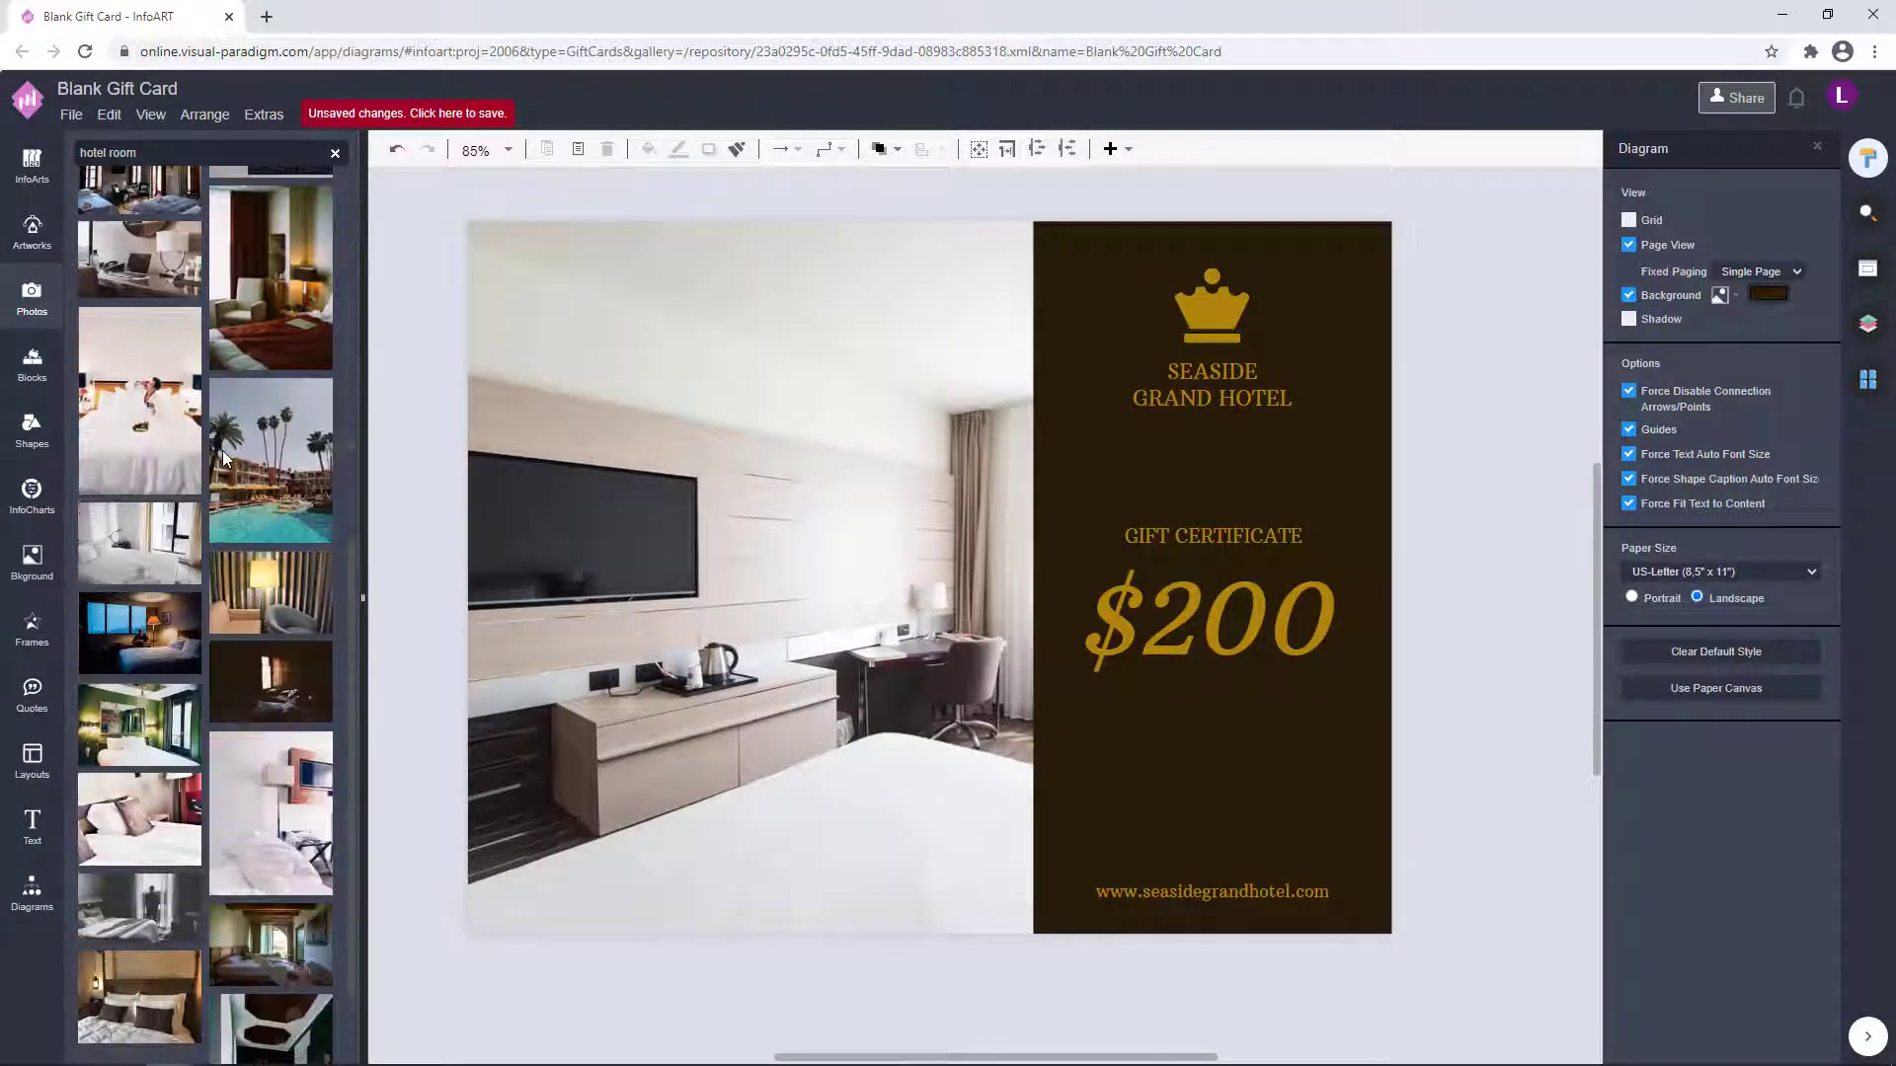
pyautogui.moveTo(141, 498)
pyautogui.scroll(5, 146, 502)
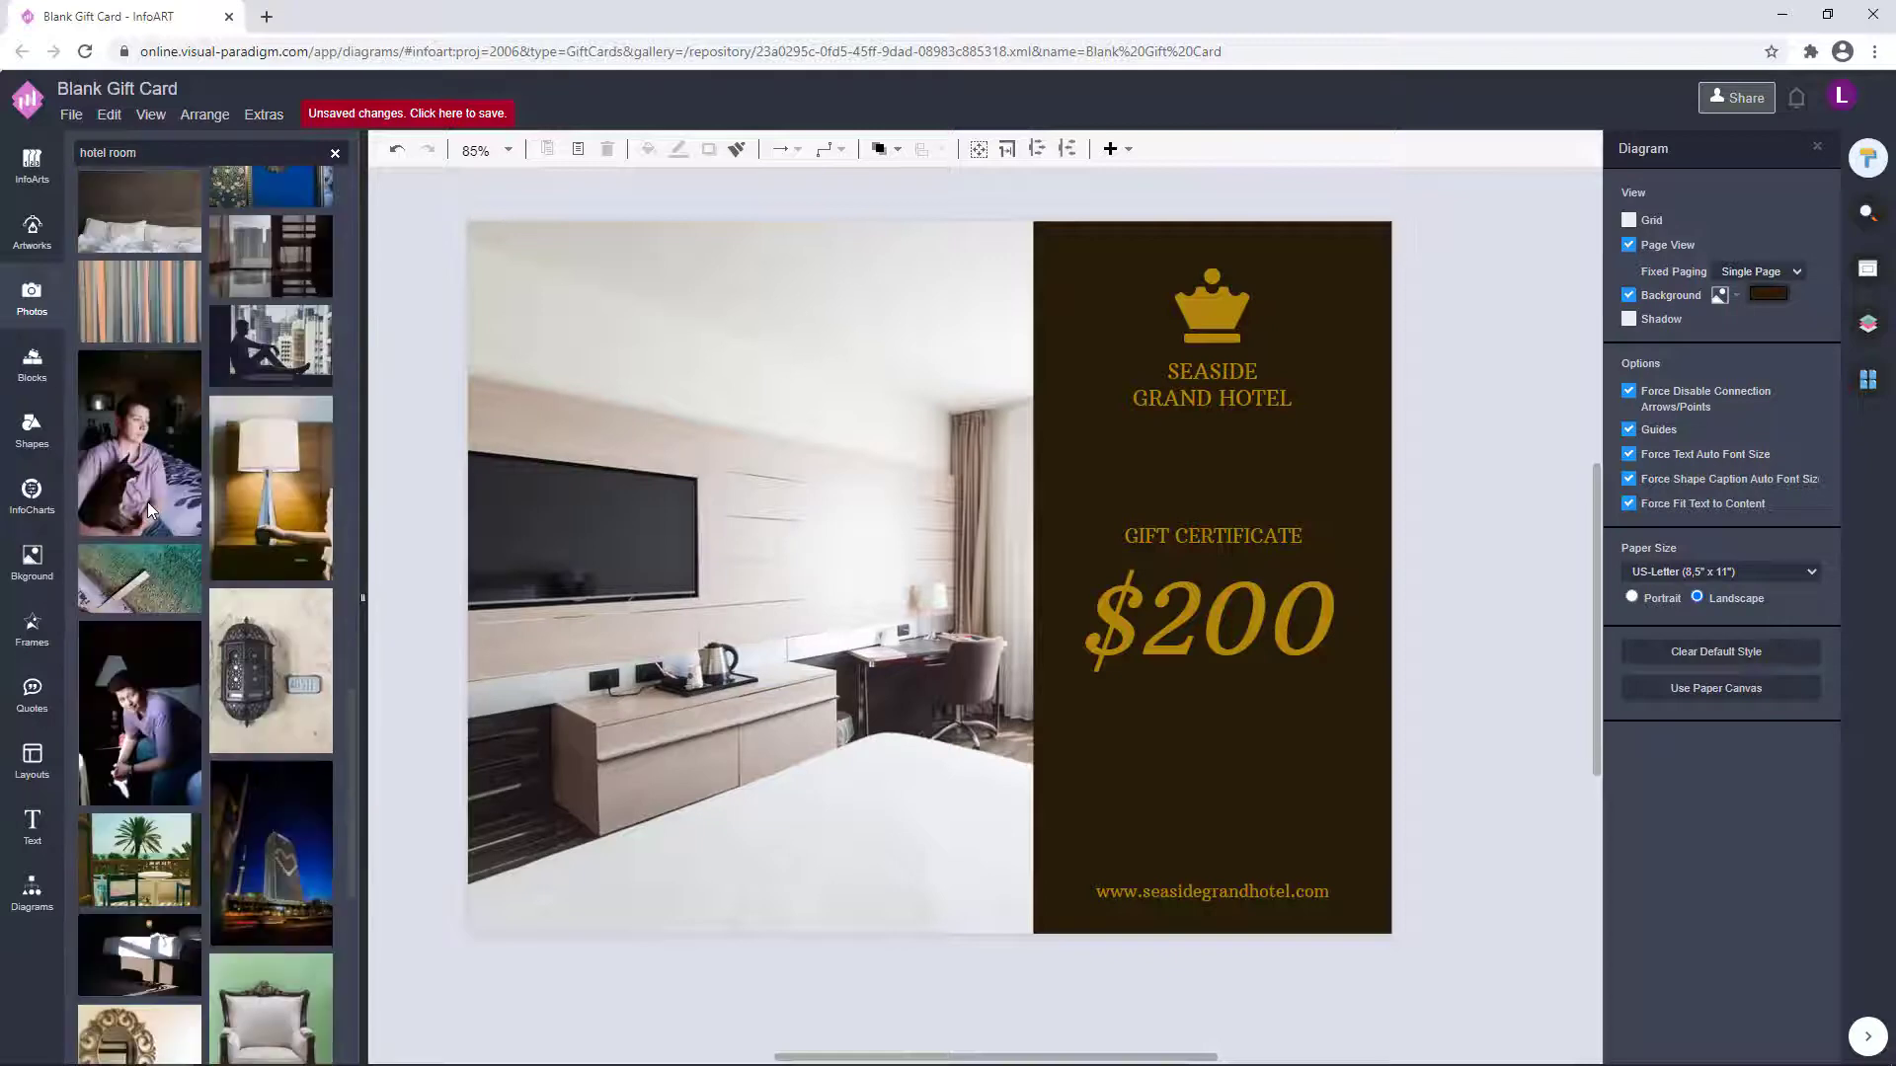
pyautogui.scroll(10, 146, 502)
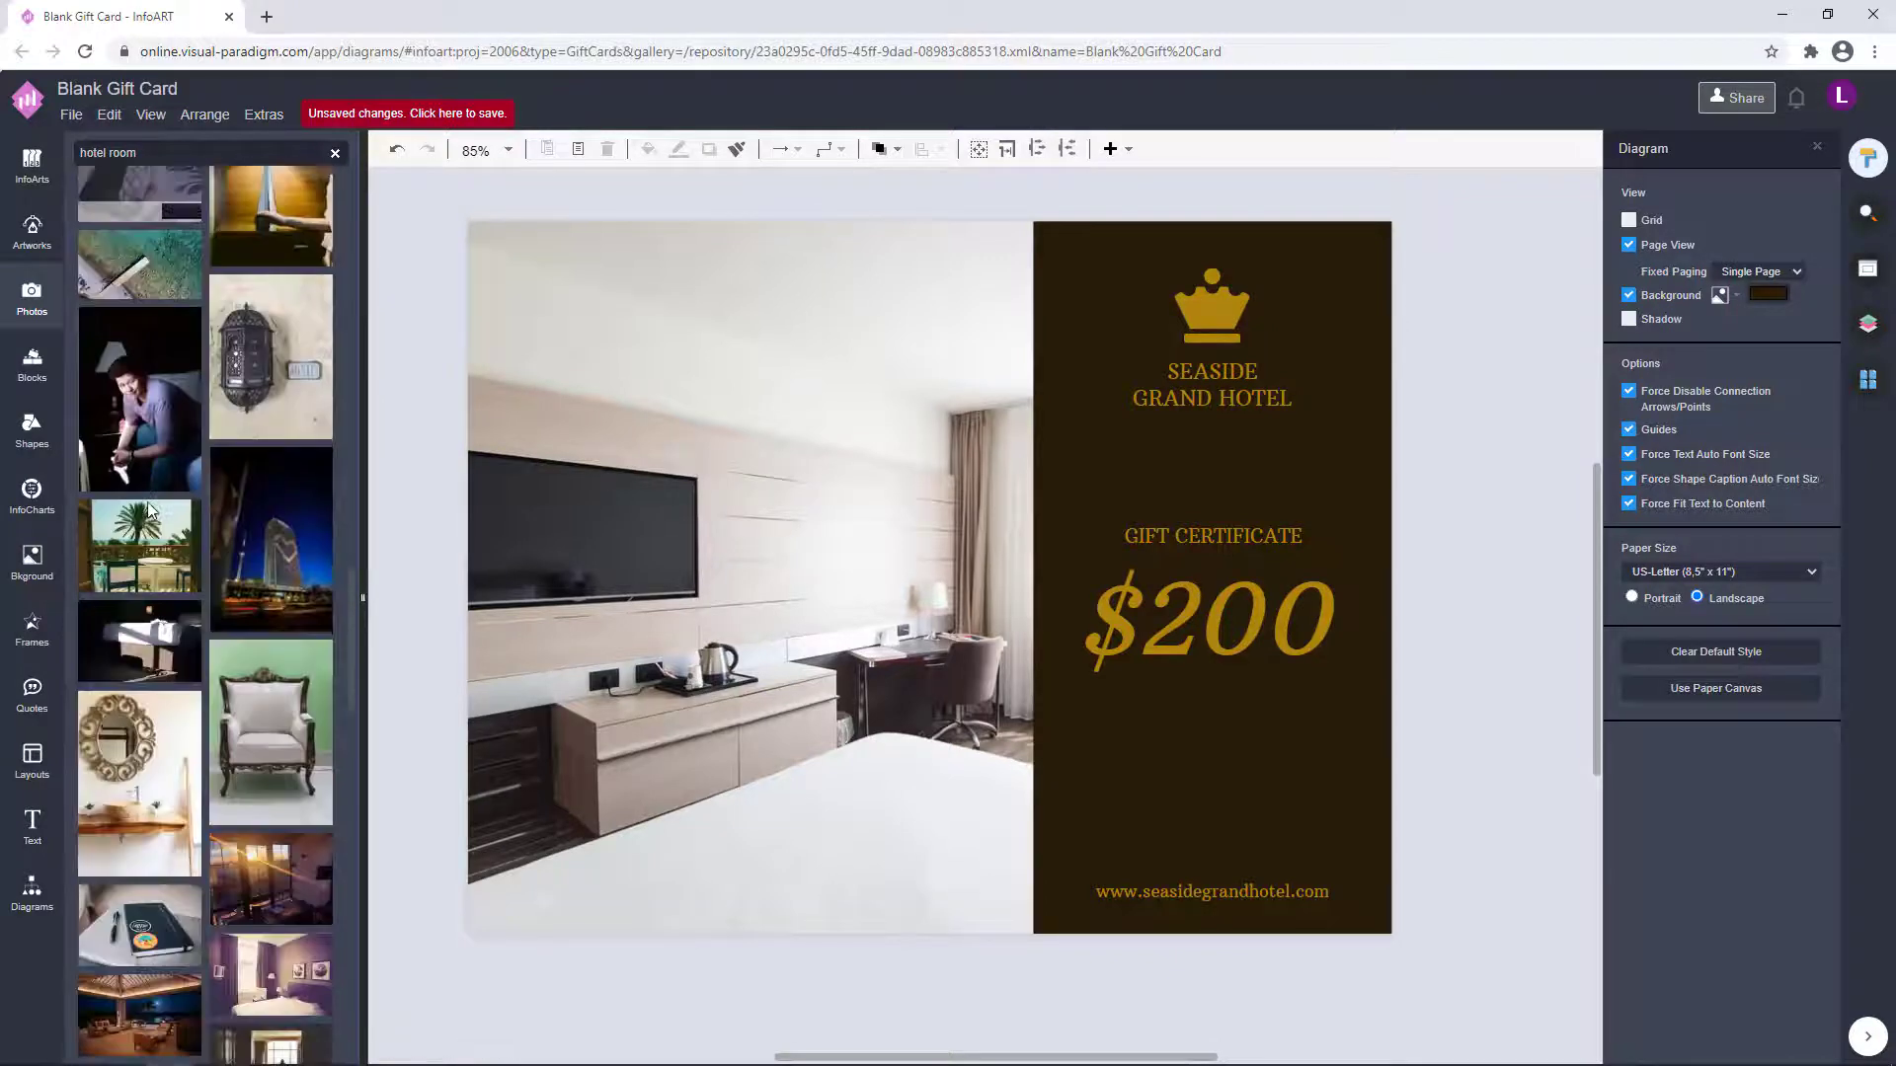
pyautogui.moveTo(152, 643); pyautogui.dragTo(468, 464)
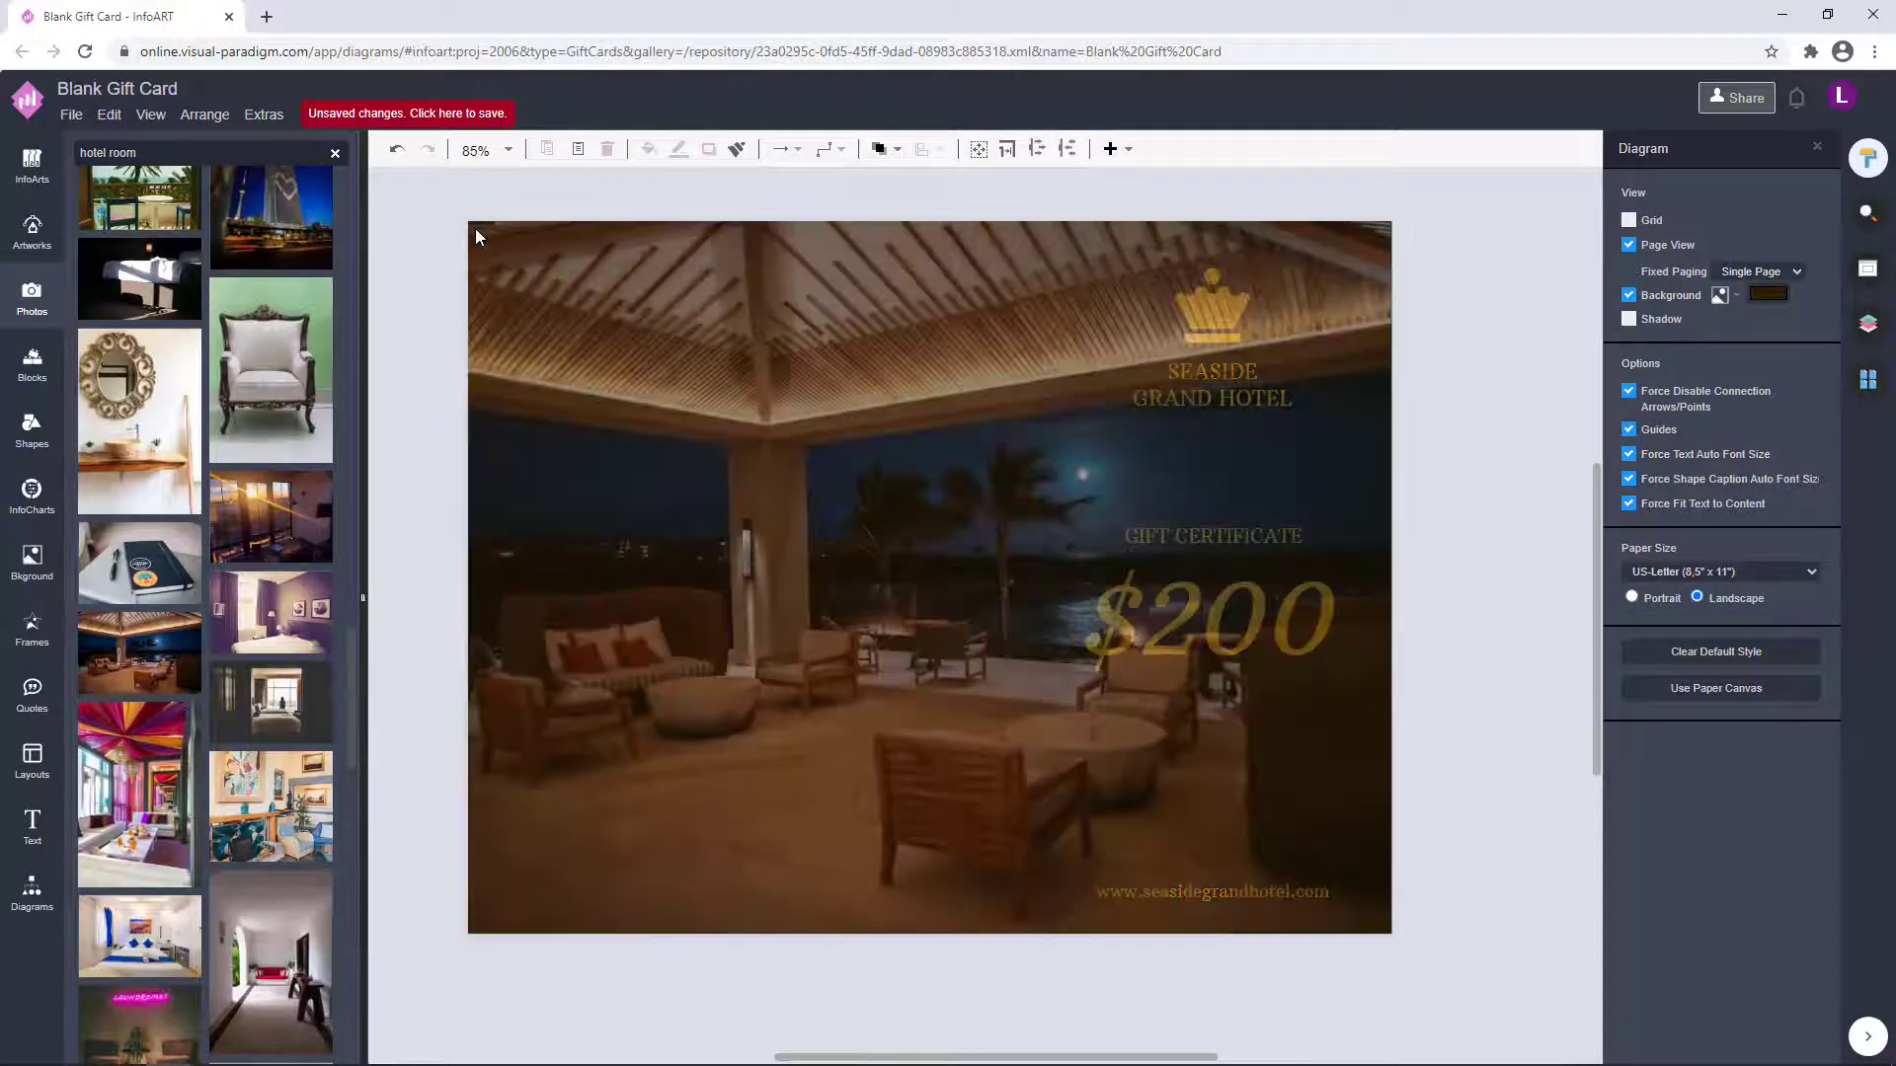
# - Try the snowy lodge photo with the glowing fire pit in place of the terrace photo
pyautogui.scroll(-5, 239, 714)
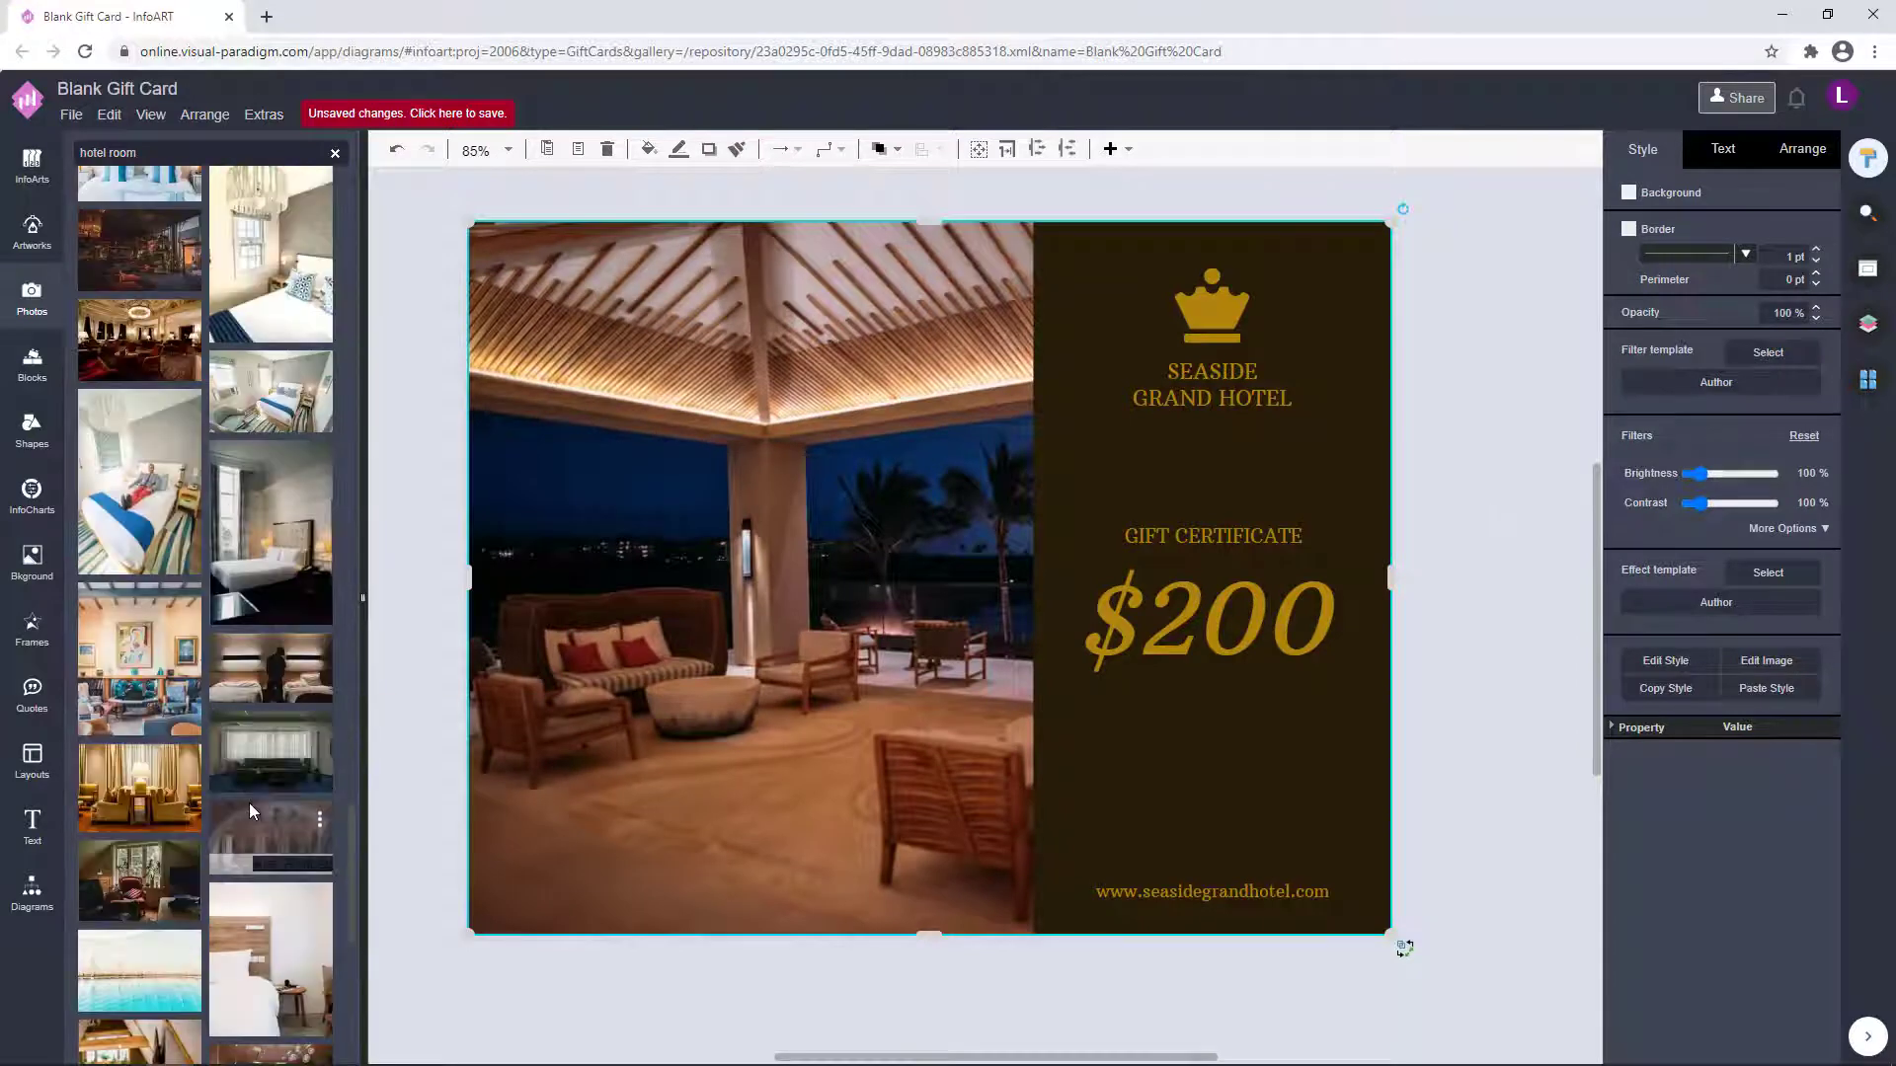
pyautogui.scroll(-10, 249, 803)
pyautogui.moveTo(269, 610); pyautogui.dragTo(466, 437)
pyautogui.press('Delete')
pyautogui.moveTo(239, 628); pyautogui.dragTo(495, 310)
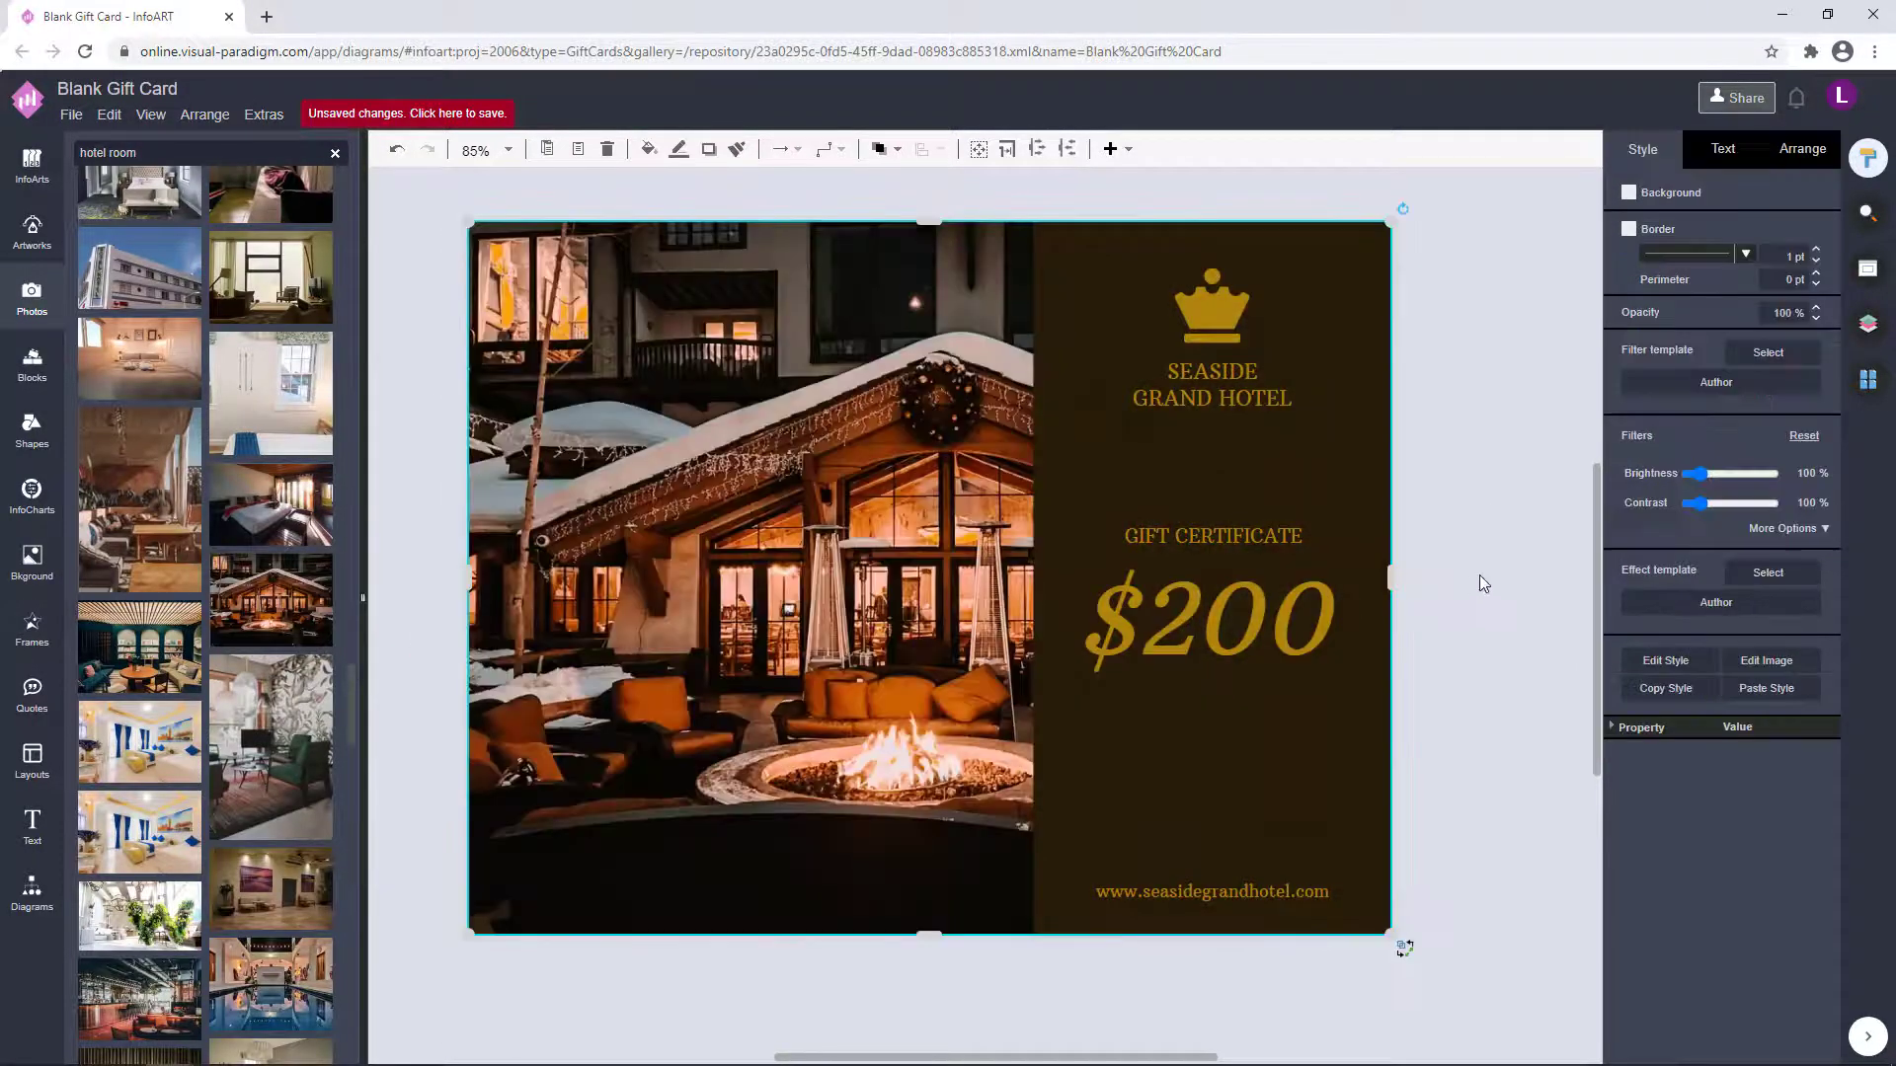
pyautogui.moveTo(1447, 670); pyautogui.dragTo(1394, 664)
pyautogui.click(1246, 886)
pyautogui.click(1439, 805)
# - Try the red chandelier lounge photo and the wood-latticed lounge photo as the card's picture
pyautogui.scroll(-10, 247, 950)
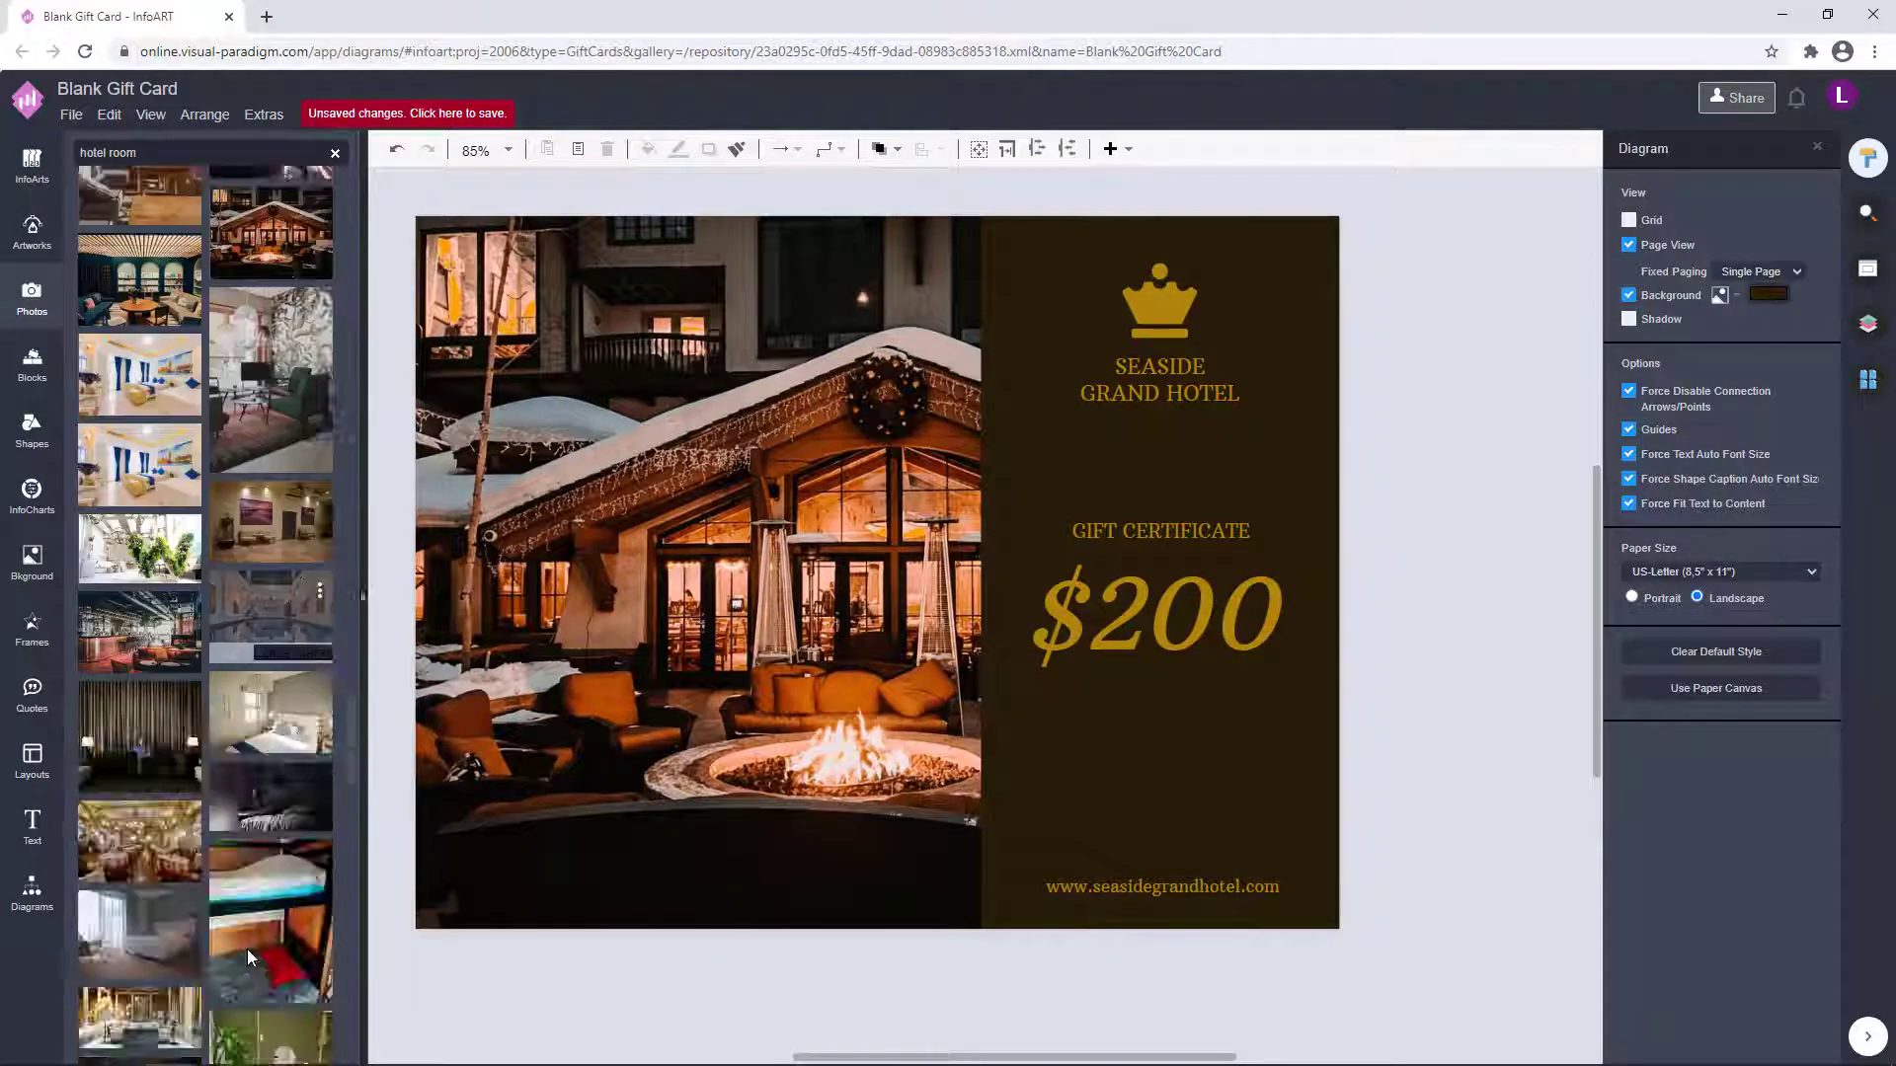
pyautogui.moveTo(288, 711); pyautogui.dragTo(459, 316)
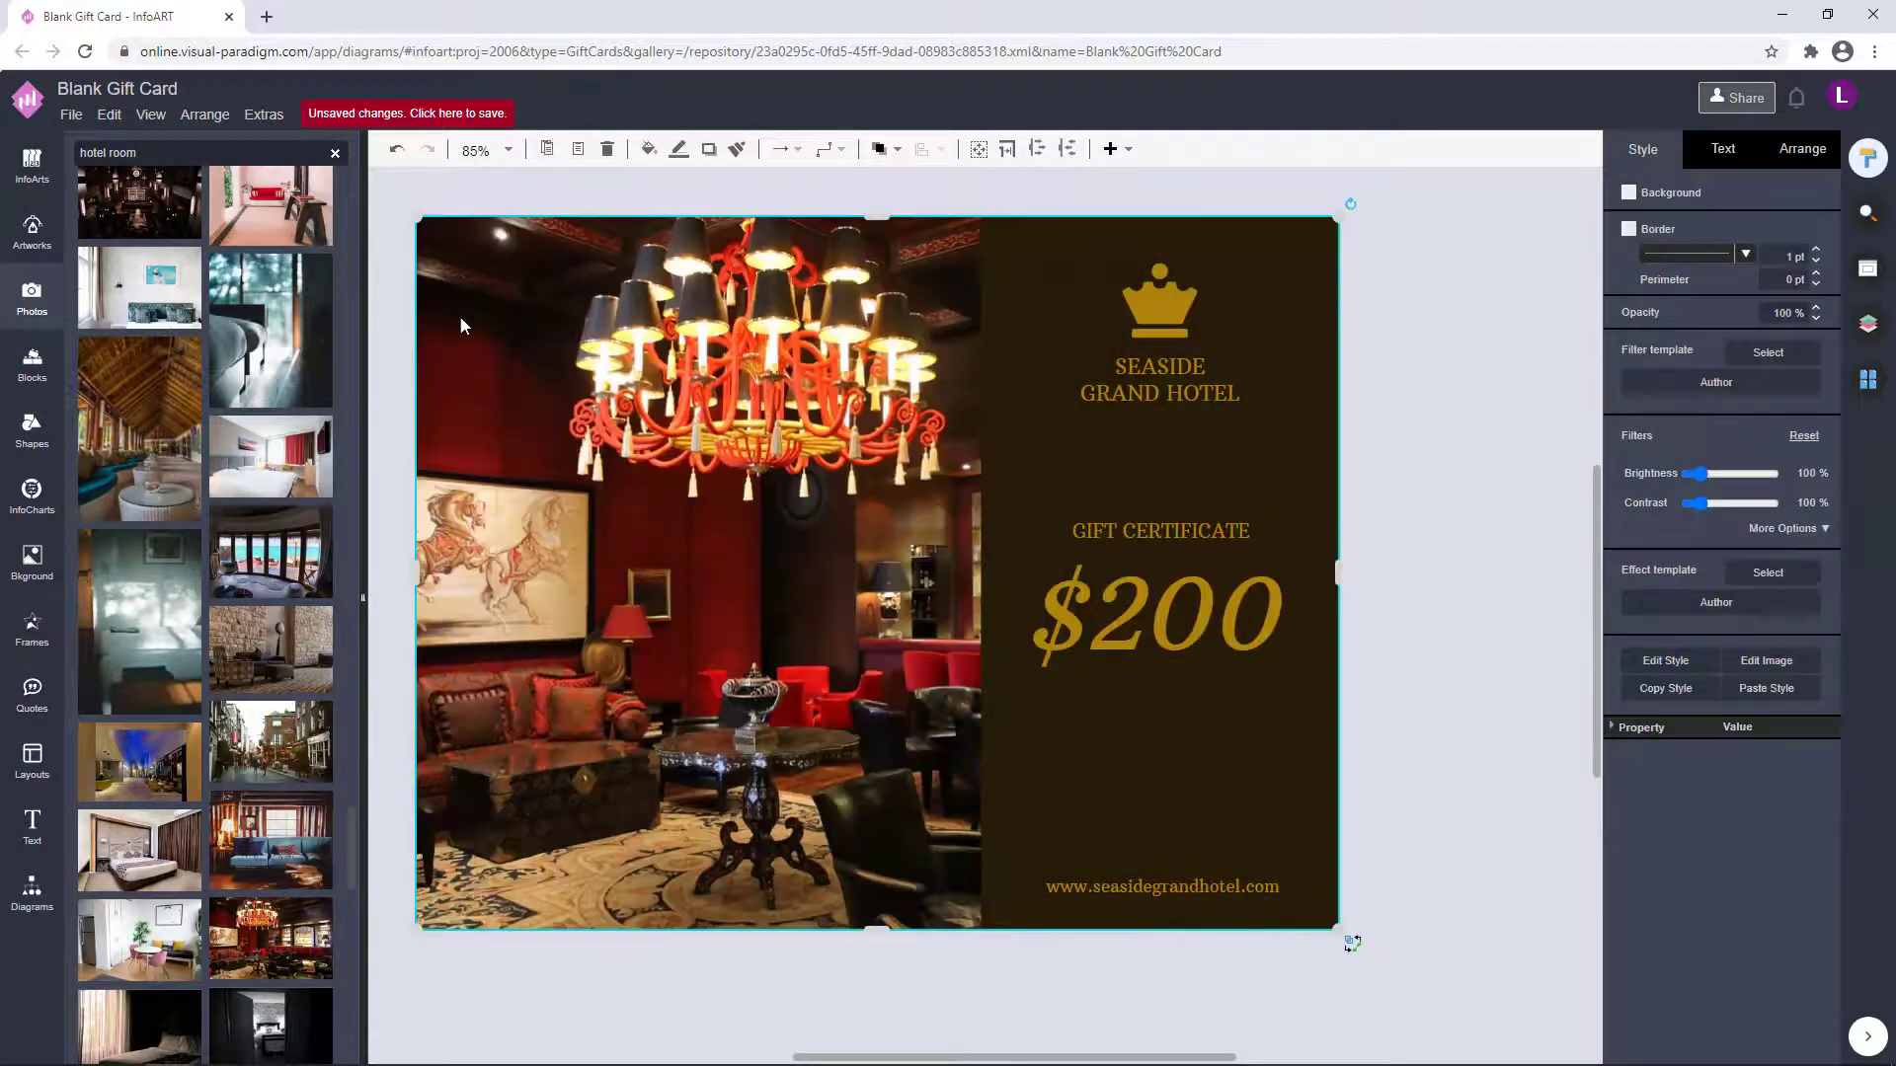
pyautogui.scroll(-5, 203, 642)
pyautogui.moveTo(139, 691); pyautogui.dragTo(435, 400)
pyautogui.click(1413, 485)
pyautogui.click(1274, 881)
pyautogui.click(1234, 765)
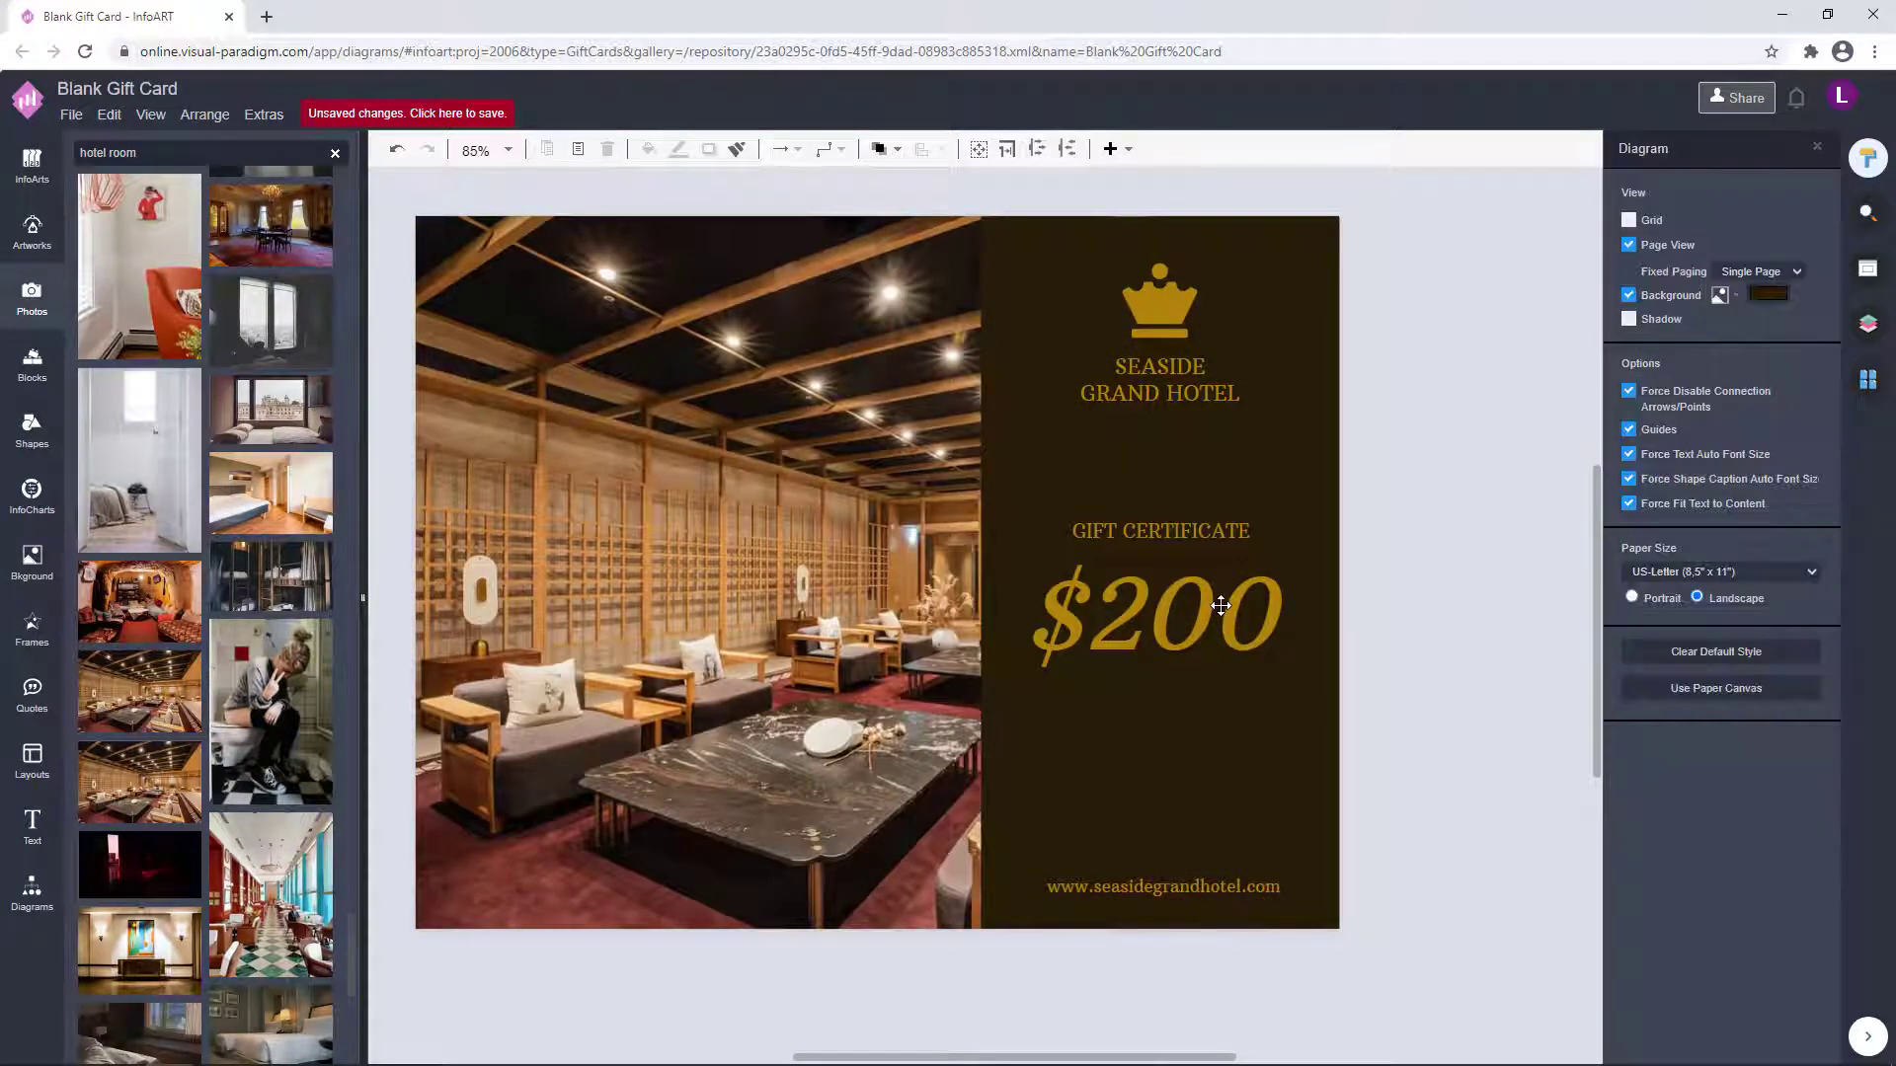
pyautogui.click(1221, 605)
pyautogui.keyDown('shift'); pyautogui.click(1209, 532); pyautogui.keyUp('shift')
pyautogui.keyDown('shift'); pyautogui.click(1202, 395); pyautogui.keyUp('shift')
pyautogui.keyDown('shift'); pyautogui.click(1215, 886); pyautogui.keyUp('shift')
pyautogui.click(1723, 149)
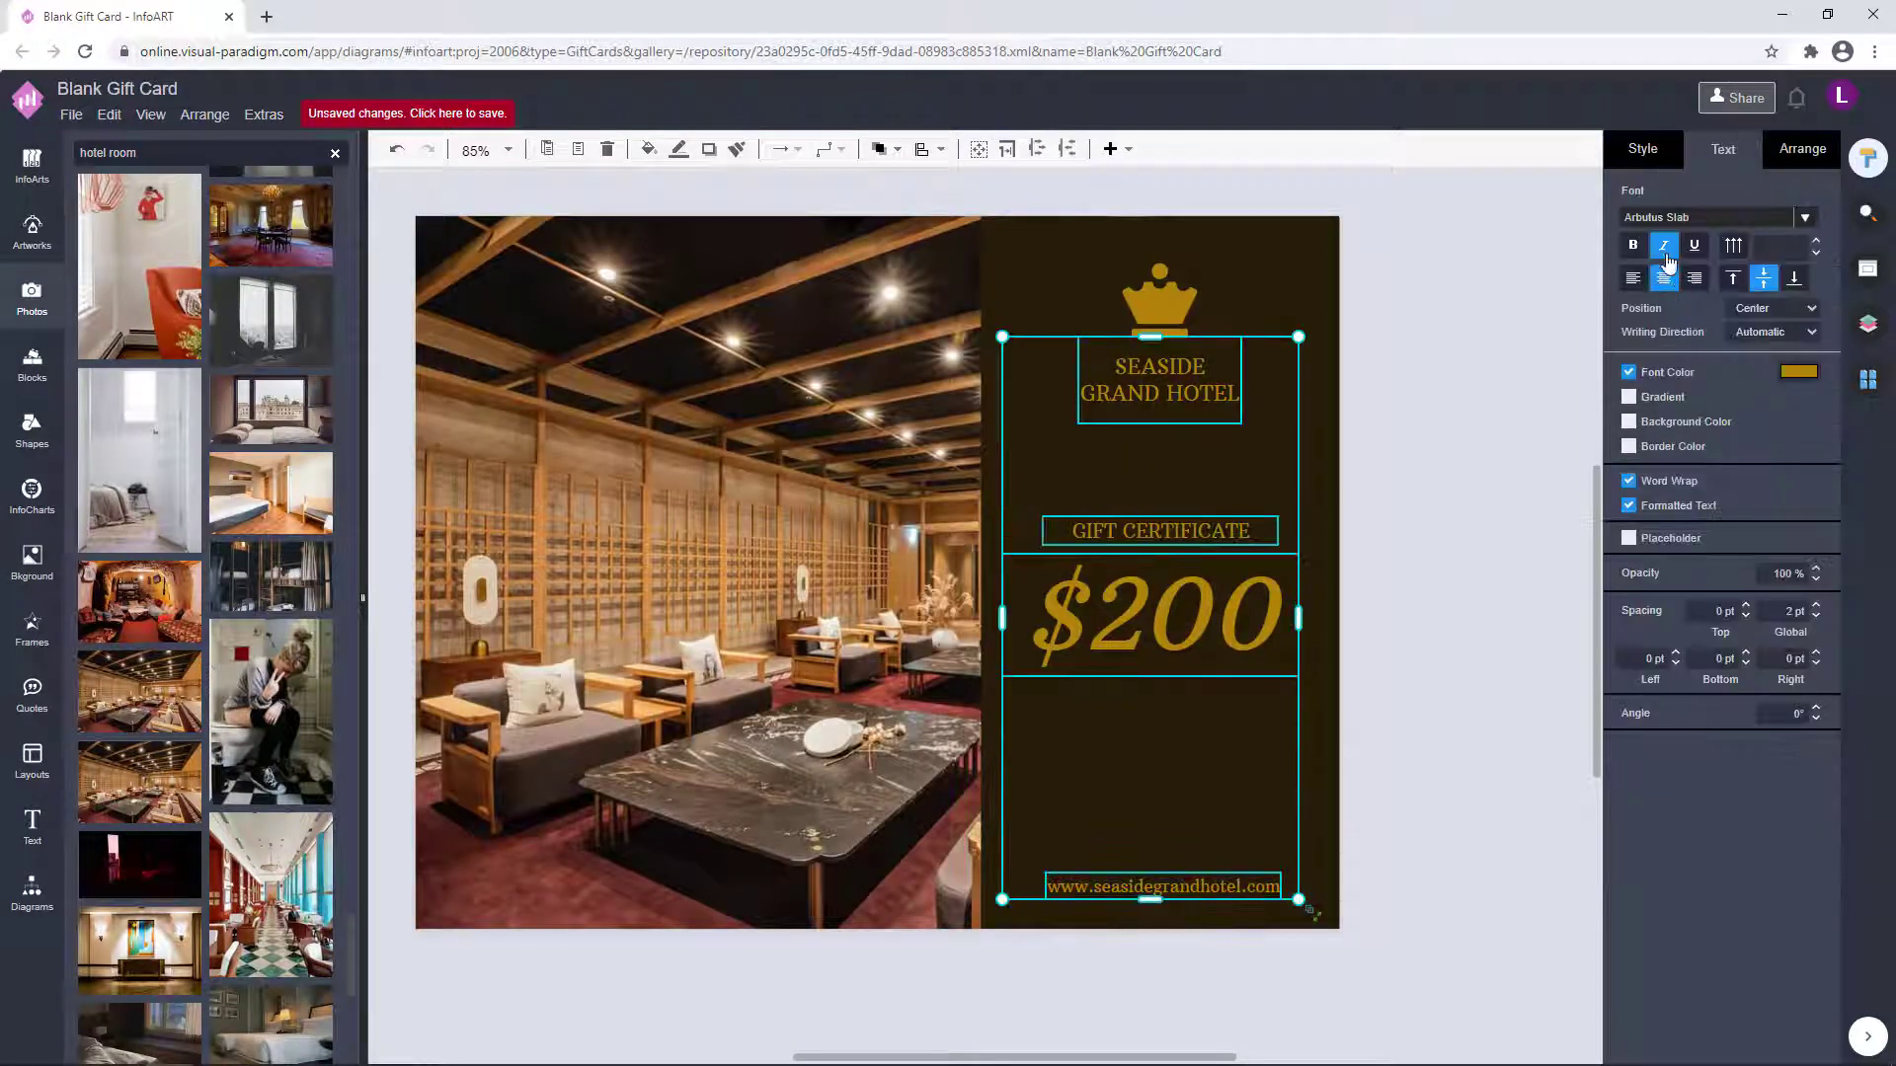
pyautogui.click(1435, 597)
pyautogui.click(1220, 534)
pyautogui.click(1414, 519)
pyautogui.click(1200, 390)
pyautogui.click(1485, 436)
# - Search the photos for "hotel room grand" and replace the card's picture with the chandelier-lit dining lounge with red velvet chairs
pyautogui.scroll(-2, 256, 831)
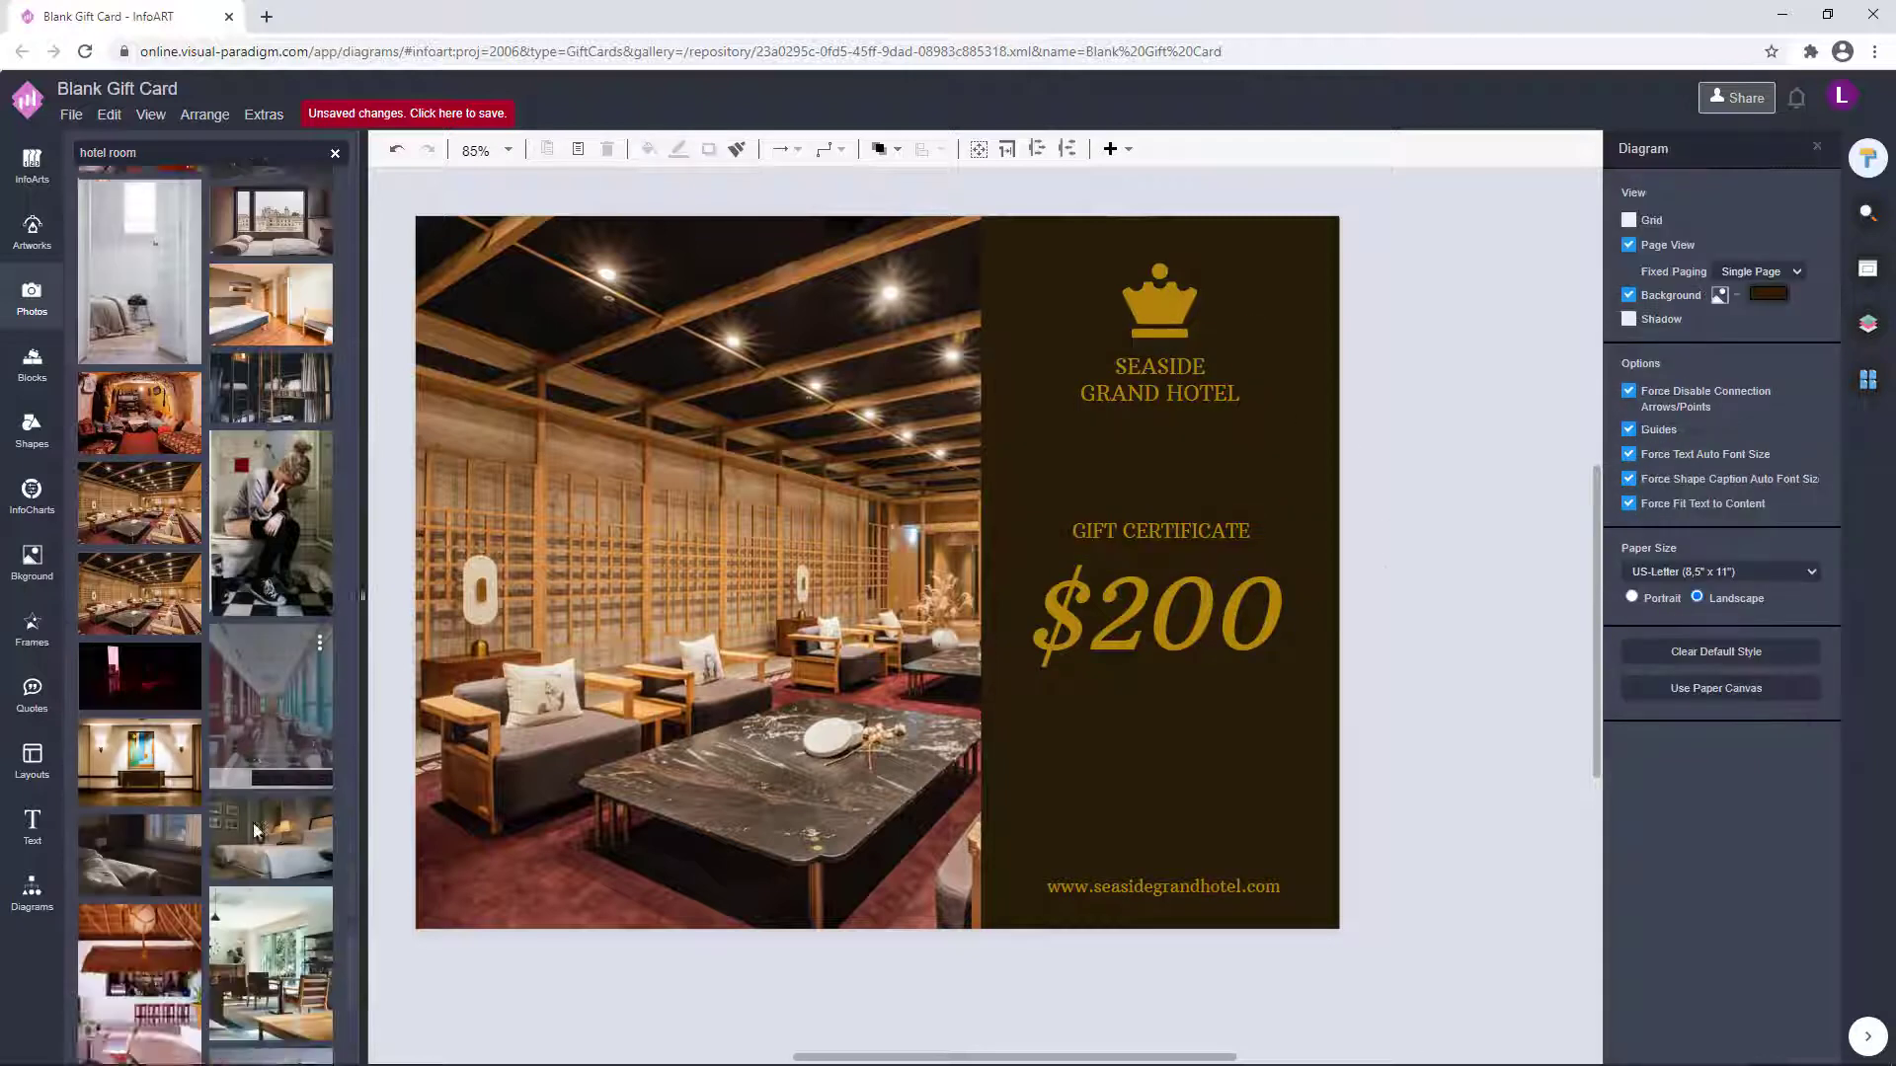
pyautogui.scroll(-7, 254, 832)
pyautogui.scroll(-12, 275, 679)
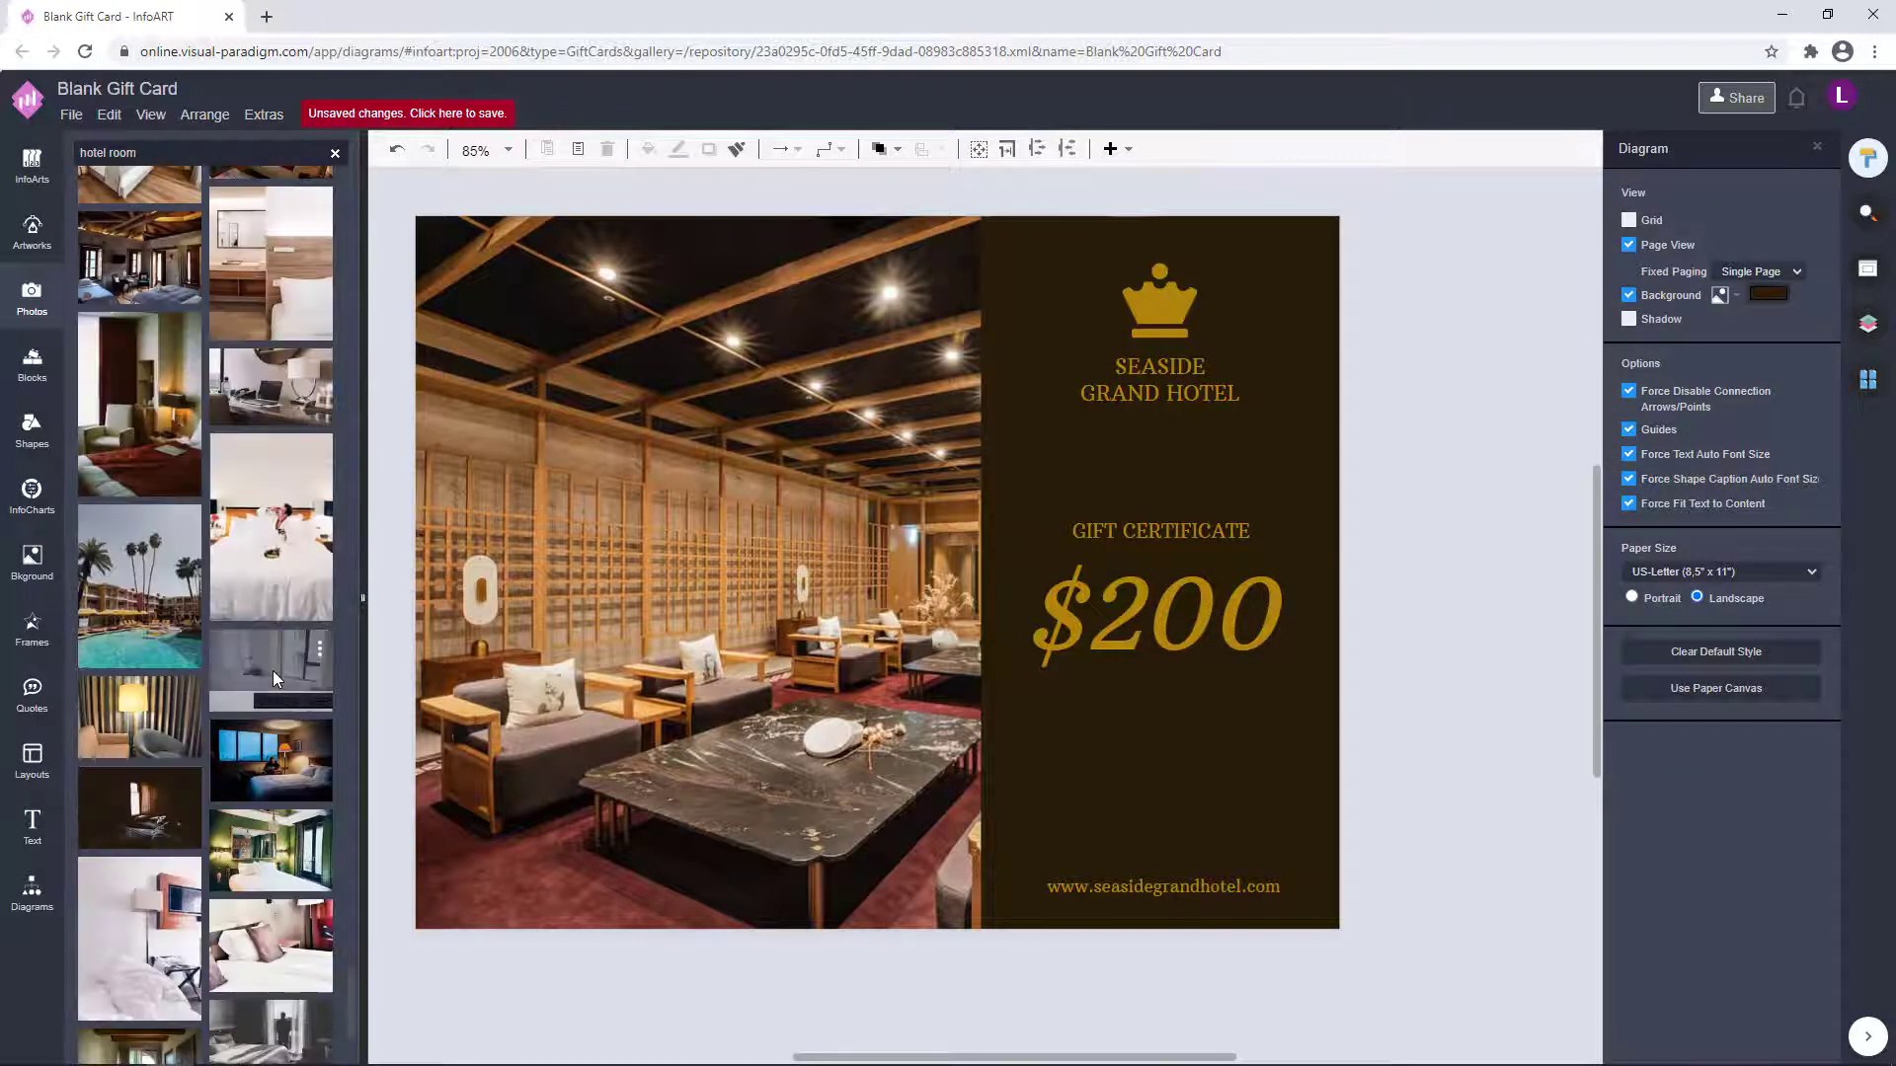
pyautogui.scroll(-3, 272, 671)
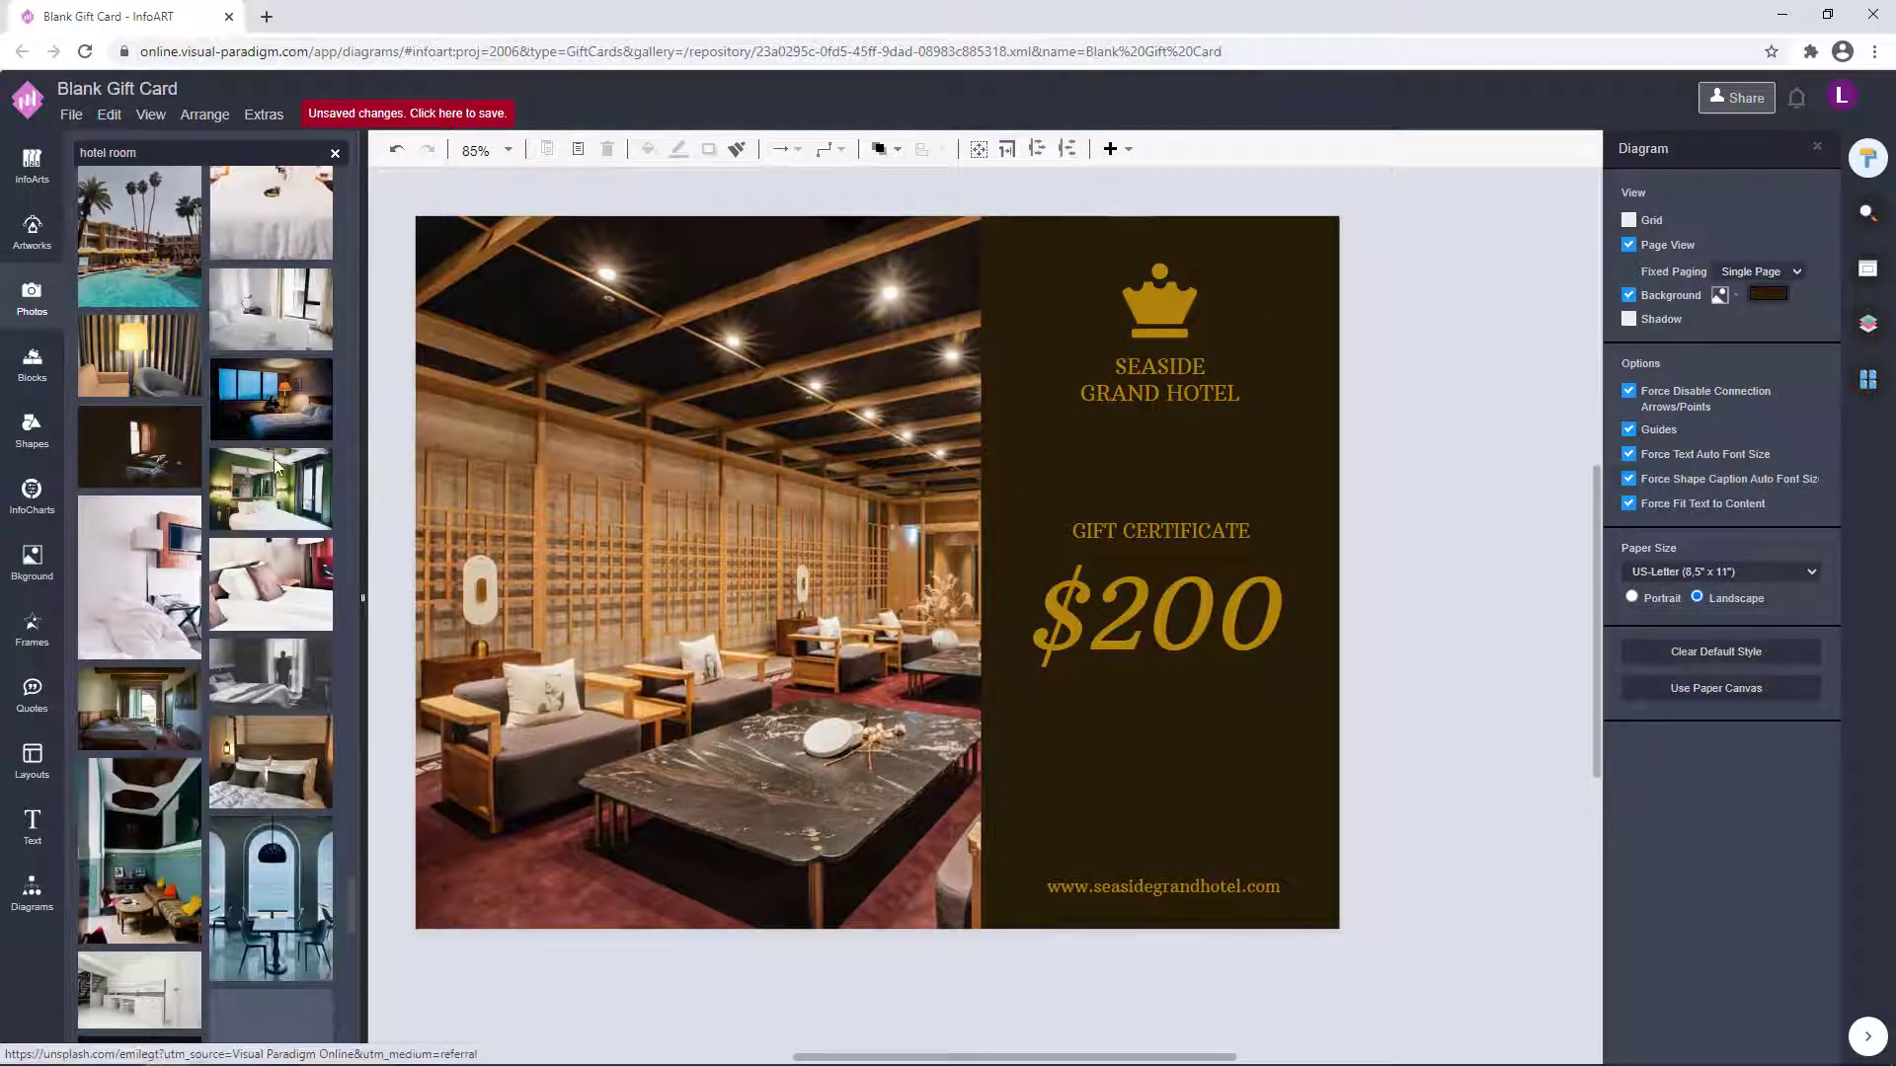
pyautogui.scroll(-10, 274, 458)
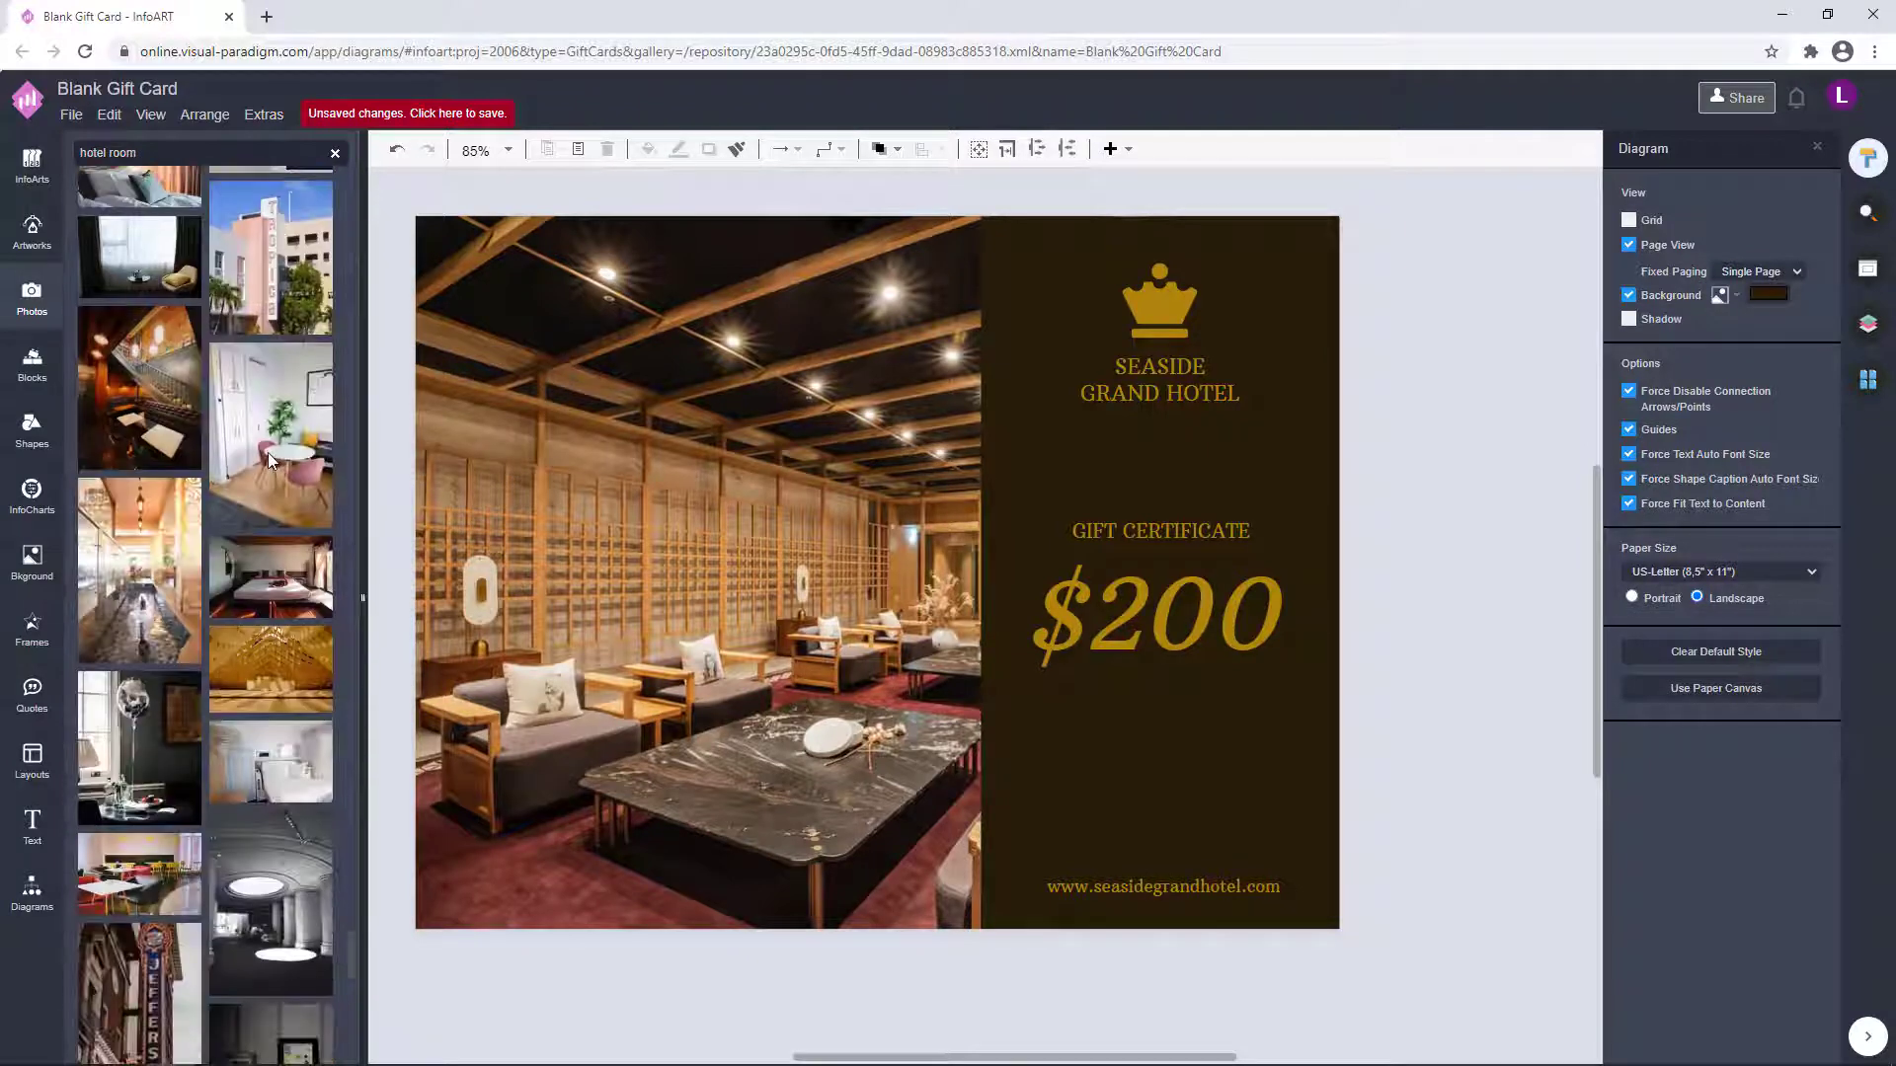
pyautogui.click(226, 153)
pyautogui.write('grand')
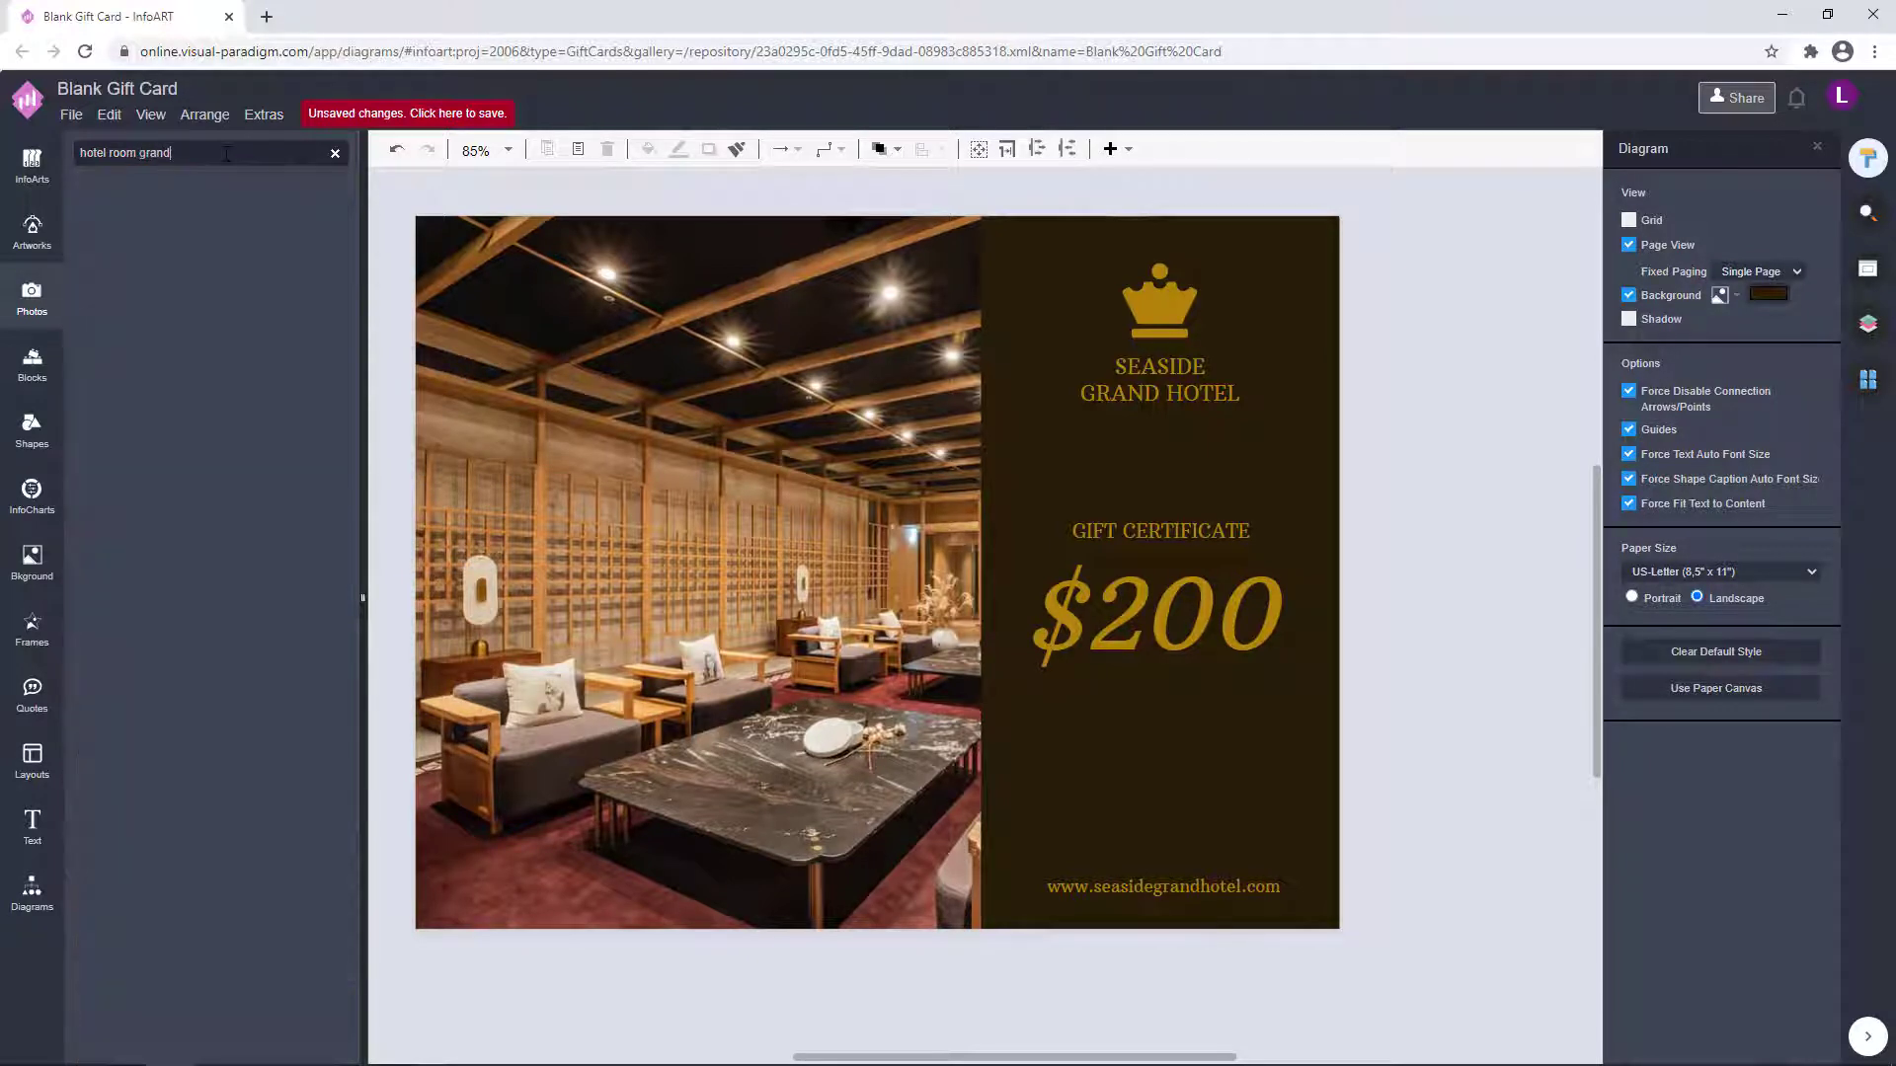
pyautogui.moveTo(139, 215); pyautogui.dragTo(472, 226)
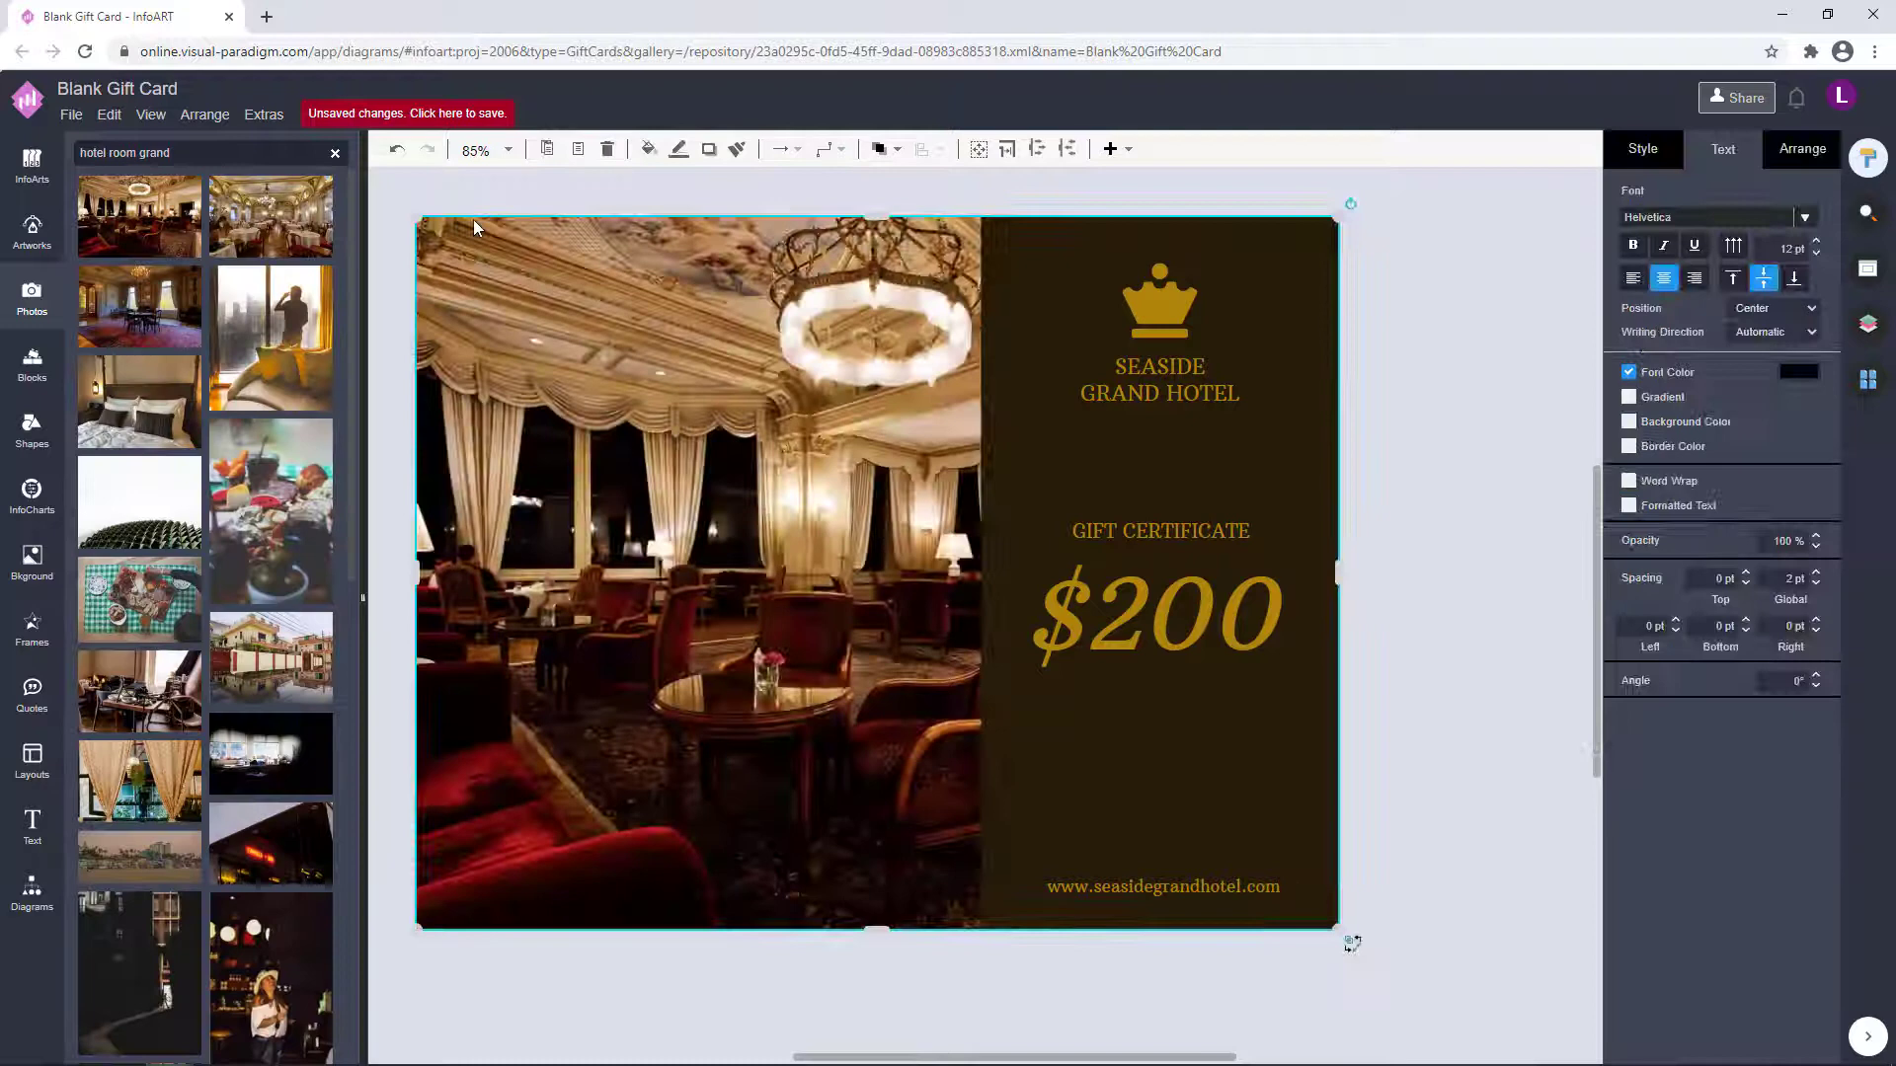
pyautogui.click(1442, 517)
# - Try a slightly different dark brown fill on the text panel to match the chandelier lounge photo
pyautogui.click(1320, 417)
pyautogui.click(1643, 151)
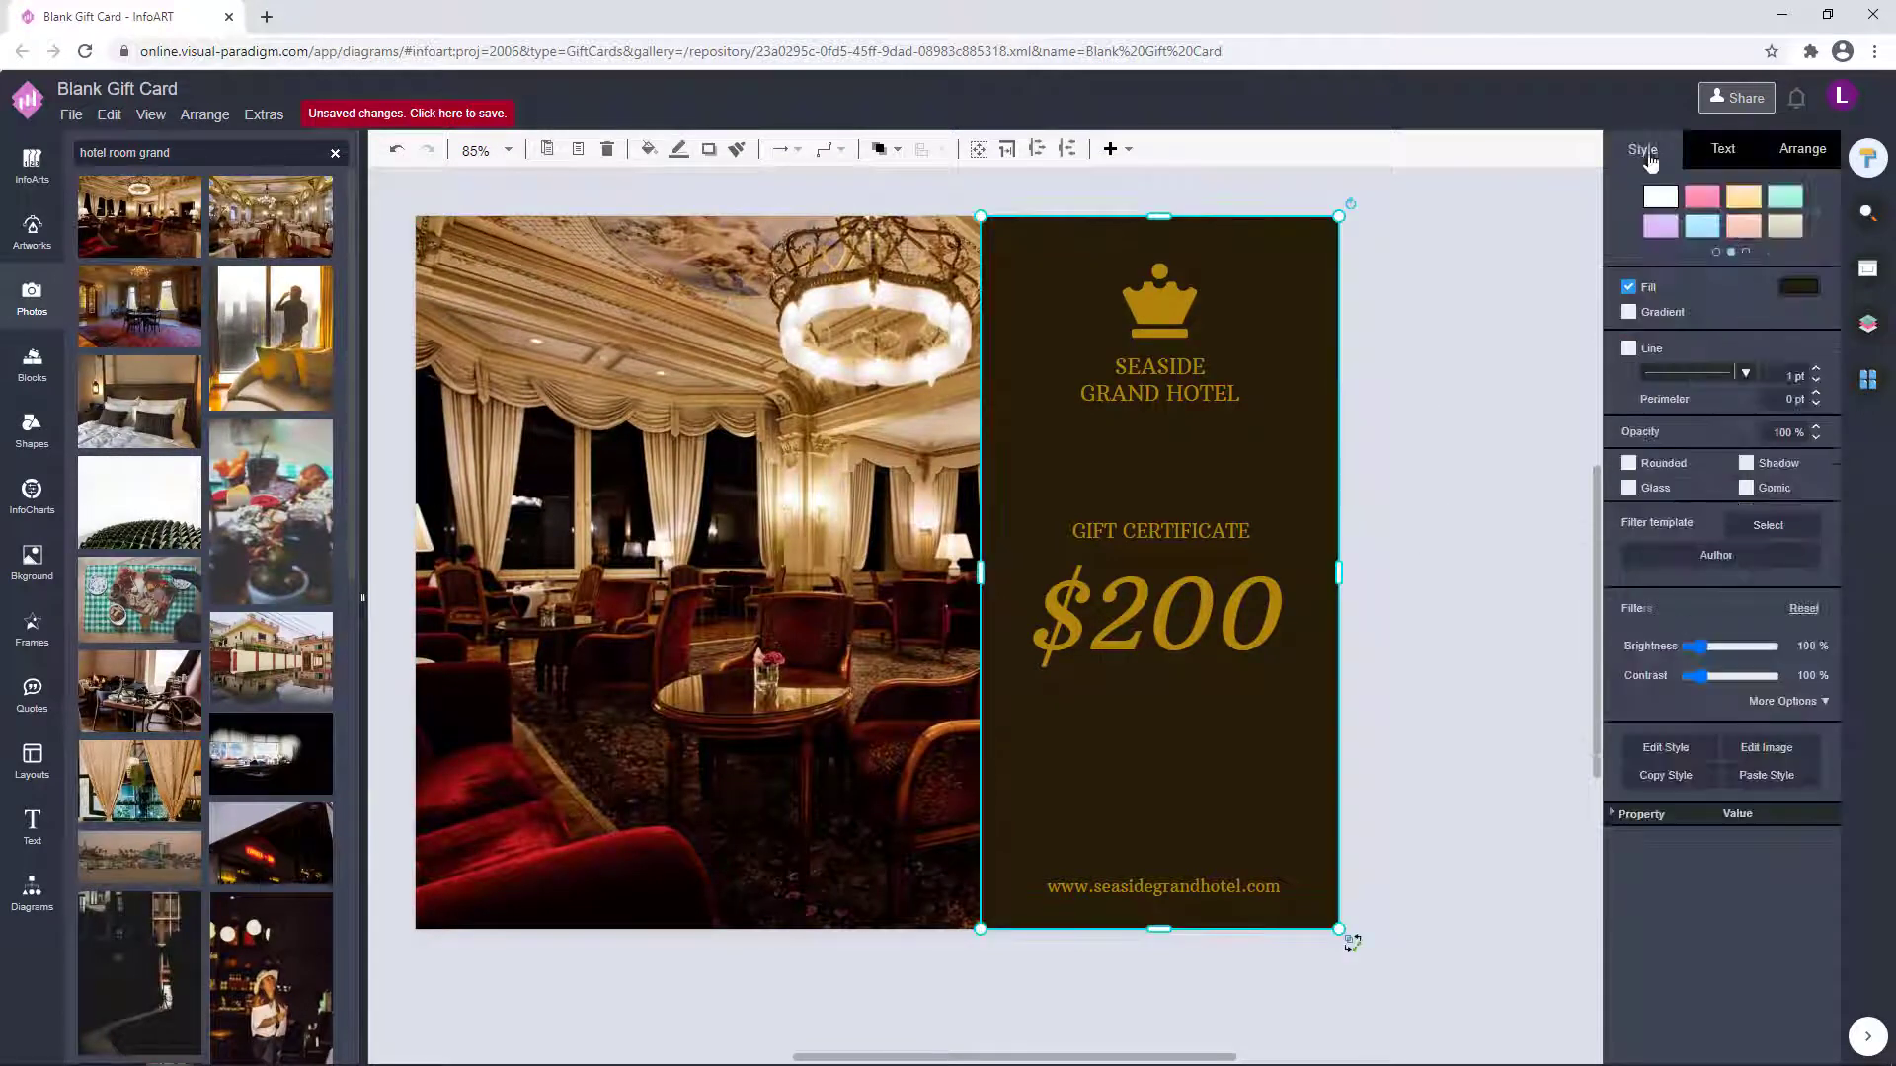
pyautogui.click(1799, 286)
pyautogui.click(1827, 740)
pyautogui.click(1490, 701)
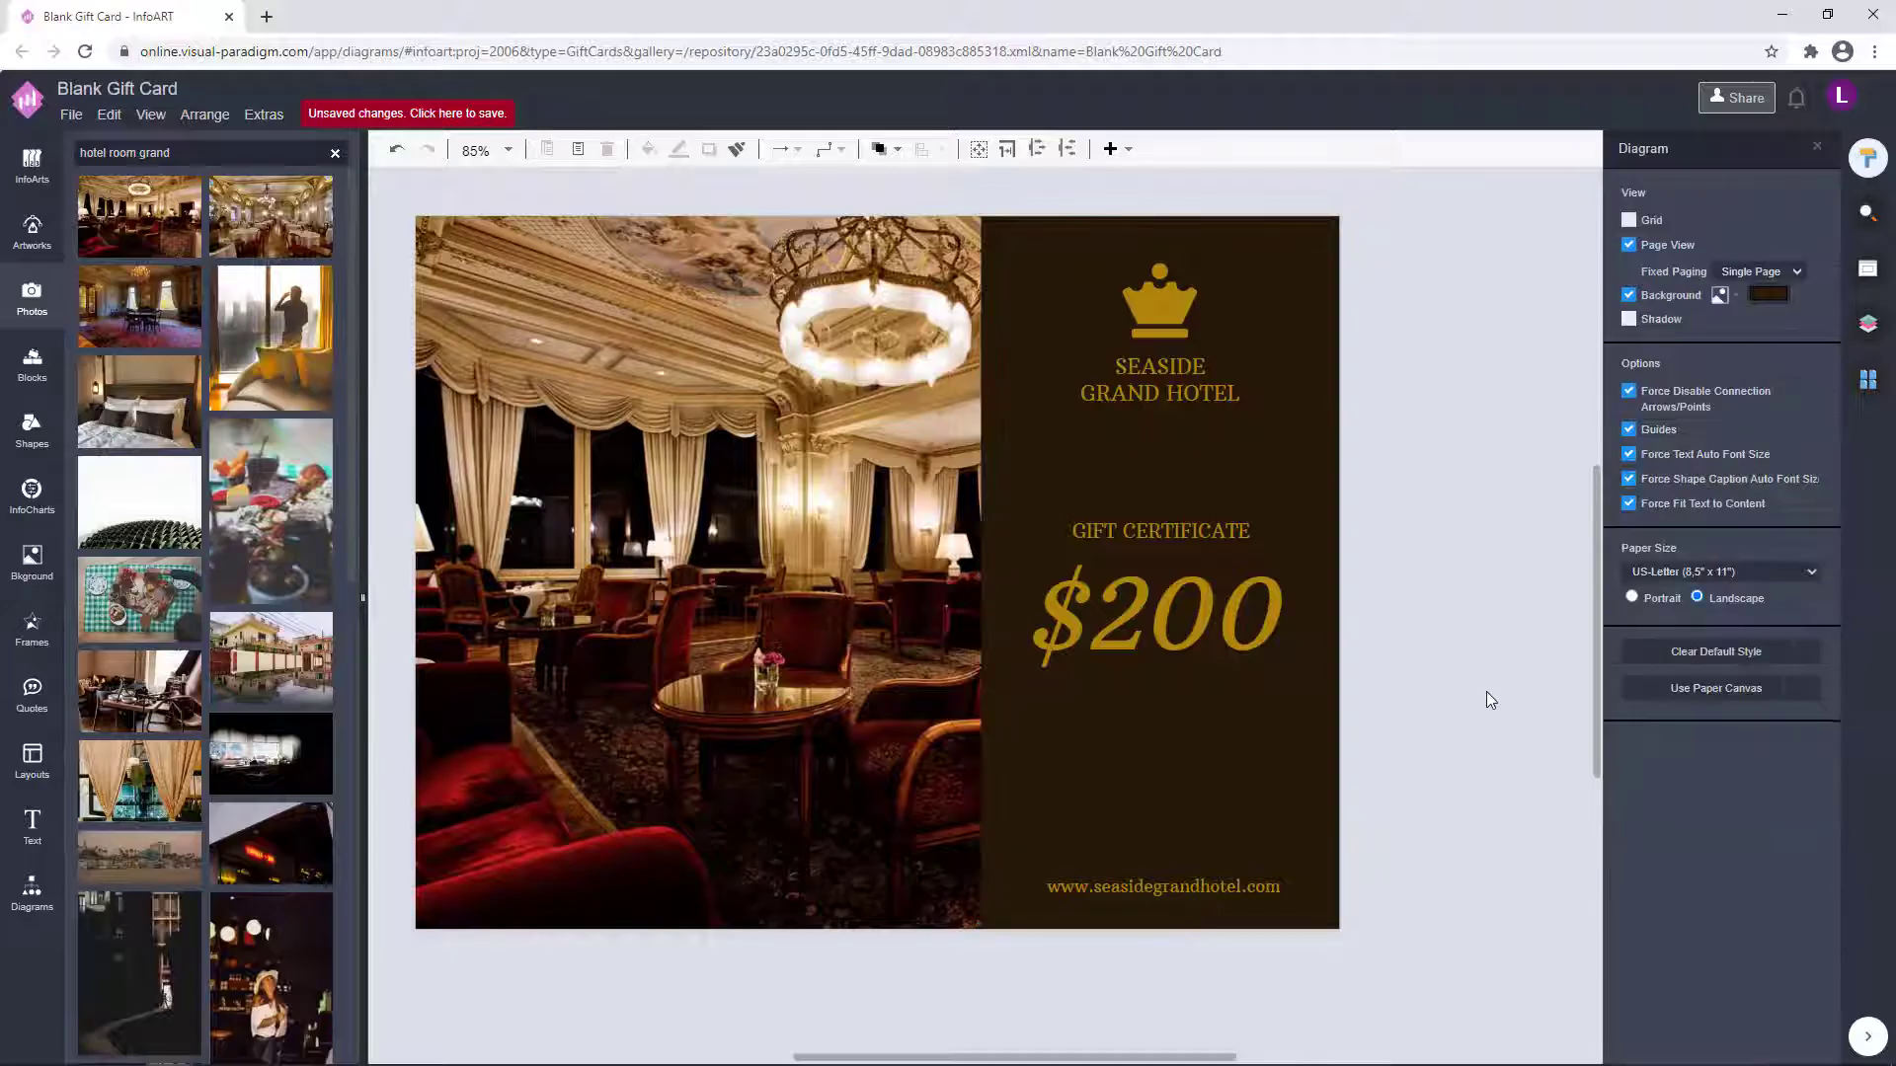
# - Set the text panel's fill color to the redder dark brown 261506
pyautogui.click(1323, 583)
pyautogui.click(1800, 286)
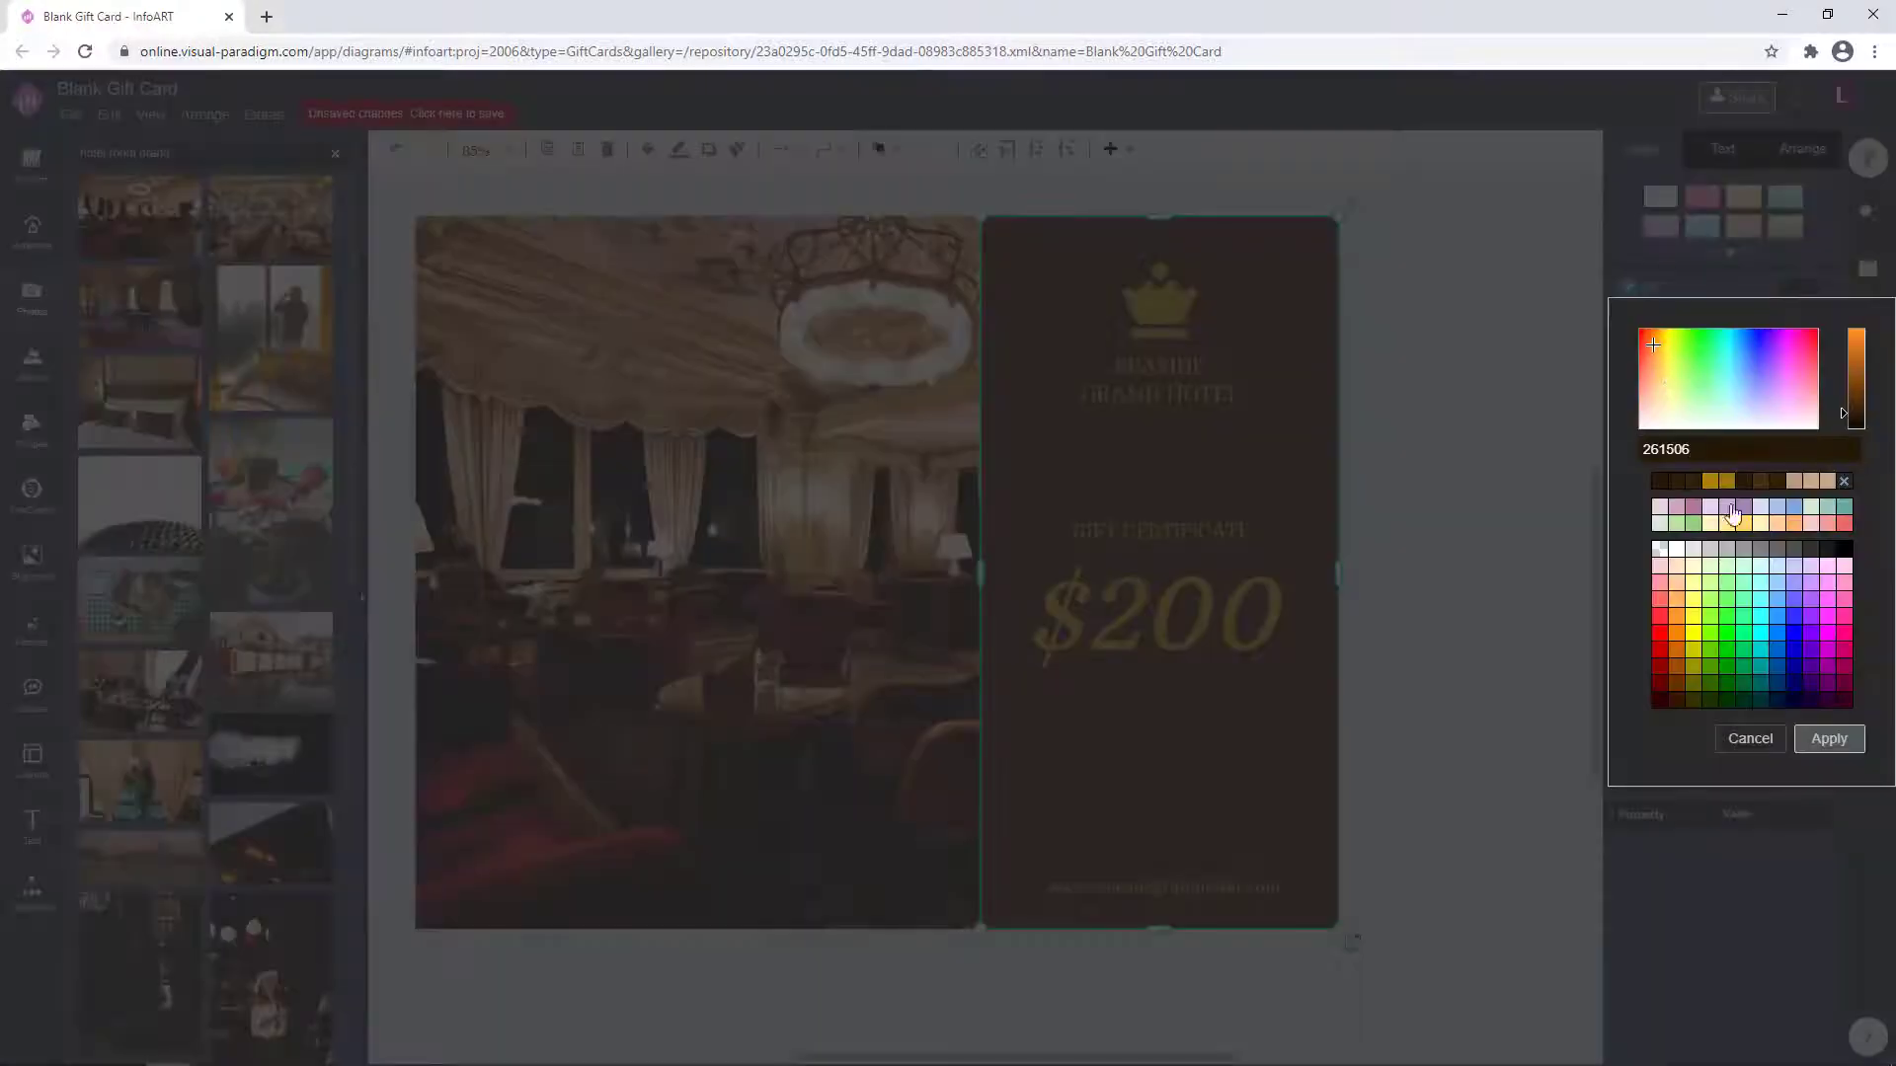
pyautogui.click(1829, 739)
pyautogui.click(1413, 678)
pyautogui.click(1244, 888)
pyautogui.click(1396, 778)
pyautogui.click(1256, 607)
pyautogui.click(1430, 557)
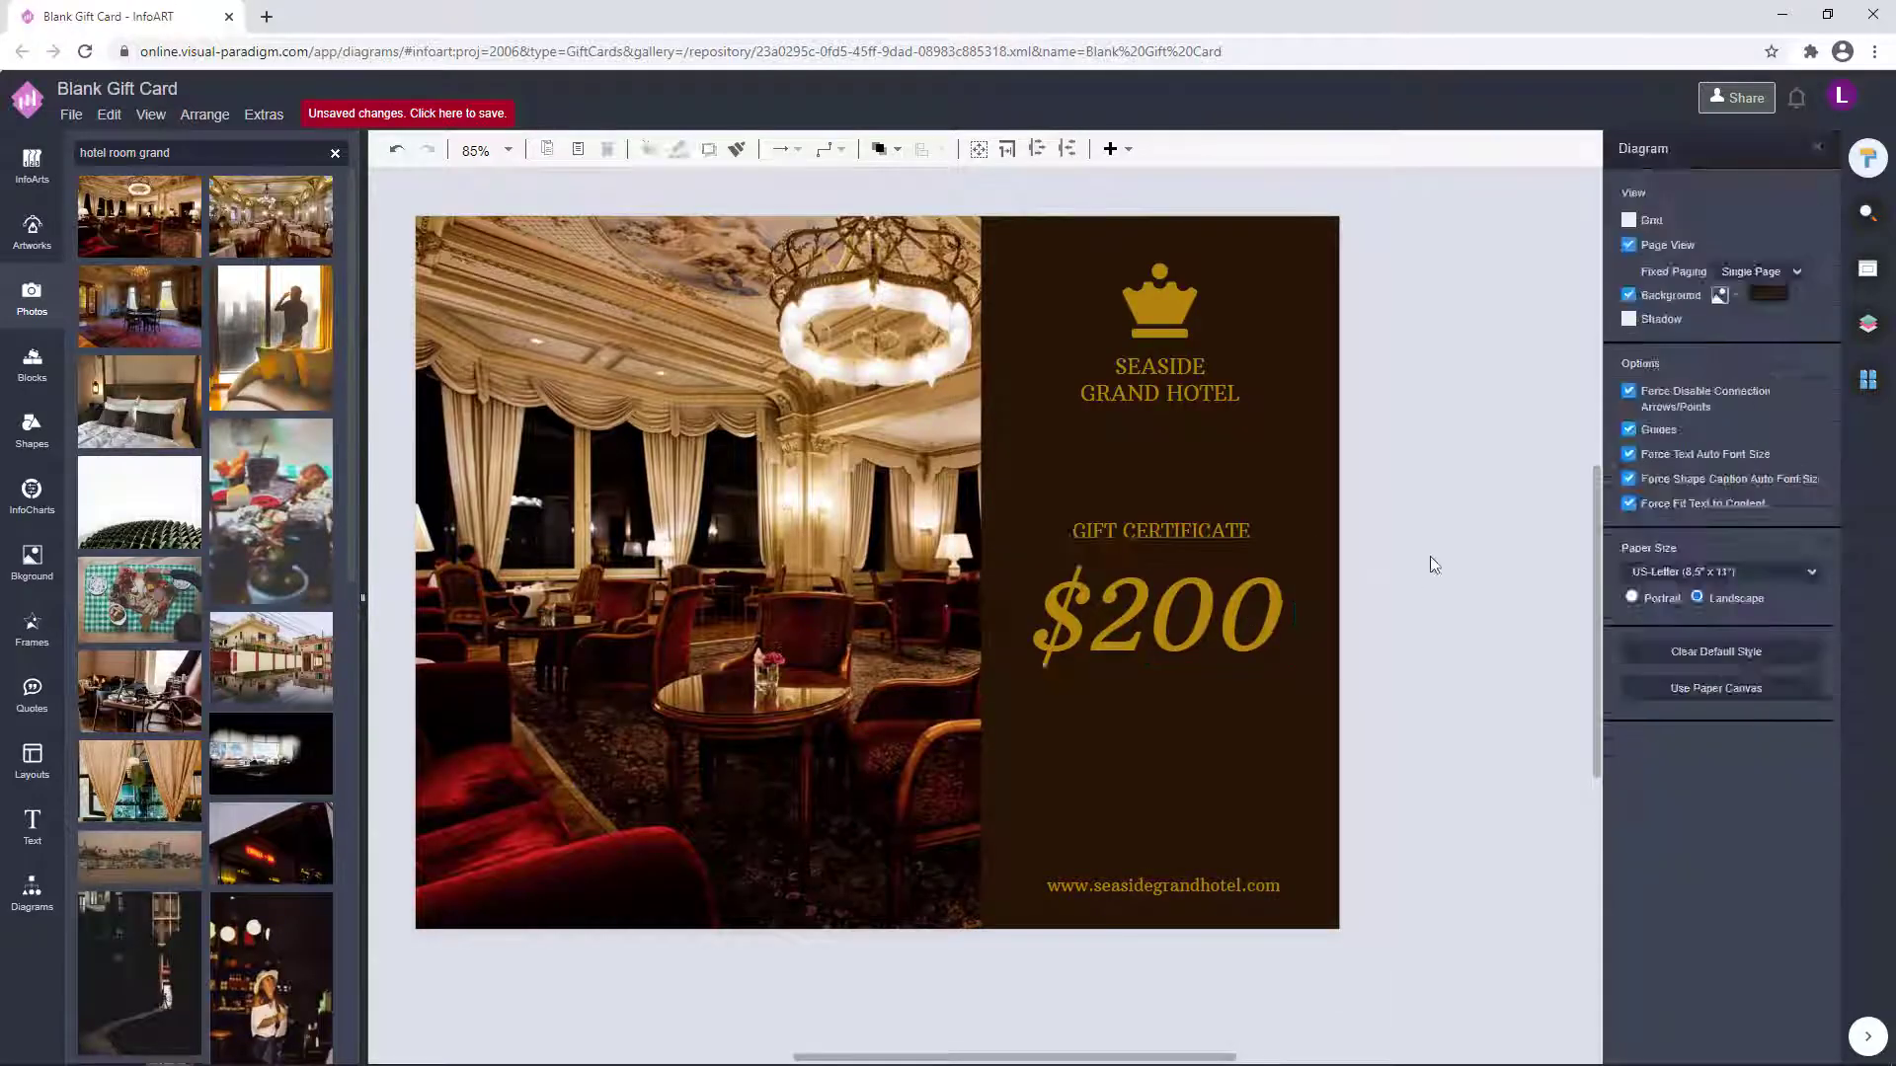
# - Change the font of the hotel name, GIFT CERTIFICATE and website texts to Belleza
pyautogui.click(1228, 397)
pyautogui.keyDown('shift'); pyautogui.click(1235, 531); pyautogui.keyUp('shift')
pyautogui.keyDown('shift'); pyautogui.click(1260, 886); pyautogui.keyUp('shift')
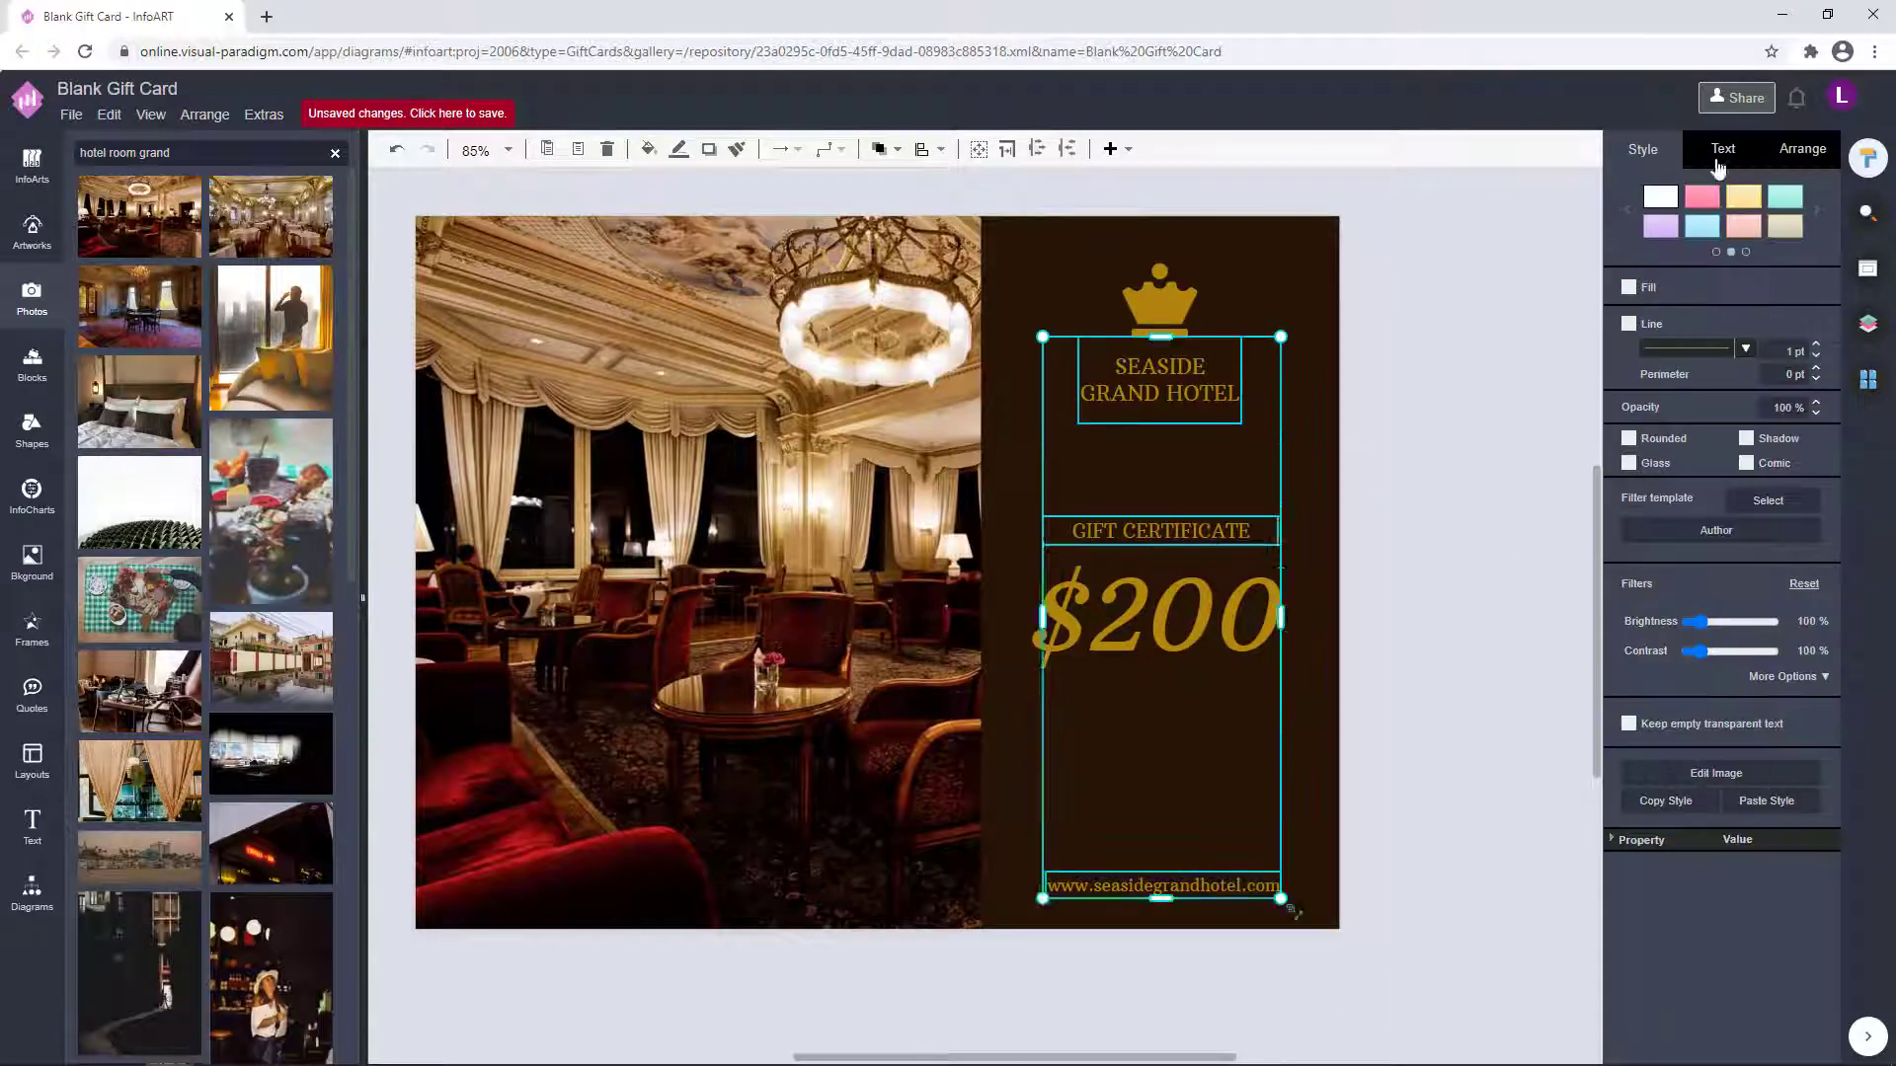
pyautogui.click(1723, 148)
pyautogui.click(1805, 217)
pyautogui.scroll(-5, 1655, 440)
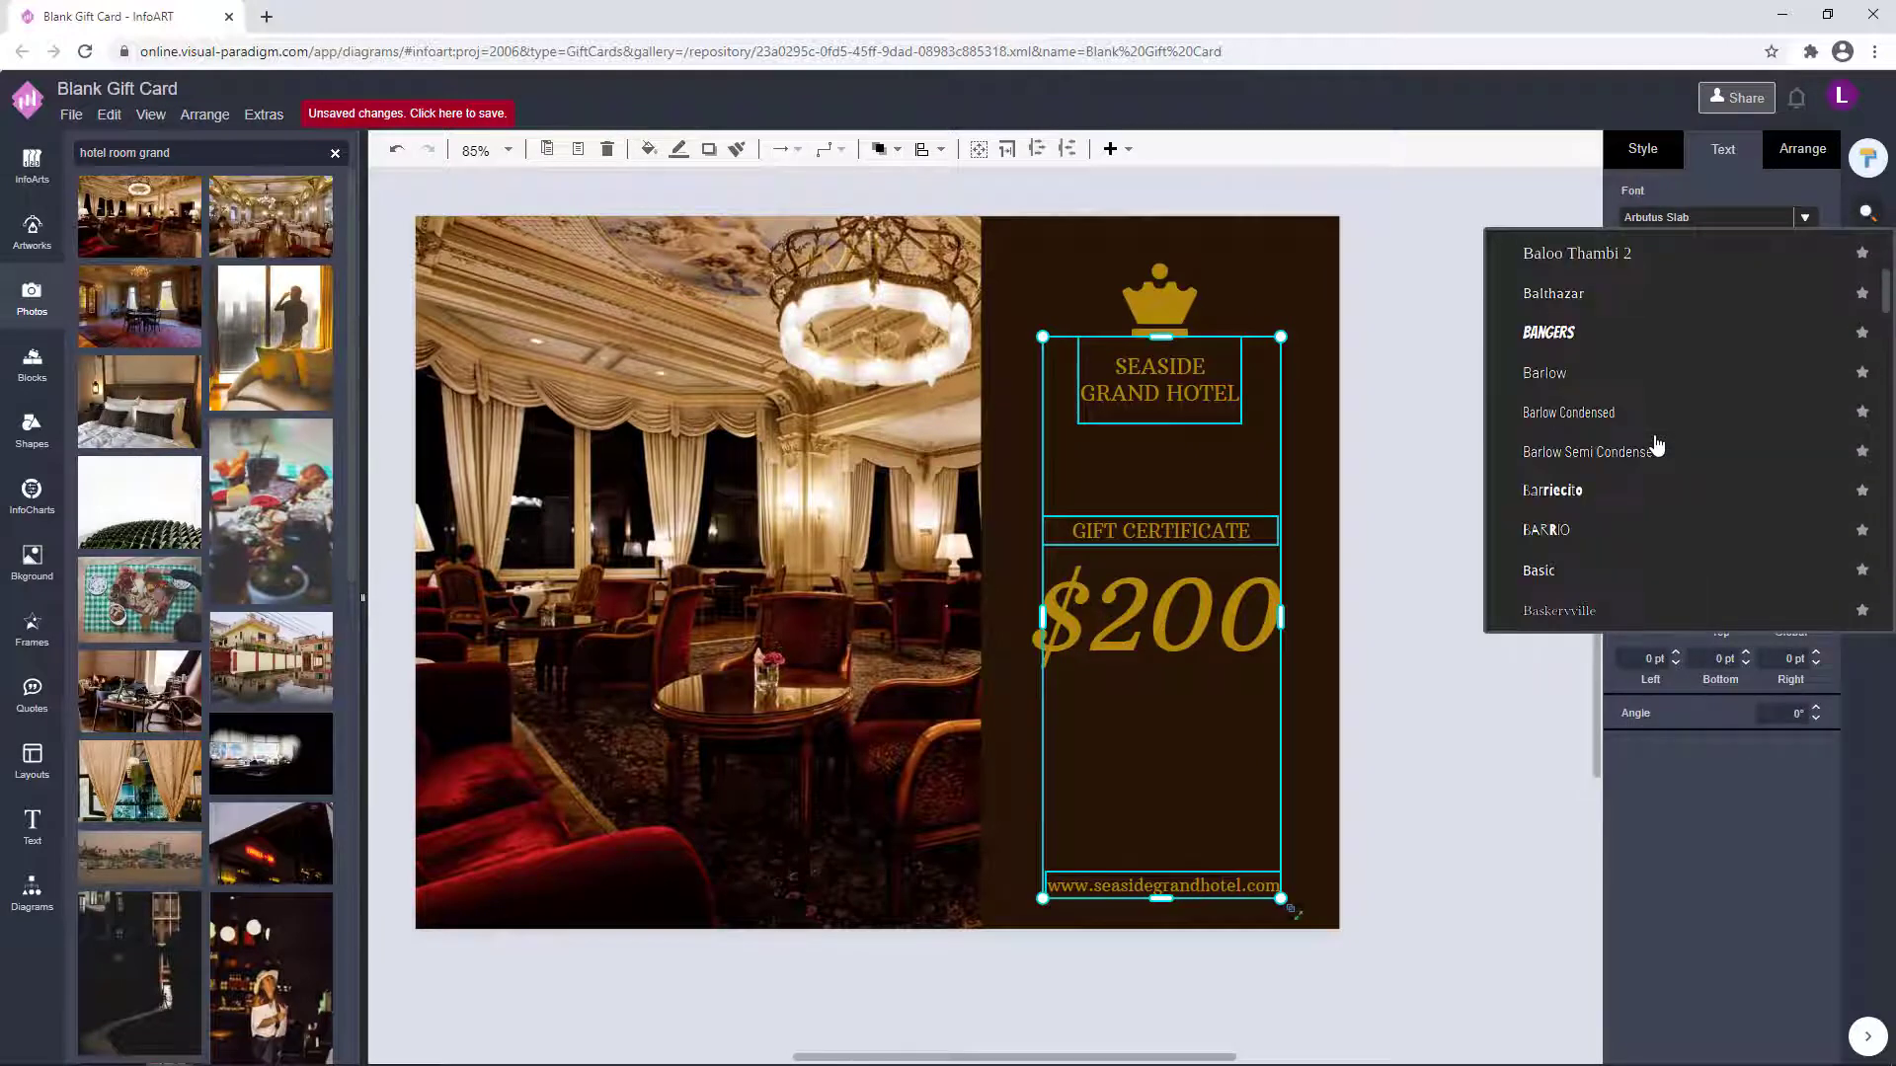
pyautogui.scroll(-10, 1653, 439)
pyautogui.scroll(7, 1653, 436)
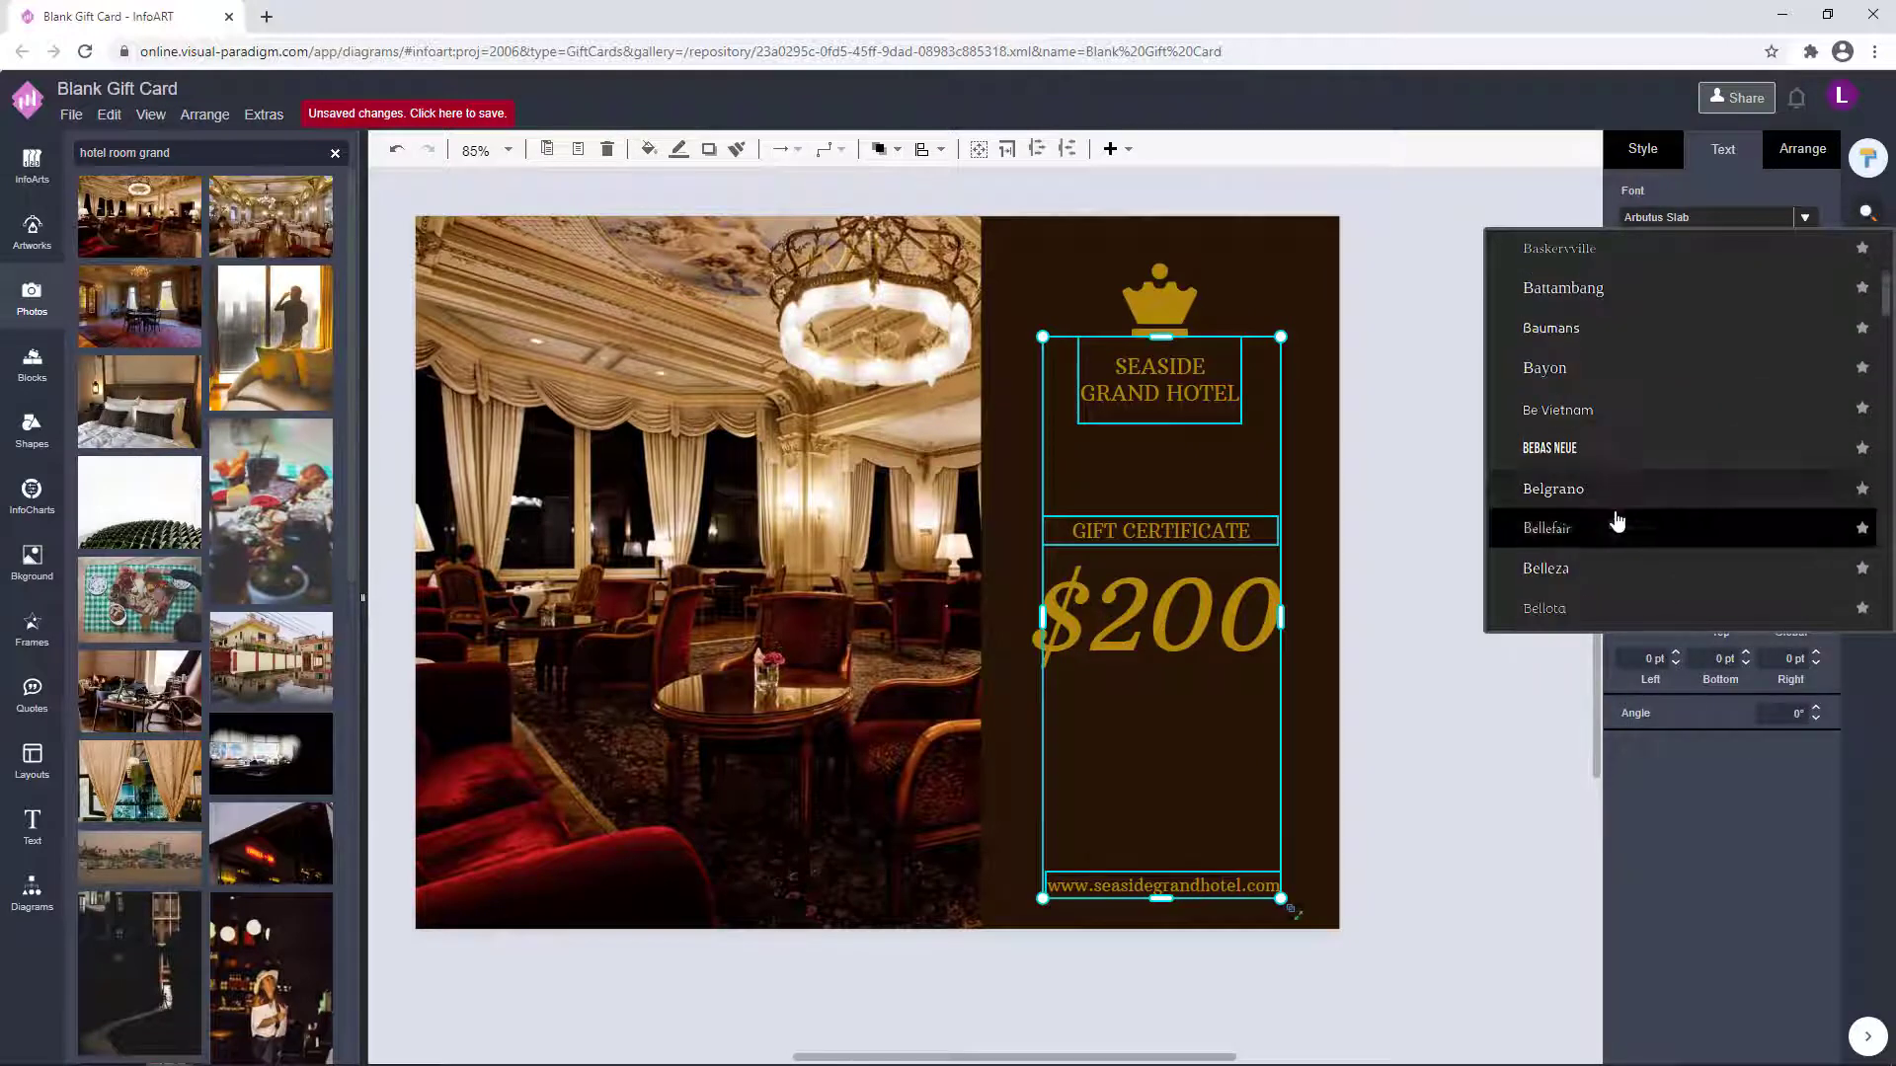
pyautogui.click(1617, 524)
pyautogui.click(1414, 453)
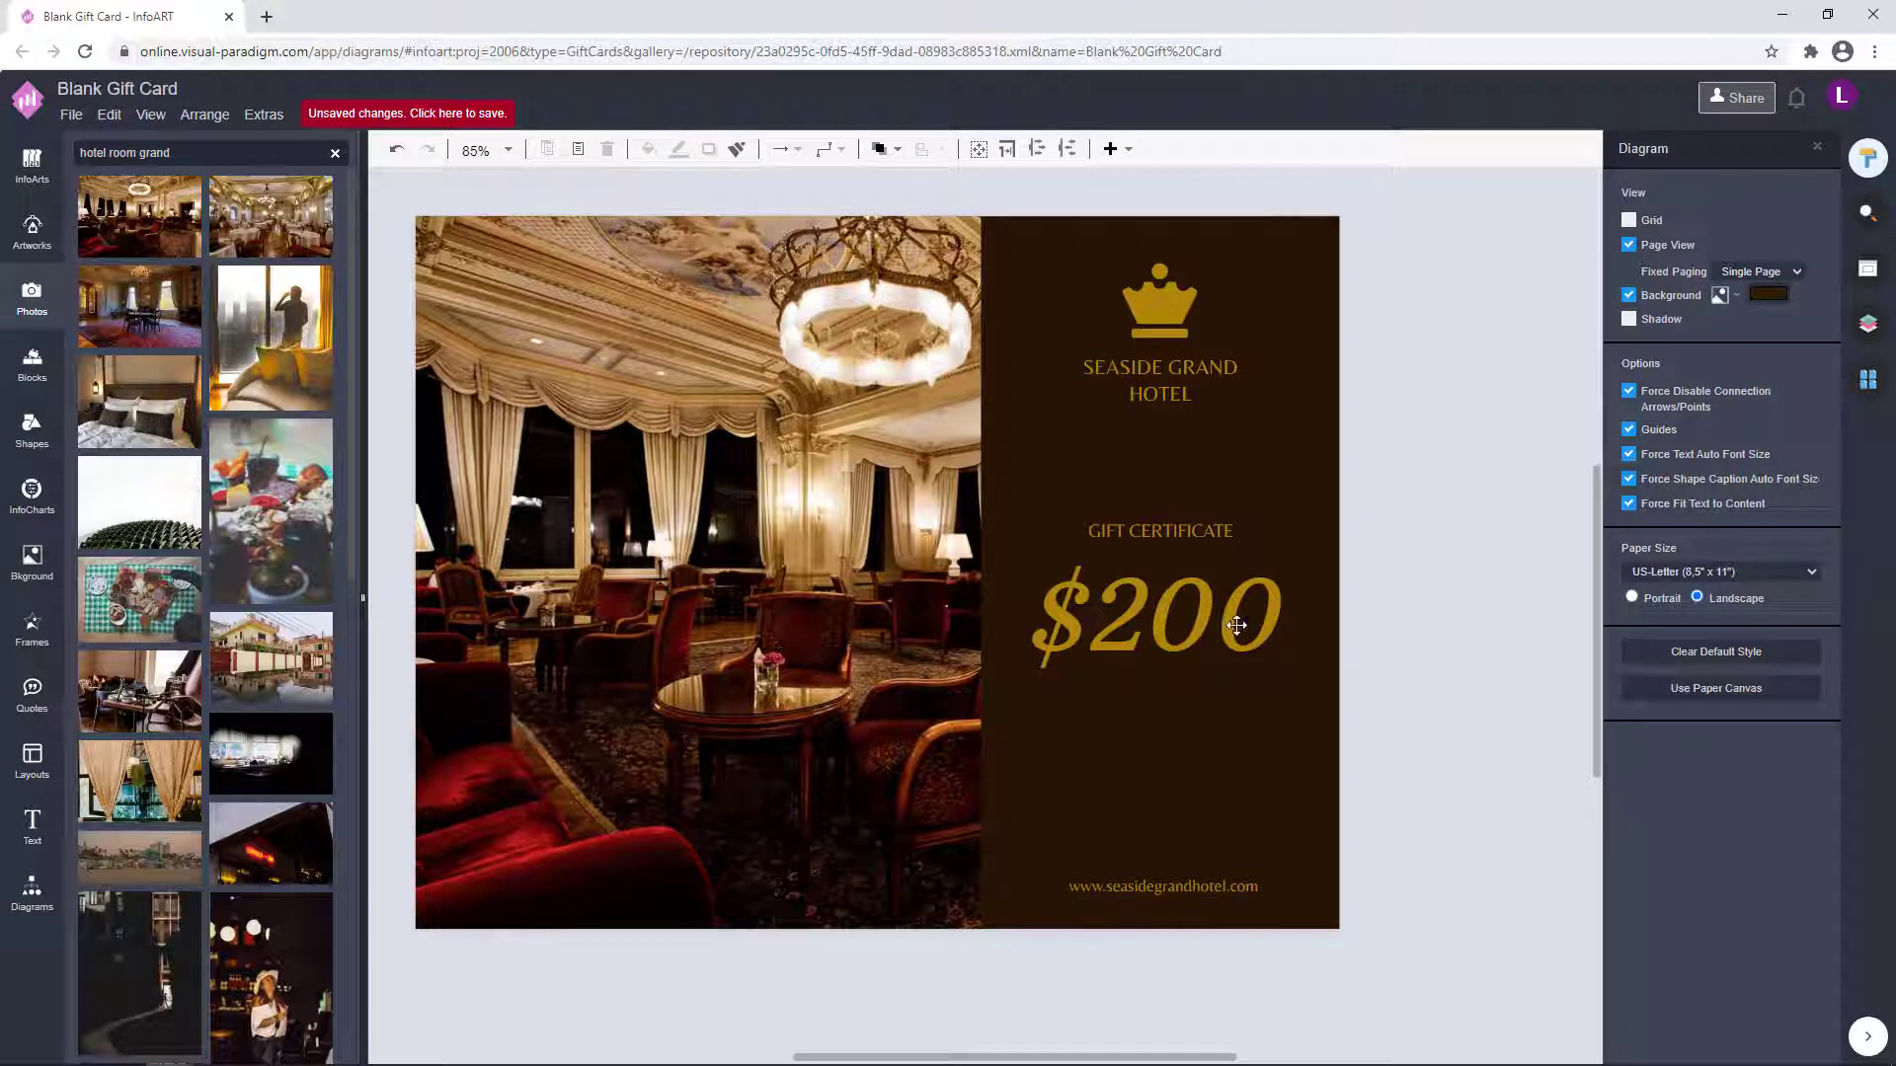
# - Try the Aclonica and Artifika fonts on the $200 text
pyautogui.click(1156, 612)
pyautogui.click(1805, 218)
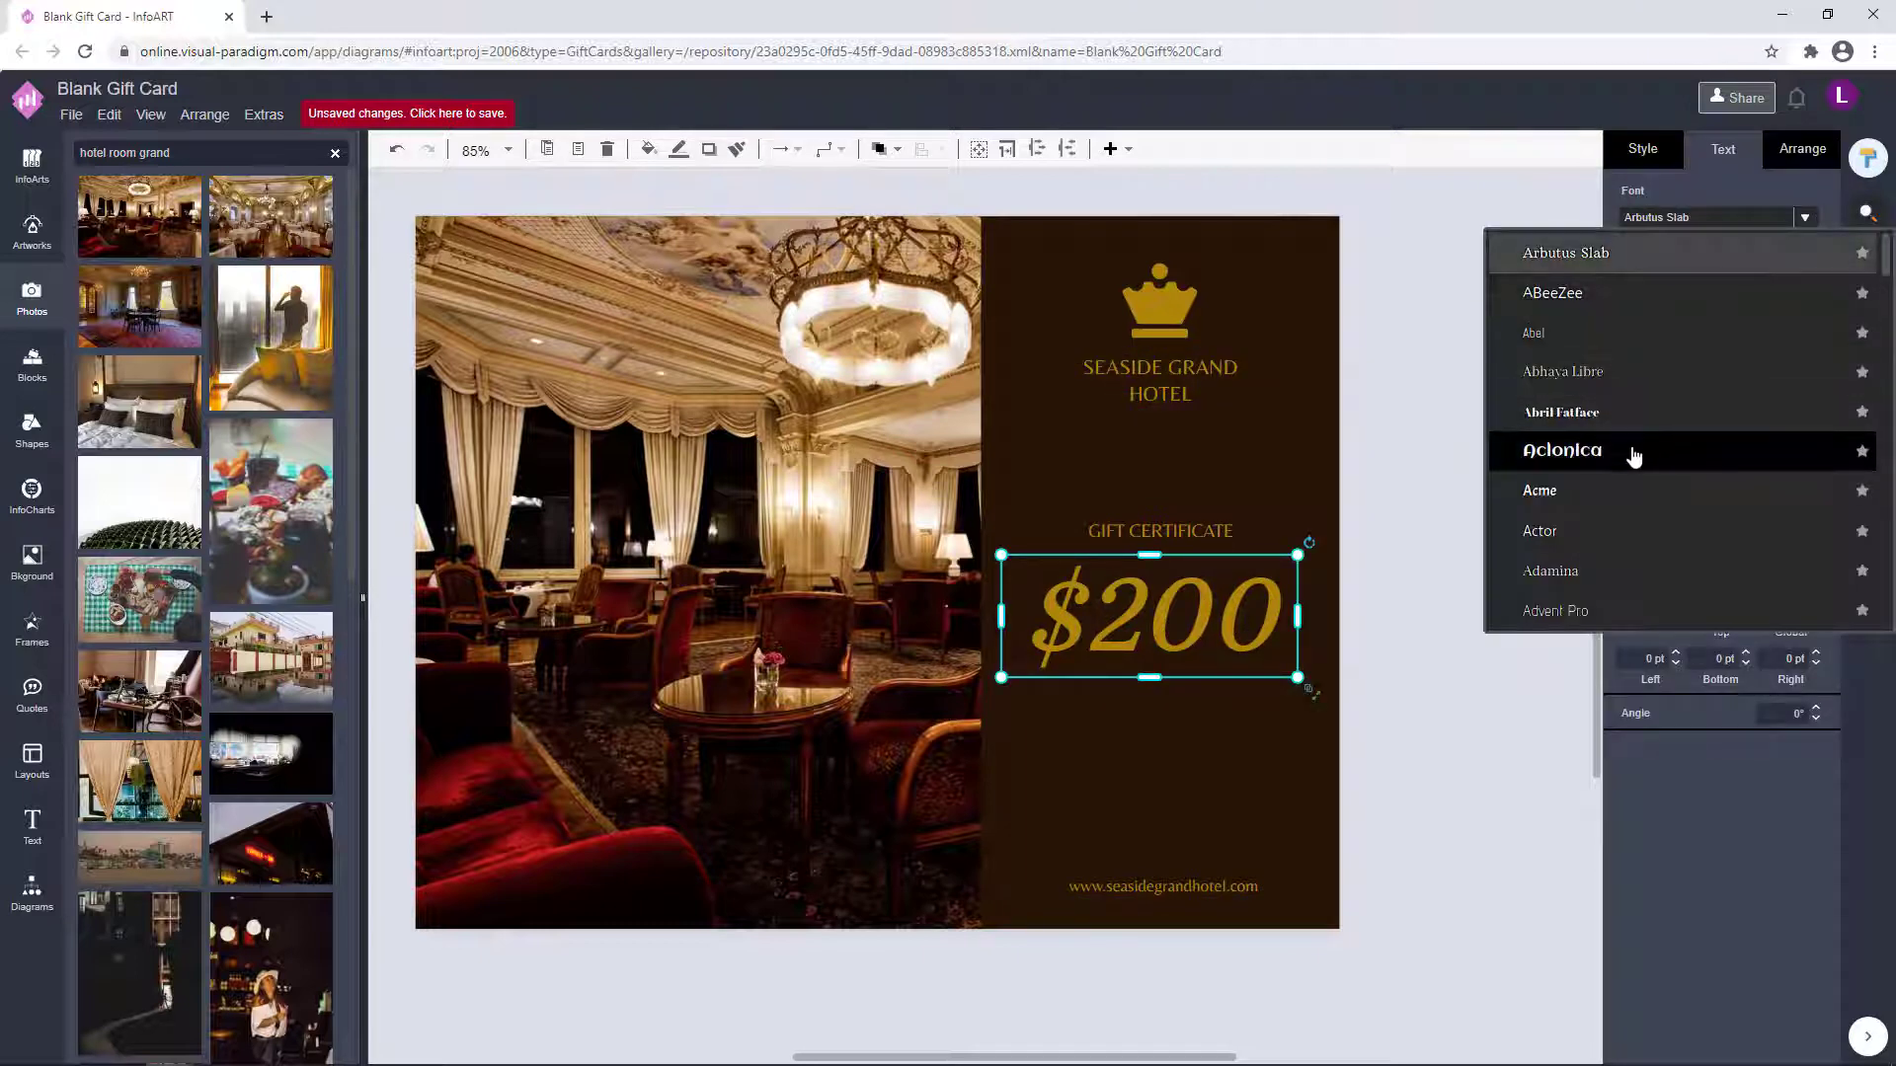
pyautogui.click(1634, 453)
pyautogui.click(1805, 217)
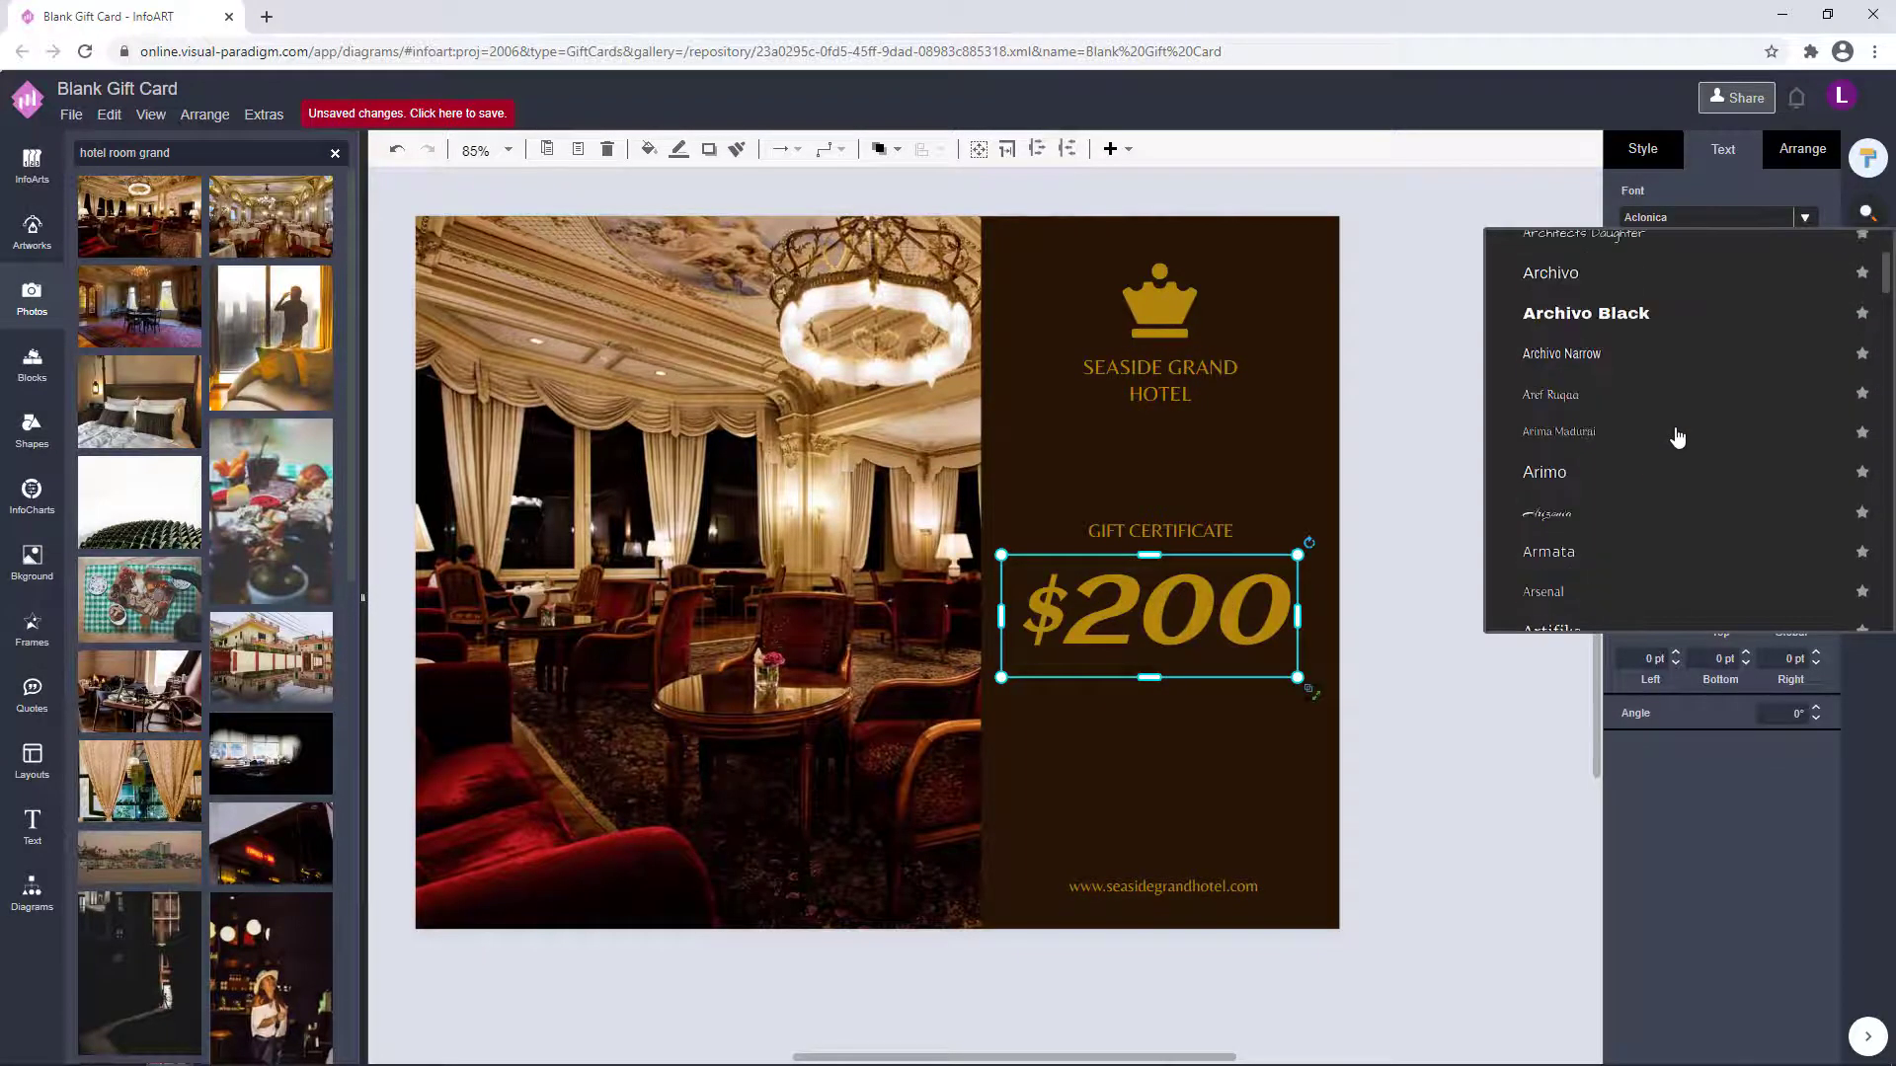
pyautogui.scroll(-3, 1673, 436)
pyautogui.click(1580, 266)
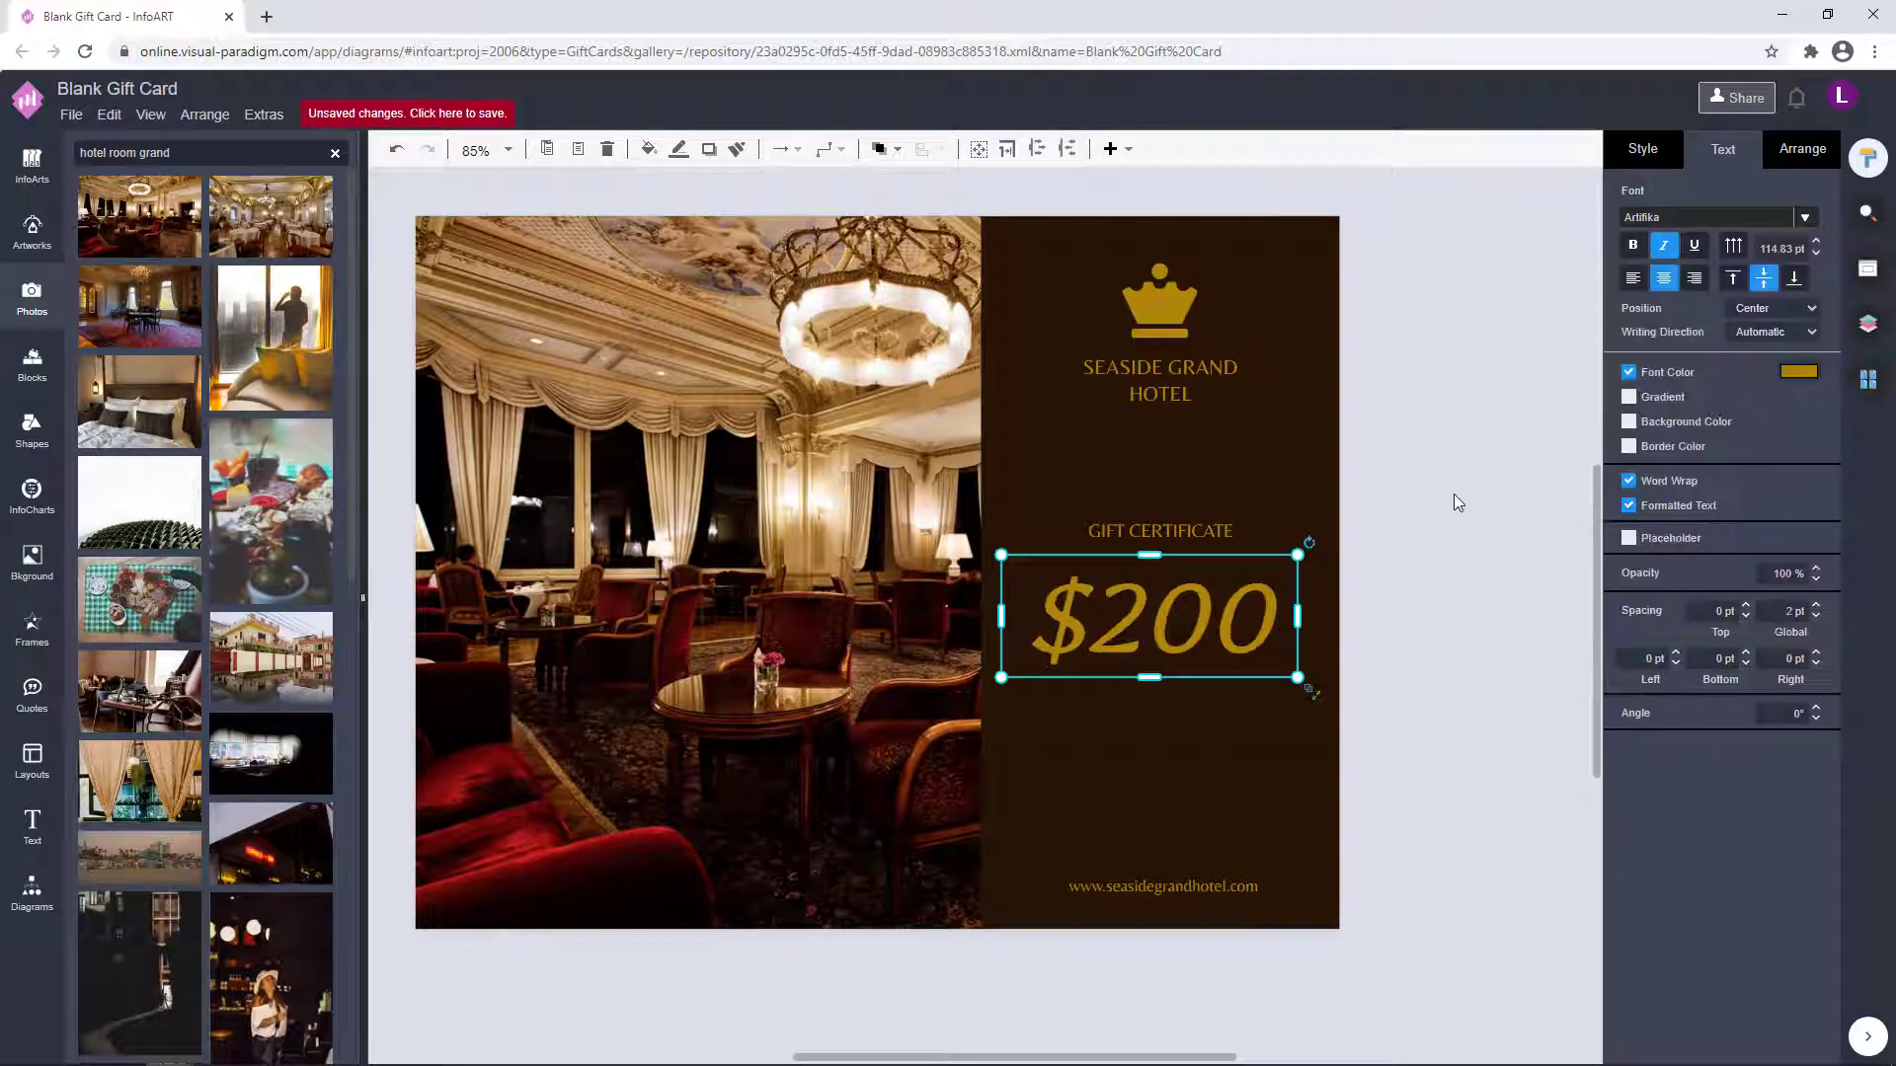
# - Try the Baloo 2 and Buenard fonts on the $200 text
pyautogui.click(1820, 225)
pyautogui.scroll(-5, 1599, 484)
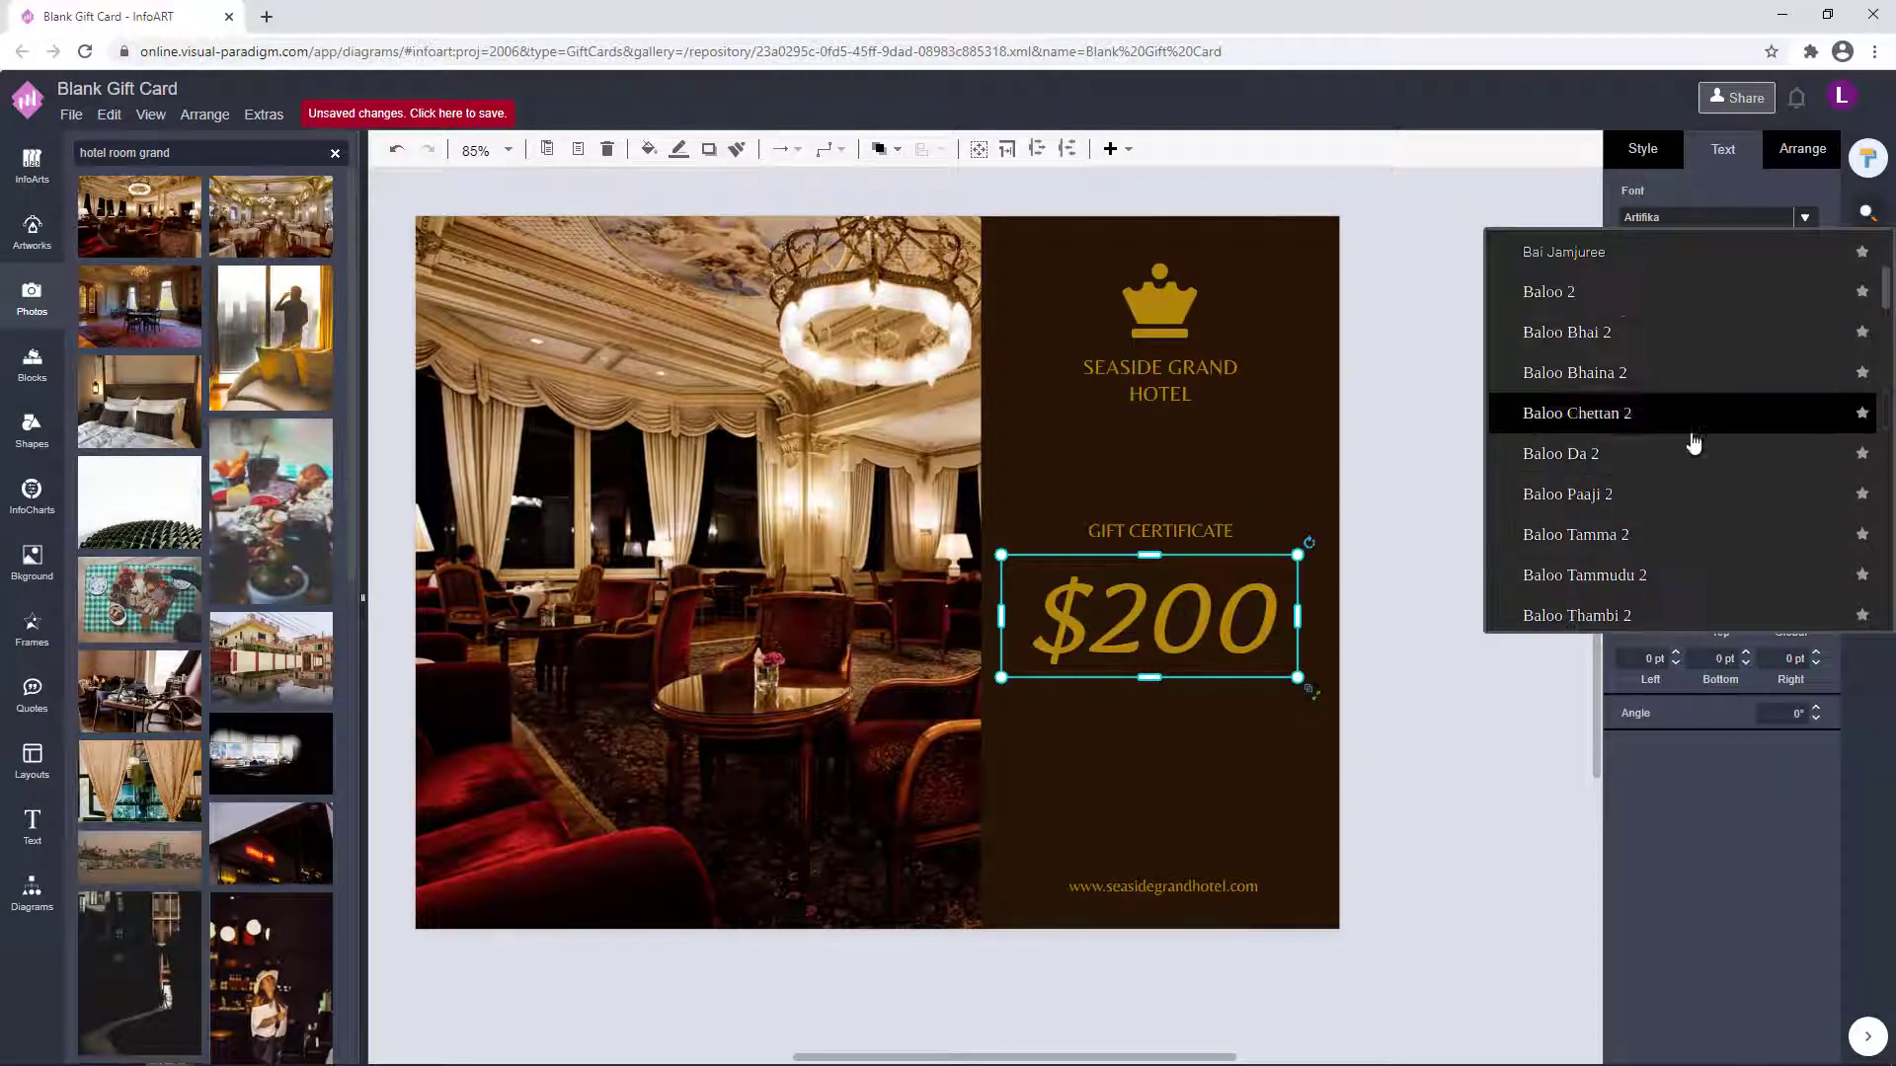
pyautogui.click(1669, 288)
pyautogui.click(1805, 218)
pyautogui.scroll(-10, 1679, 474)
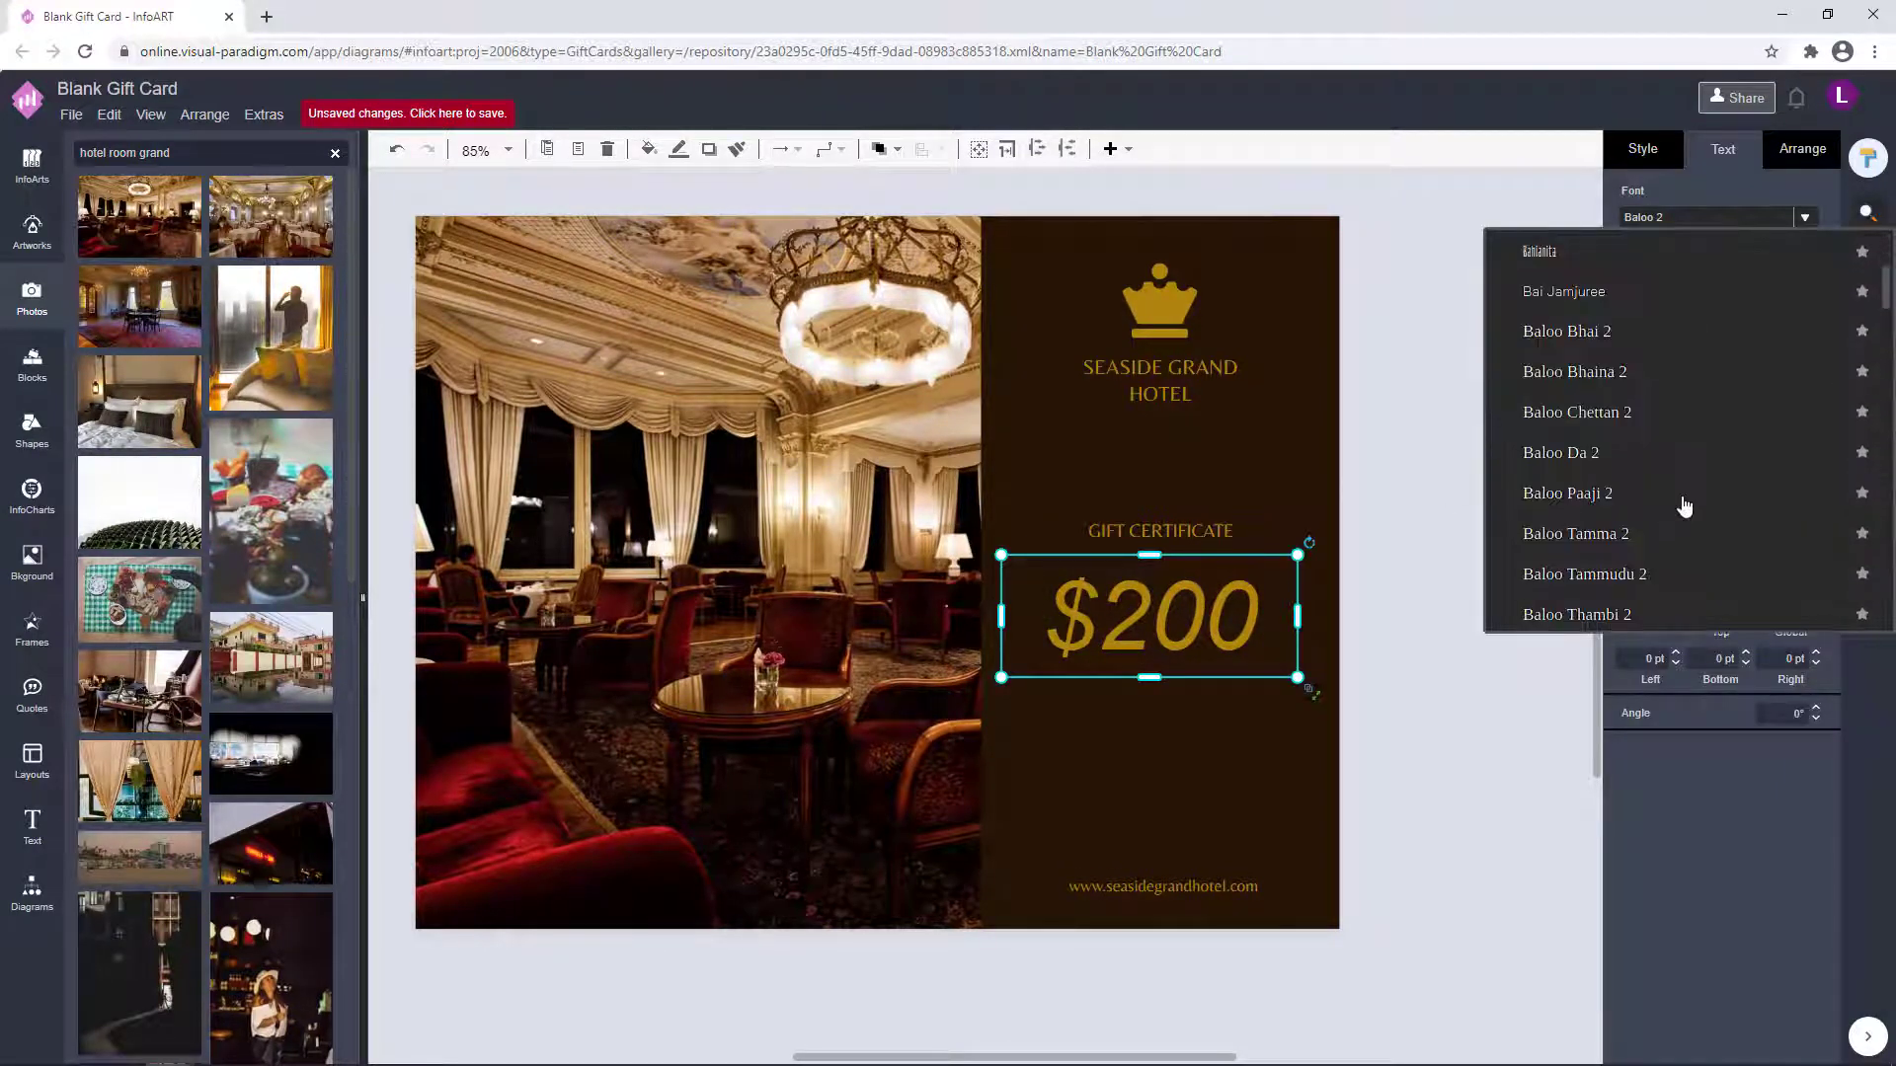
pyautogui.scroll(-10, 1667, 461)
pyautogui.click(1600, 369)
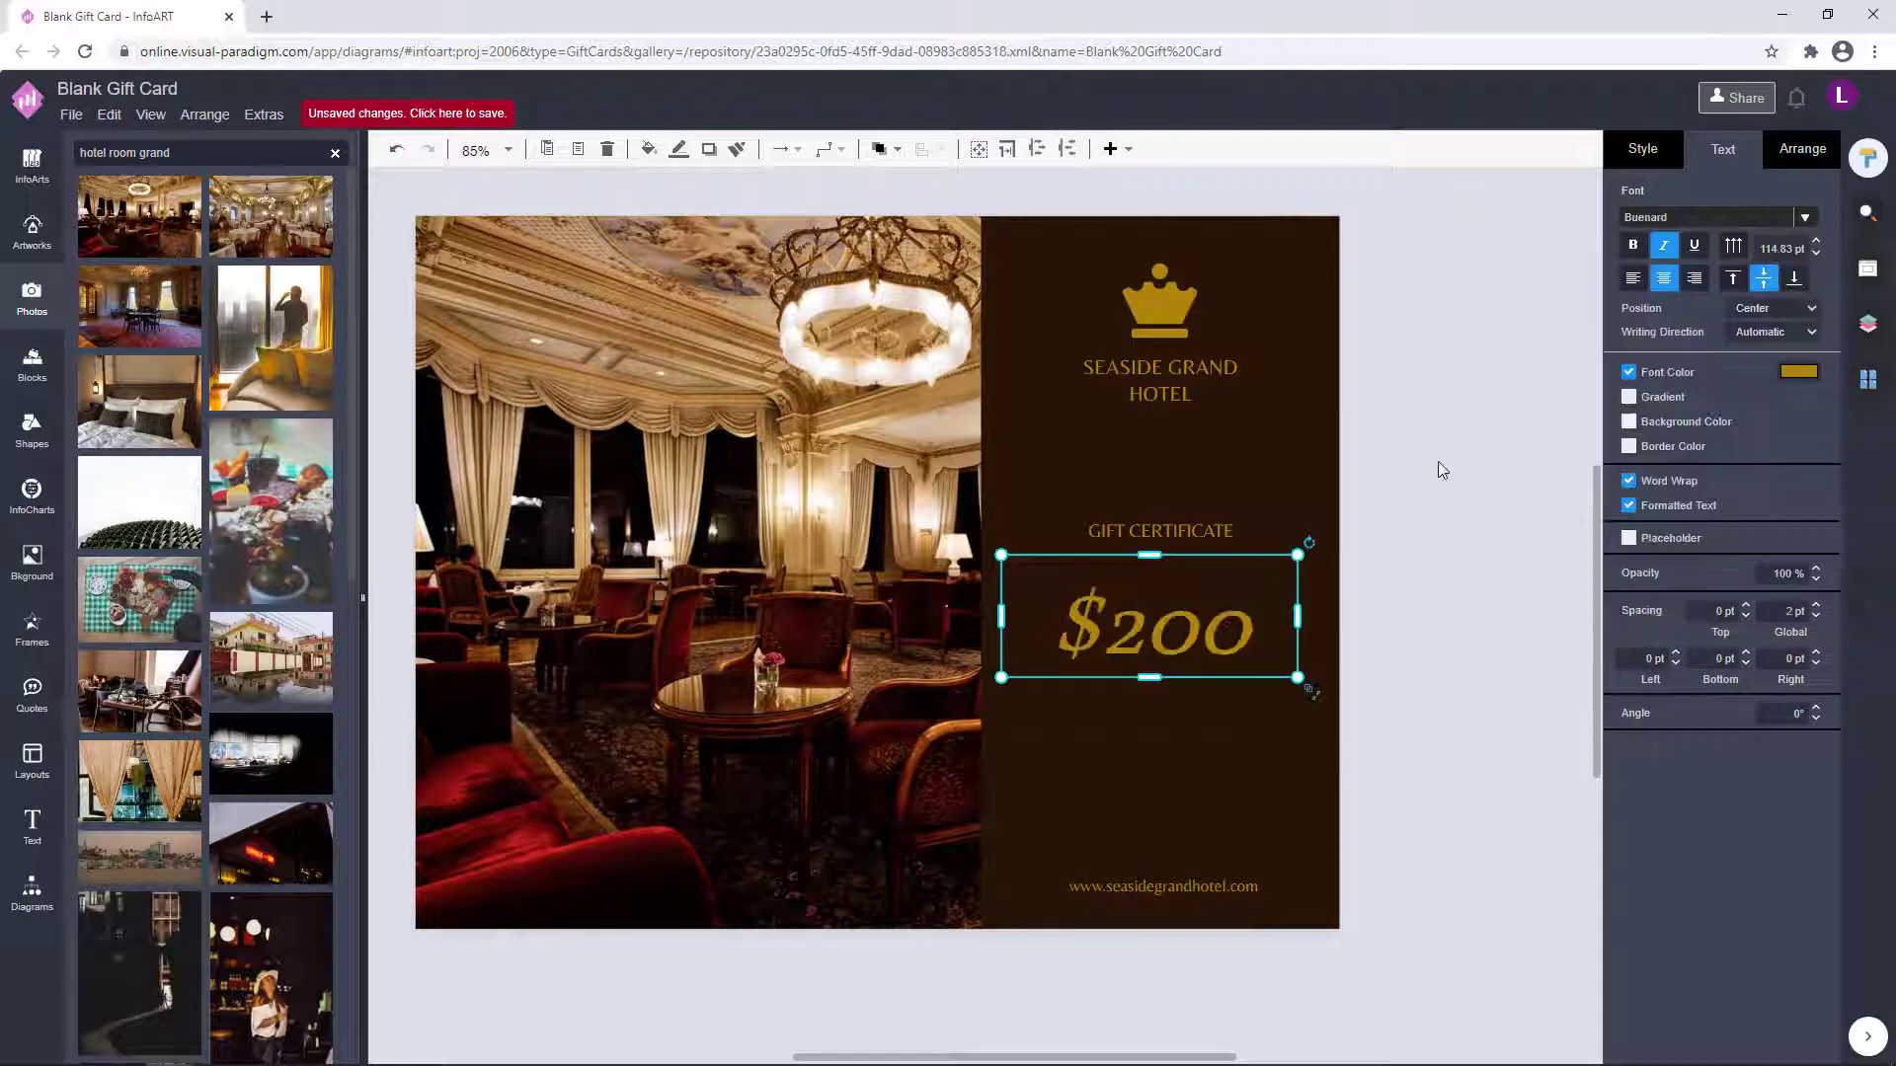
pyautogui.click(1438, 460)
# - Try the Fjord One font on the $200 text
pyautogui.click(1185, 630)
pyautogui.click(1805, 217)
pyautogui.scroll(-15, 1655, 431)
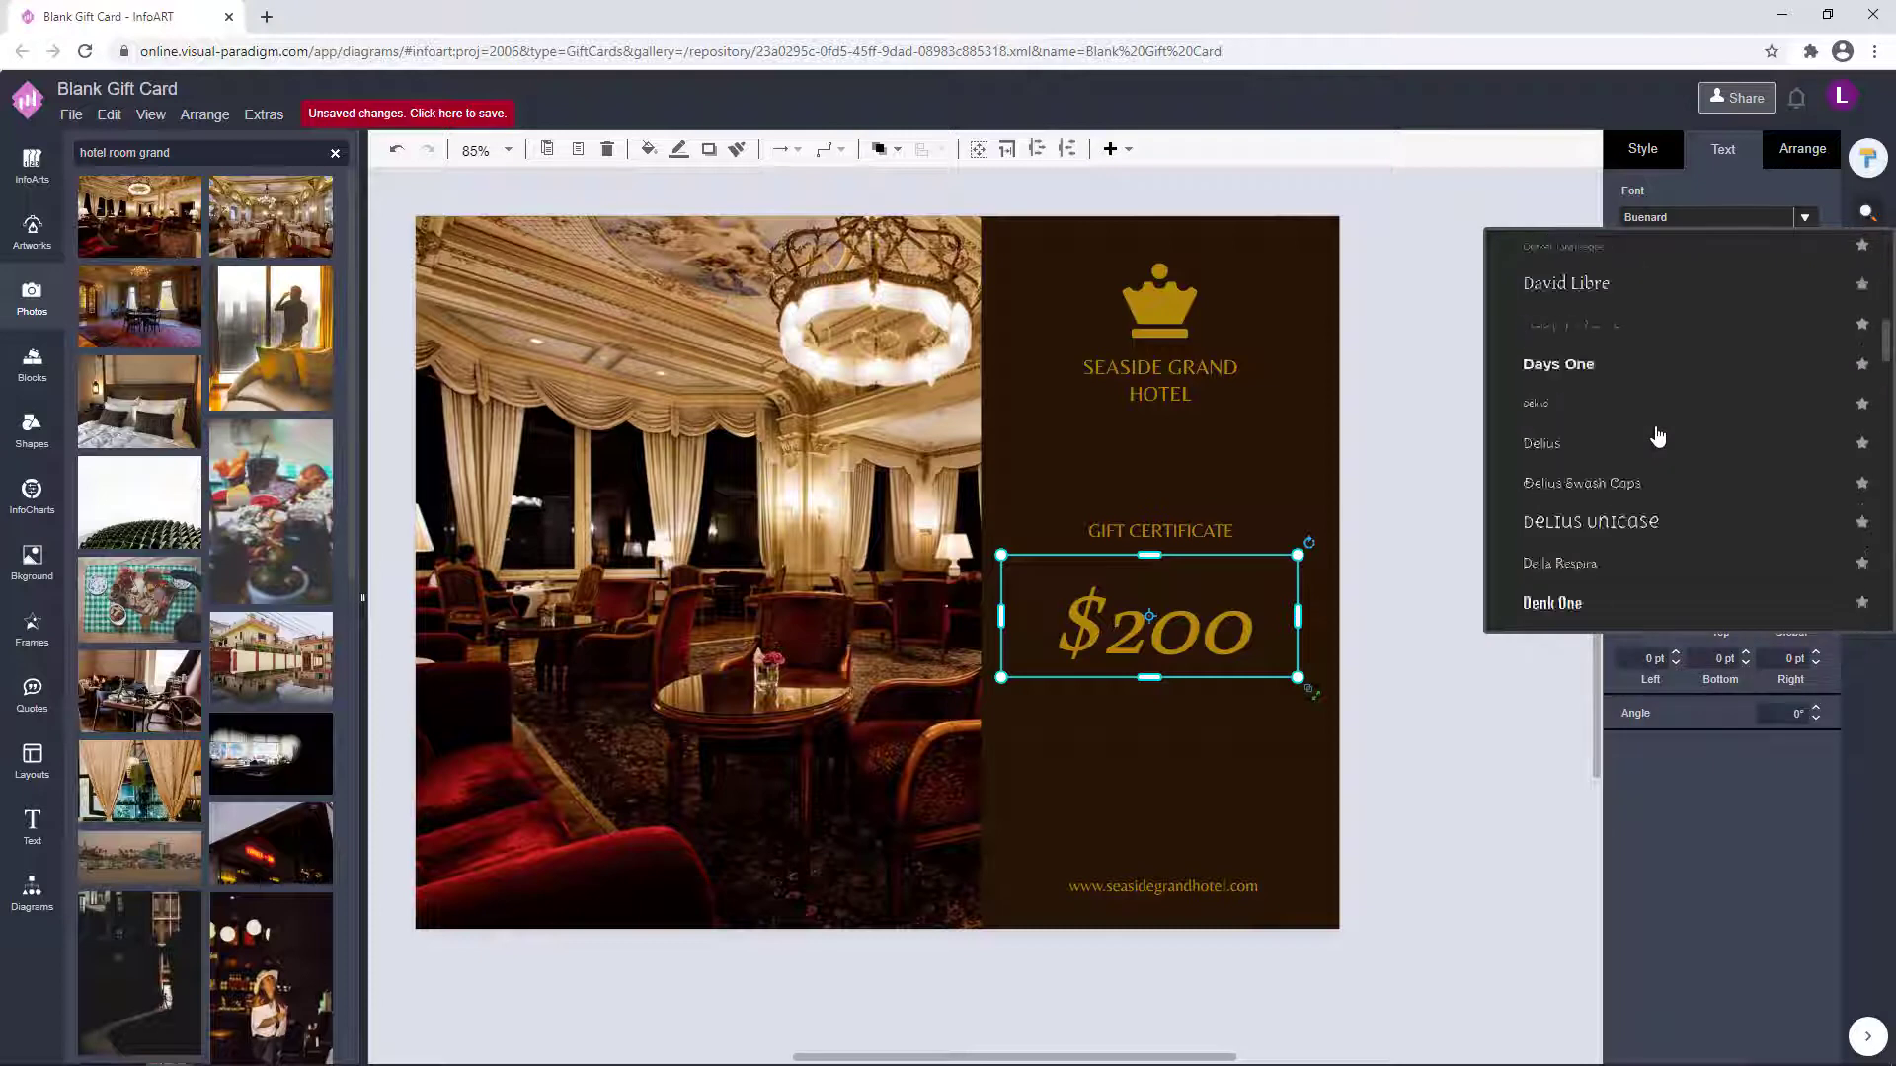
pyautogui.scroll(-15, 1658, 438)
pyautogui.click(1638, 489)
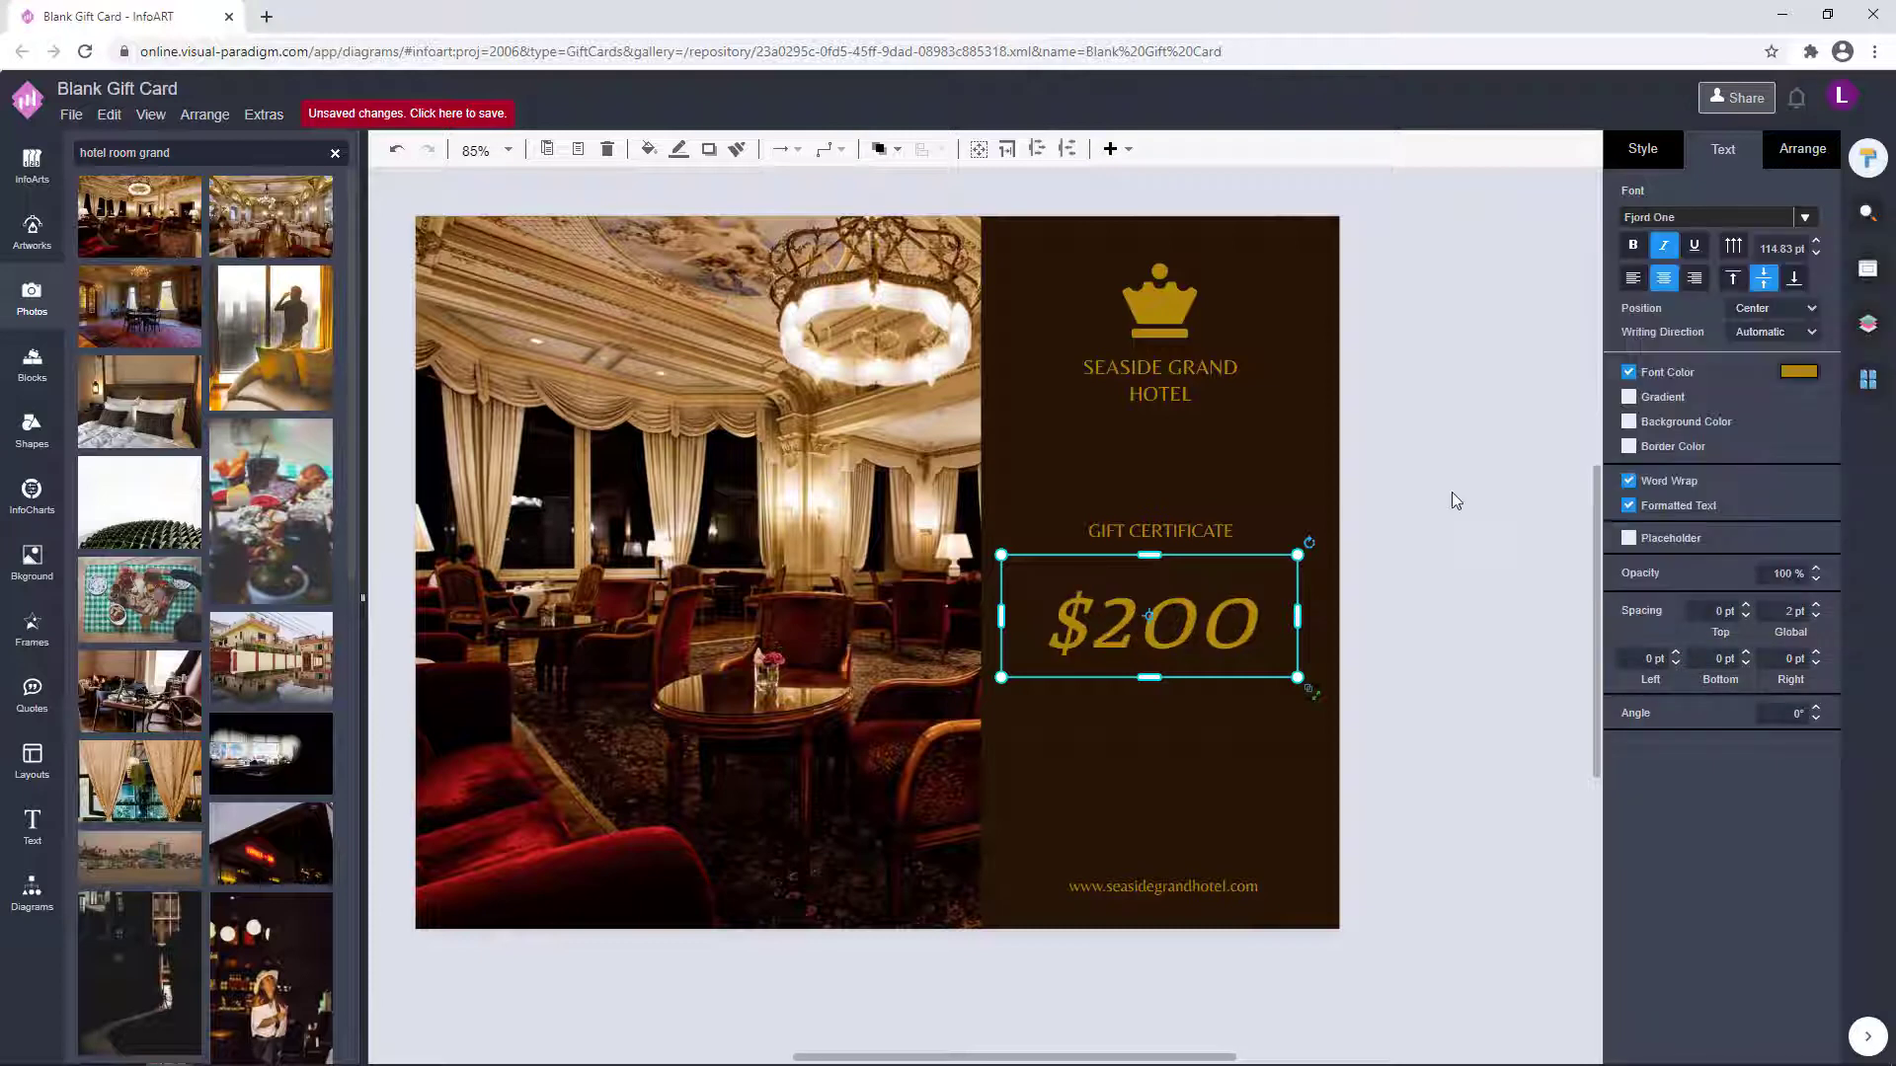
# - Set the $200 text's font to Croissant One and shift the text slightly to center it in the panel
pyautogui.click(1805, 218)
pyautogui.scroll(-10, 1769, 376)
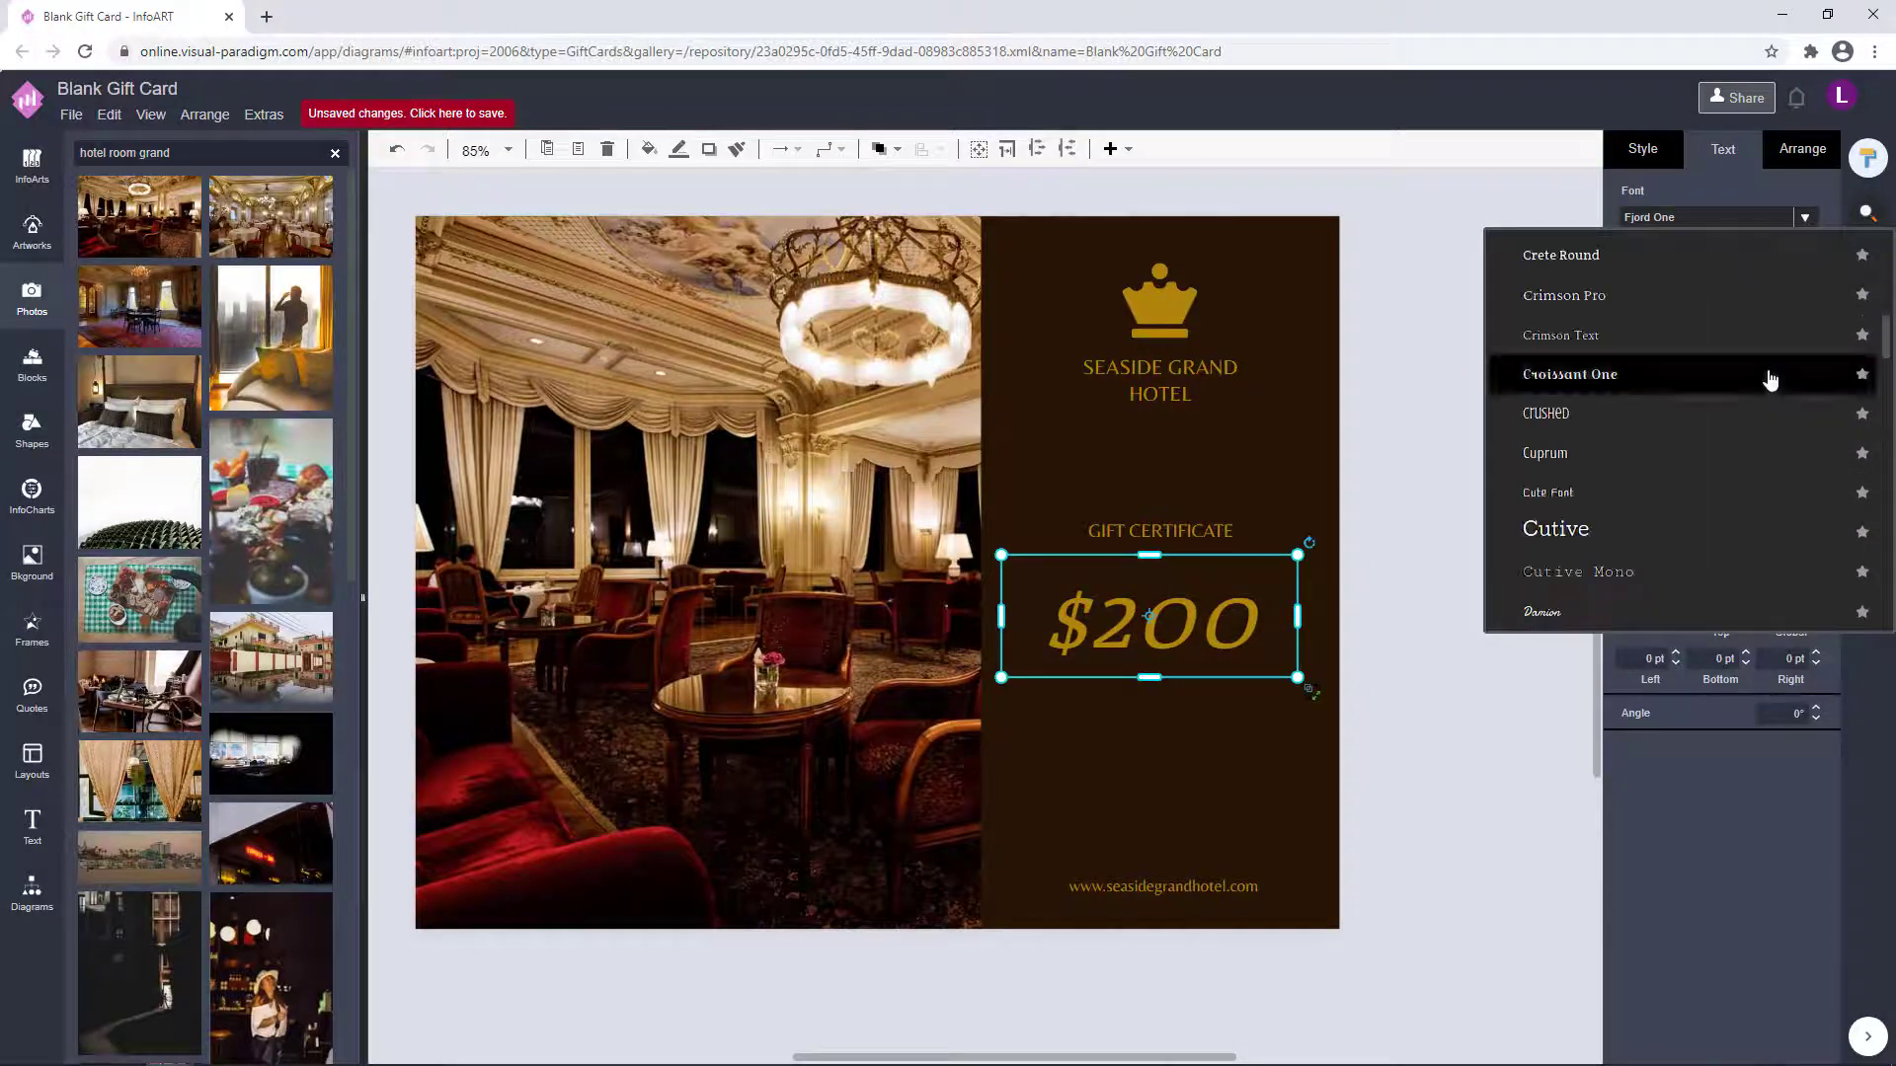
pyautogui.click(1663, 375)
pyautogui.click(1509, 477)
pyautogui.click(1260, 618)
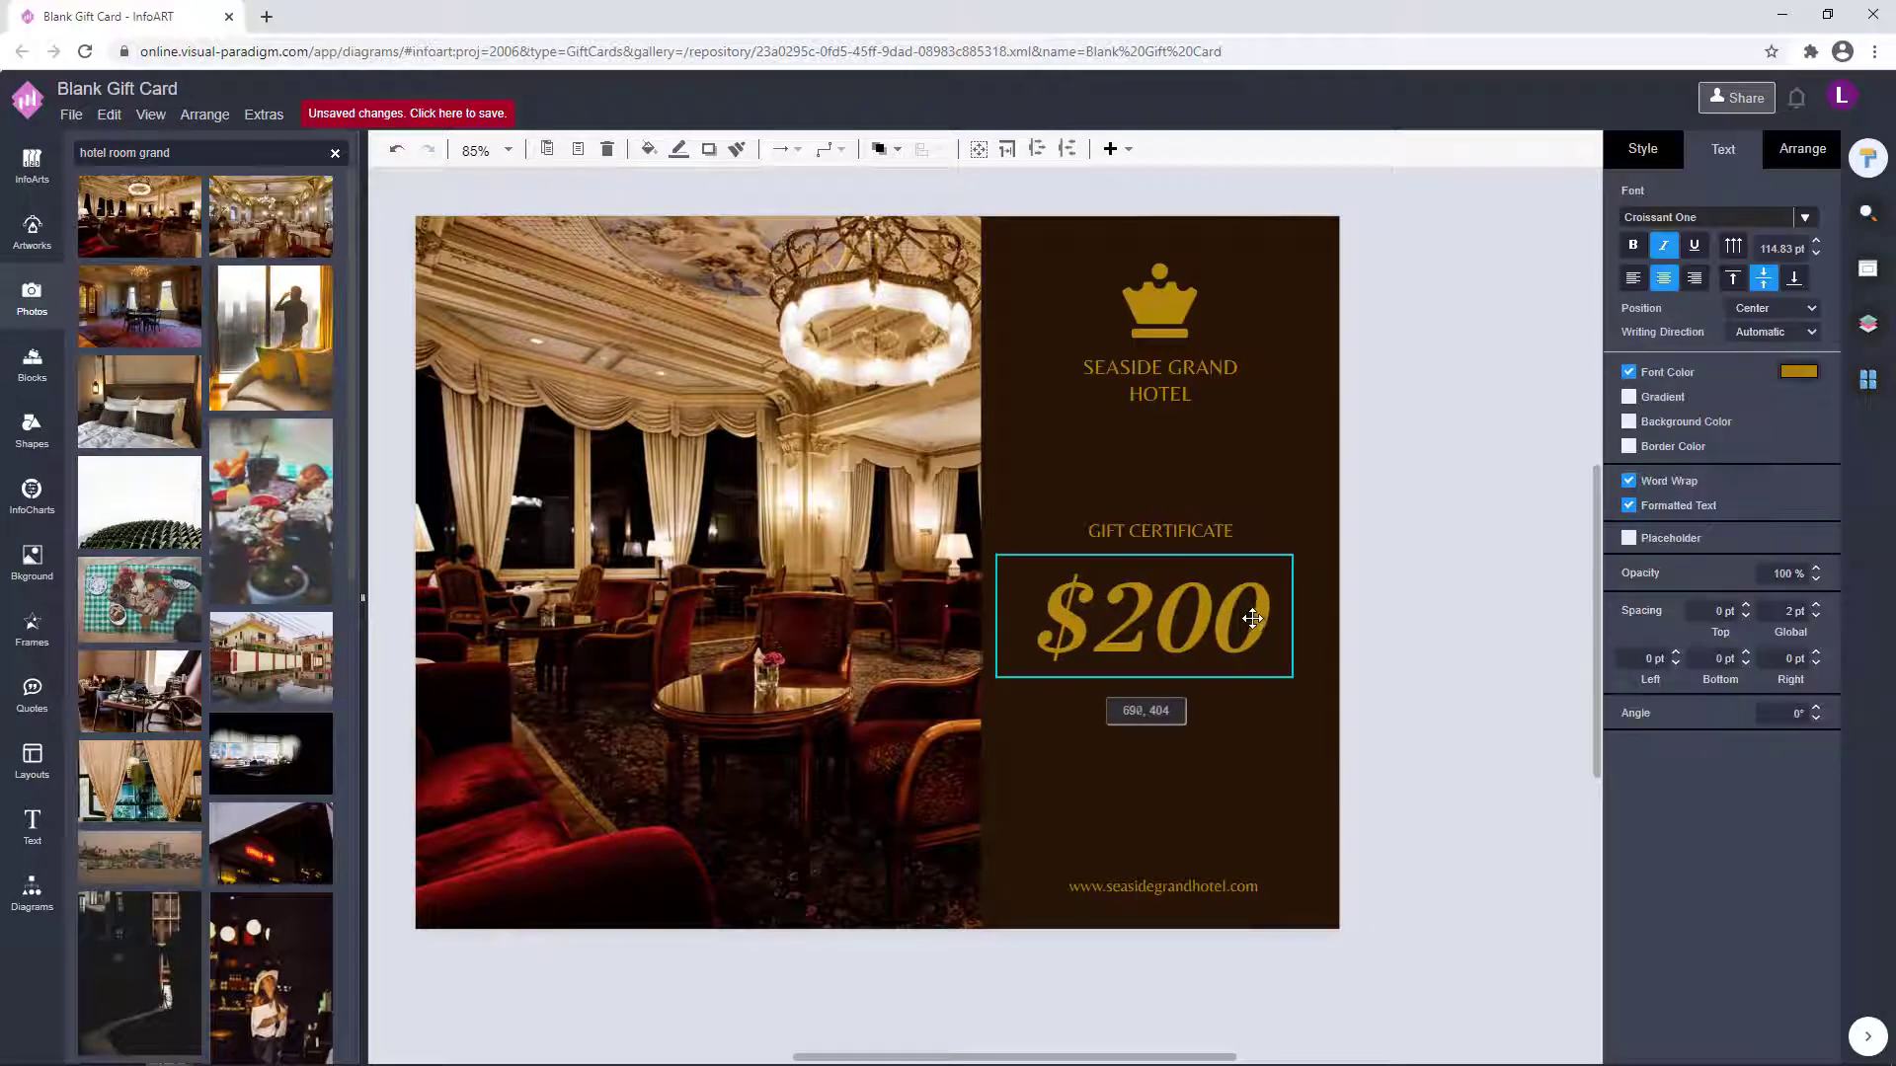
# - Set the website text's font size to 22 pt
pyautogui.click(1160, 380)
pyautogui.click(1308, 791)
pyautogui.doubleClick(1250, 894)
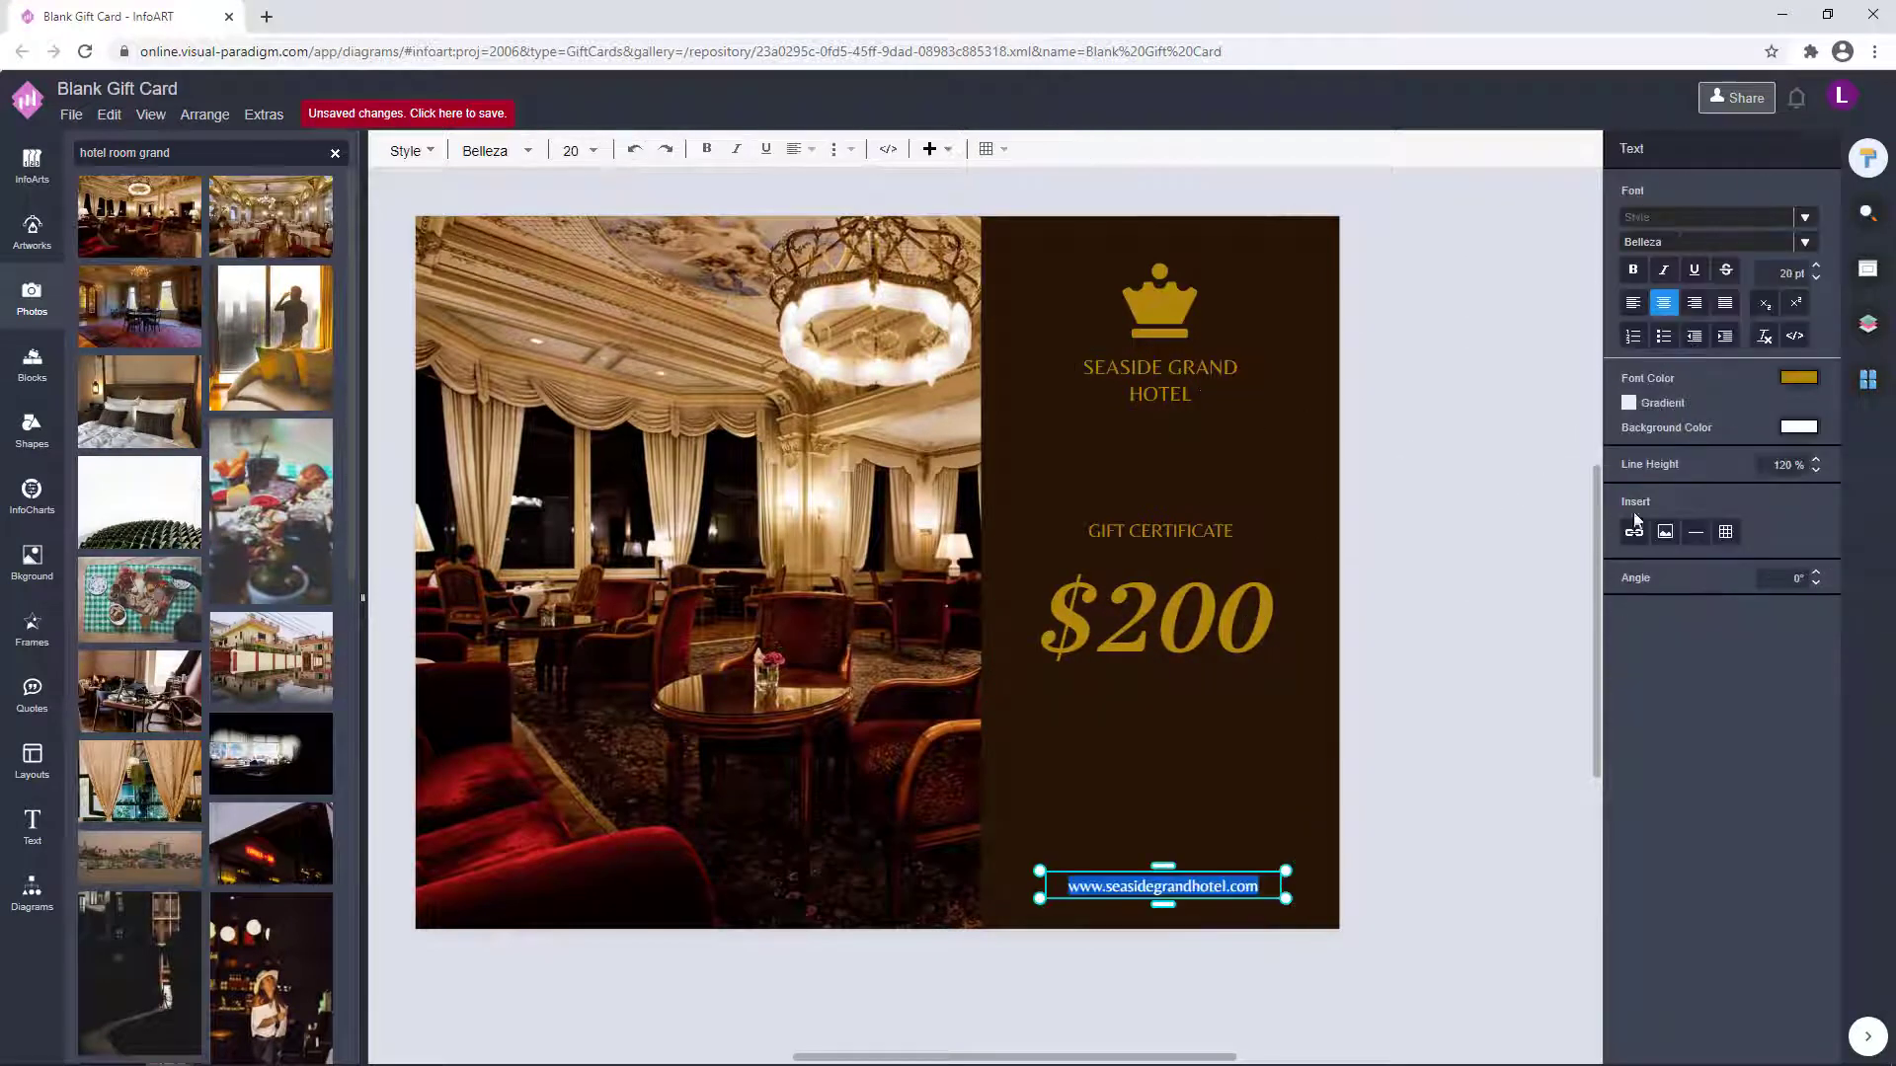
pyautogui.doubleClick(1790, 276)
pyautogui.write('20')
pyautogui.press('Return')
pyautogui.click(1432, 694)
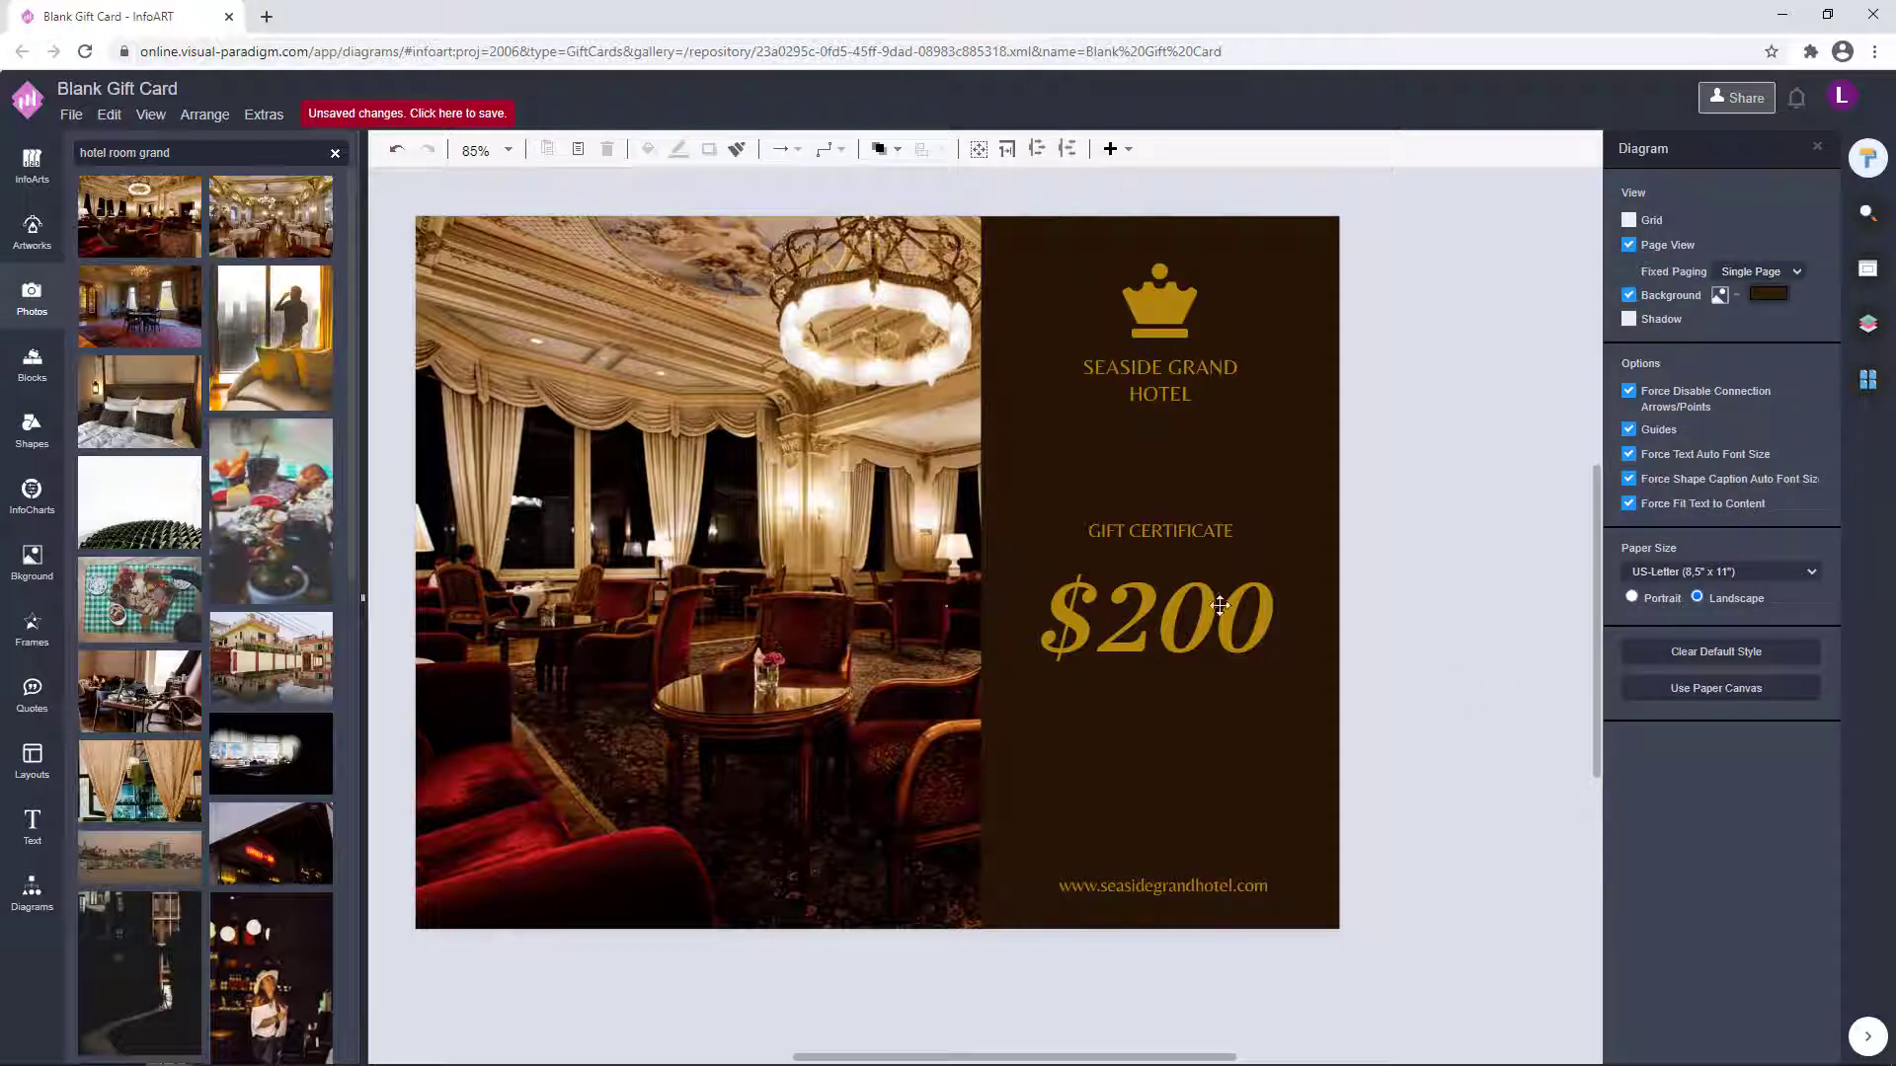
# - Increase the gap between the crown logo and the hotel name by moving the crown up and the name down slightly
pyautogui.moveTo(1414, 440); pyautogui.dragTo(998, 254)
pyautogui.moveTo(1174, 311); pyautogui.dragTo(1174, 314)
pyautogui.click(1291, 309)
# - Add a rectangle shape and flatten it into a thin line between the crown and the hotel name, as wide as the name
pyautogui.click(32, 885)
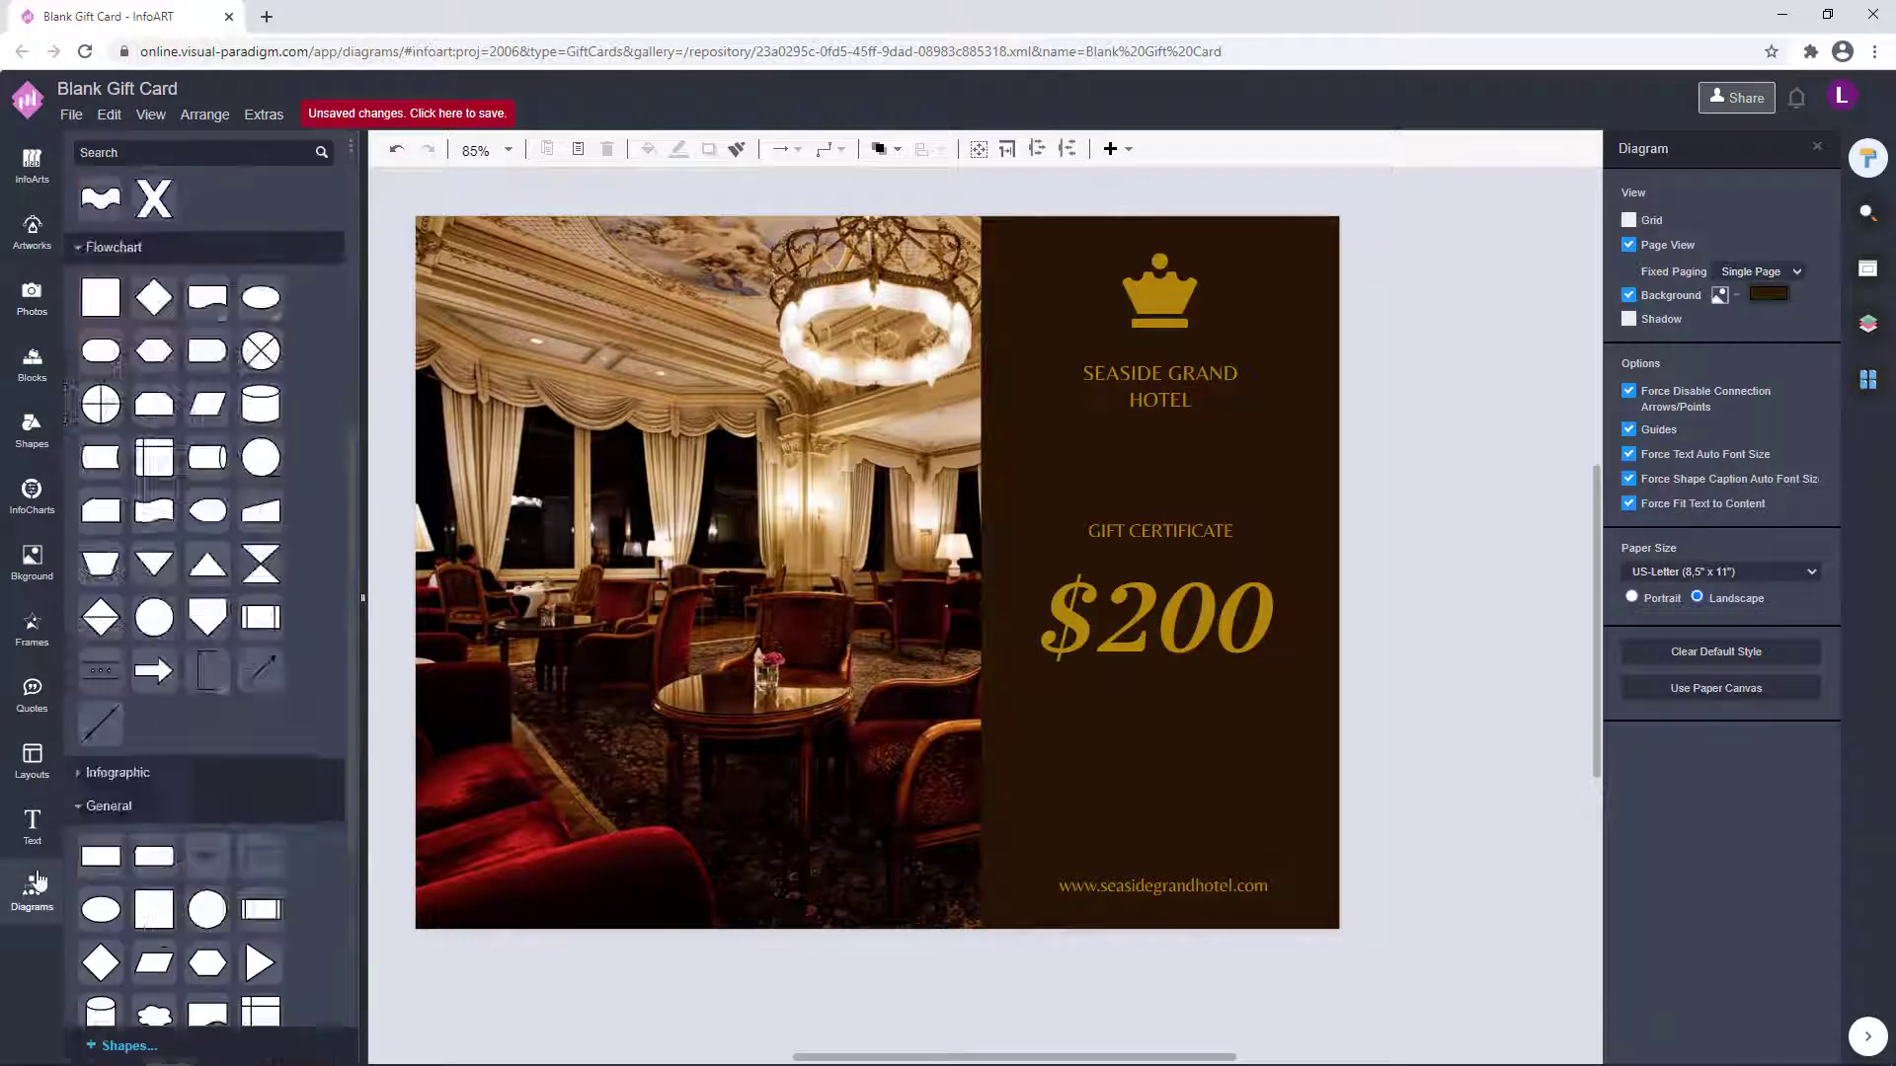
pyautogui.scroll(-4, 118, 711)
pyautogui.moveTo(101, 502); pyautogui.dragTo(1084, 351)
pyautogui.moveTo(1134, 402); pyautogui.dragTo(1232, 346)
pyautogui.moveTo(1159, 350); pyautogui.dragTo(1164, 345)
# - Fill the thin divider line with the gold color already used for the text
pyautogui.click(1643, 149)
pyautogui.click(1787, 287)
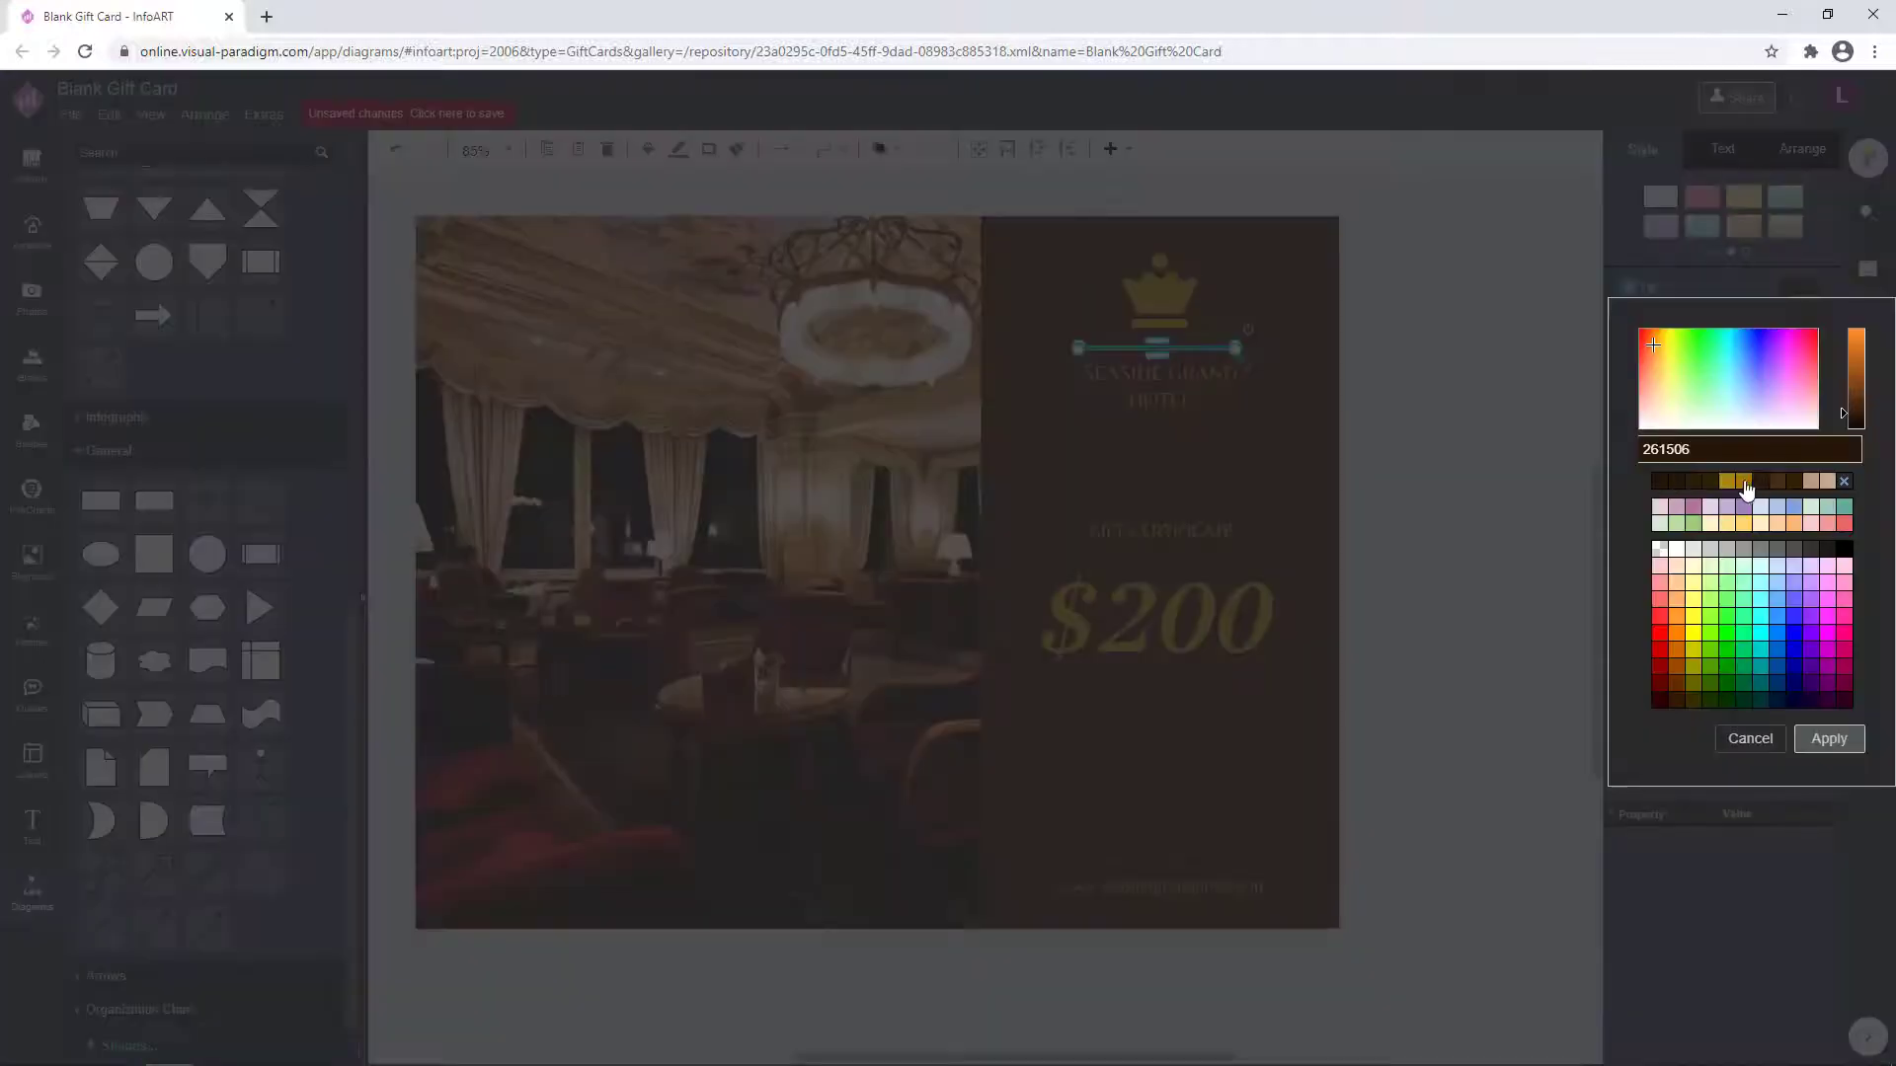
pyautogui.click(1746, 482)
pyautogui.click(1829, 738)
# - Fine-tune the gold divider line so it sits evenly between the crown and the hotel name
pyautogui.click(1213, 348)
pyautogui.moveTo(1235, 349); pyautogui.dragTo(1235, 345)
pyautogui.click(1360, 359)
pyautogui.click(1212, 347)
pyautogui.click(1276, 353)
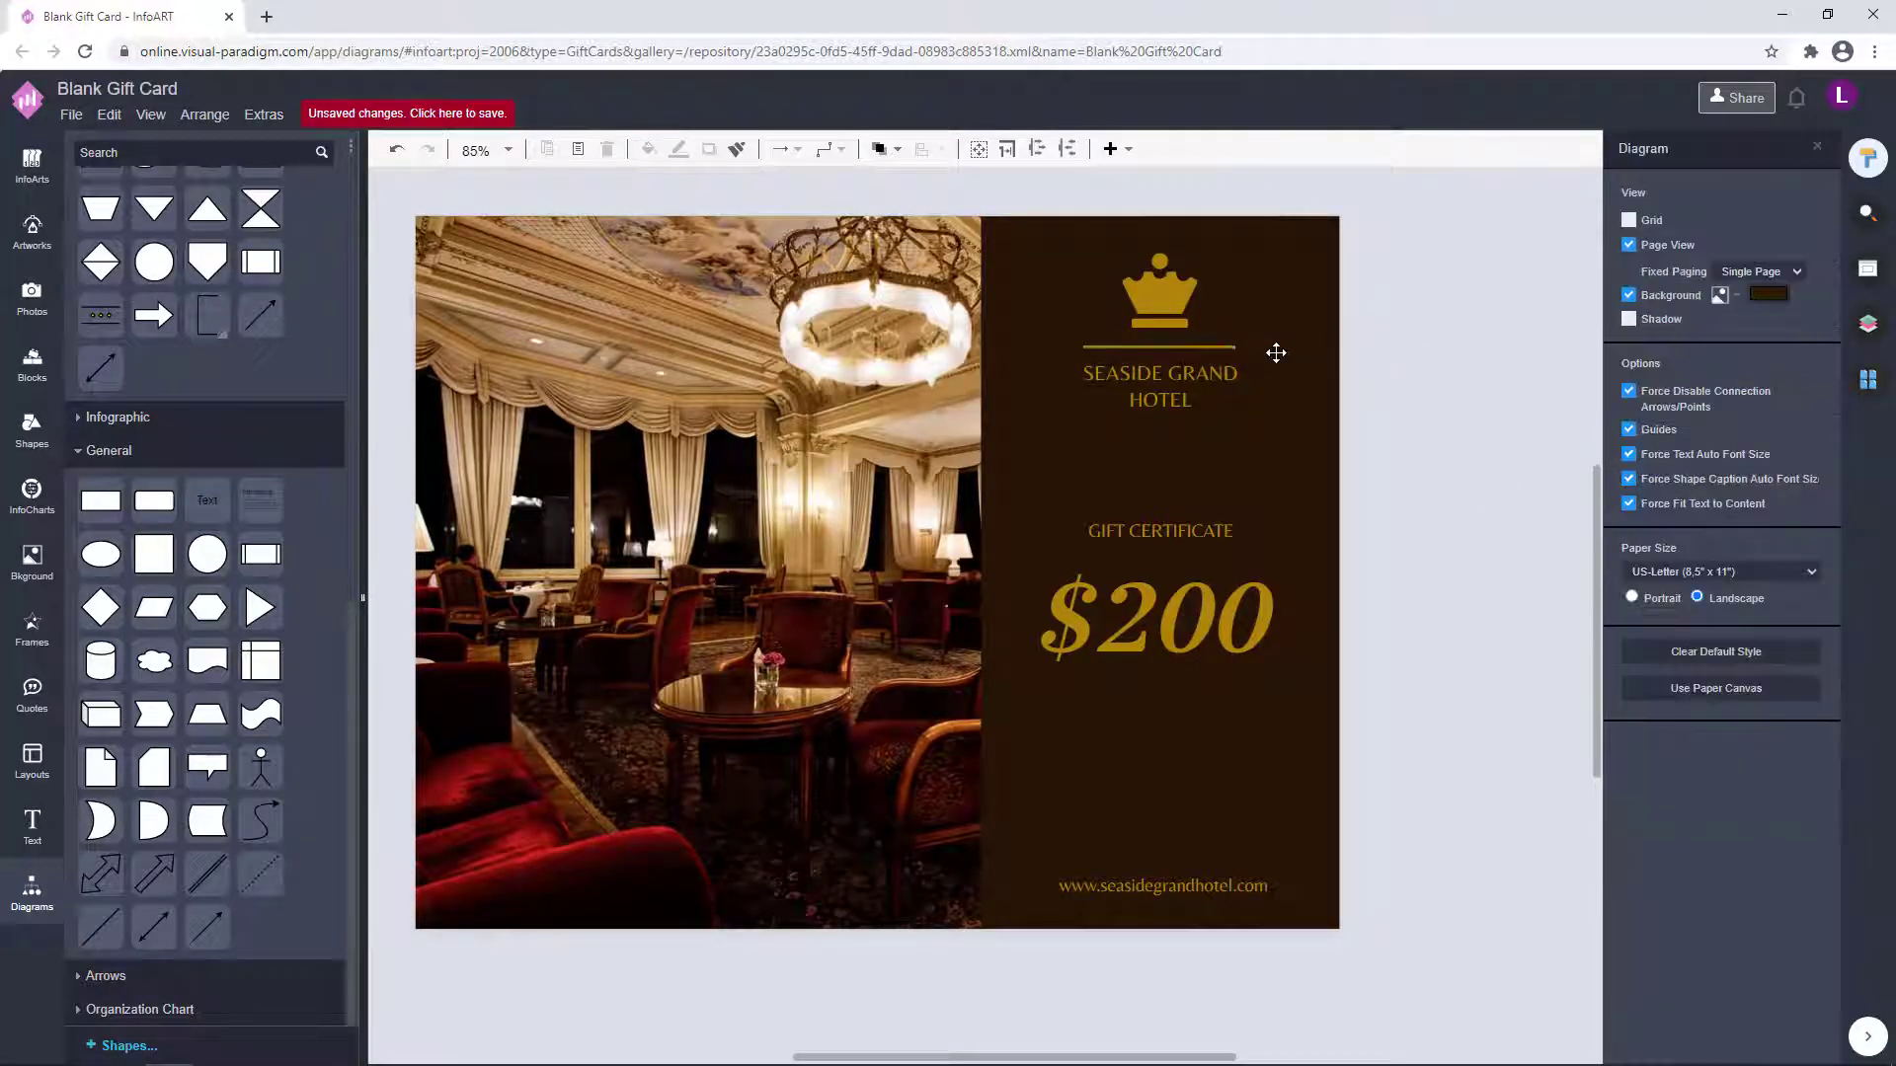
pyautogui.click(1377, 353)
pyautogui.click(1222, 345)
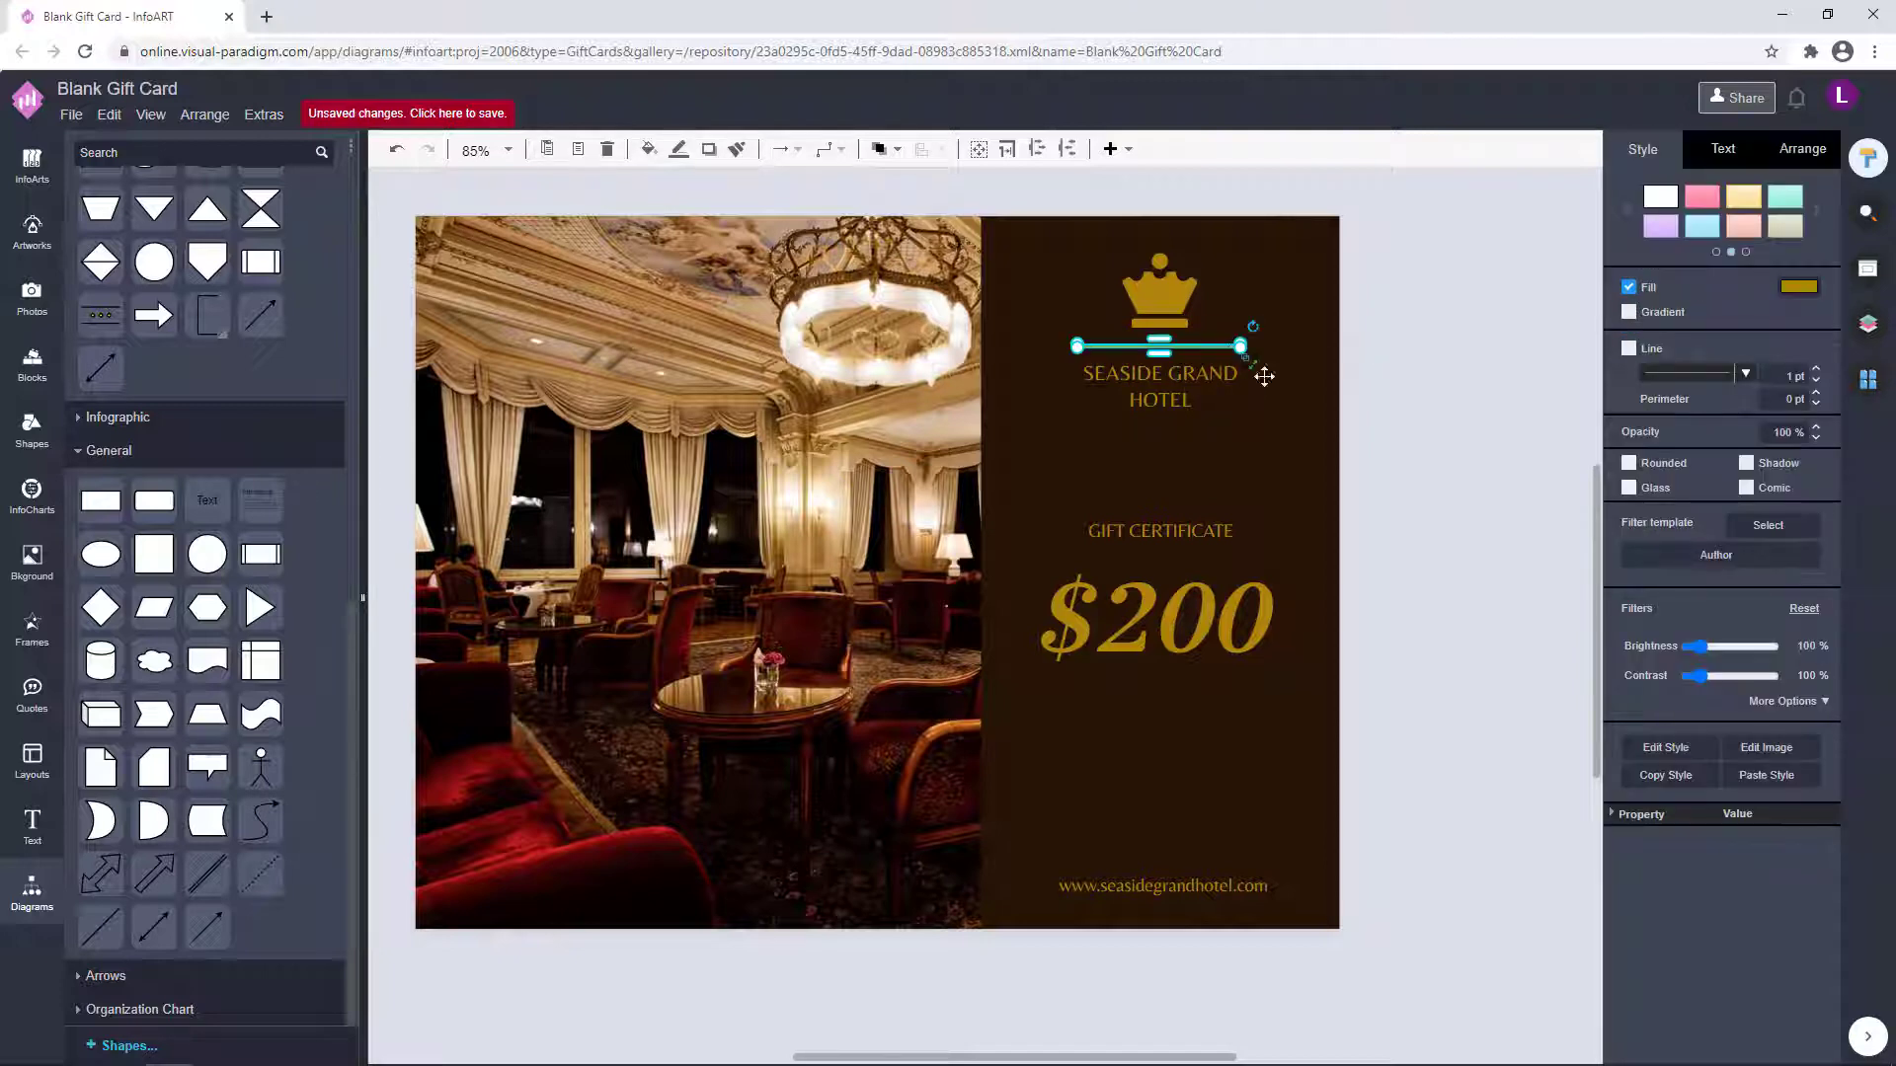
# - Duplicate the gold divider line and place the copy just above the website text
pyautogui.click(1264, 374)
pyautogui.moveTo(1321, 347); pyautogui.dragTo(1380, 767)
pyautogui.moveTo(1218, 887); pyautogui.dragTo(1218, 867)
pyautogui.click(1397, 771)
pyautogui.moveTo(1396, 768); pyautogui.dragTo(1228, 844)
pyautogui.click(1363, 849)
# - Adjust the website text and the divider line above it as a pair, positioning them slightly above the panel's lower edge
pyautogui.click(1396, 803)
pyautogui.click(1231, 893)
pyautogui.click(1469, 859)
pyautogui.keyDown('shift'); pyautogui.click(1224, 861); pyautogui.keyUp('shift')
pyautogui.moveTo(1225, 859); pyautogui.dragTo(1224, 878)
pyautogui.click(1383, 857)
pyautogui.click(1244, 861)
pyautogui.click(1398, 818)
pyautogui.click(1201, 890)
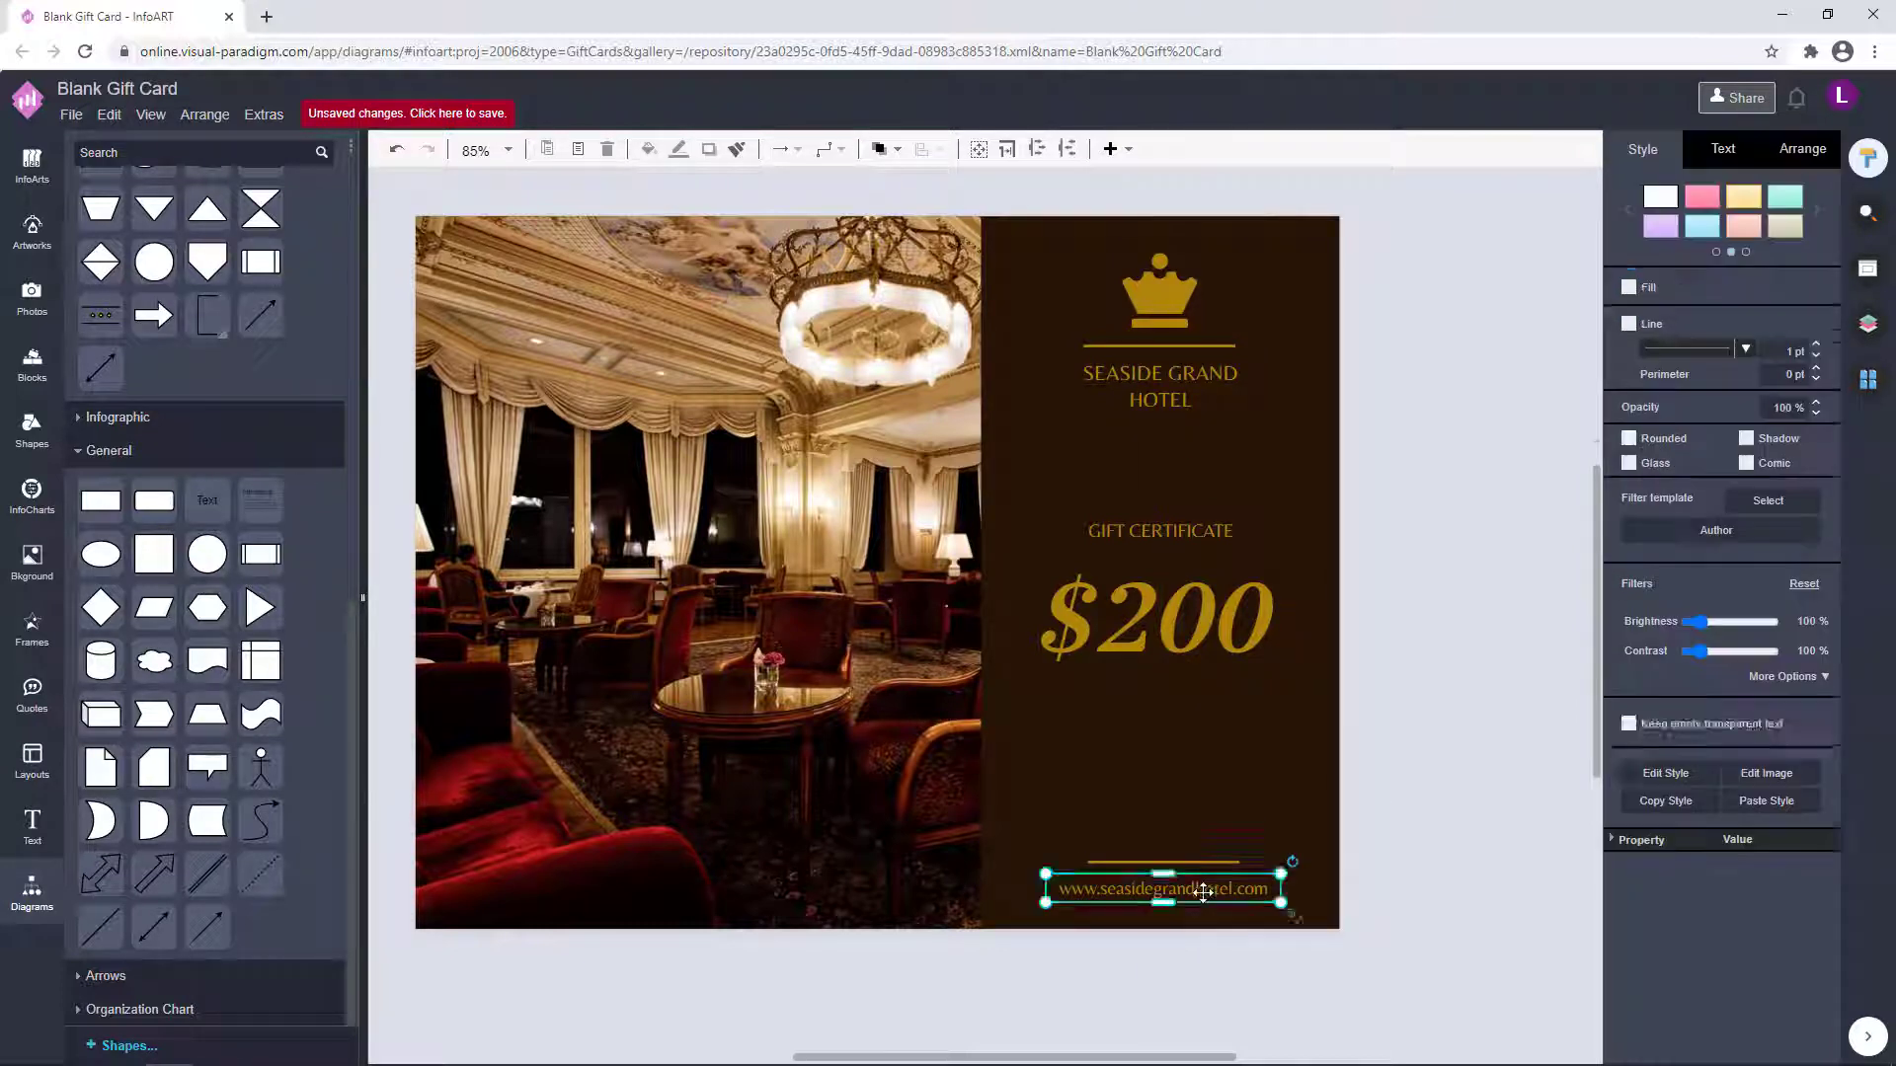
pyautogui.keyDown('shift'); pyautogui.click(1209, 863); pyautogui.keyUp('shift')
pyautogui.click(1391, 861)
pyautogui.click(1213, 889)
pyautogui.keyDown('shift'); pyautogui.click(1216, 862); pyautogui.keyUp('shift')
pyautogui.moveTo(1223, 887); pyautogui.dragTo(1222, 882)
# - Move the GIFT CERTIFICATE and $200 texts down slightly together
pyautogui.click(1462, 786)
pyautogui.moveTo(1468, 766); pyautogui.dragTo(976, 488)
pyautogui.moveTo(1185, 620); pyautogui.dragTo(1185, 628)
pyautogui.click(1293, 691)
# - Widen the dark brown panel slightly by extending its left edge over the photo
pyautogui.click(1448, 695)
pyautogui.click(986, 551)
pyautogui.moveTo(981, 570); pyautogui.dragTo(972, 567)
pyautogui.click(1460, 561)
# - Shift the crown, divider lines and all texts slightly left to recenter them in the widened panel
pyautogui.moveTo(1370, 973); pyautogui.dragTo(1025, 219)
pyautogui.moveTo(1192, 392); pyautogui.dragTo(1184, 392)
pyautogui.click(1467, 421)
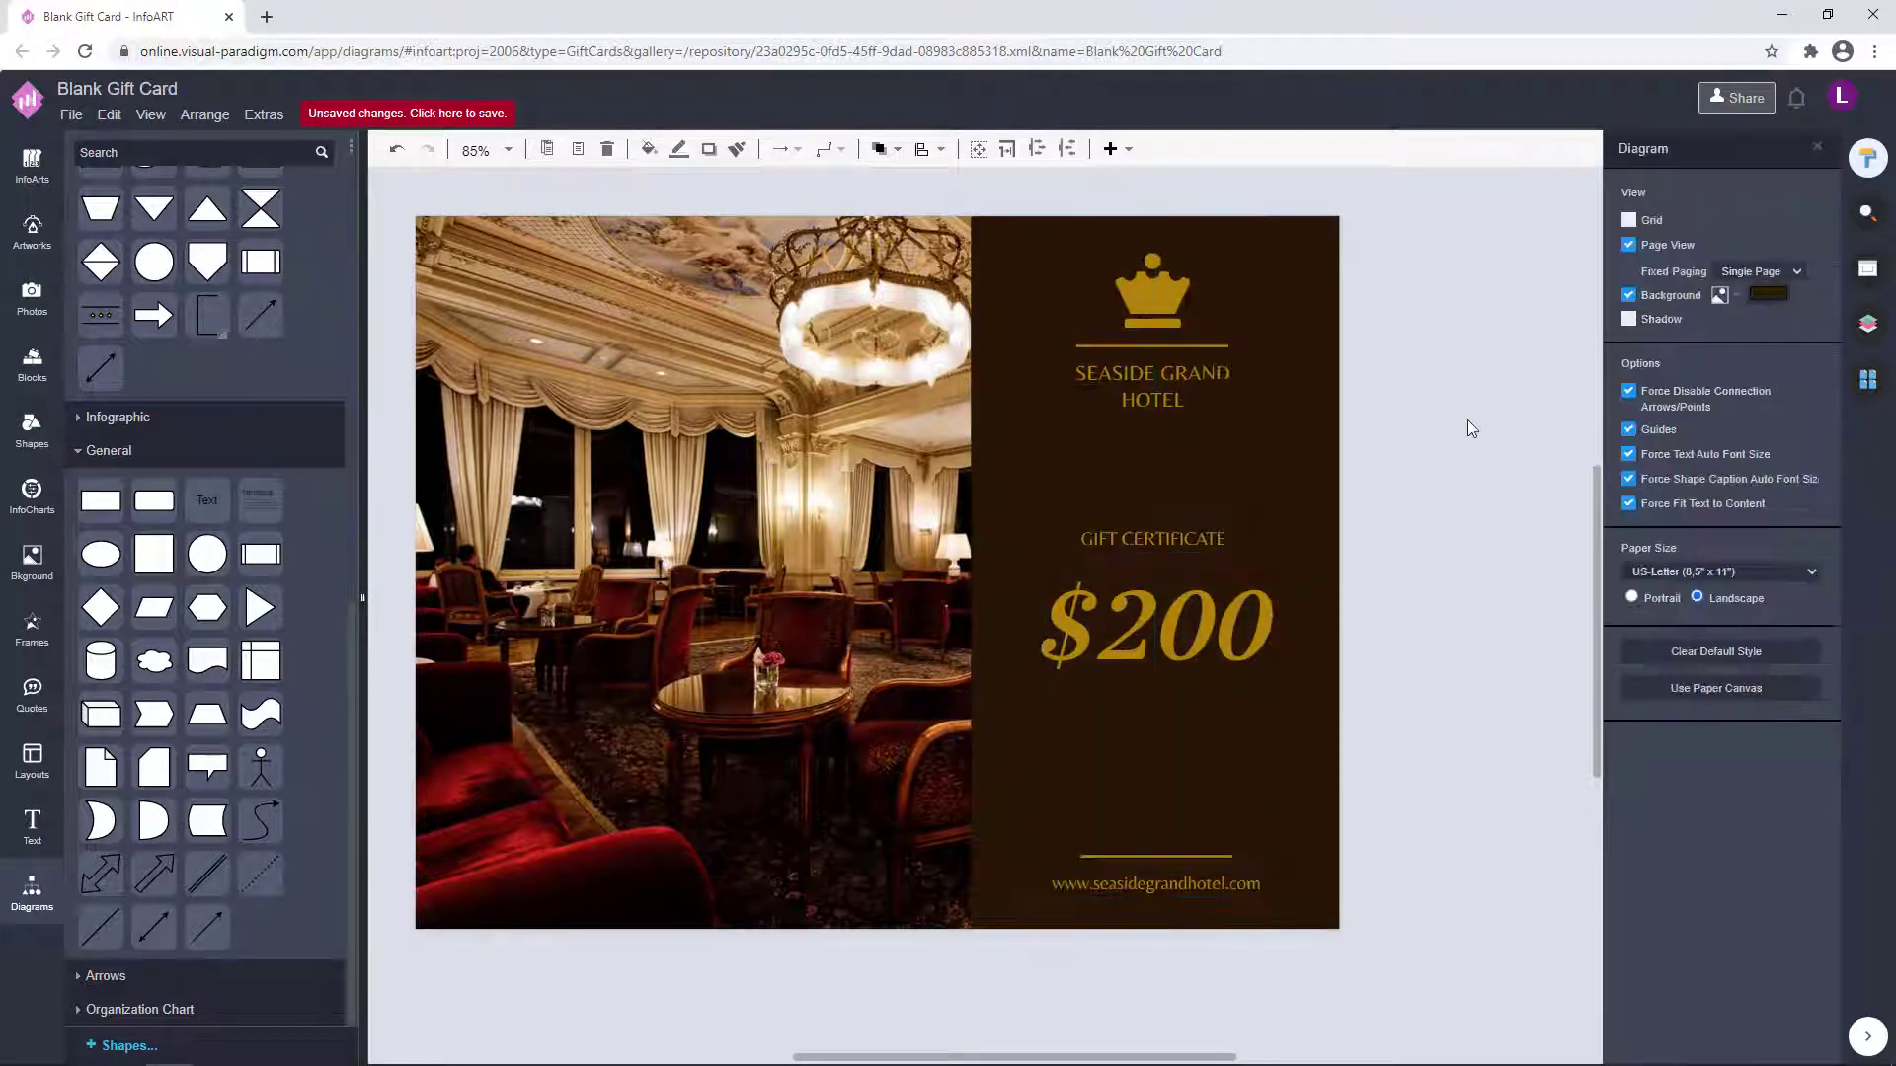
pyautogui.moveTo(1208, 634); pyautogui.dragTo(1200, 633)
# - Align the hotel name, GIFT CERTIFICATE, $200 and website texts on a common horizontal center
pyautogui.keyDown('shift'); pyautogui.click(1229, 538); pyautogui.keyUp('shift')
pyautogui.keyDown('shift'); pyautogui.click(1191, 395); pyautogui.keyUp('shift')
pyautogui.keyDown('shift'); pyautogui.click(1195, 887); pyautogui.keyUp('shift')
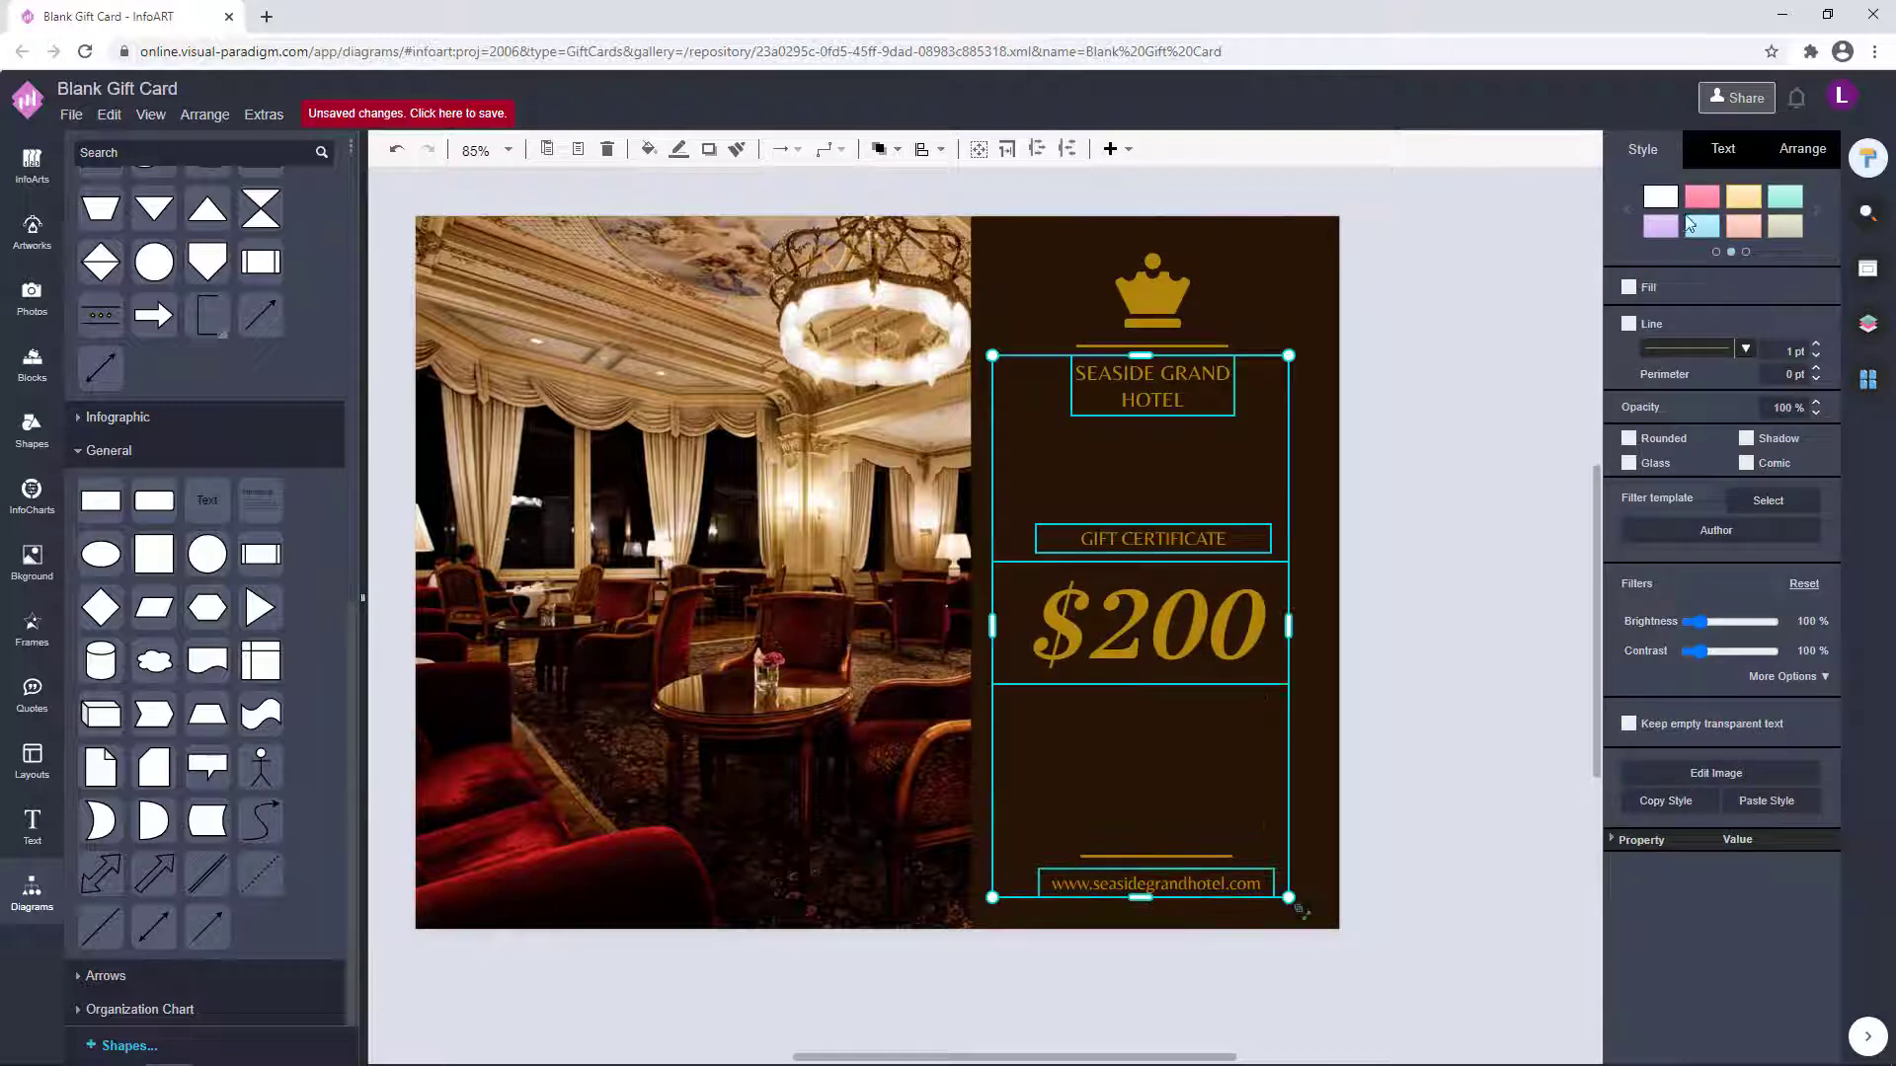
pyautogui.click(1727, 151)
pyautogui.click(1809, 156)
pyautogui.click(1667, 653)
pyautogui.moveTo(1164, 393); pyautogui.dragTo(1175, 392)
# - Move the $200 text slightly up, closer to the GIFT CERTIFICATE text
pyautogui.click(1432, 553)
pyautogui.moveTo(1241, 645)
pyautogui.mouseDown()
pyautogui.moveTo(1202, 640)
pyautogui.moveTo(1233, 629)
pyautogui.mouseUp()
pyautogui.click(1163, 729)
pyautogui.click(1379, 626)
pyautogui.click(1406, 627)
pyautogui.click(1384, 635)
# - Set the $200 text's font size to 117 pt
pyautogui.doubleClick(1224, 634)
pyautogui.click(1772, 274)
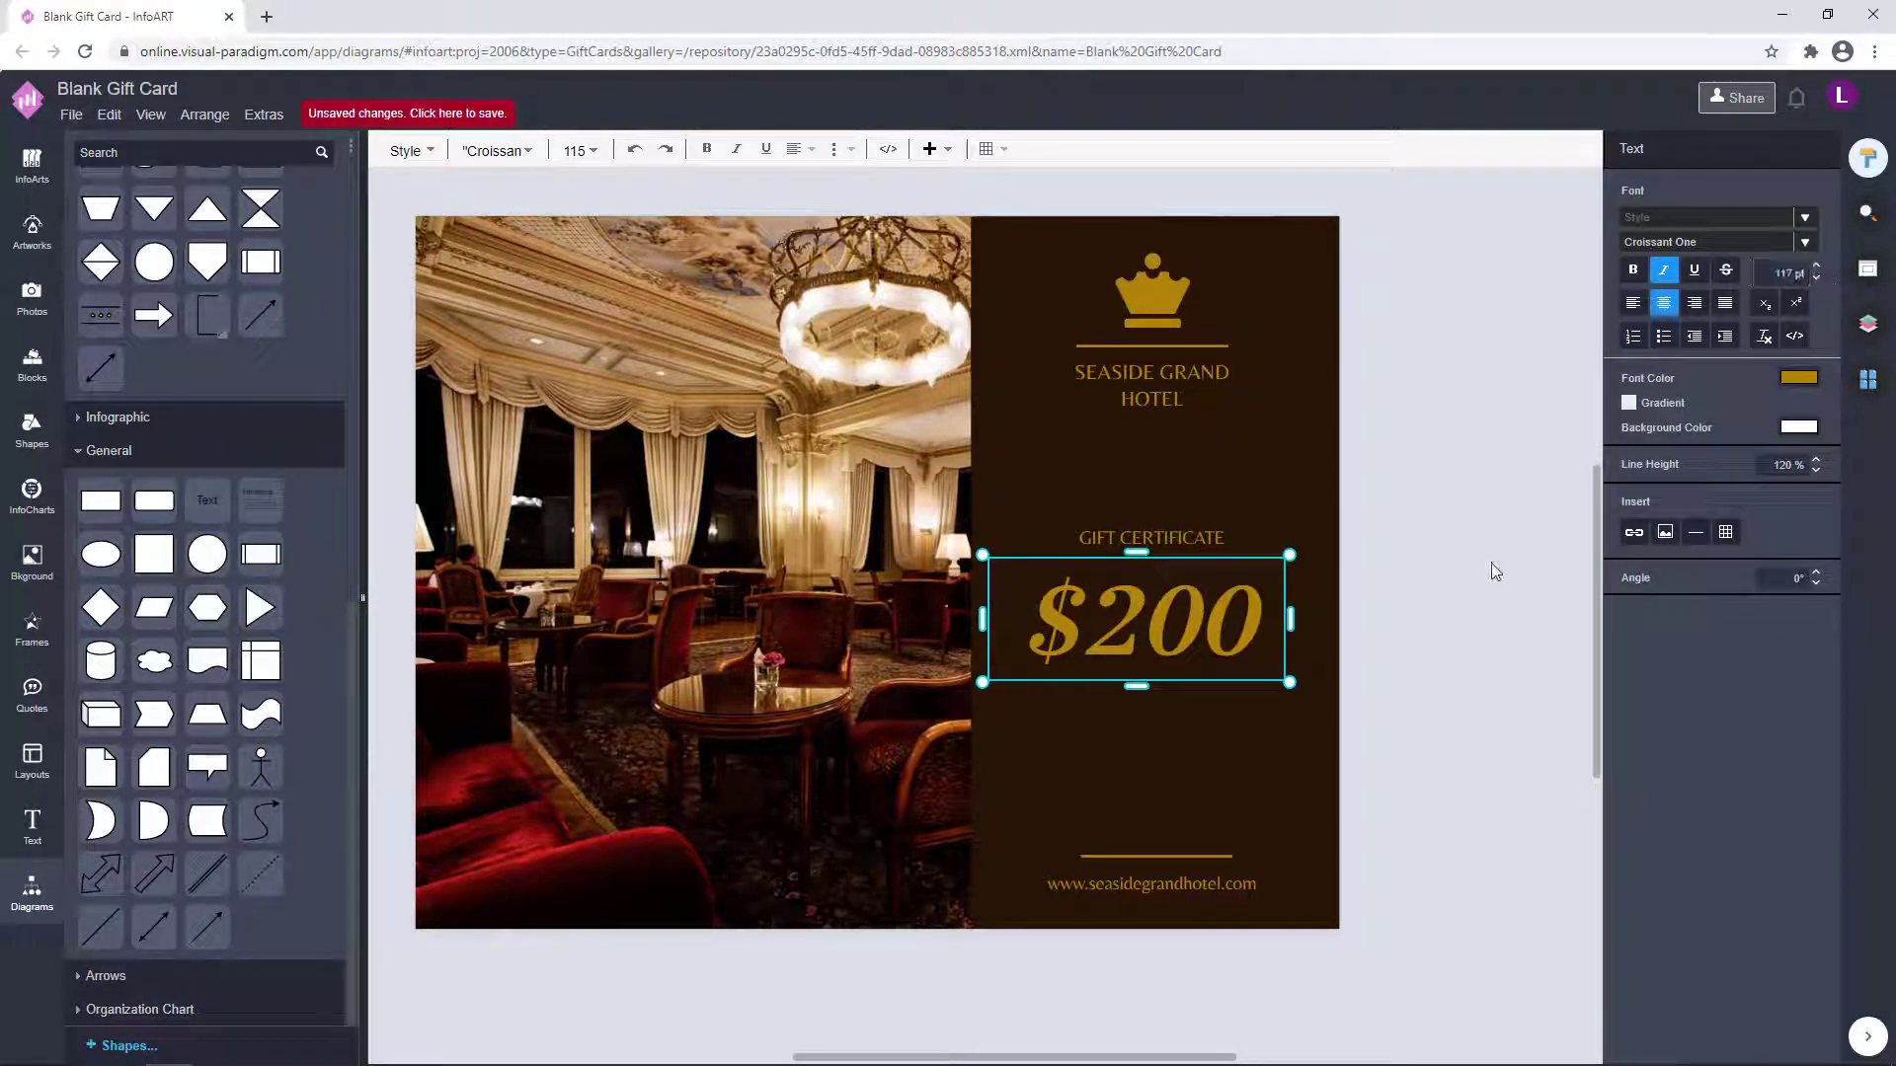
pyautogui.click(1492, 564)
pyautogui.doubleClick(1225, 632)
pyautogui.moveTo(1774, 275); pyautogui.dragTo(1839, 274)
pyautogui.write('1127')
pyautogui.press('Return')
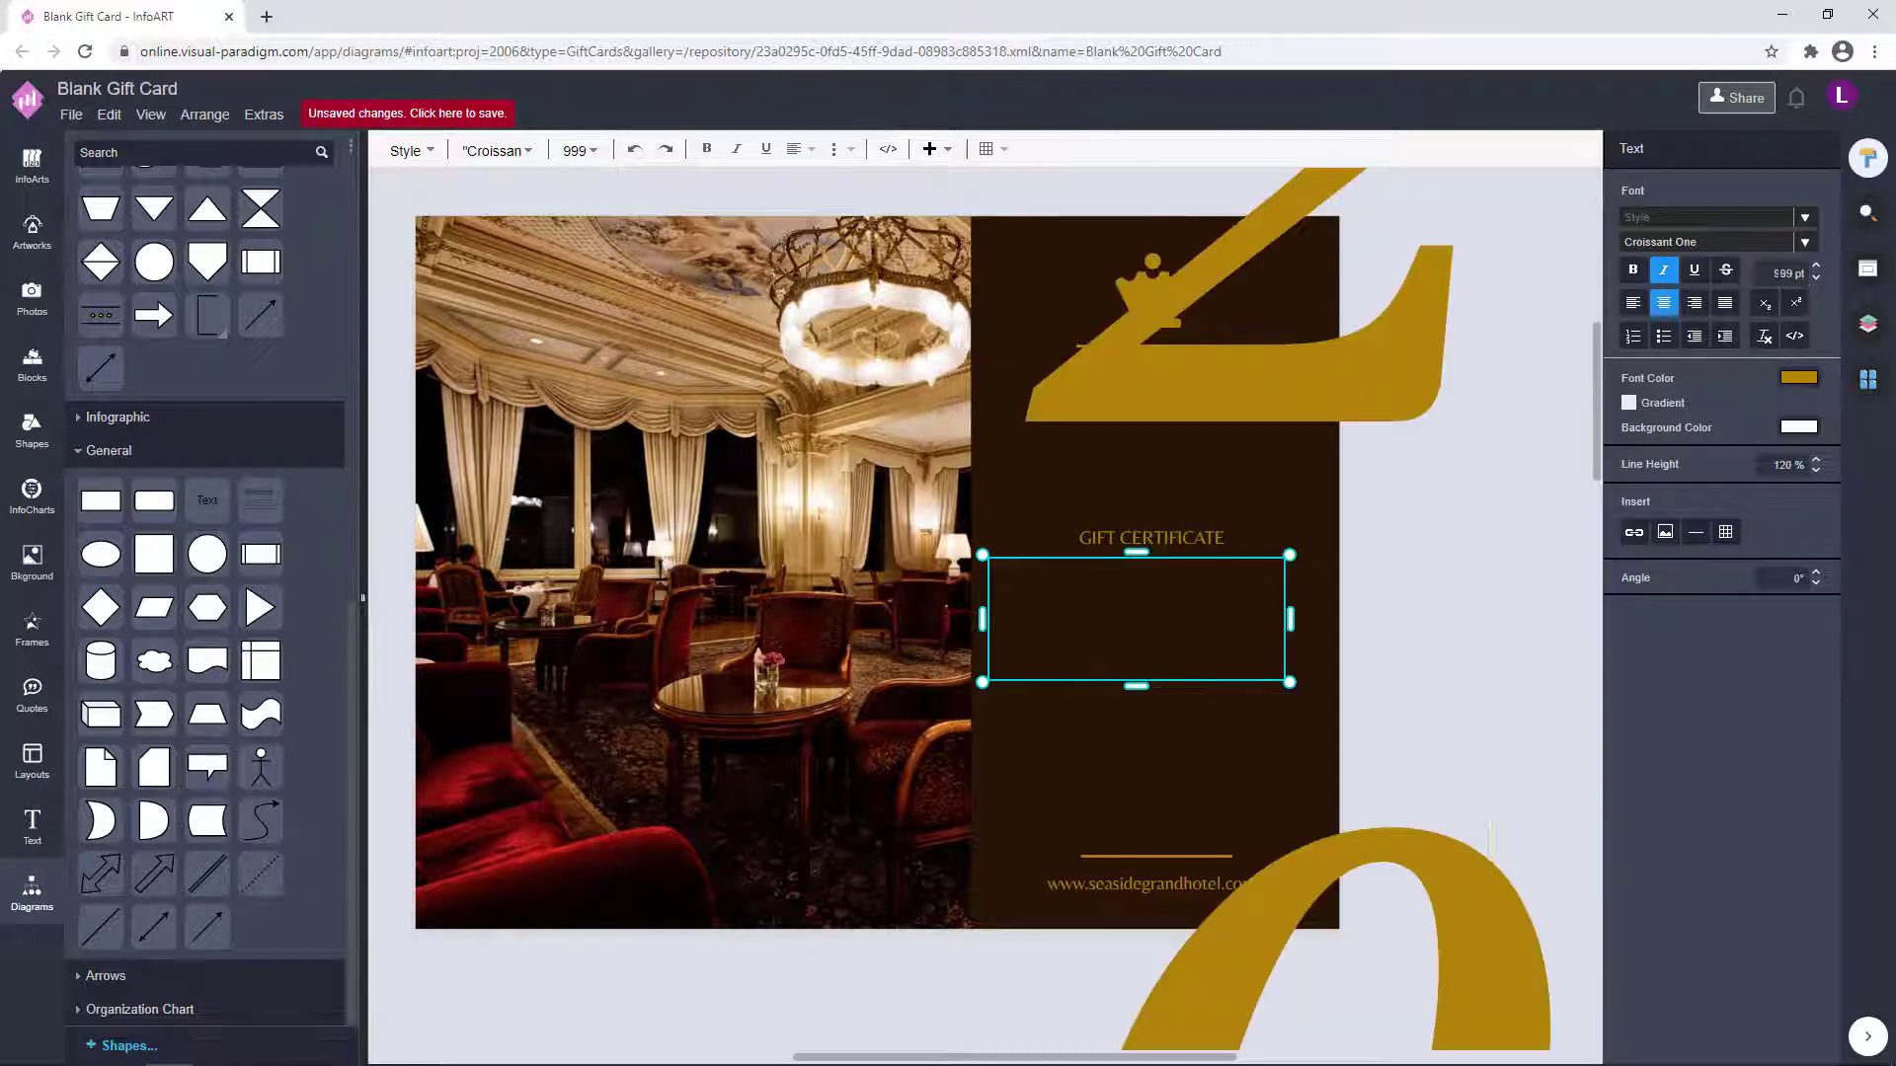
pyautogui.press('Escape')
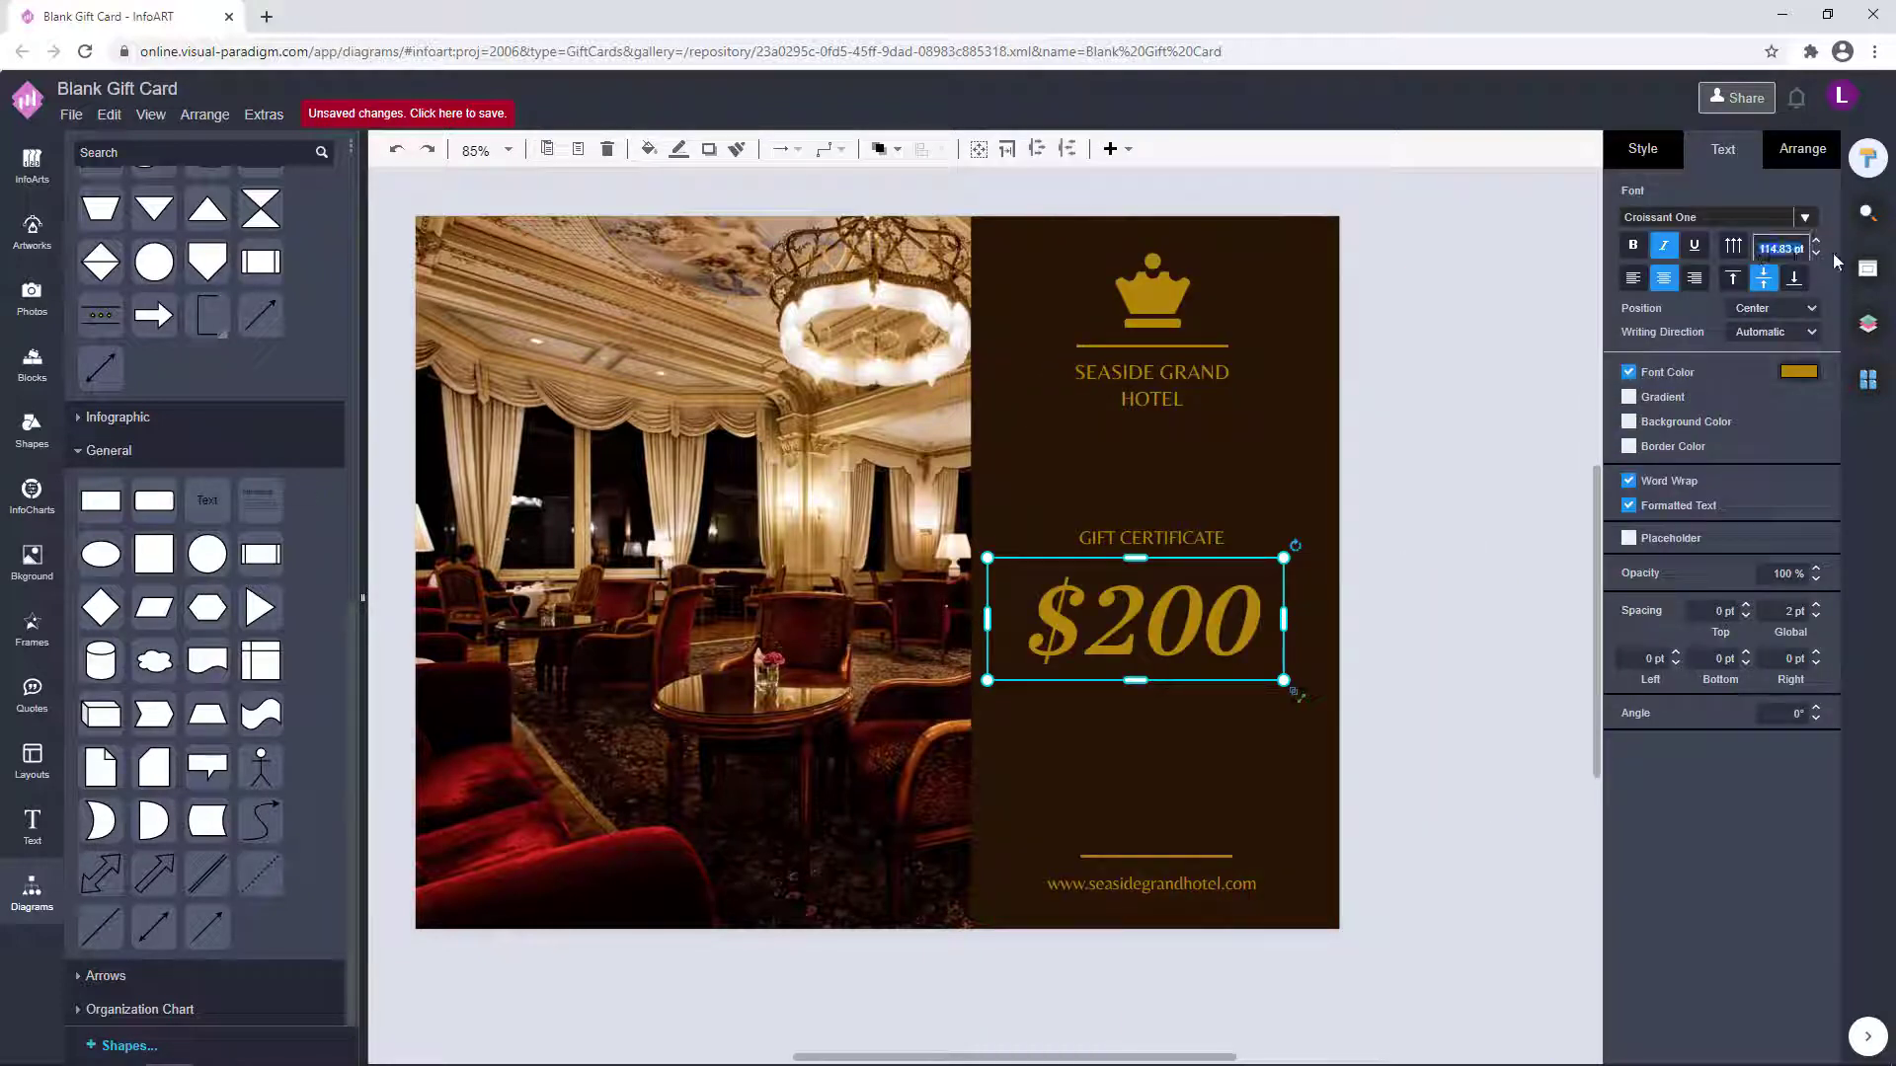
pyautogui.click(1348, 521)
pyautogui.click(1241, 616)
pyautogui.click(1367, 582)
pyautogui.click(1214, 622)
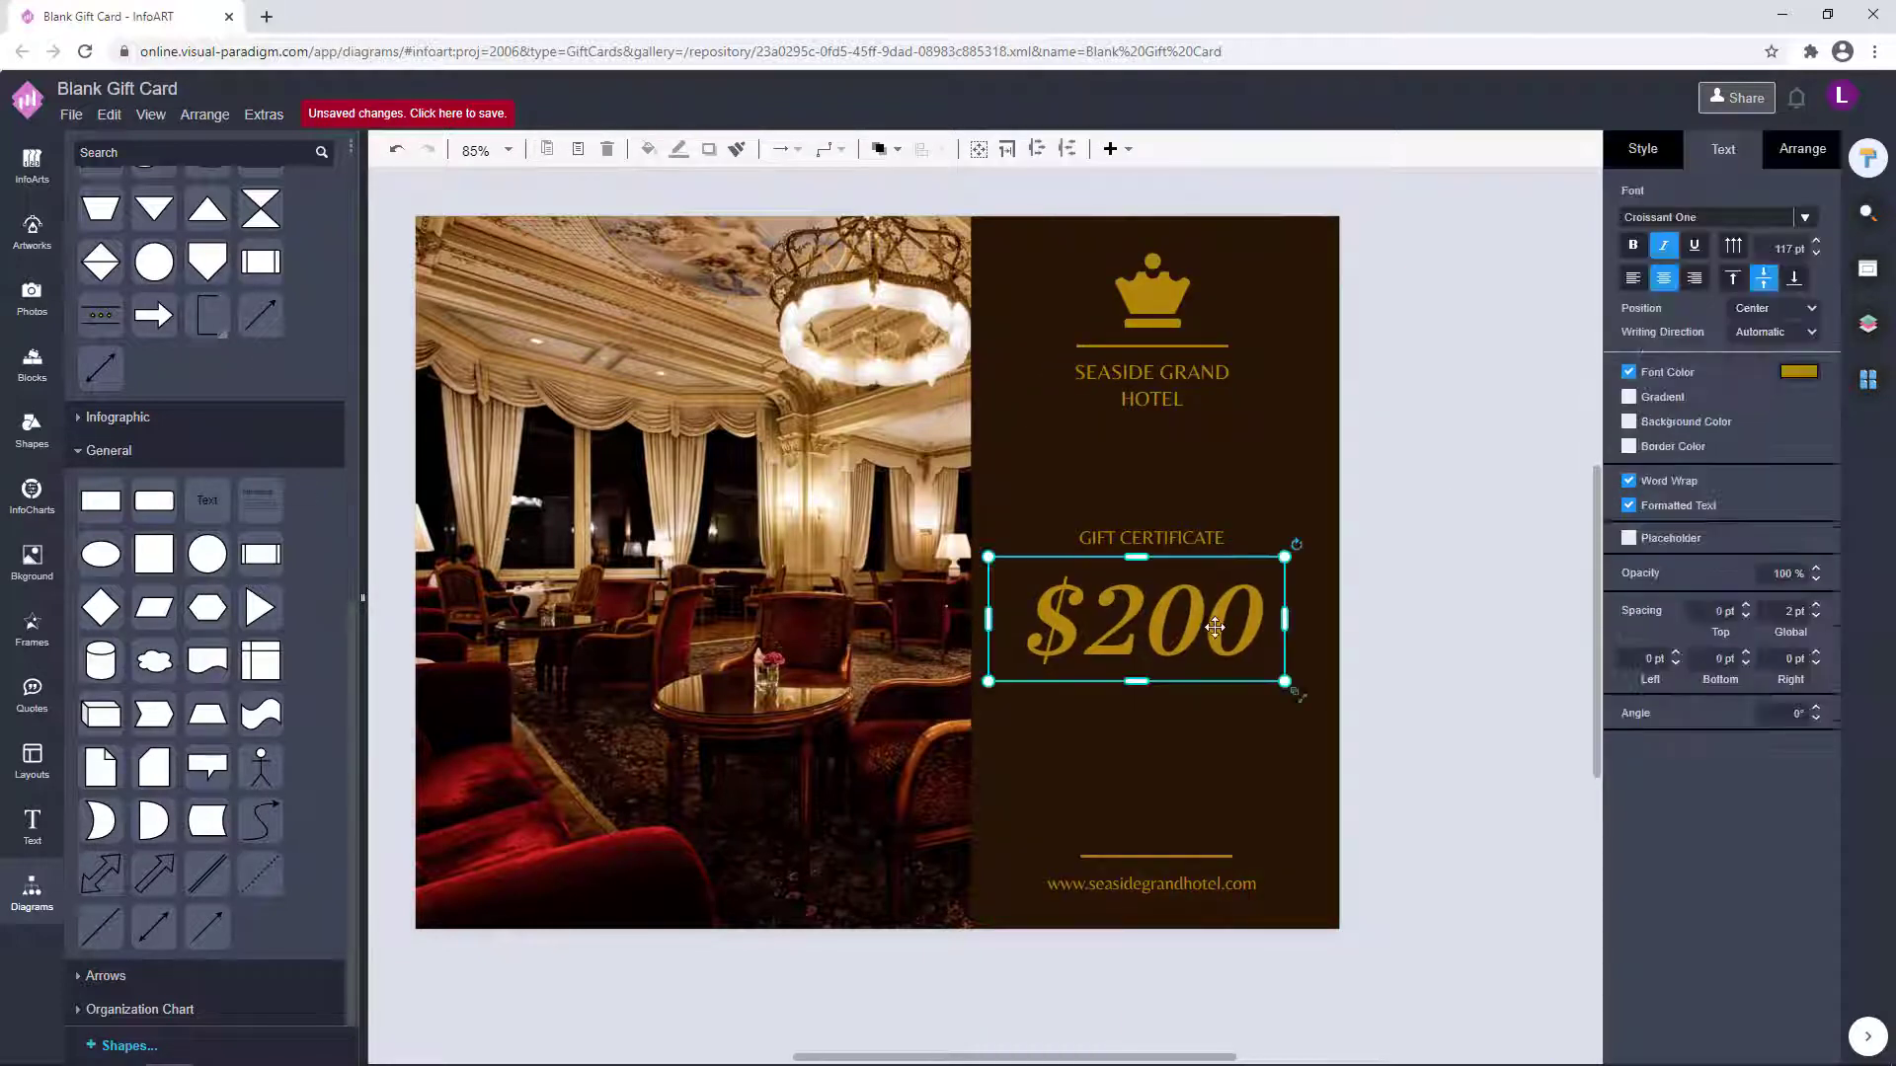
pyautogui.click(1420, 608)
# - Slightly reduce the font size of the SEASIDE GRAND HOTEL text
pyautogui.click(1221, 377)
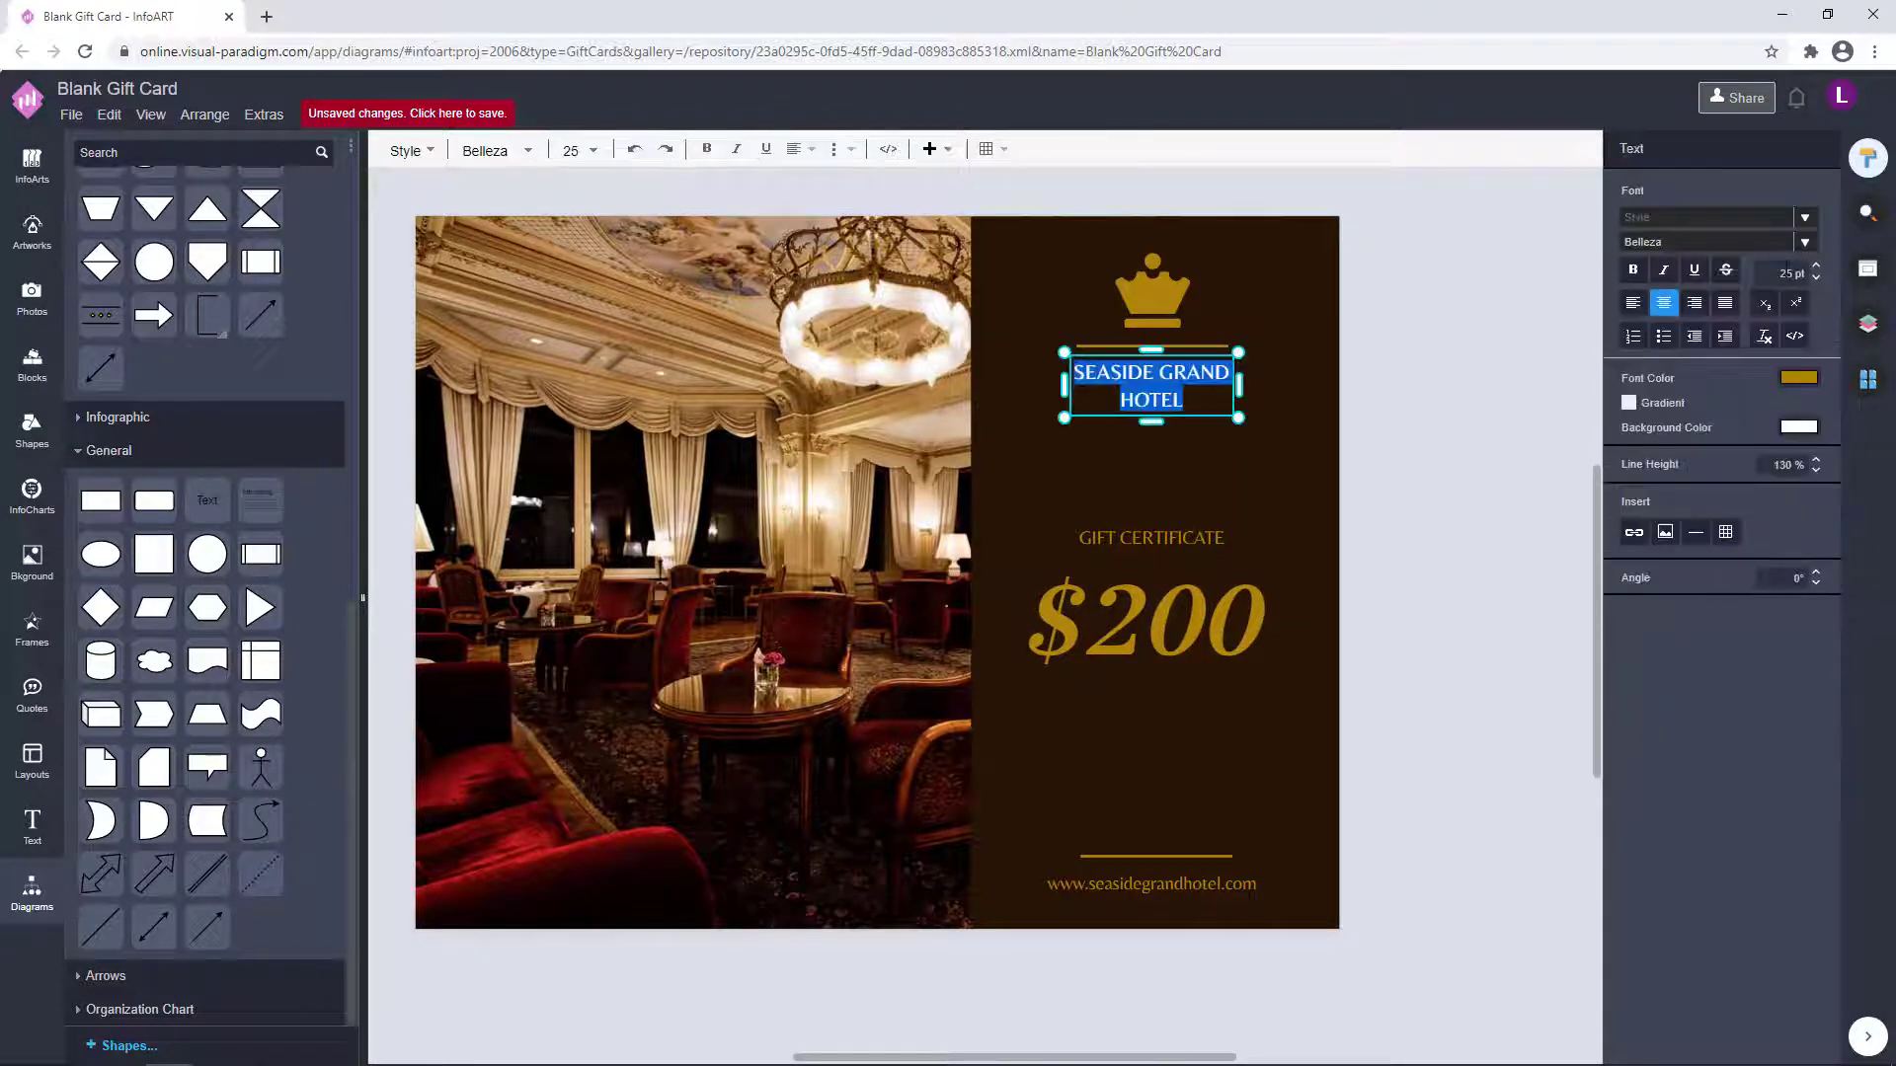
pyautogui.press('Return')
pyautogui.click(1432, 462)
# - Try a 15 pt font size on the GIFT CERTIFICATE text
pyautogui.doubleClick(1198, 537)
pyautogui.write('15')
pyautogui.moveTo(1775, 273); pyautogui.dragTo(1833, 275)
pyautogui.press('Return')
pyautogui.click(1449, 558)
# - Set the GIFT CERTIFICATE text's font size to 25 pt
pyautogui.doubleClick(1189, 537)
pyautogui.write('25')
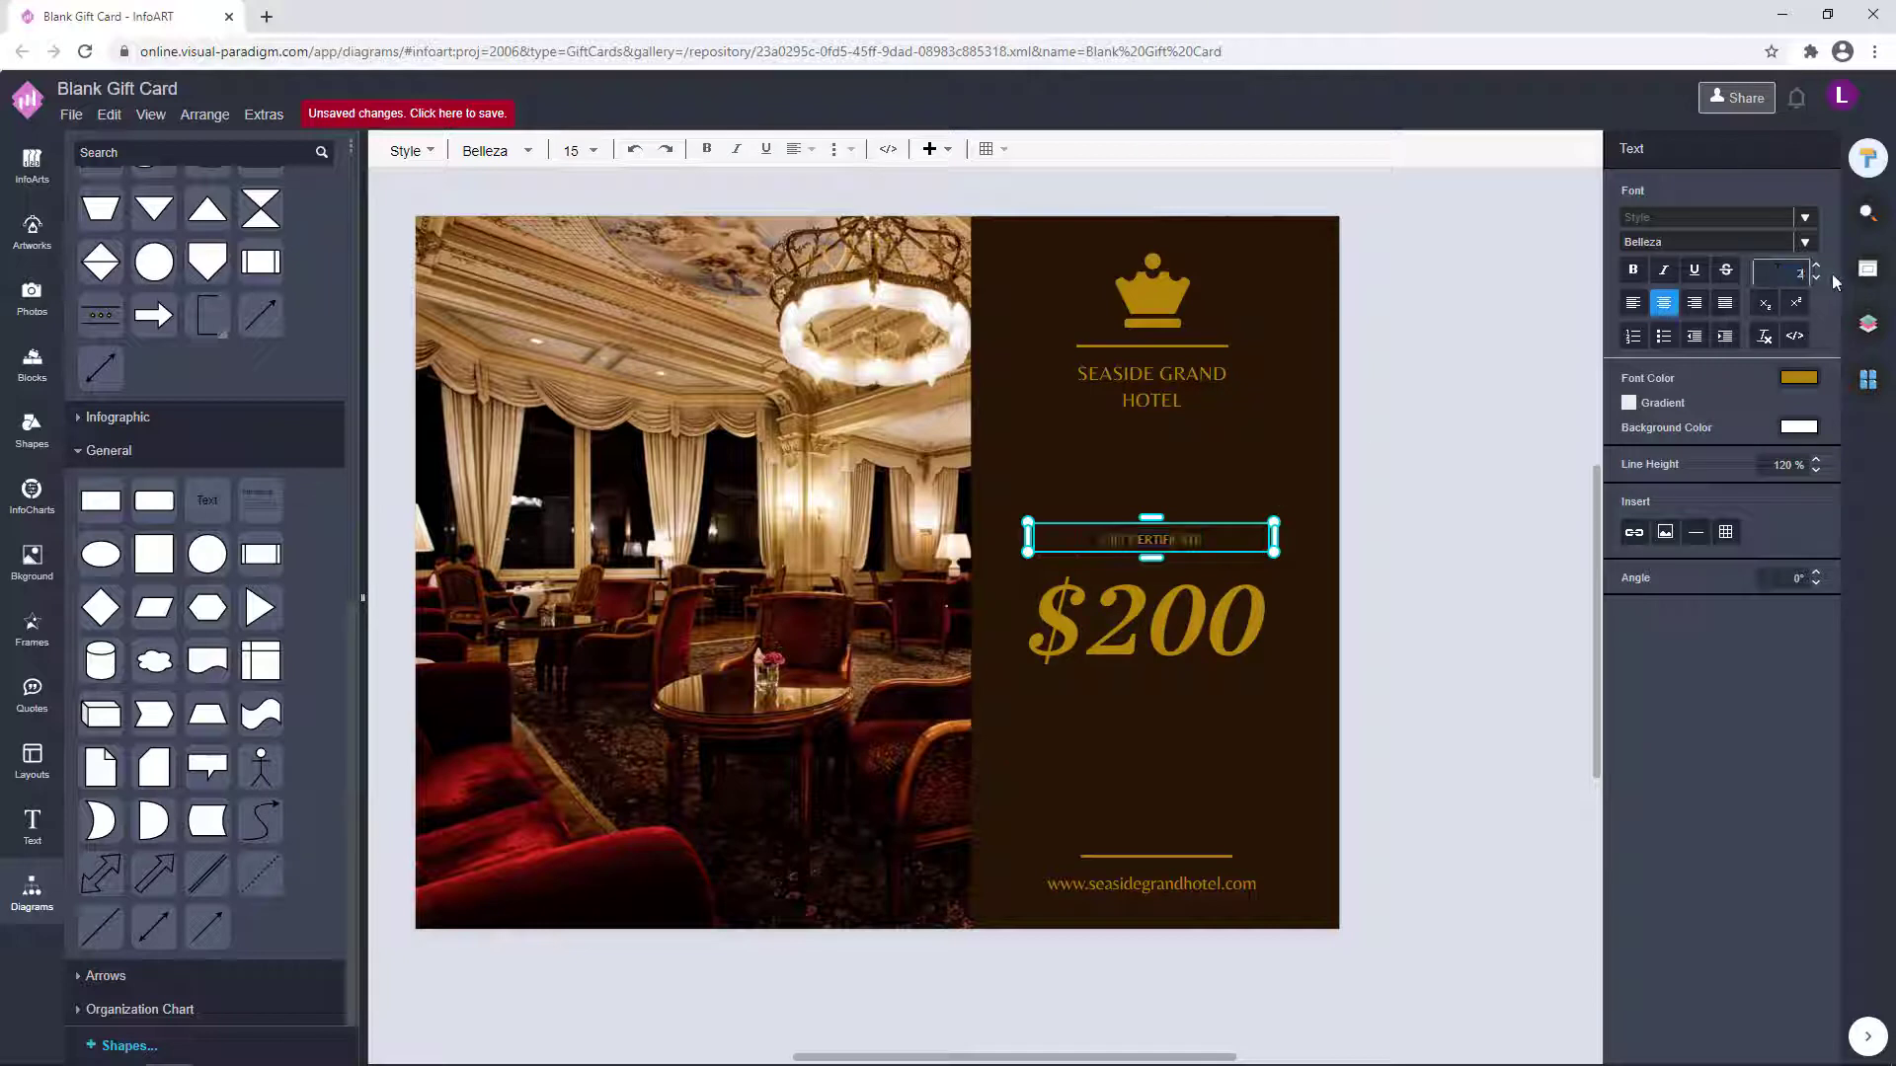
pyautogui.press('Return')
pyautogui.click(1393, 607)
pyautogui.click(1256, 543)
pyautogui.click(1366, 630)
pyautogui.click(1229, 627)
pyautogui.click(1379, 725)
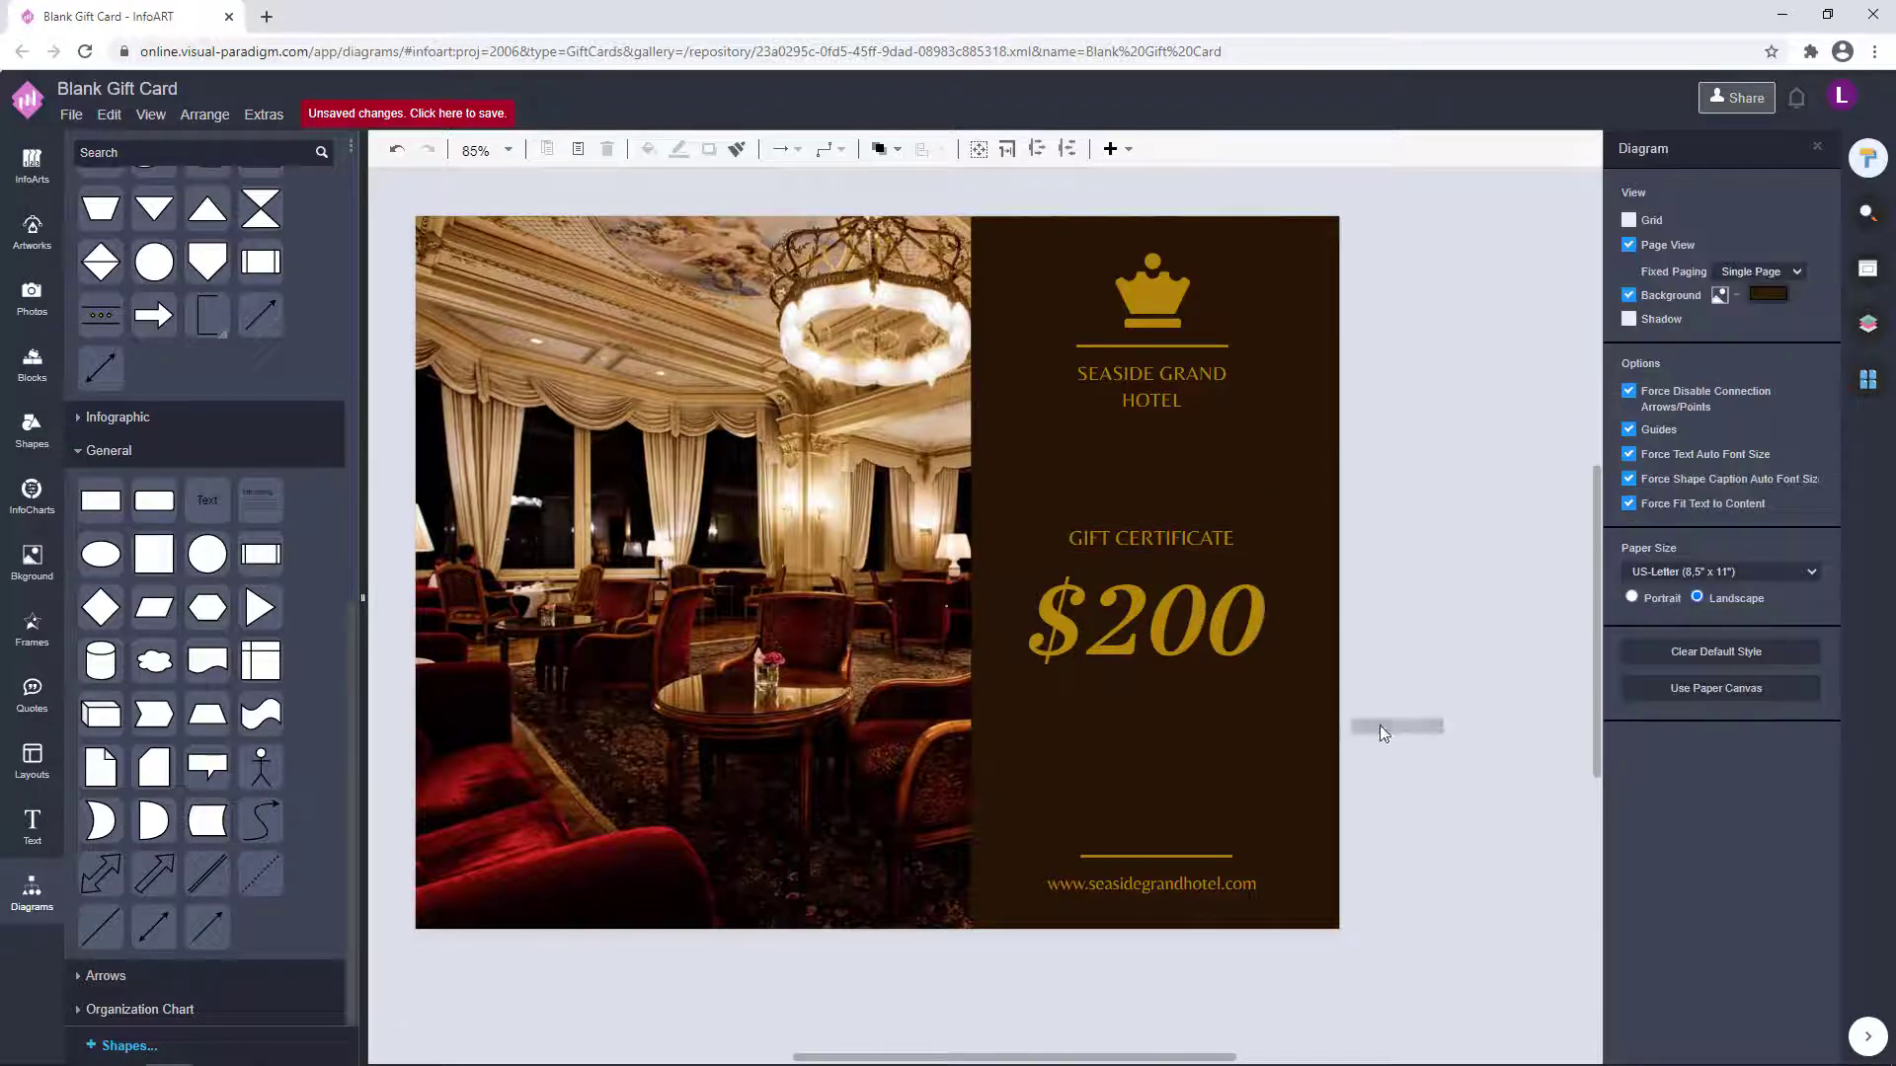
# - Lower the GIFT CERTIFICATE and $200 texts together by a few pixels
pyautogui.moveTo(1378, 725); pyautogui.dragTo(980, 505)
pyautogui.moveTo(1173, 540); pyautogui.dragTo(1174, 543)
pyautogui.click(1422, 646)
pyautogui.scroll(-1, 1422, 652)
pyautogui.moveTo(1426, 707); pyautogui.dragTo(987, 454)
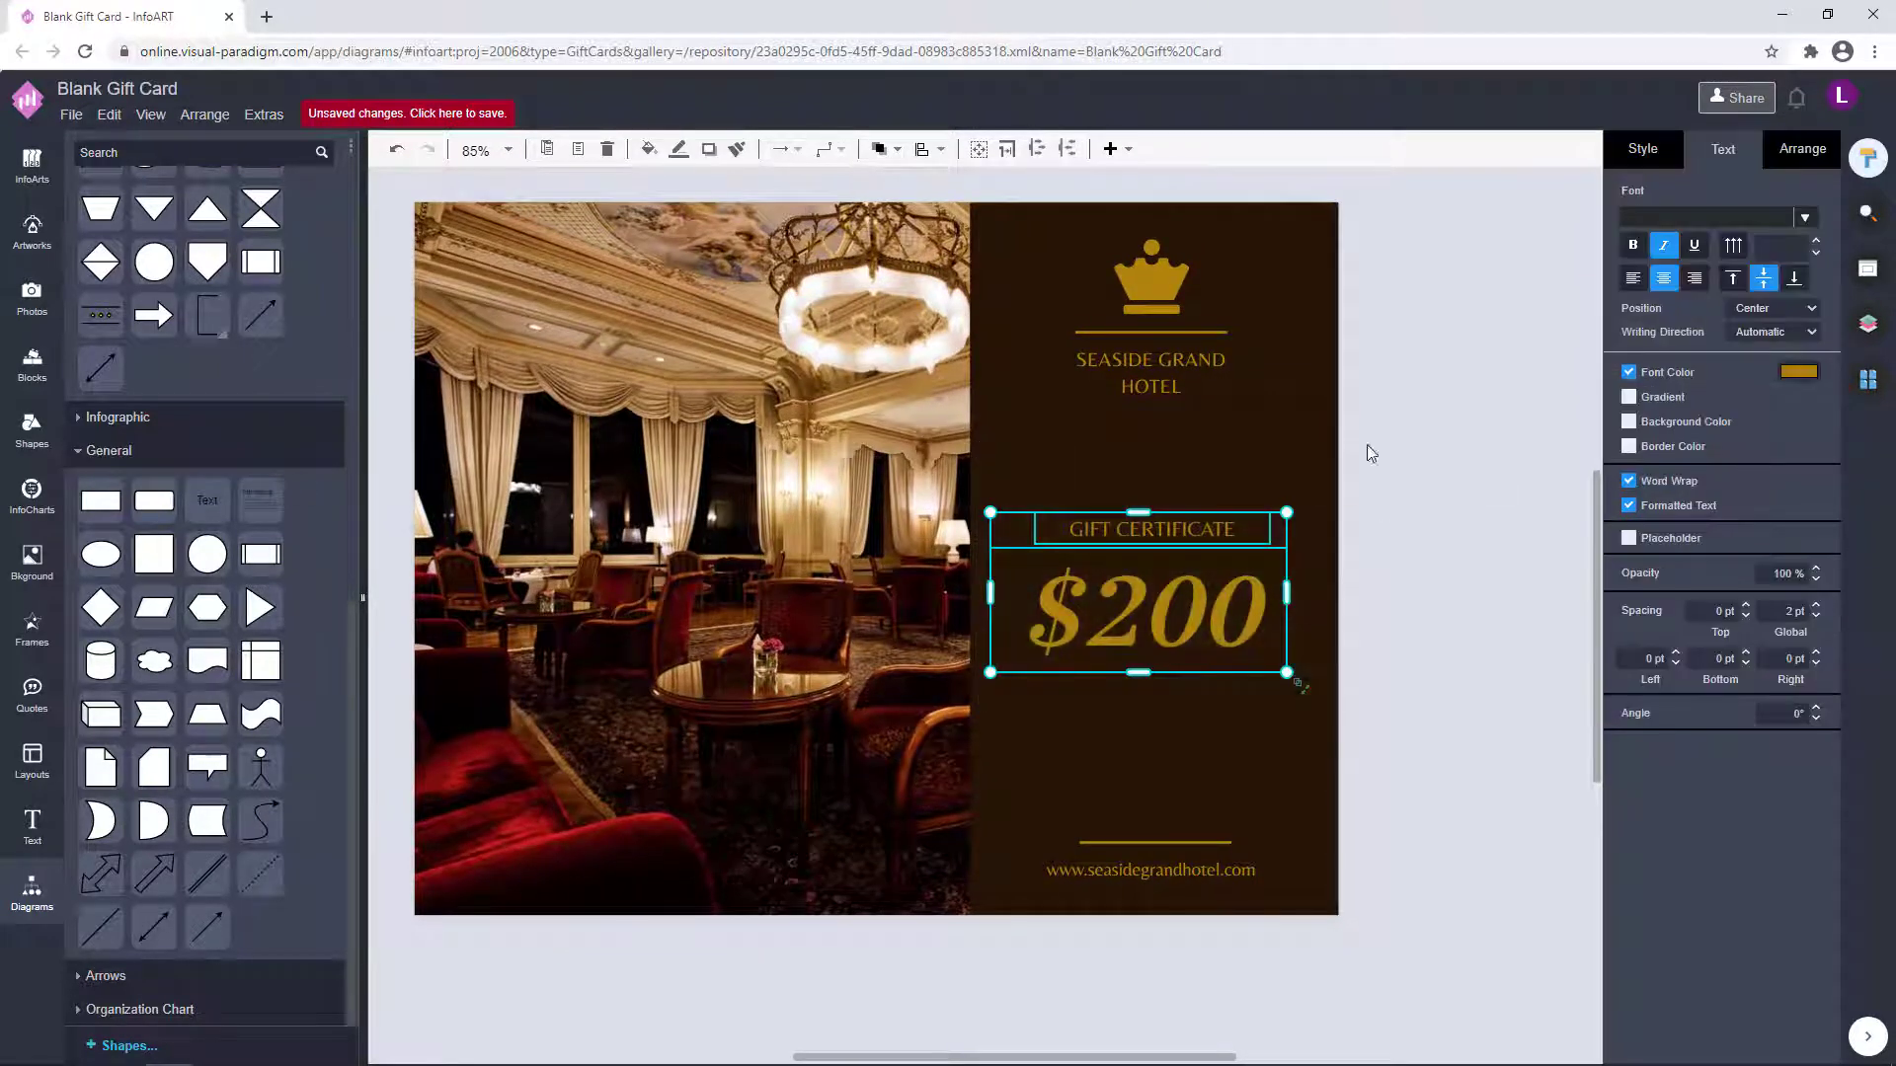
pyautogui.click(1201, 379)
pyautogui.click(1432, 425)
pyautogui.scroll(-2, 1418, 539)
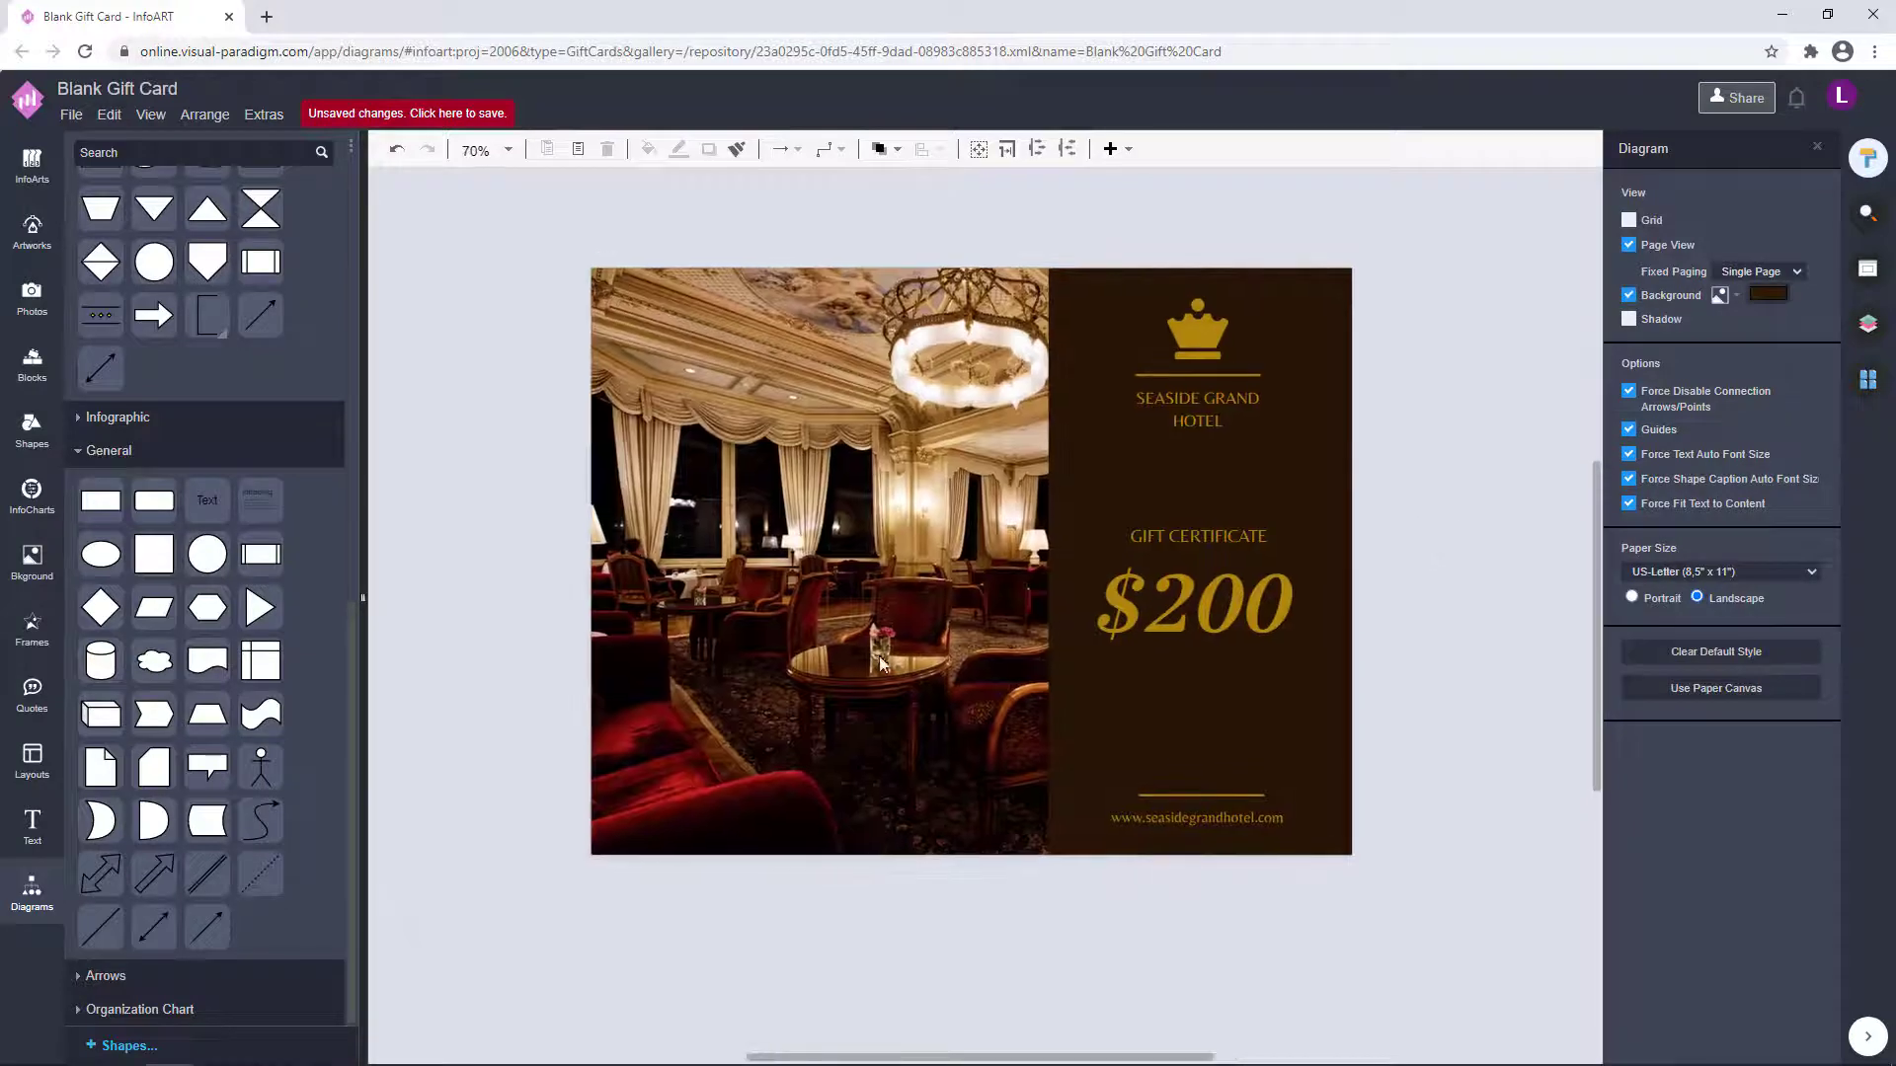
# - Copy the dark panel with all its contents, insert a second page and make its Default layer active
pyautogui.click(1768, 294)
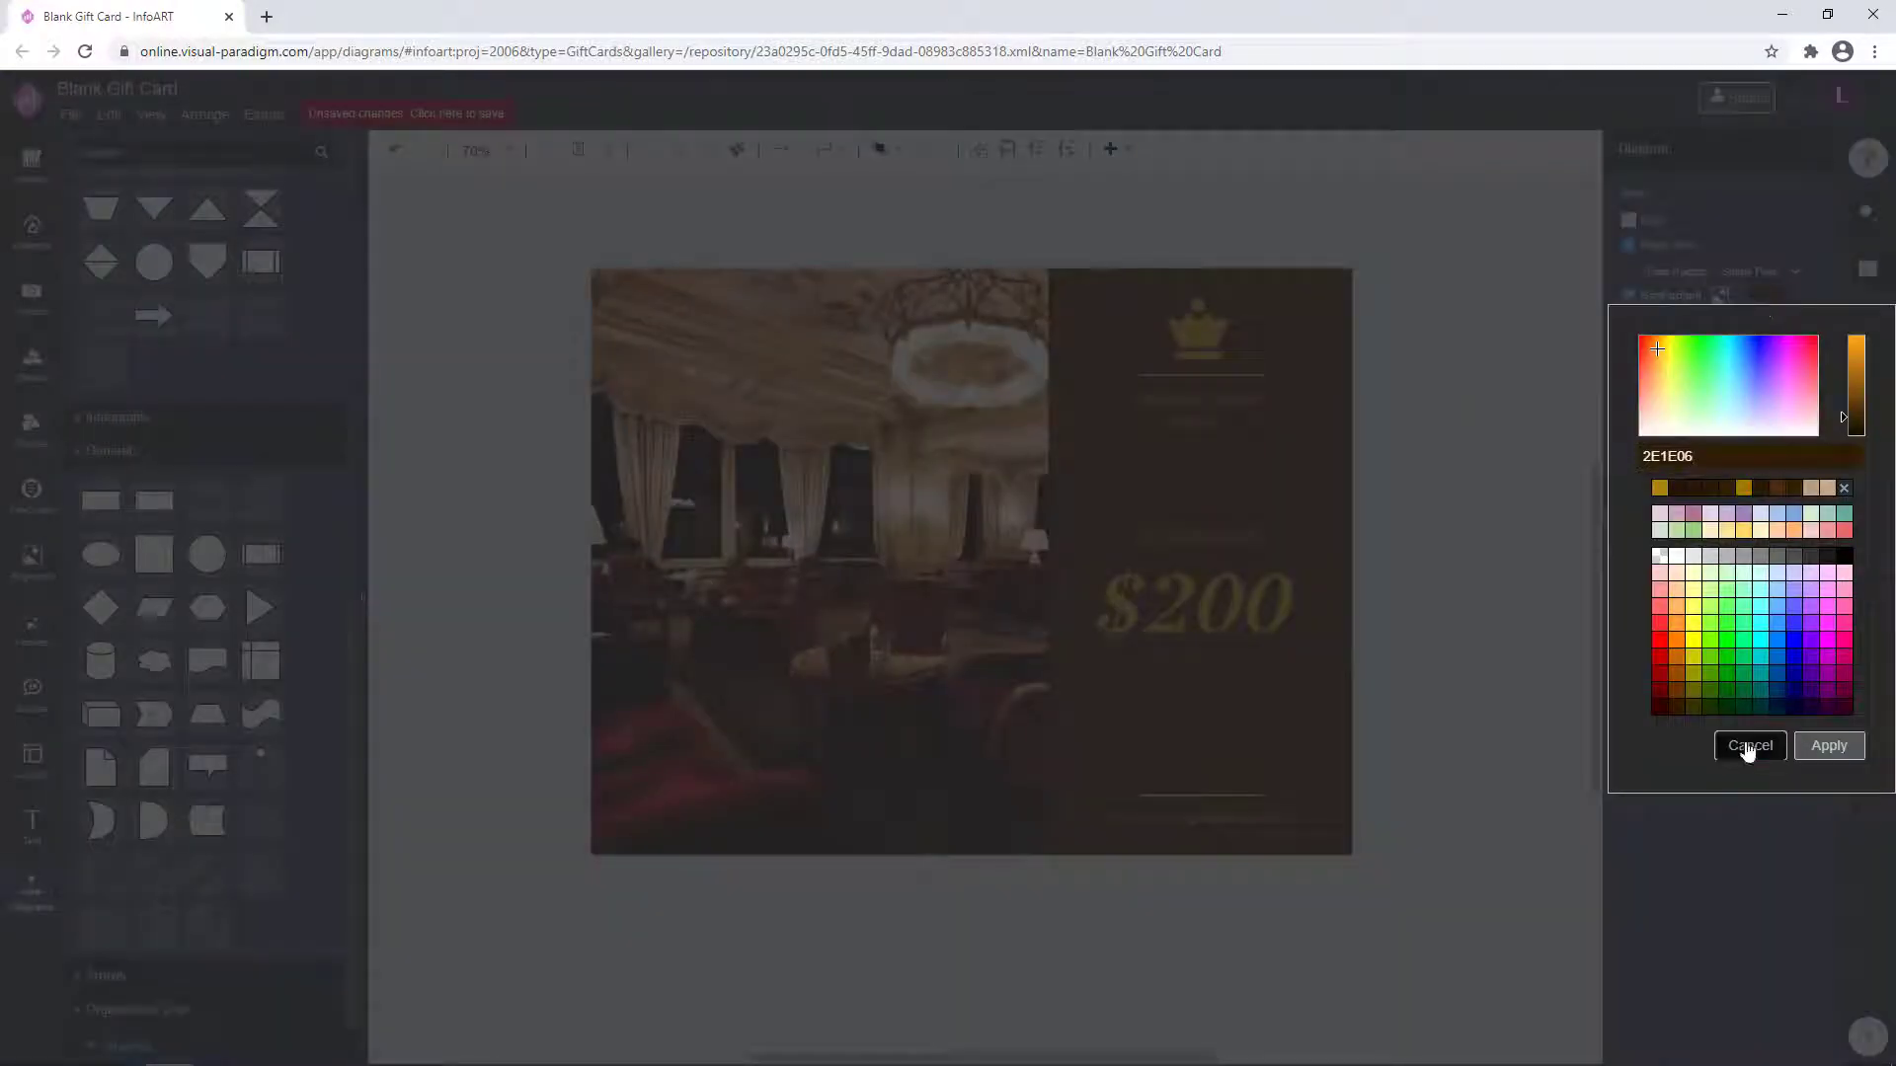
pyautogui.click(1748, 746)
pyautogui.click(1867, 379)
pyautogui.moveTo(1457, 897); pyautogui.dragTo(1002, 176)
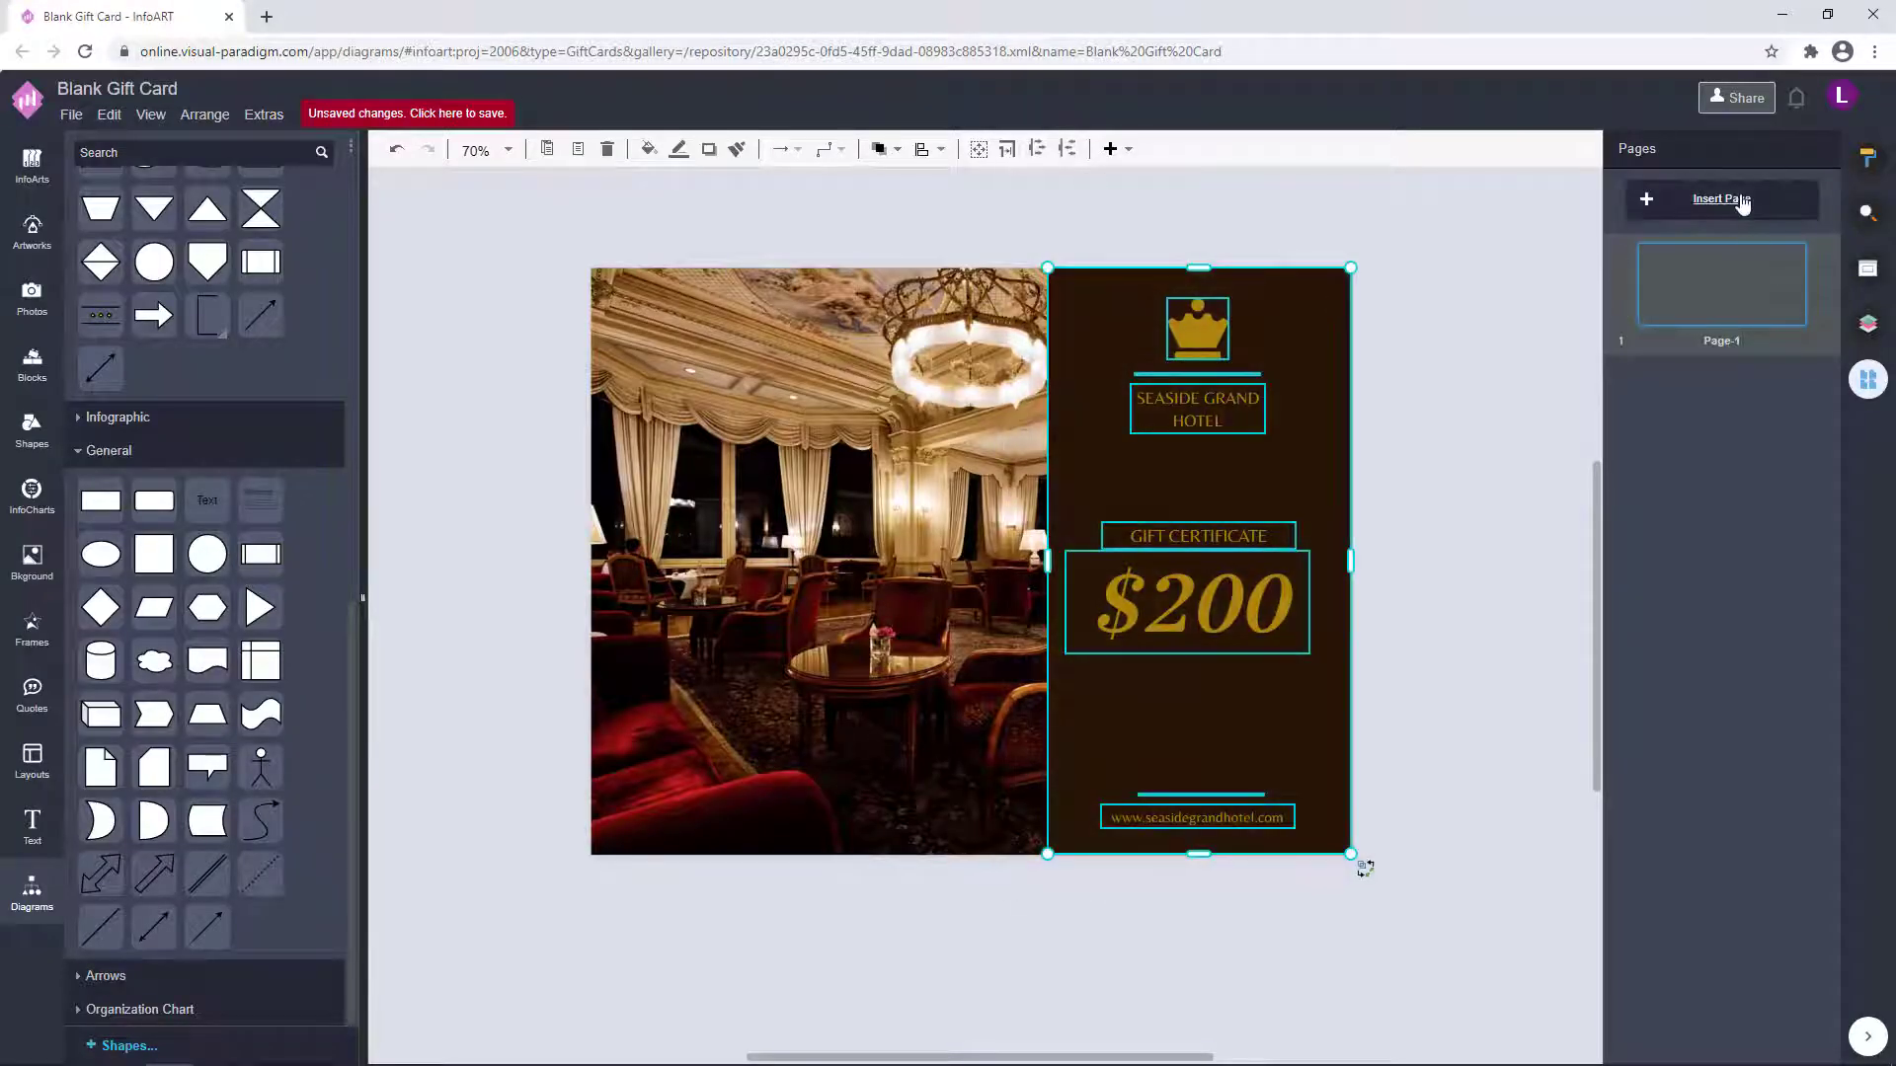
pyautogui.click(1740, 203)
pyautogui.click(1867, 324)
pyautogui.click(1740, 234)
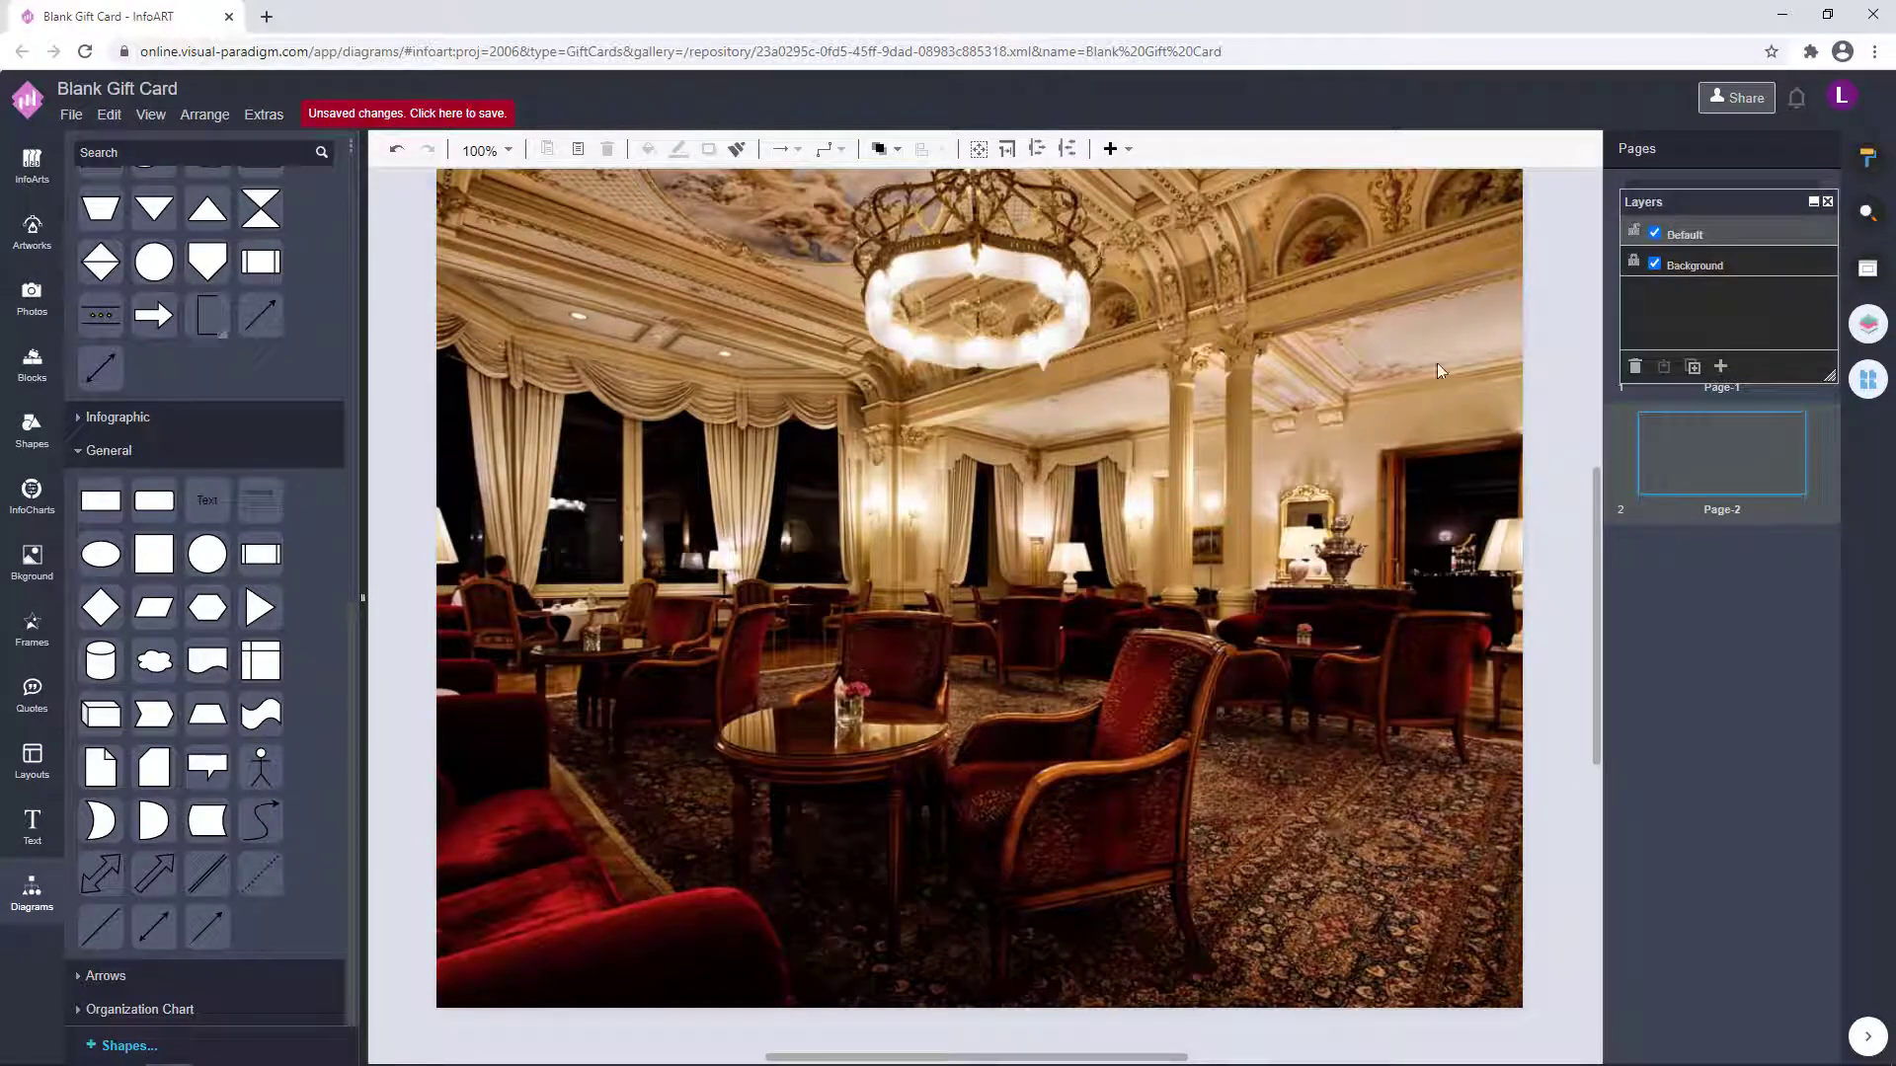
# - Paste the panel and its contents on page 2 and move them over the left part of the photo
pyautogui.hotkey('ctrl', 'v')
pyautogui.scroll(-2, 941, 670)
pyautogui.moveTo(1376, 721); pyautogui.dragTo(671, 451)
pyautogui.click(484, 497)
# - Widen the dark panel on page 2 to the right so it covers slightly more than half of the card
pyautogui.scroll(1, 651, 531)
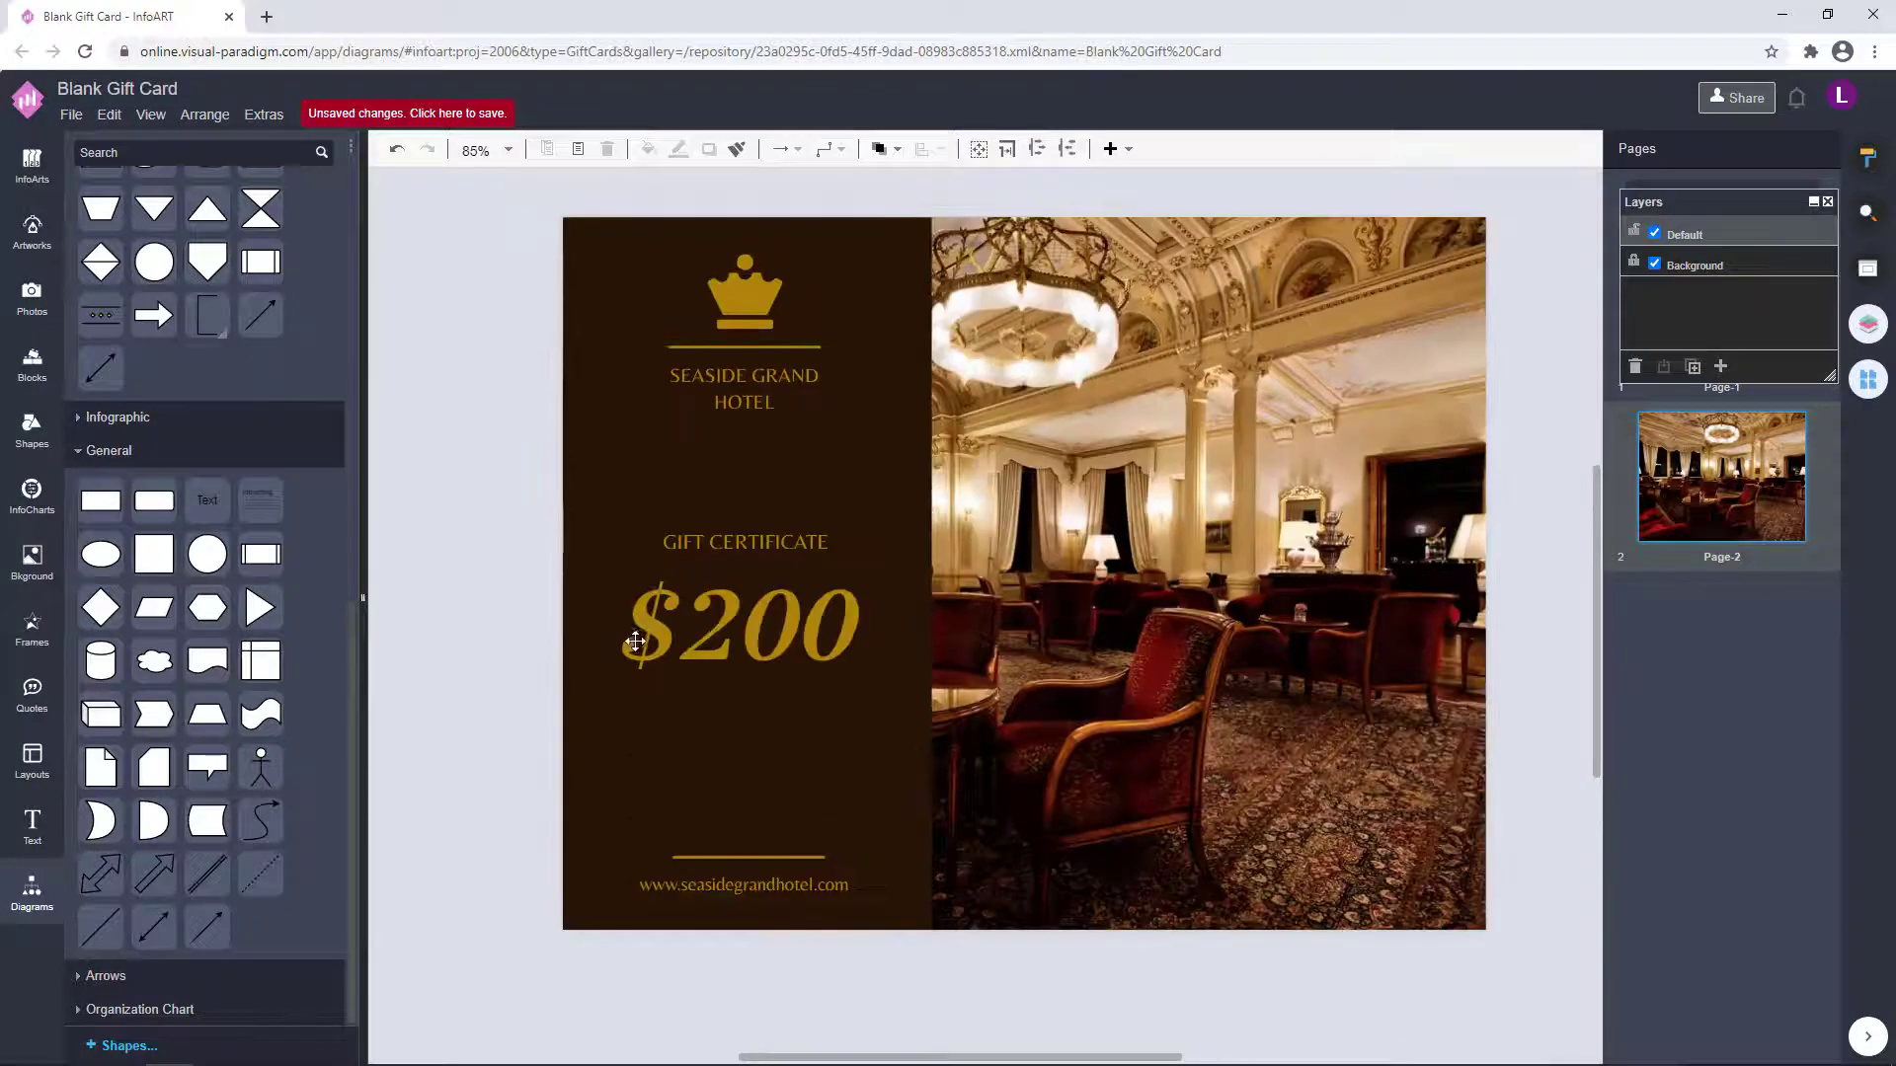
pyautogui.scroll(-4, 741, 553)
pyautogui.scroll(4, 838, 451)
pyautogui.click(855, 564)
pyautogui.moveTo(871, 625); pyautogui.dragTo(982, 626)
pyautogui.click(1449, 605)
pyautogui.scroll(-1, 769, 447)
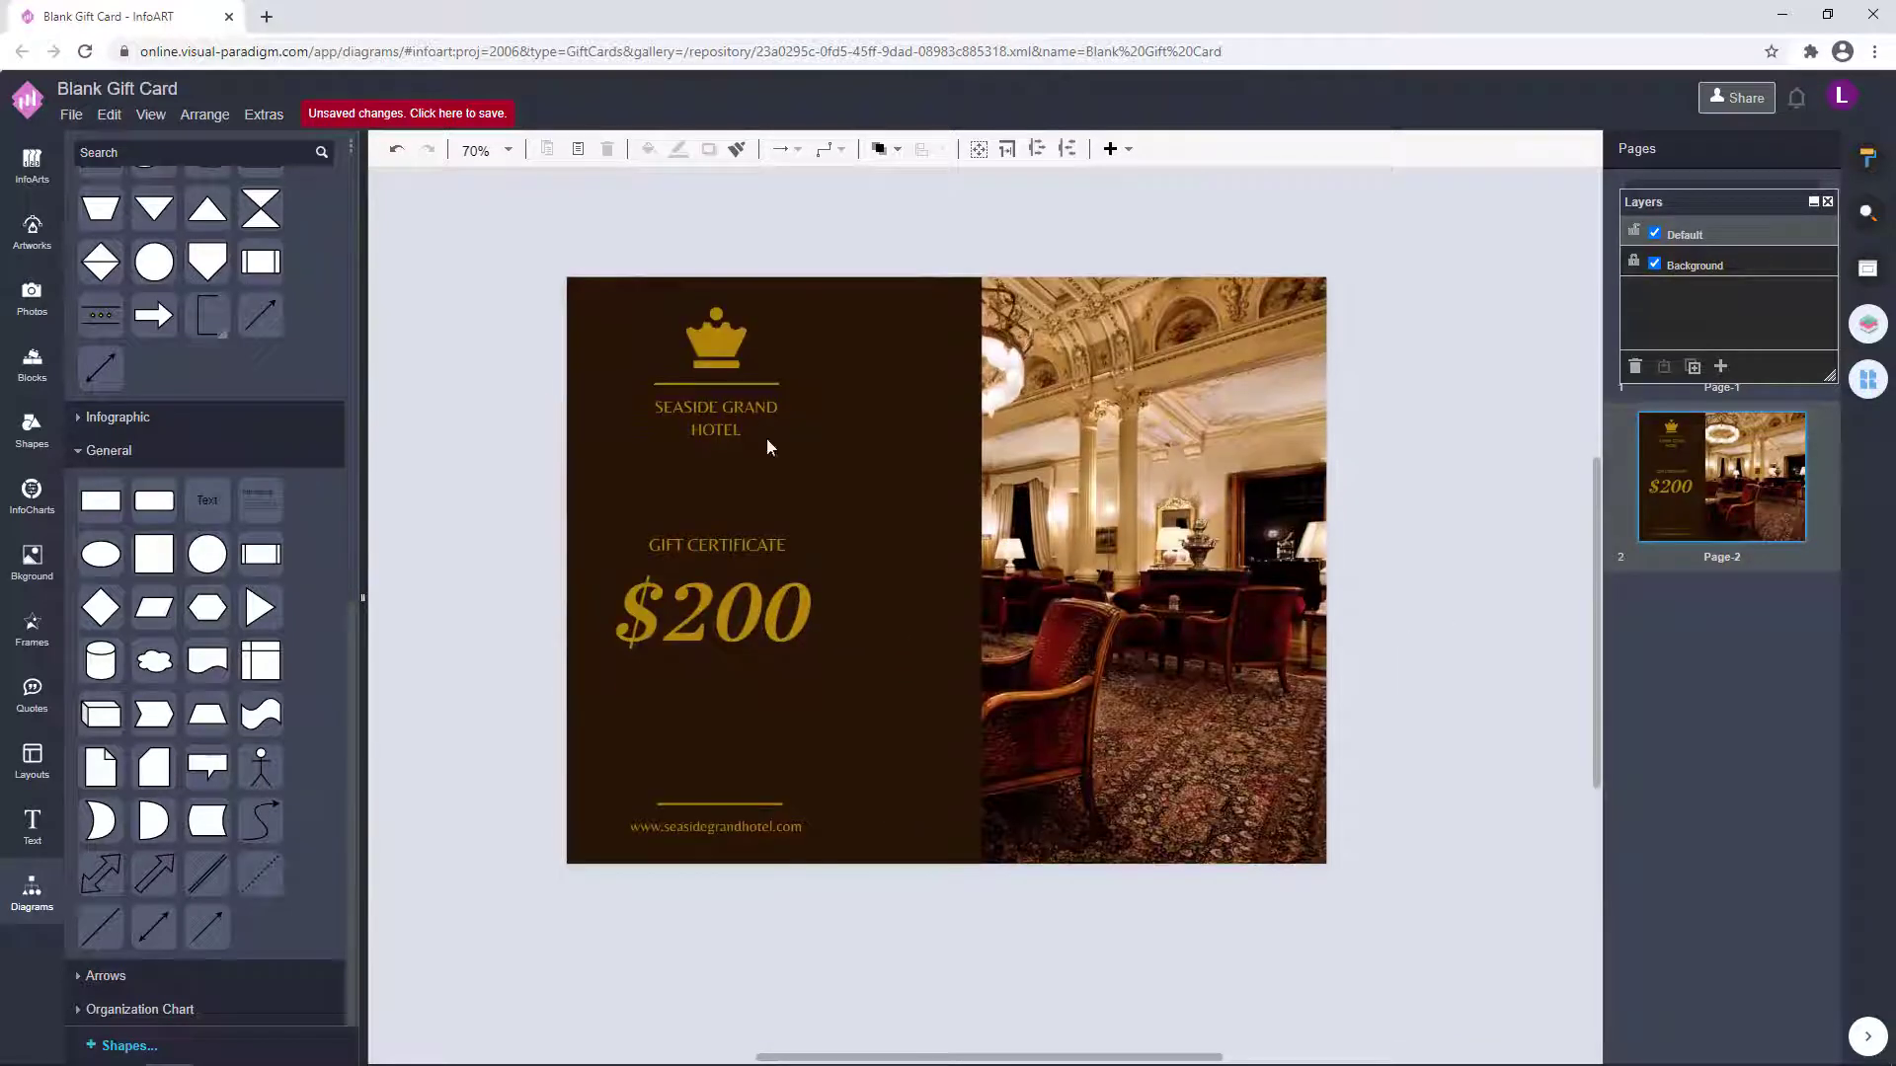
# - Delete the $200 text and center the crown, divider line and hotel name in the widened panel on page 2
pyautogui.click(756, 622)
pyautogui.press('Delete')
pyautogui.moveTo(495, 279); pyautogui.dragTo(838, 448)
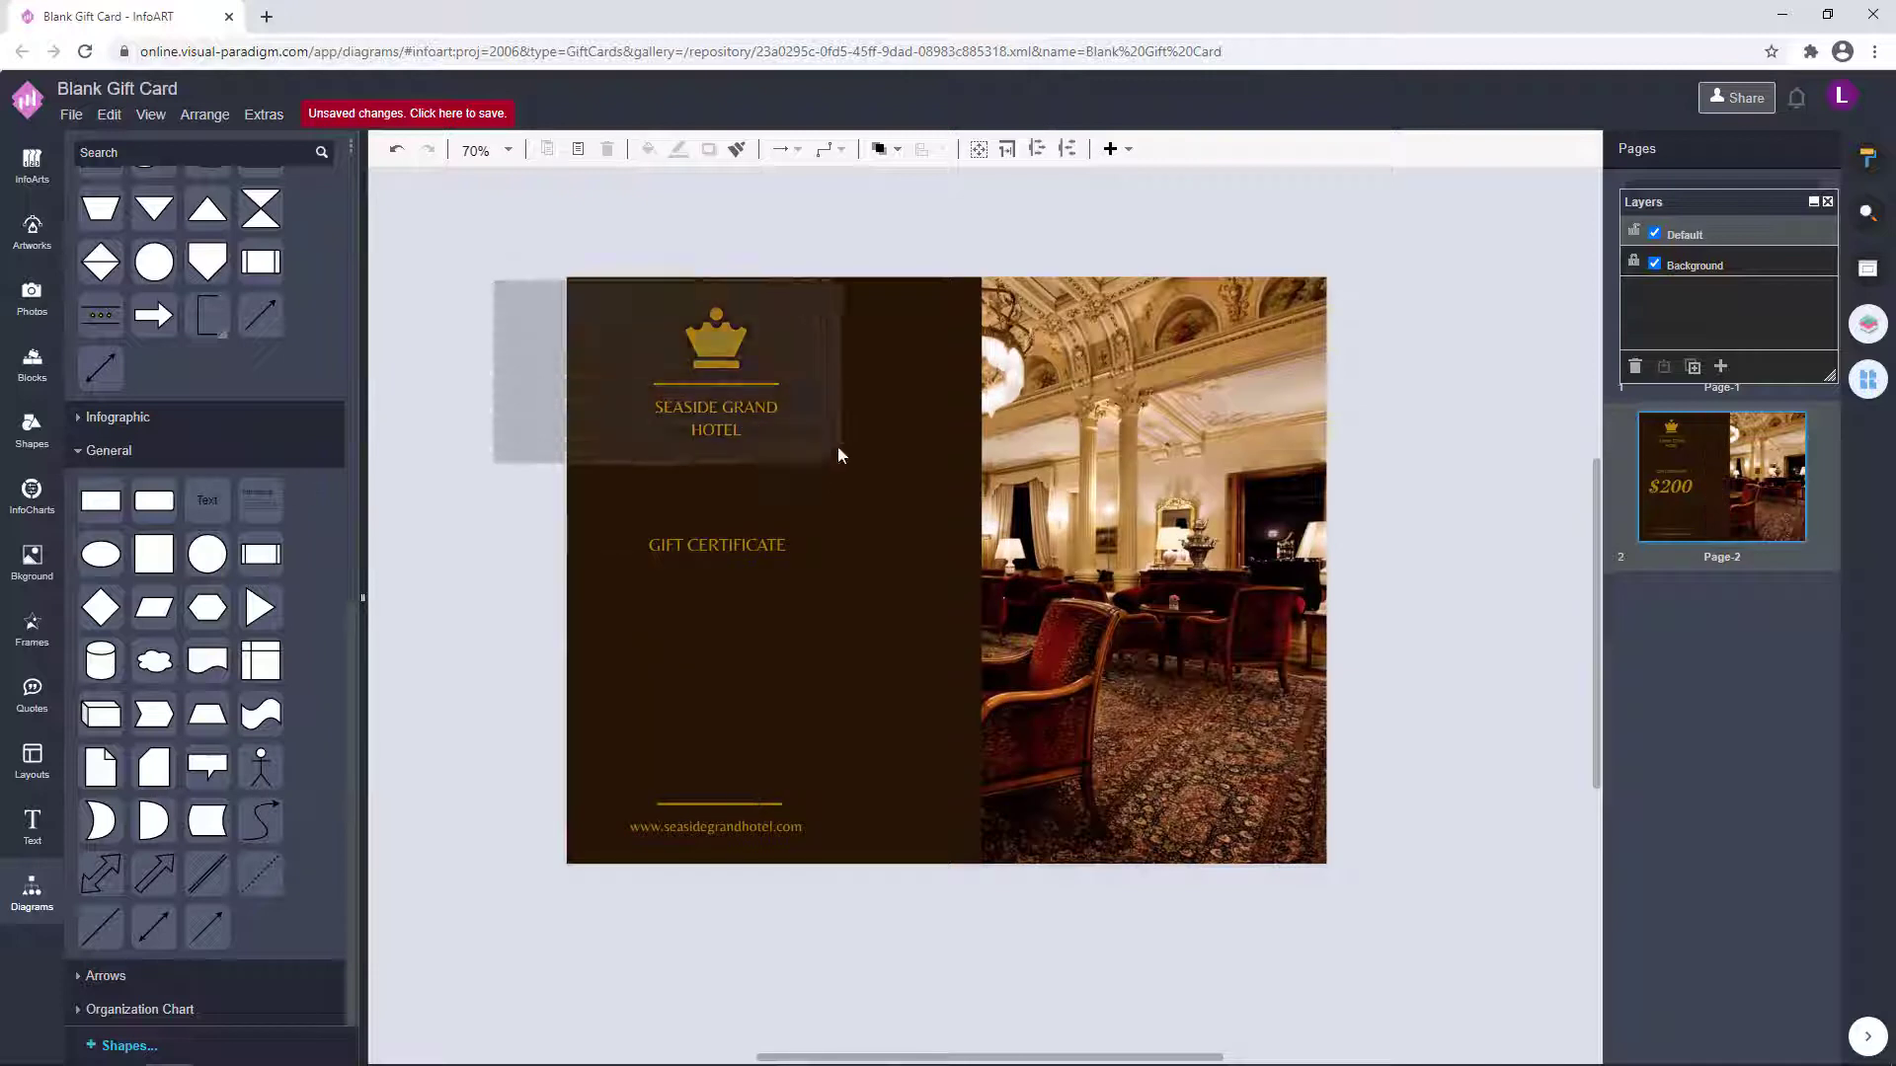
pyautogui.moveTo(716, 336); pyautogui.dragTo(774, 335)
pyautogui.click(889, 241)
# - Replace the GIFT CERTIFICATE text with TERMS AND CONDITITIONS on one line and center it beneath the hotel name
pyautogui.click(740, 546)
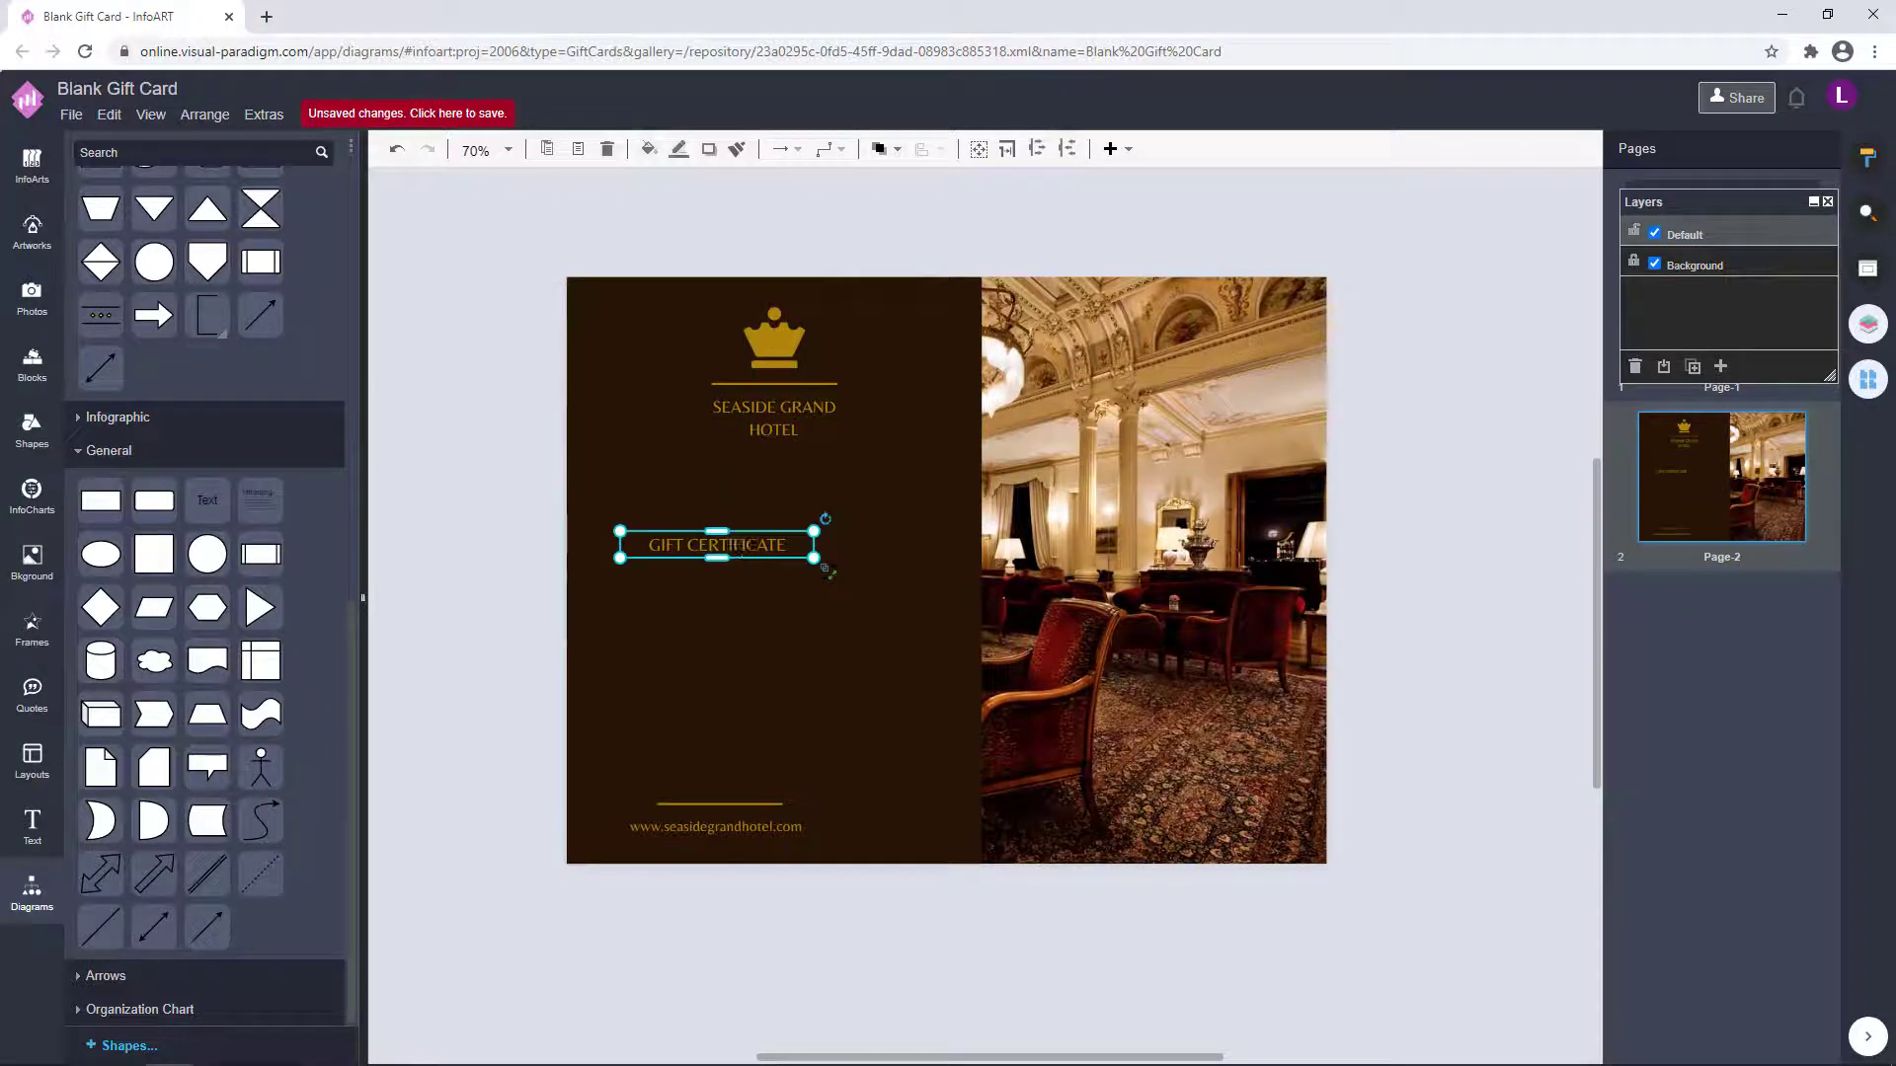
pyautogui.doubleClick(762, 545)
pyautogui.write('TERMS AND CONDITIONS')
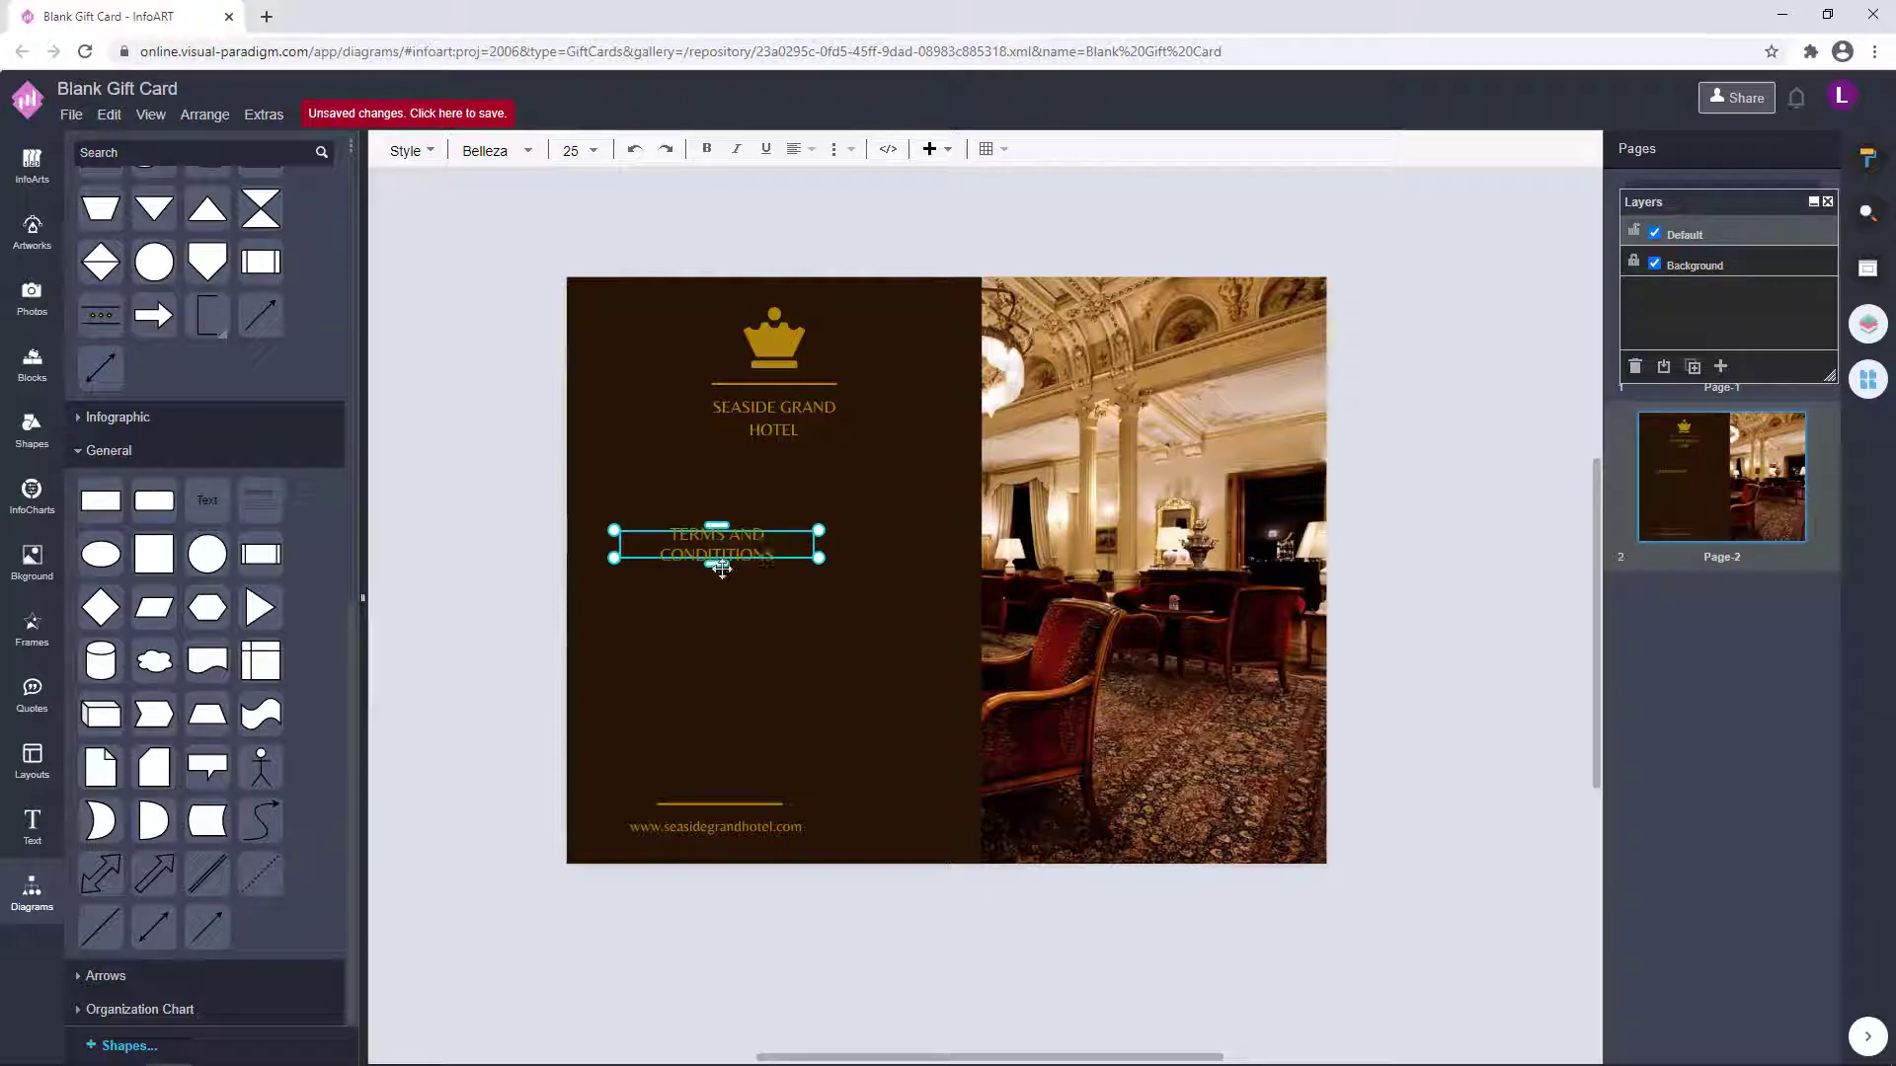
pyautogui.click(726, 594)
pyautogui.moveTo(753, 539); pyautogui.dragTo(805, 502)
# - Center the website text and its divider line in the panel and place a copy of the website text below the heading
pyautogui.moveTo(747, 826); pyautogui.dragTo(830, 563)
pyautogui.click(878, 676)
pyautogui.click(829, 827)
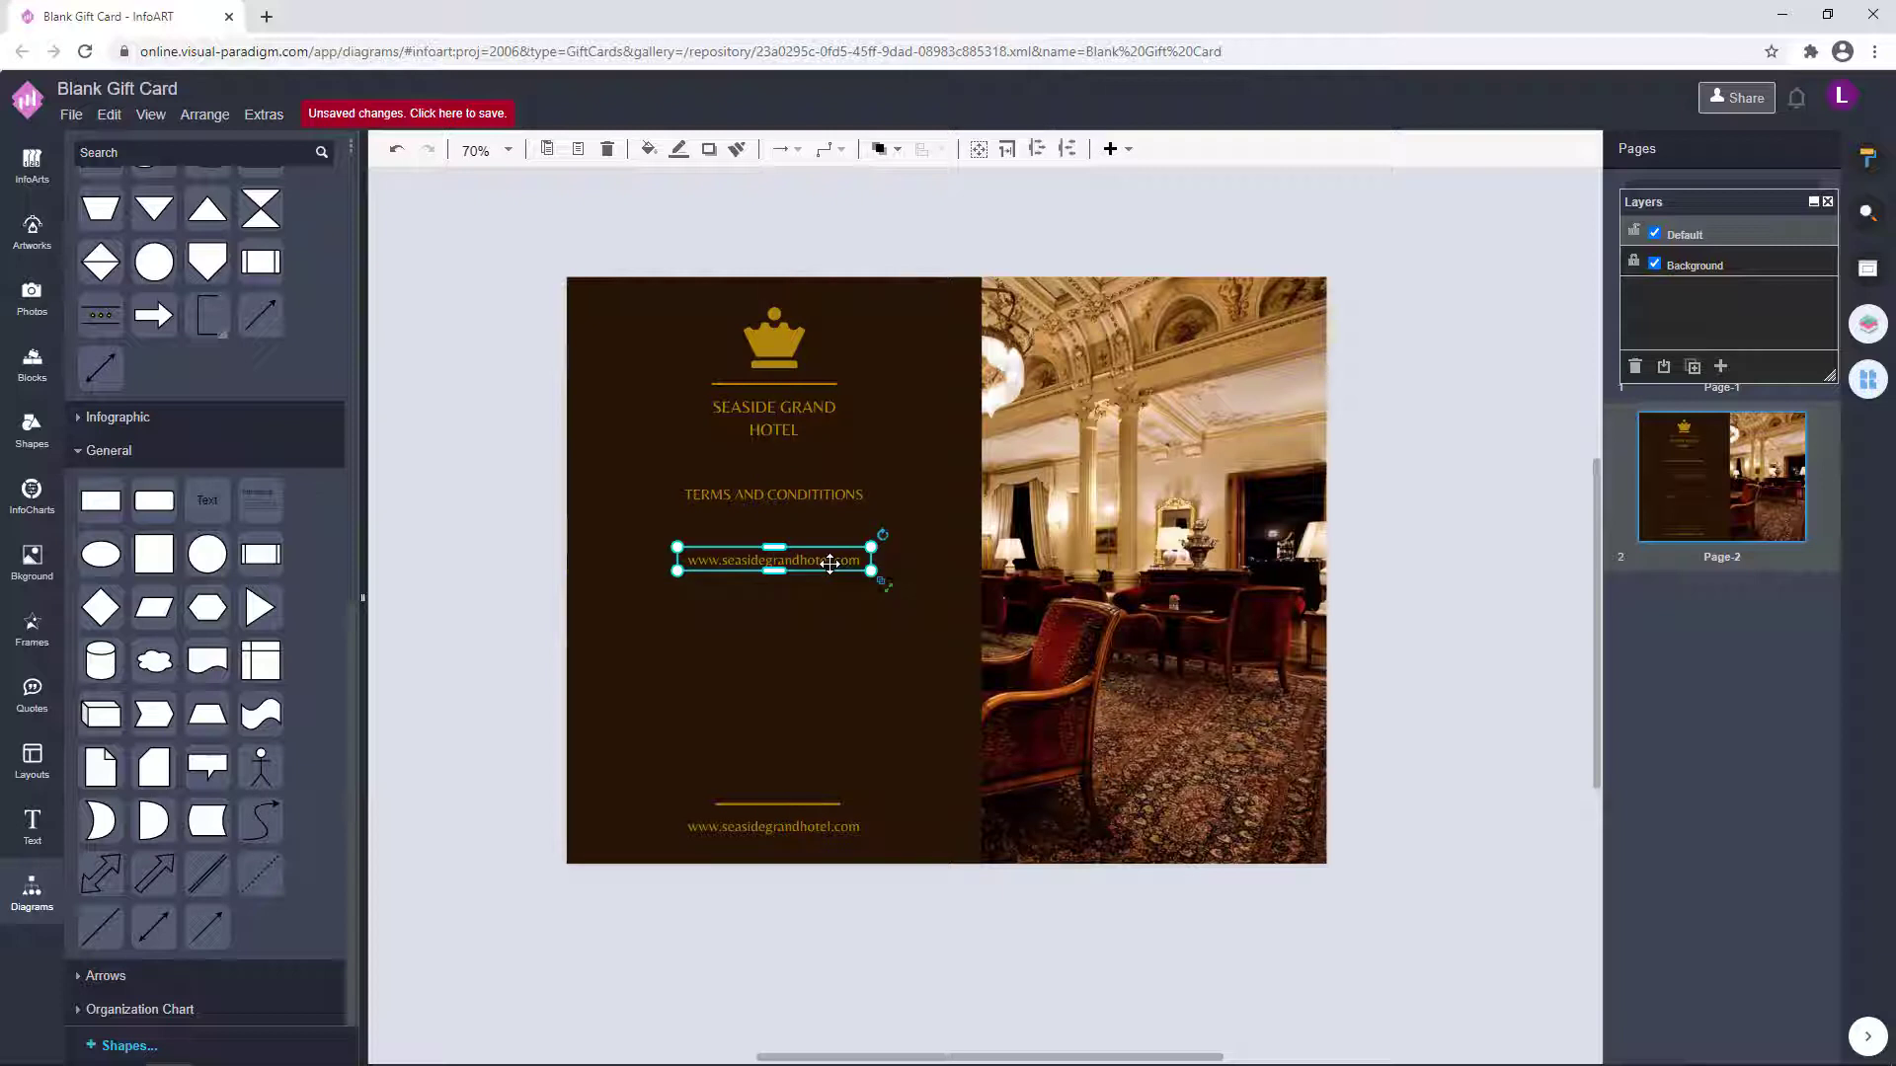
# - Replace the copied website text with "This certificate is valid from 25 Dec - 25 Jan 2020." and start a new line
pyautogui.doubleClick(830, 563)
pyautogui.press('Delete')
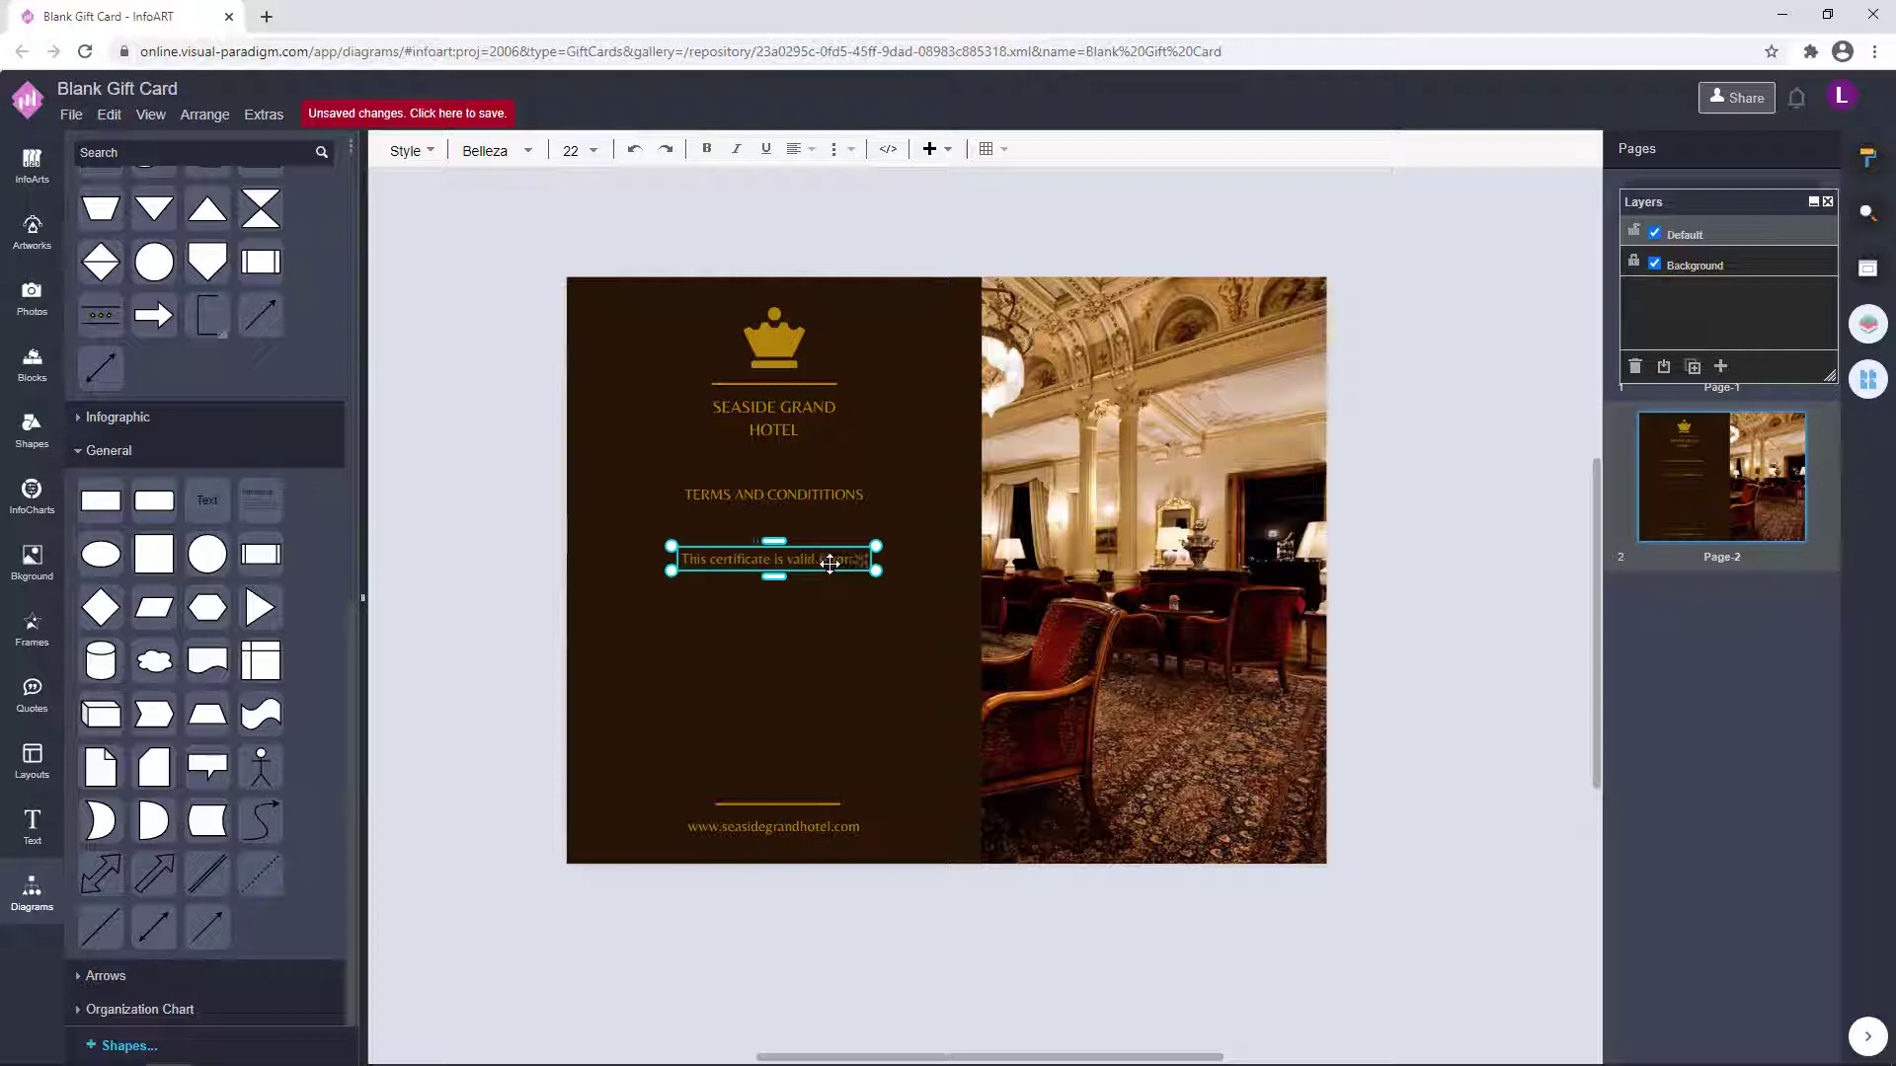
pyautogui.write('ec - 25 Jan 202')
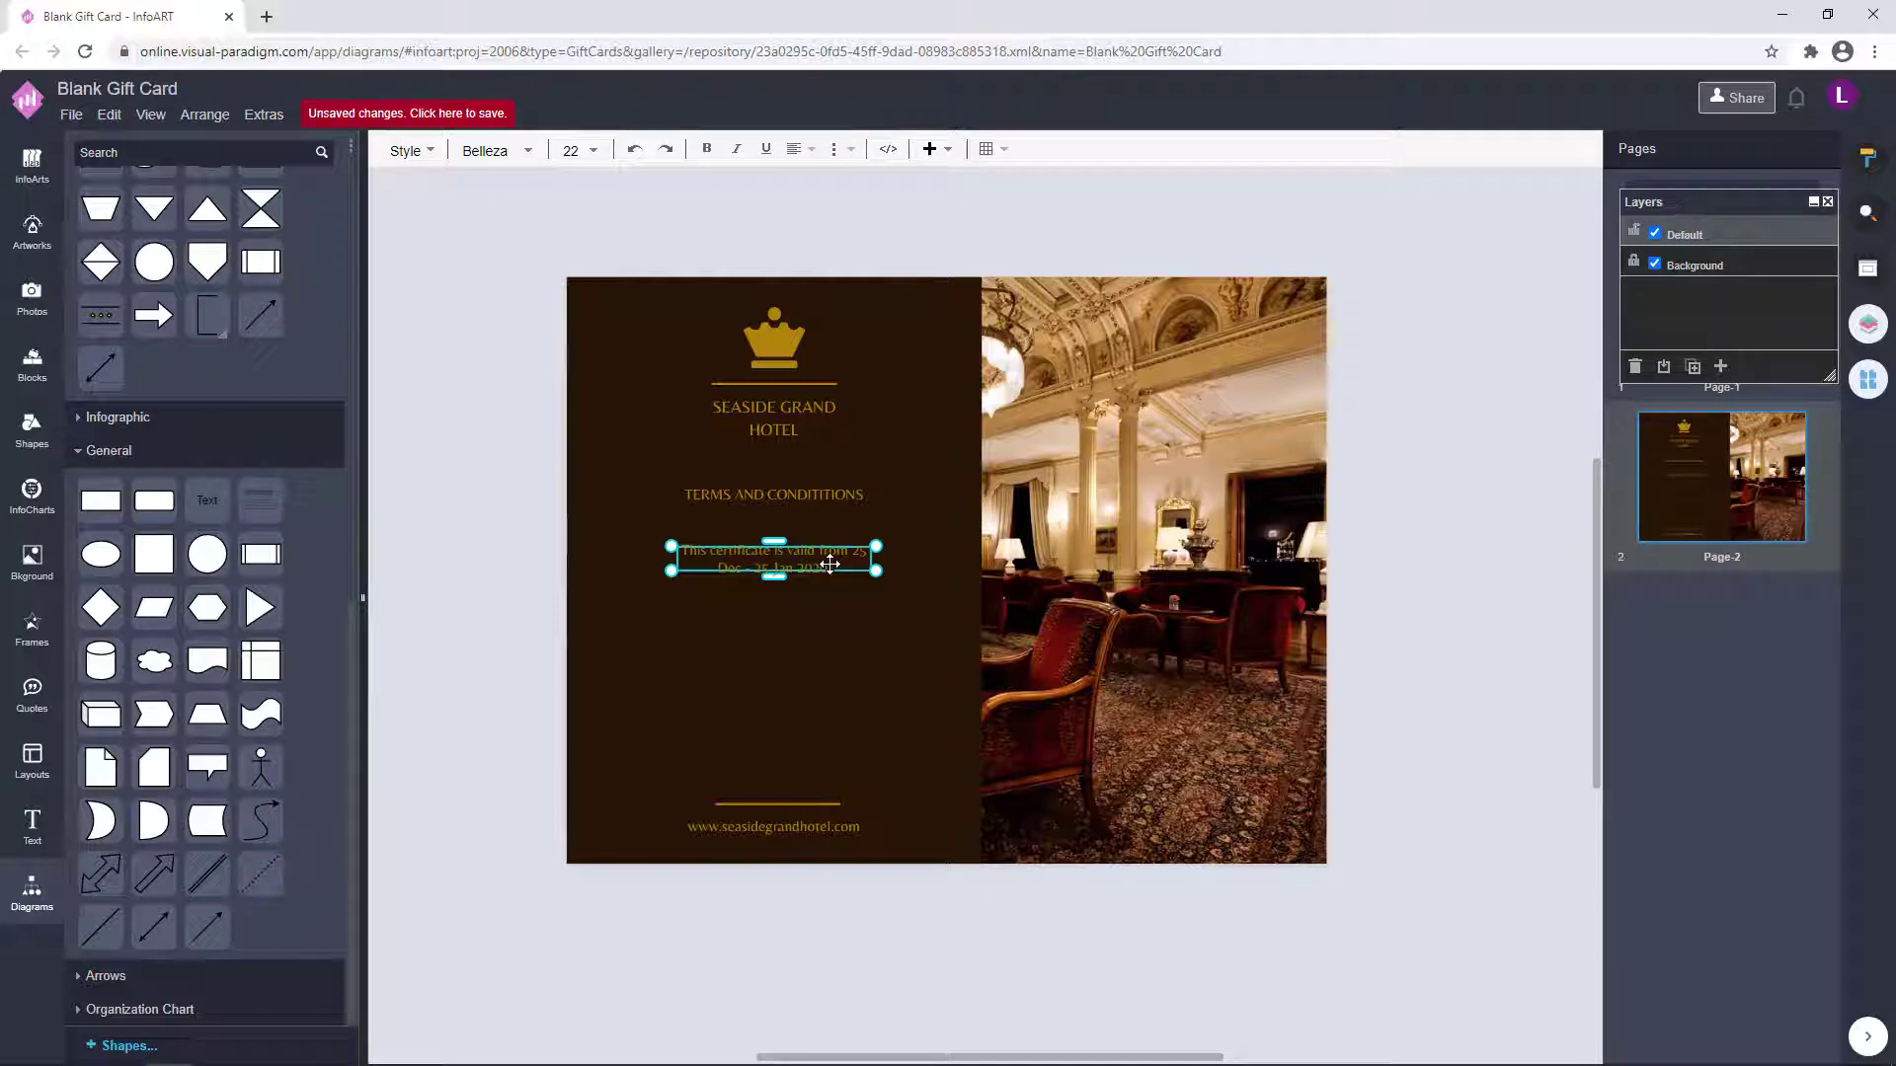
pyautogui.press('Return')
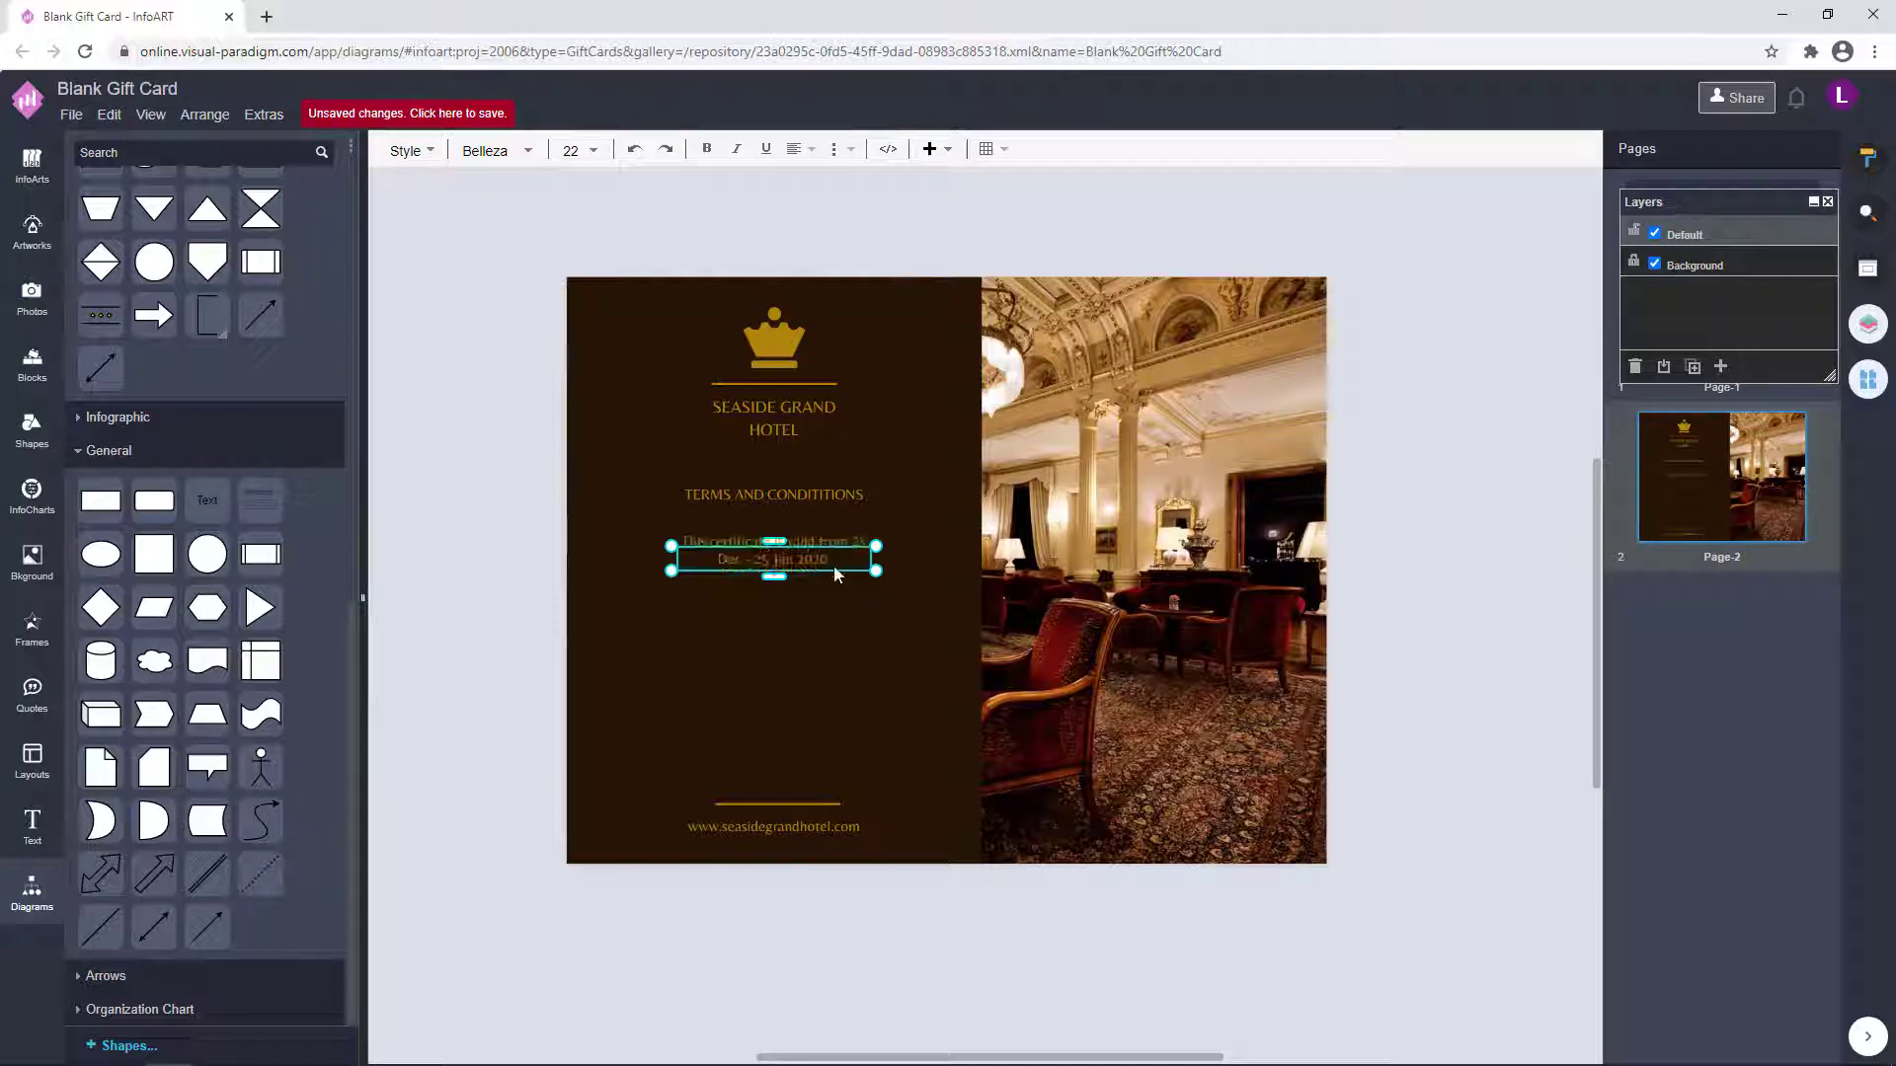
# - Add the terms "This certificate can only be used for room bookings.", "This certificate can only be used once." and "This certificate cannot be exchanged into cash."
pyautogui.write('This')
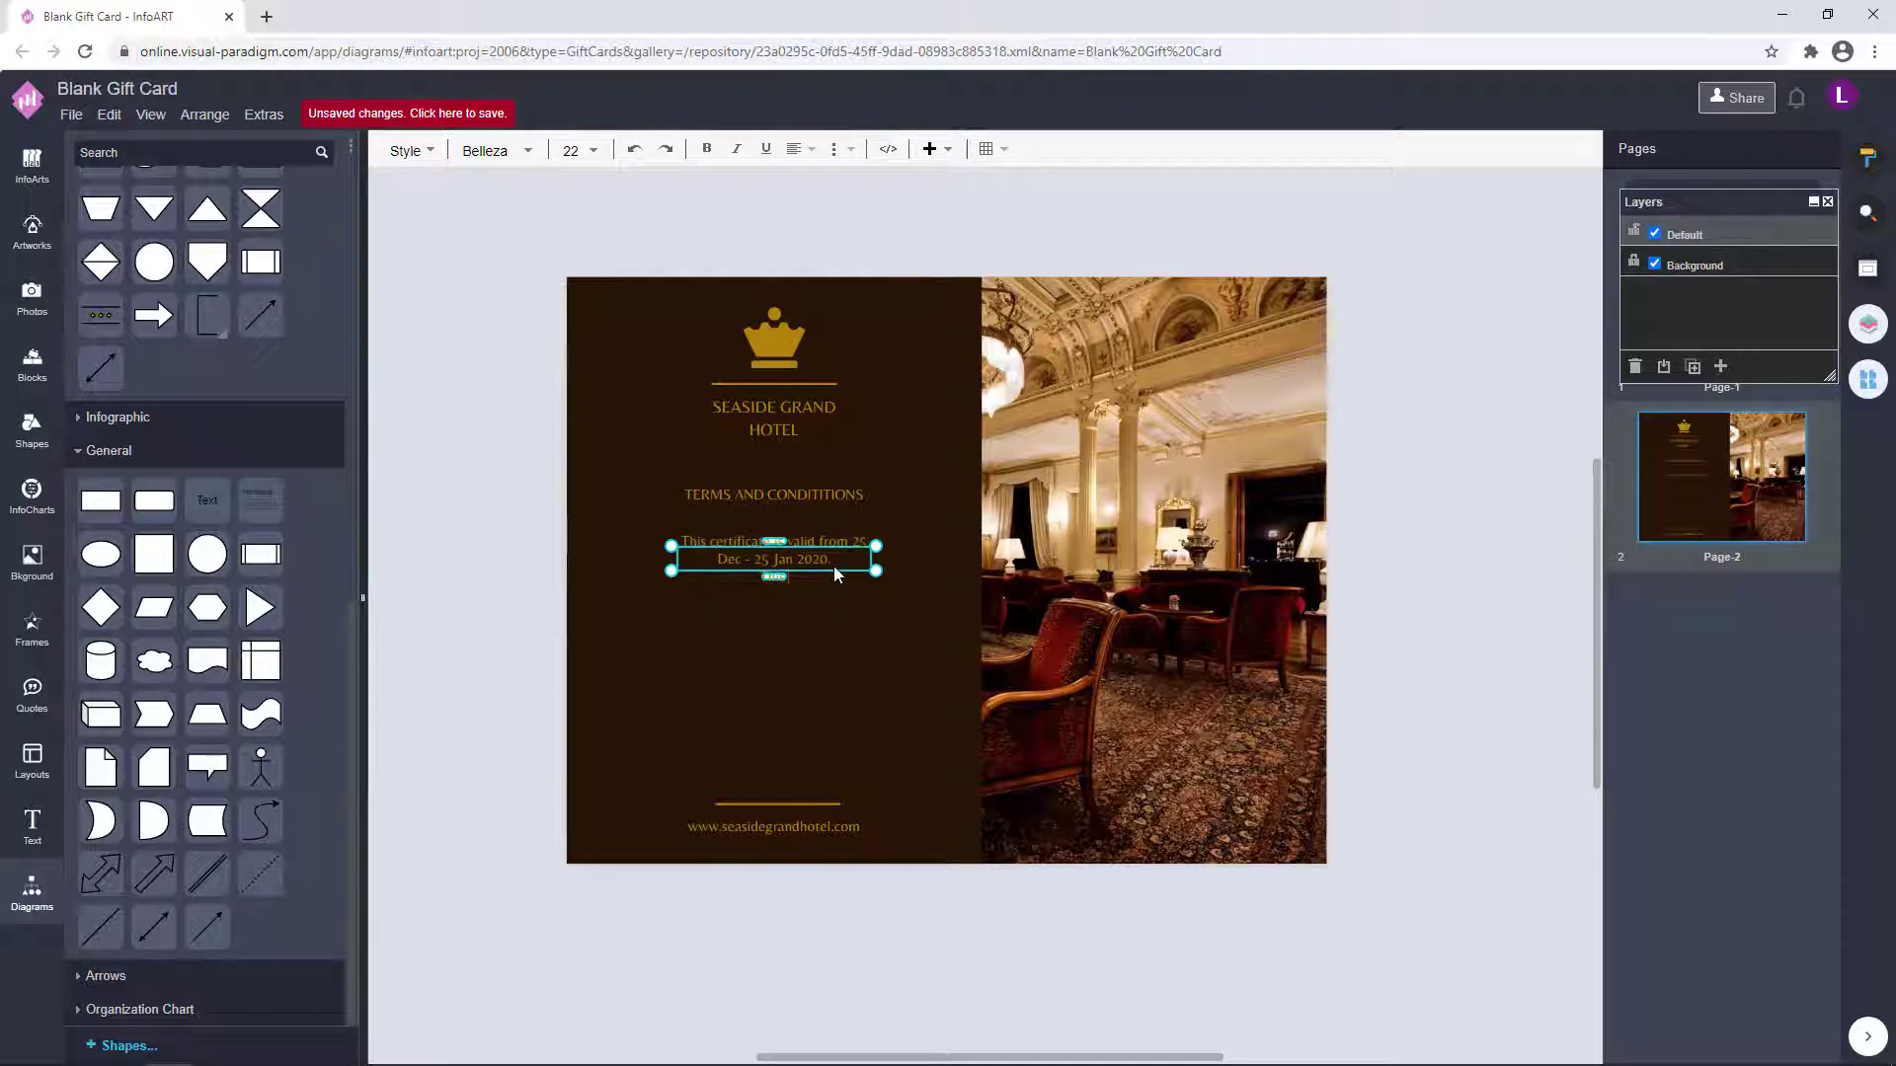
pyautogui.write(' certificate can only be used')
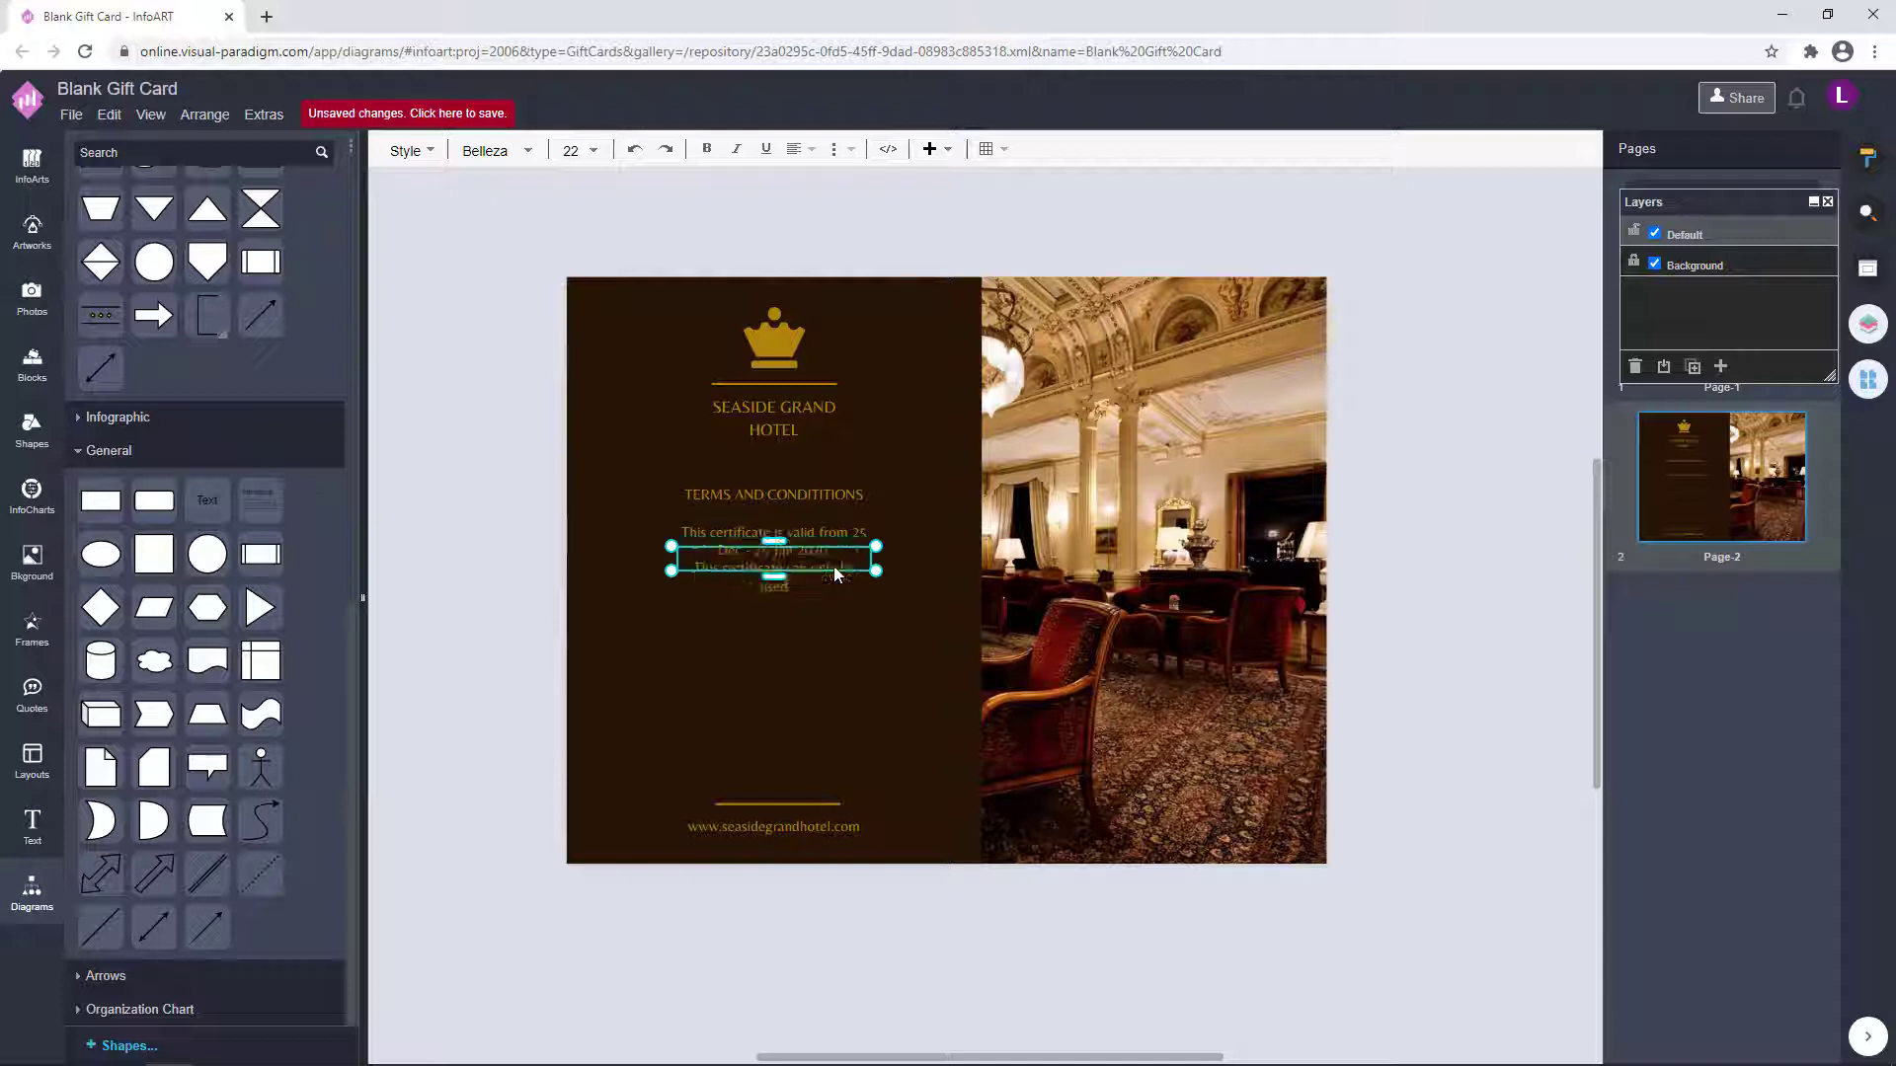
pyautogui.write('.')
pyautogui.write('r room booking')
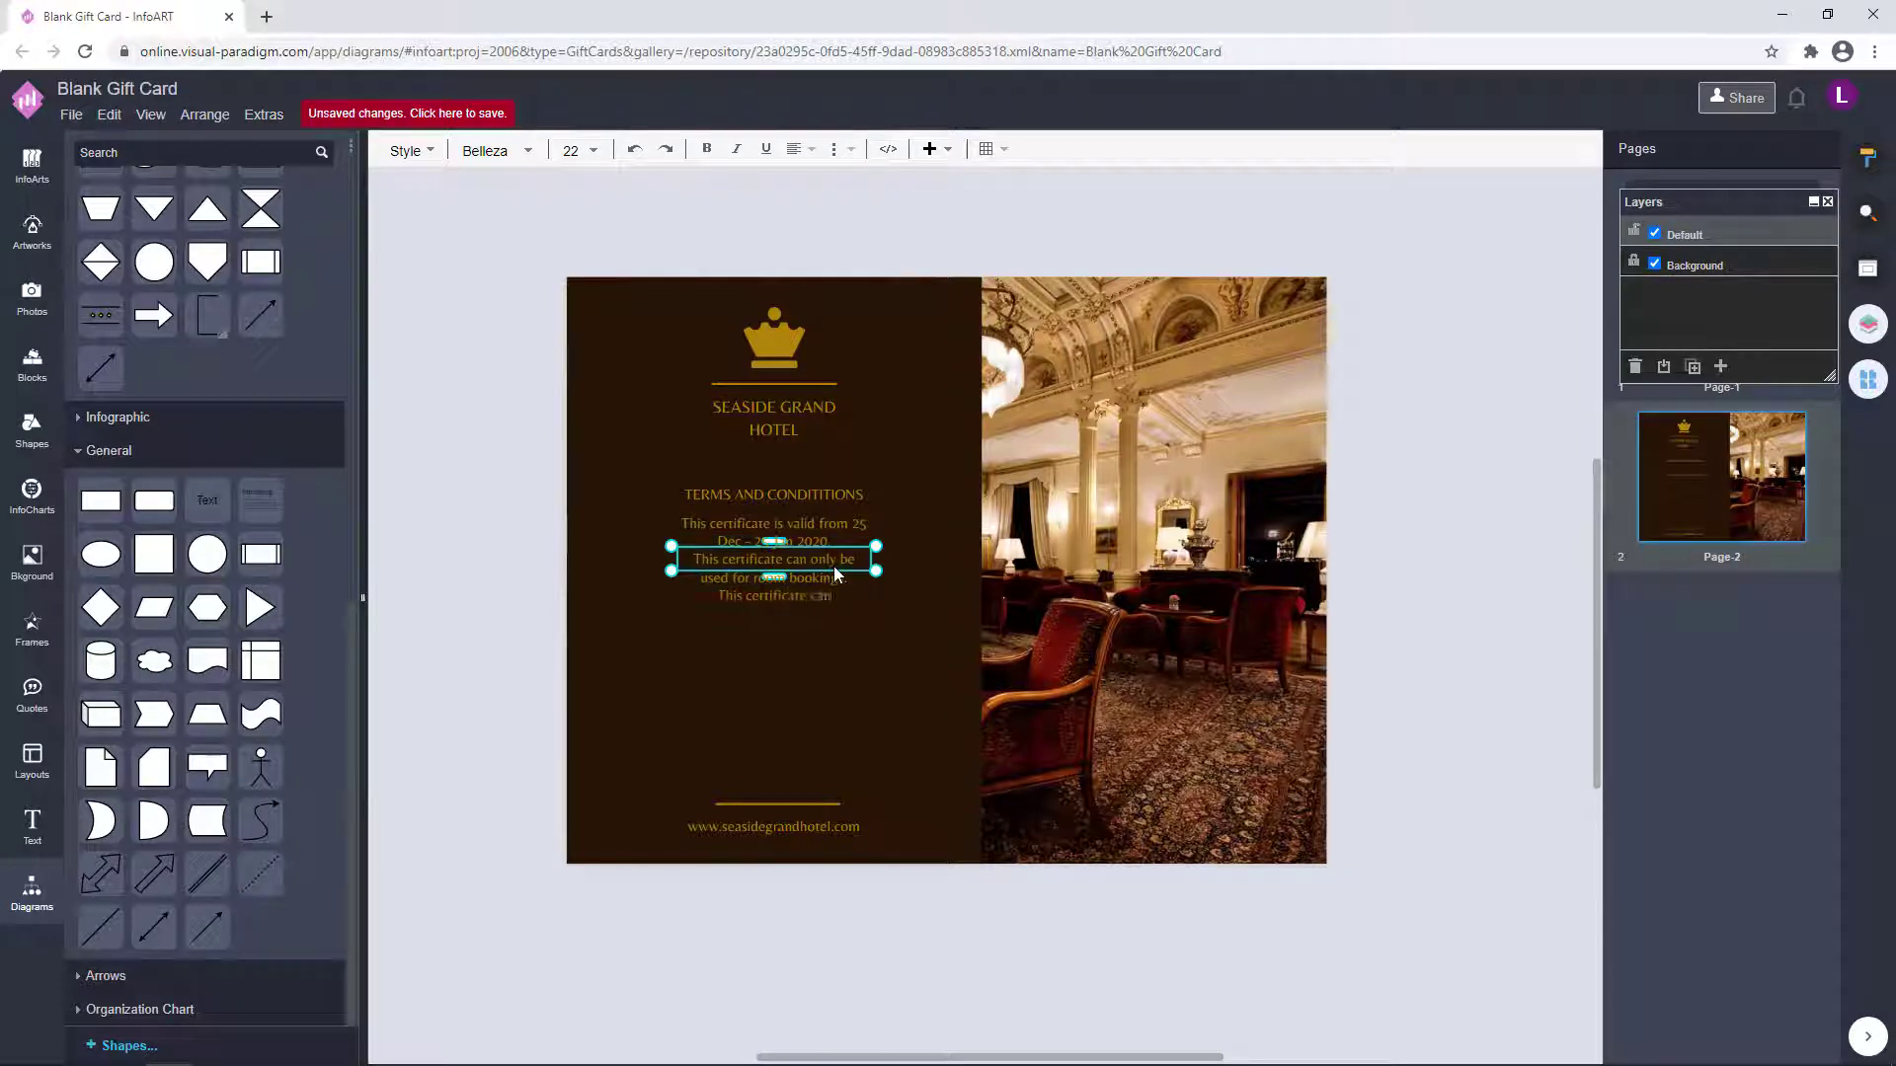
pyautogui.write('d once. This cer')
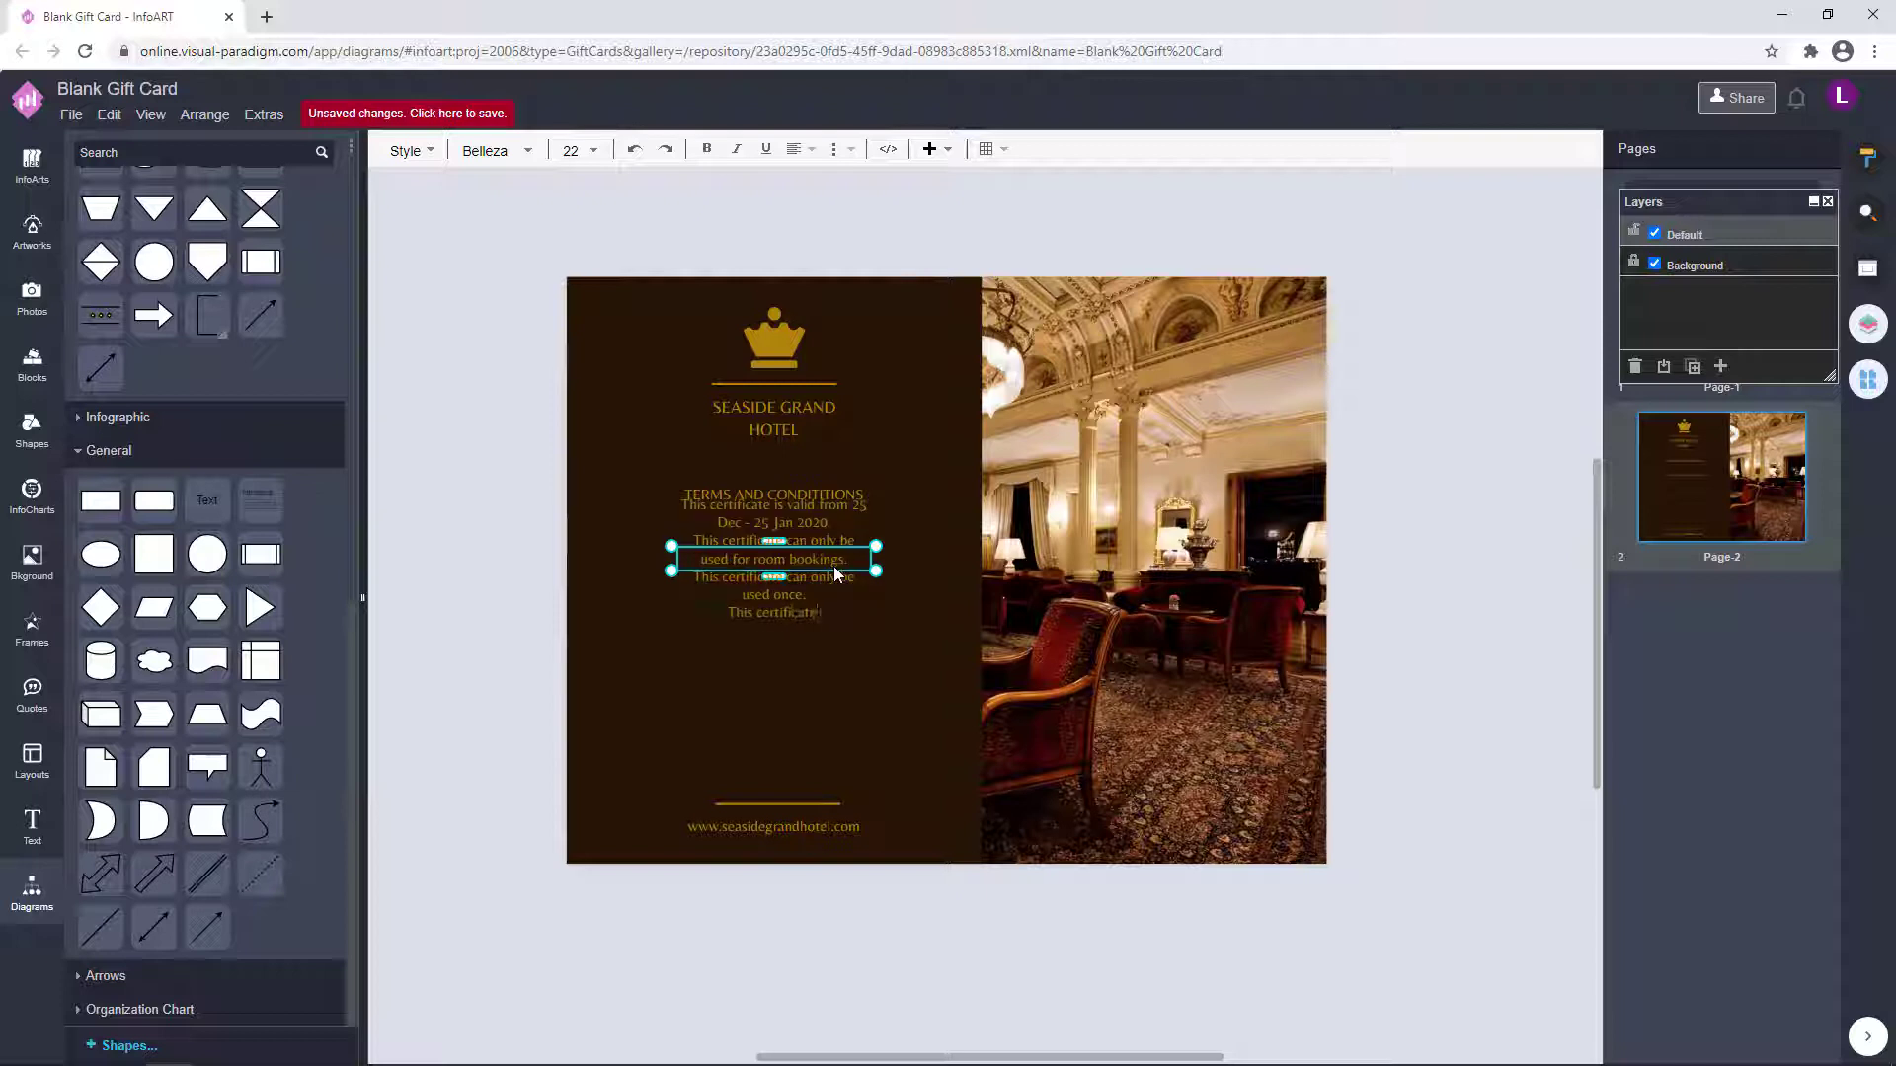
pyautogui.write('tificate cannot be ')
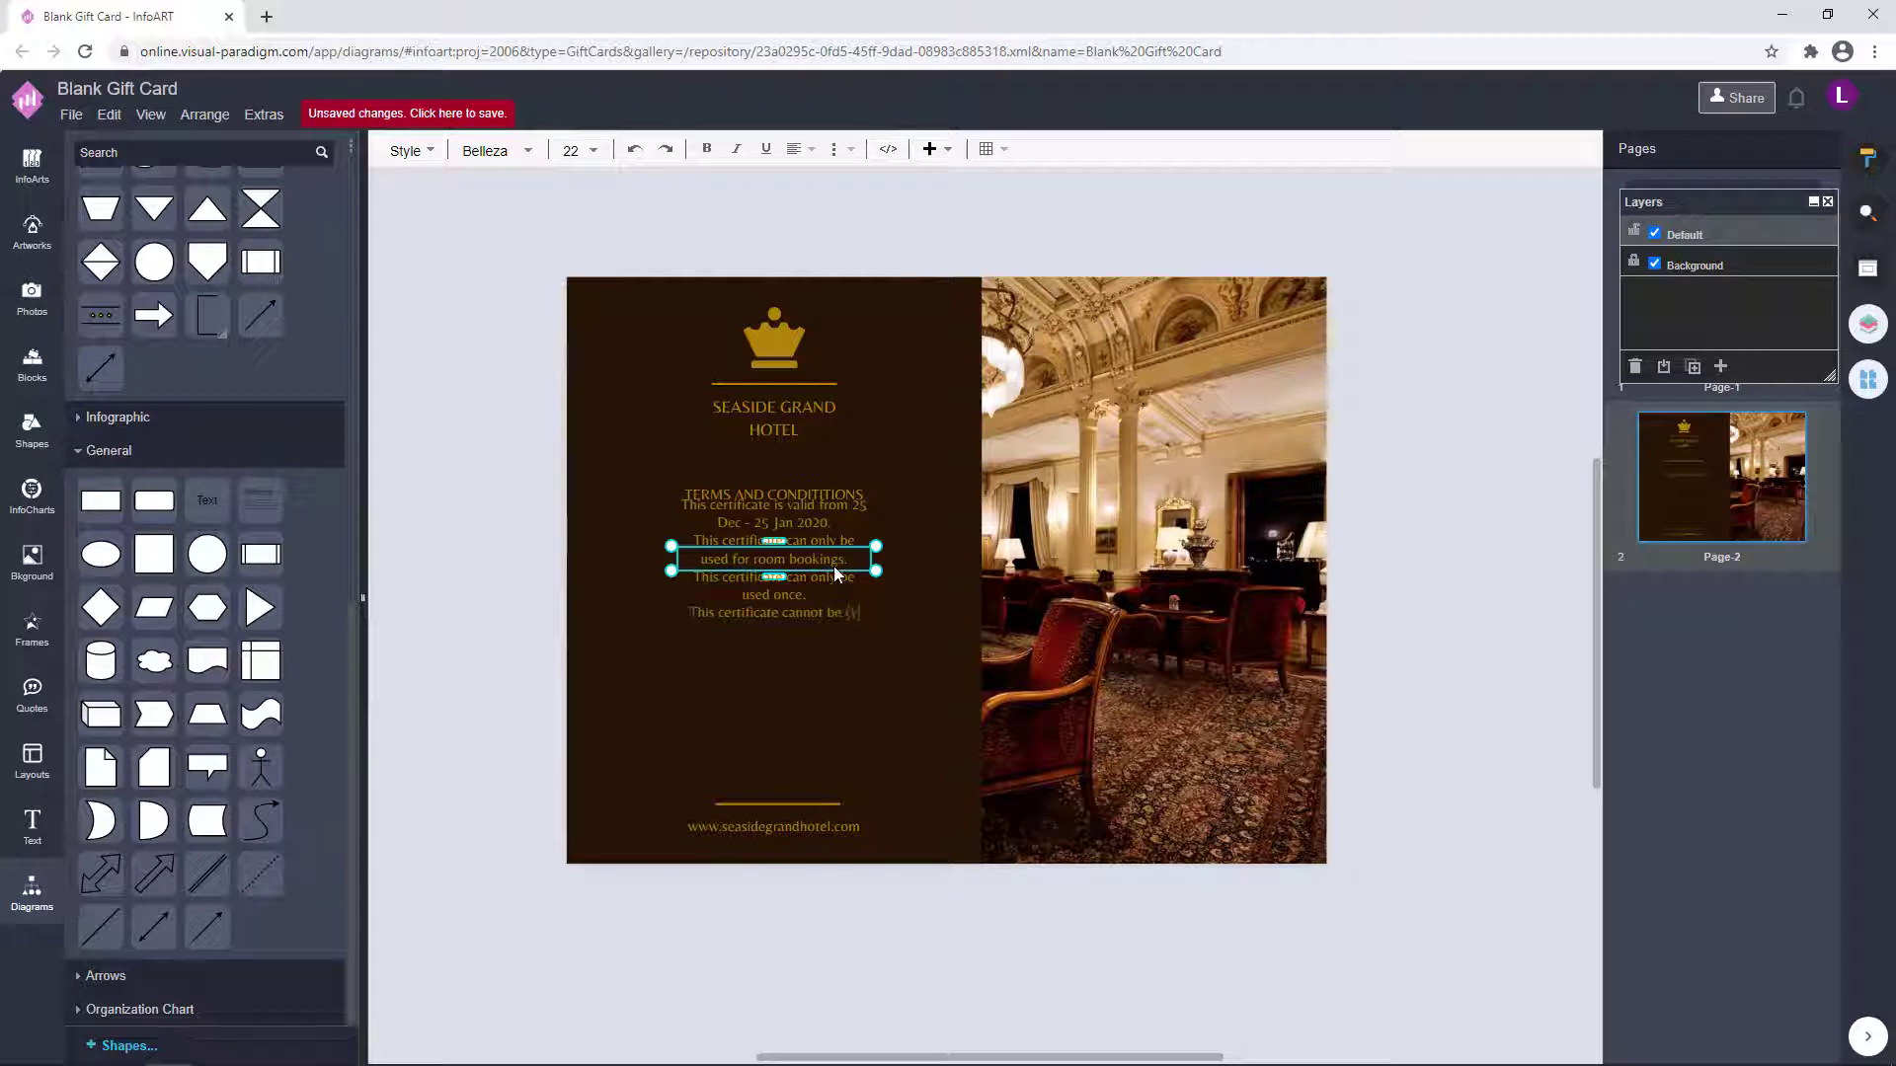
pyautogui.write('exchanged into cash')
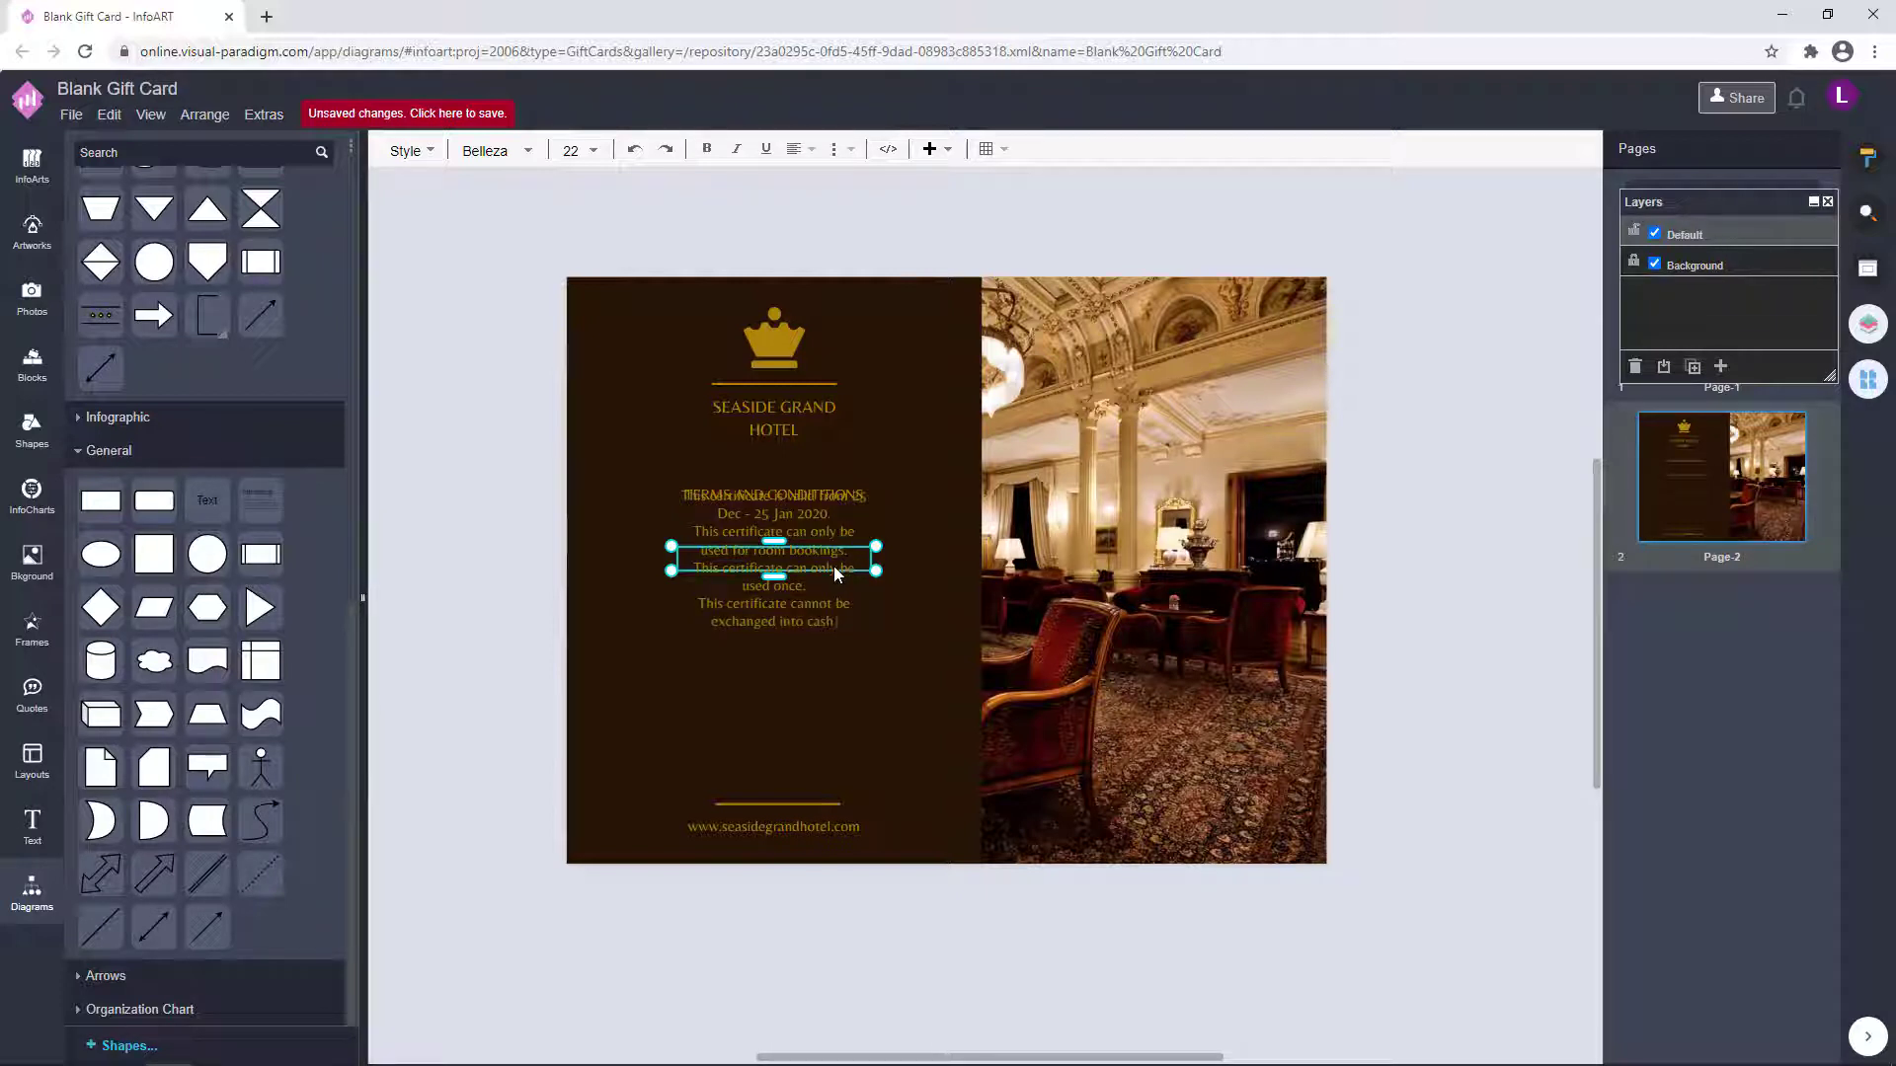
pyautogui.write('.')
# - Add a final term reading "This certificate can be used in all the hotels under Seaside Grand Hotel Worldwide."
pyautogui.press('Return')
pyautogui.write('This certificate can be used in')
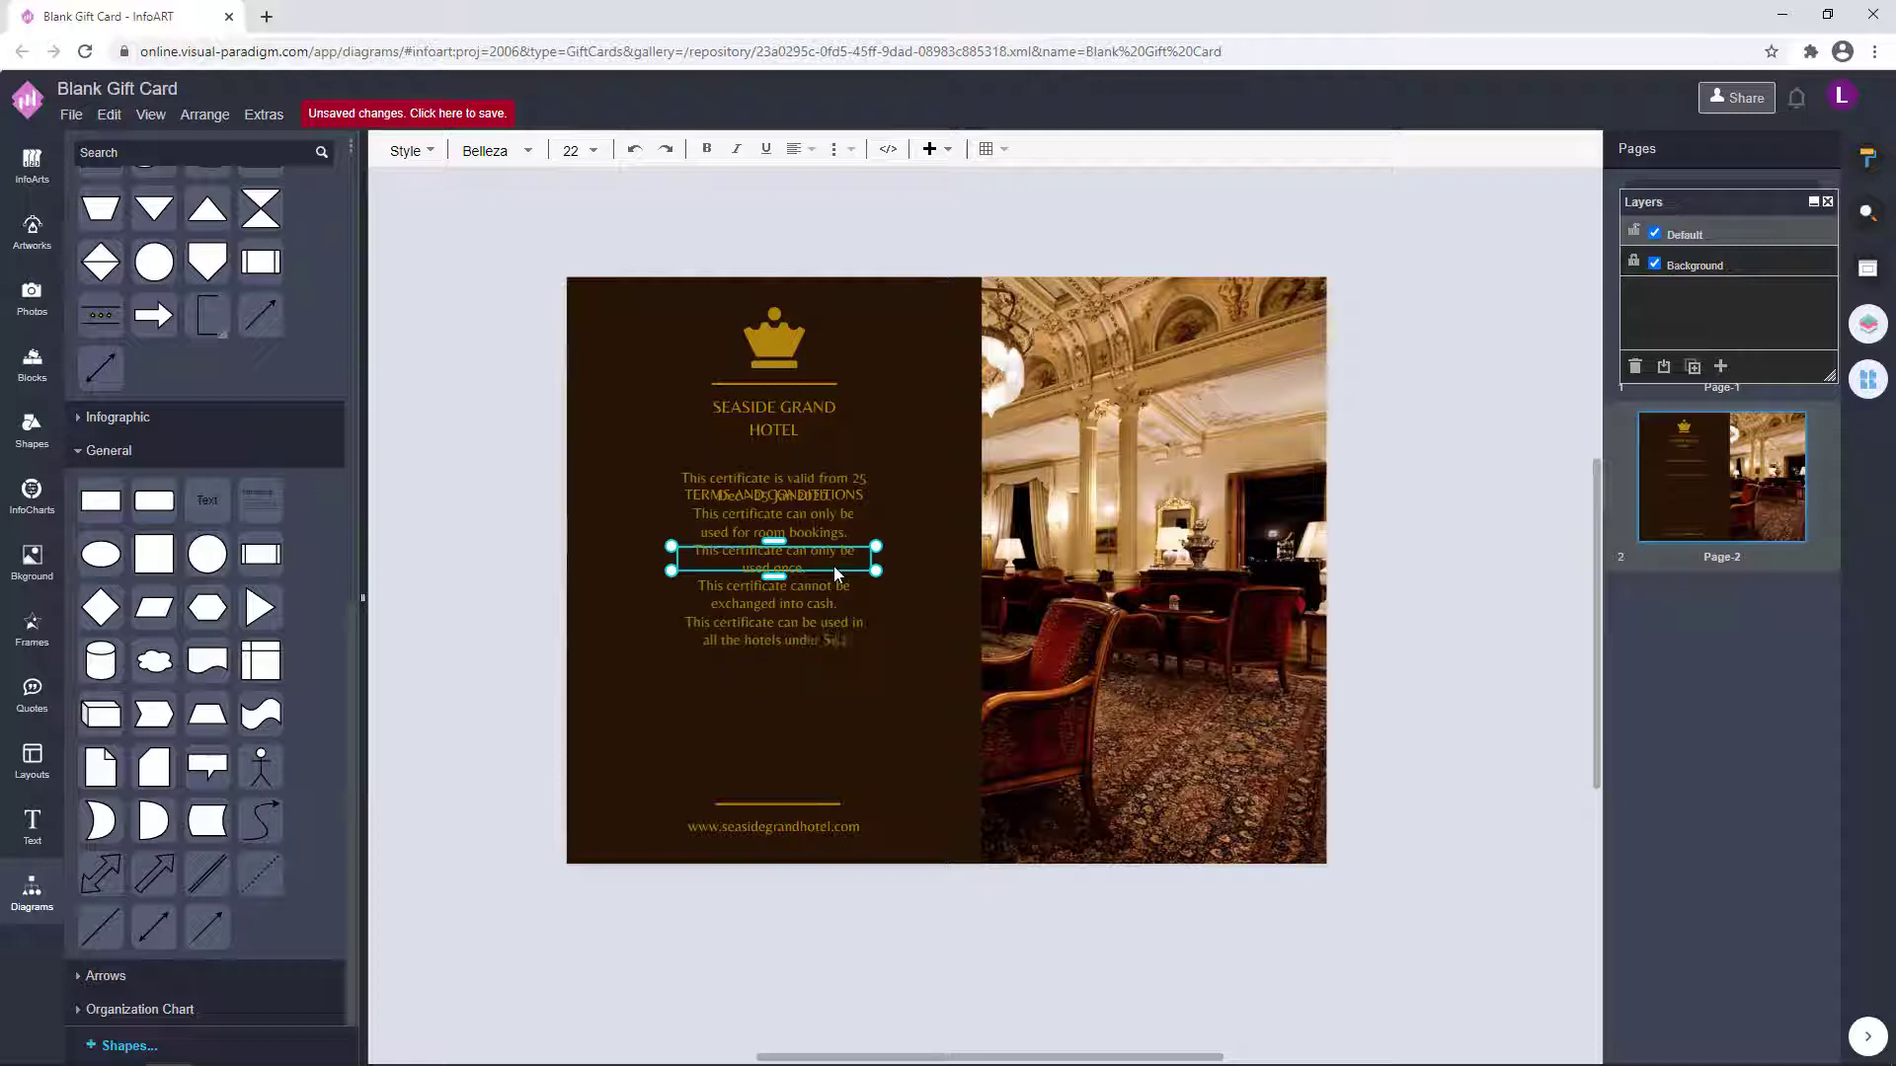
pyautogui.write('Grand')
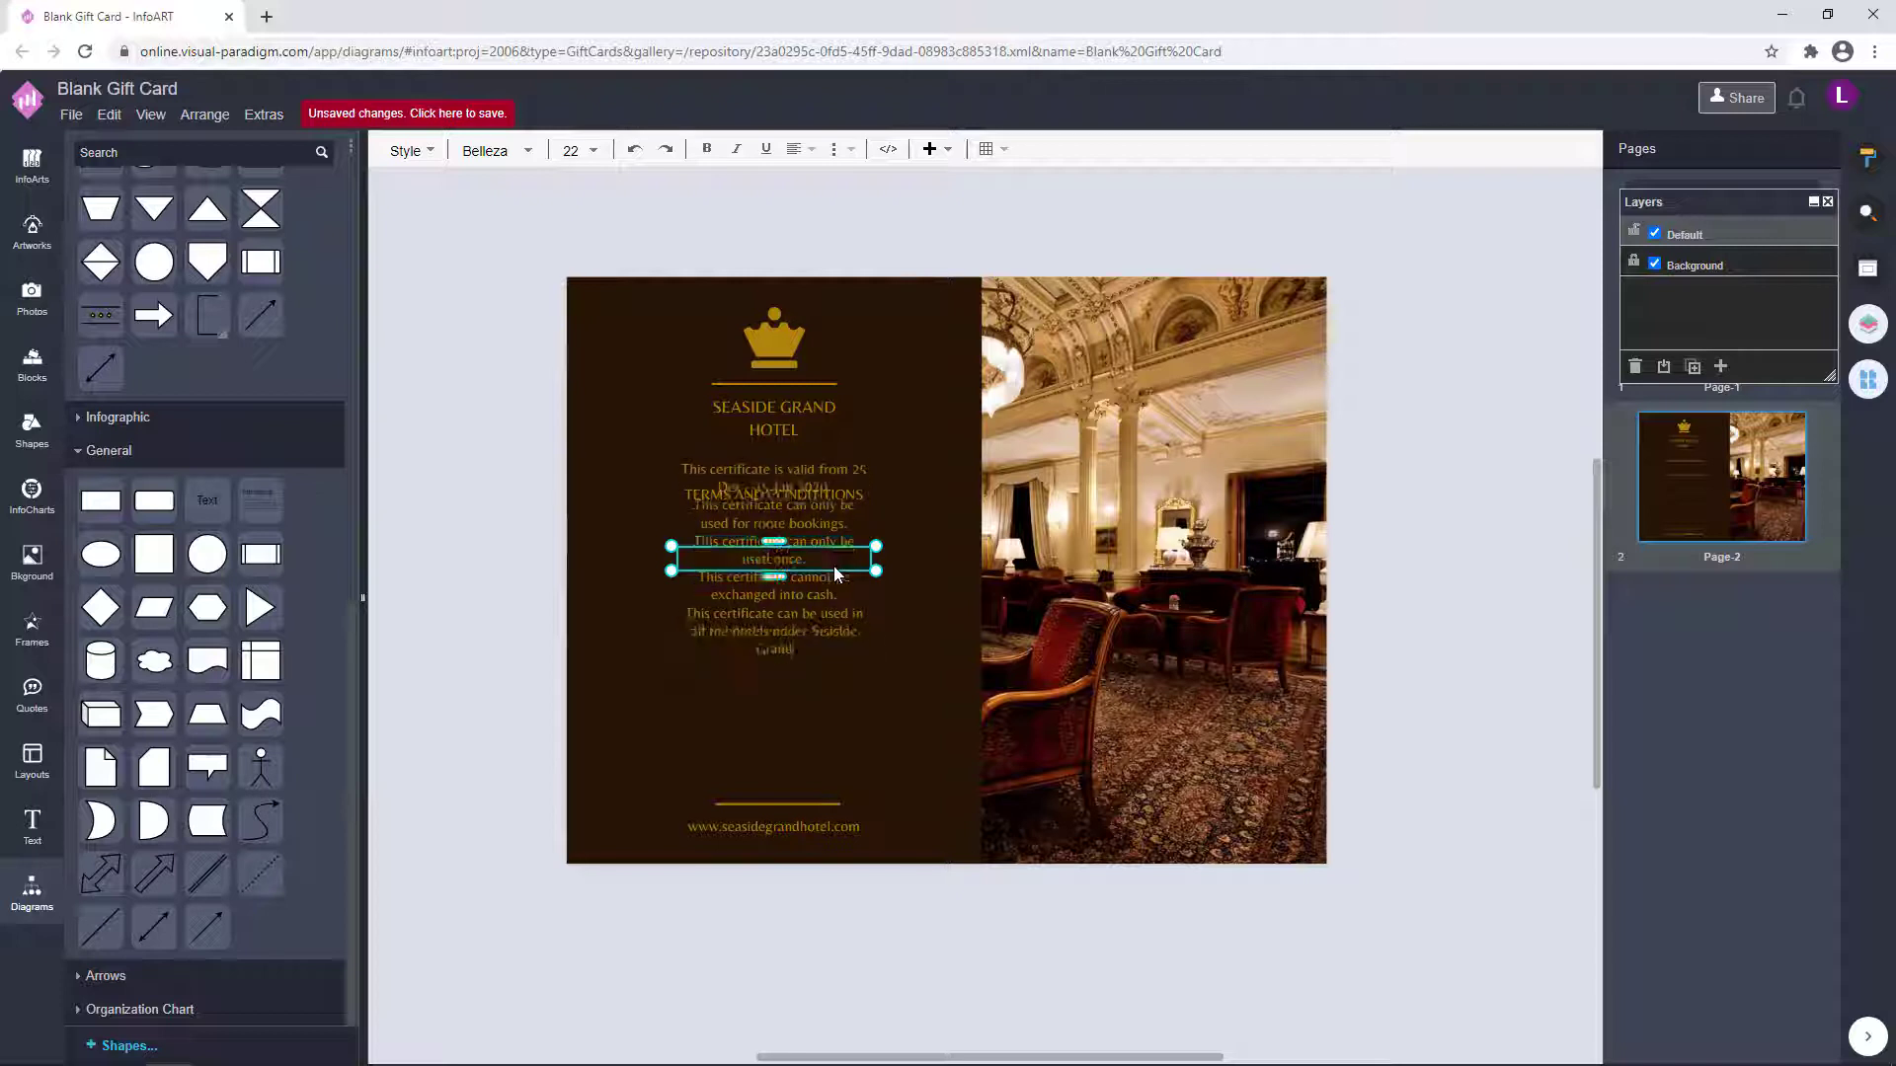
pyautogui.write(' Hotel Worldwide.')
pyautogui.click(640, 610)
# - Widen the terms text box so most terms fit on one line and place it below the heading
pyautogui.moveTo(861, 589); pyautogui.dragTo(1087, 634)
pyautogui.moveTo(1087, 533); pyautogui.dragTo(961, 597)
pyautogui.moveTo(818, 736); pyautogui.dragTo(819, 706)
pyautogui.moveTo(912, 664); pyautogui.dragTo(874, 625)
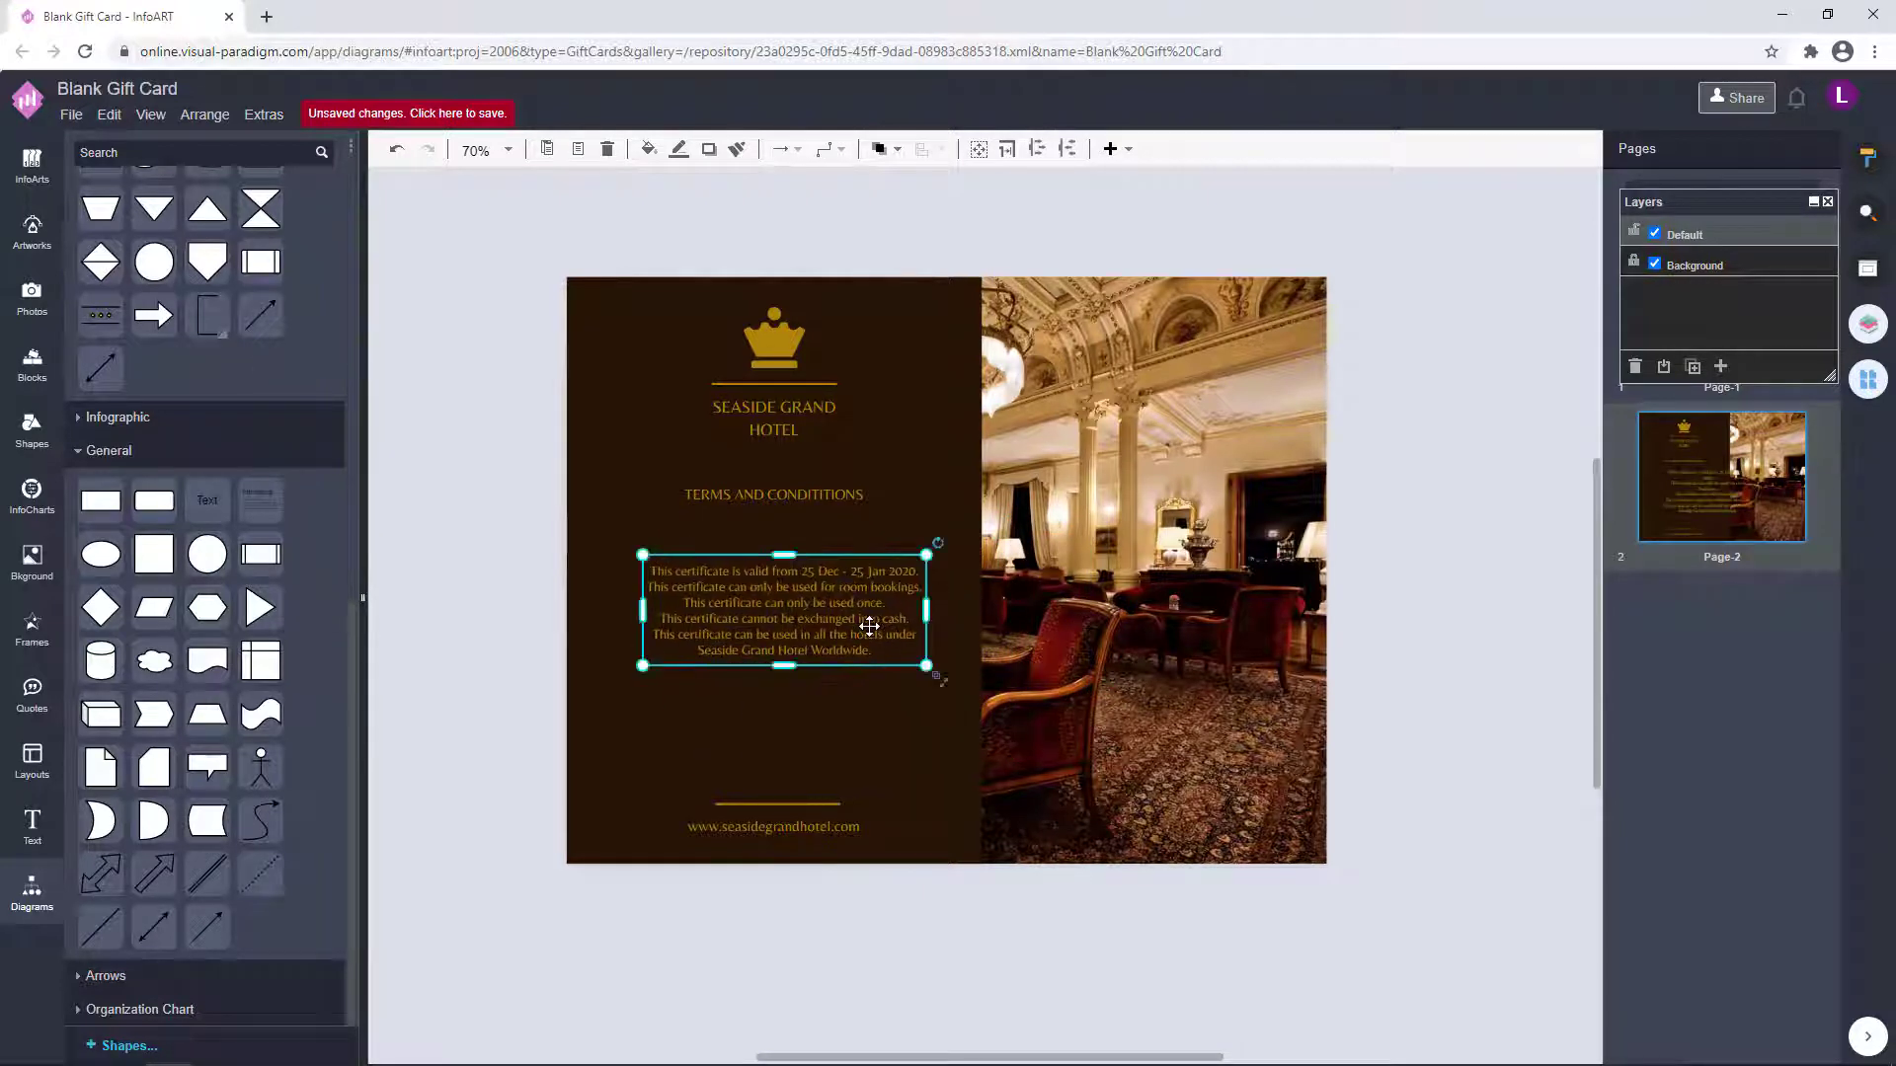
# - Set the terms text's line height to 170 % and move the block slightly lower
pyautogui.doubleClick(869, 627)
pyautogui.click(1867, 176)
pyautogui.click(1821, 459)
pyautogui.click(1821, 459)
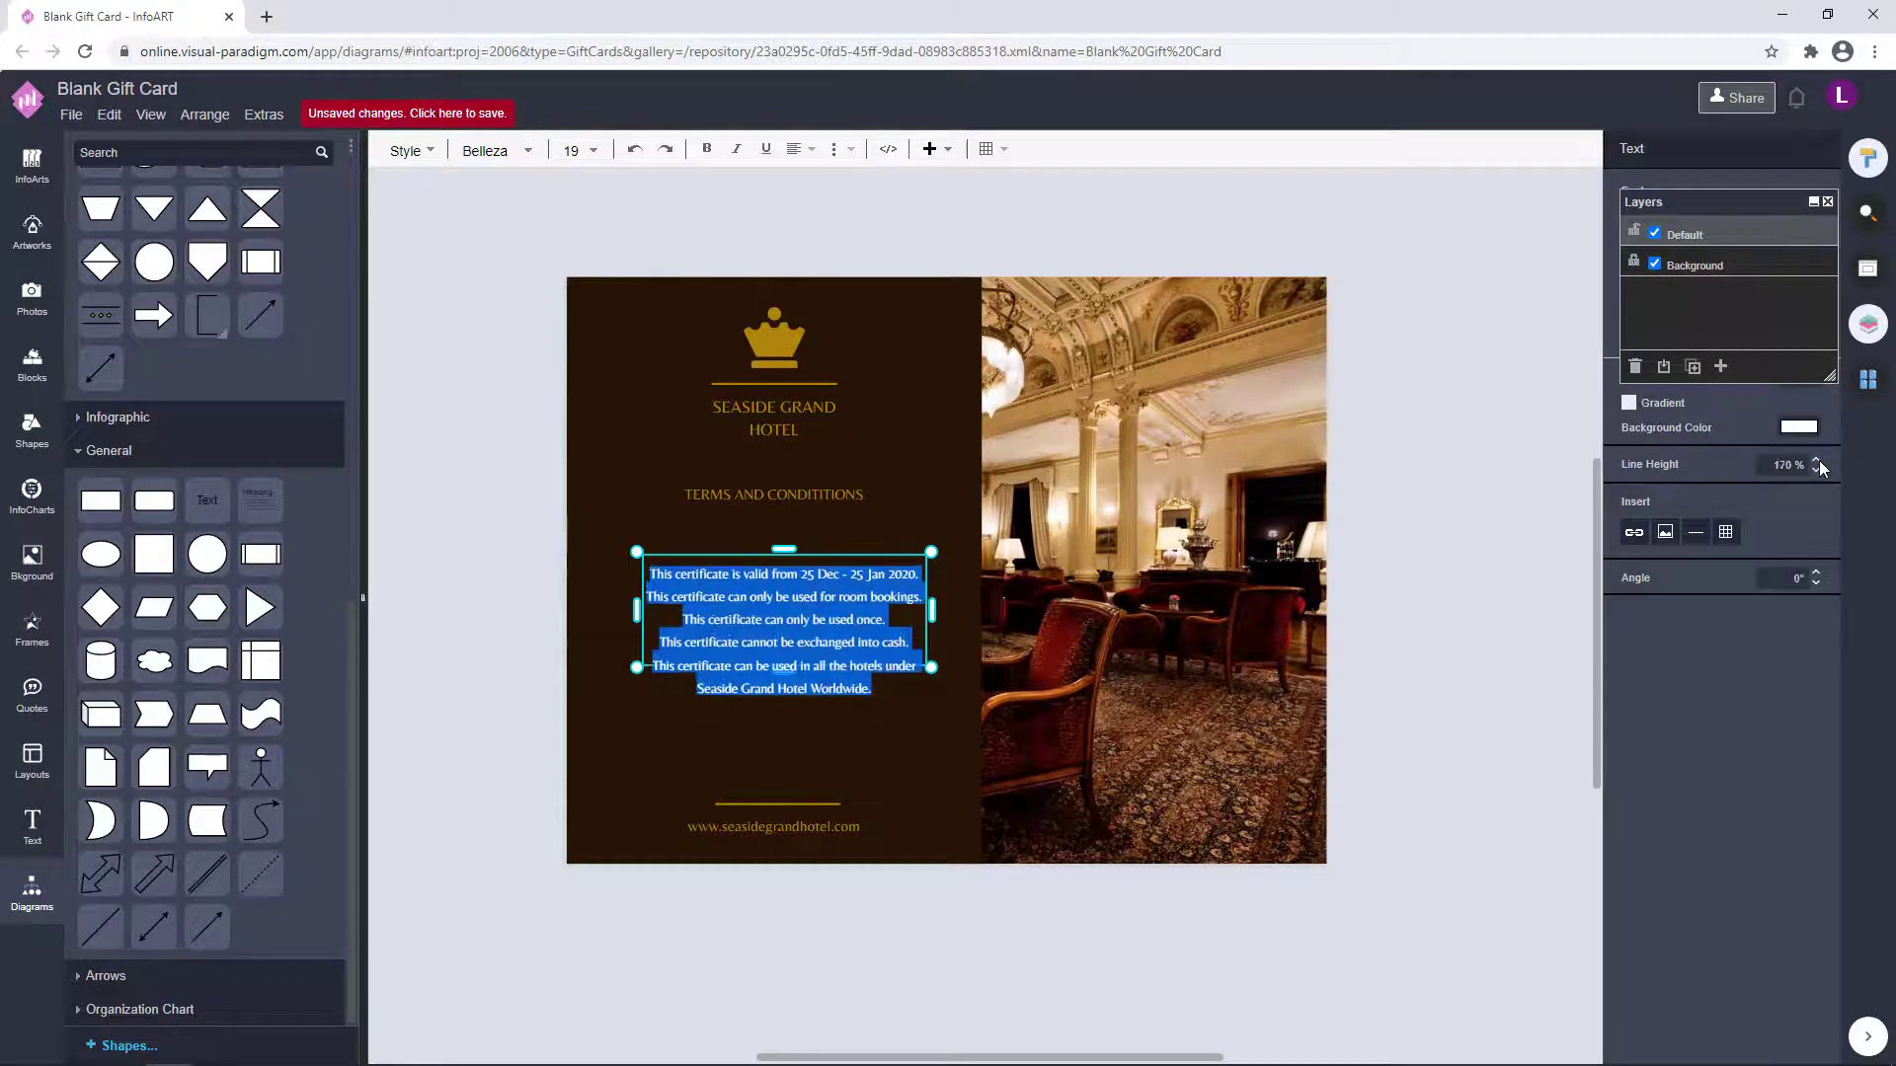
pyautogui.click(1444, 681)
pyautogui.moveTo(828, 624); pyautogui.dragTo(827, 652)
pyautogui.click(614, 632)
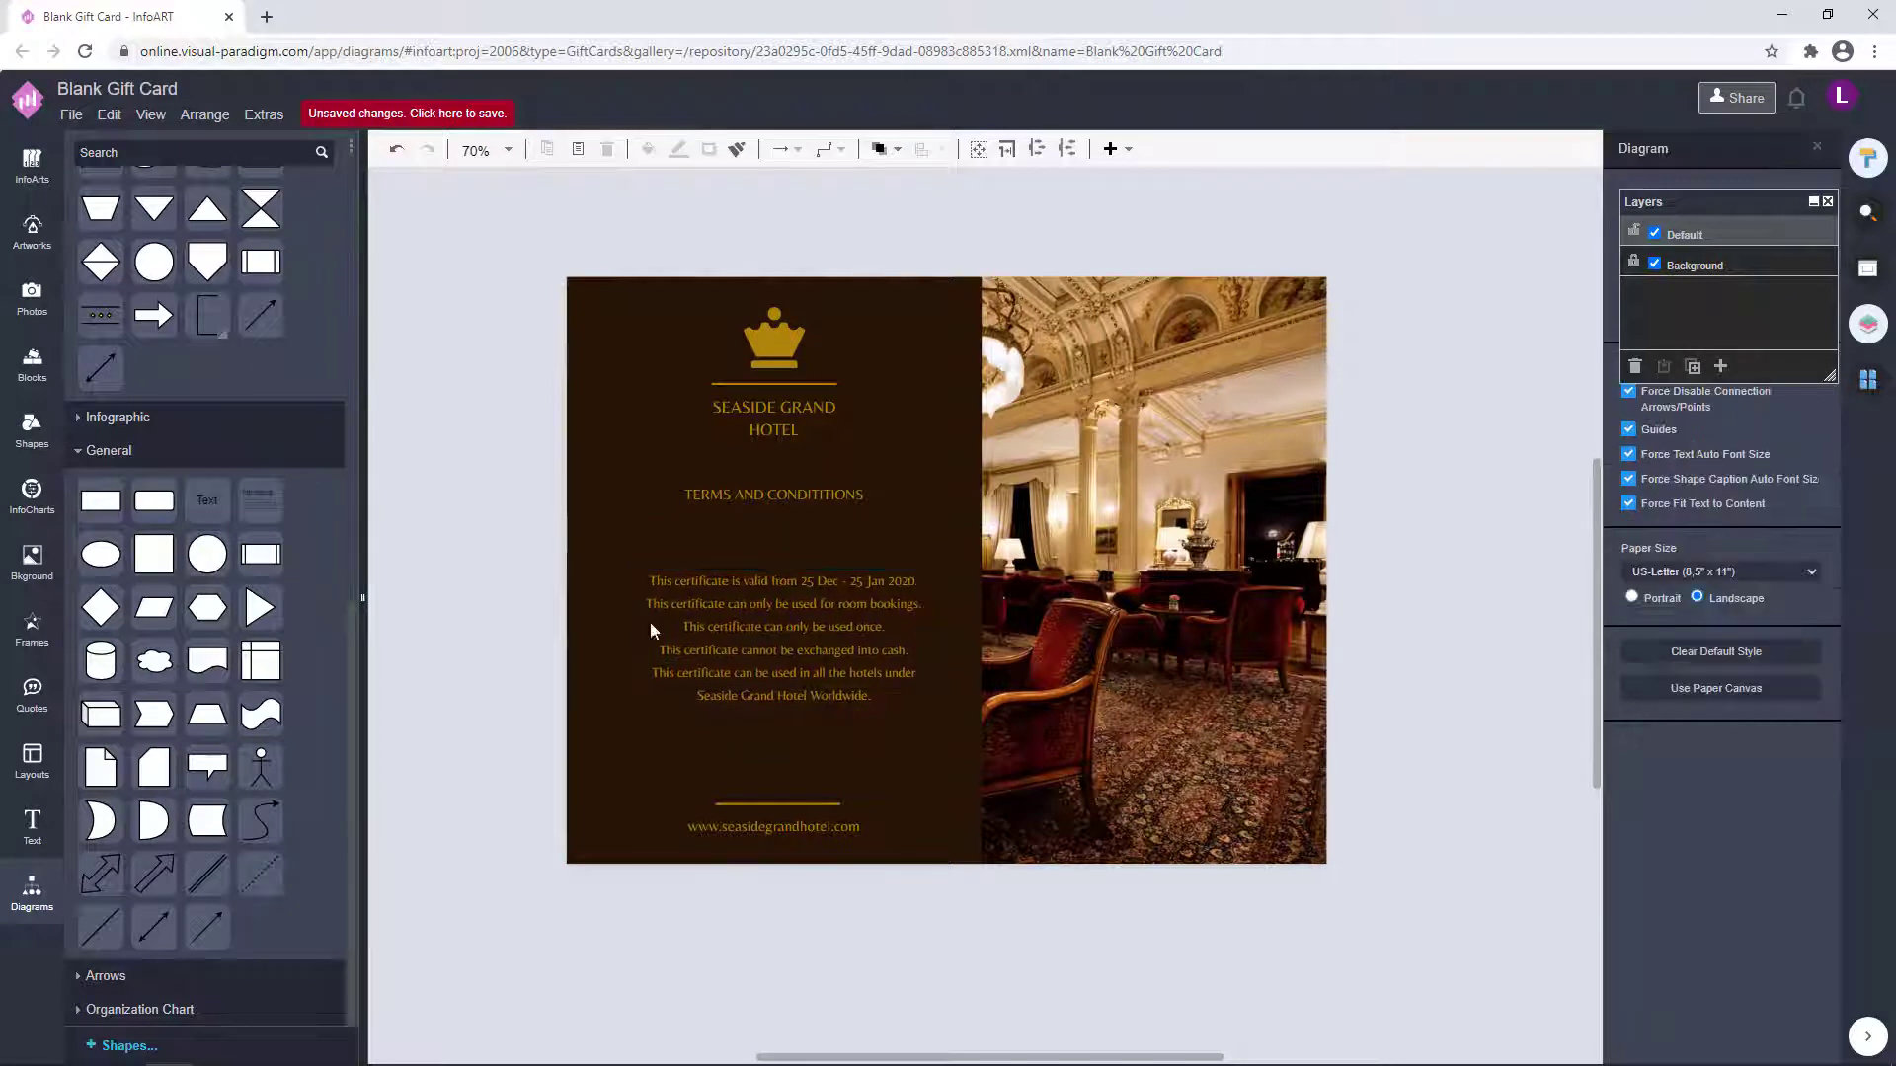
# - Number the five terms by adding 1. to 5. before each sentence
pyautogui.scroll(3, 668, 629)
pyautogui.doubleClick(640, 556)
pyautogui.click(635, 549)
pyautogui.write('1')
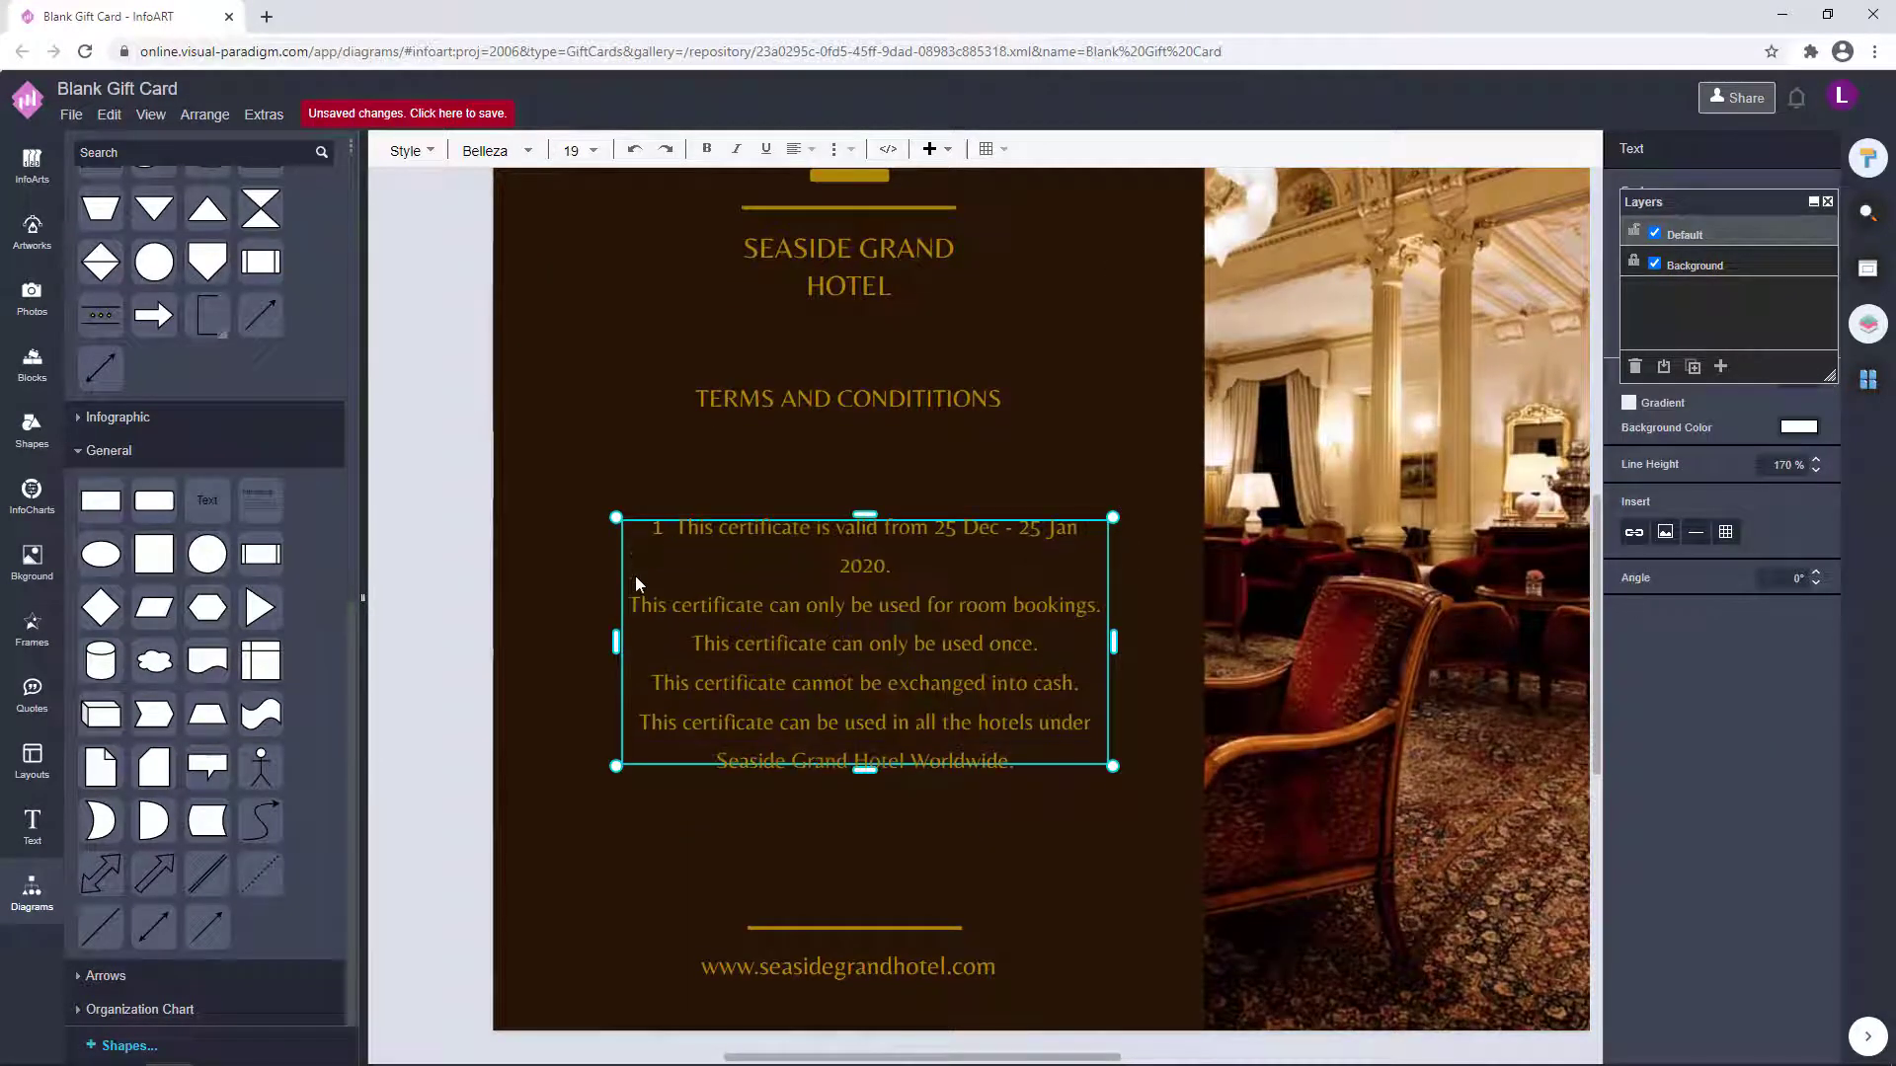
pyautogui.click(632, 604)
pyautogui.write('2.')
pyautogui.click(691, 660)
pyautogui.write('3.')
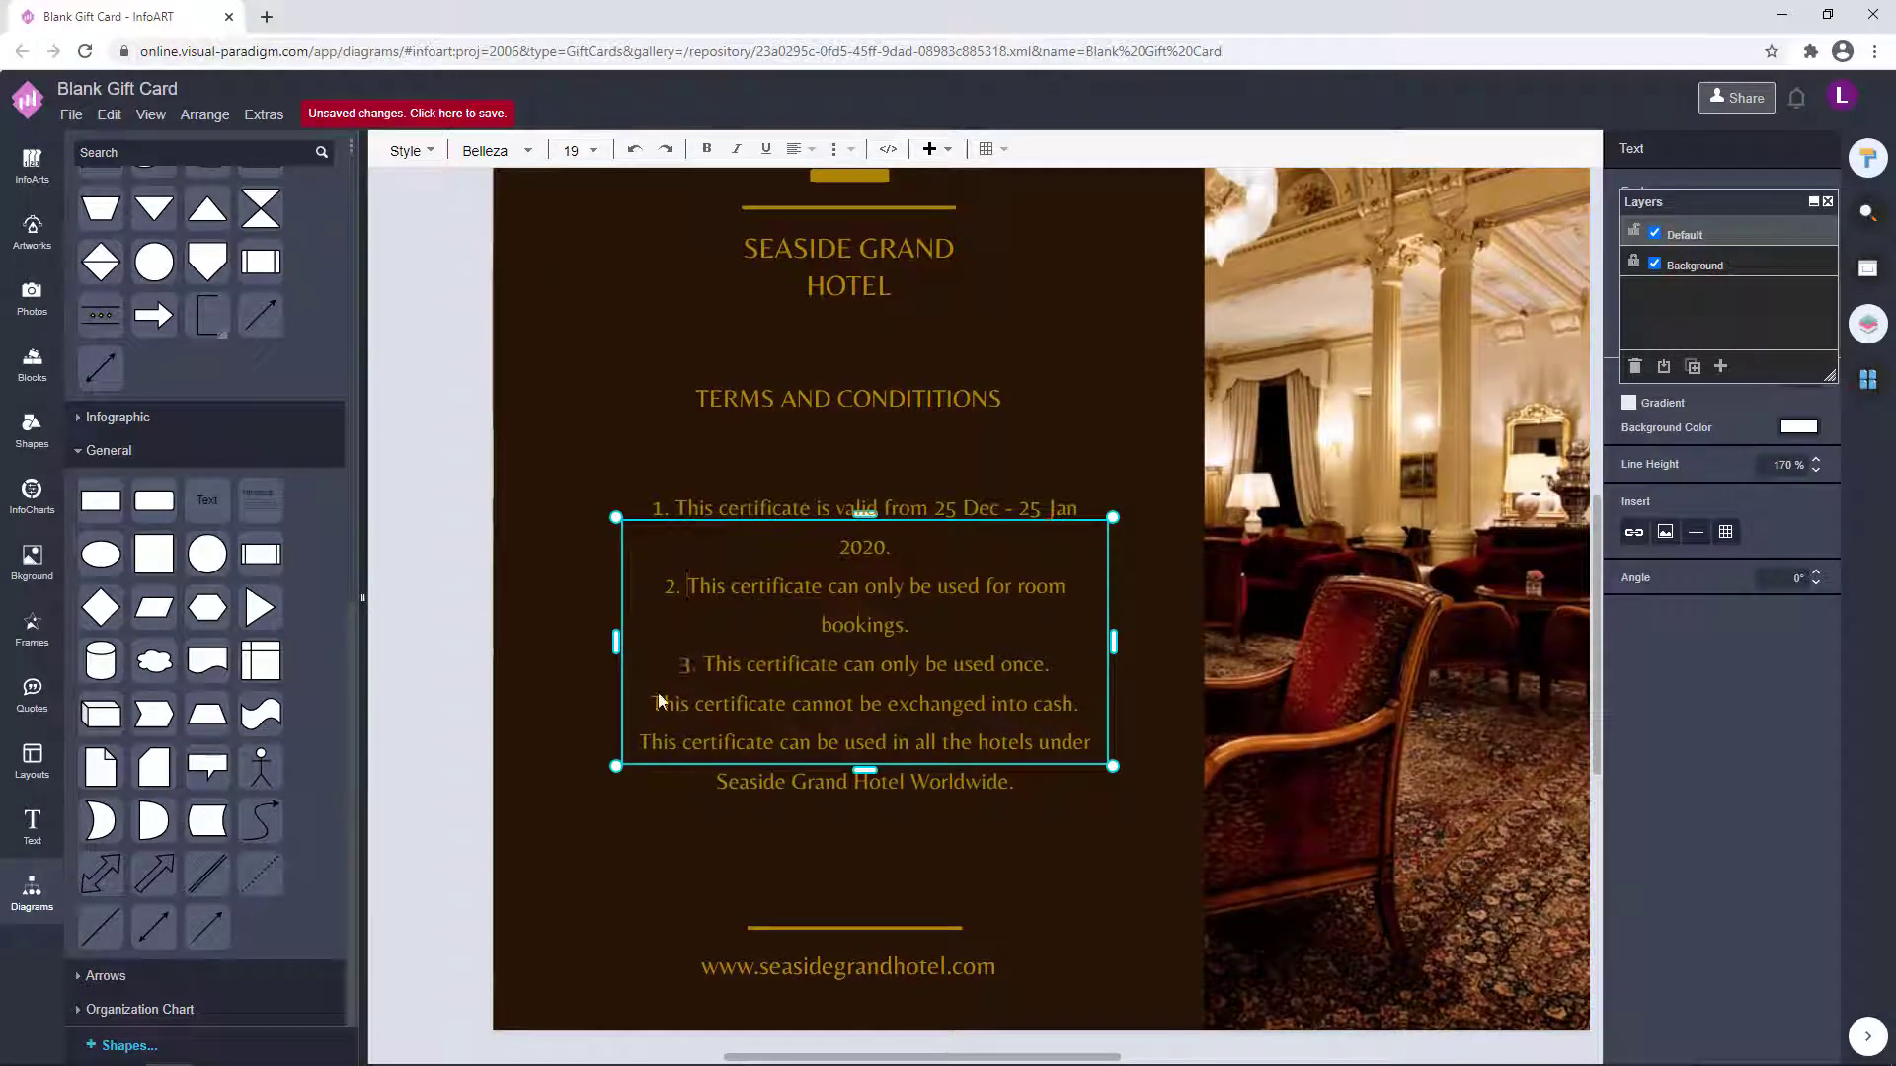
pyautogui.click(654, 703)
pyautogui.write('4.')
pyautogui.click(634, 738)
pyautogui.write('5.')
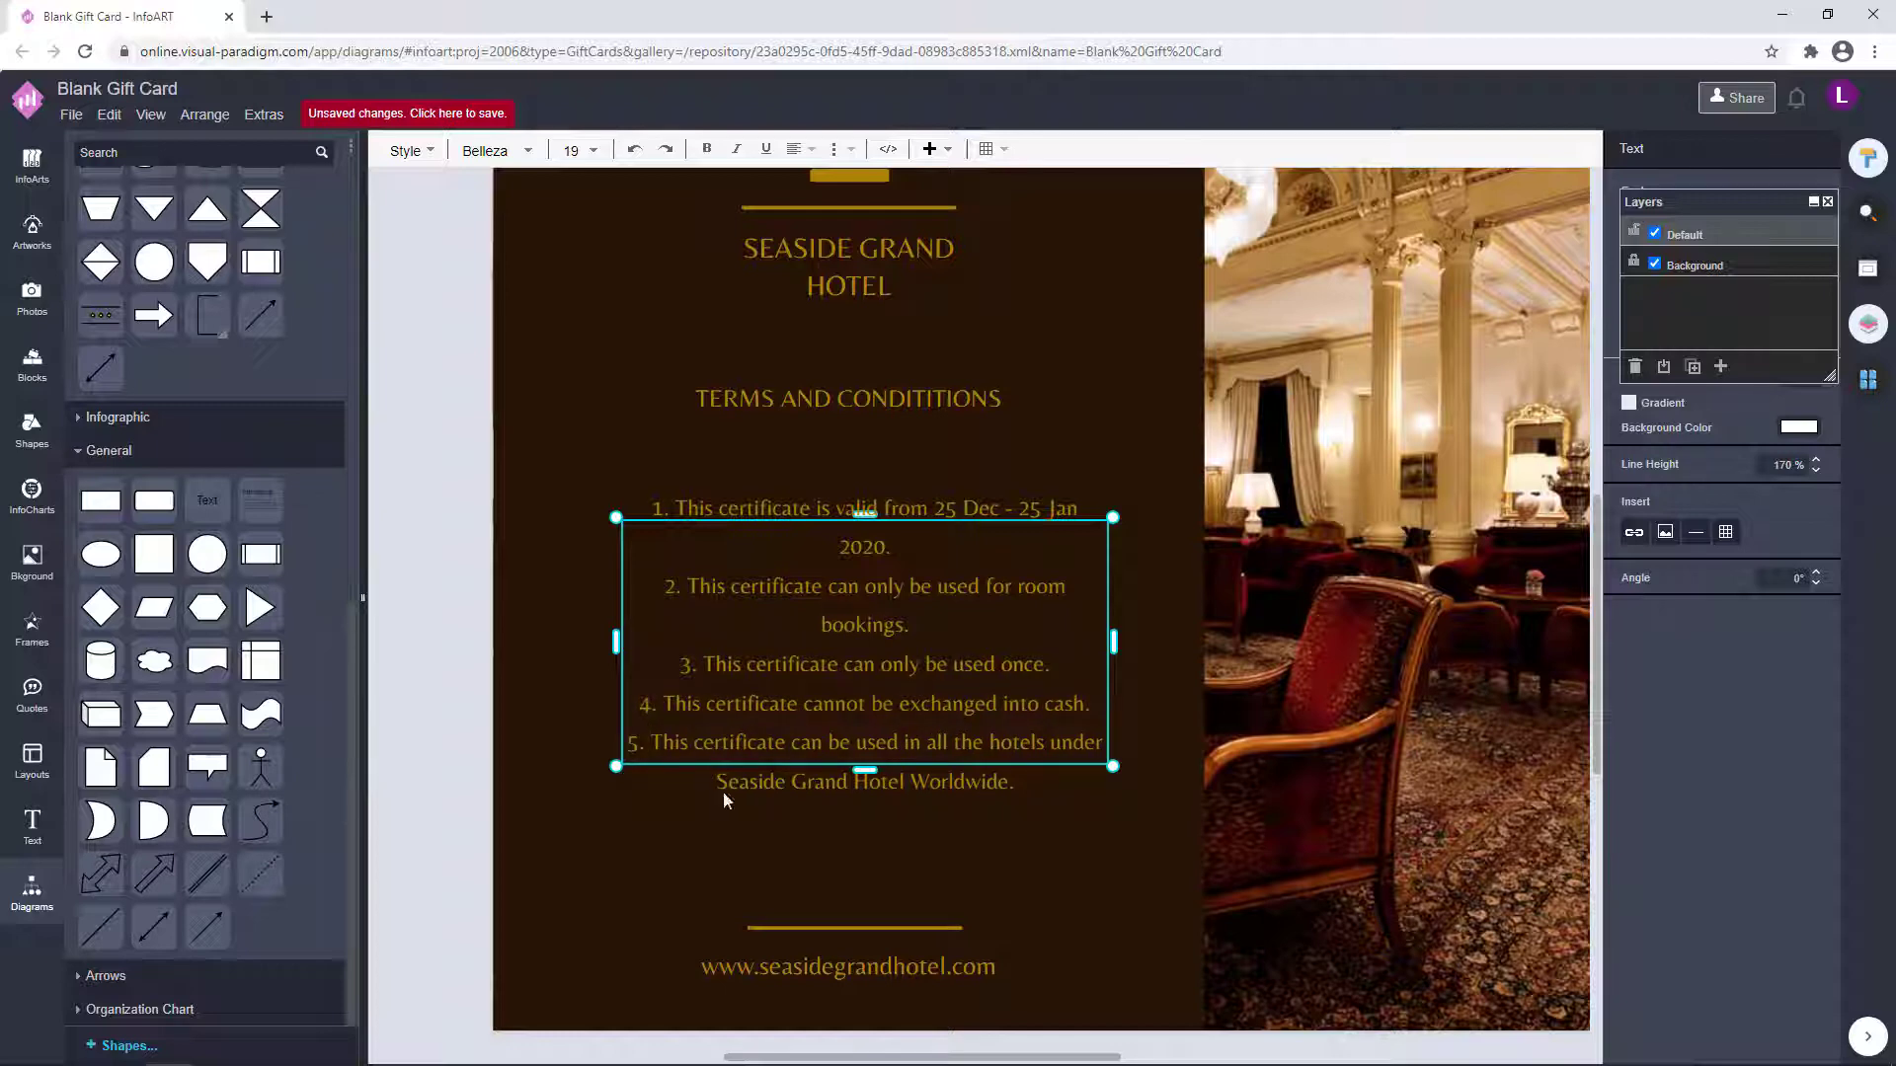
pyautogui.click(723, 791)
# - Resize the terms text box so the first four numbered terms fit on one line each, and center it in the panel
pyautogui.scroll(-1, 778, 732)
pyautogui.scroll(-1, 778, 733)
pyautogui.click(780, 732)
pyautogui.moveTo(971, 681); pyautogui.dragTo(921, 689)
pyautogui.moveTo(990, 591)
pyautogui.mouseDown()
pyautogui.moveTo(978, 602)
pyautogui.moveTo(975, 585)
pyautogui.mouseUp()
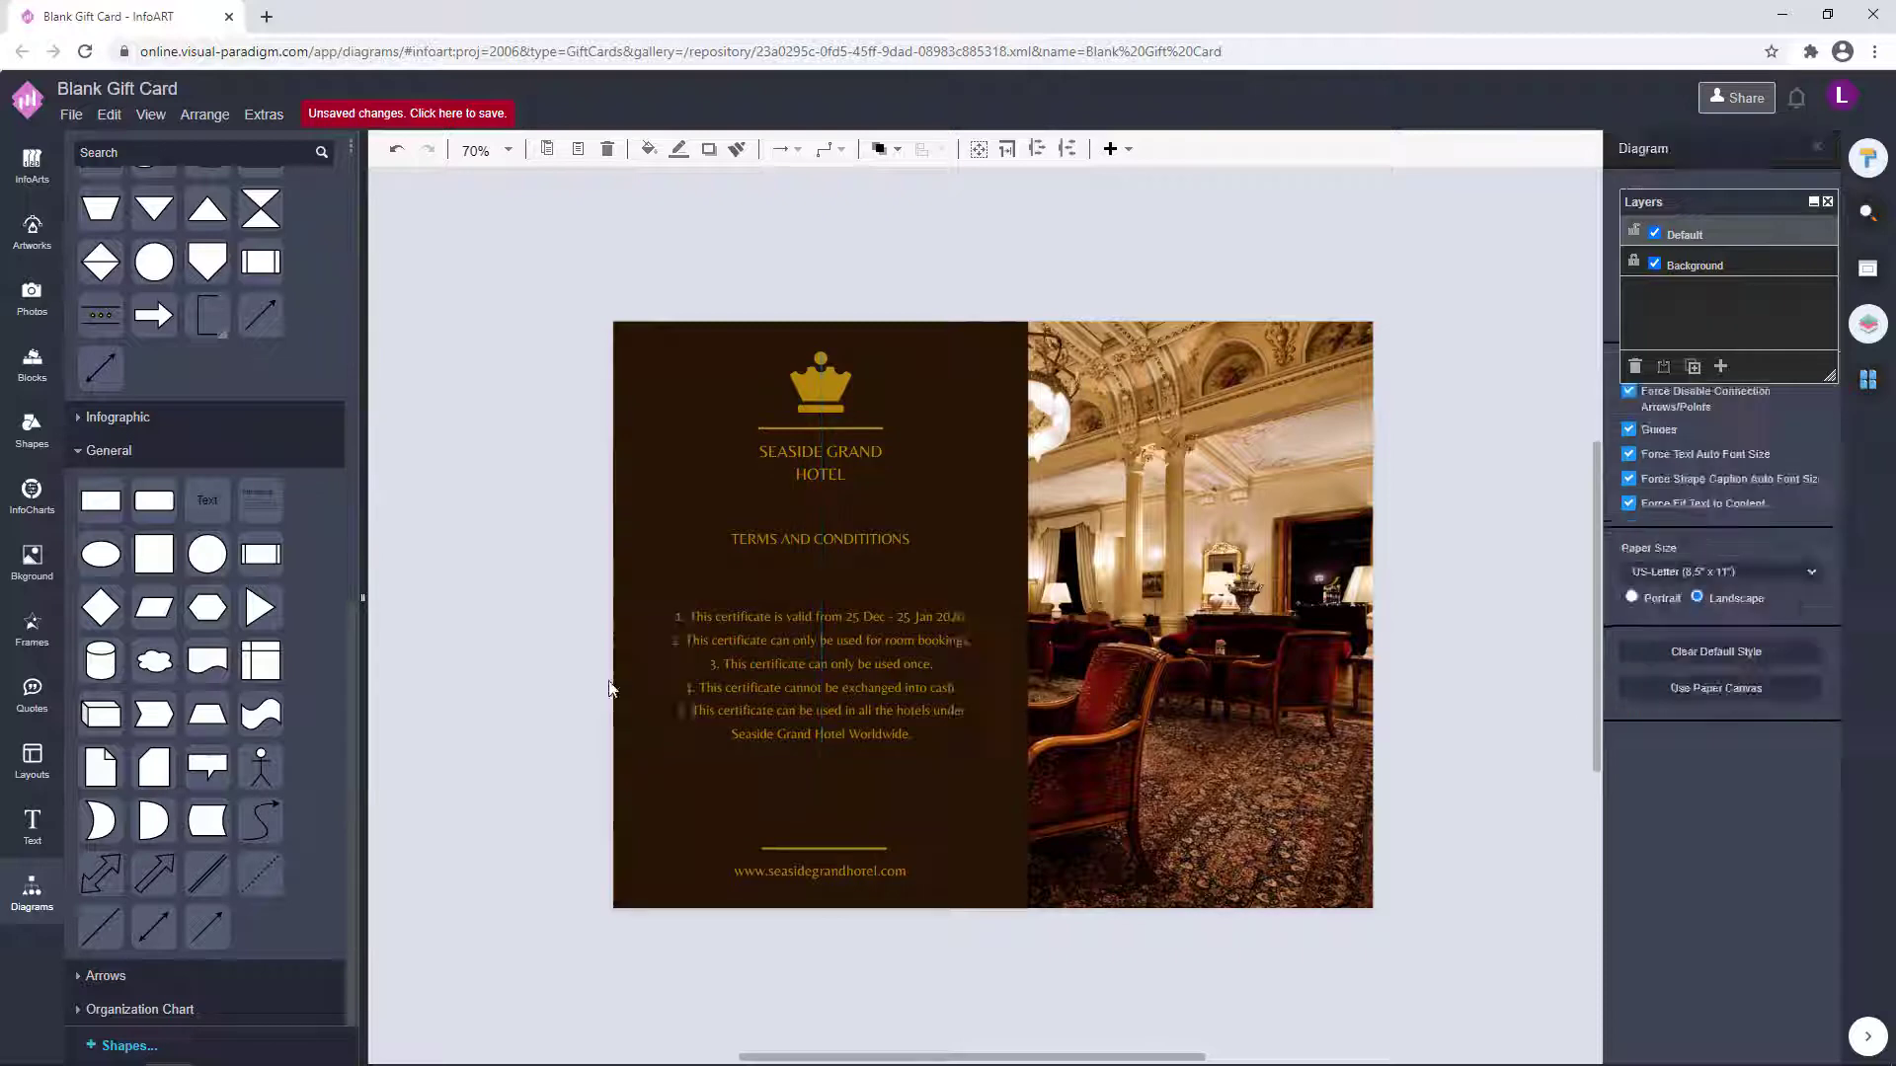
pyautogui.click(525, 611)
# - Set the TERMS AND CONDITITIONS heading's font size to 25 pt and widen its box to fit on one line
pyautogui.click(893, 539)
pyautogui.doubleClick(893, 539)
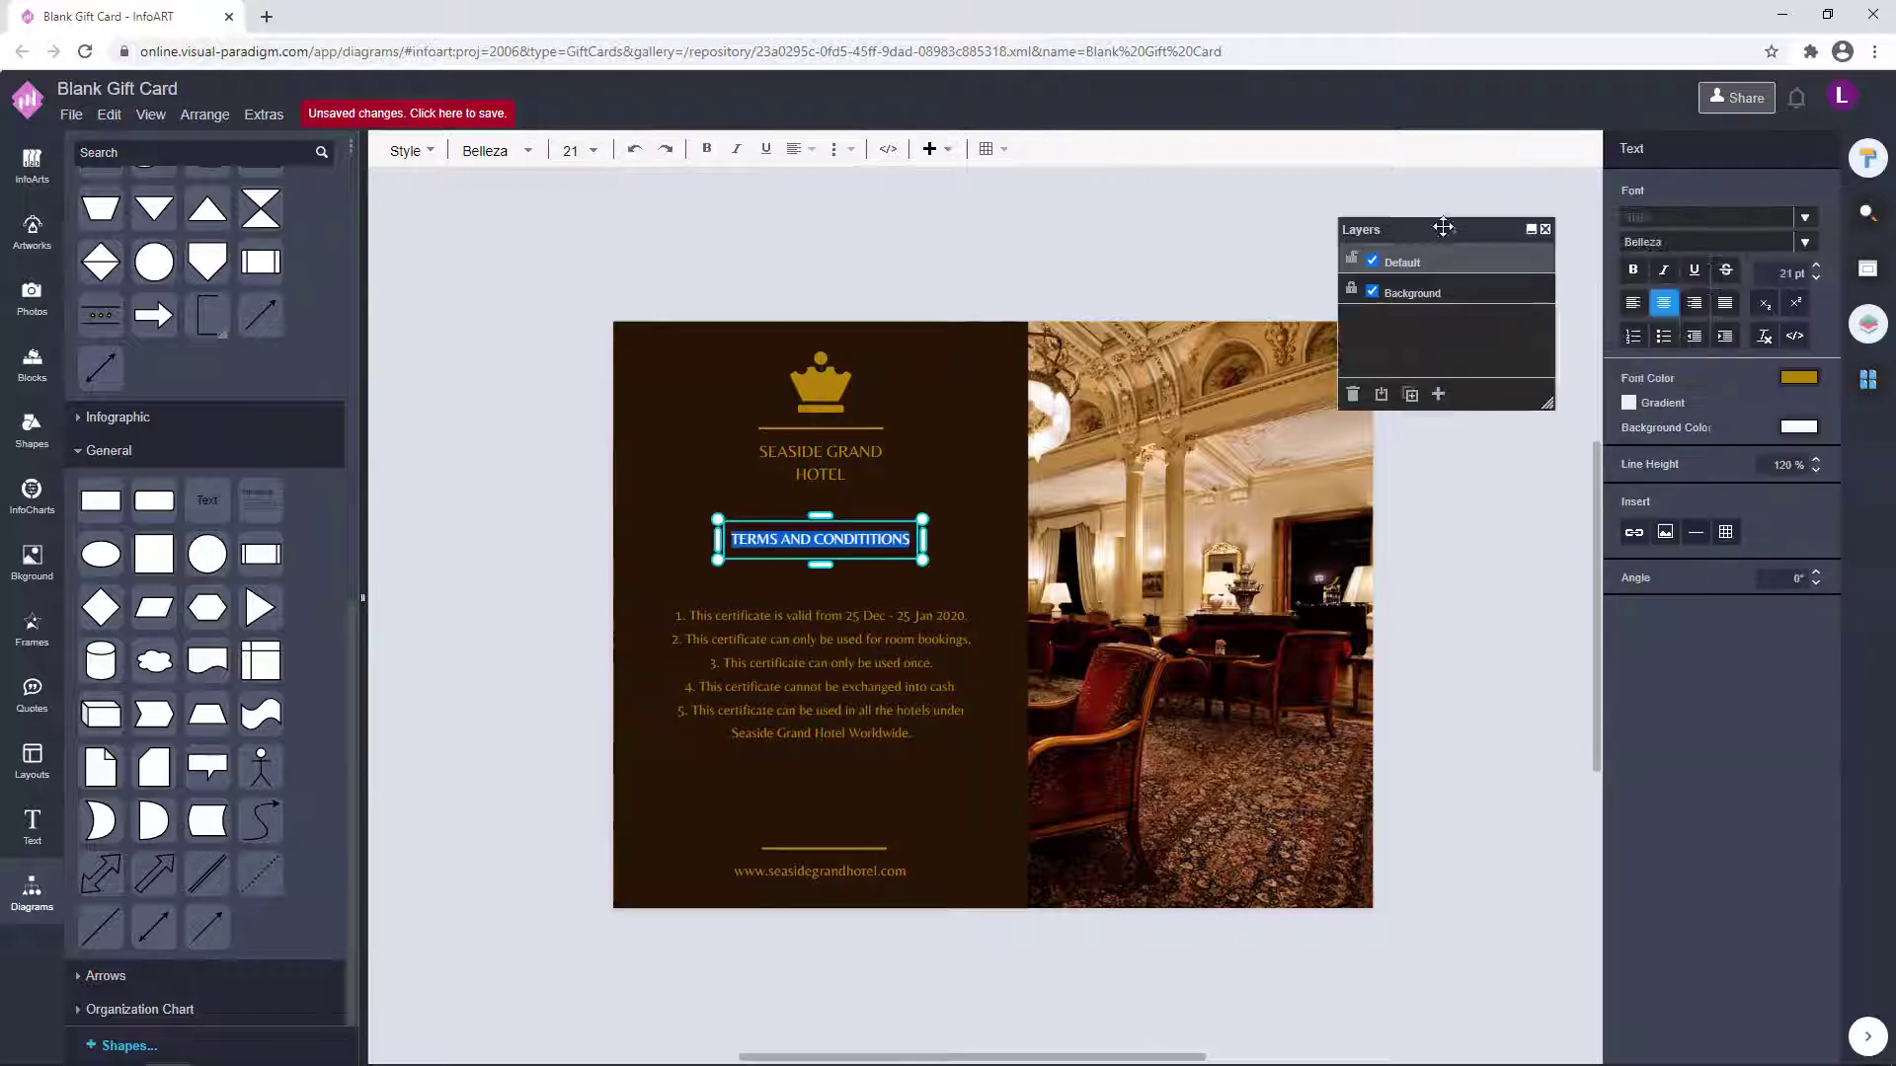
pyautogui.moveTo(1776, 274); pyautogui.dragTo(1813, 278)
pyautogui.write('25')
pyautogui.press('Return')
pyautogui.click(1448, 648)
pyautogui.click(897, 541)
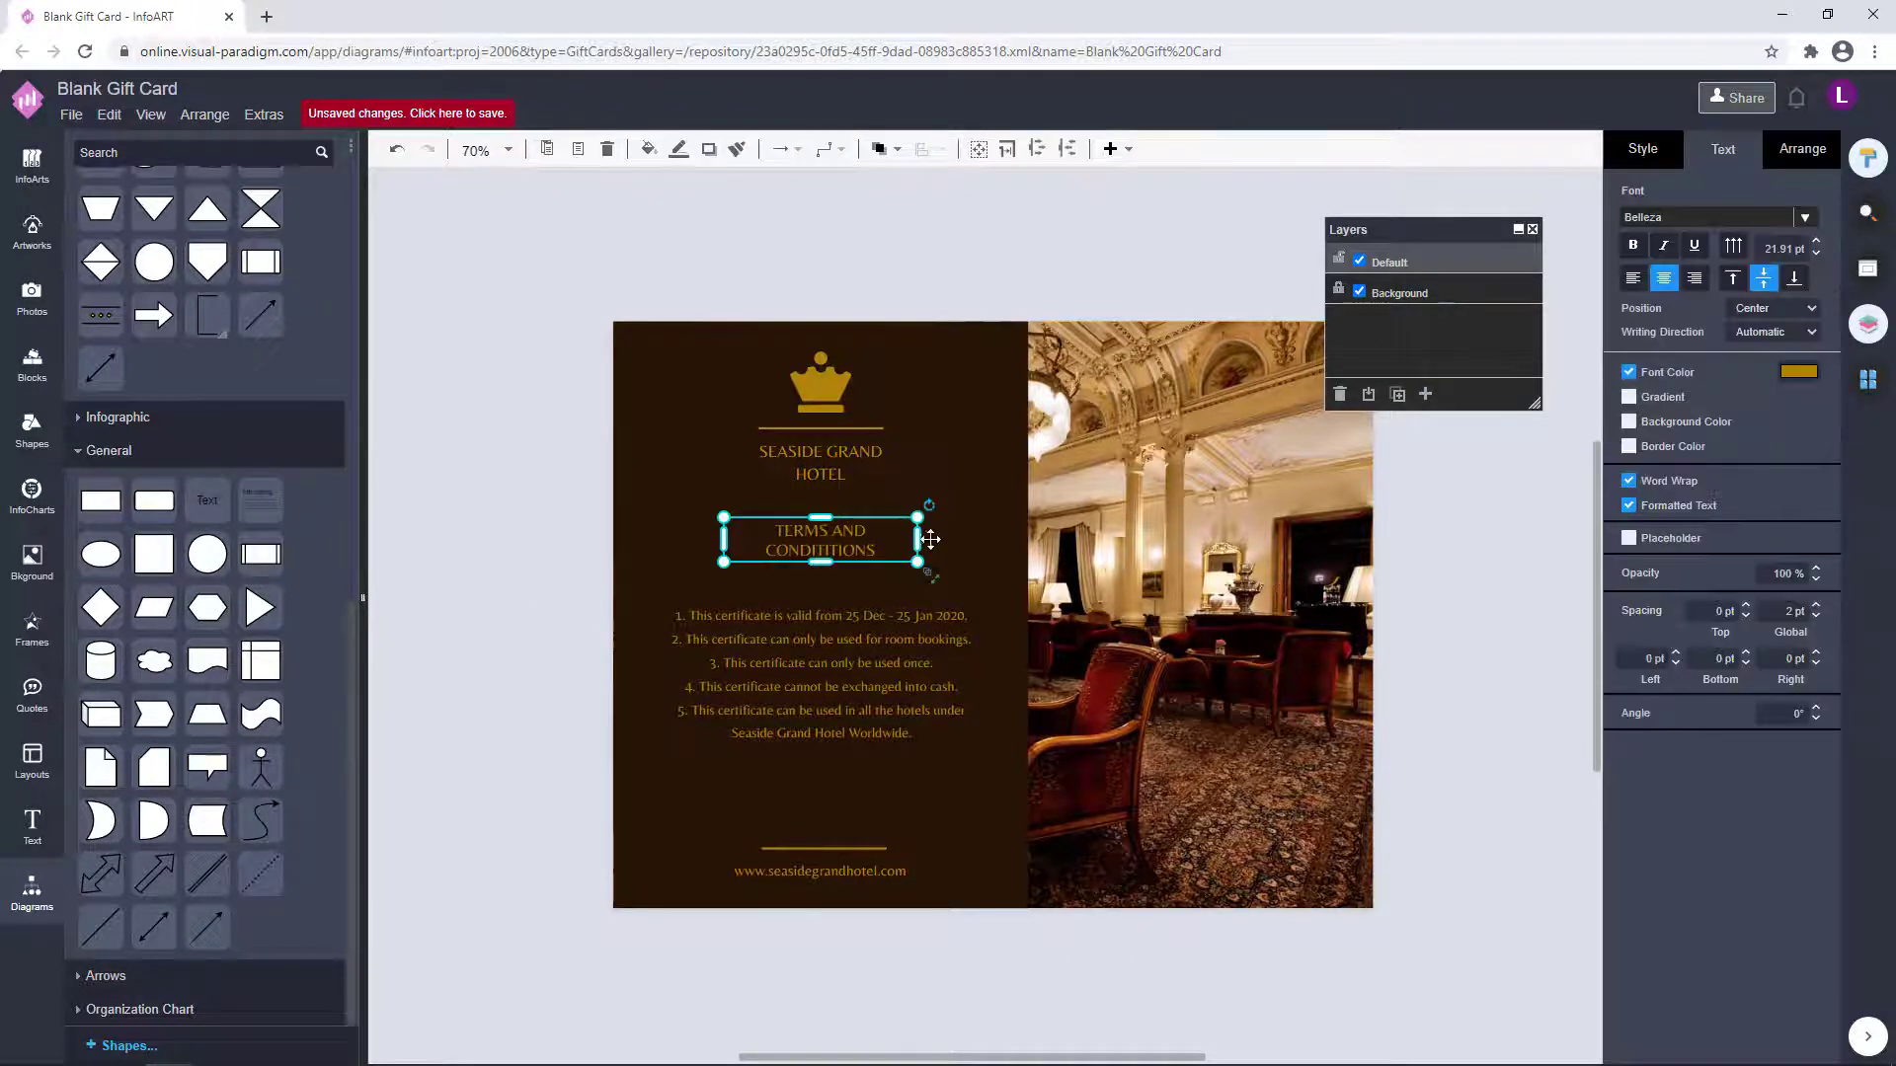
pyautogui.moveTo(921, 540)
pyautogui.mouseDown()
pyautogui.moveTo(952, 540)
pyautogui.moveTo(902, 542)
pyautogui.mouseUp()
pyautogui.click(567, 521)
# - Move the TERMS AND CONDITITIONS heading and the terms list together slightly lower in the panel
pyautogui.click(863, 635)
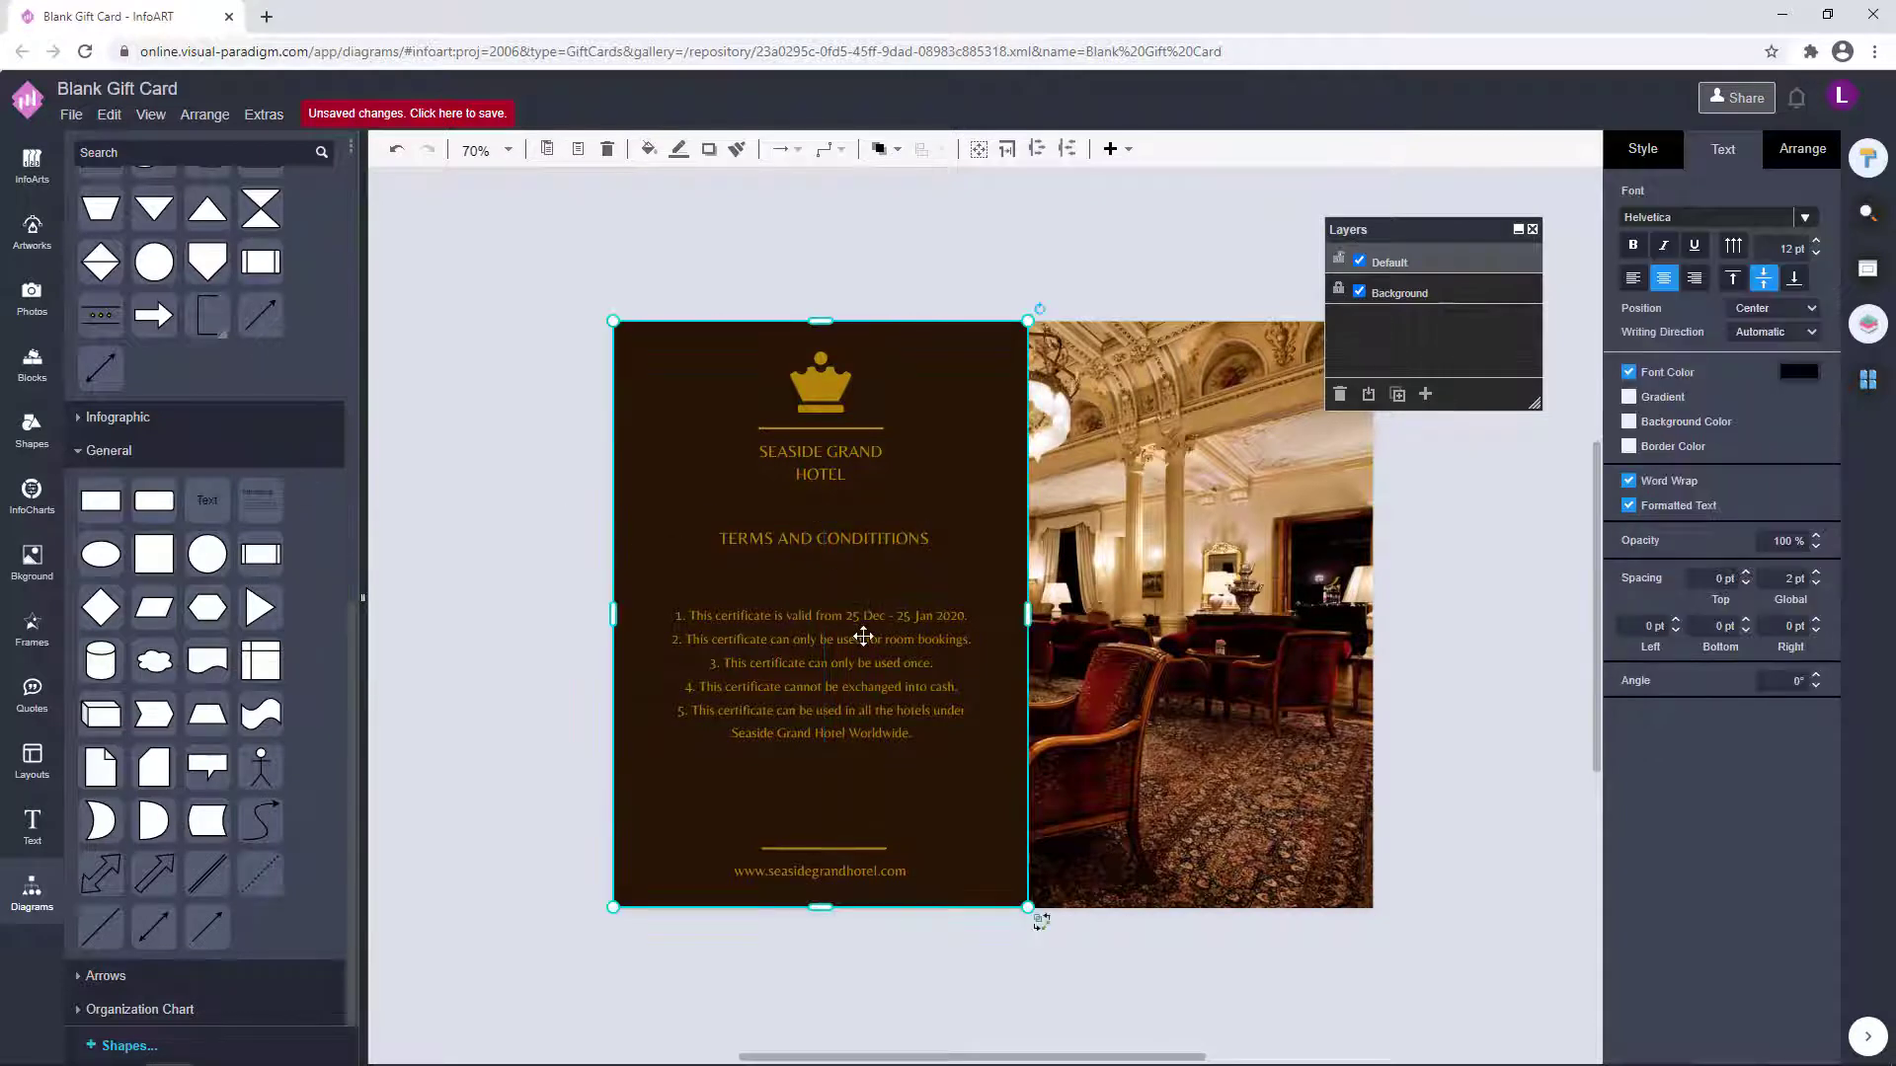
pyautogui.moveTo(865, 640); pyautogui.dragTo(865, 642)
pyautogui.click(1395, 660)
pyautogui.click(882, 641)
pyautogui.keyDown('shift'); pyautogui.click(906, 545); pyautogui.keyUp('shift')
pyautogui.moveTo(905, 546); pyautogui.dragTo(906, 552)
pyautogui.click(1491, 590)
pyautogui.click(871, 848)
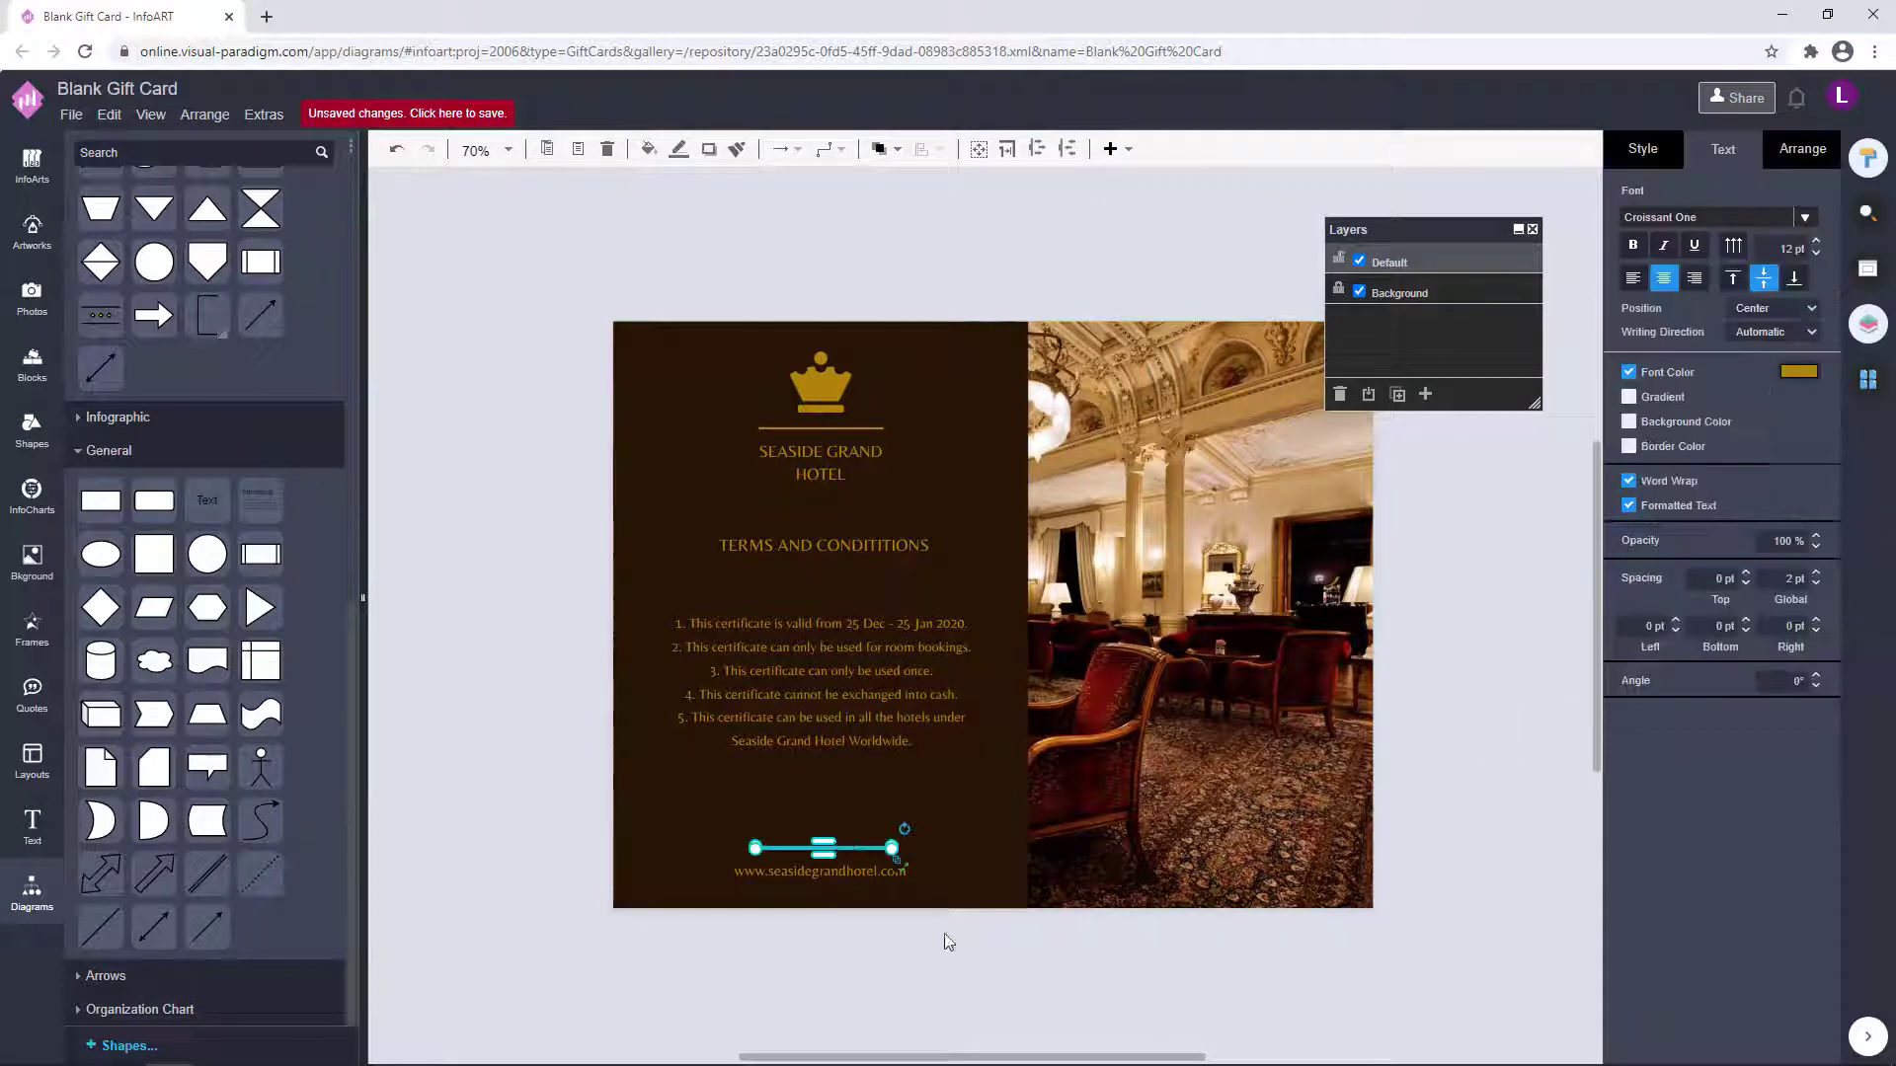
pyautogui.click(978, 948)
pyautogui.click(926, 715)
pyautogui.click(1383, 662)
pyautogui.hscroll(1, 898, 864)
pyautogui.click(827, 851)
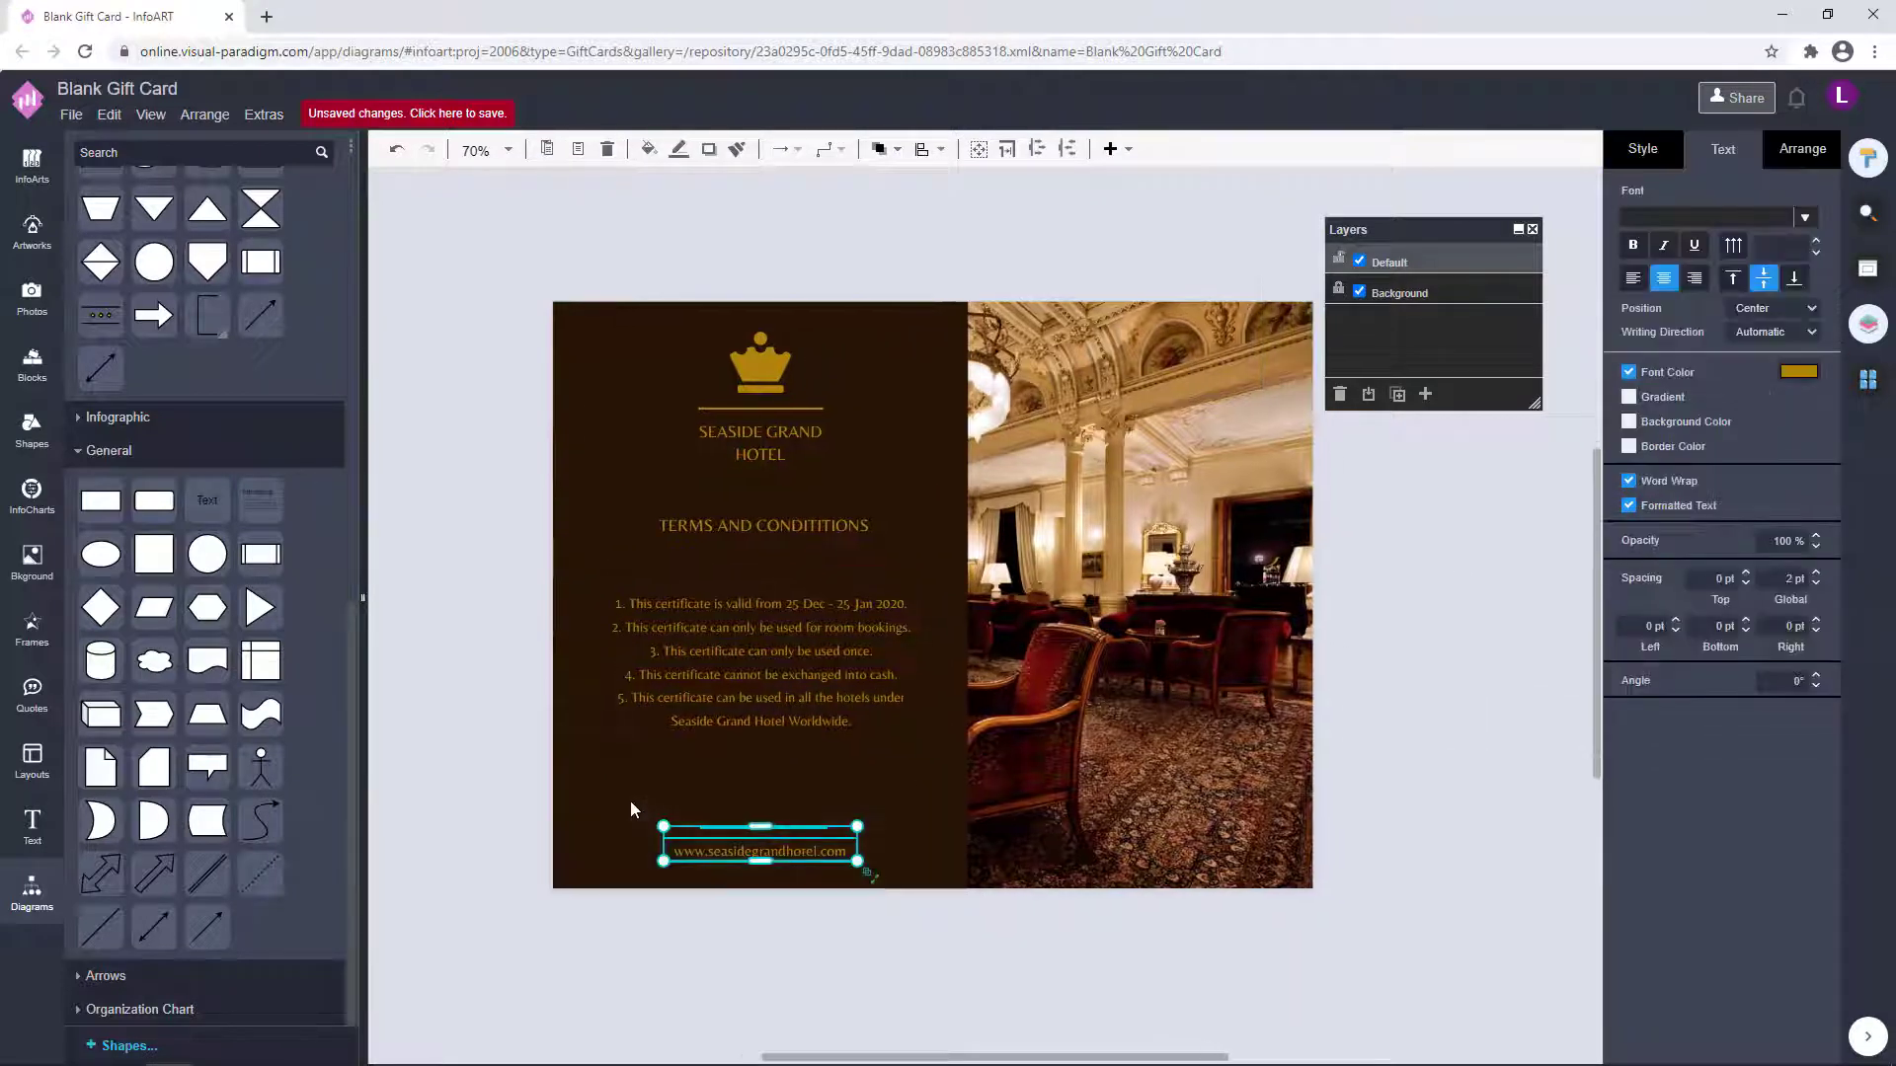
pyautogui.click(545, 320)
pyautogui.click(856, 869)
pyautogui.click(916, 720)
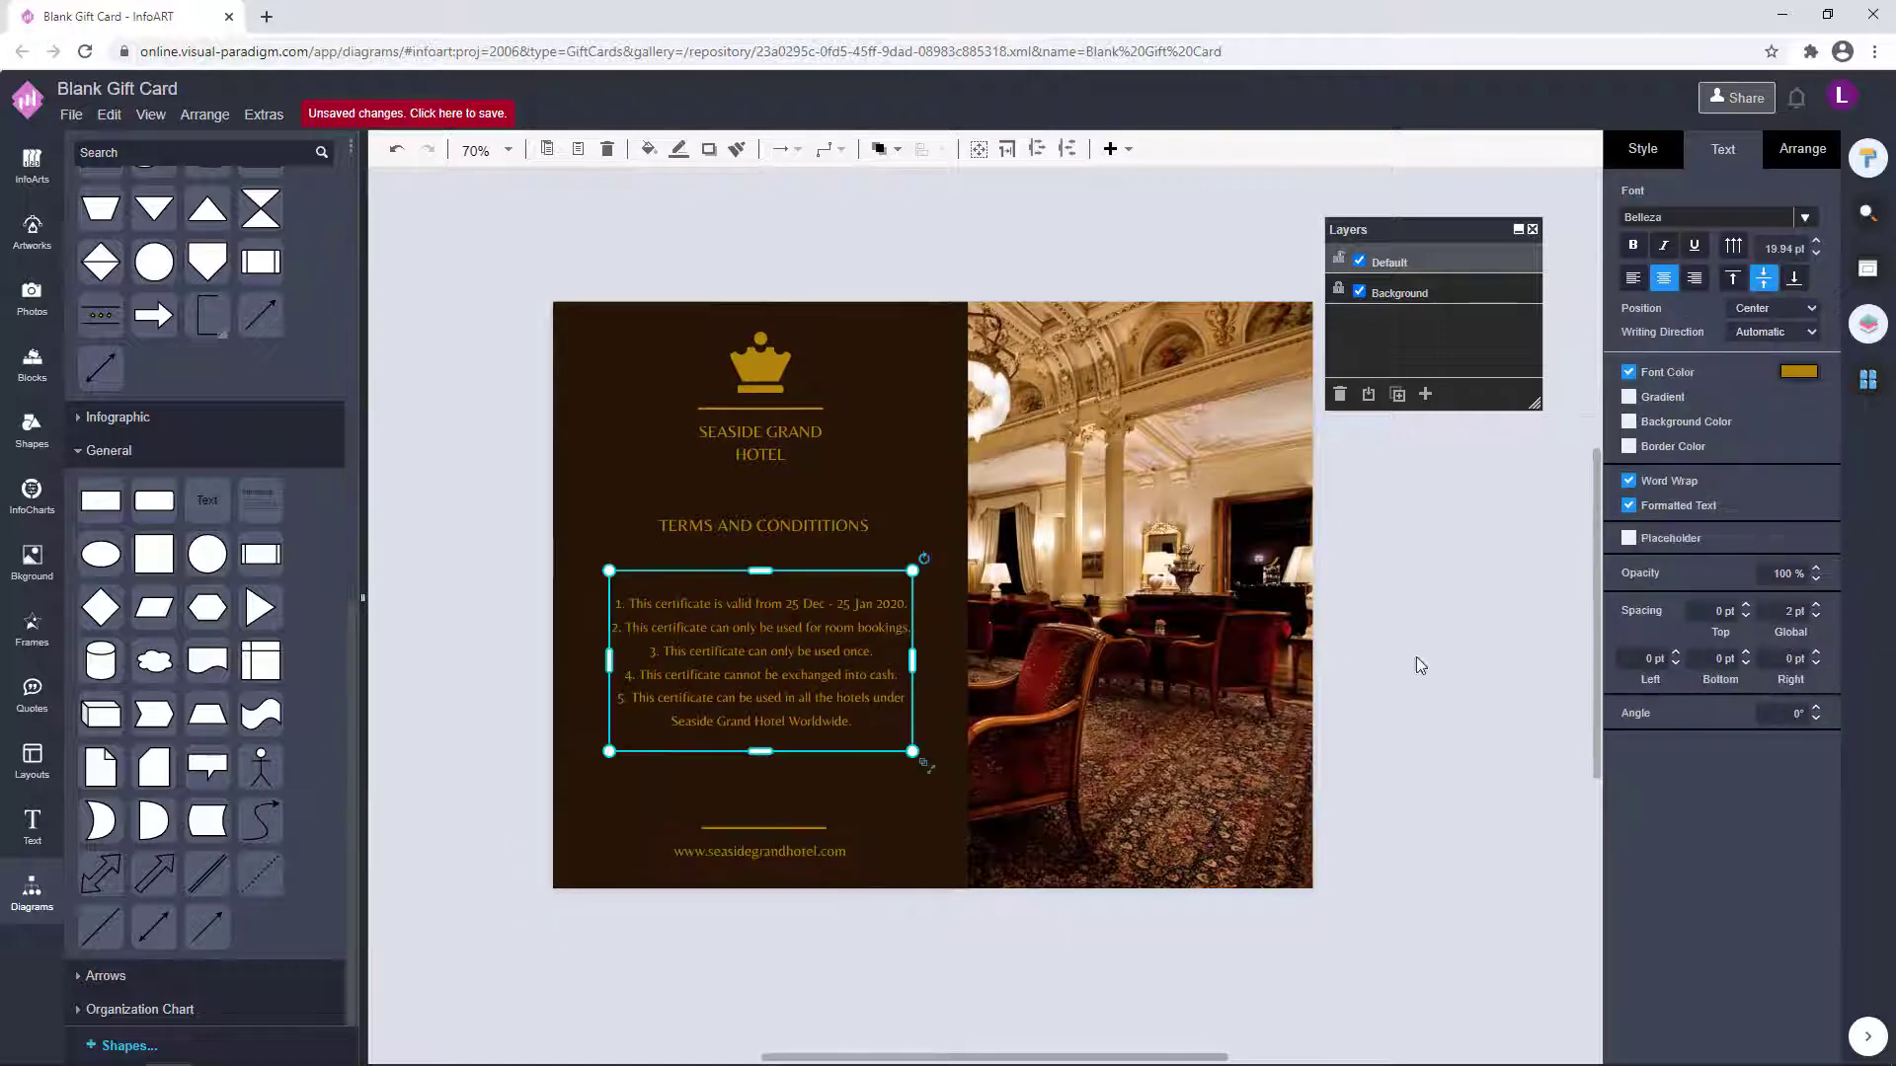
pyautogui.click(1414, 663)
# - Increase the TERMS AND CONDITITIONS heading's font size by one increment
pyautogui.scroll(-1, 853, 559)
pyautogui.hscroll(1, 853, 559)
pyautogui.doubleClick(817, 461)
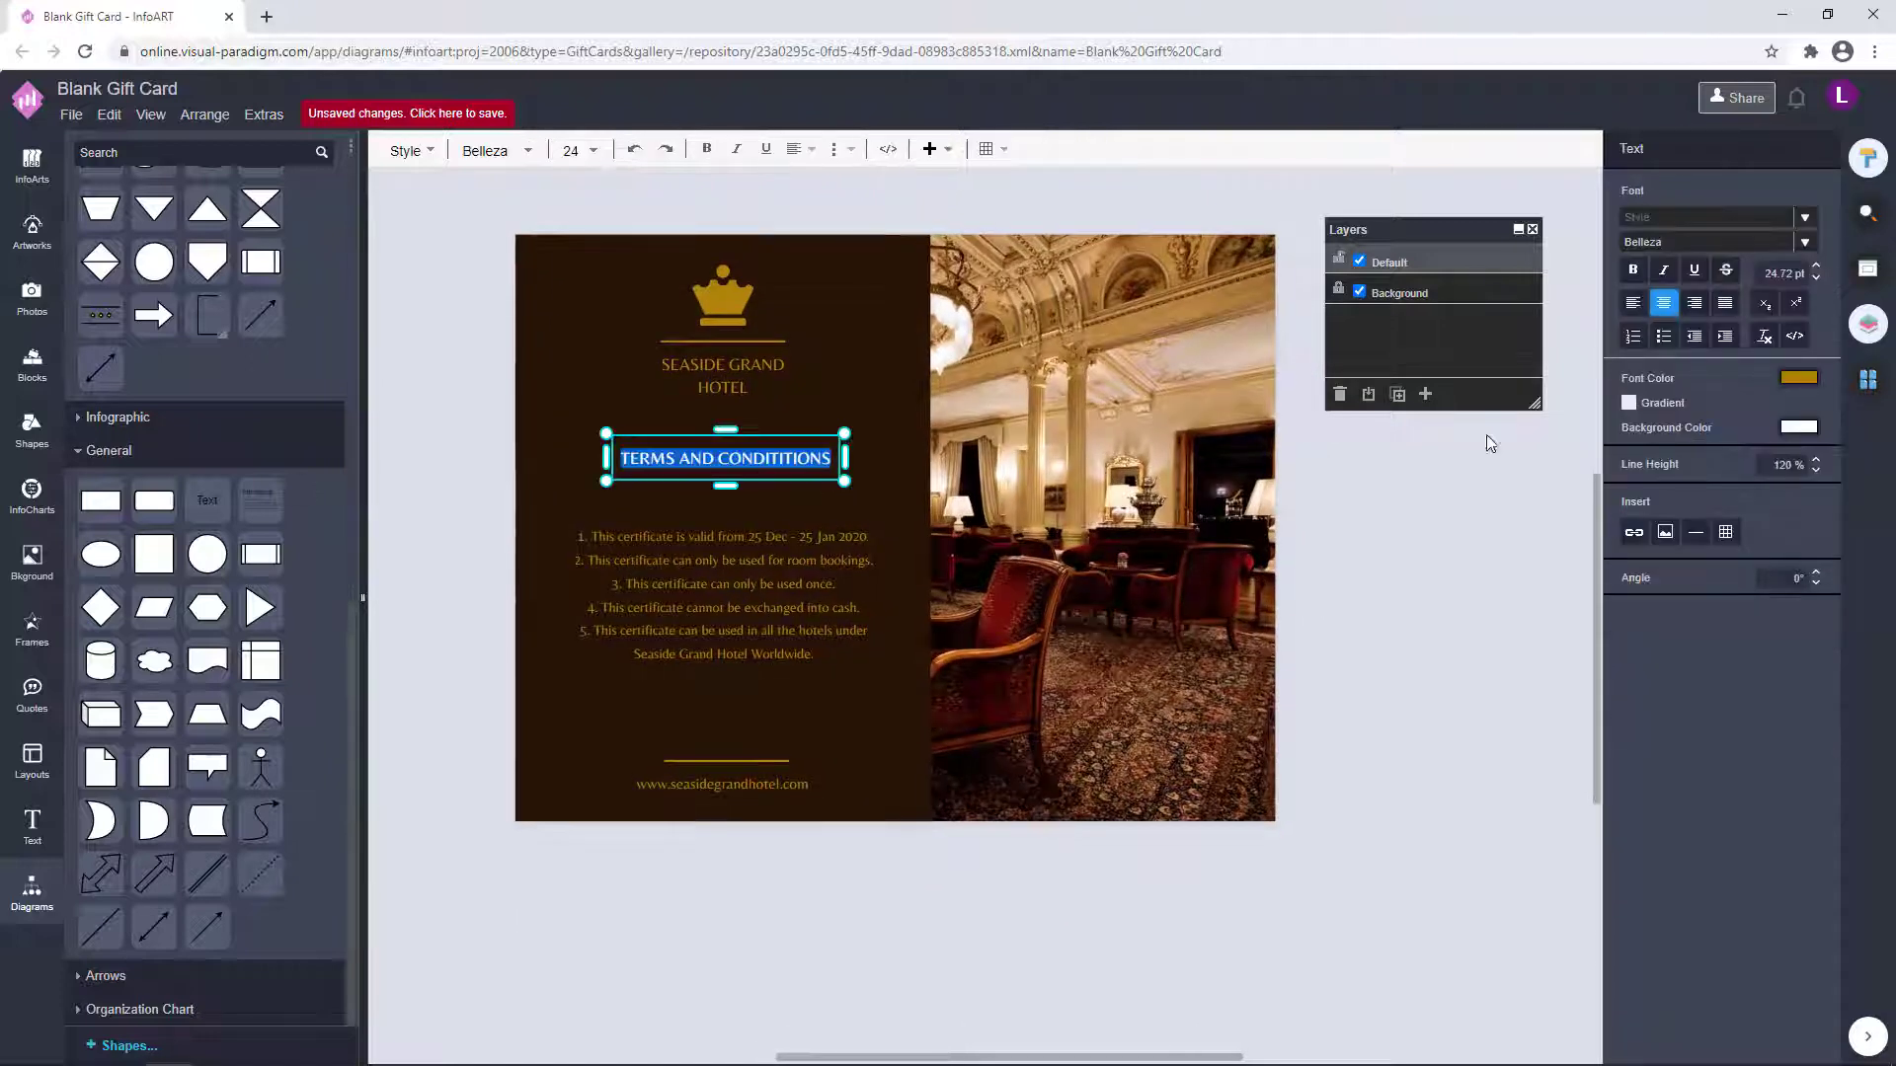
pyautogui.click(1819, 268)
pyautogui.click(1465, 649)
# - Adjust the vertical spacing so the TERMS AND CONDITITIONS heading sits slightly lower, closer to the terms list
pyautogui.click(807, 574)
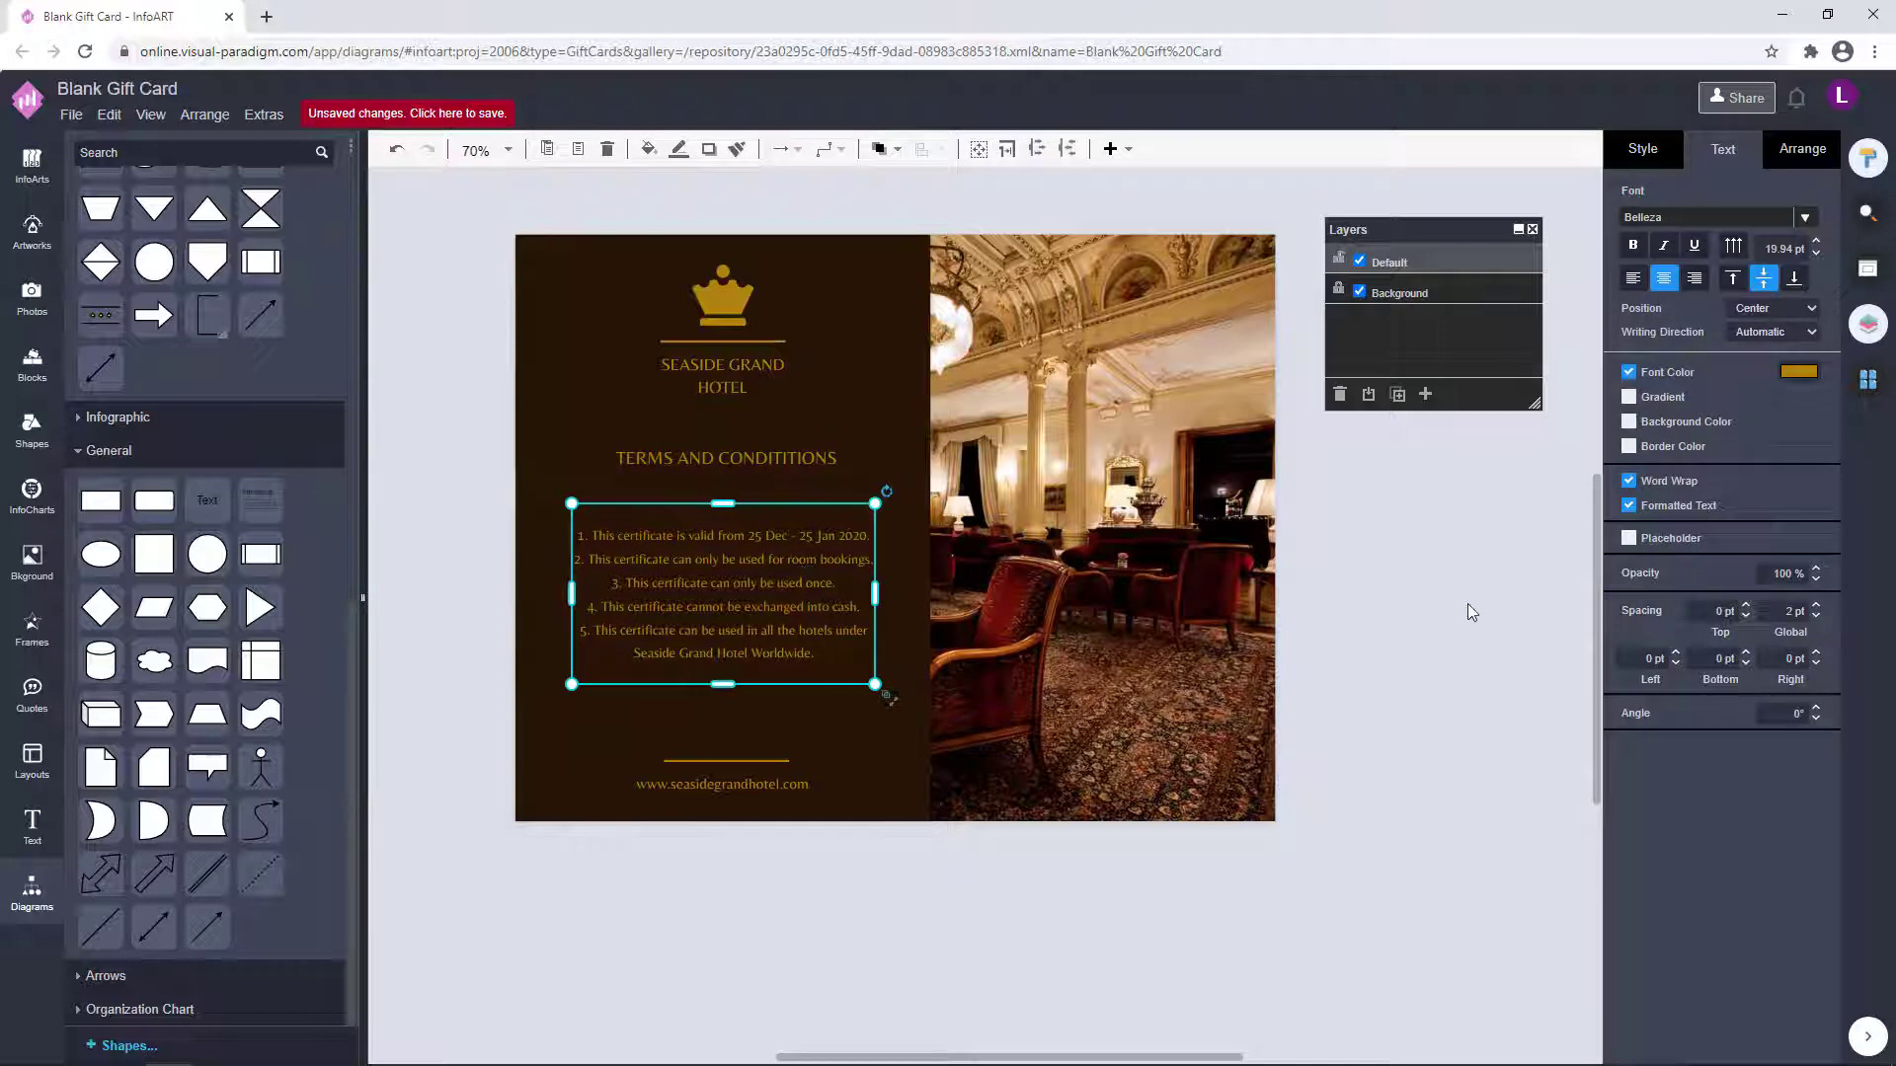
pyautogui.click(1468, 606)
pyautogui.moveTo(791, 582); pyautogui.dragTo(791, 573)
pyautogui.keyDown('shift'); pyautogui.click(812, 458); pyautogui.keyUp('shift')
pyautogui.moveTo(813, 458); pyautogui.dragTo(812, 467)
pyautogui.click(1570, 565)
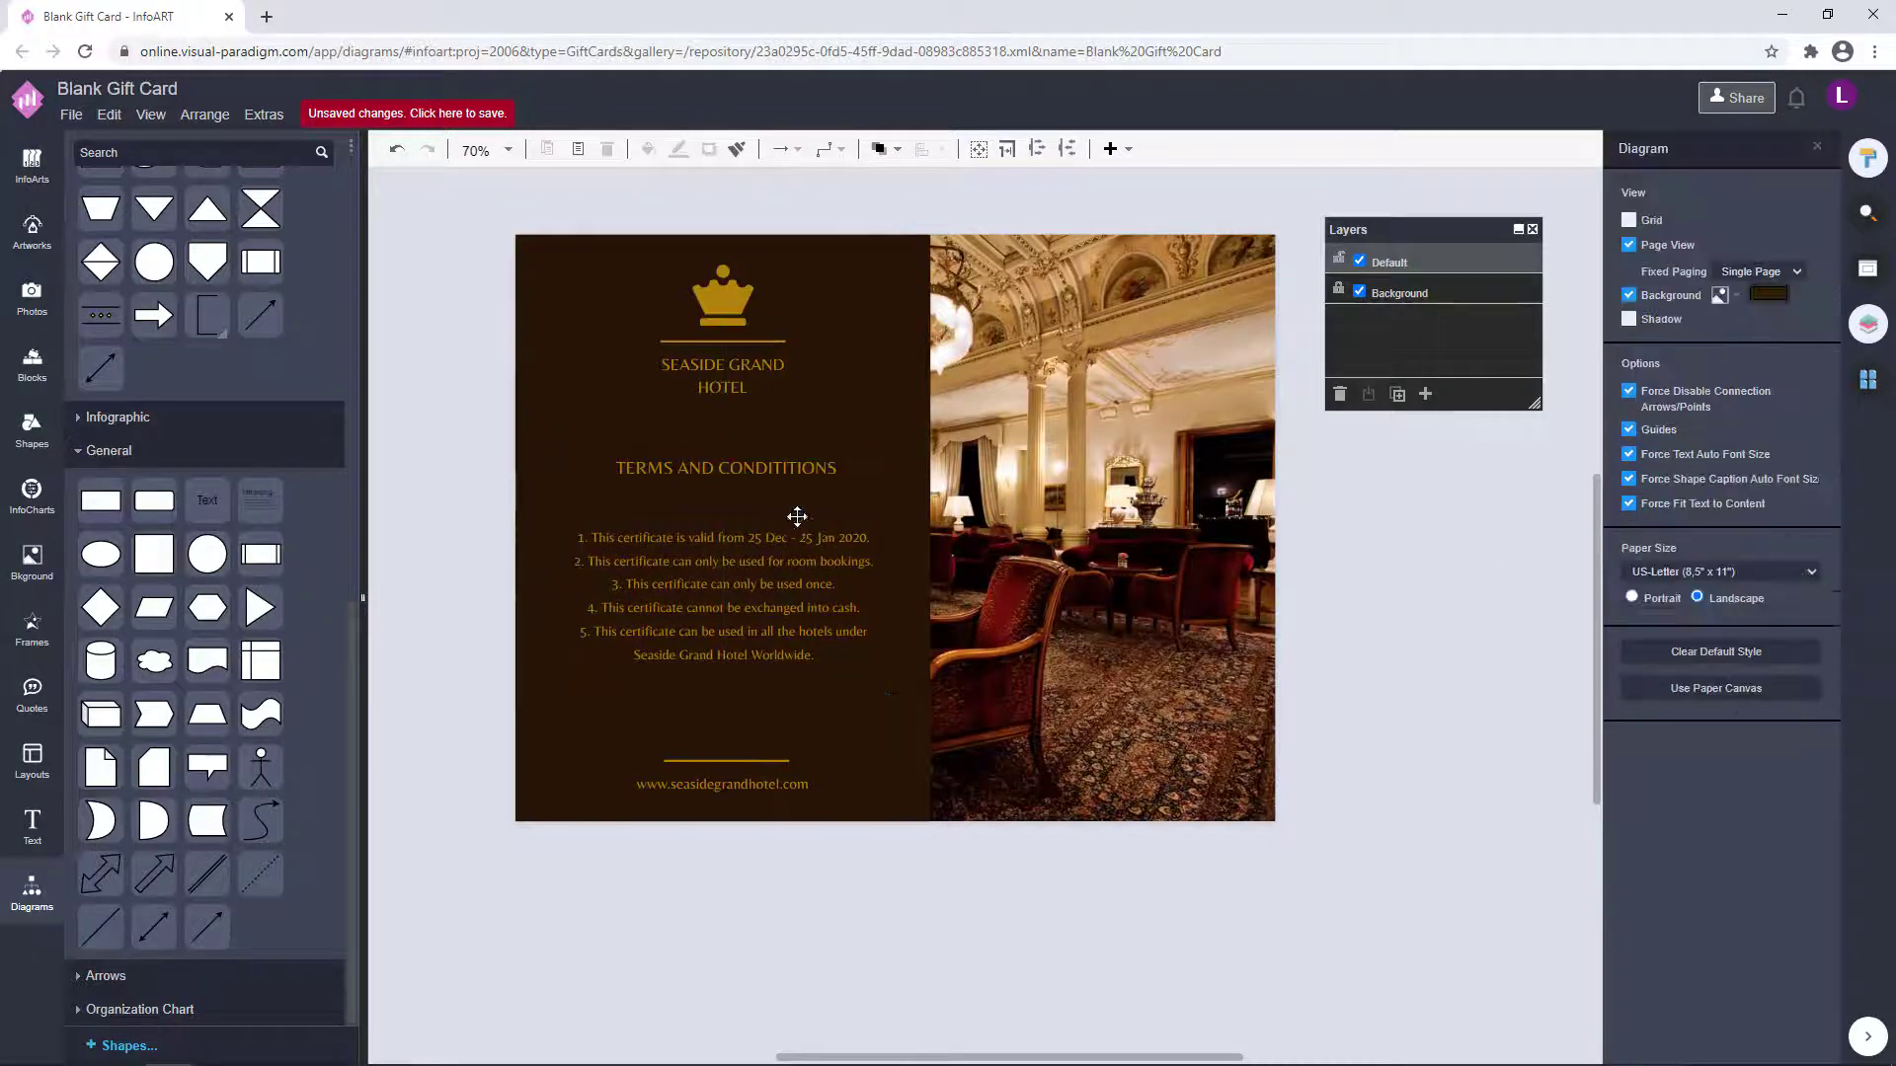
pyautogui.click(797, 516)
pyautogui.click(1420, 619)
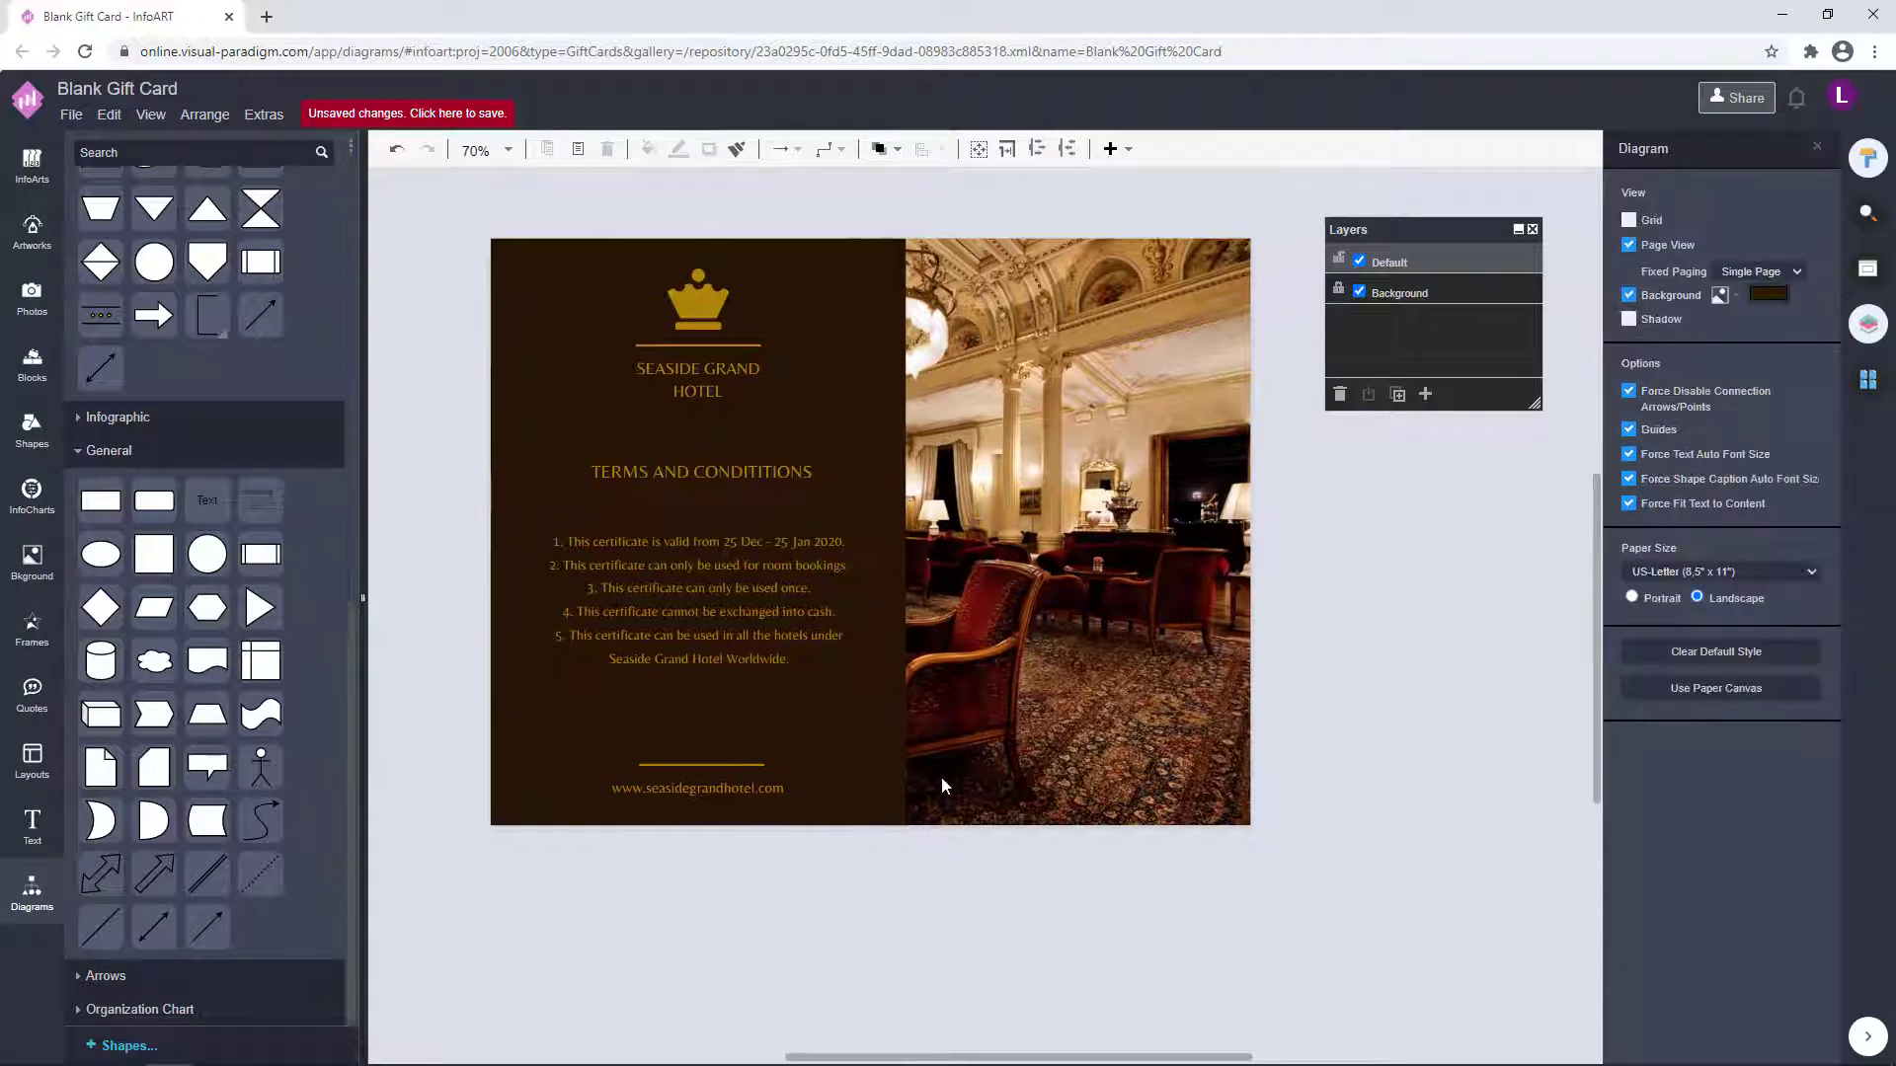
# - Center-align the hotel name, heading, terms list and website text with each other and nudge them slightly left
pyautogui.click(760, 475)
pyautogui.keyDown('shift'); pyautogui.click(716, 790); pyautogui.keyUp('shift')
pyautogui.click(1803, 149)
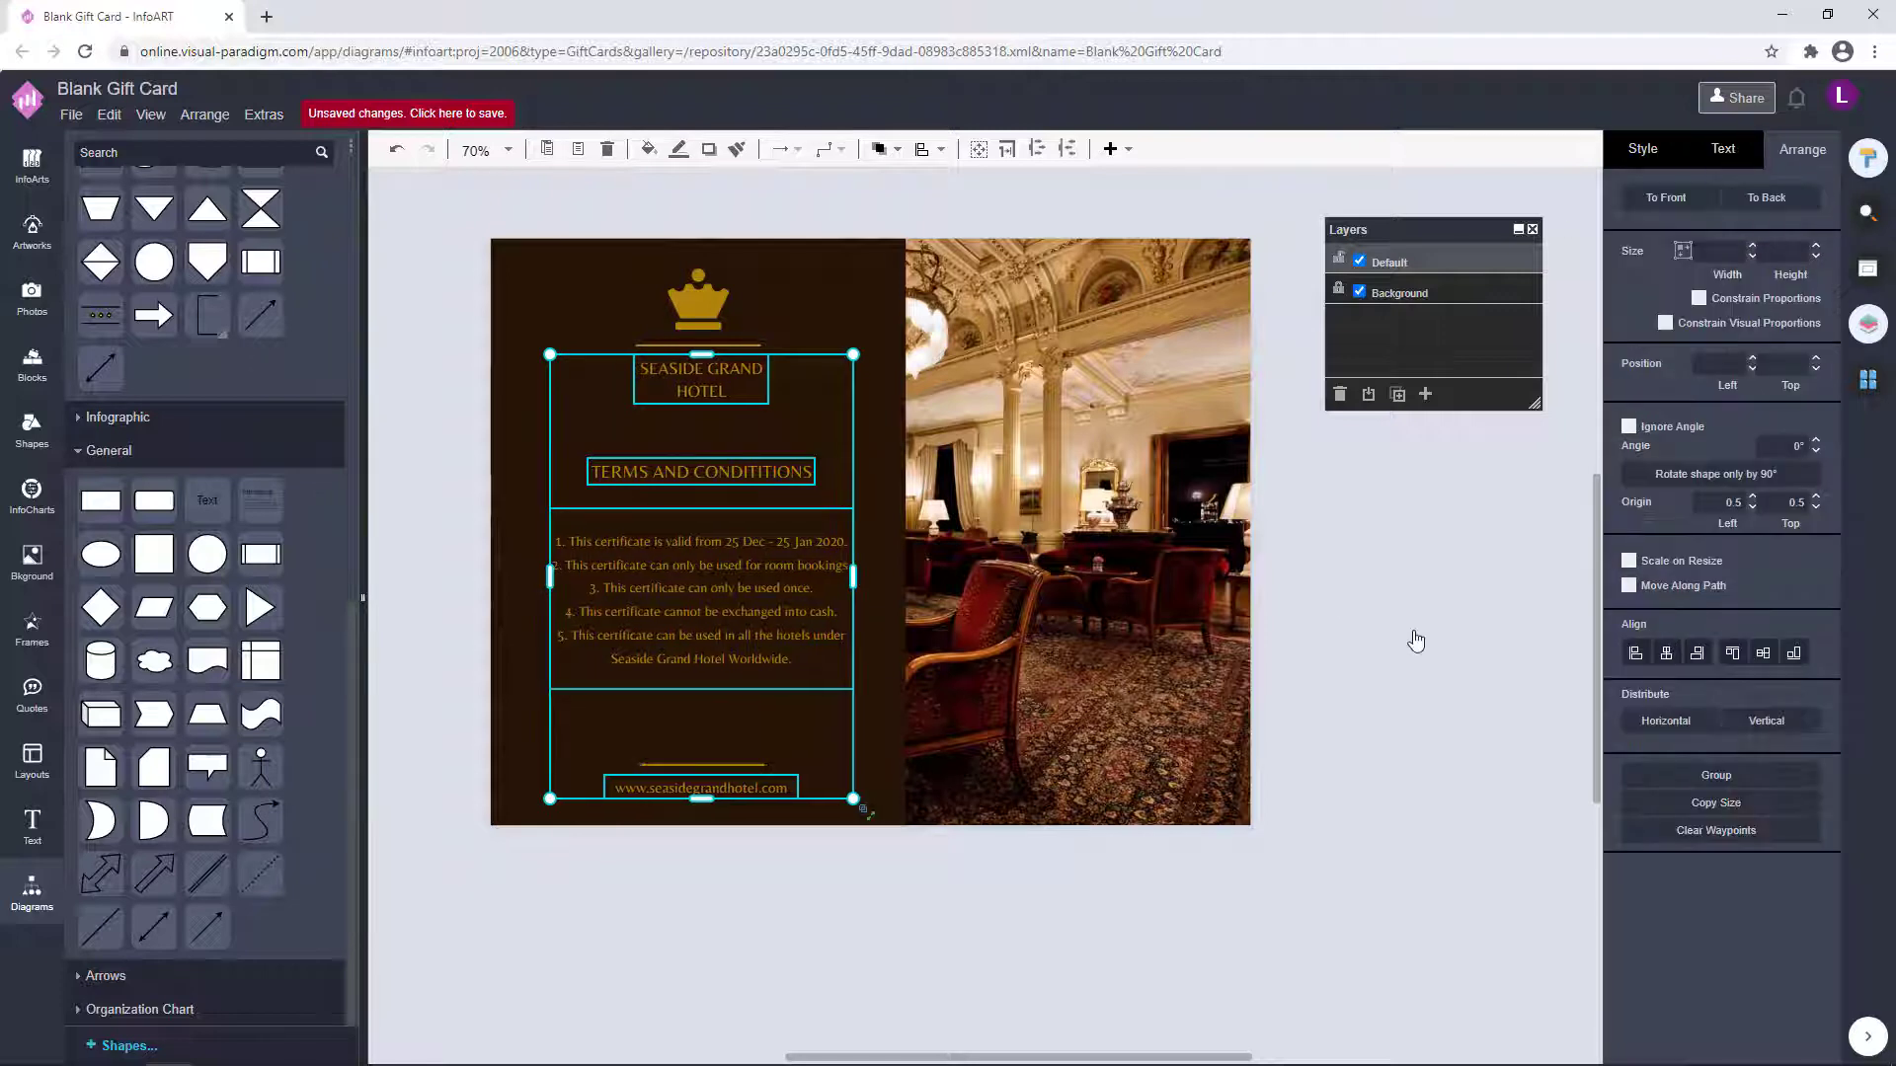
pyautogui.press('Left')
pyautogui.press('Left')
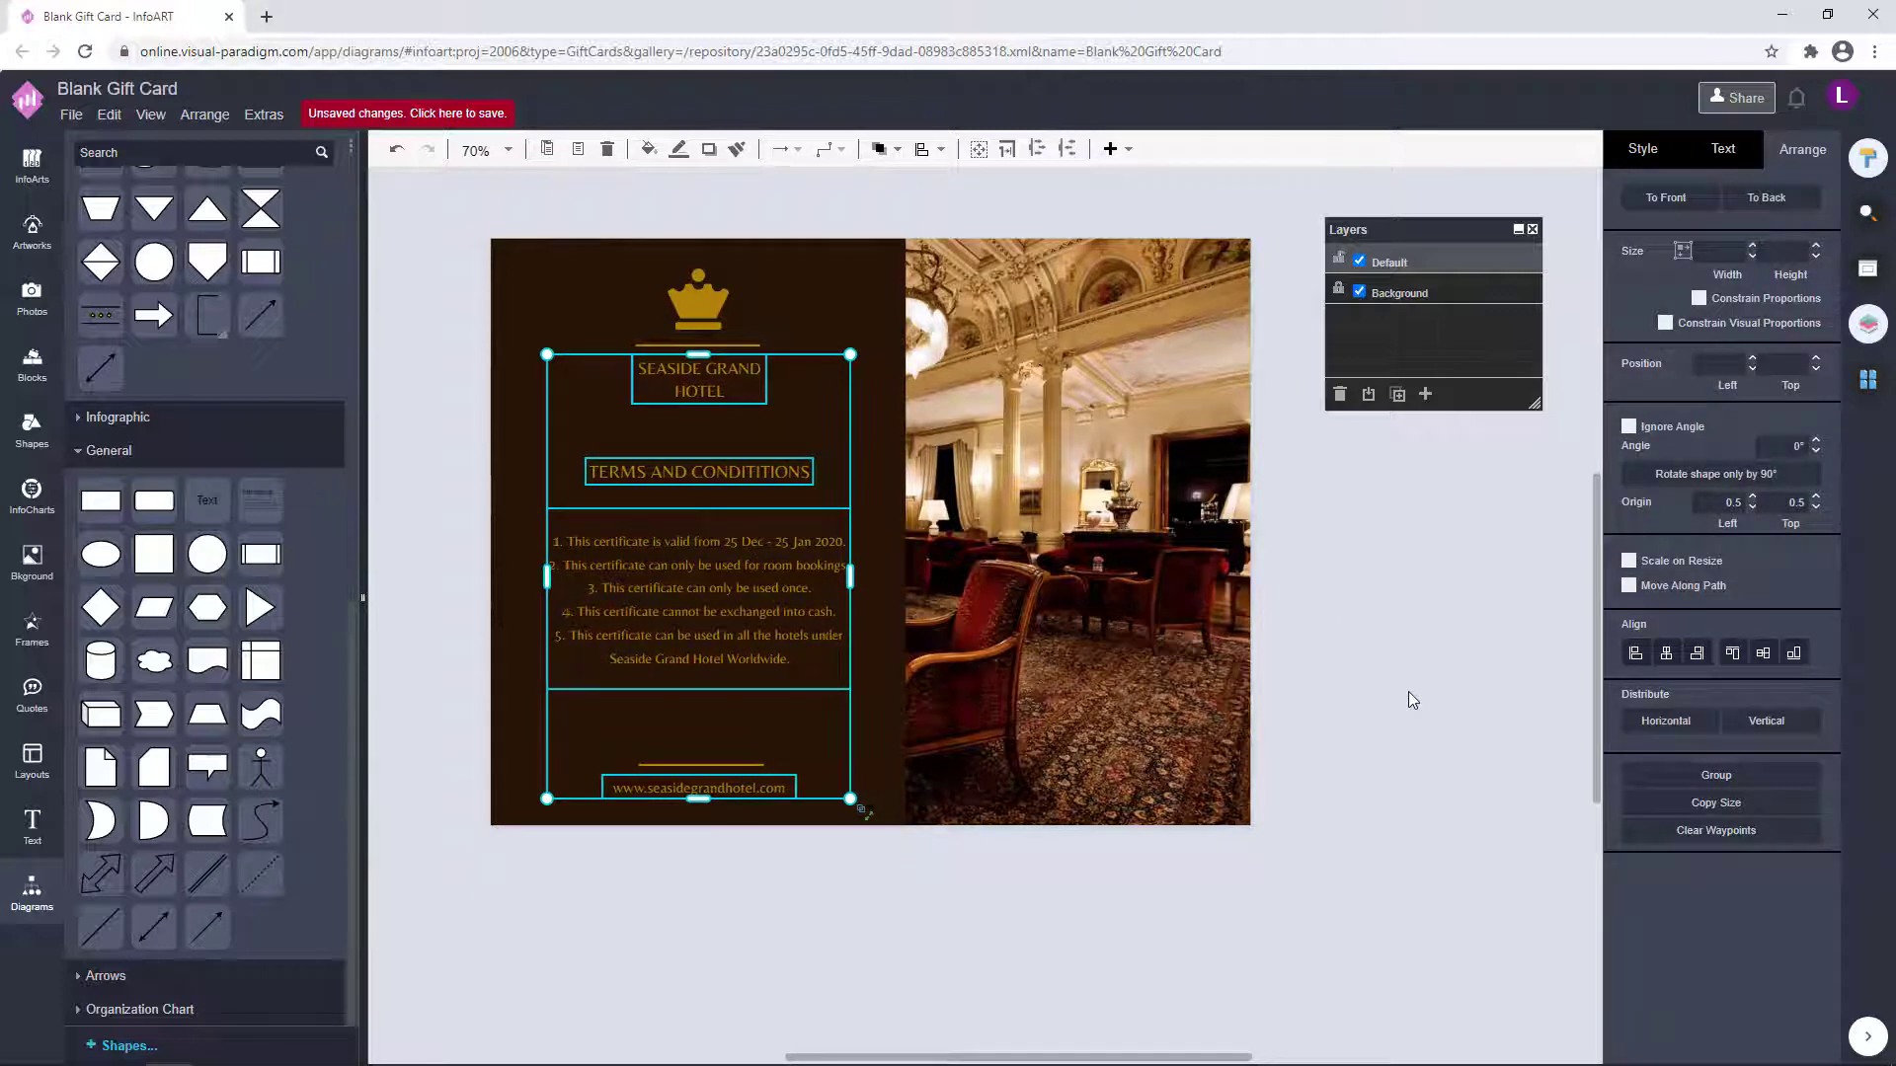
pyautogui.moveTo(889, 940); pyautogui.dragTo(442, 196)
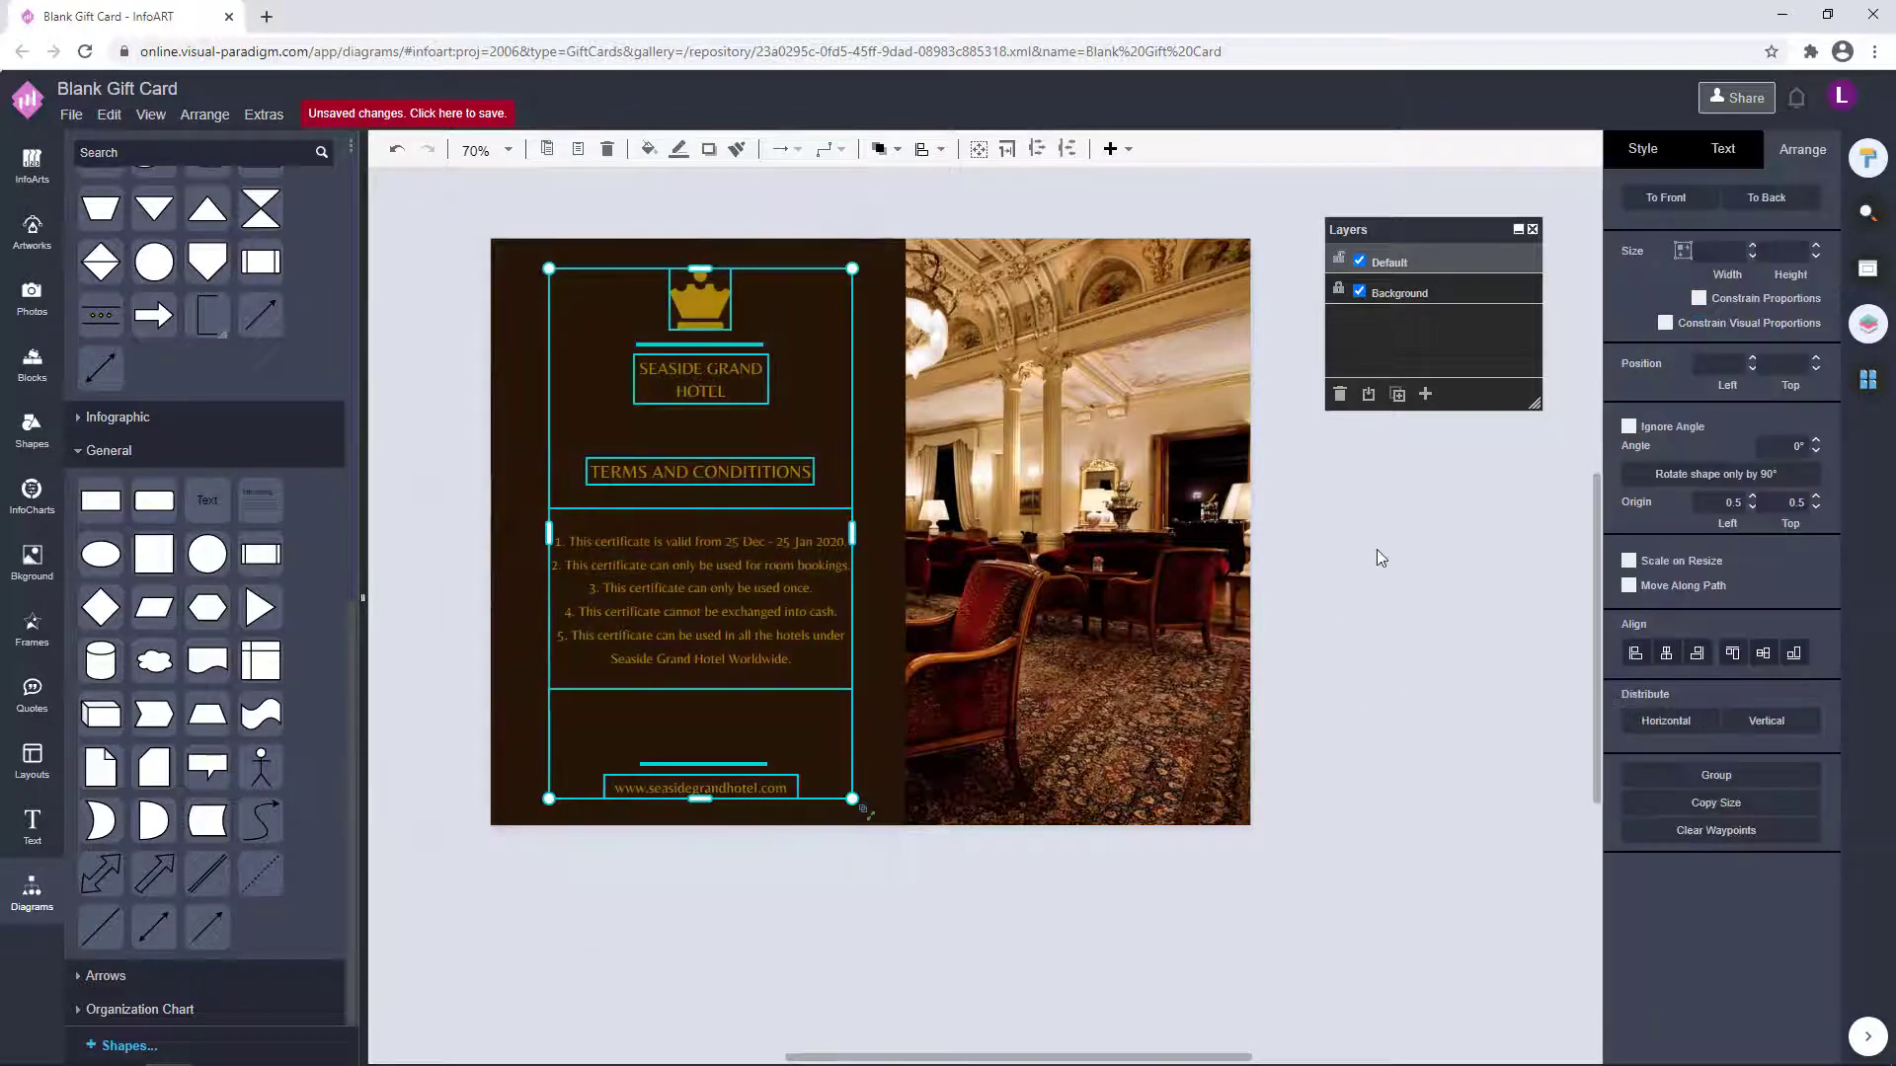
pyautogui.click(1376, 550)
pyautogui.click(755, 782)
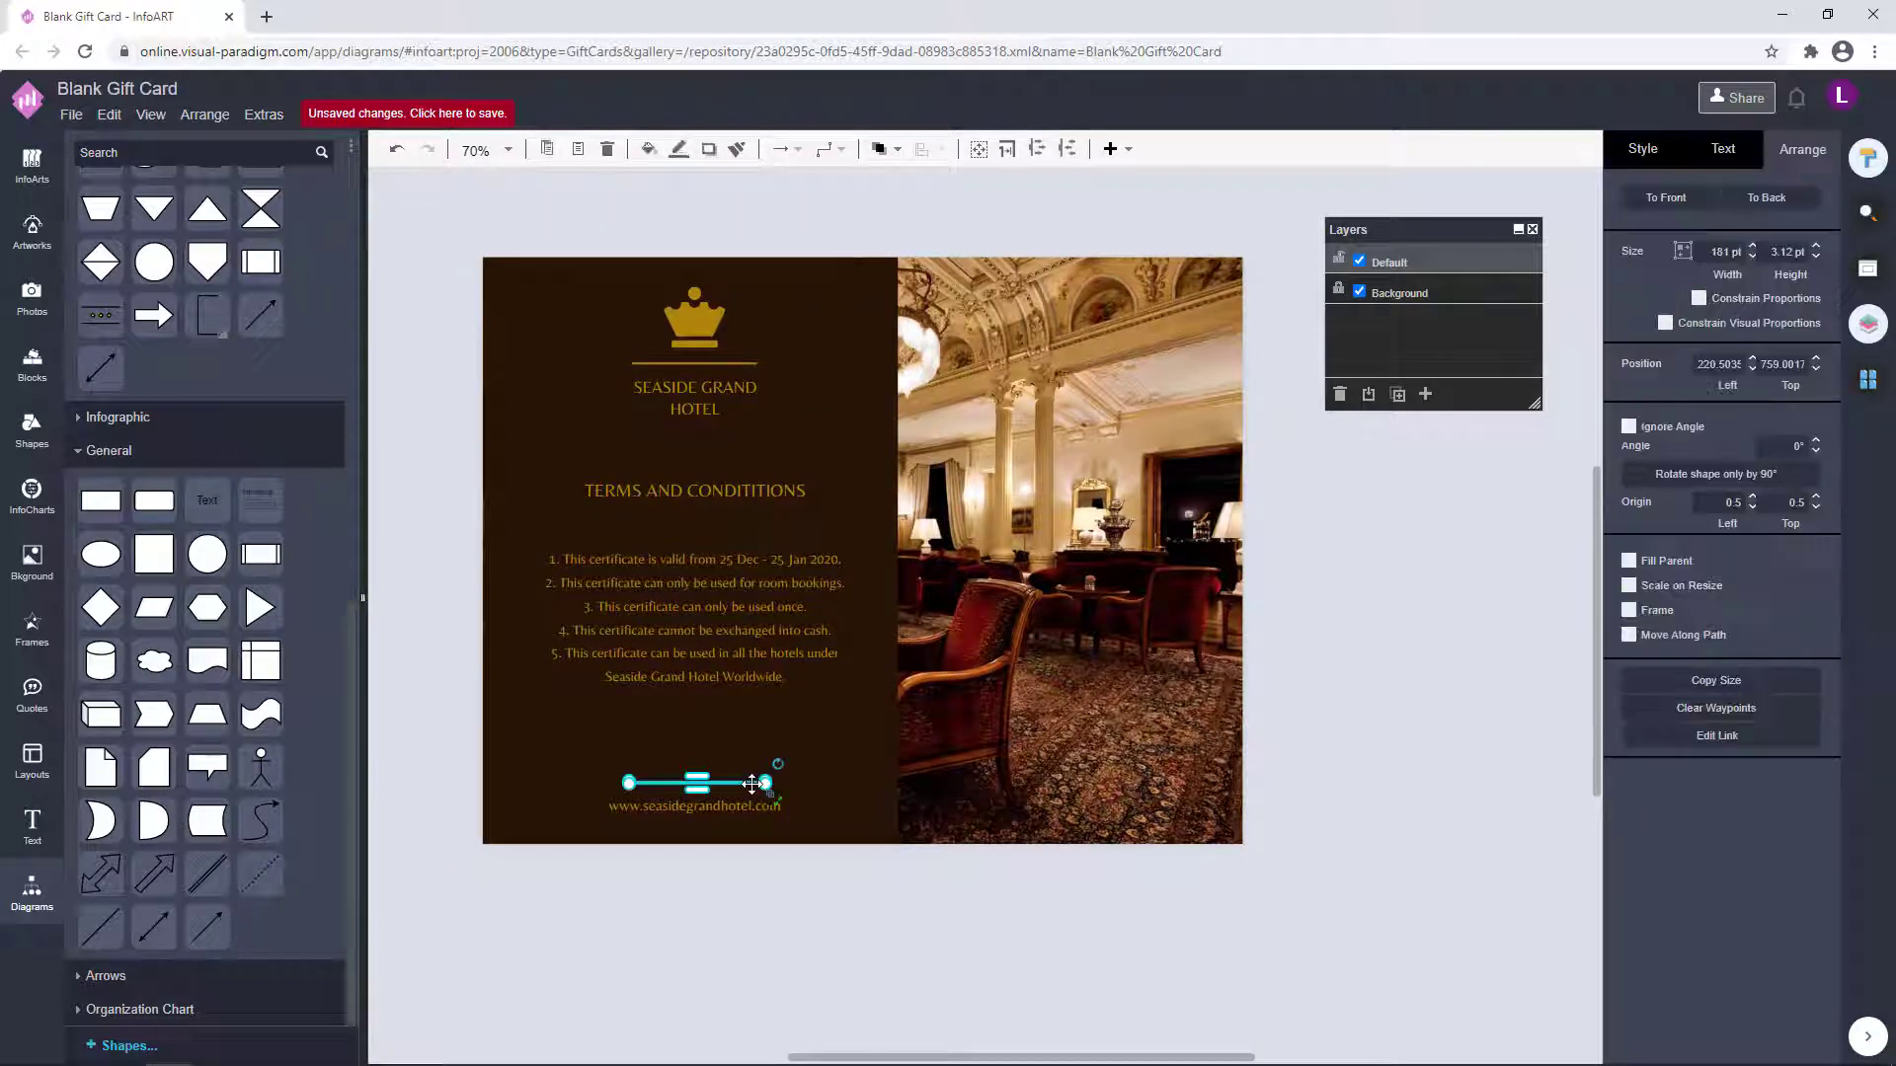
pyautogui.click(865, 943)
# - Switch to page 1 and widen the brown panel slightly toward the lounge photo
pyautogui.click(1867, 379)
pyautogui.click(1723, 316)
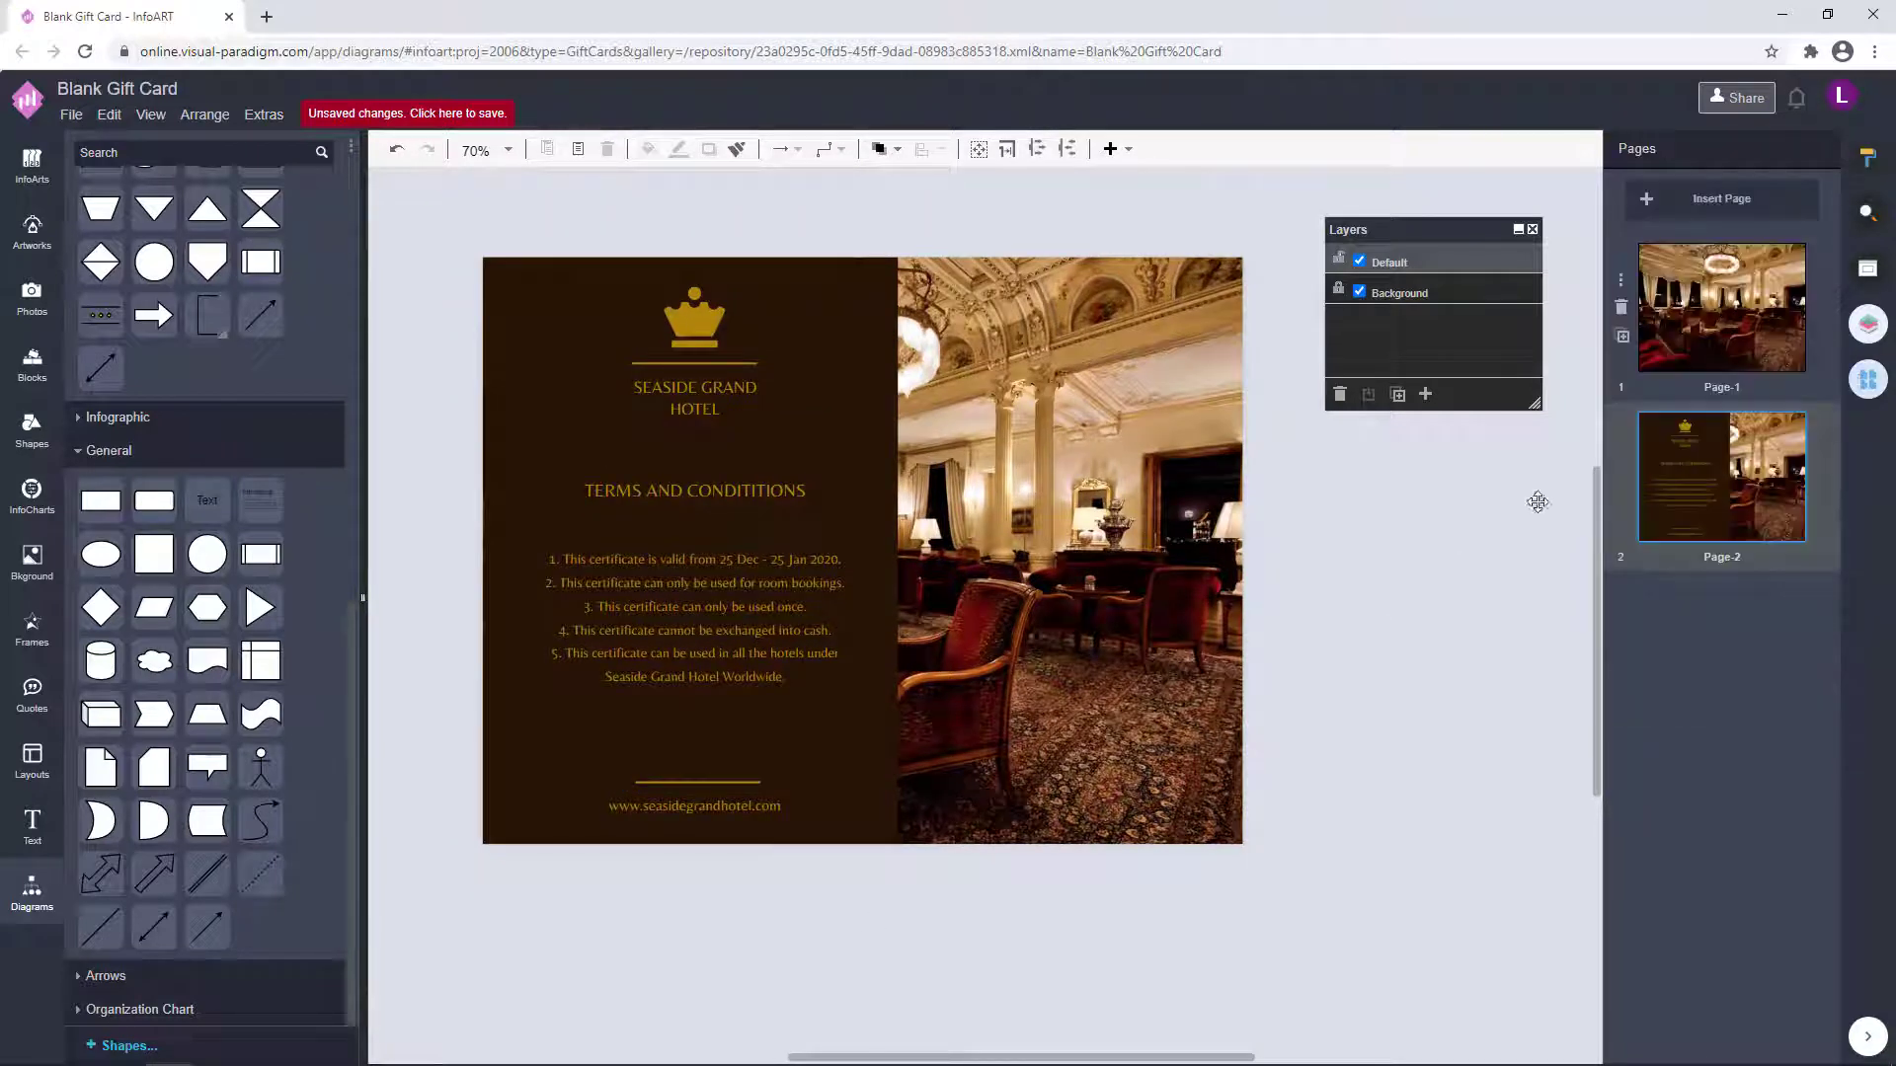
pyautogui.moveTo(1344, 692); pyautogui.dragTo(1343, 647)
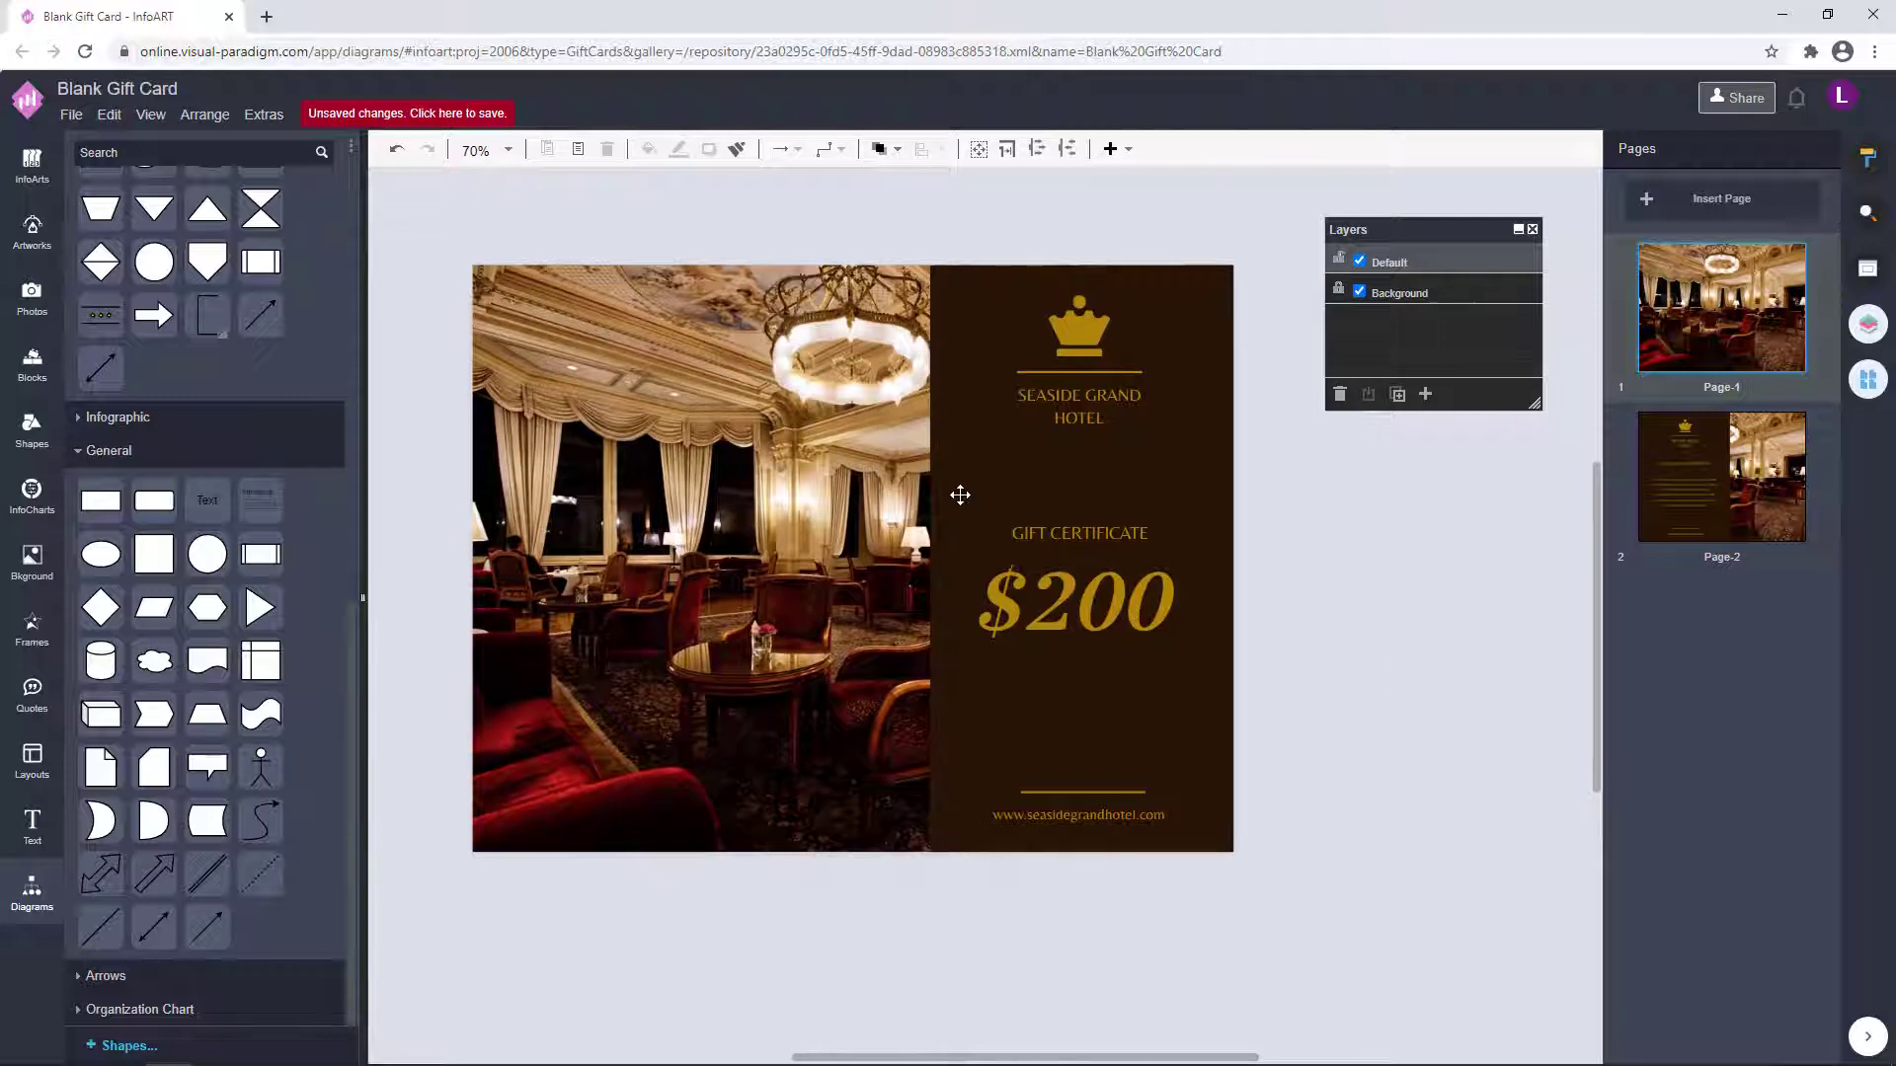
pyautogui.click(947, 522)
pyautogui.moveTo(930, 559); pyautogui.dragTo(916, 559)
# - Move the crown, divider lines and all gold text, including $200, left to center them in the widened panel
pyautogui.moveTo(1271, 925); pyautogui.dragTo(966, 251)
pyautogui.moveTo(1107, 417); pyautogui.dragTo(1096, 417)
pyautogui.hotkey('ctrl', 'z')
pyautogui.keyDown('shift'); pyautogui.click(1134, 604); pyautogui.keyUp('shift')
pyautogui.moveTo(1134, 604); pyautogui.dragTo(1120, 604)
pyautogui.click(1351, 534)
pyautogui.moveTo(1271, 912); pyautogui.dragTo(911, 228)
pyautogui.click(1370, 607)
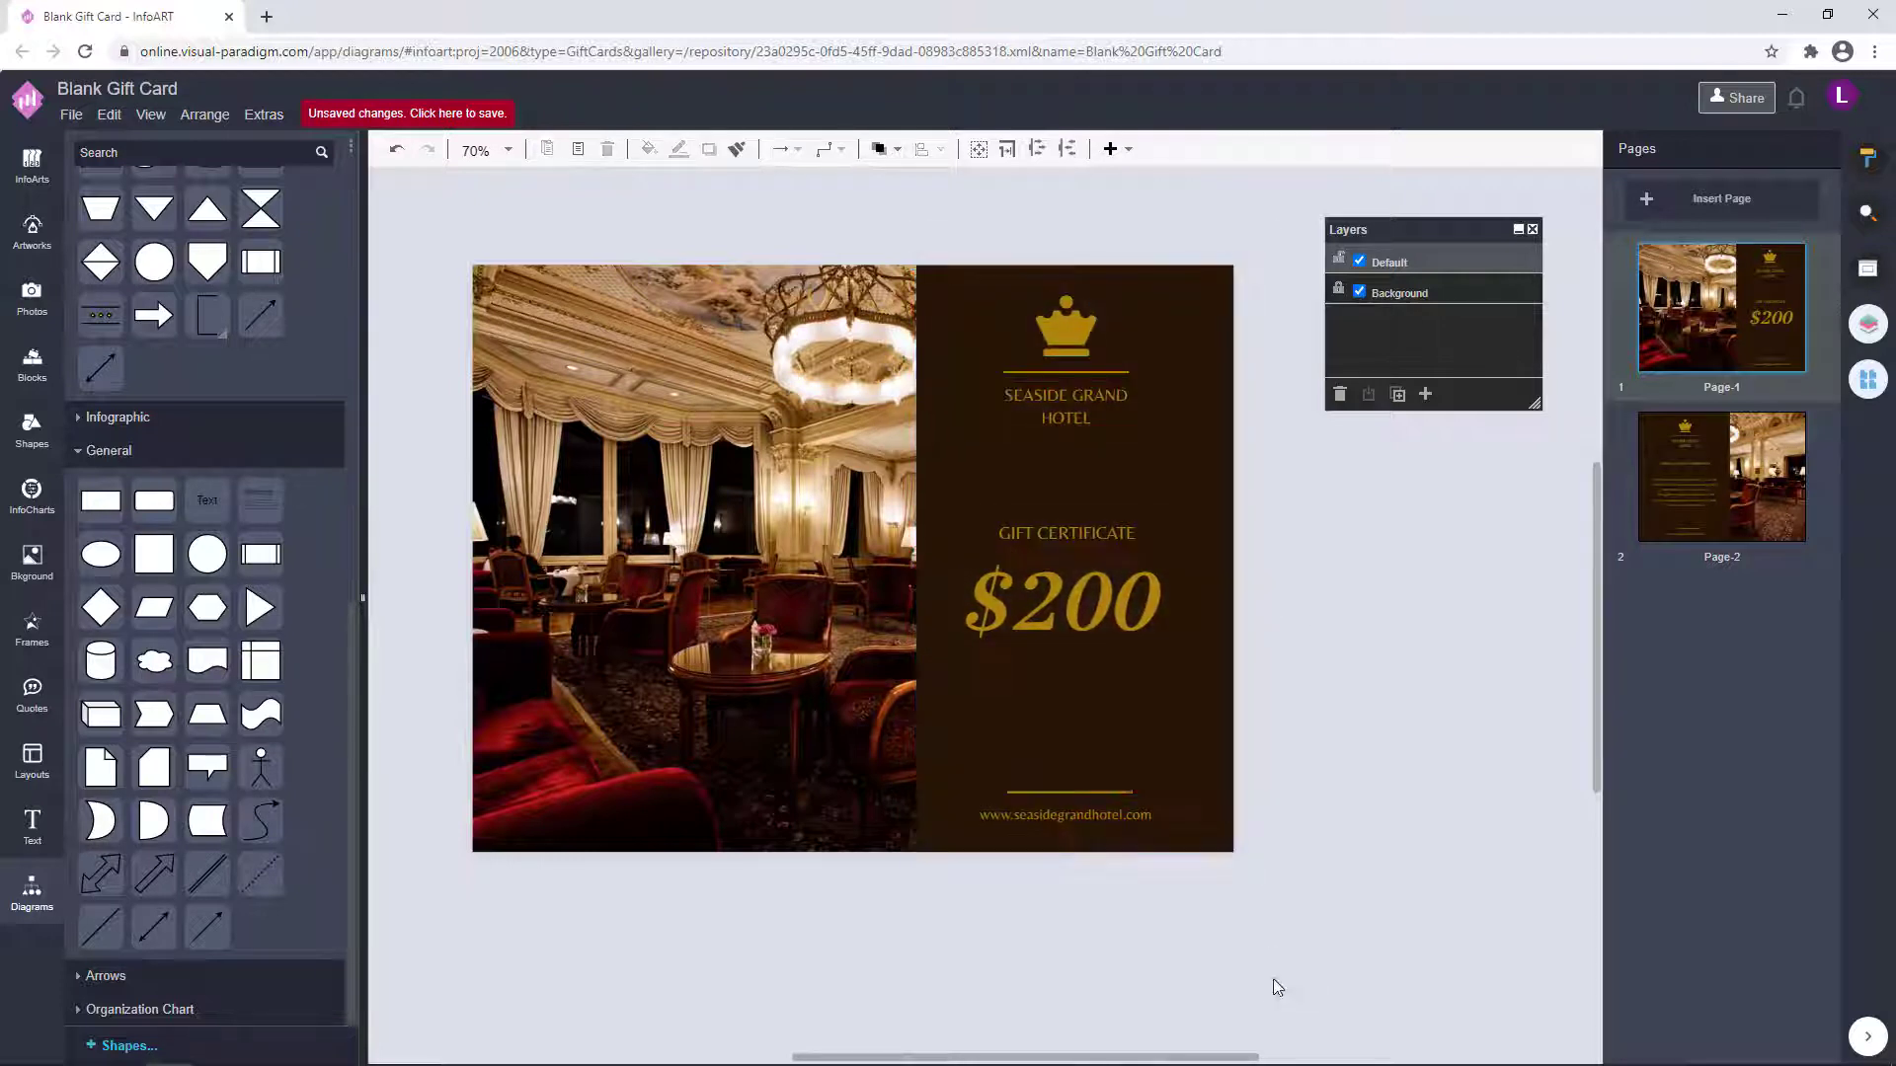
# - Nudge the crown, divider lines and panel texts slightly right, then nudge the $200 text right to match
pyautogui.moveTo(1267, 981); pyautogui.dragTo(958, 244)
pyautogui.press('Right')
pyautogui.press('Right')
pyautogui.press('Right')
pyautogui.click(1337, 584)
pyautogui.click(1136, 603)
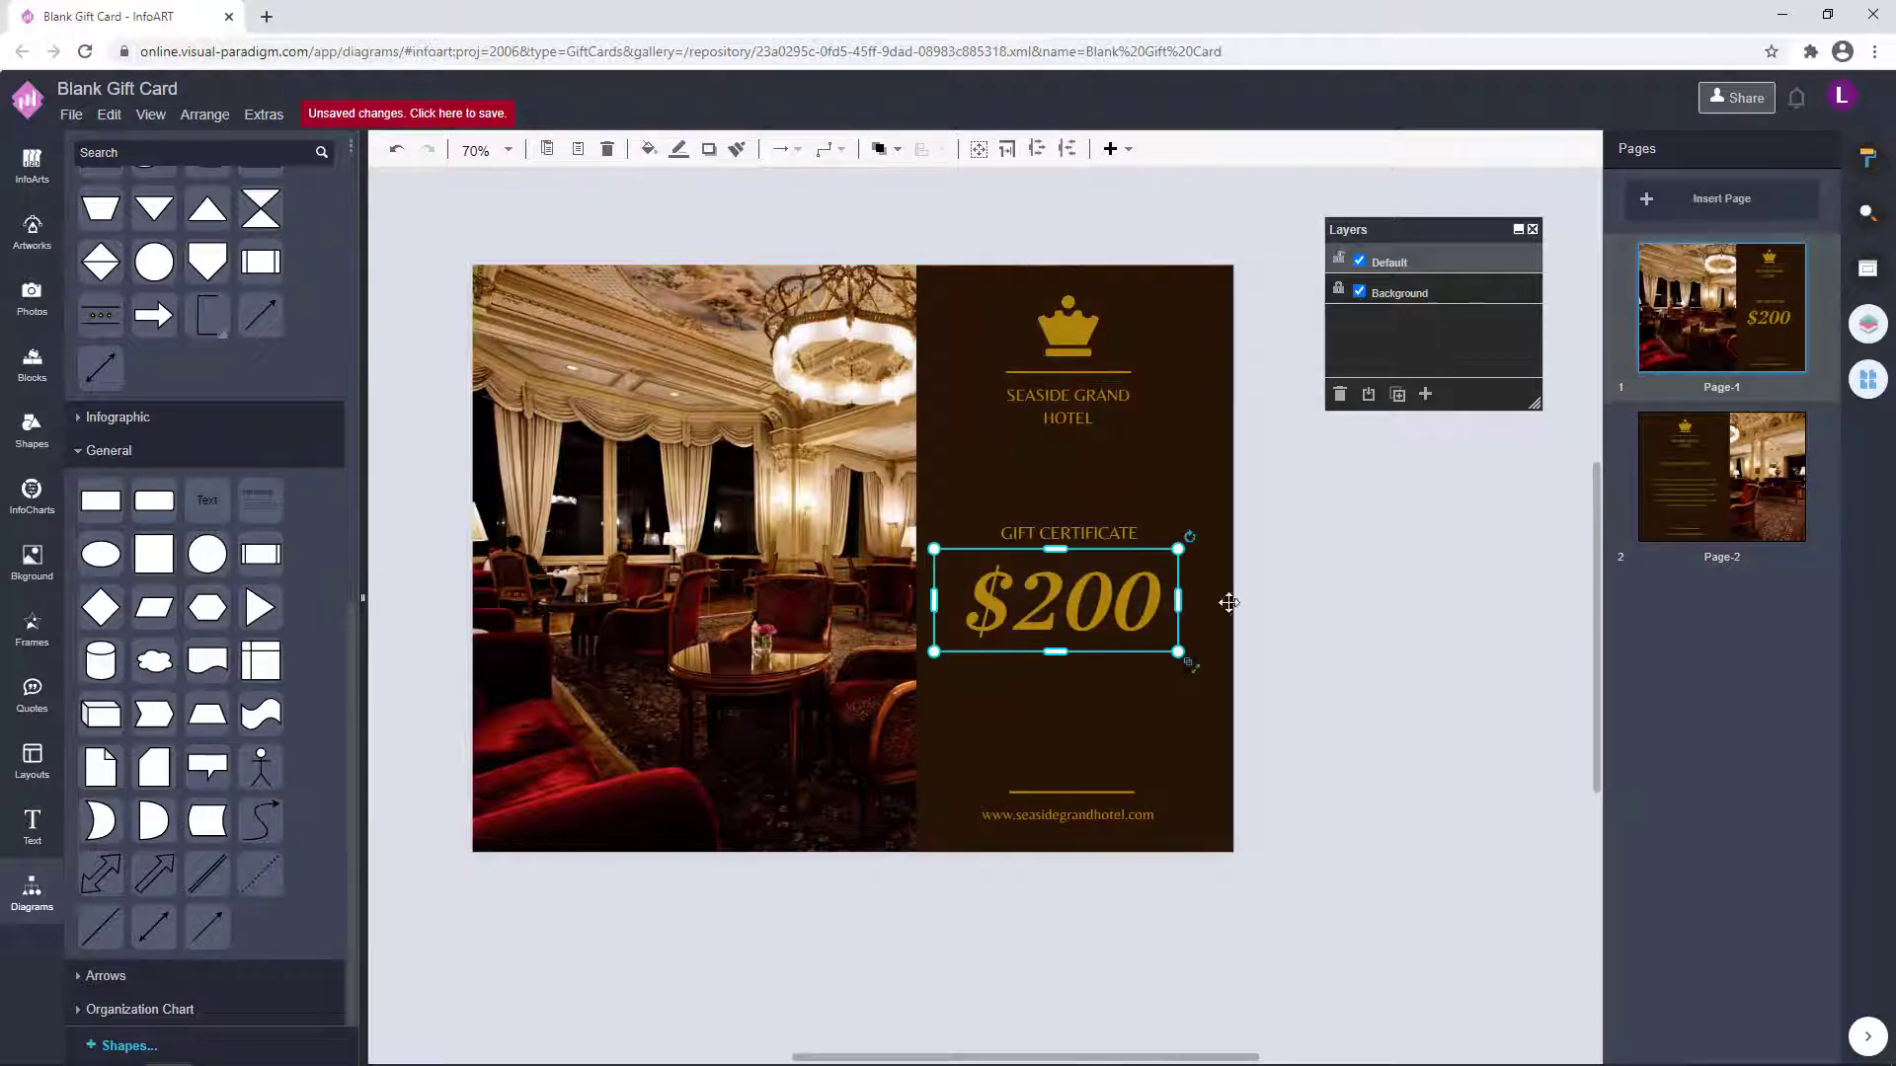
pyautogui.press('Right')
pyautogui.press('Right')
pyautogui.press('Right')
pyautogui.click(1291, 893)
pyautogui.click(1114, 634)
pyautogui.click(1298, 618)
pyautogui.click(1097, 534)
pyautogui.click(1321, 553)
pyautogui.moveTo(1333, 642); pyautogui.dragTo(1341, 653)
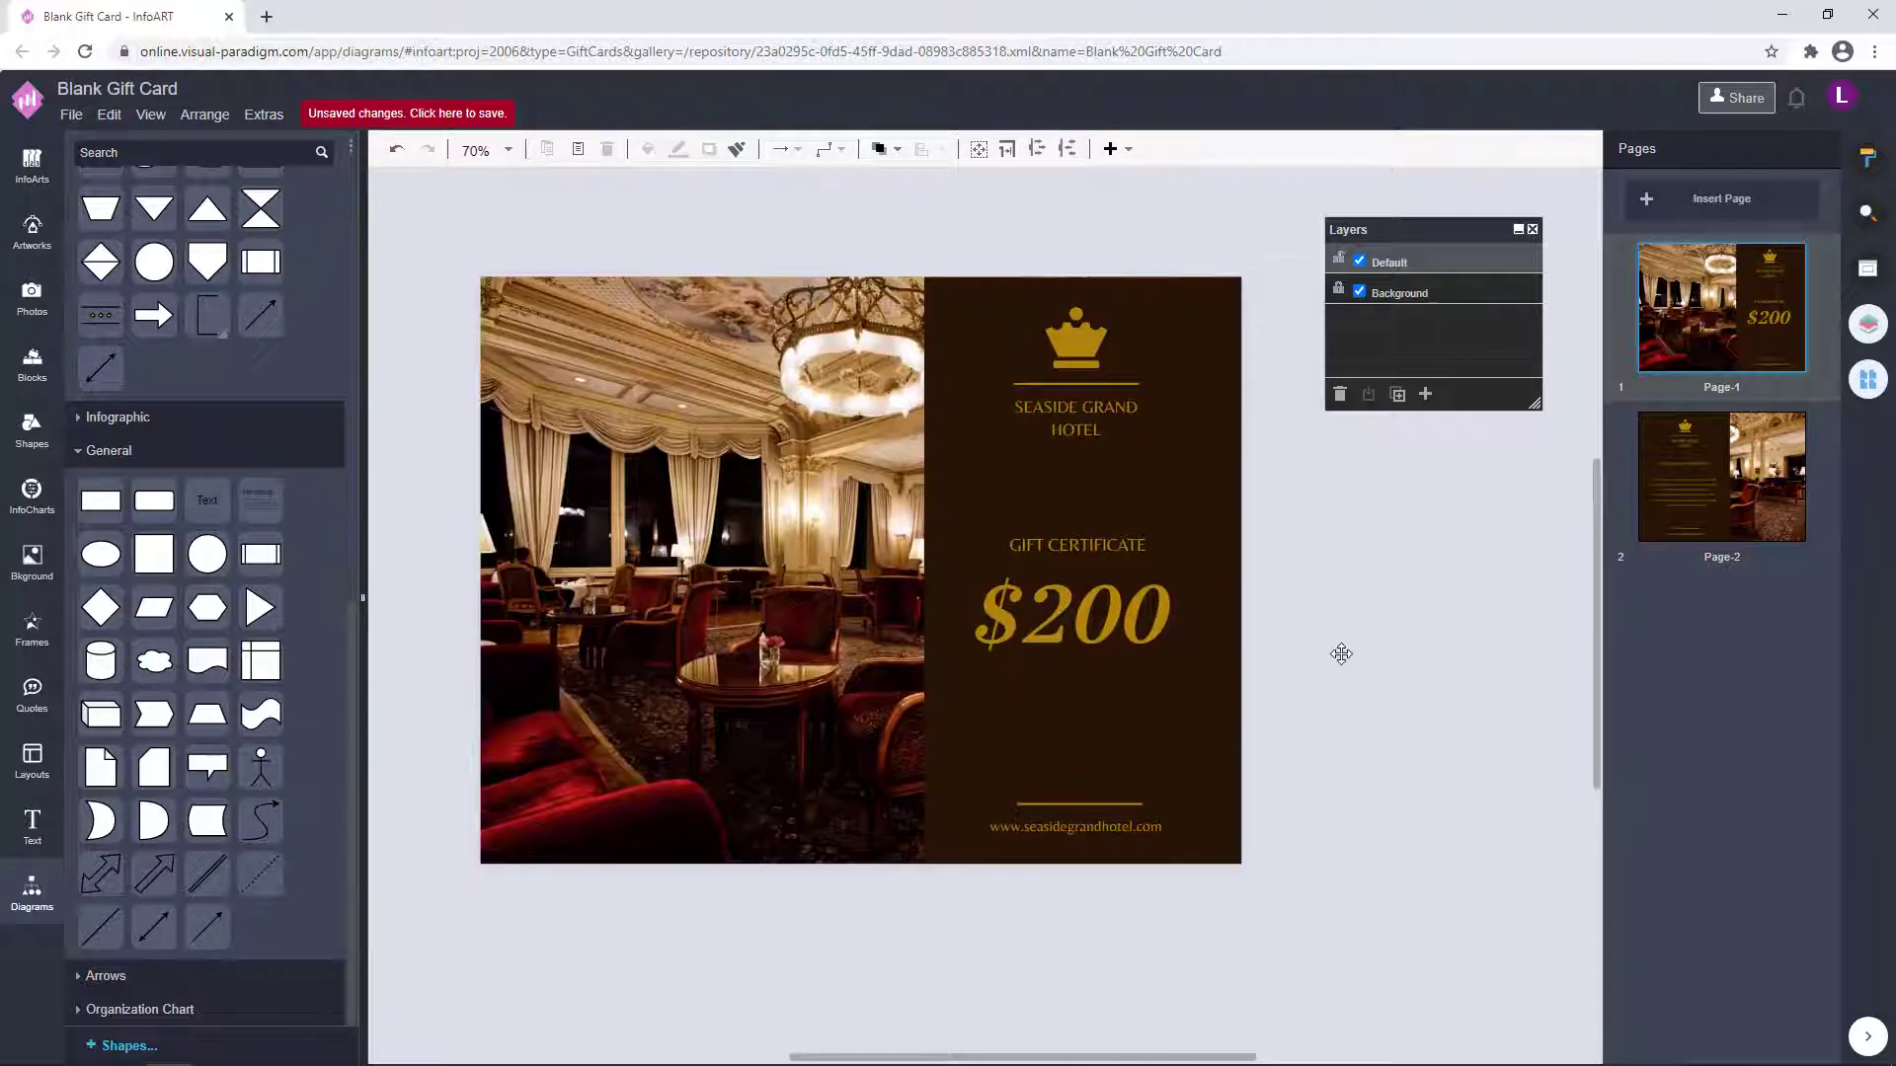
# - Nudge the website text and its divider line on page 1 slightly up
pyautogui.moveTo(1304, 928); pyautogui.dragTo(832, 719)
pyautogui.press('Up')
pyautogui.click(1365, 752)
pyautogui.moveTo(1365, 750); pyautogui.dragTo(1400, 761)
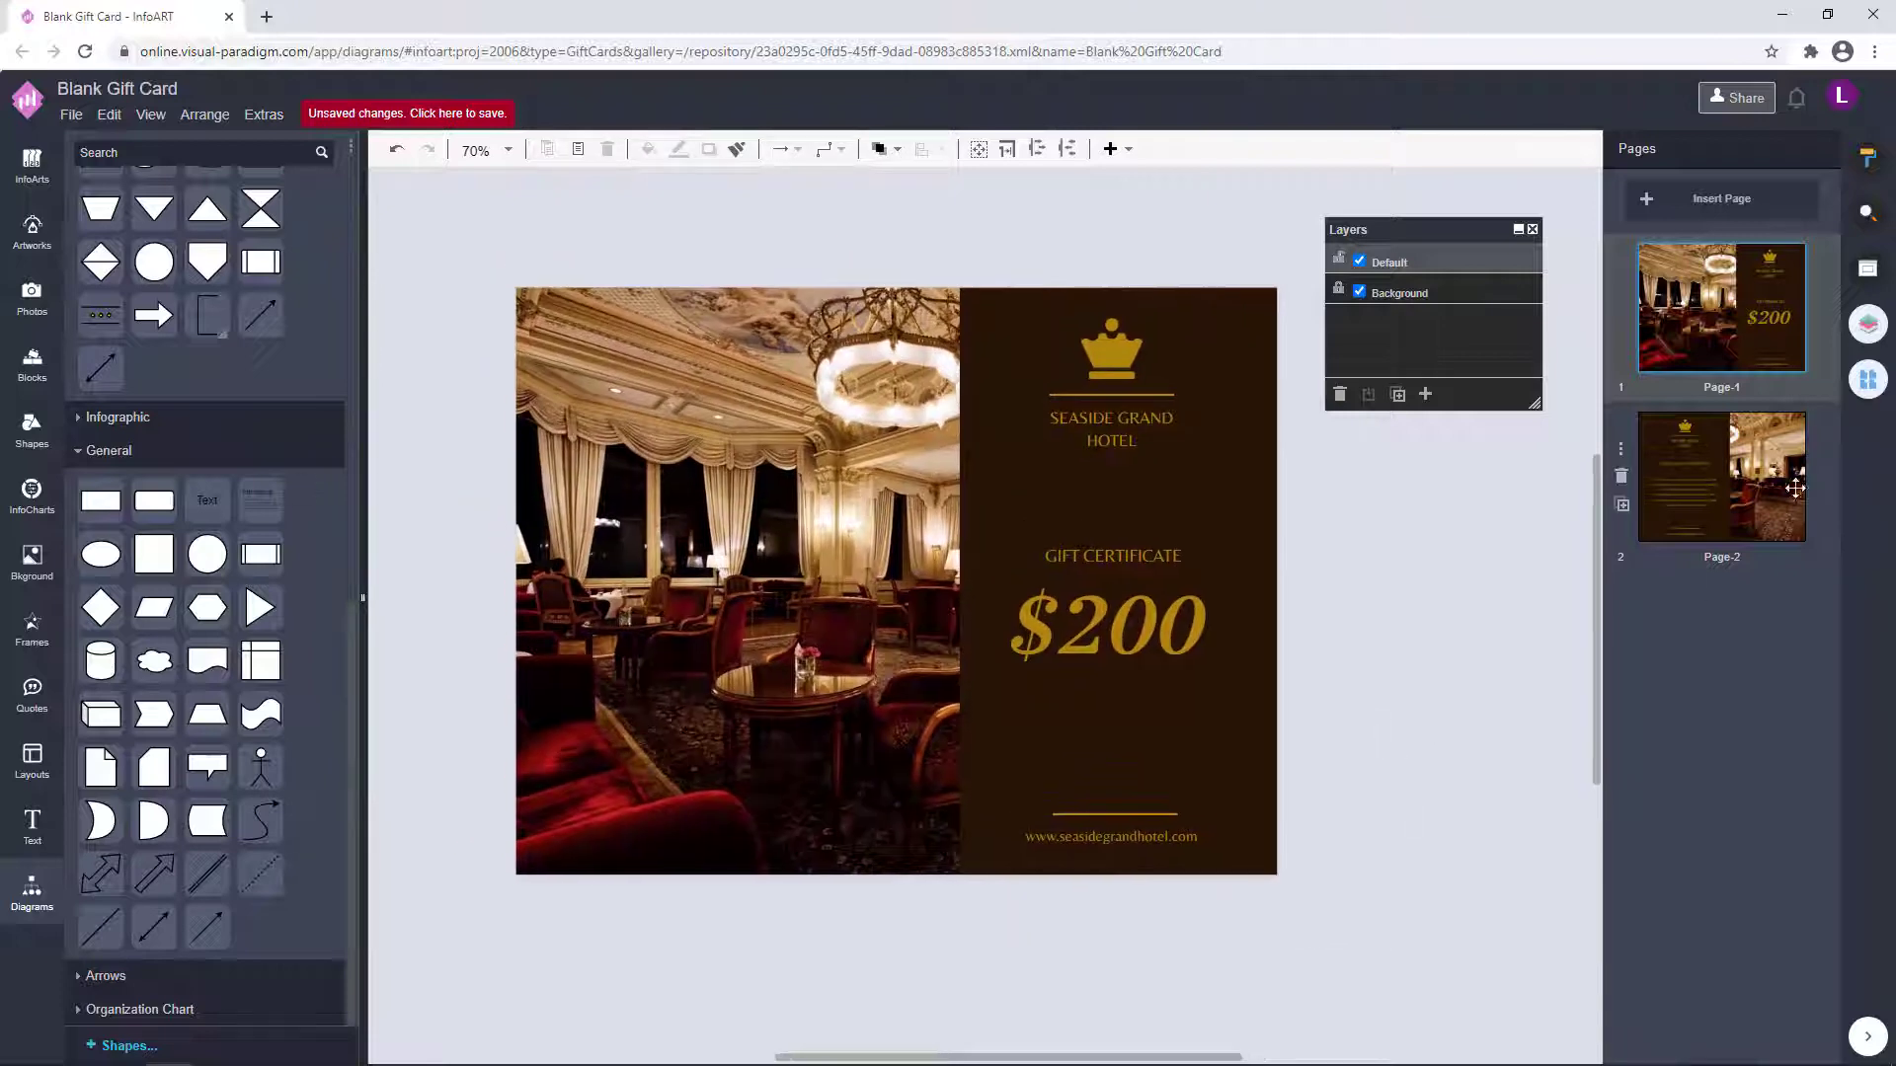
# - Compare the two pages, then widen the brown panel on page 1 slightly further toward the lounge photo
pyautogui.click(1754, 478)
pyautogui.click(1779, 356)
pyautogui.click(976, 513)
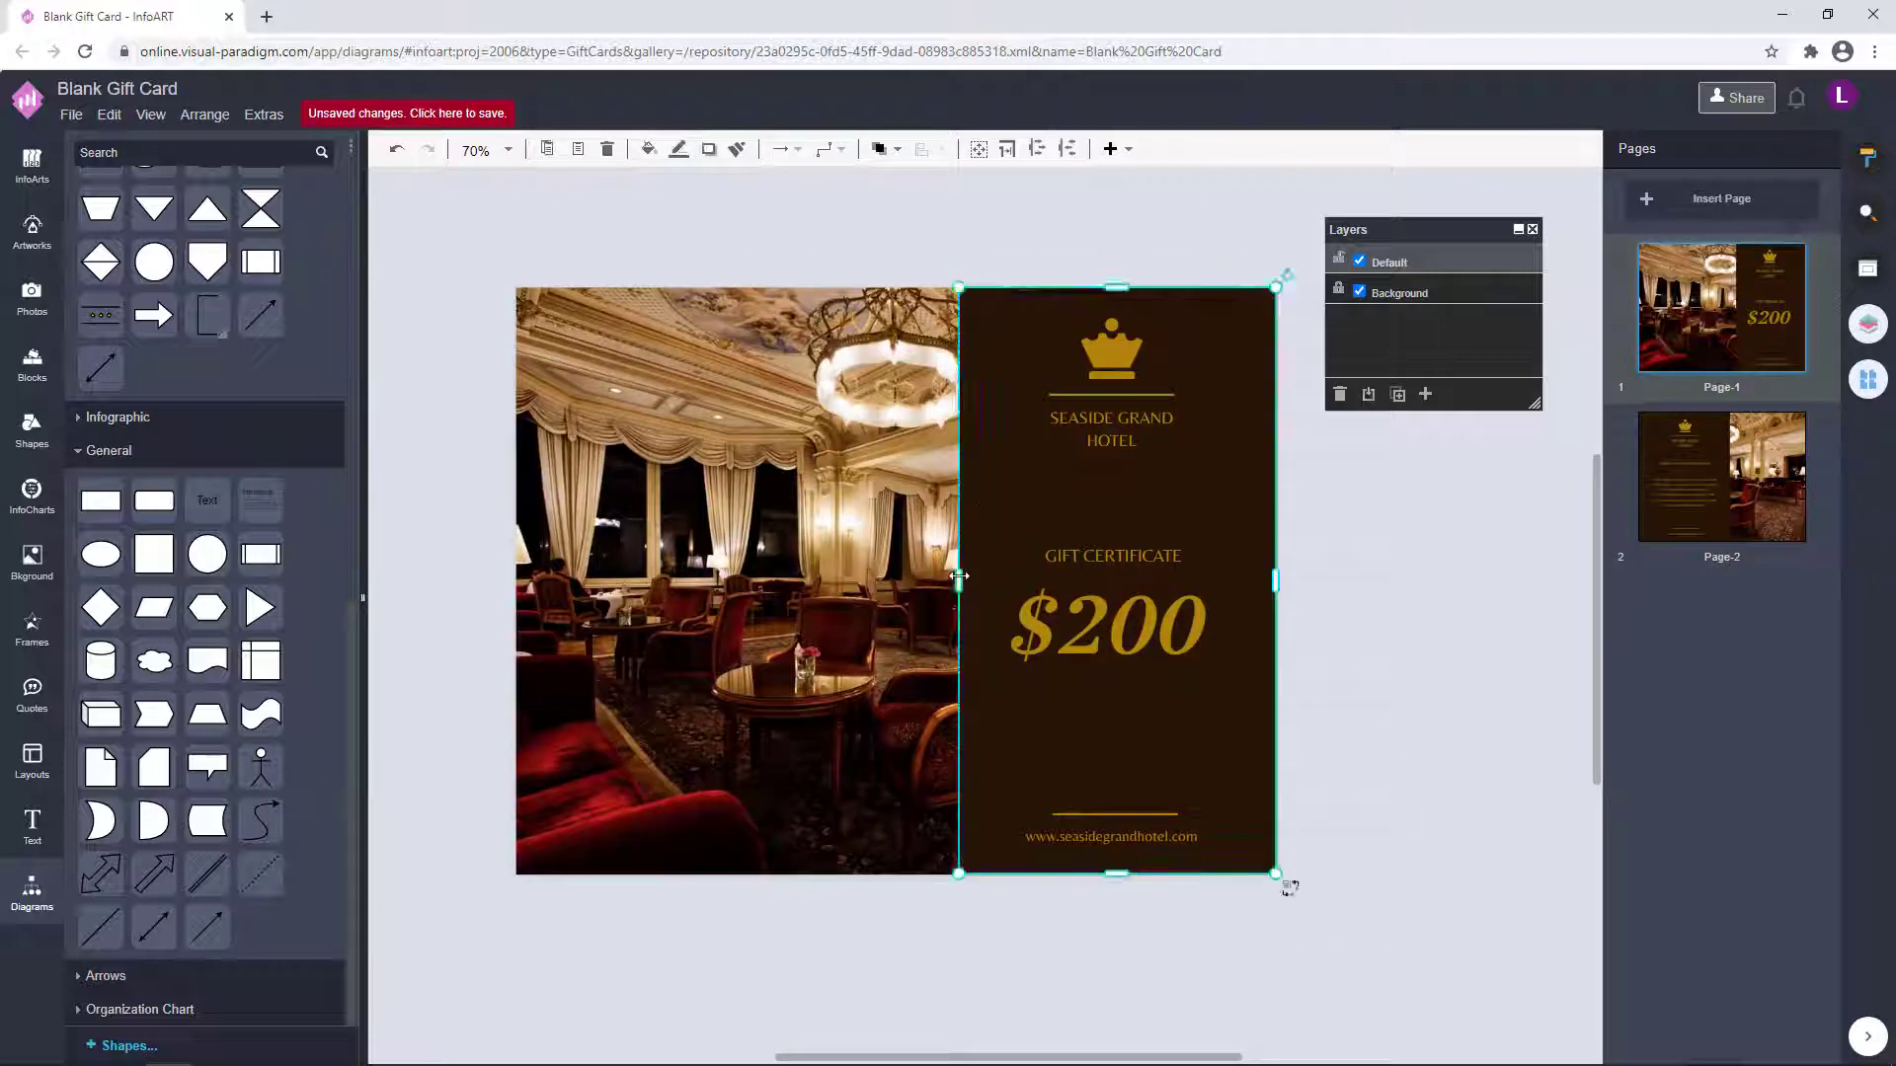
pyautogui.moveTo(960, 581); pyautogui.dragTo(955, 580)
pyautogui.click(992, 265)
pyautogui.moveTo(751, 401); pyautogui.dragTo(749, 416)
# - Try the gilded theatre balcony photo as the background of page 1, then undo the replacement
pyautogui.click(32, 297)
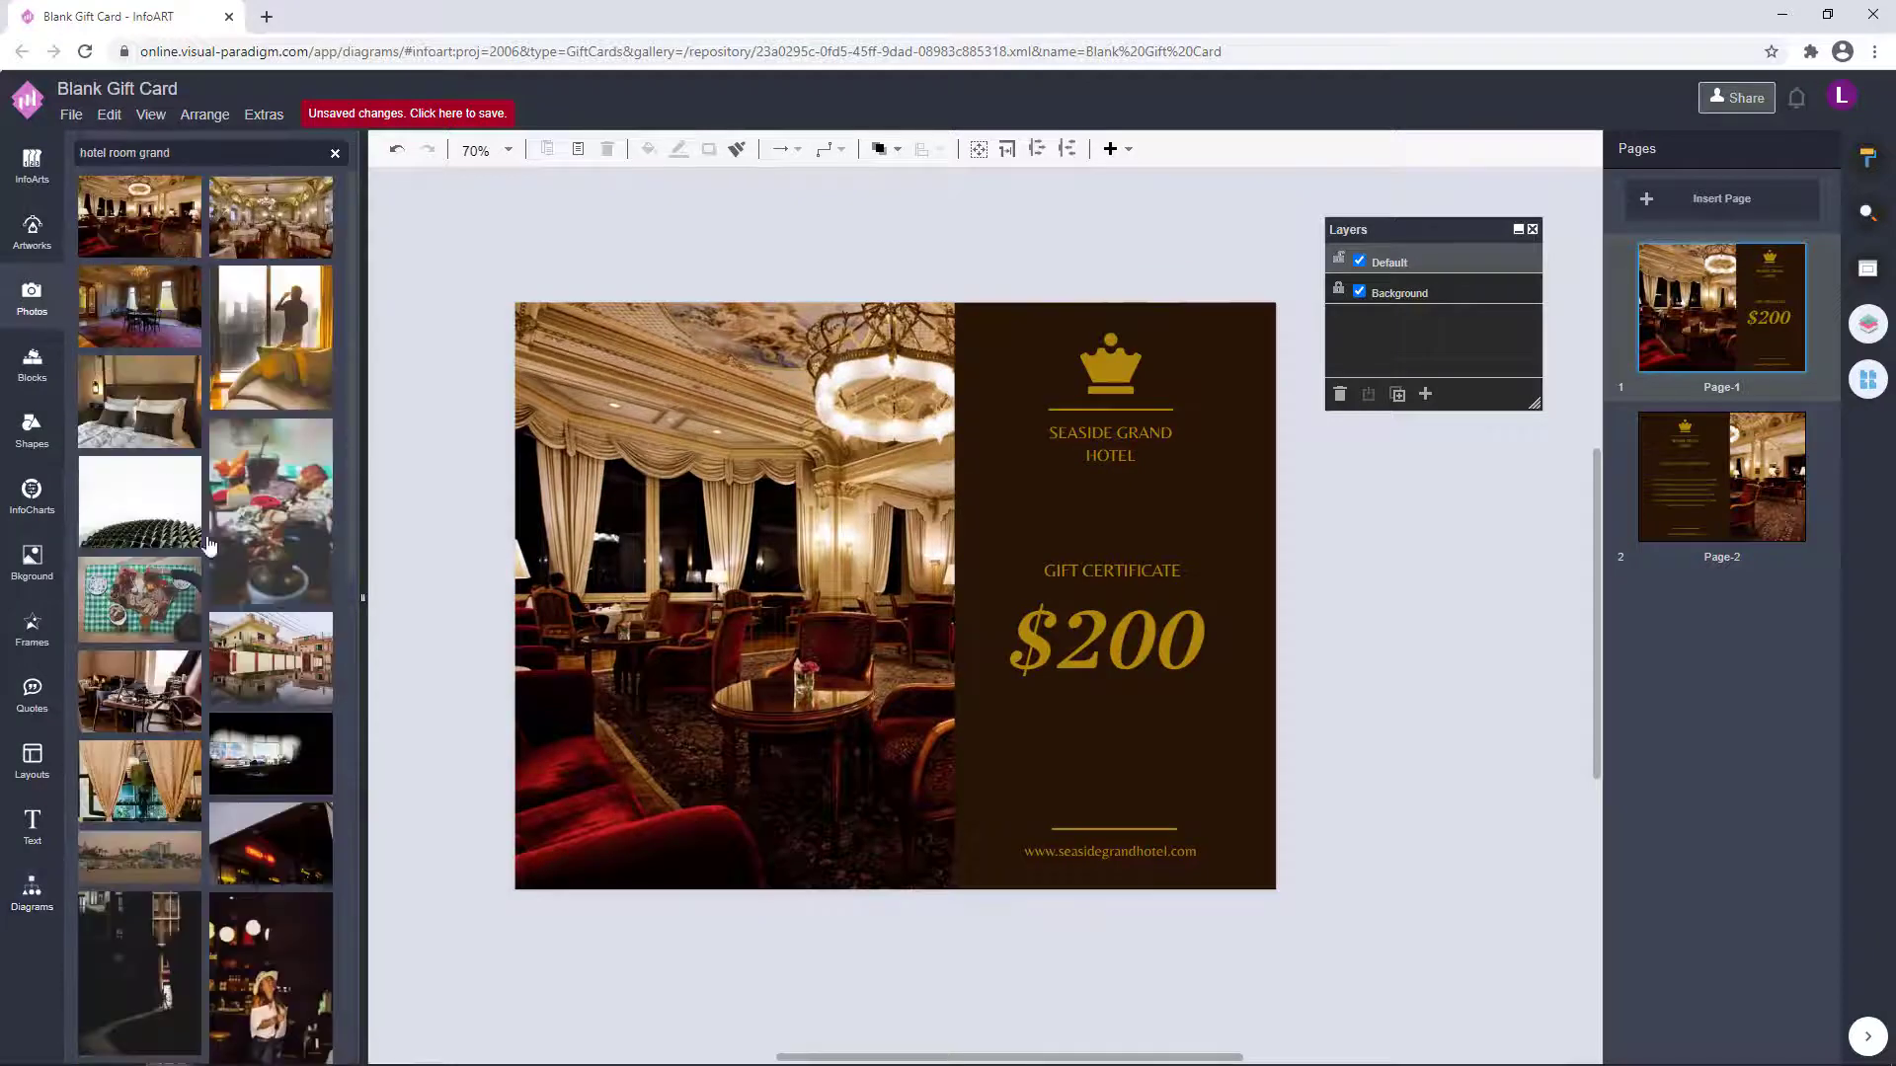
pyautogui.moveTo(139, 345); pyautogui.dragTo(543, 399)
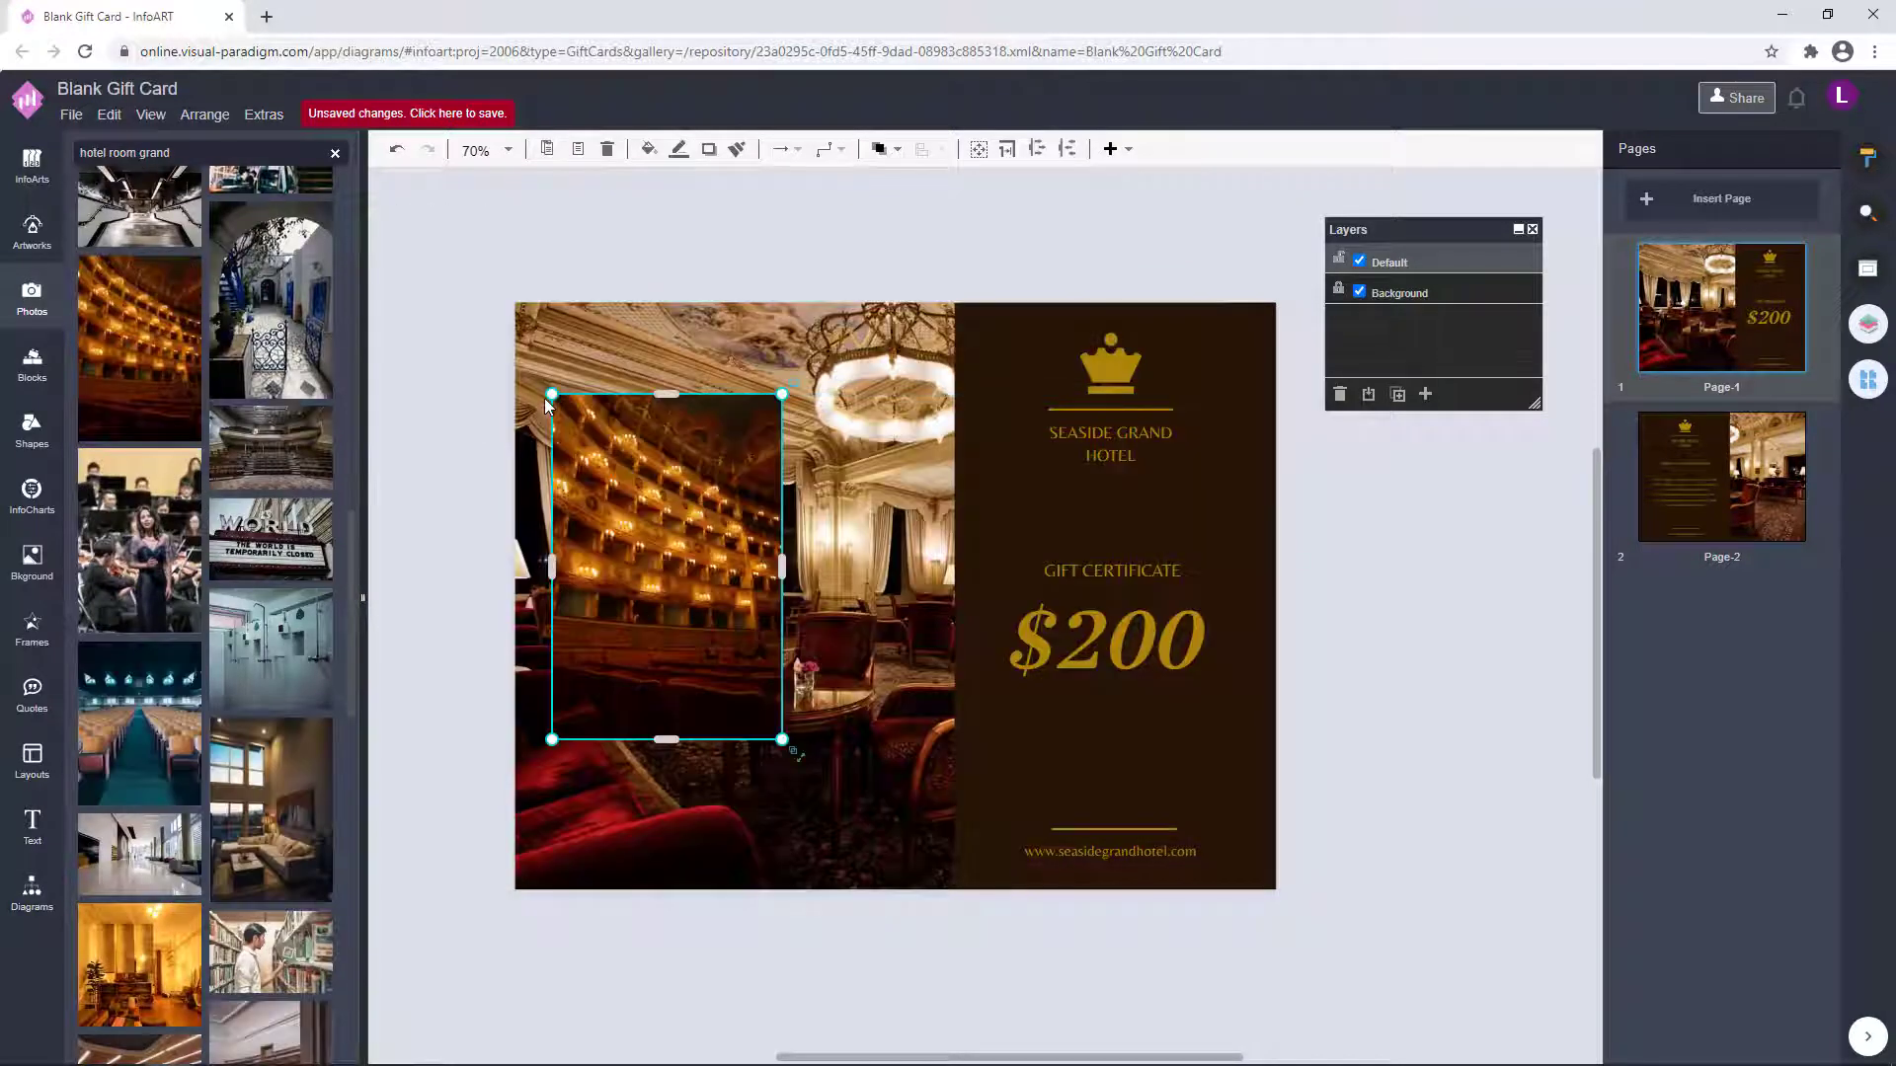
pyautogui.hotkey('ctrl', 'z')
pyautogui.moveTo(136, 370); pyautogui.dragTo(538, 348)
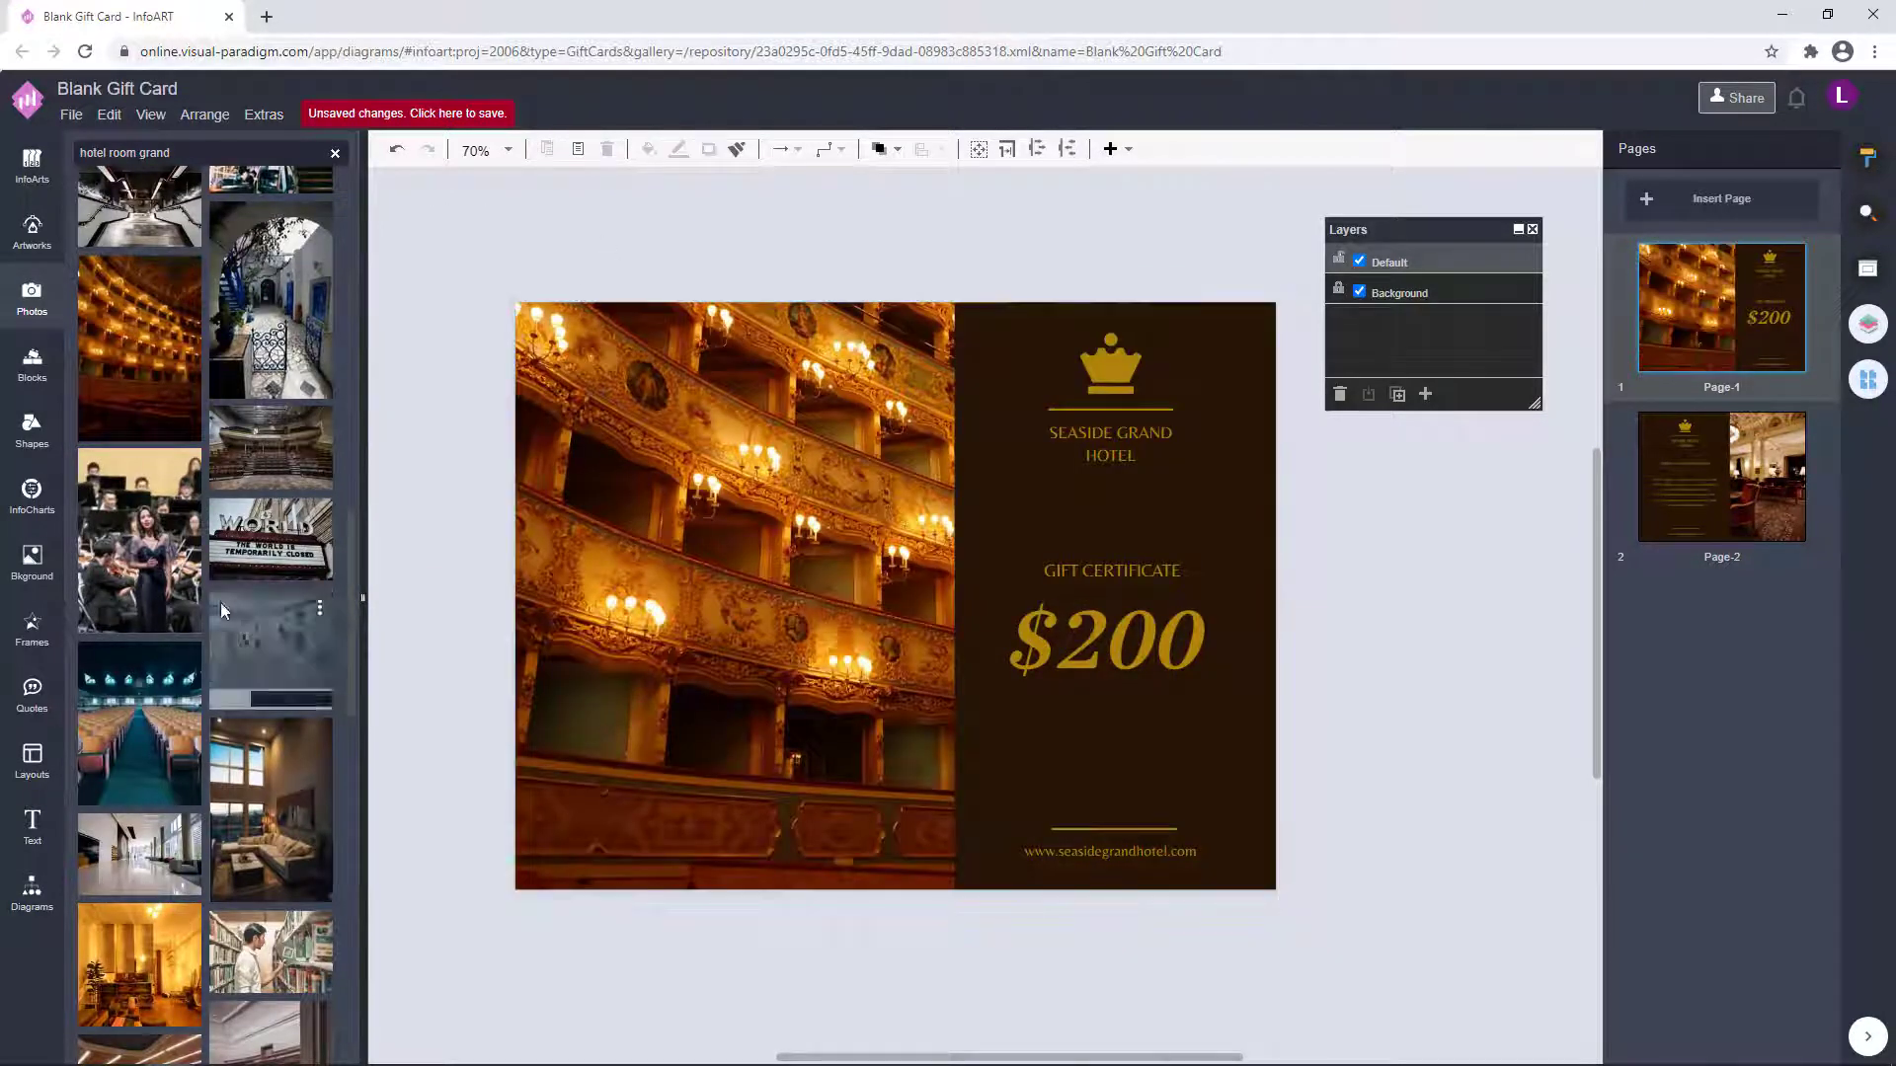
pyautogui.scroll(15, 221, 603)
pyautogui.hotkey('ctrl', 'z')
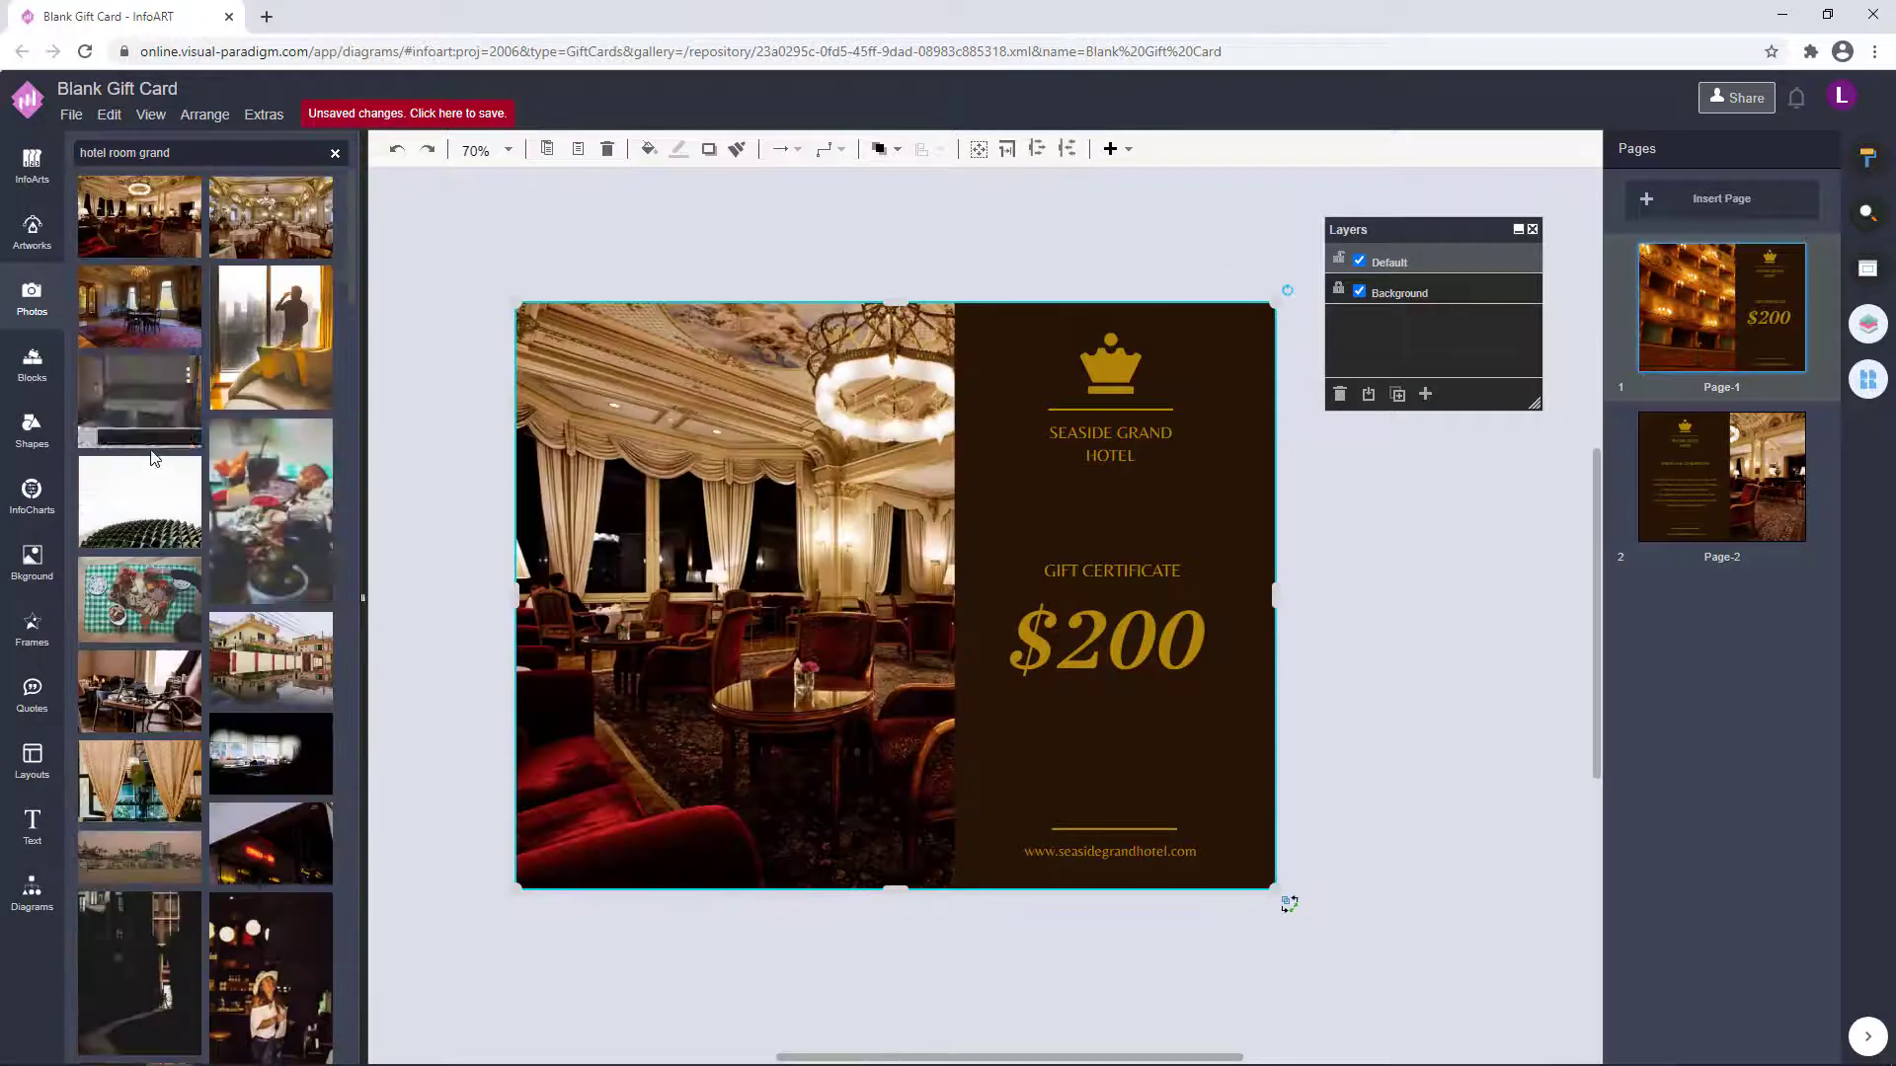
# - Try the chandelier dining room photo as the background of page 1 and browse further photos
pyautogui.moveTo(271, 216); pyautogui.dragTo(533, 341)
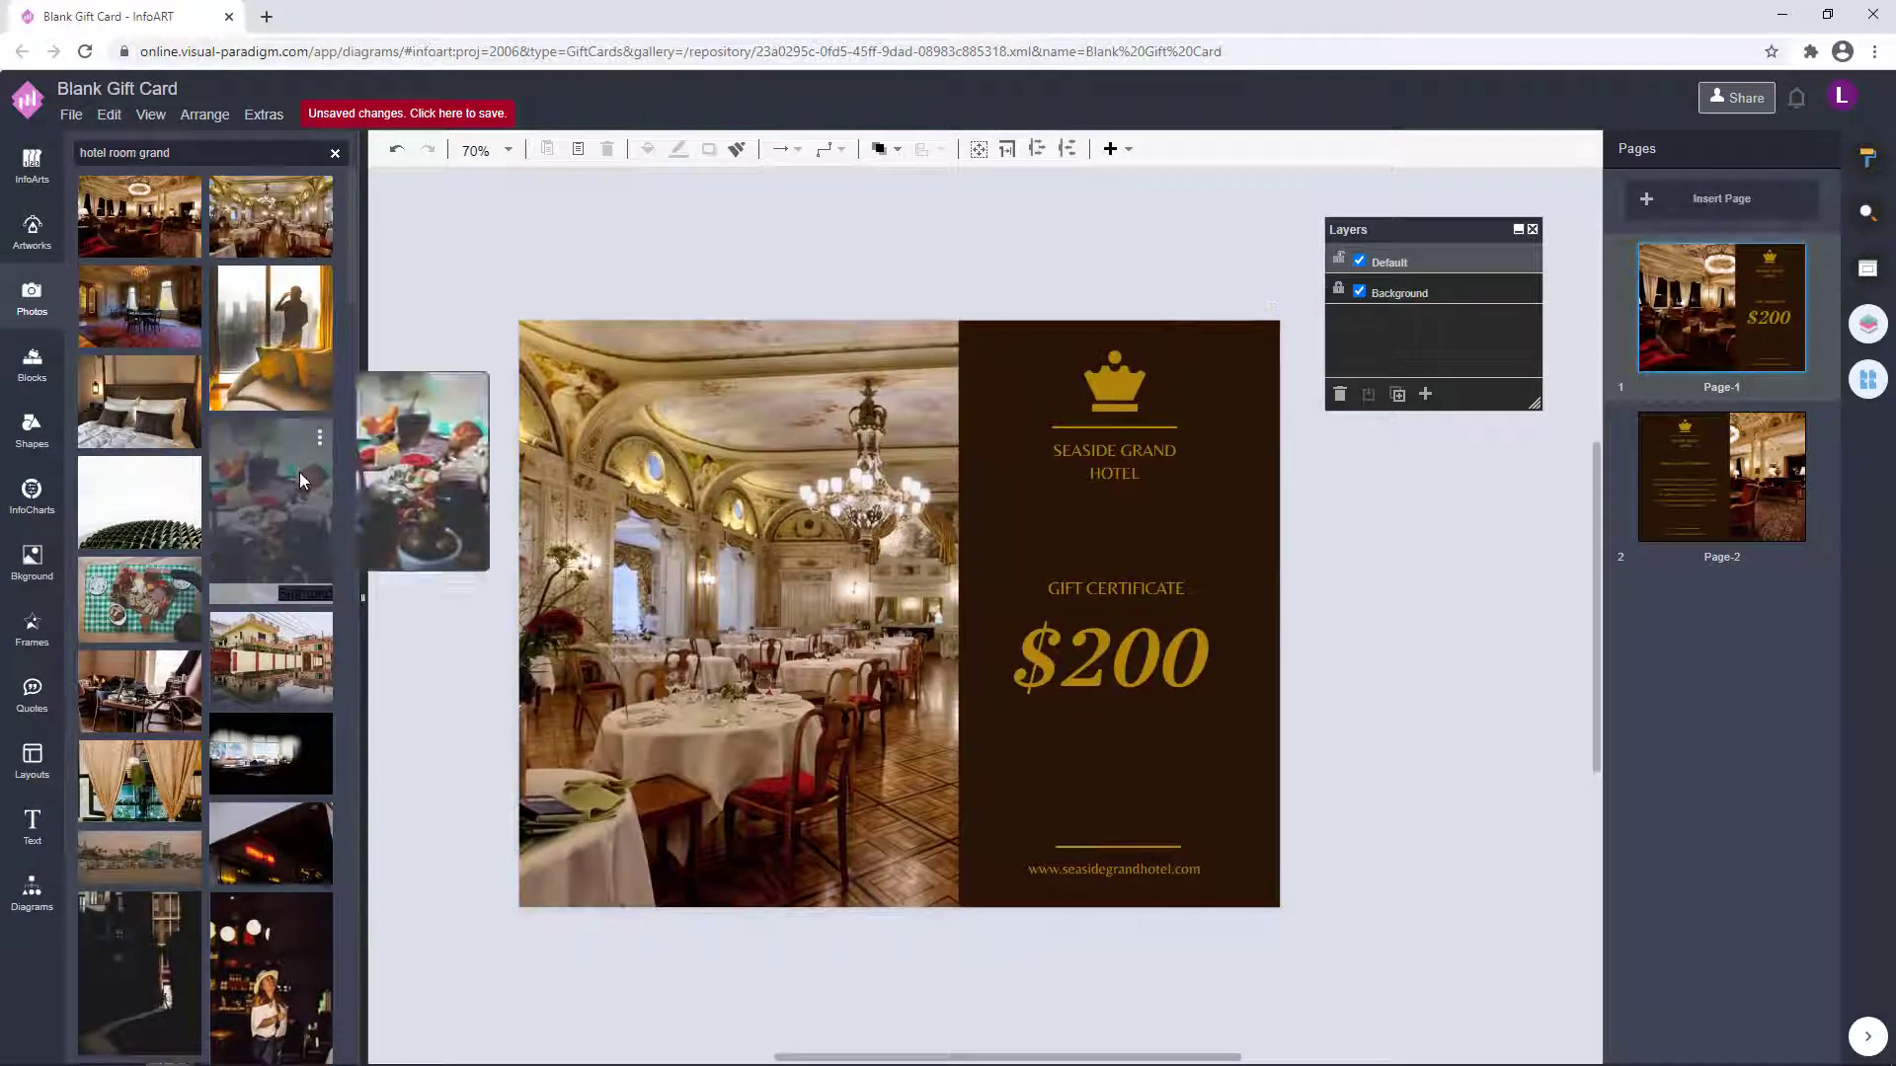
pyautogui.scroll(-15, 253, 265)
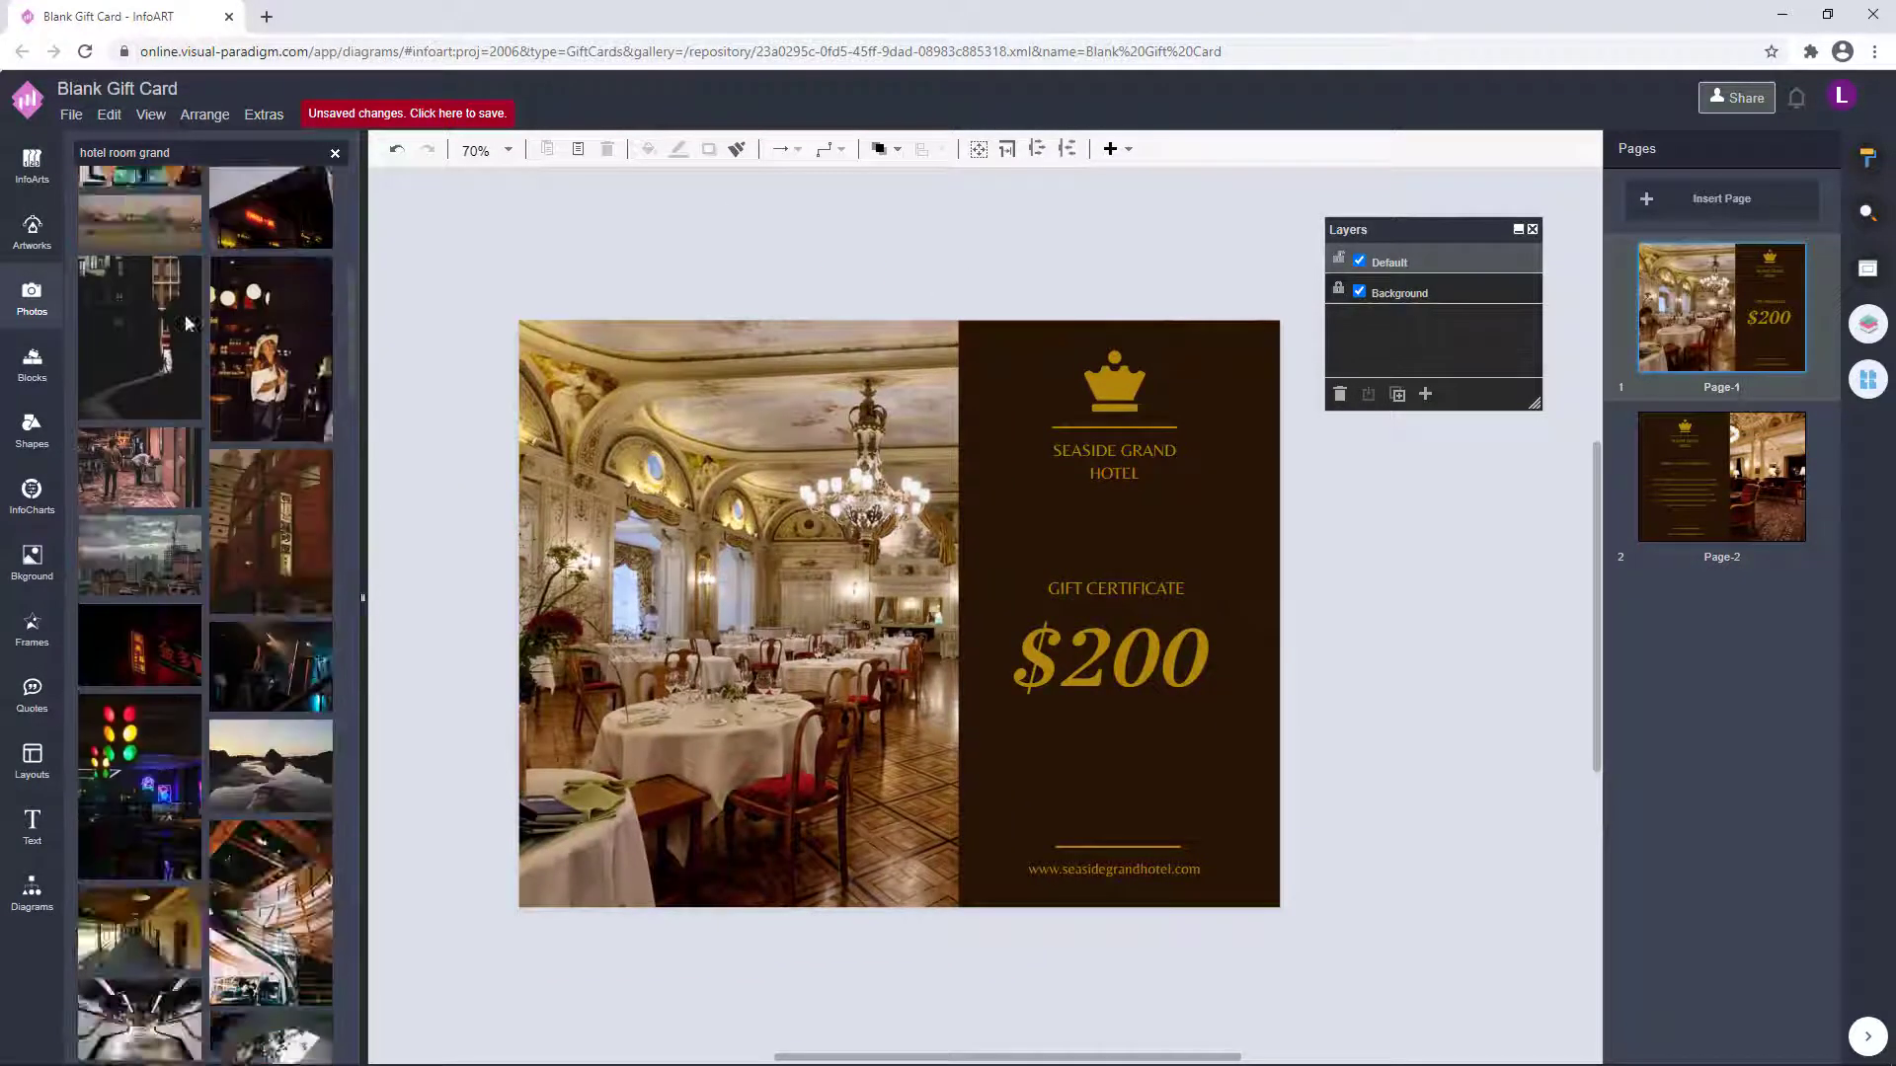
pyautogui.scroll(20, 186, 316)
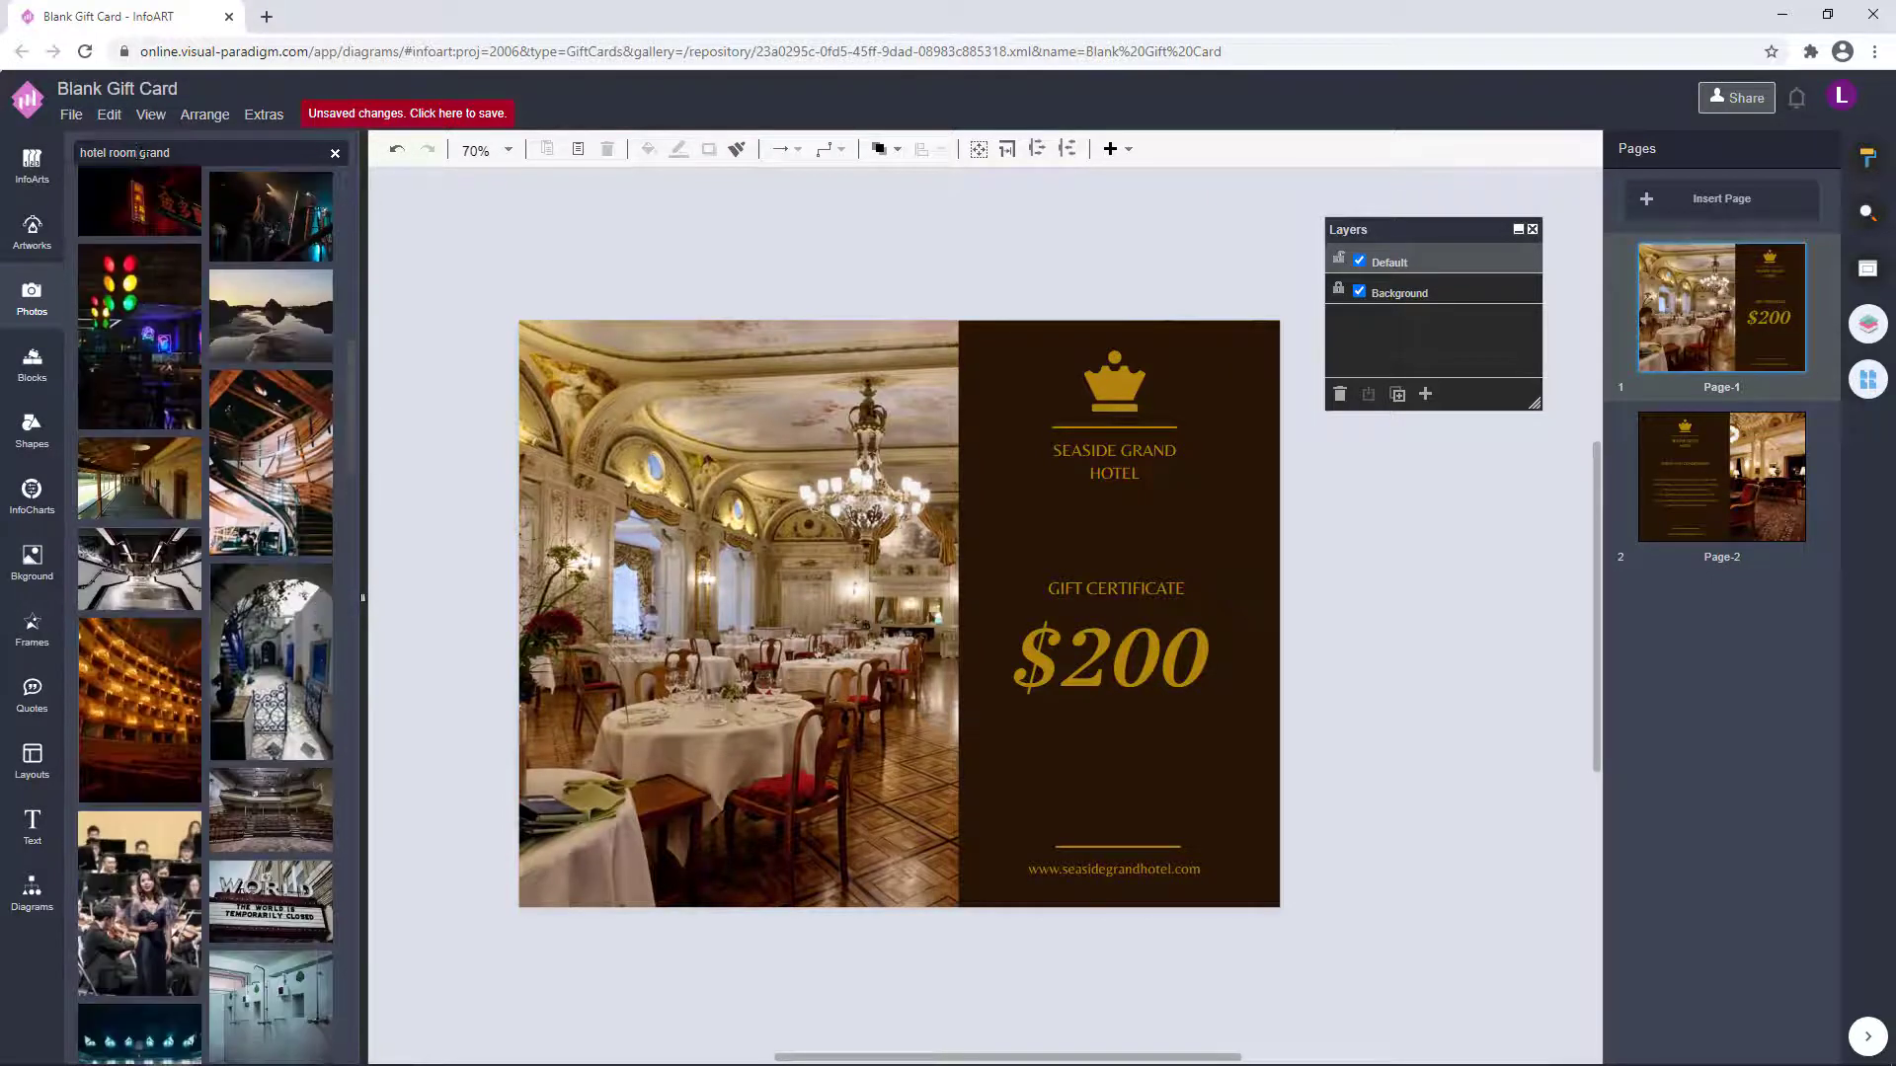
# - Search the photo library for "hotel grand" and try the first poolside photo on page 1, undoing that placement
pyautogui.press('BackSpace')
pyautogui.press('Return')
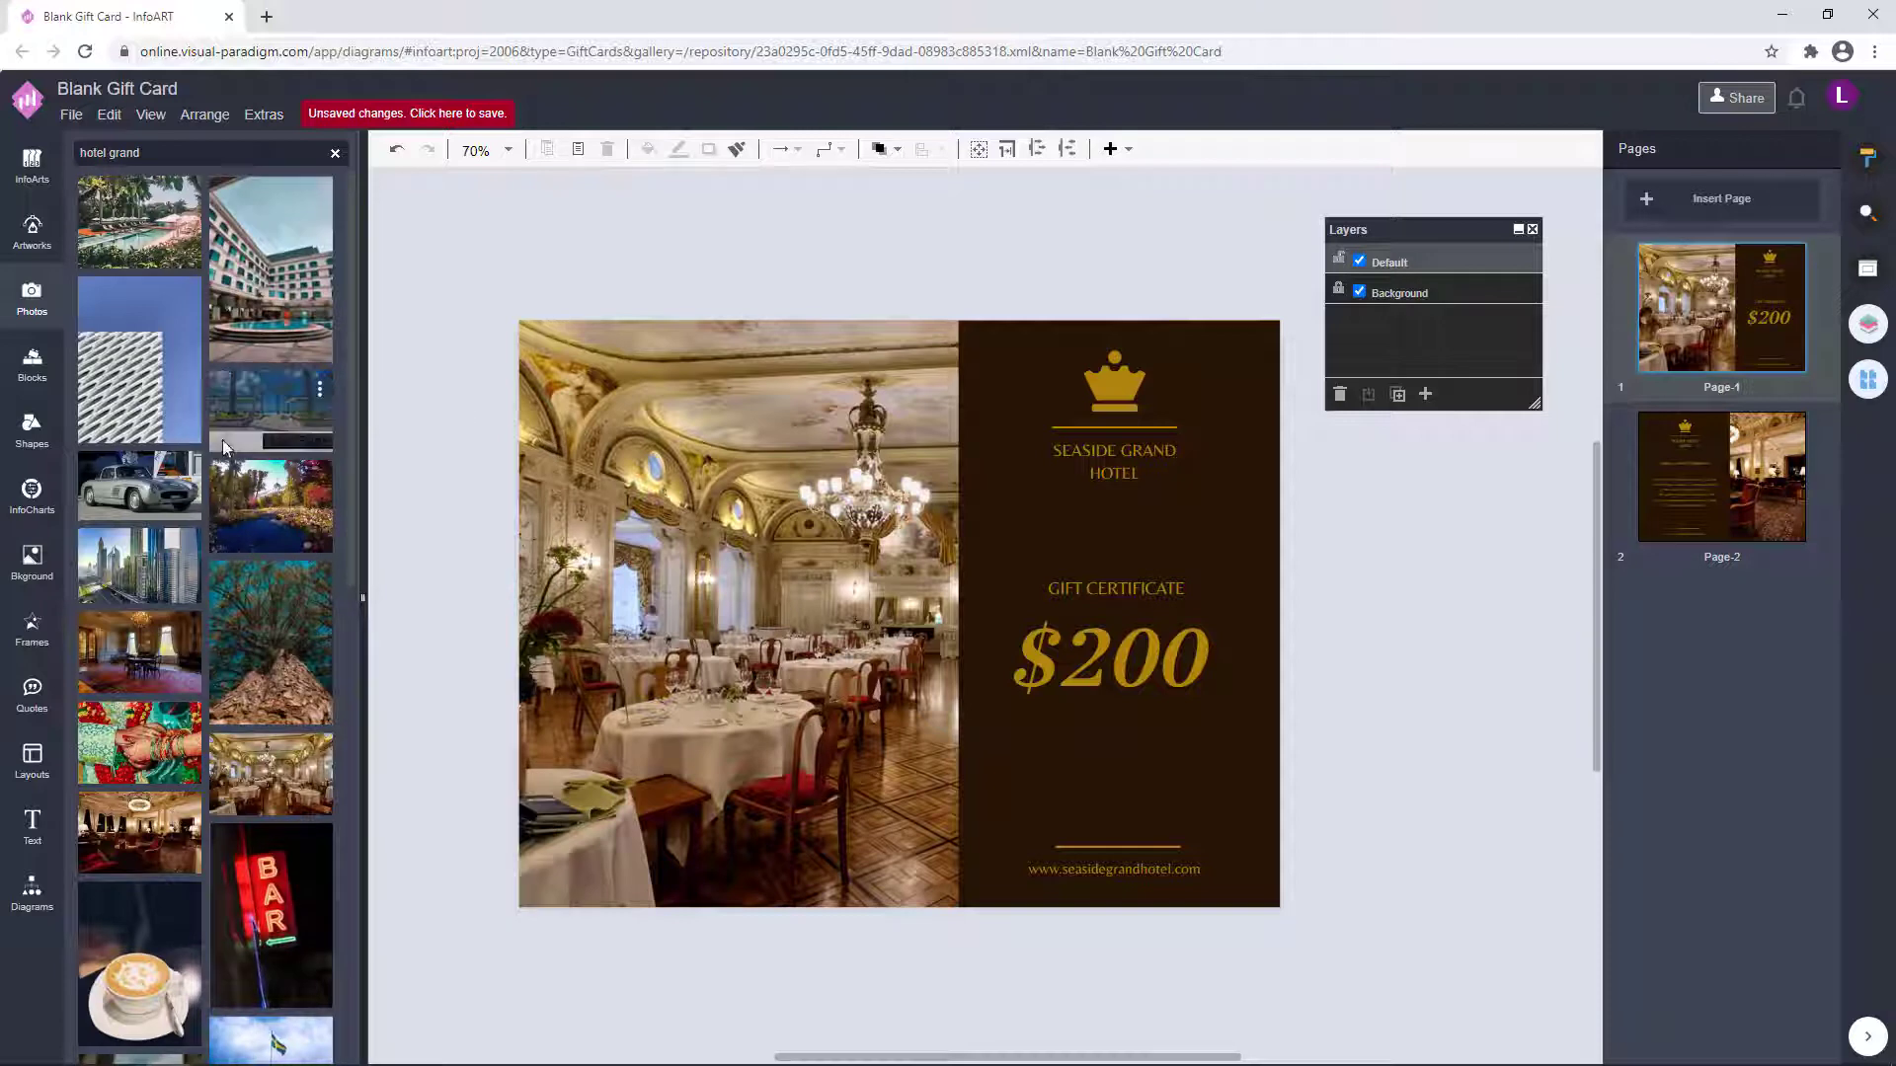
pyautogui.moveTo(146, 225); pyautogui.dragTo(771, 490)
pyautogui.hotkey('ctrl', 'z')
pyautogui.scroll(-10, 300, 613)
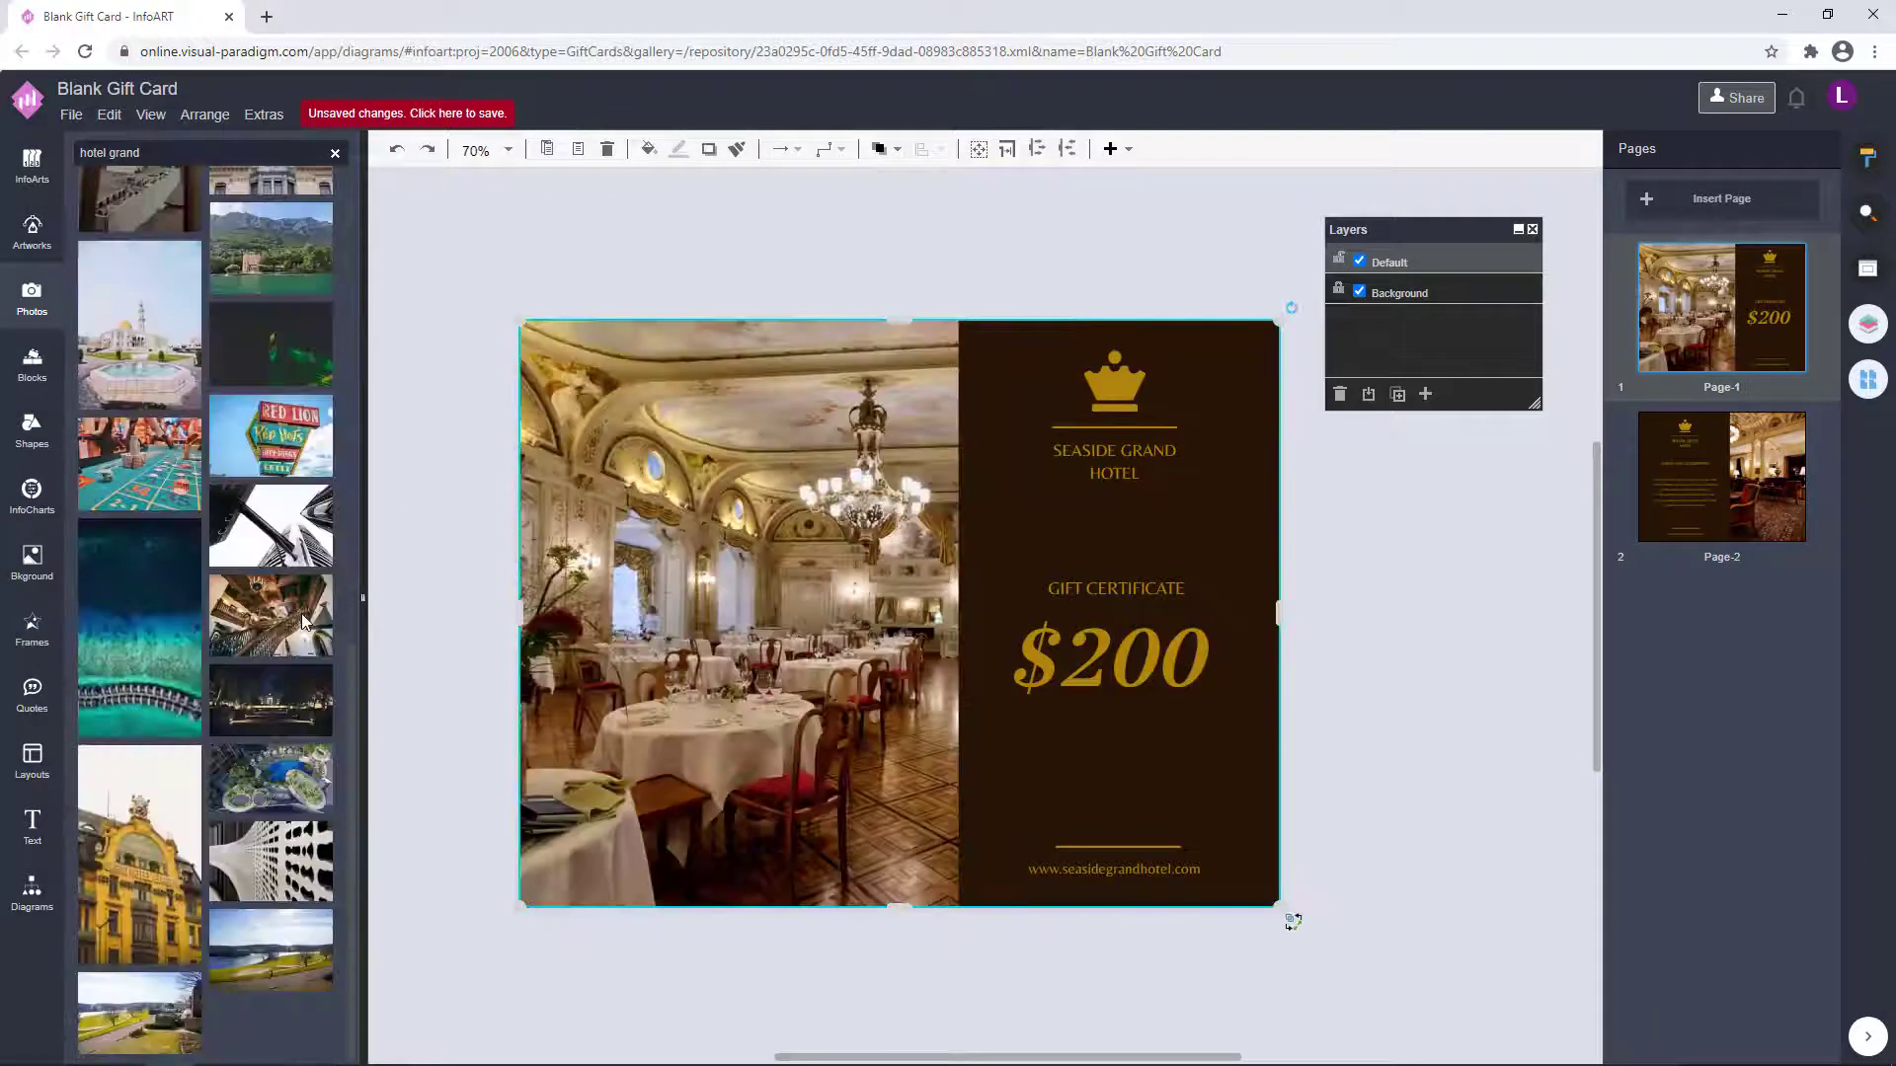
pyautogui.scroll(-10, 306, 571)
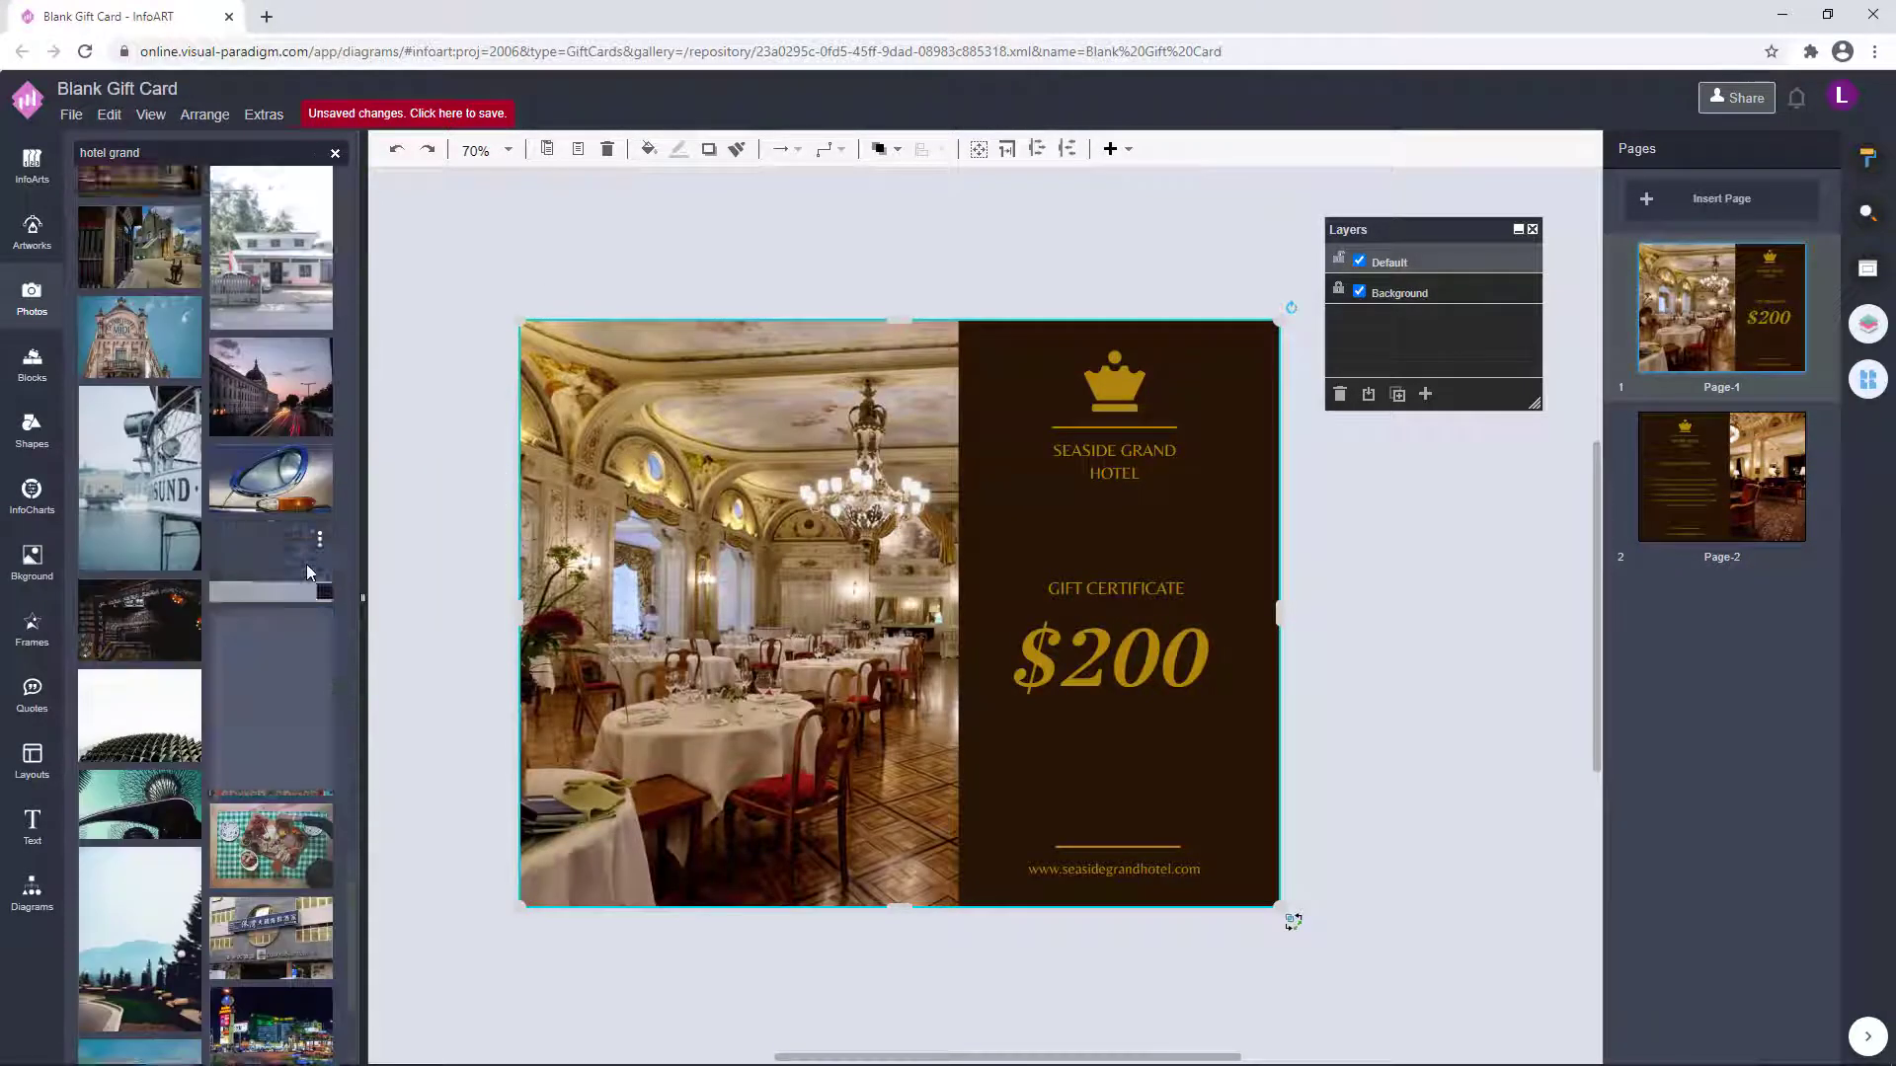
pyautogui.scroll(-5, 310, 572)
# - Compare the dining room front on page 1 with the lounge photo back on page 2
pyautogui.click(430, 511)
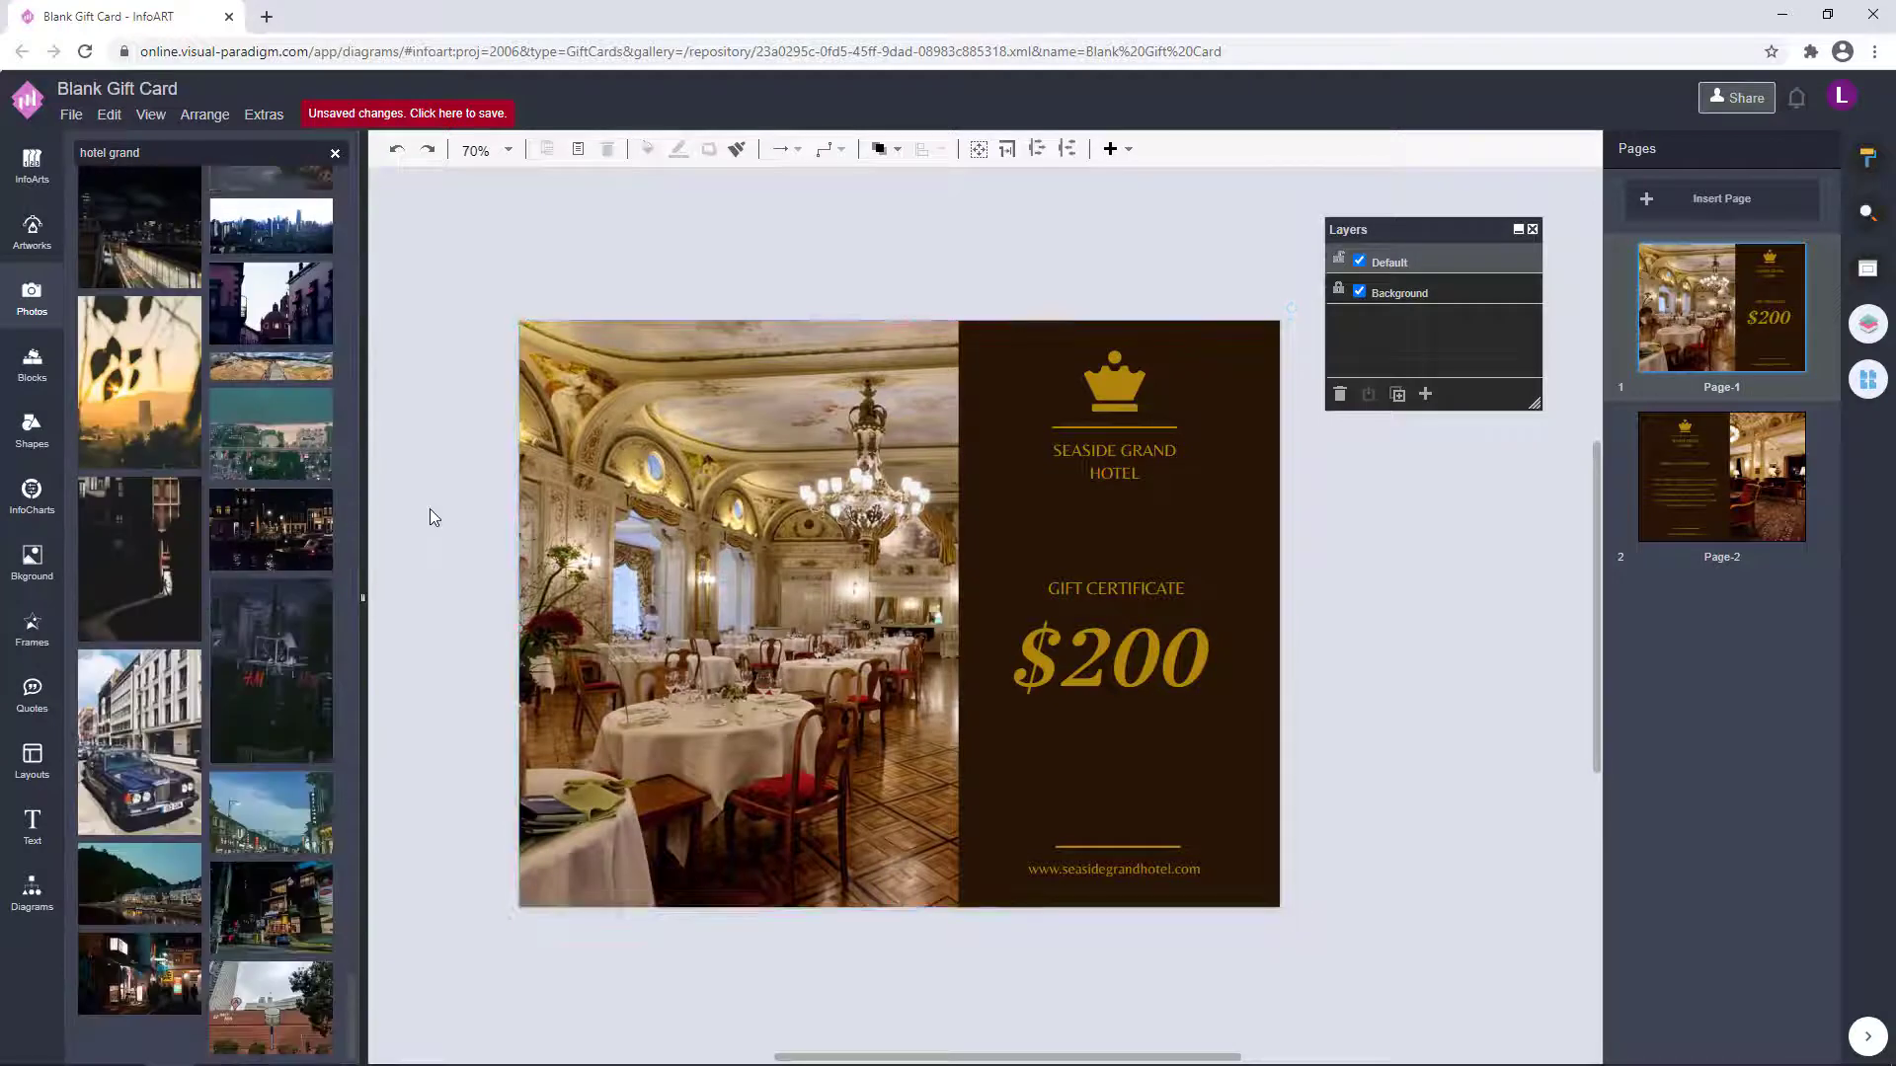
pyautogui.moveTo(1383, 923); pyautogui.dragTo(930, 312)
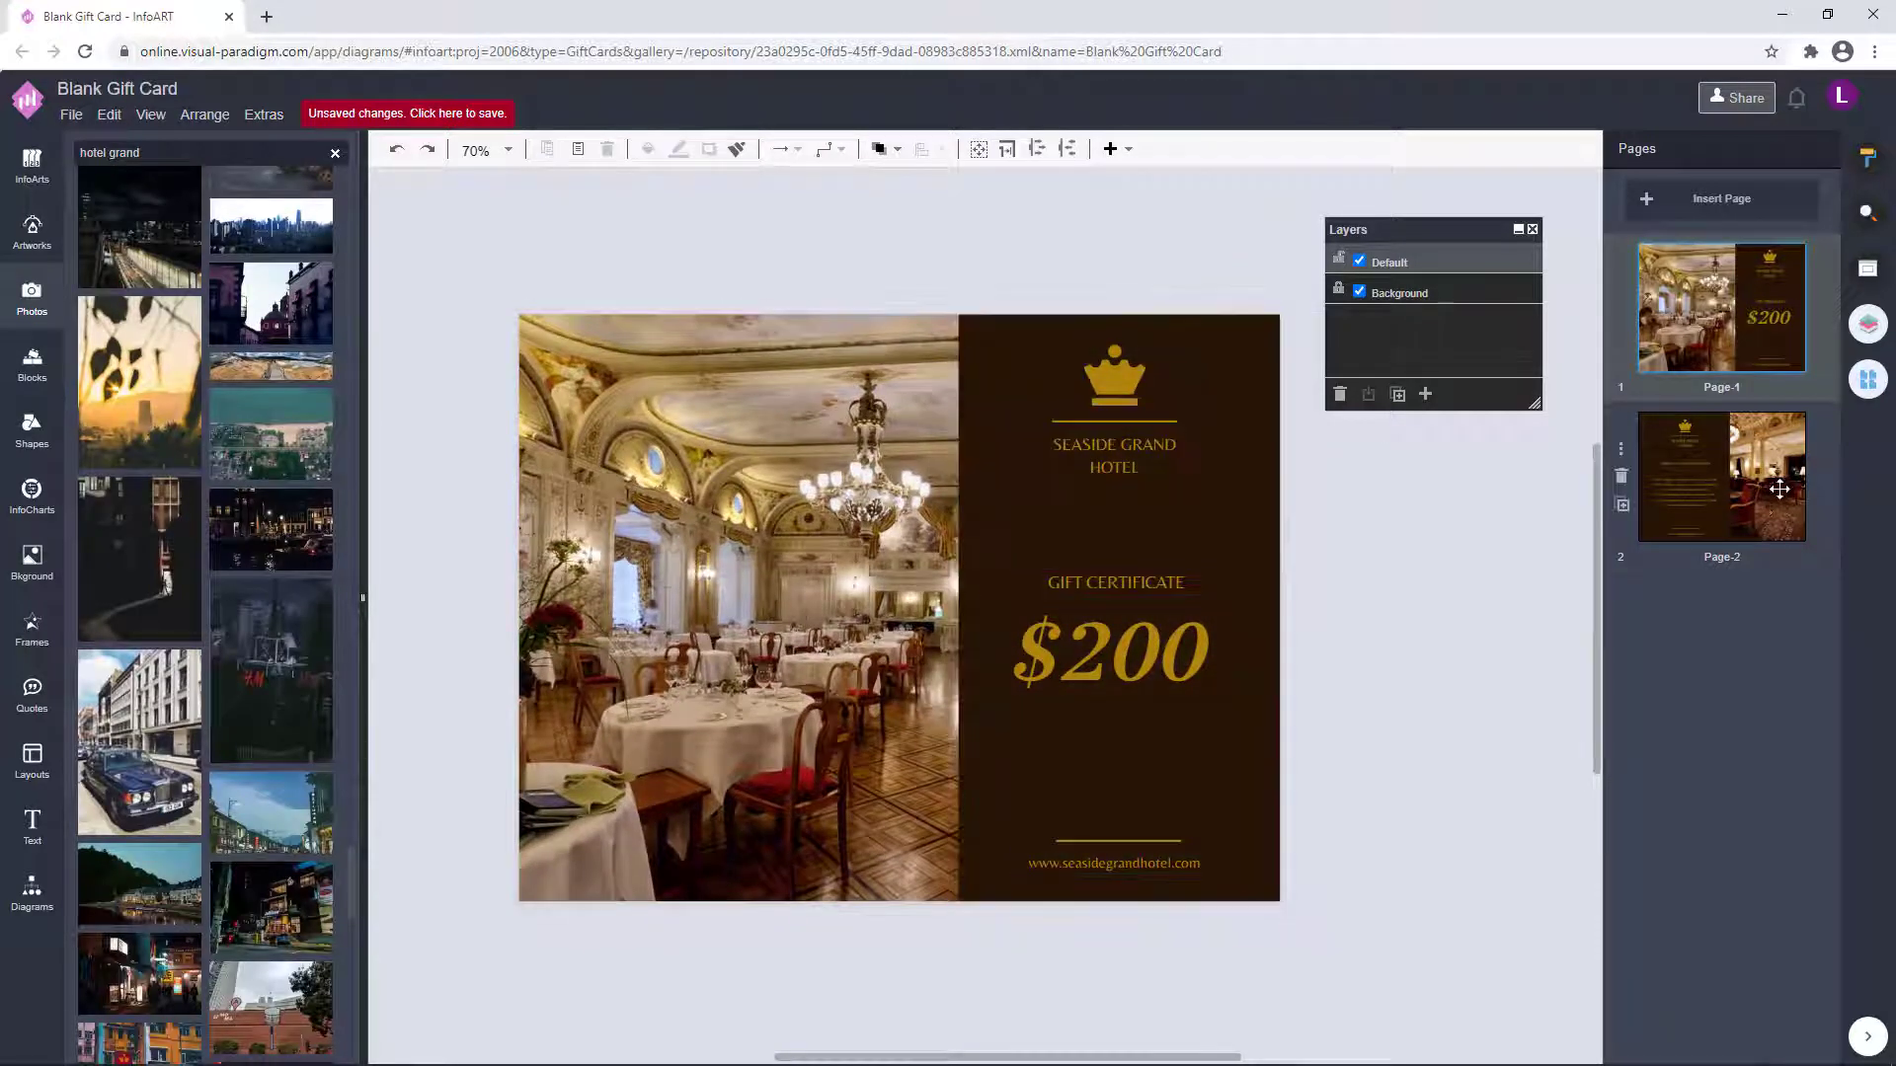
pyautogui.click(1756, 490)
pyautogui.click(1692, 394)
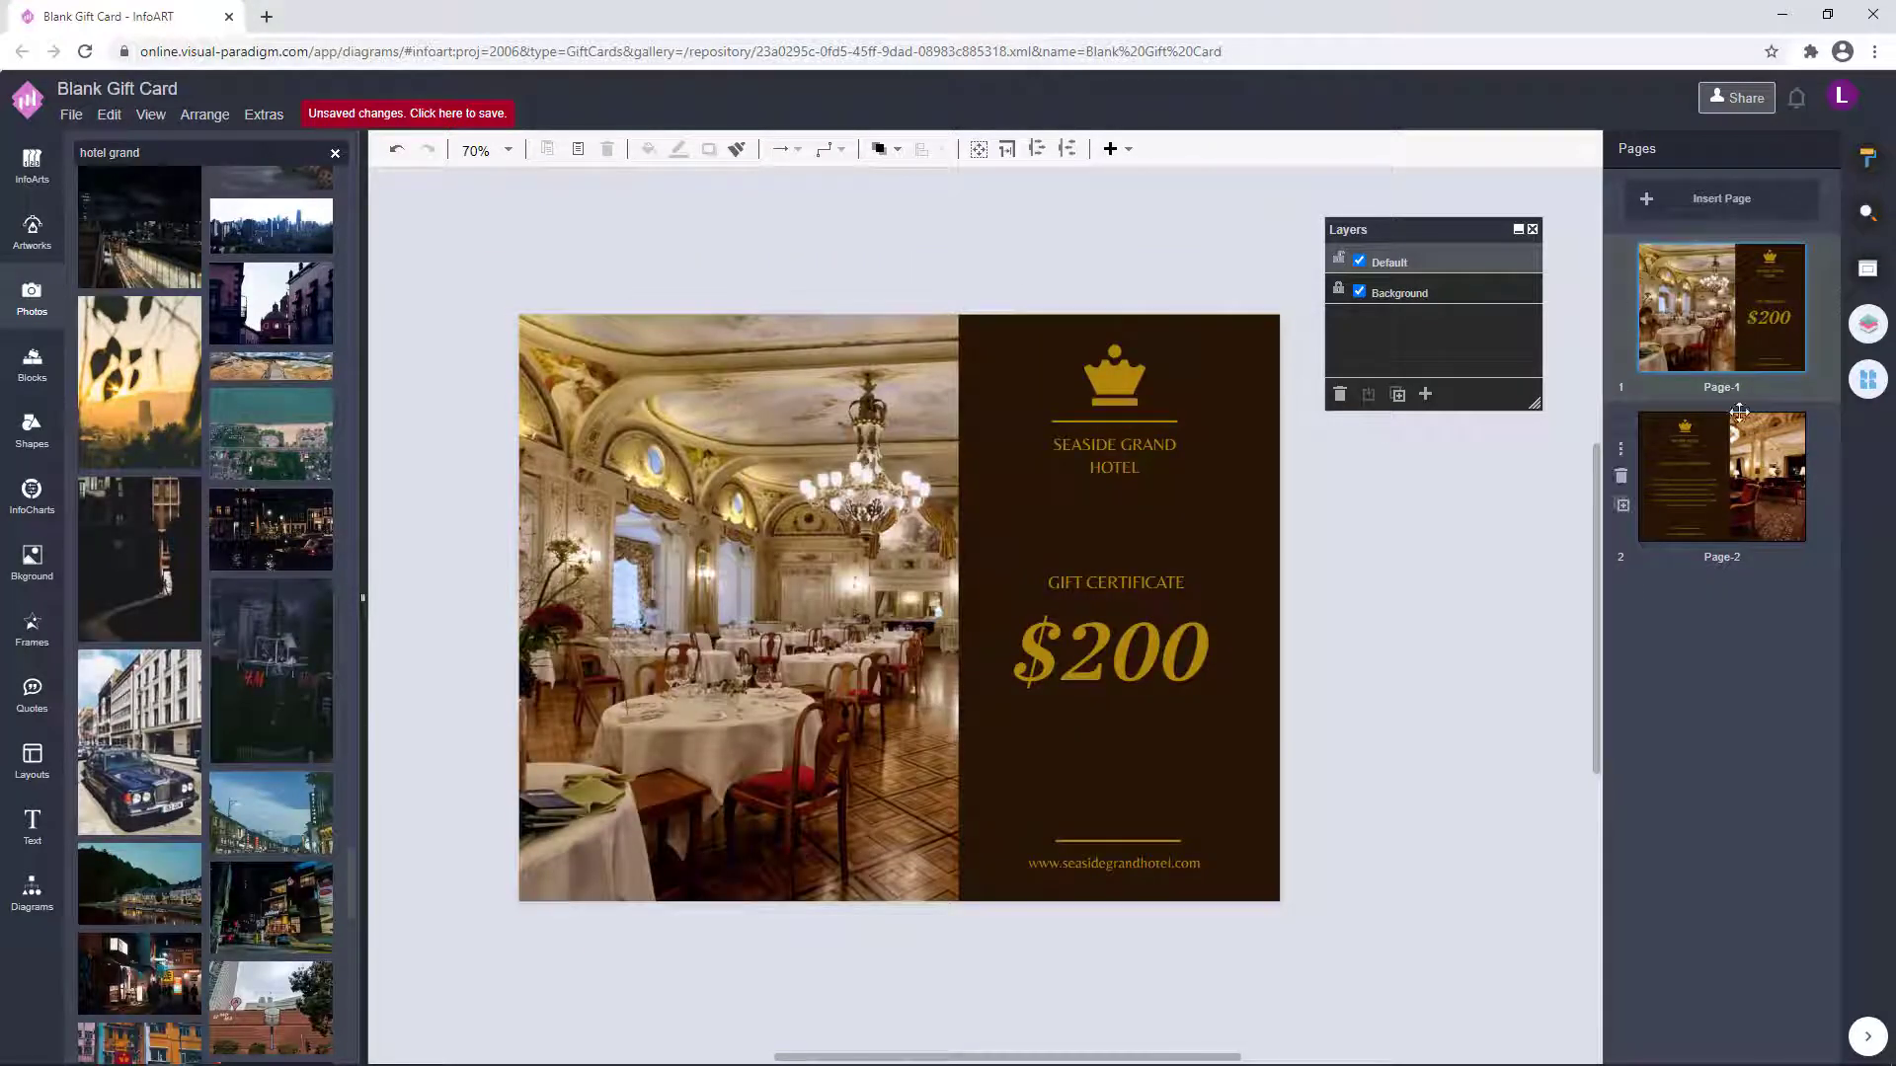
# - Undo the dining room background replacement to restore the lounge photo on page 1
pyautogui.scroll(-10, 326, 494)
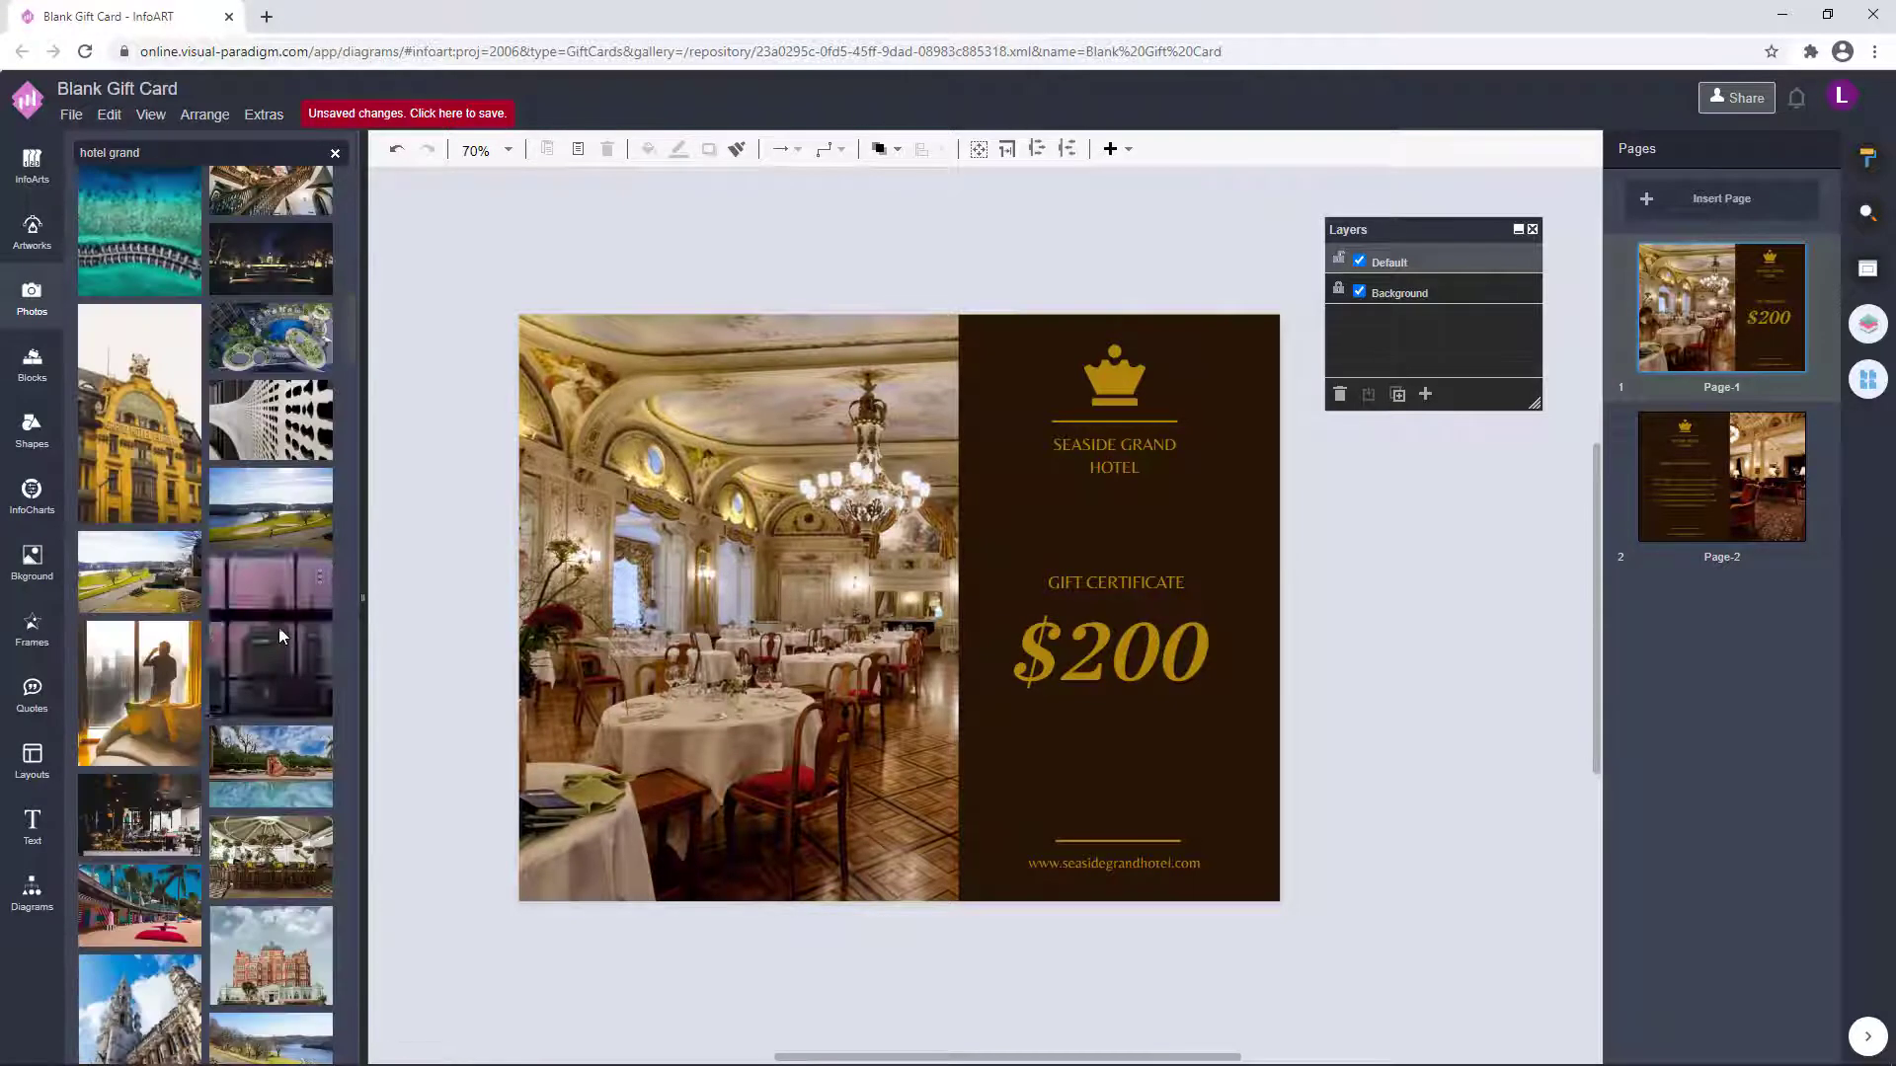
pyautogui.scroll(10, 283, 637)
pyautogui.hotkey('ctrl', 'z')
pyautogui.hotkey('ctrl', 'z')
pyautogui.hotkey('ctrl', 'z')
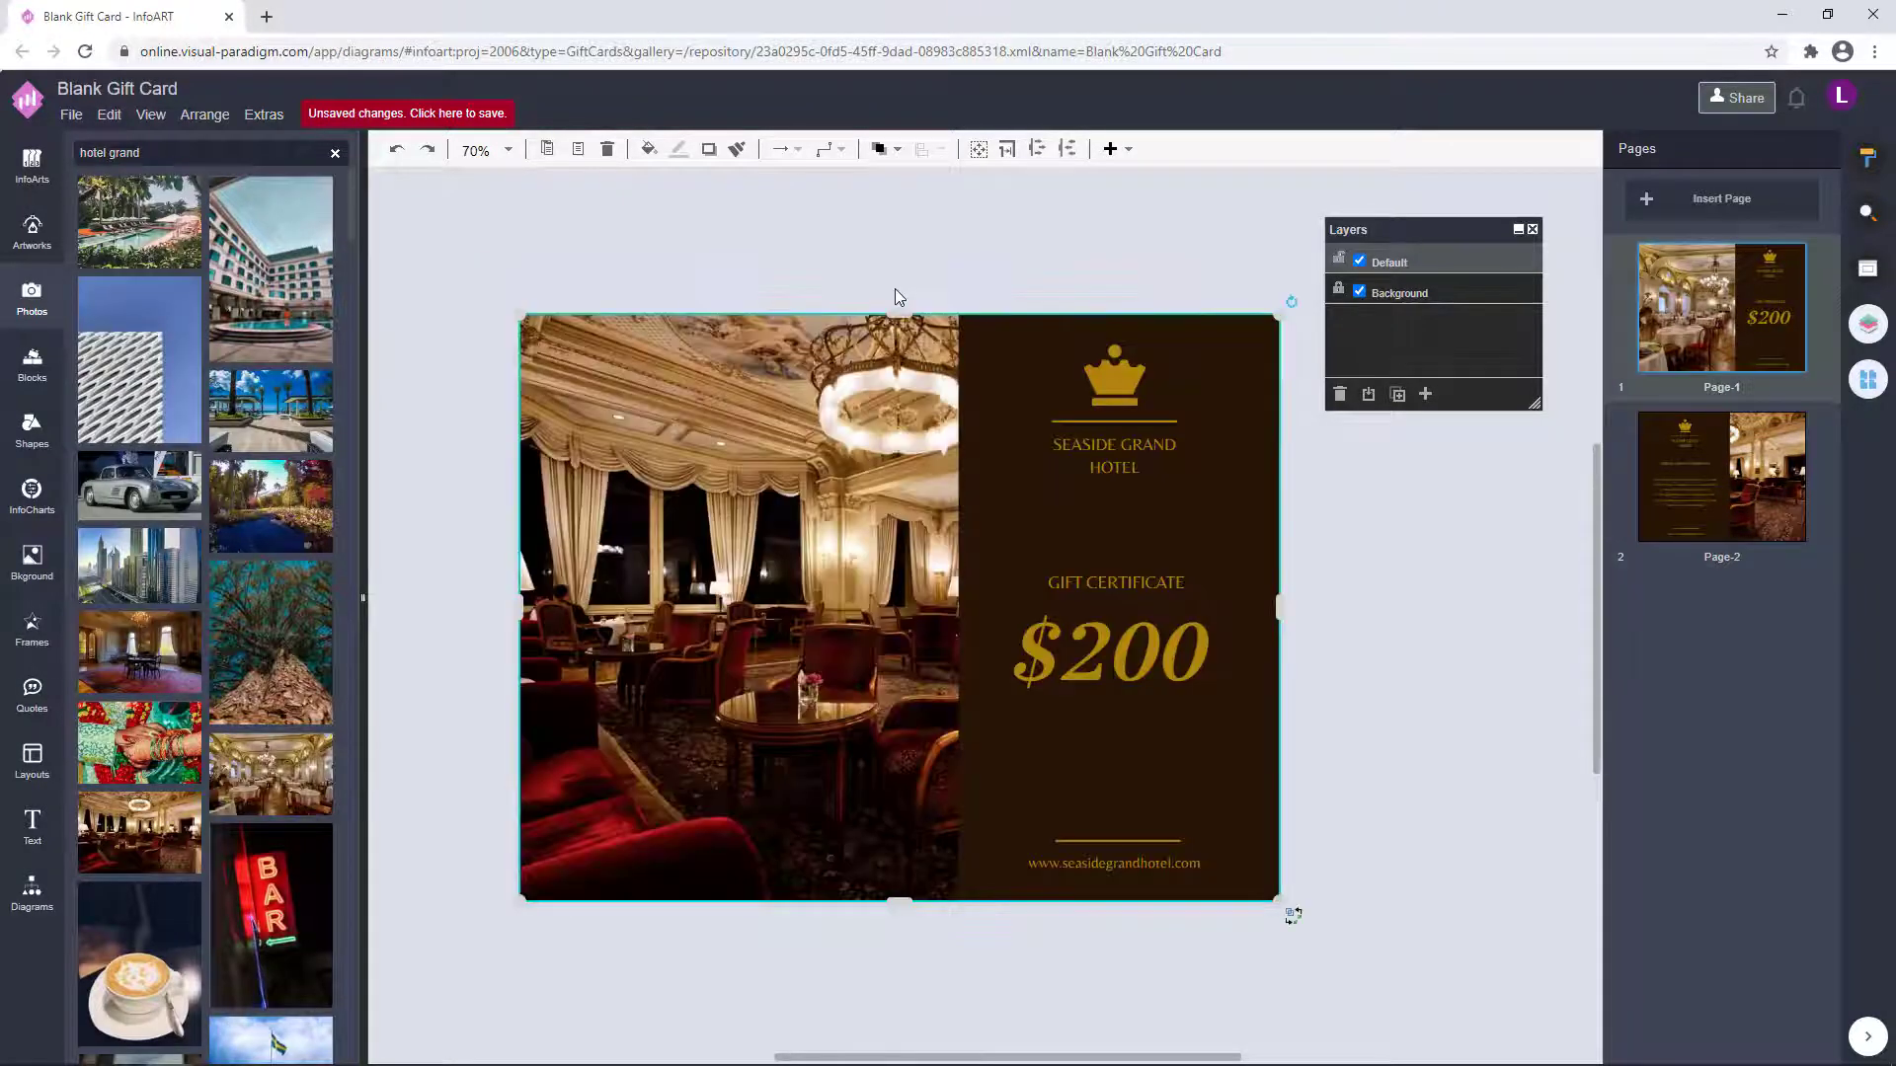
pyautogui.click(895, 289)
# - Check both pages and save the design to VP Online with the filename "Gold Brown Hotel Booking Gift Card"
pyautogui.click(1722, 462)
pyautogui.click(1725, 323)
pyautogui.click(464, 116)
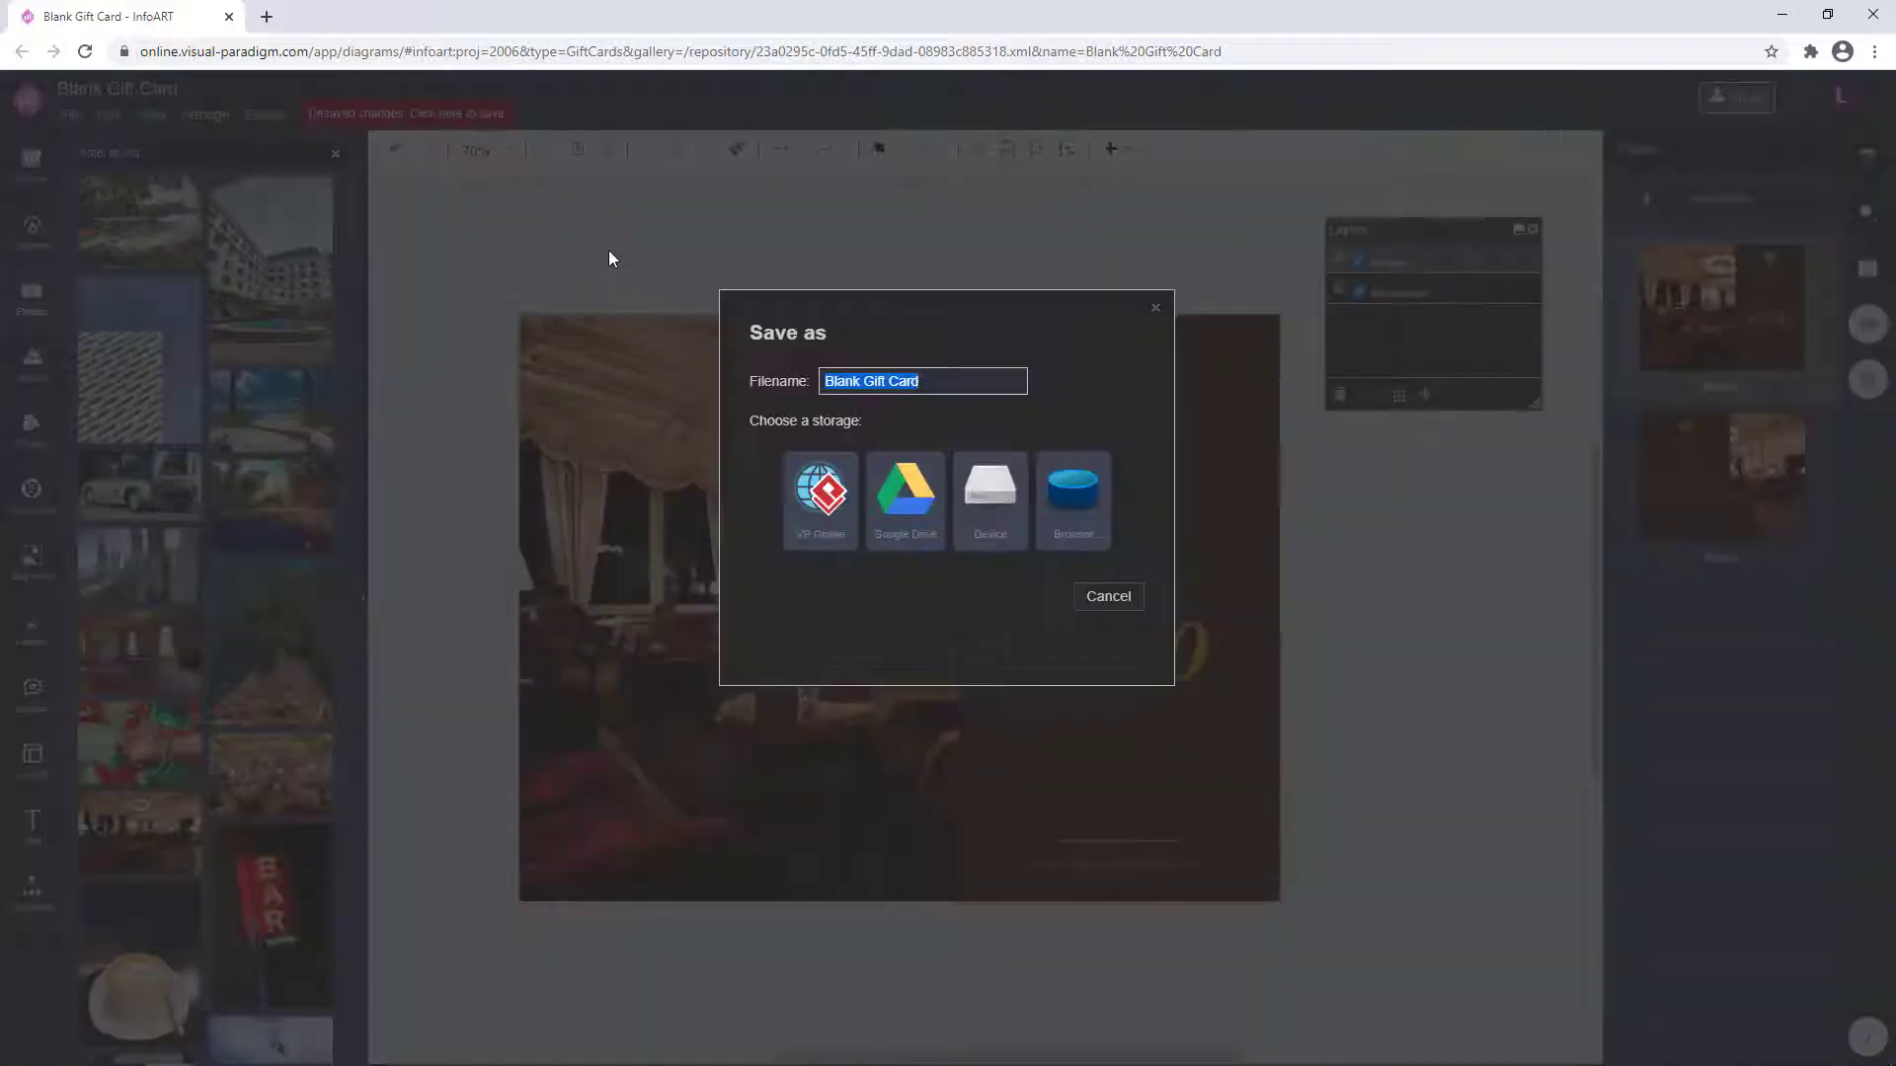
pyautogui.write('Gold Brown Hotel Booking G')
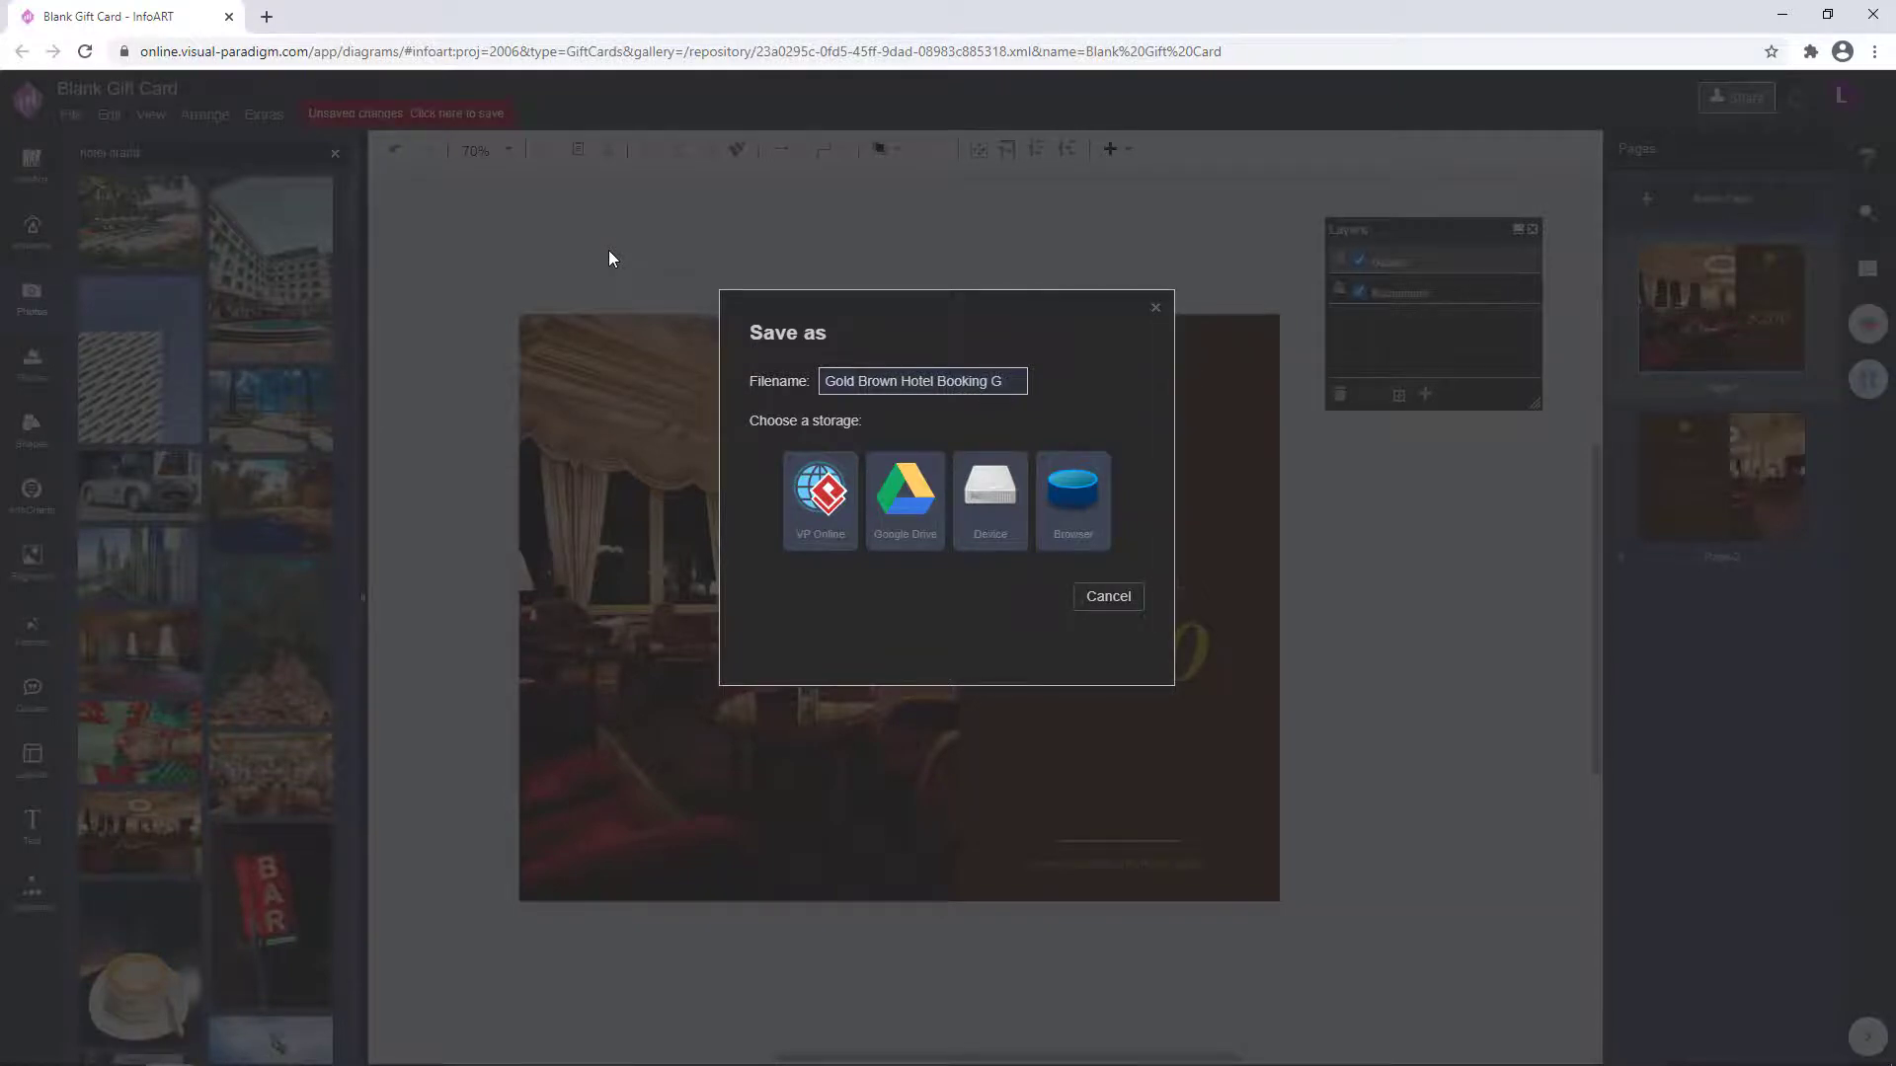
pyautogui.write('ift Card')
pyautogui.hotkey('ctrl', 'a')
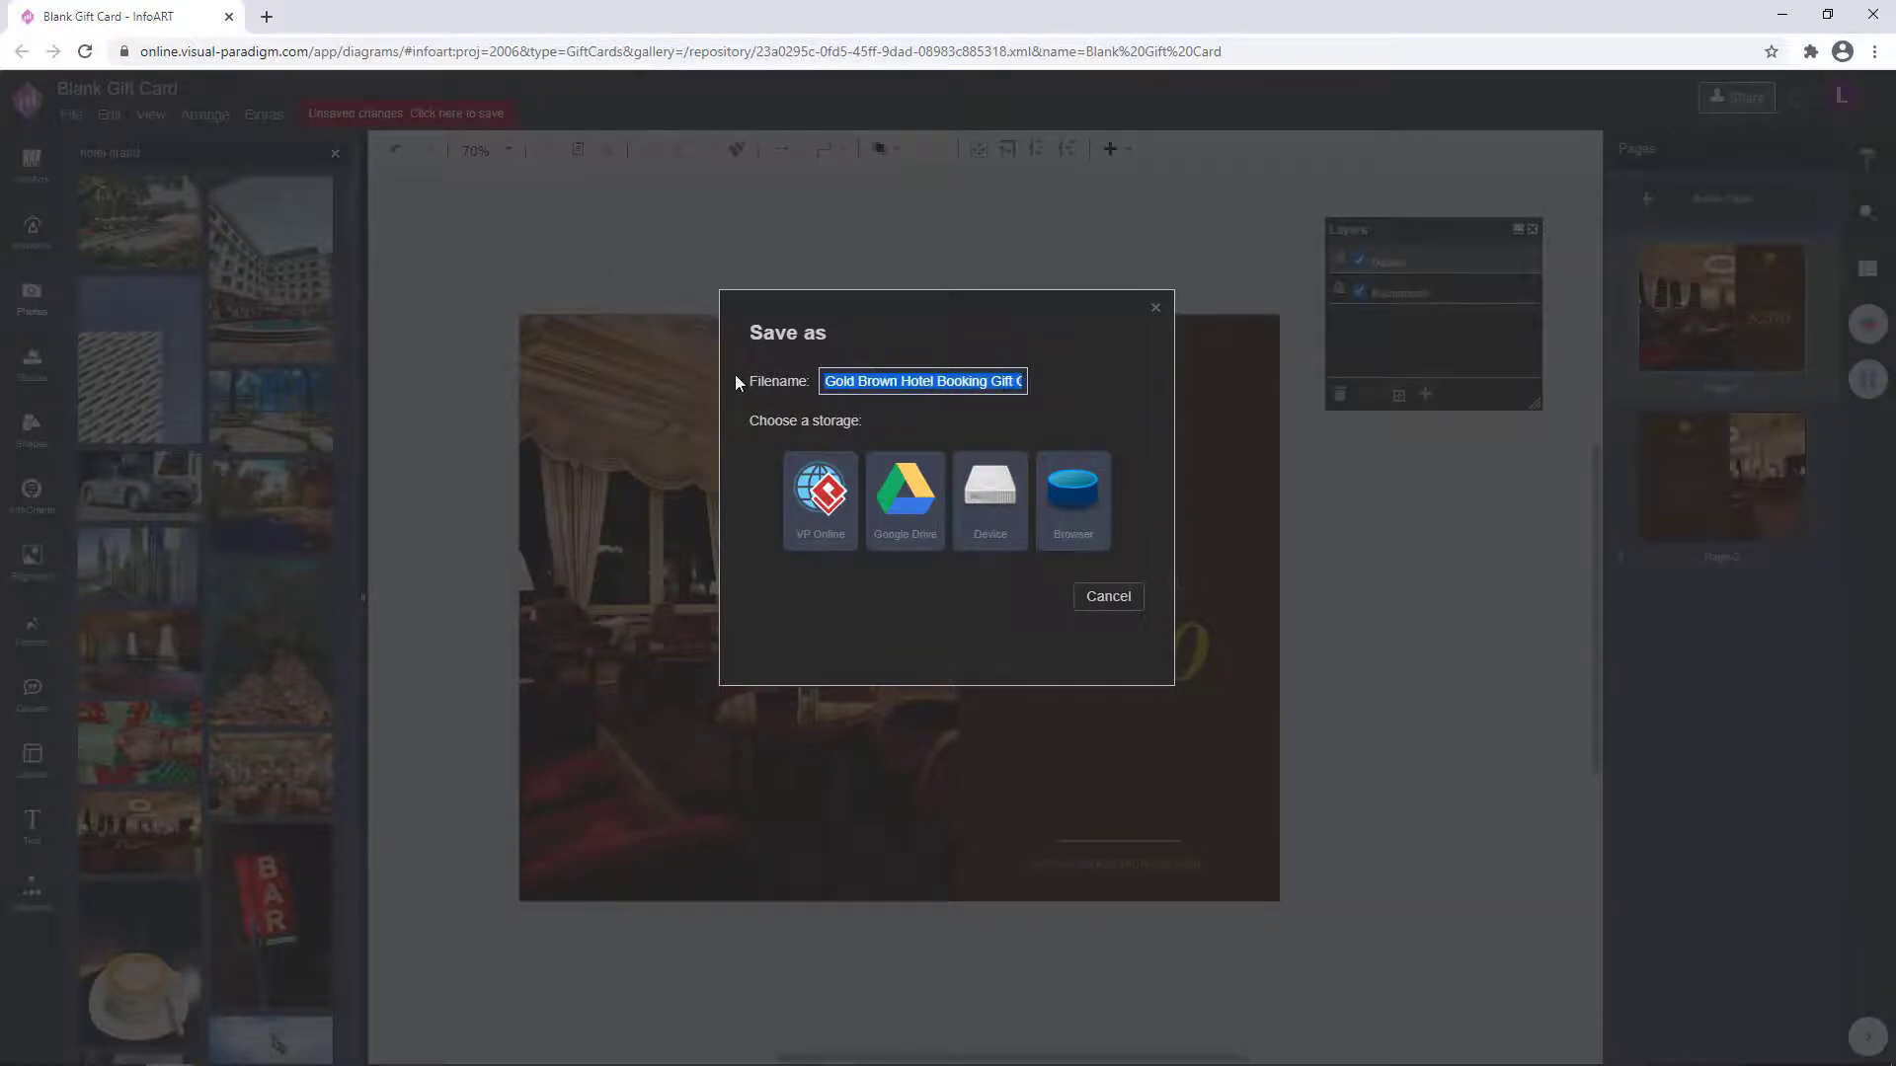
pyautogui.click(819, 494)
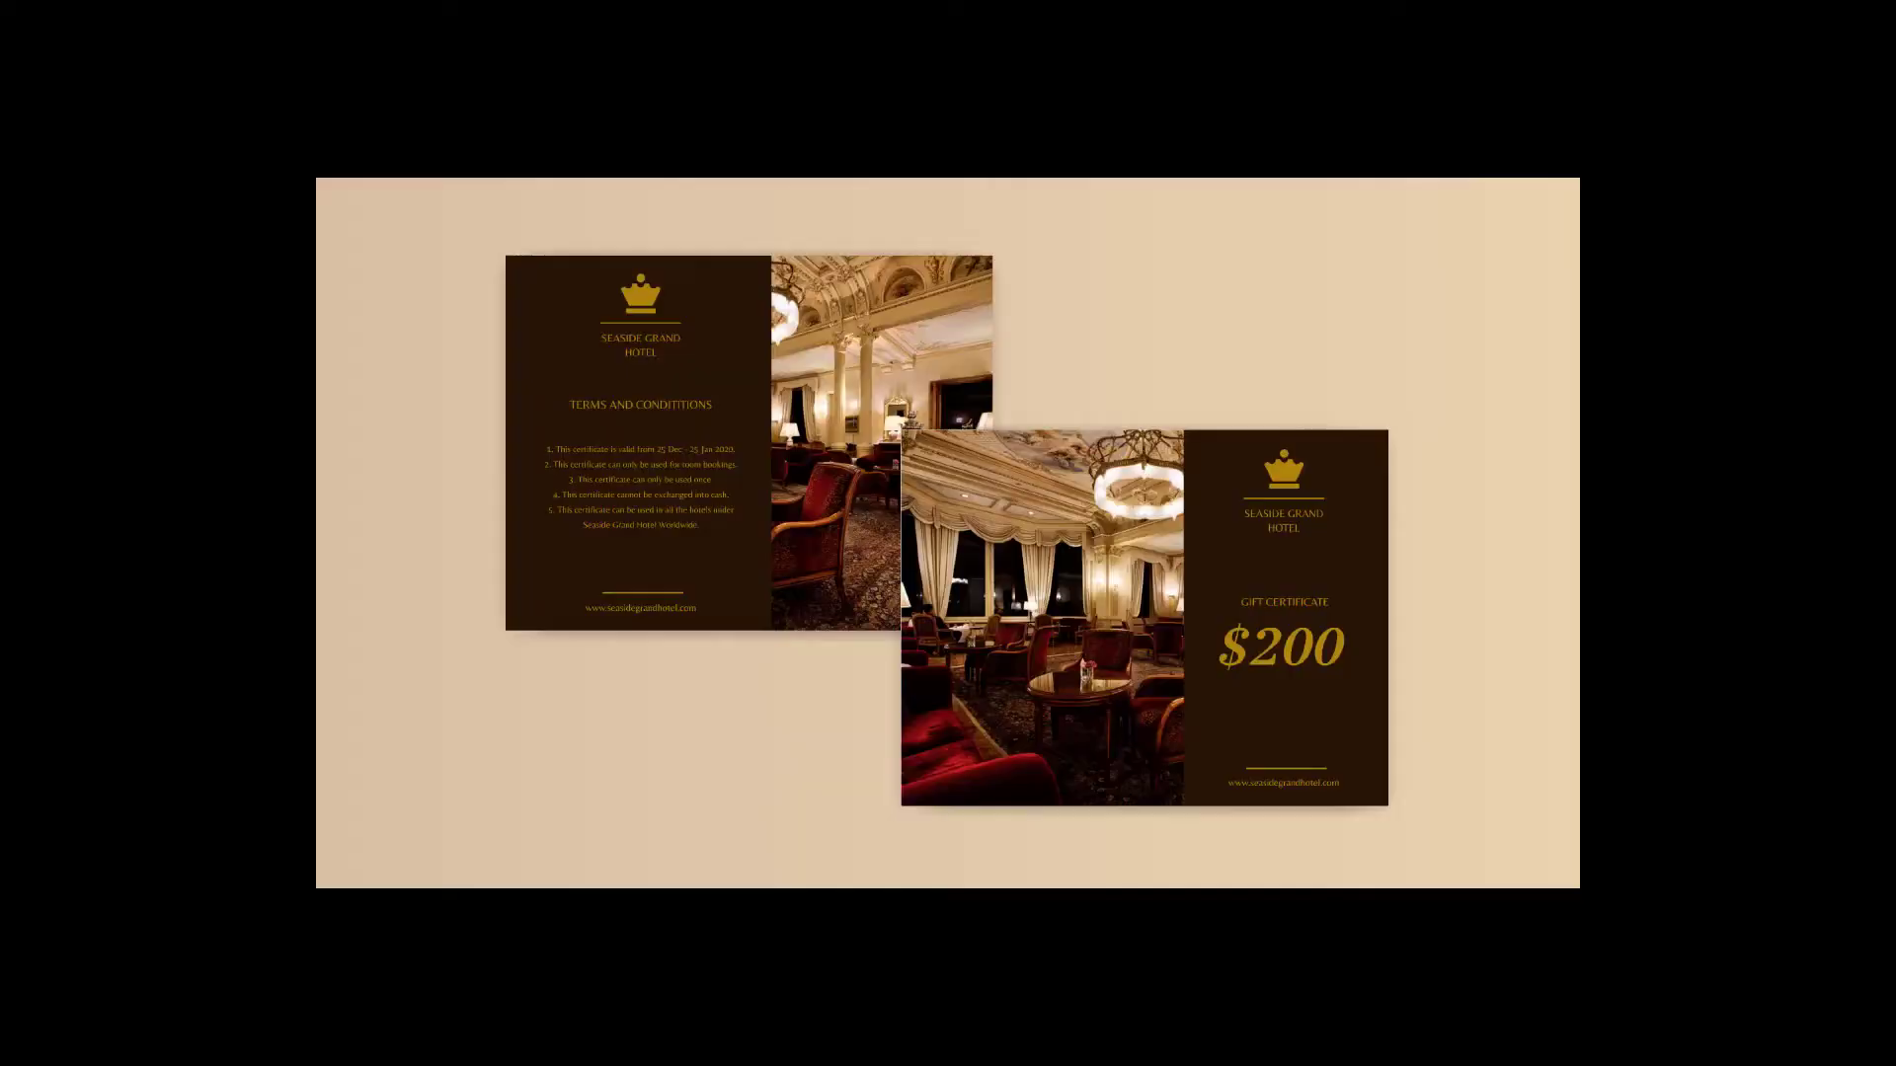